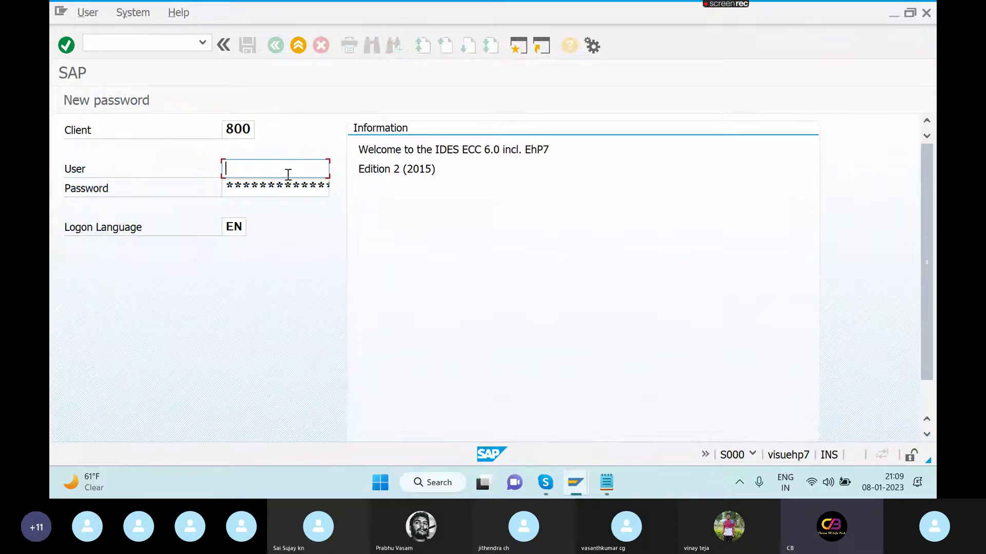
# - Log on to client 800 with the user and password, ending the other existing logon
pyautogui.press('capslock')
pyautogui.write('f')
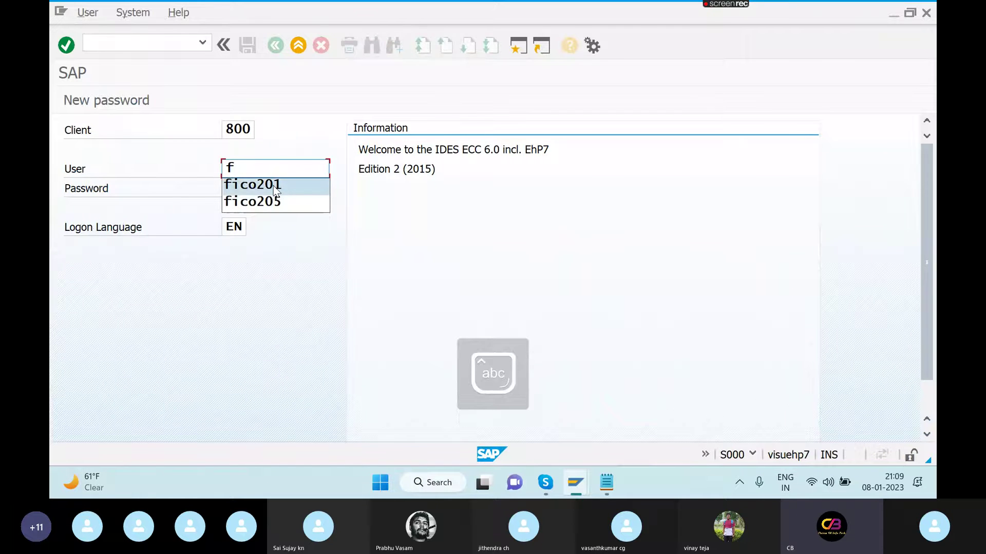
pyautogui.click(274, 183)
pyautogui.press('Tab')
pyautogui.write('******')
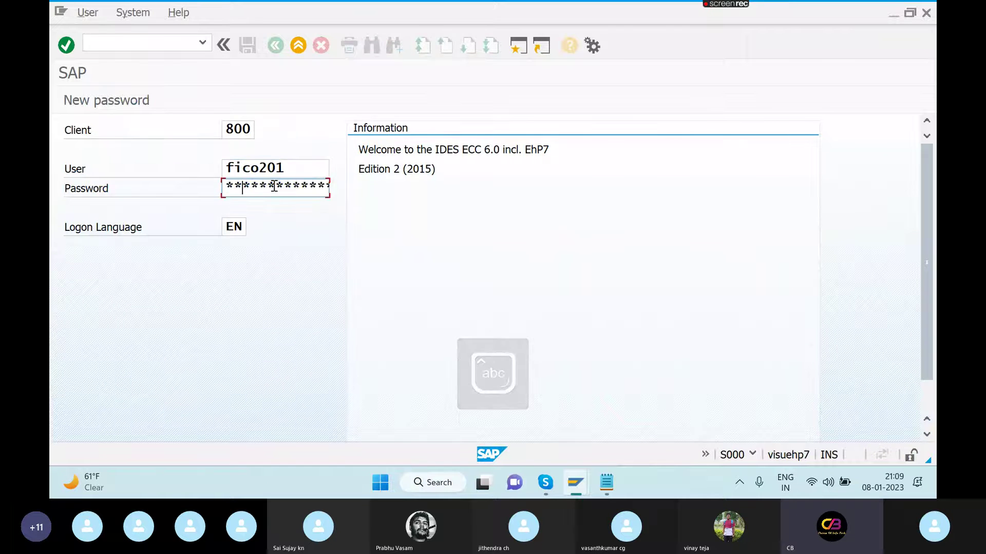
pyautogui.press('Return')
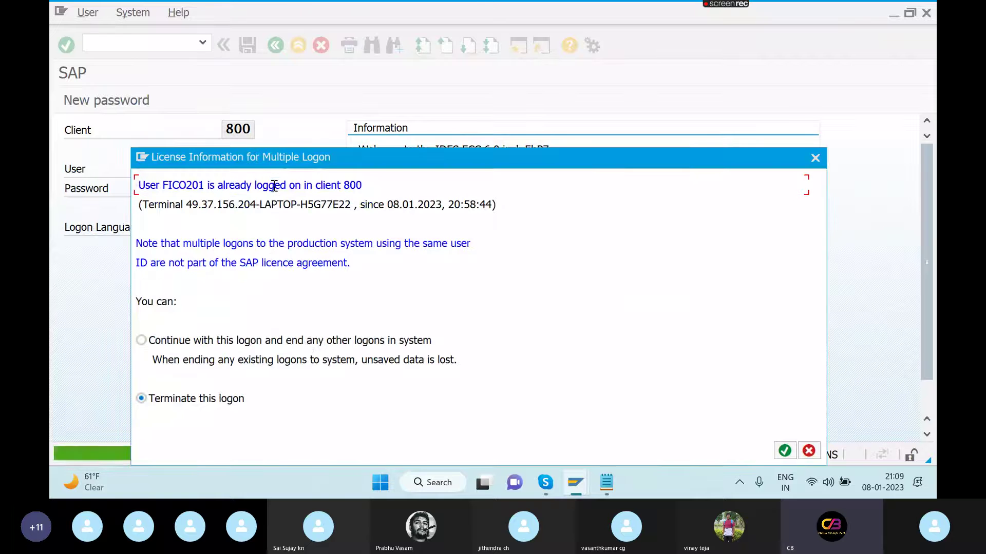
pyautogui.click(141, 340)
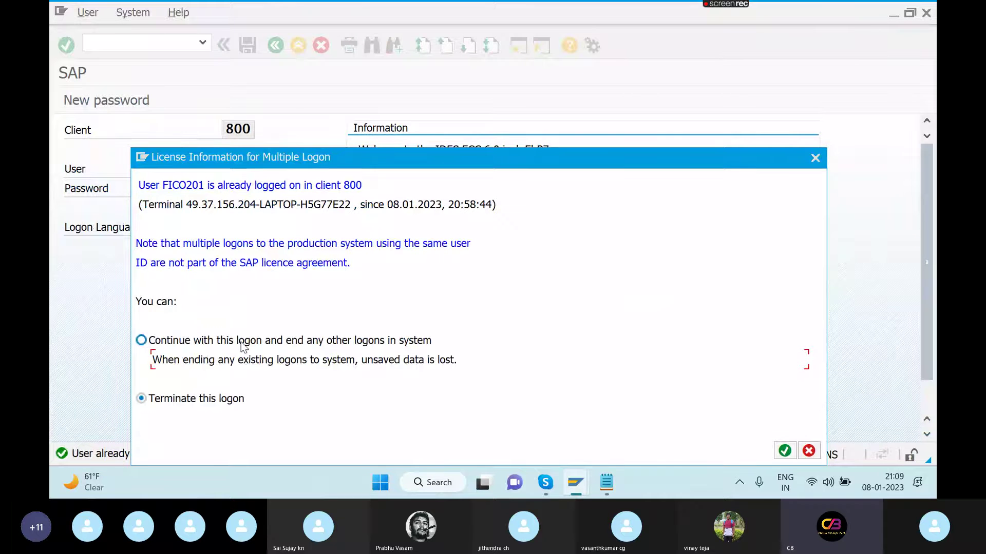
pyautogui.click(784, 451)
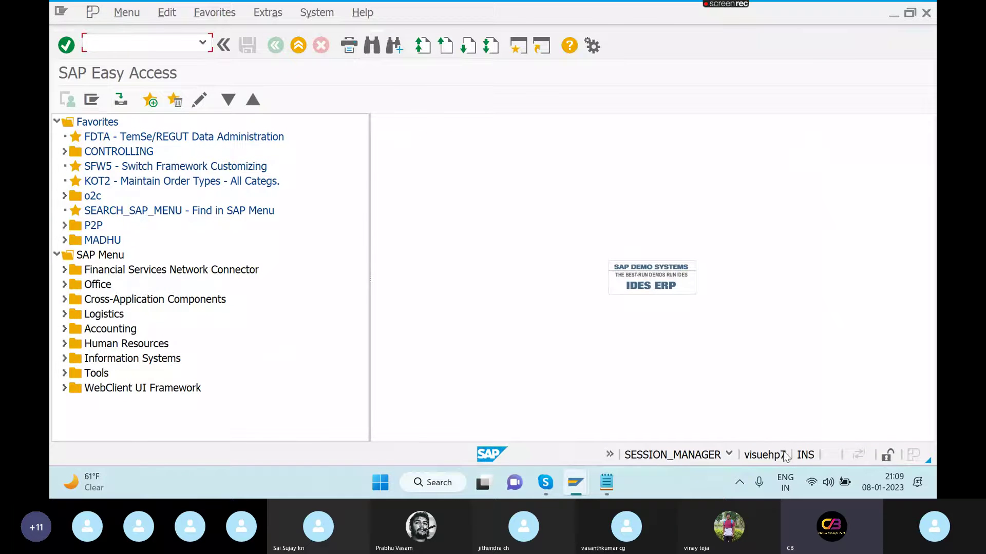
# - Run KOT2 and add a new order type with category 01 Internal Order (Controlling)
pyautogui.write('kot2')
pyautogui.press('Return')
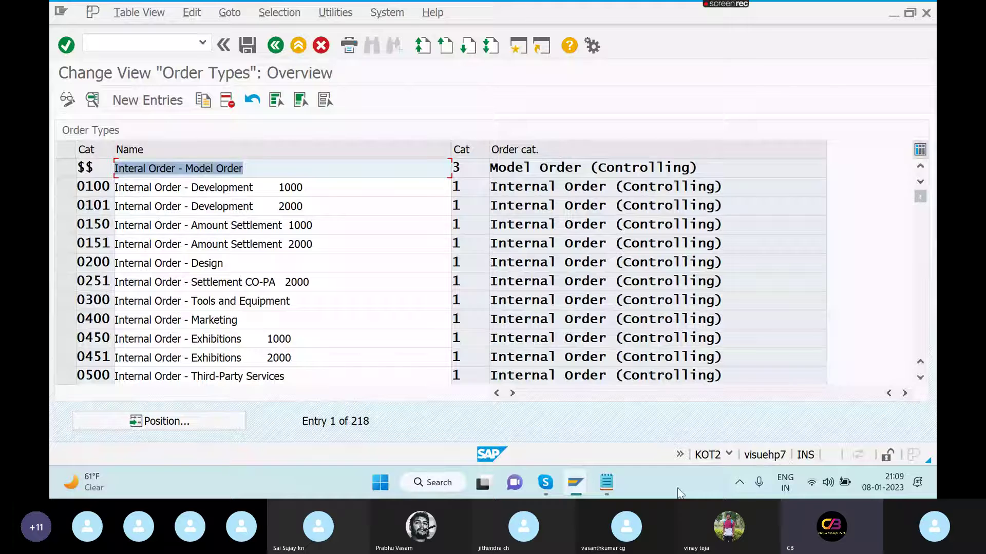
pyautogui.click(156, 106)
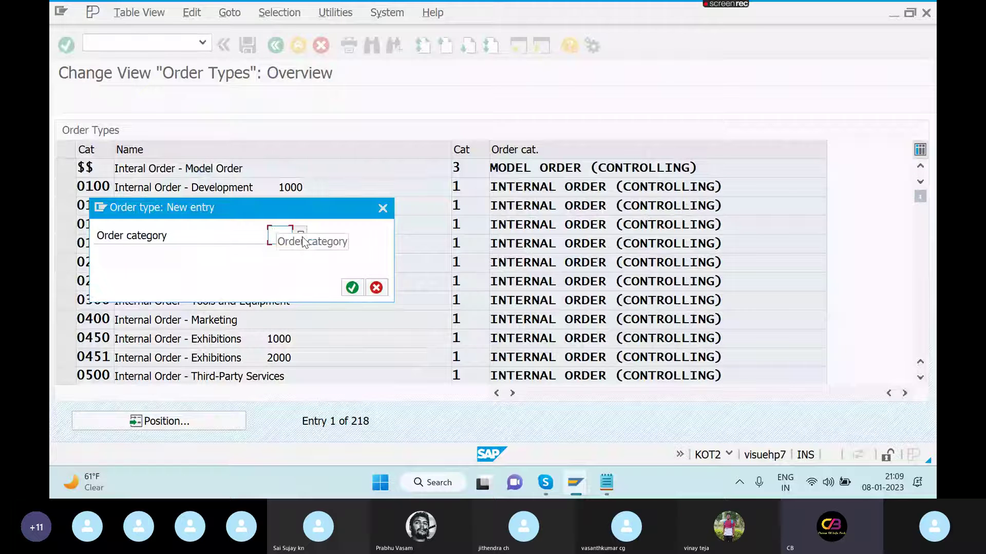
pyautogui.write('01')
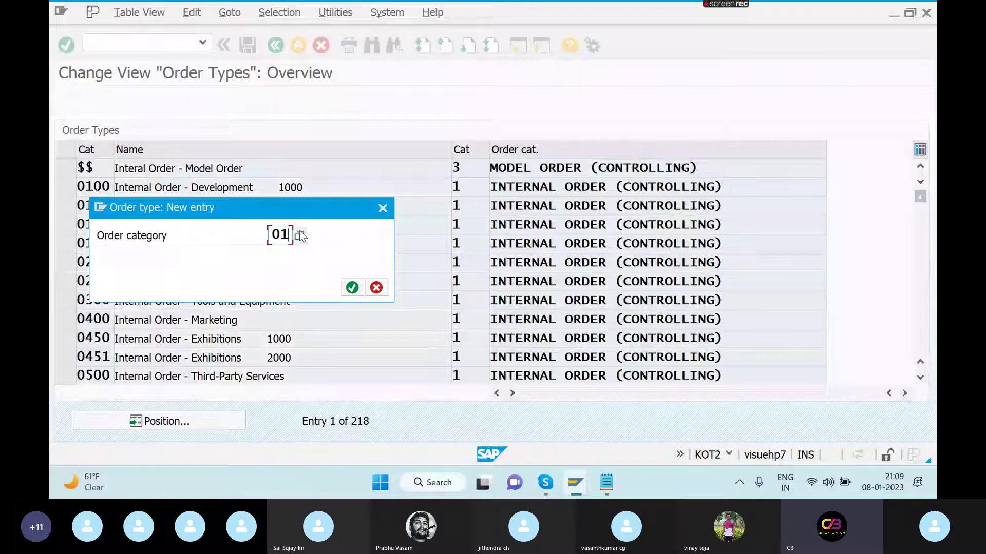
pyautogui.click(300, 235)
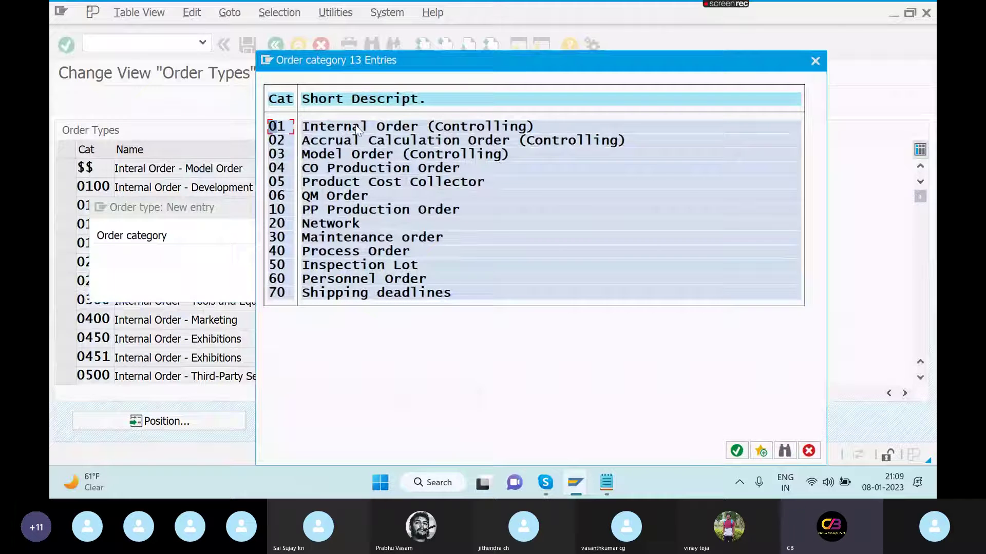
pyautogui.doubleClick(279, 126)
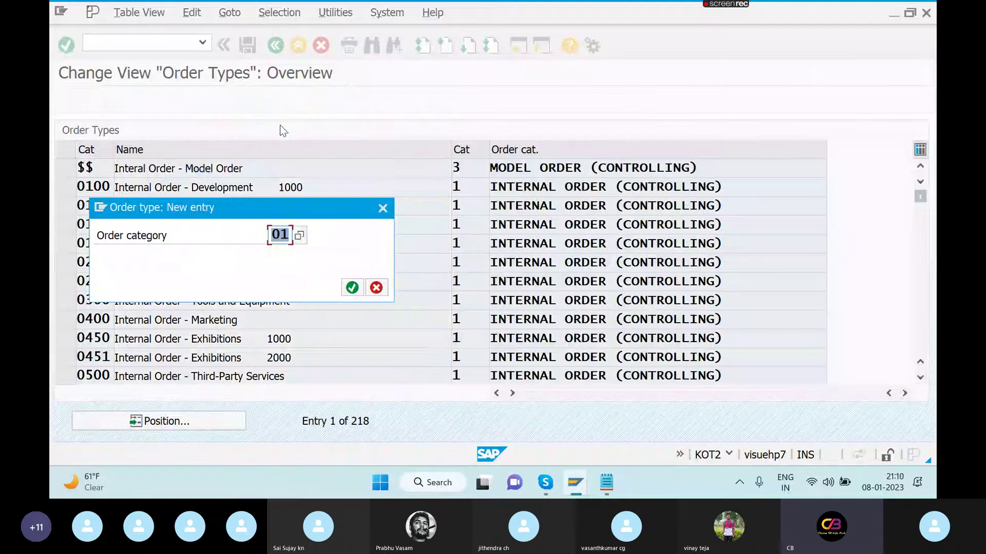
pyautogui.click(352, 288)
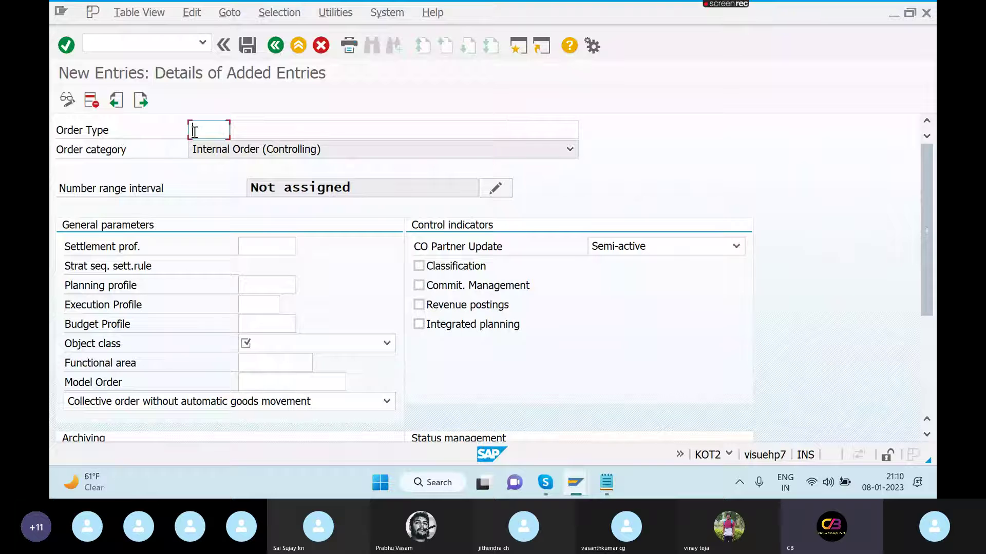
# - Enter order type code MRKT with description TRADE FAIR MARKETING_SAMG
pyautogui.write('m')
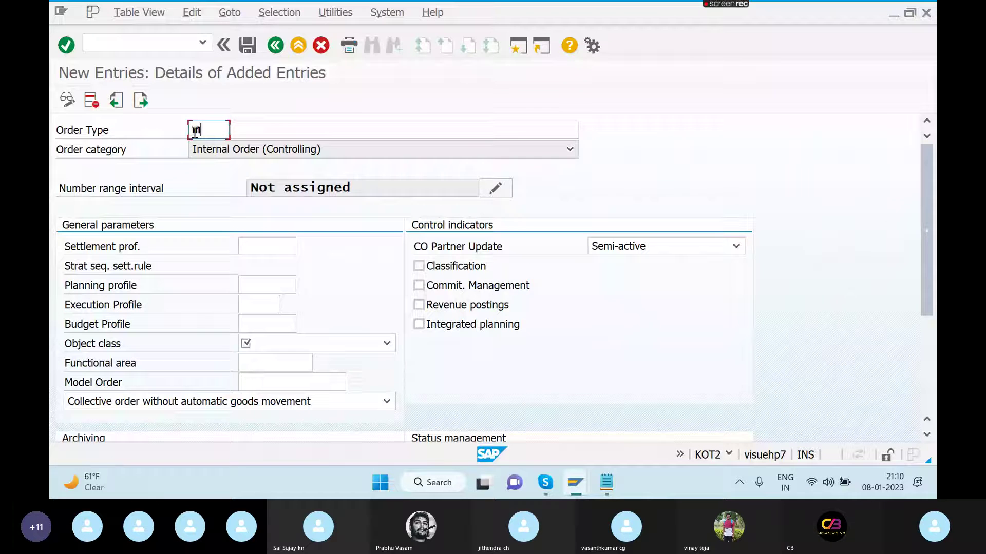
pyautogui.press('BackSpace')
pyautogui.press('capslock')
pyautogui.write('M')
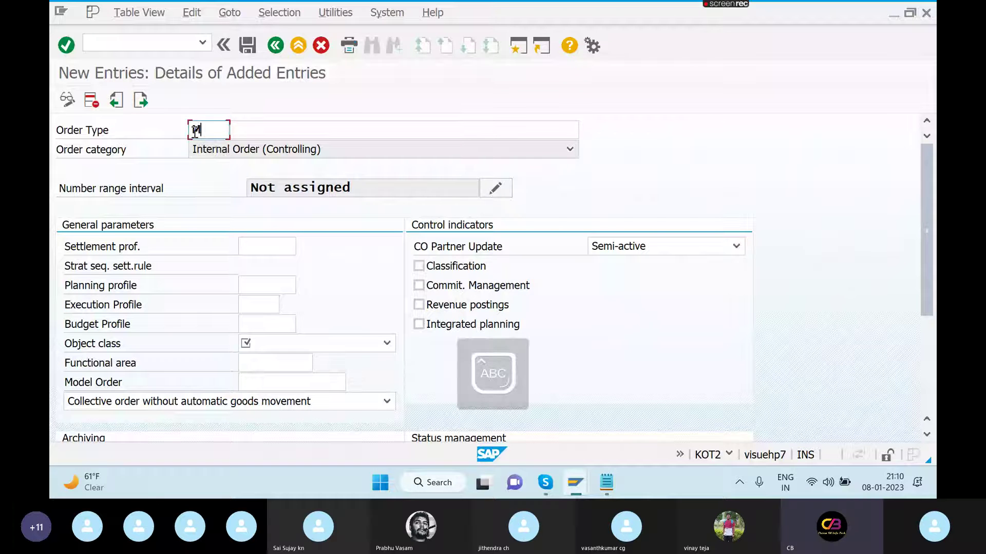
pyautogui.write('RK')
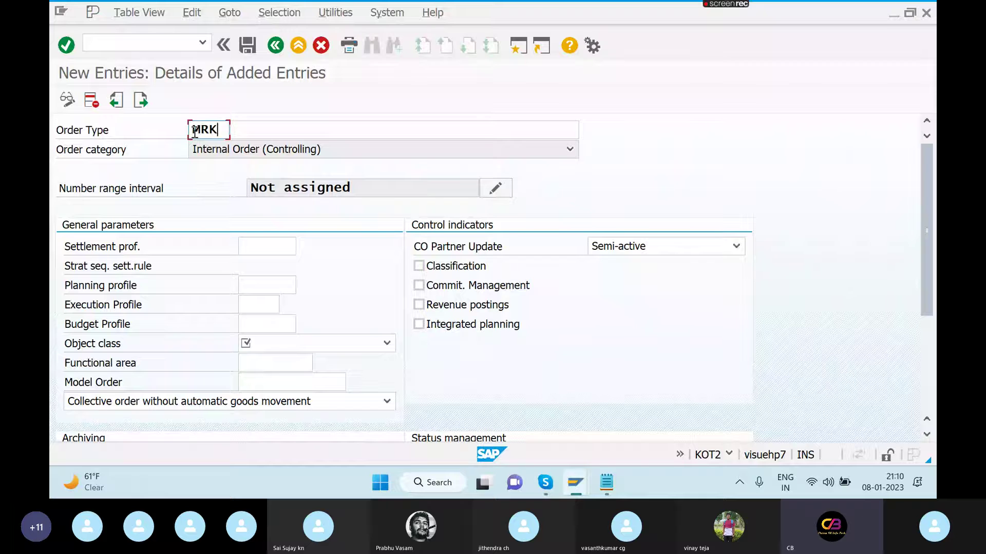
pyautogui.write('T')
pyautogui.click(256, 133)
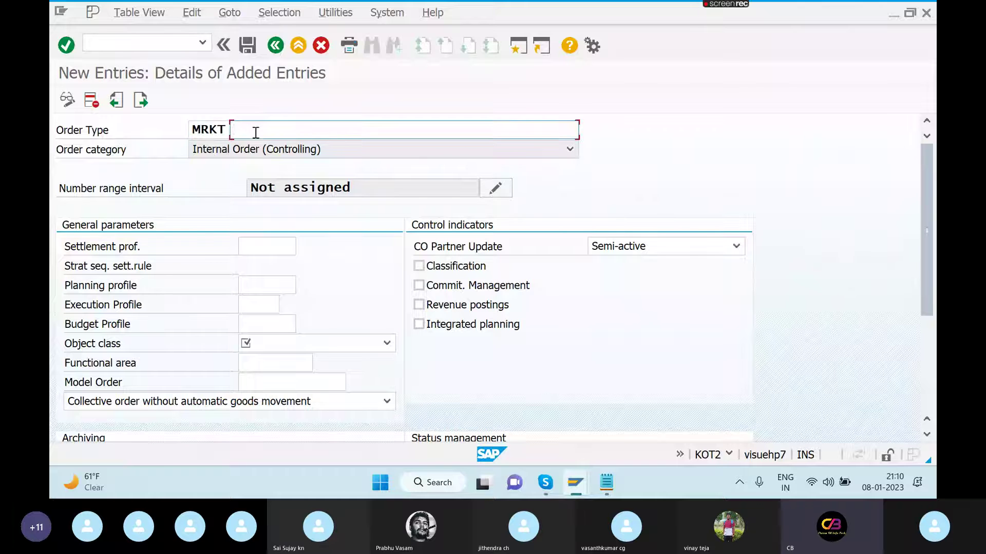
pyautogui.write('TRADE FAIR MARKET')
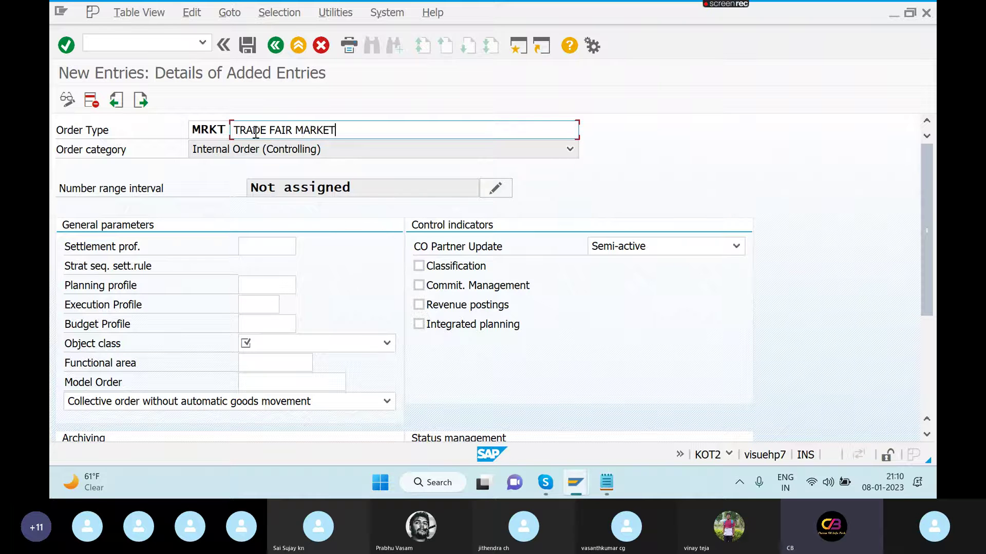
pyautogui.write('ING_SAMG')
# - Set settlement profile 10 (All Receivers) and planning profile 000001
pyautogui.click(288, 248)
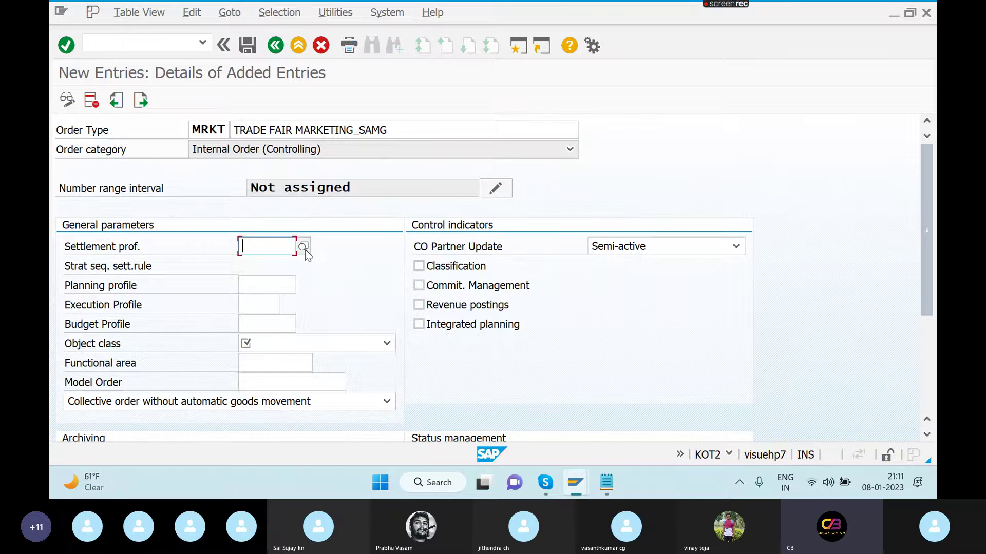
pyautogui.click(304, 248)
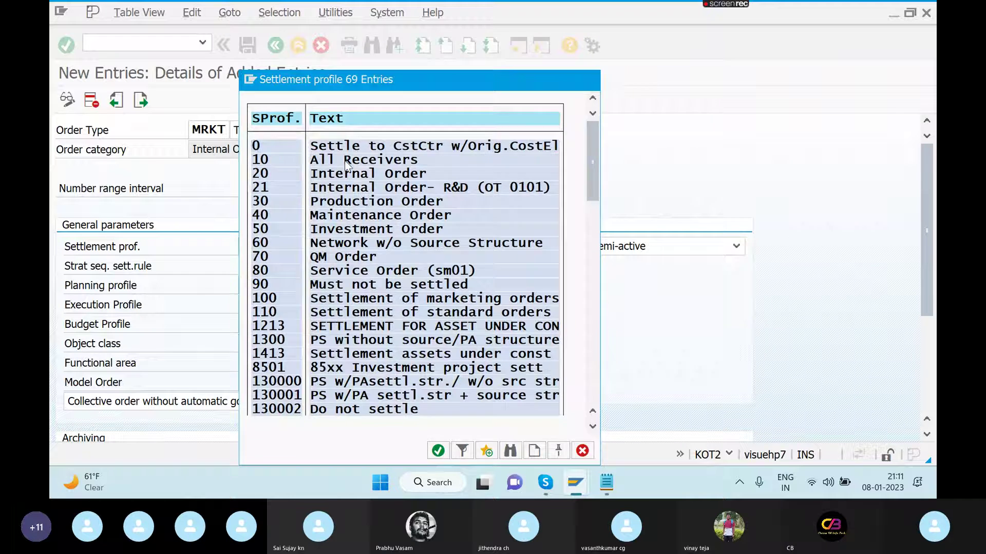
pyautogui.doubleClick(345, 161)
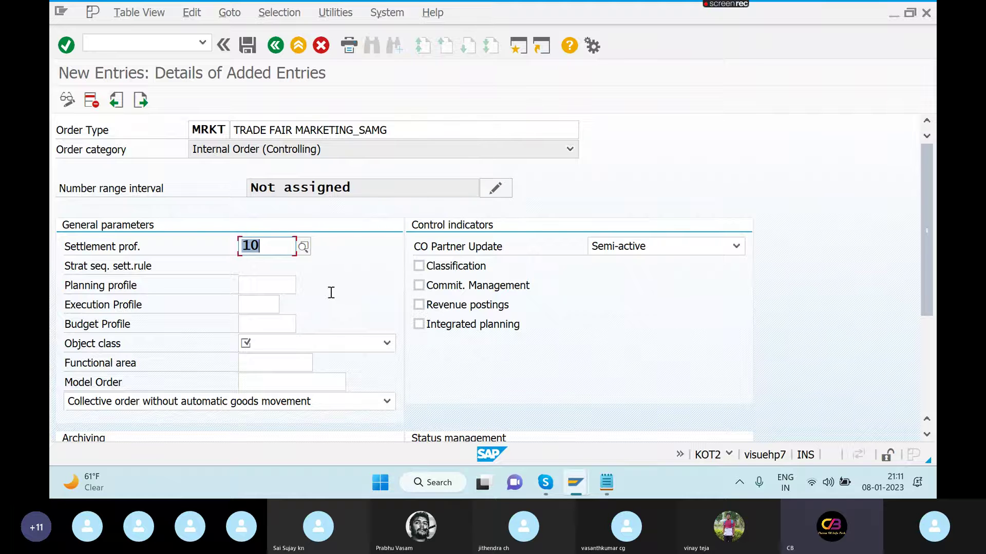
pyautogui.click(254, 283)
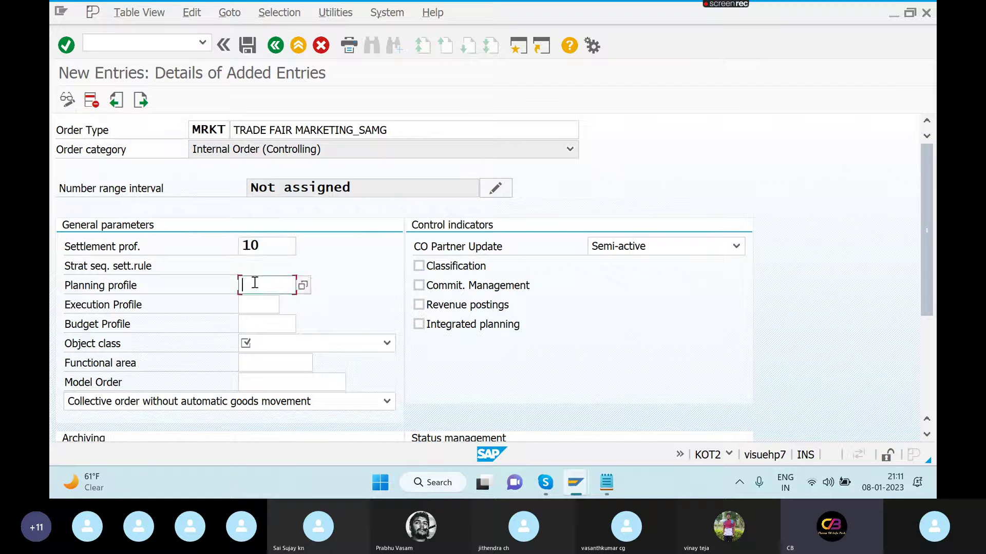
pyautogui.click(303, 285)
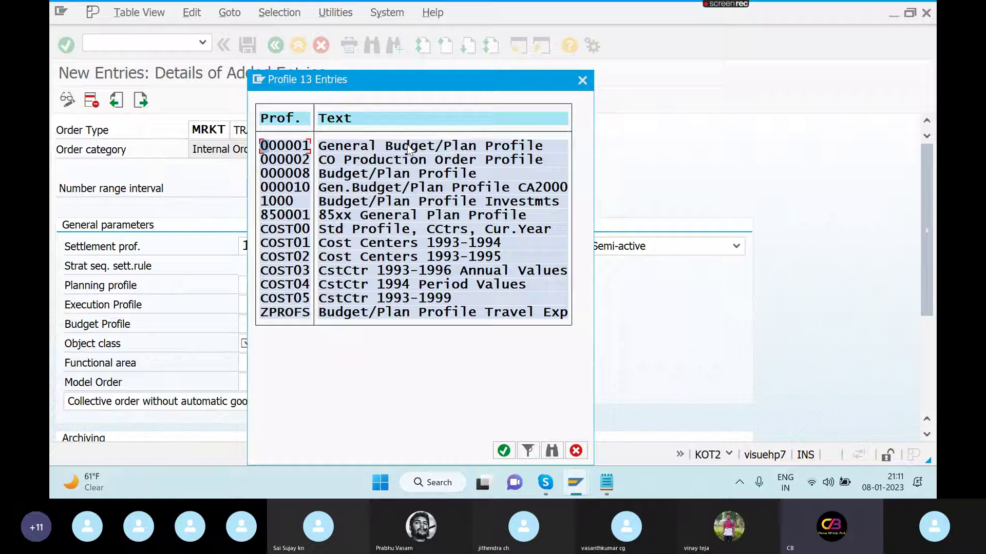
pyautogui.doubleClick(408, 147)
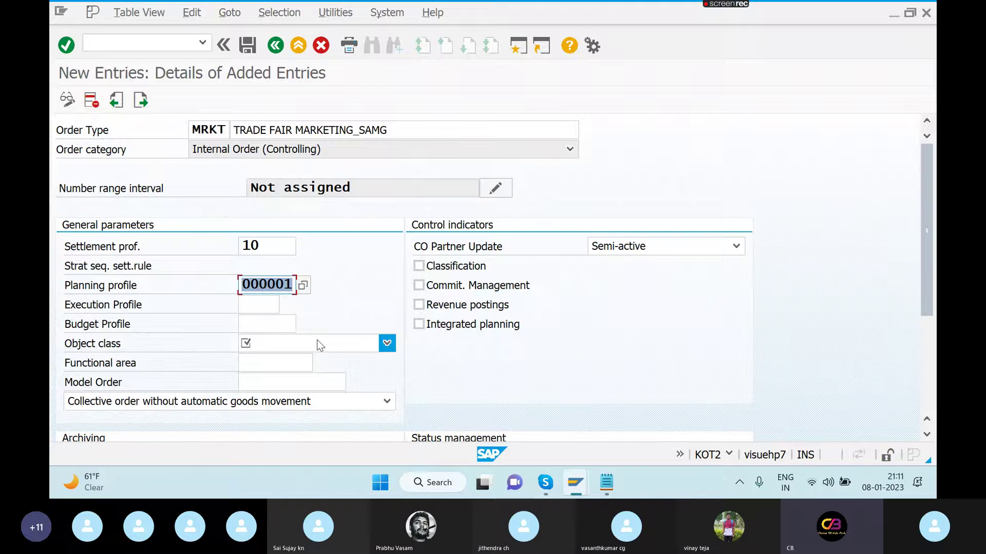
# - Set budget profile 000001 and object class Overhead costs
pyautogui.click(272, 324)
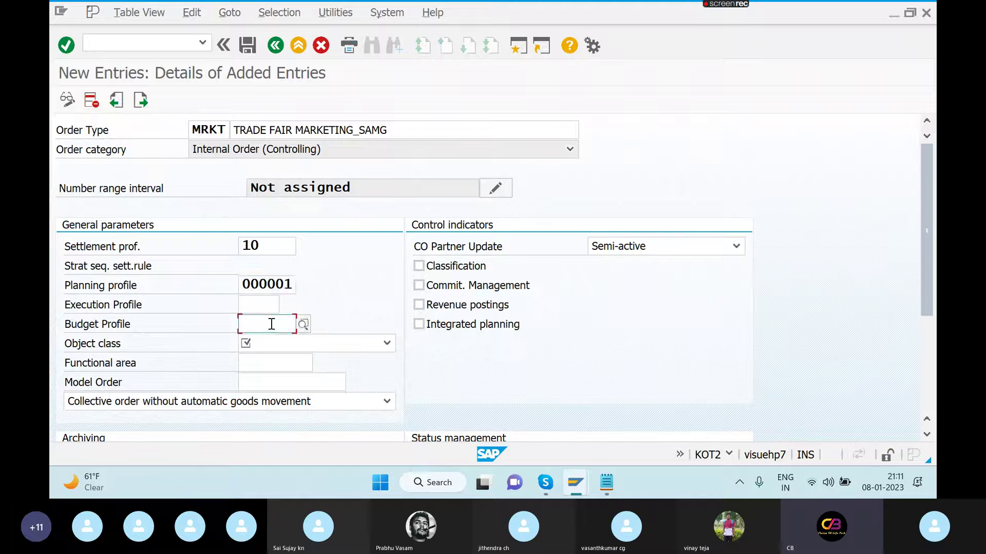
pyautogui.click(303, 324)
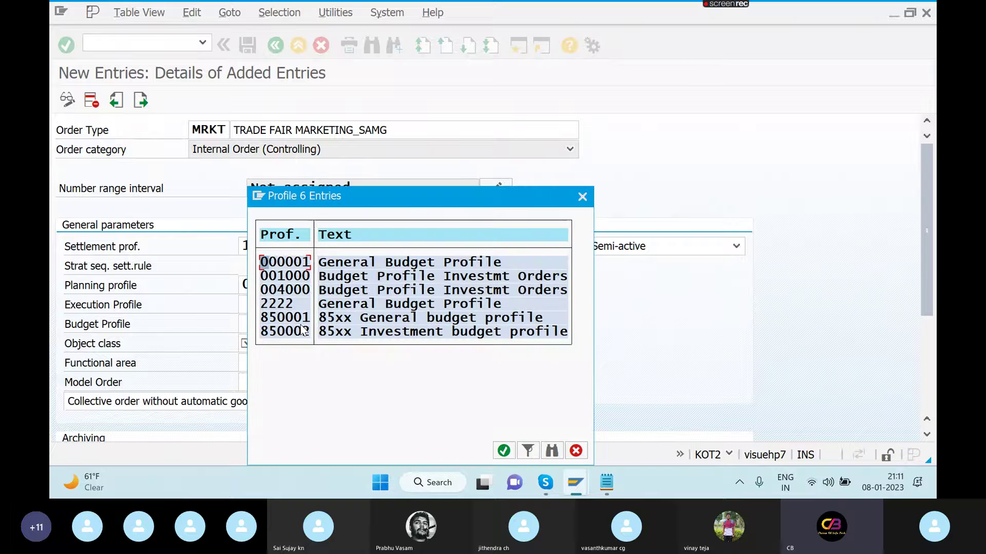
pyautogui.doubleClick(339, 265)
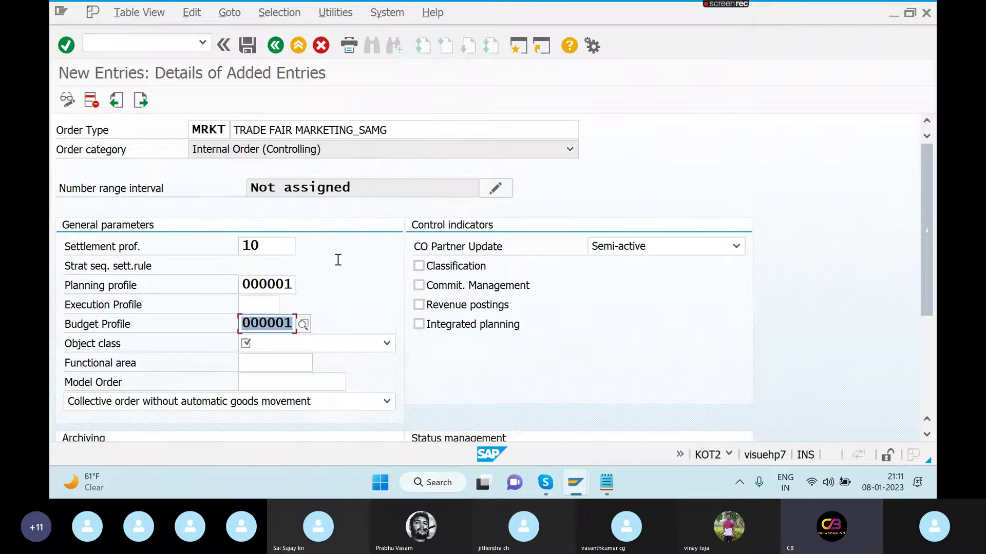
pyautogui.click(348, 348)
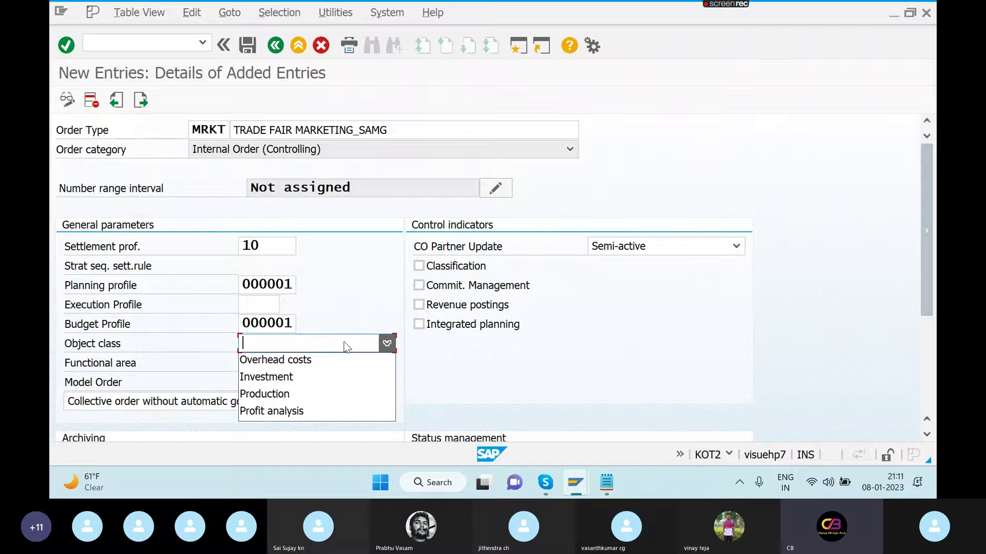
pyautogui.click(344, 360)
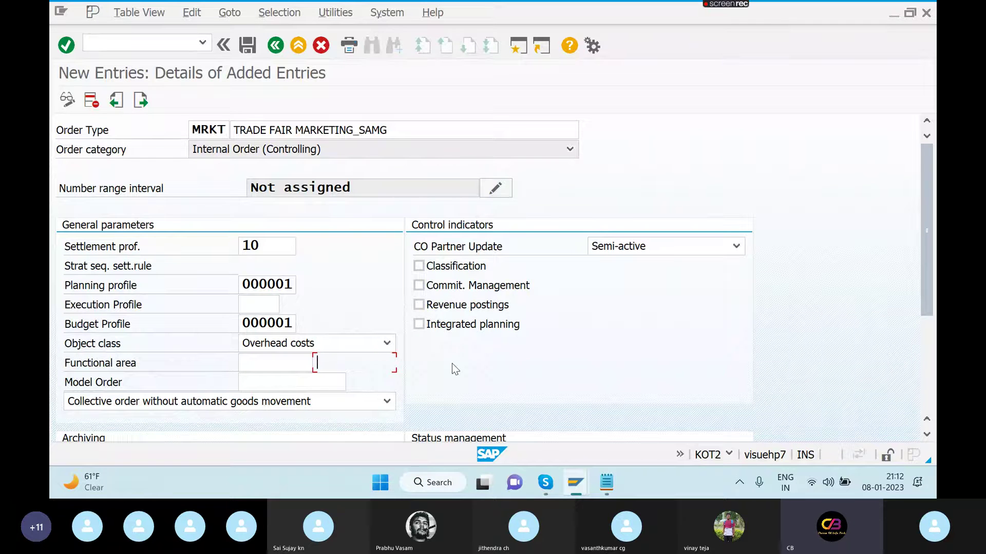
pyautogui.click(926, 434)
pyautogui.click(926, 436)
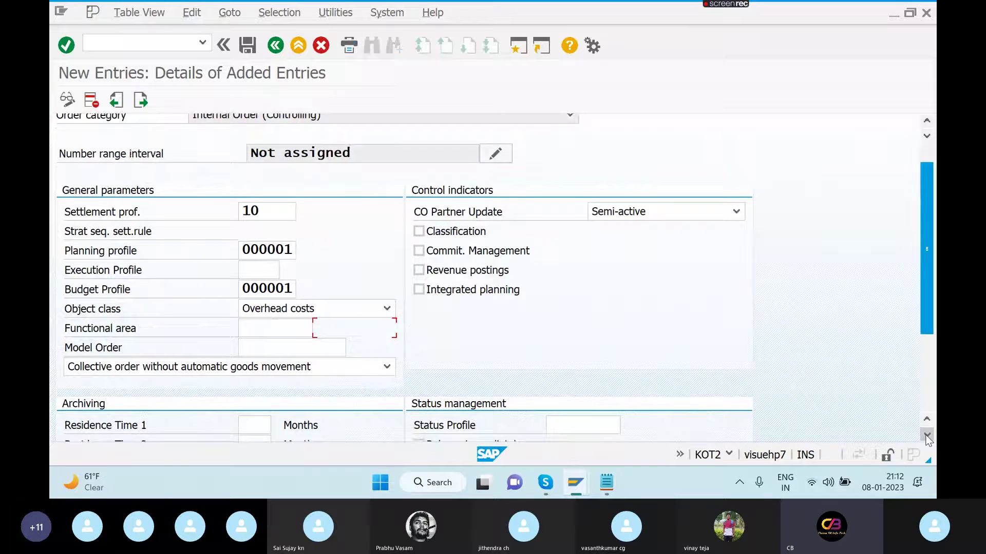
pyautogui.click(927, 435)
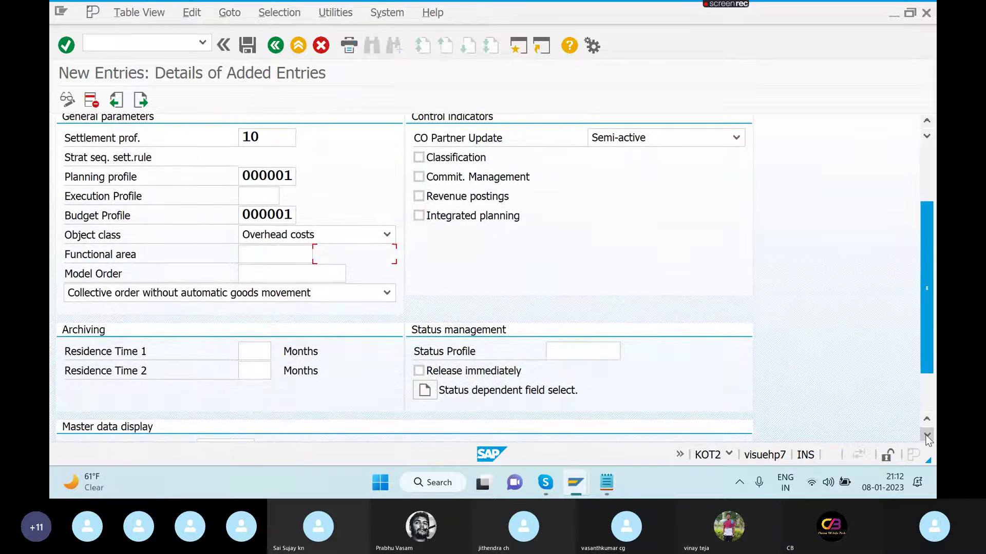
pyautogui.click(927, 436)
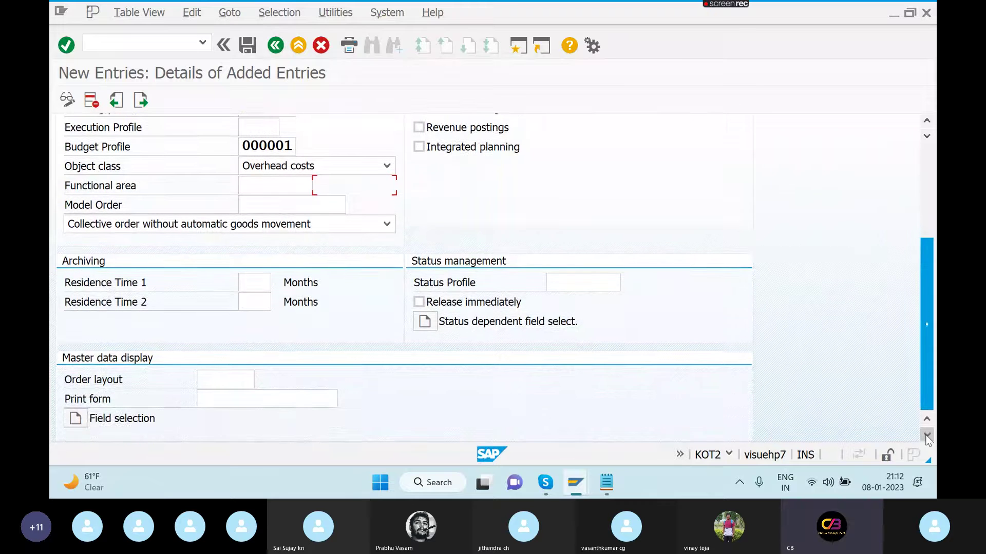
pyautogui.click(422, 303)
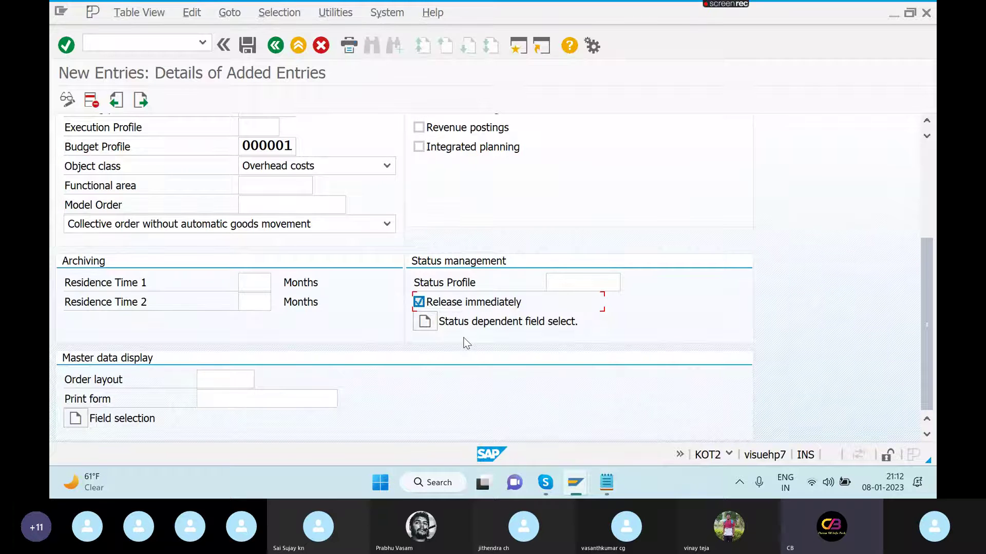
pyautogui.click(425, 324)
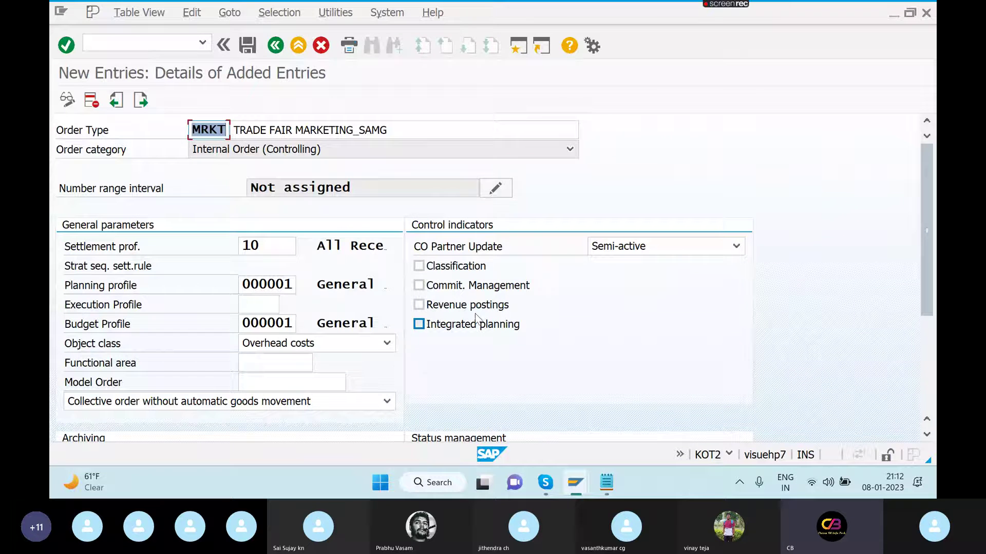
# - Save order type MRKT under request GL CONFIGURATION_SAMG, acknowledging the number range notice
pyautogui.click(928, 412)
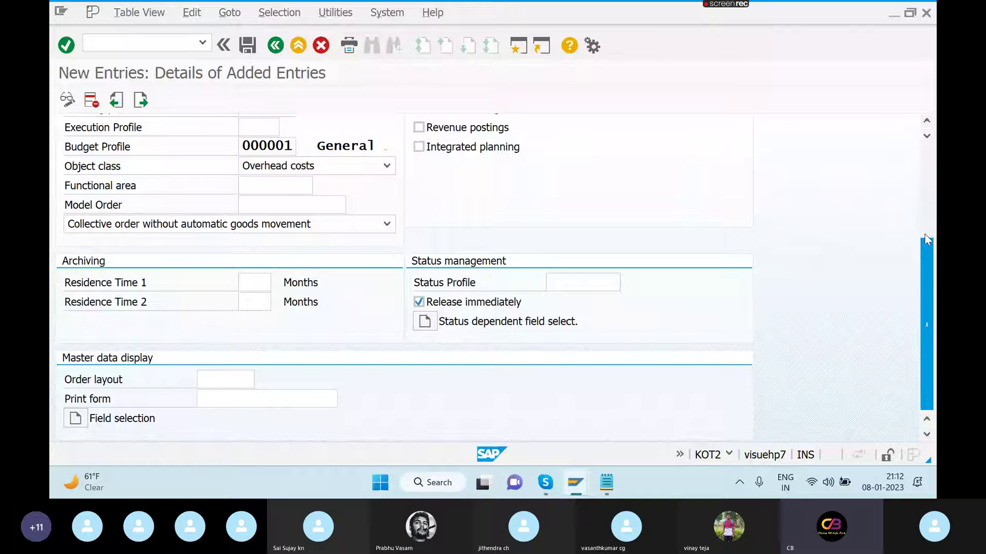
pyautogui.scroll(5, 927, 238)
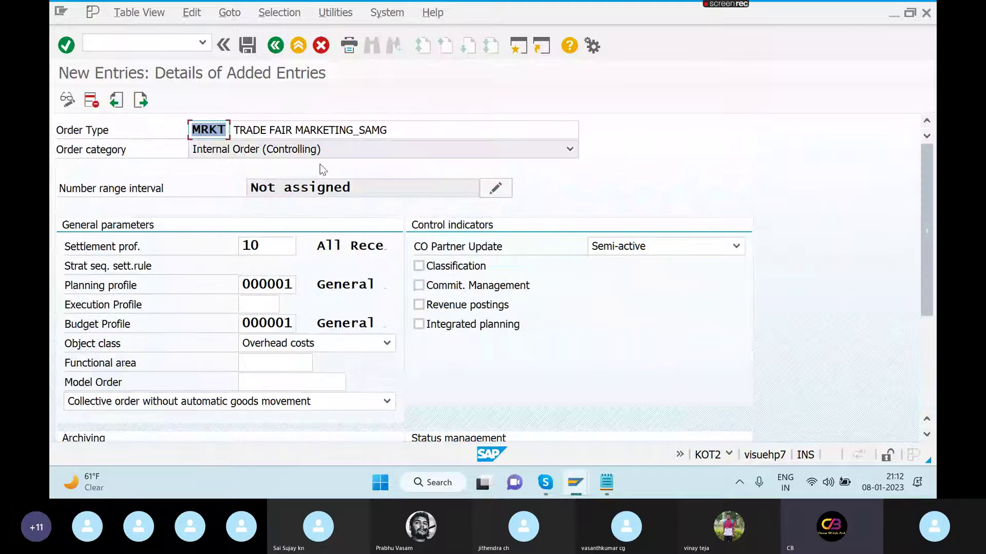
pyautogui.click(249, 47)
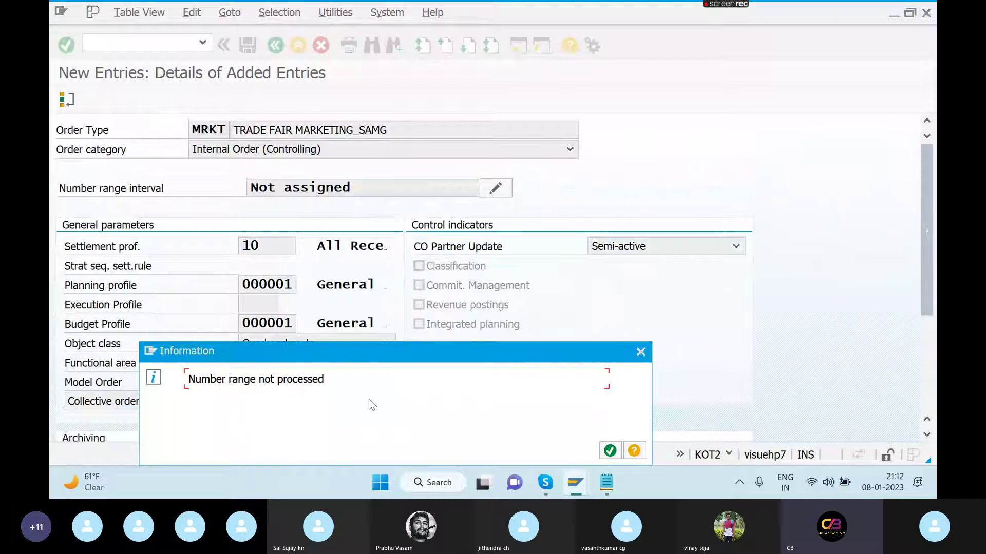
pyautogui.click(611, 451)
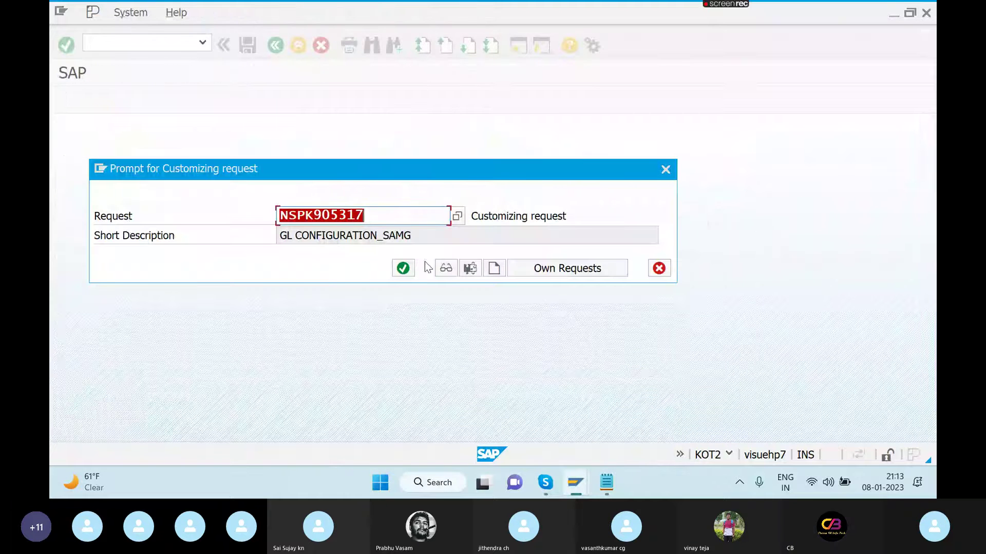
pyautogui.click(404, 270)
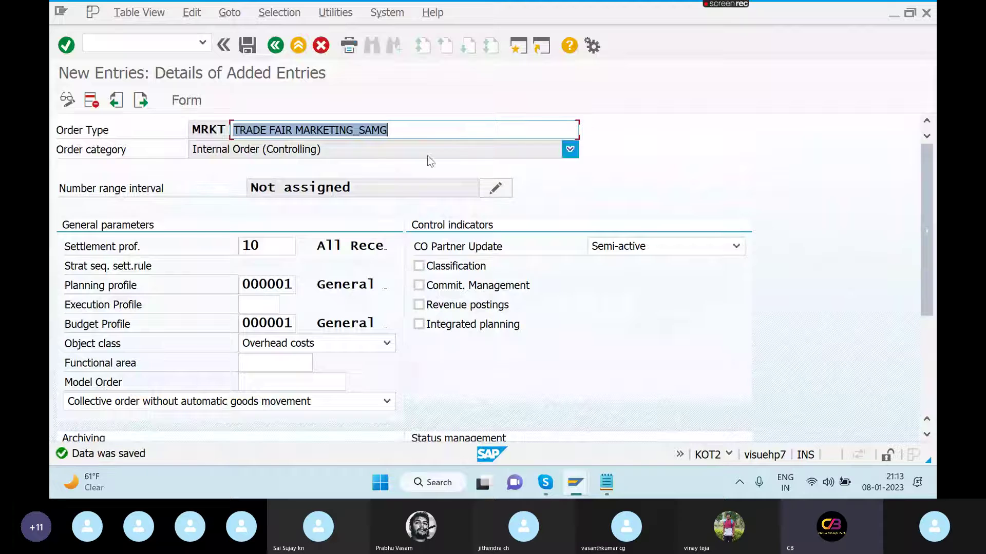
pyautogui.click(497, 190)
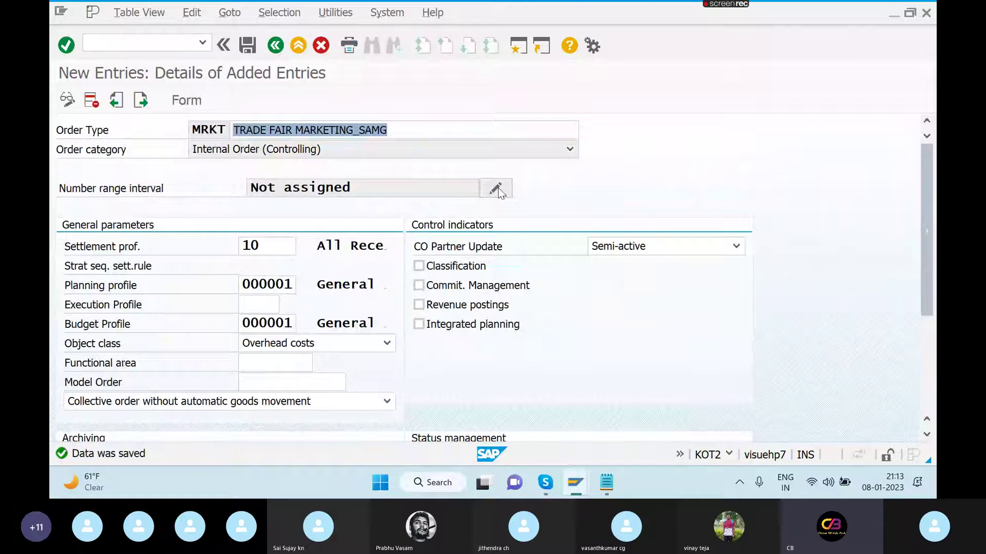
# - Select MRKT and create number range group NUMBER RANGES FOR MARKETING EXP_SAMG
pyautogui.click(497, 190)
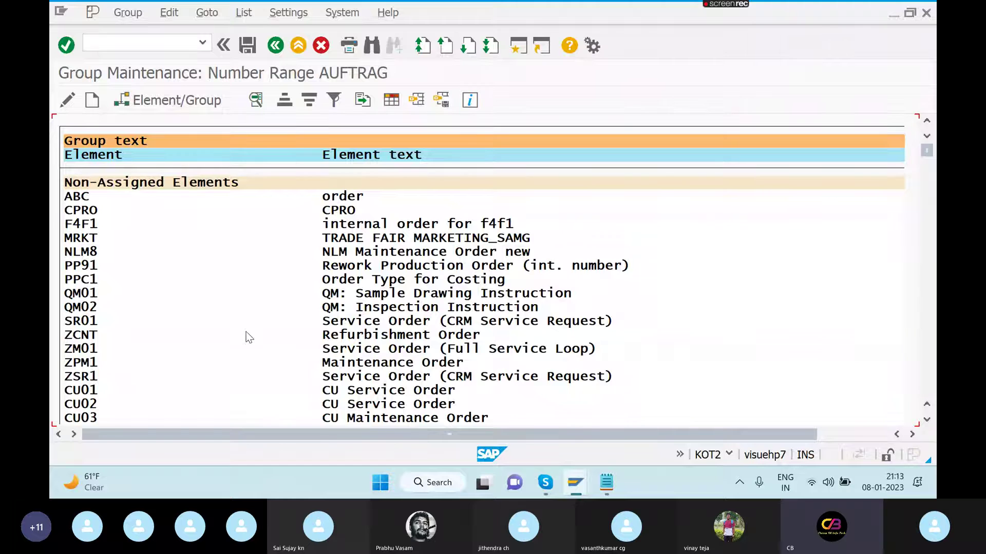
pyautogui.click(85, 238)
pyautogui.click(91, 100)
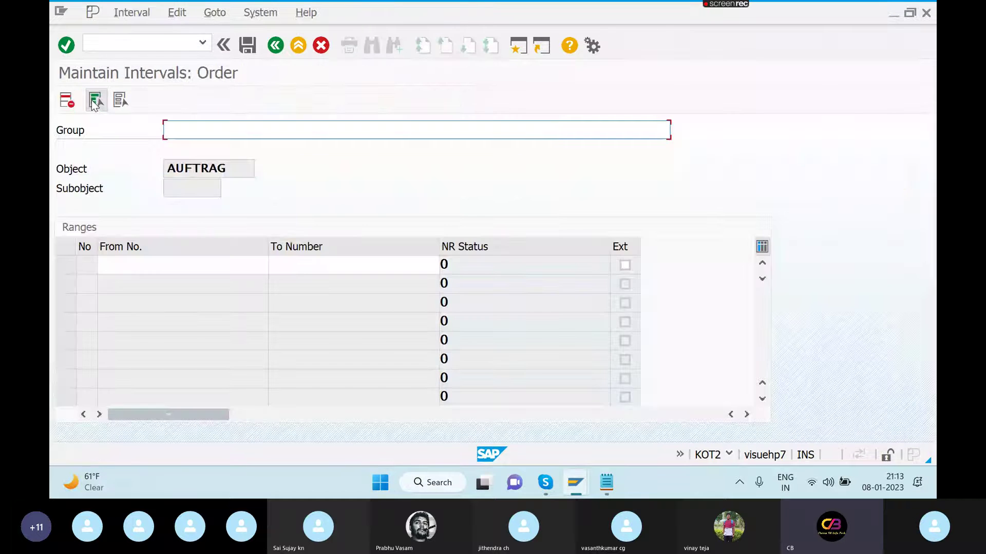
pyautogui.write('NU')
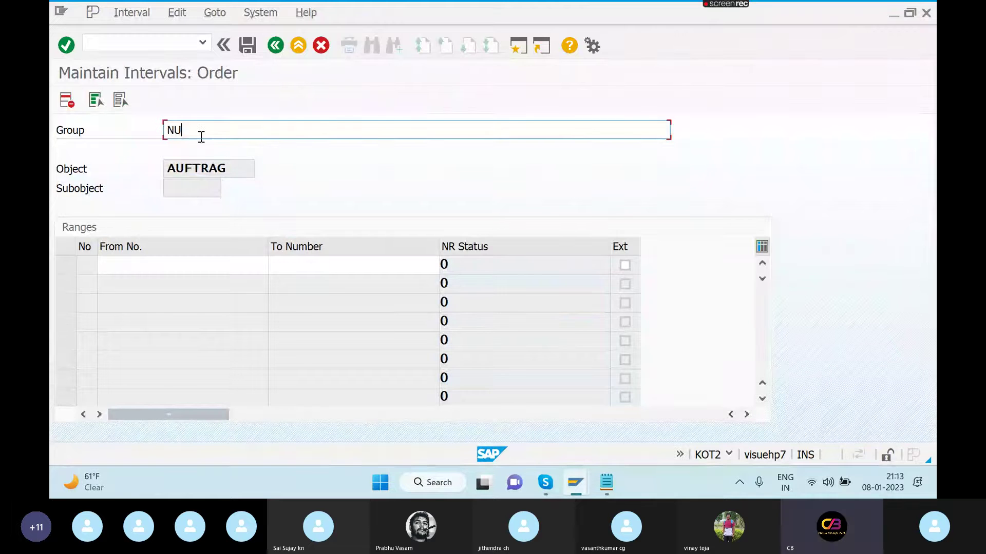
pyautogui.write('MBER RAN')
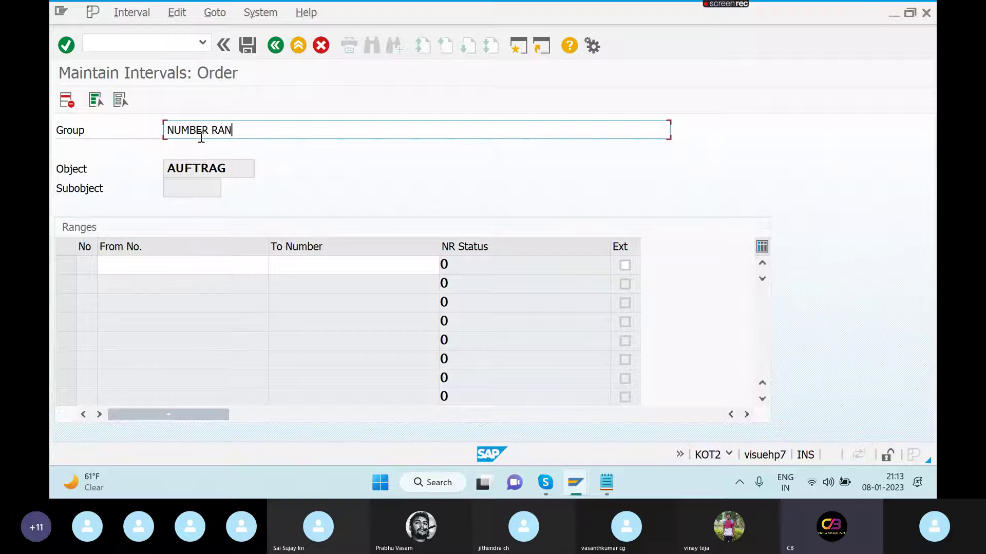
pyautogui.write('GES FOR MARKE')
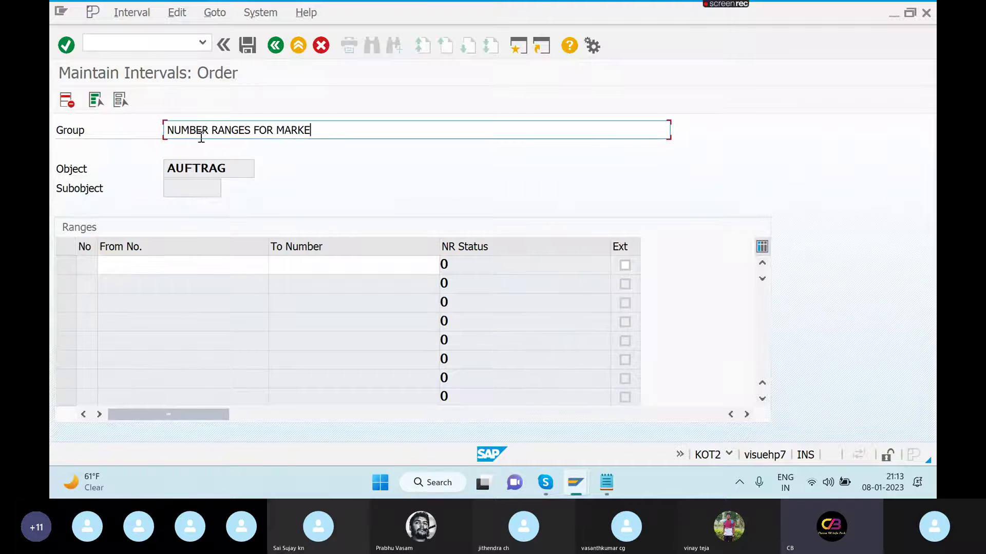
pyautogui.write('TING ')
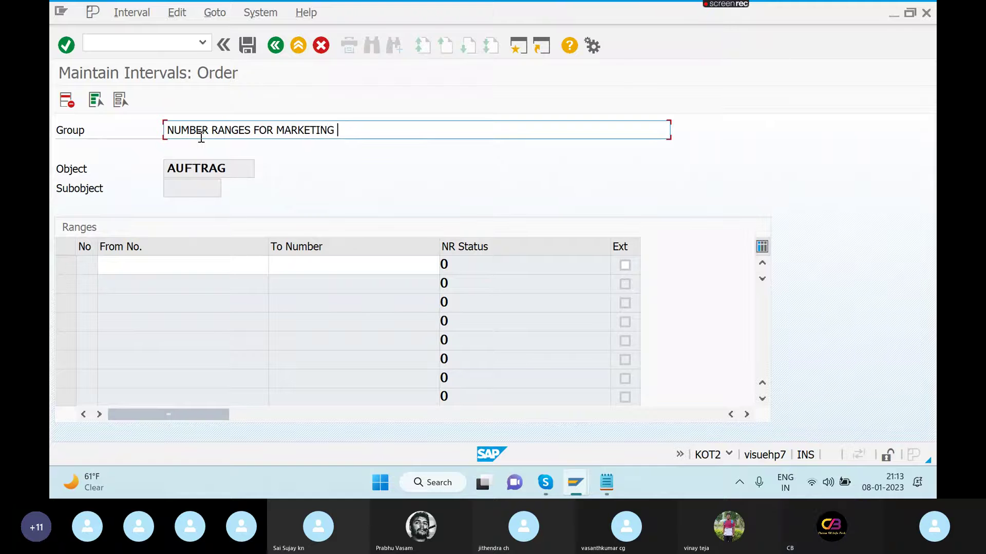
pyautogui.write('EXP_SAMG')
# - Enter and save a number interval from 10000 to 19999
pyautogui.click(178, 264)
pyautogui.write('1')
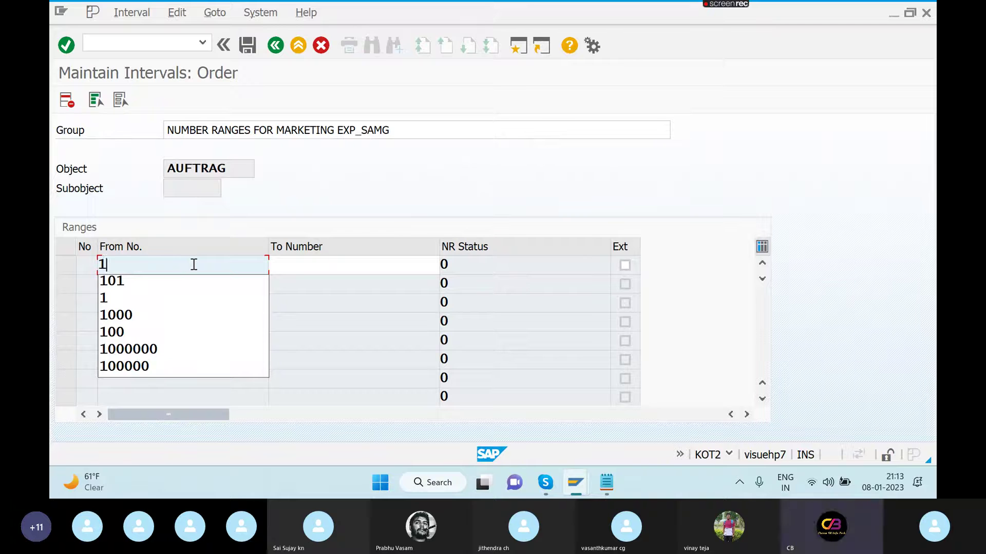
pyautogui.write('0000')
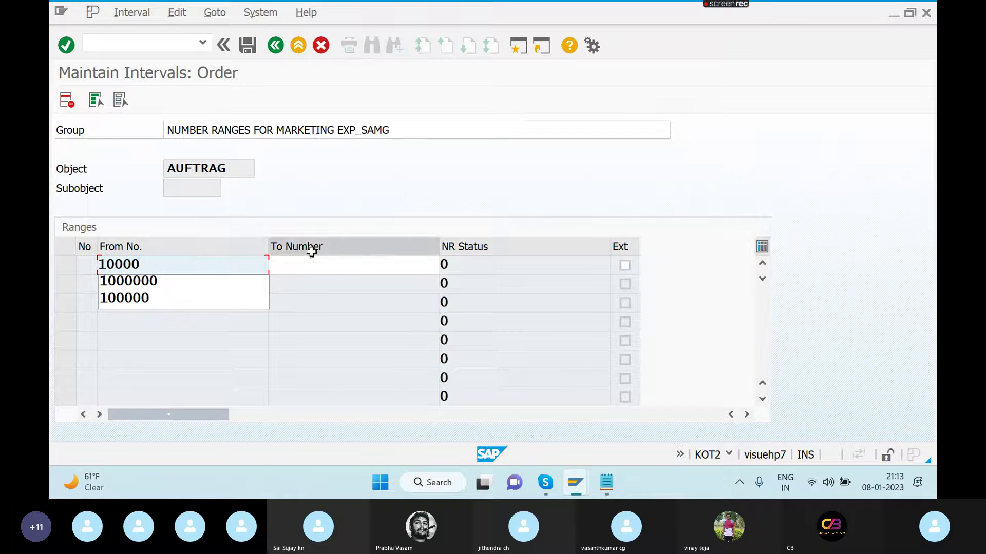
pyautogui.click(311, 266)
pyautogui.write('19999')
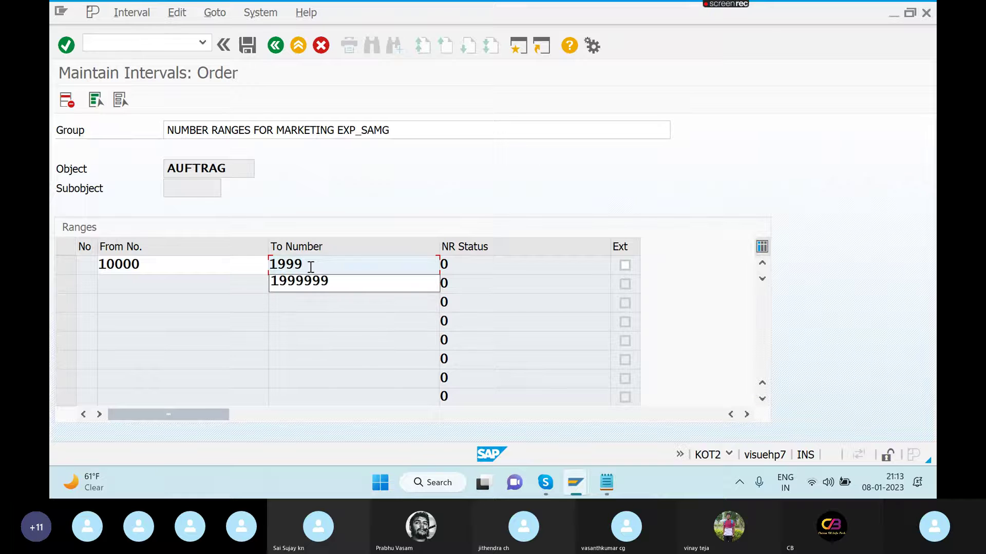
pyautogui.click(243, 50)
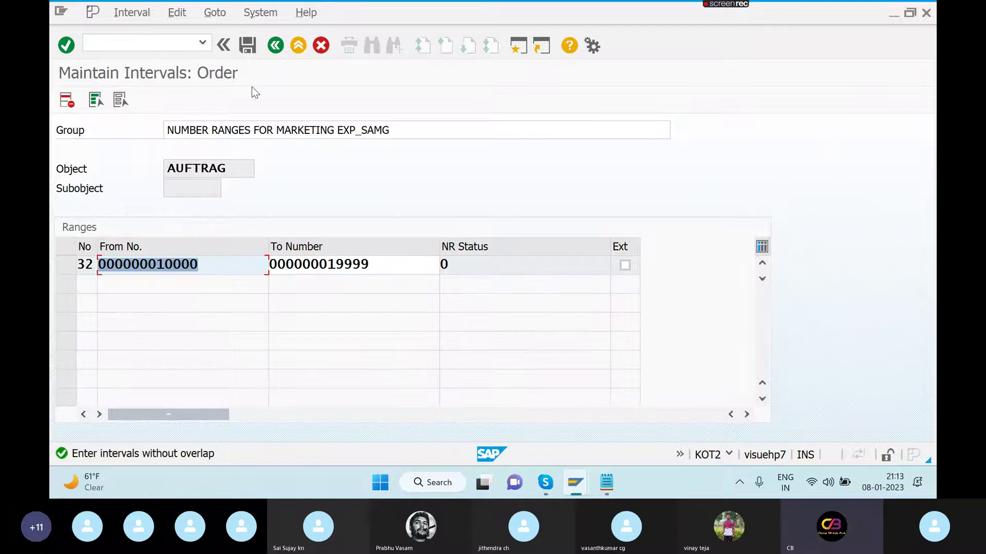
# - Widen the interval to 10000000–19999999, save it, and exit interval editing
pyautogui.click(203, 267)
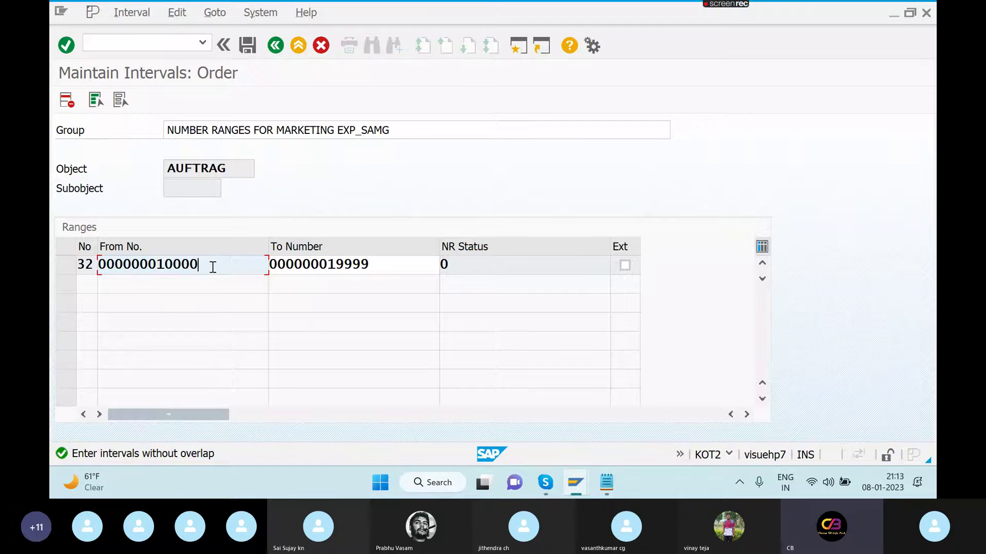
pyautogui.press('BackSpace')
pyautogui.press('BackSpace')
pyautogui.press('BackSpace')
pyautogui.press('BackSpace')
pyautogui.press('BackSpace')
pyautogui.press('BackSpace')
pyautogui.press('BackSpace')
pyautogui.press('BackSpace')
pyautogui.press('BackSpace')
pyautogui.press('BackSpace')
pyautogui.press('BackSpace')
pyautogui.press('BackSpace')
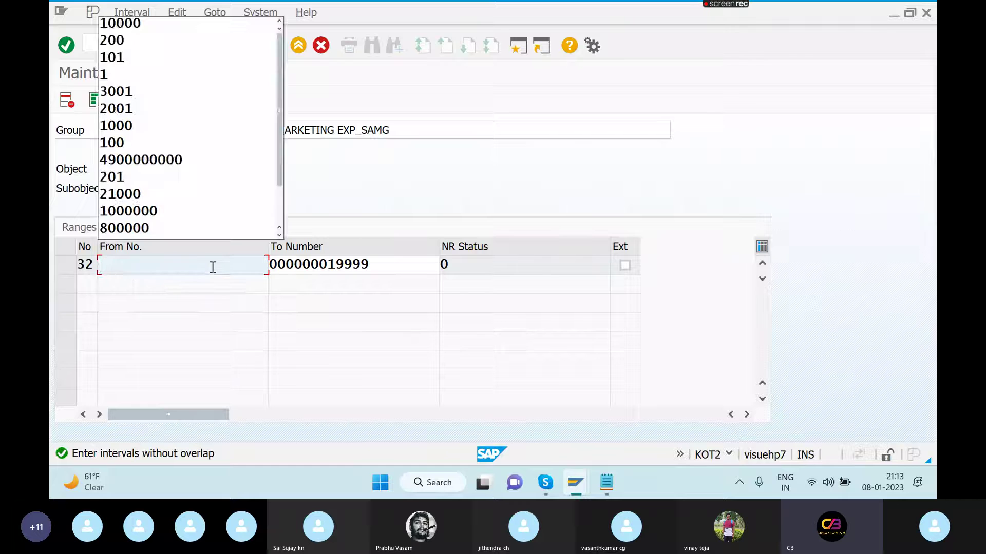
pyautogui.write('10000000')
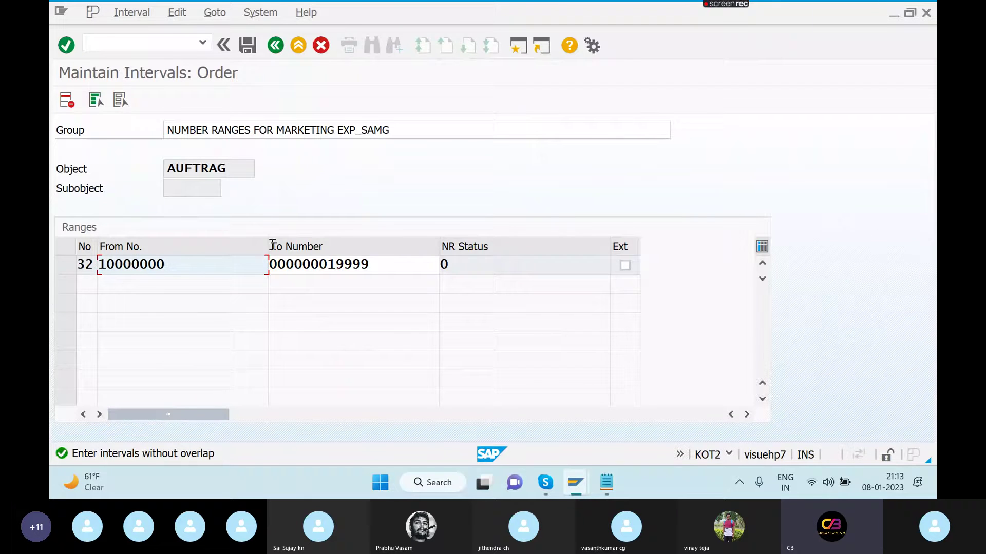
pyautogui.click(384, 267)
pyautogui.press('BackSpace')
pyautogui.press('BackSpace')
pyautogui.press('BackSpace')
pyautogui.press('BackSpace')
pyautogui.press('BackSpace')
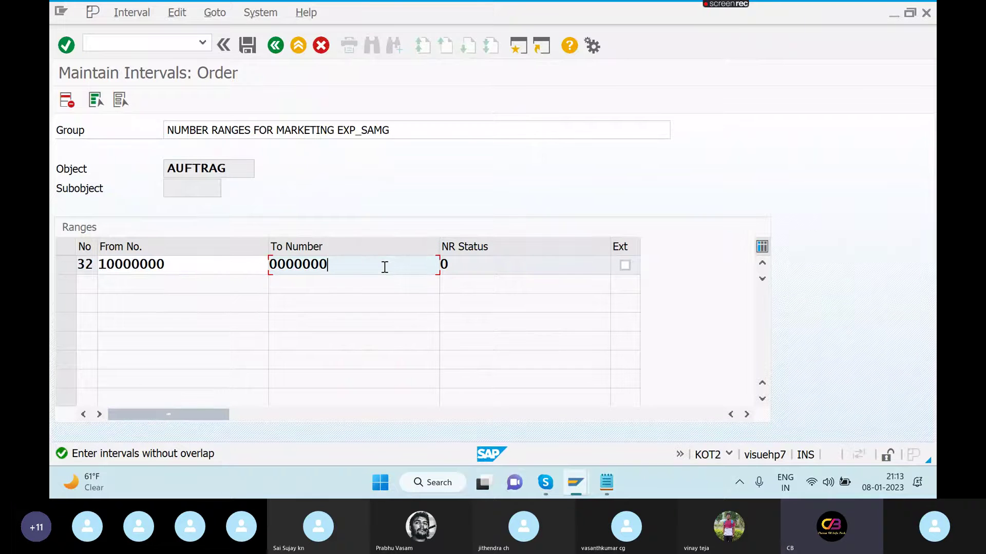
pyautogui.press('BackSpace')
pyautogui.press('BackSpace')
pyautogui.press('BackSpace')
pyautogui.press('BackSpace')
pyautogui.press('BackSpace')
pyautogui.press('BackSpace')
pyautogui.press('BackSpace')
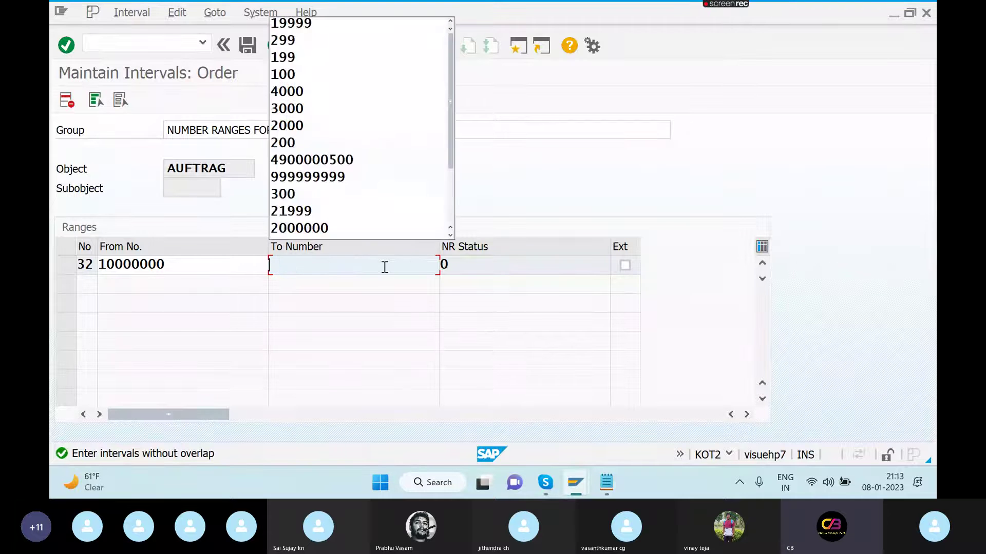
pyautogui.write('19999999')
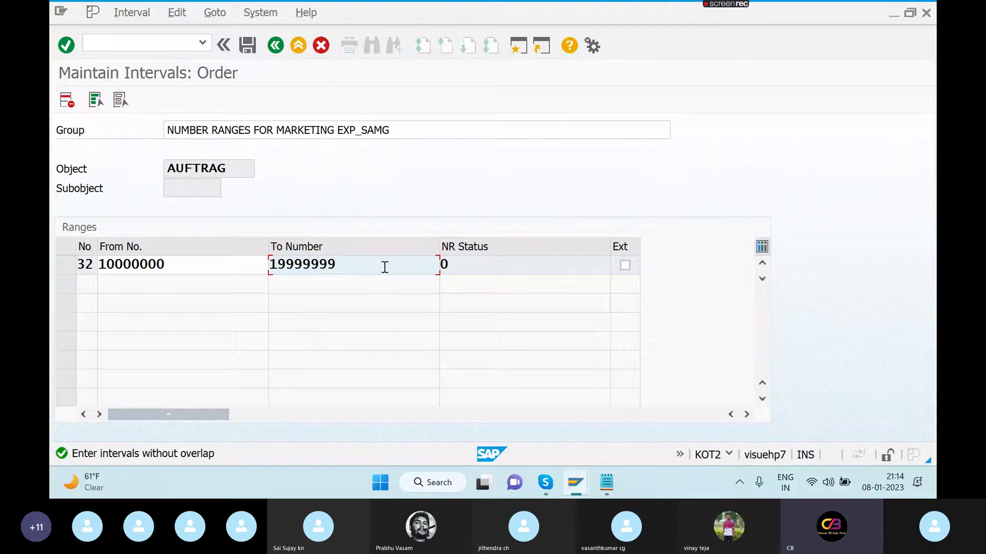
pyautogui.click(248, 46)
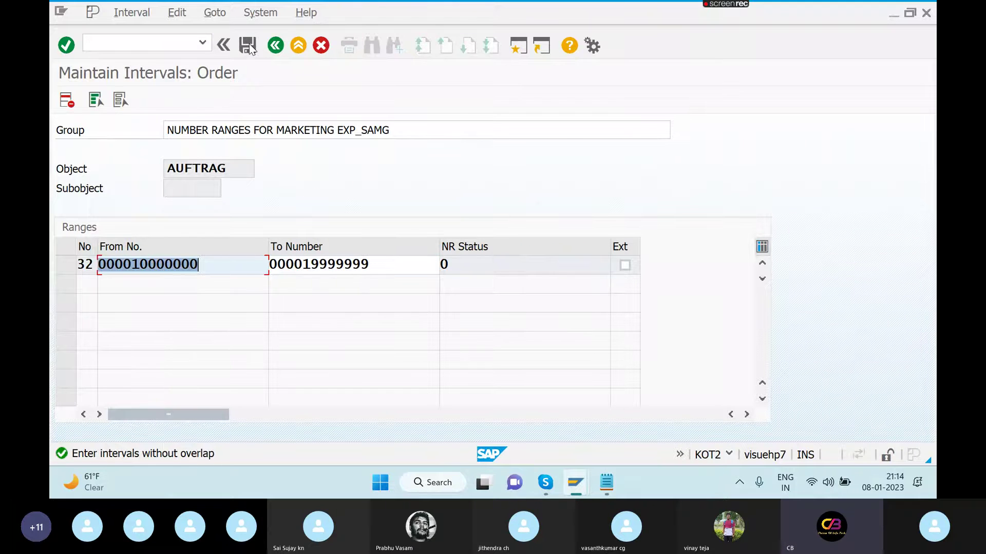
pyautogui.click(276, 45)
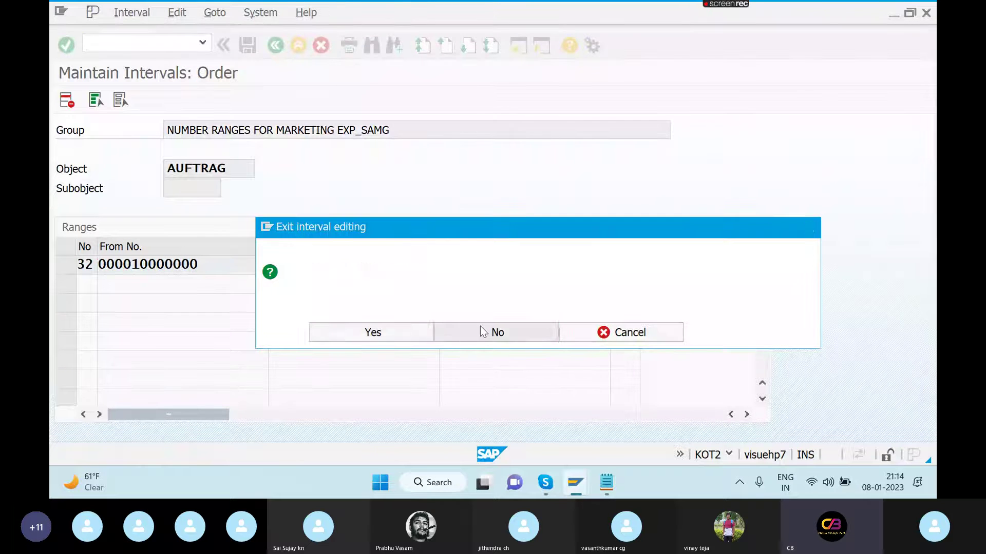
# - Assign order type MRKT to the new marketing number range group
pyautogui.click(483, 333)
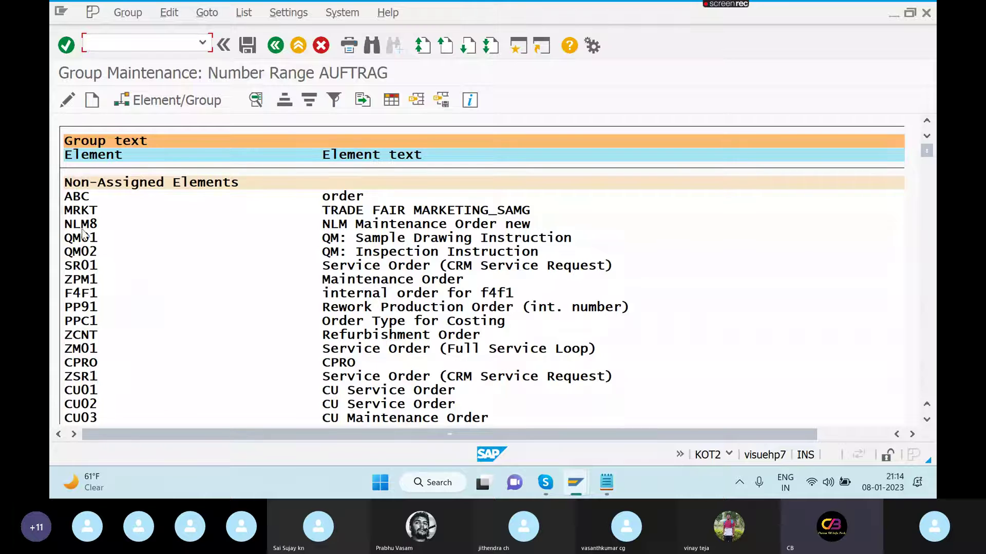
pyautogui.click(84, 211)
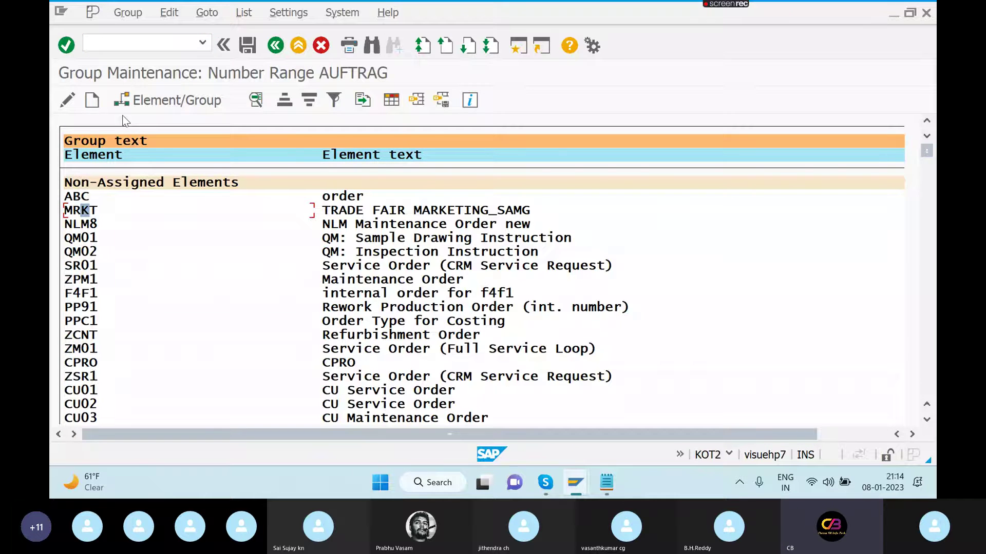
pyautogui.click(158, 104)
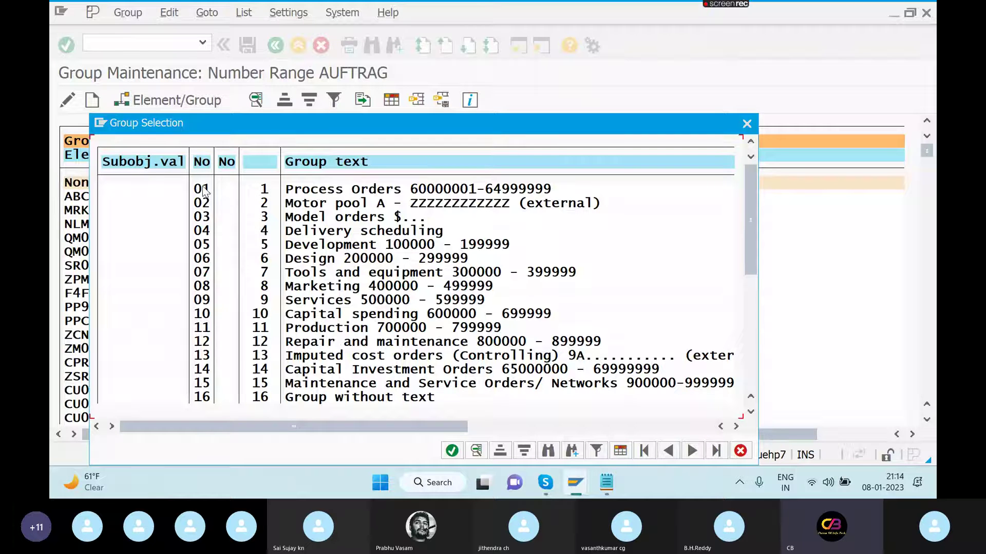
pyautogui.click(204, 189)
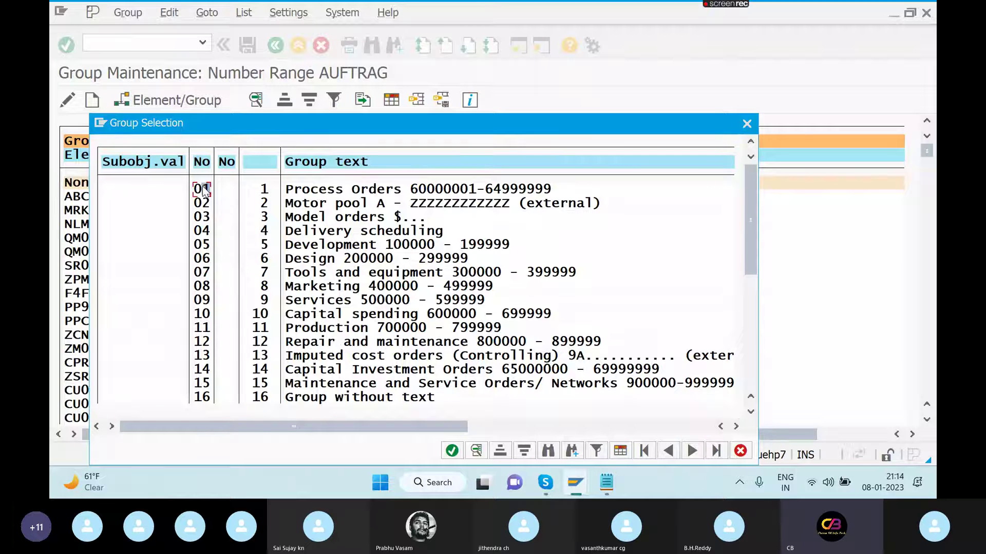
pyautogui.click(452, 452)
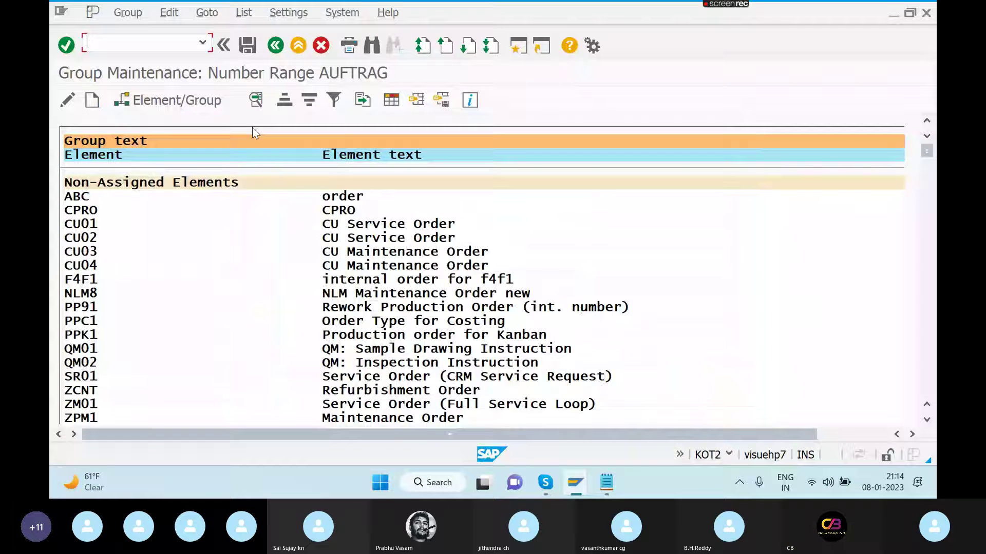
# - Save the group assignment and view a list entry's details
pyautogui.click(248, 46)
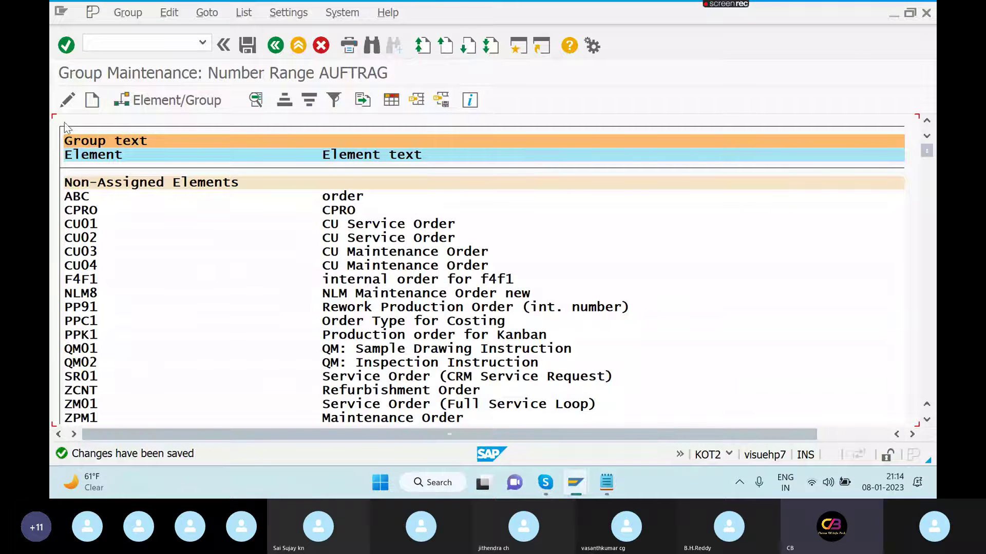
pyautogui.click(255, 102)
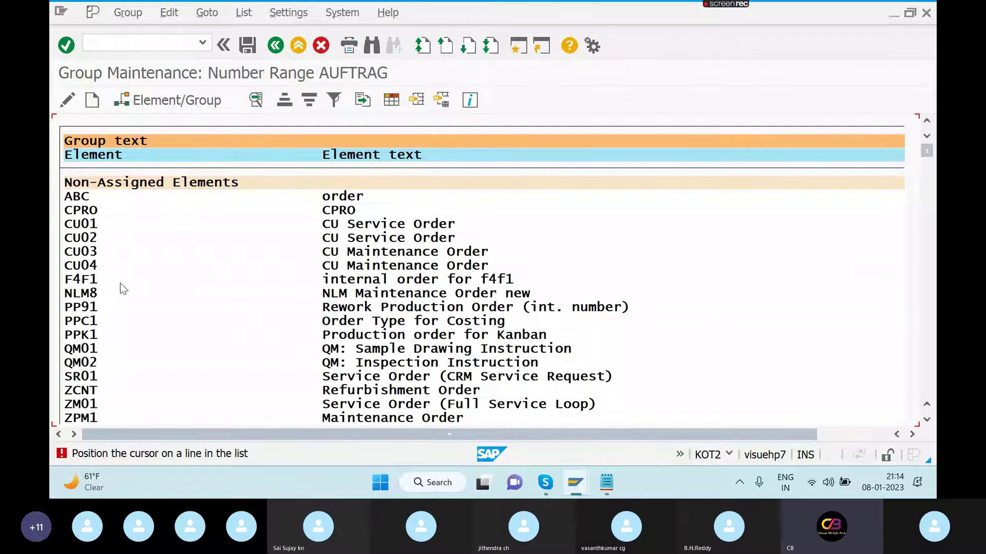
pyautogui.click(116, 324)
pyautogui.click(93, 322)
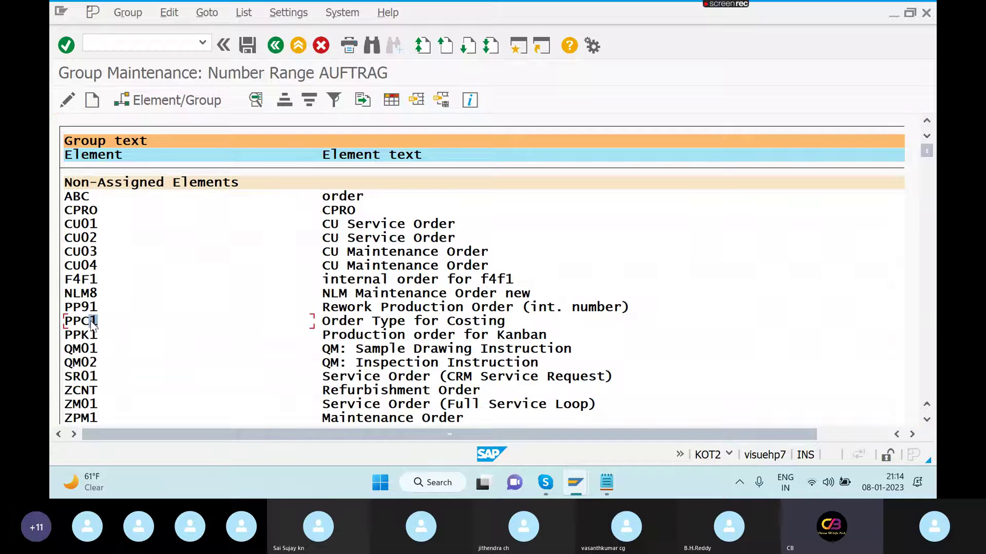
# - Find MRKT in the element list, view its details, and return to its order type screen
pyautogui.hotkey('ctrl', 'f')
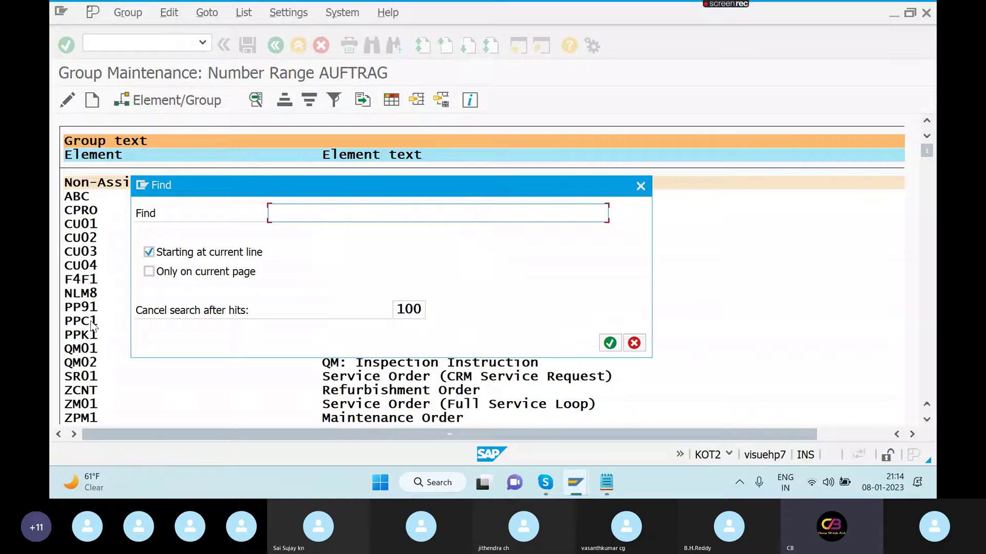
pyautogui.write('MRKT')
pyautogui.press('Return')
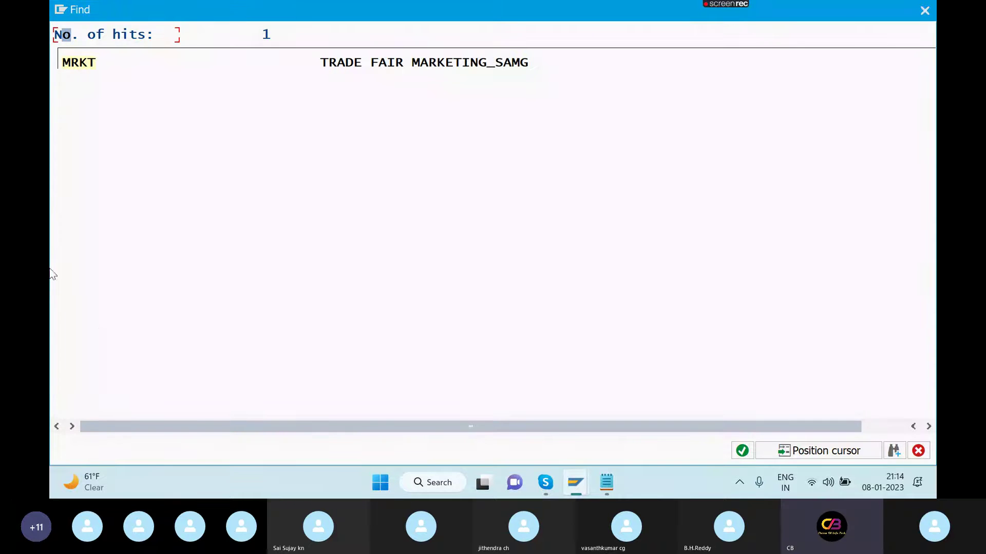
pyautogui.click(75, 66)
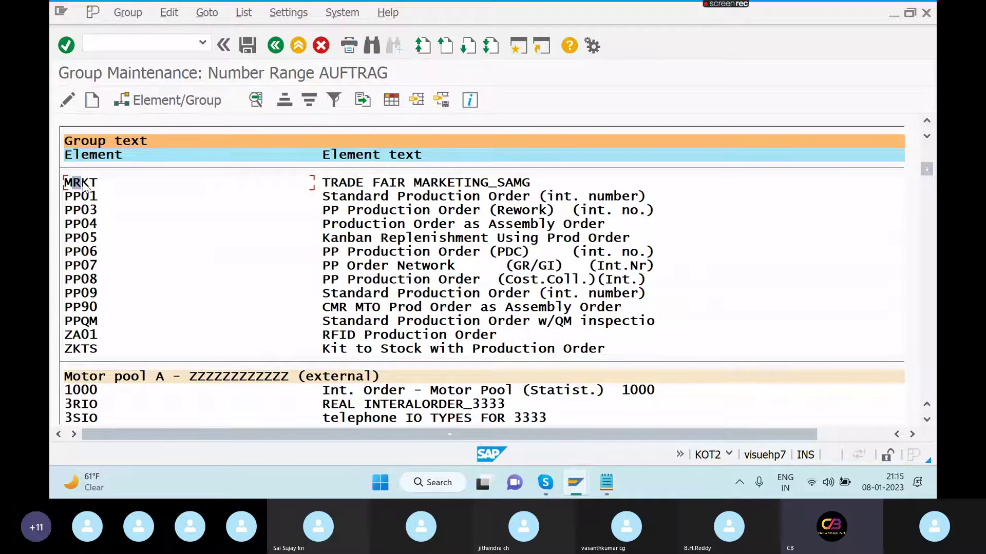
pyautogui.click(84, 184)
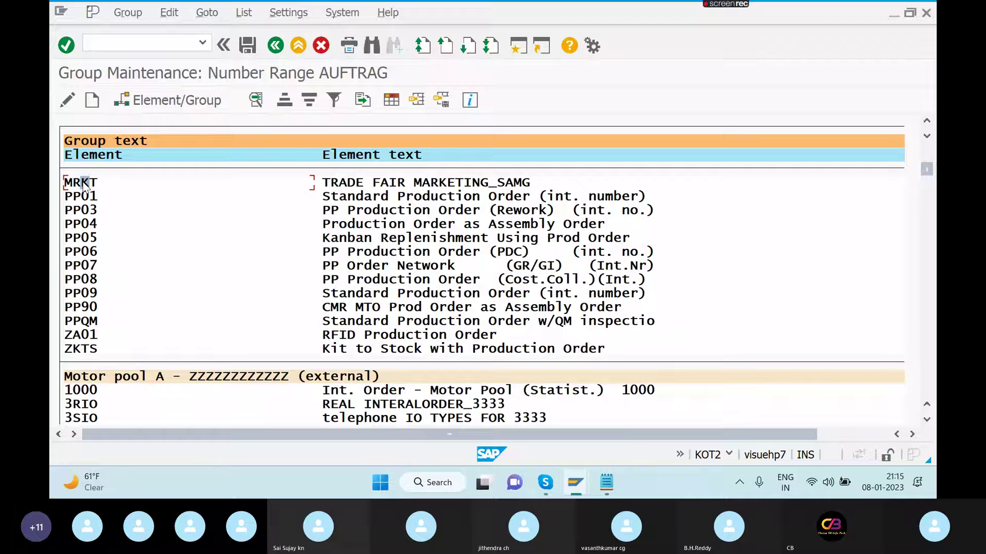
pyautogui.click(256, 103)
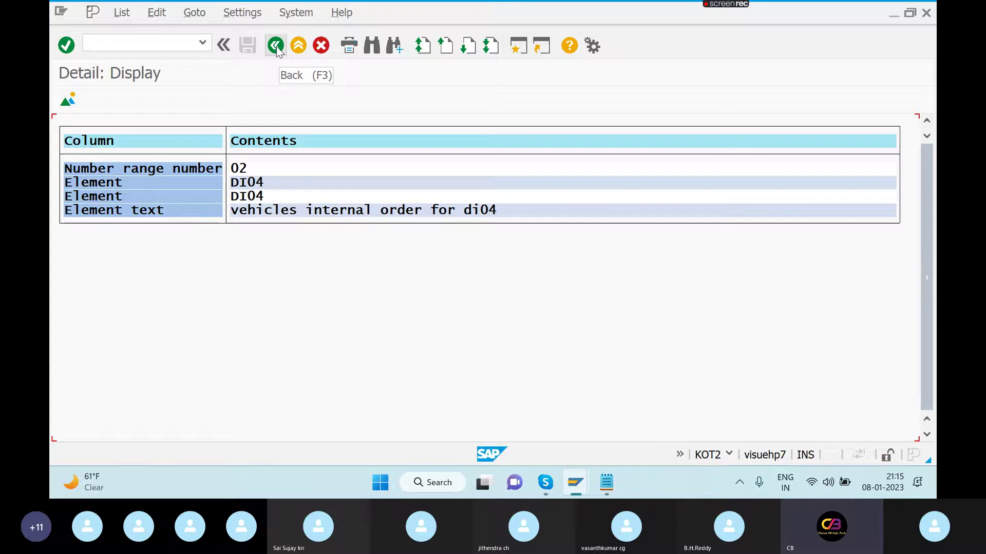
pyautogui.click(276, 47)
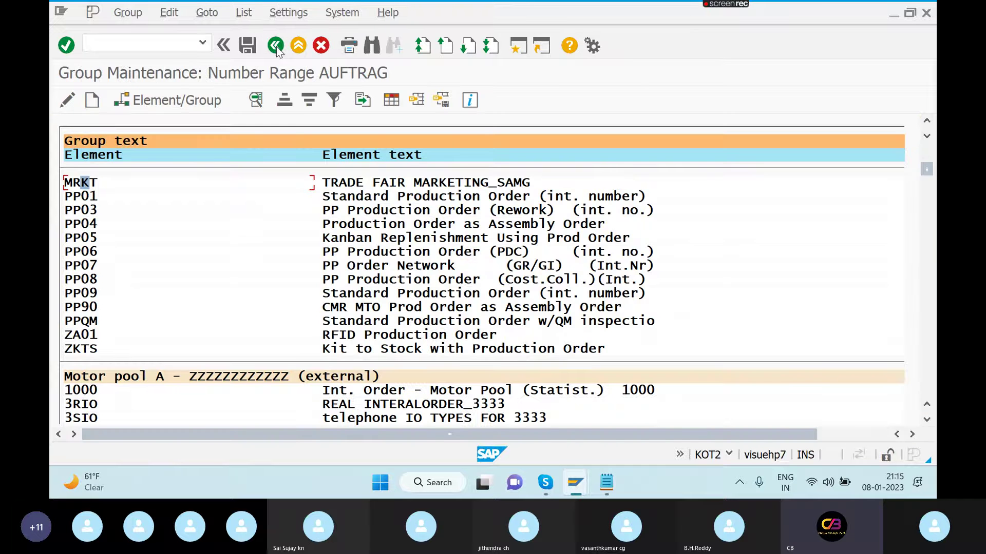
pyautogui.click(276, 46)
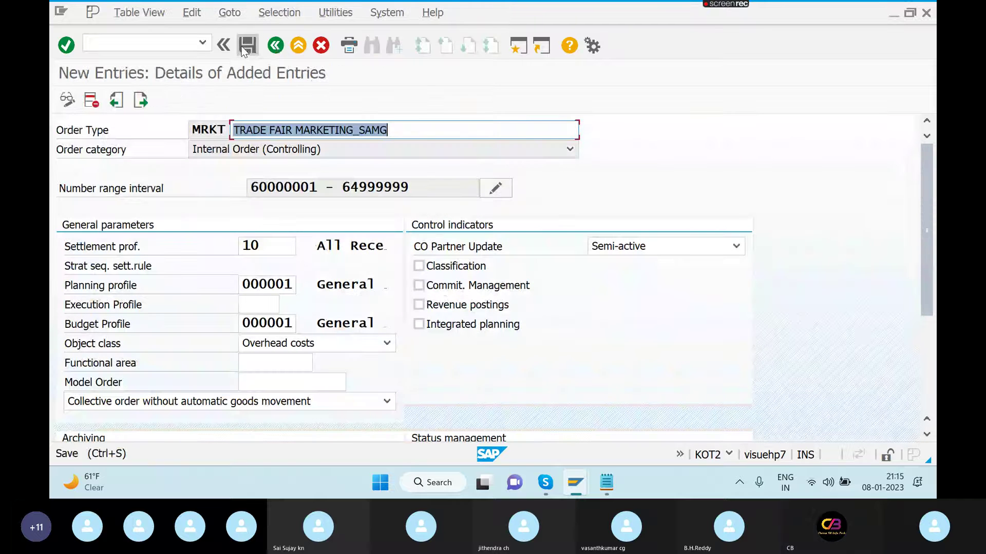
# - Save the MRKT order type settings and enter /NKO01 in the command field
pyautogui.click(244, 50)
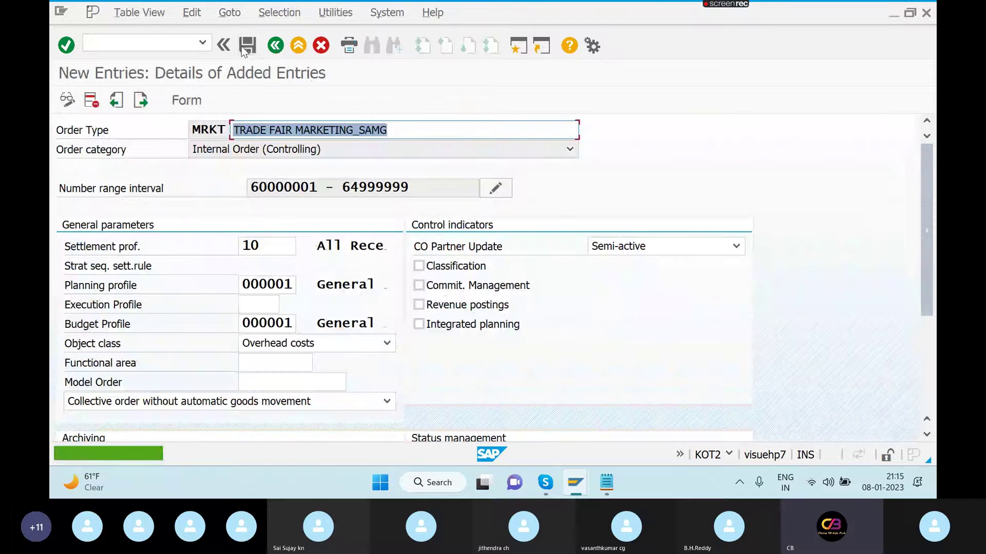
pyautogui.click(142, 37)
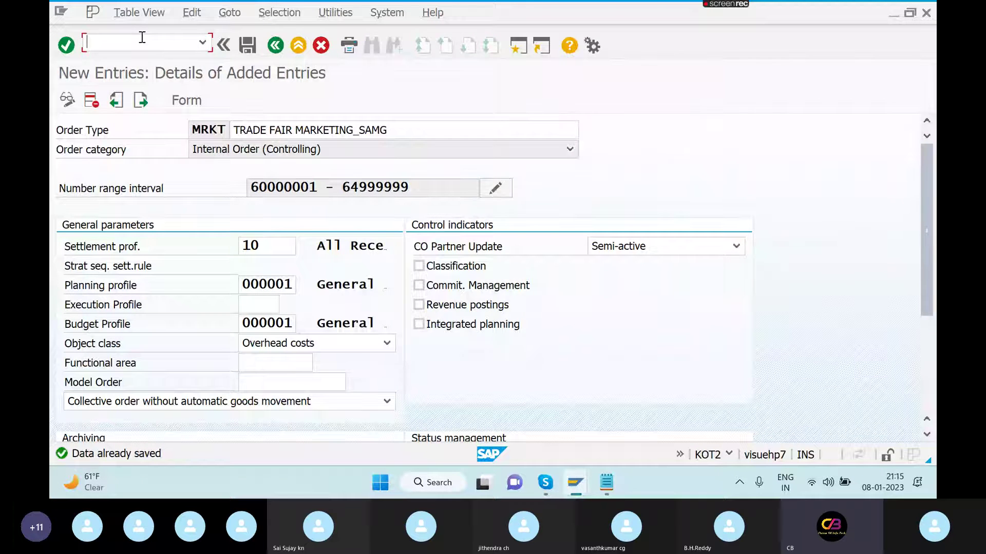
pyautogui.write('/NKO01')
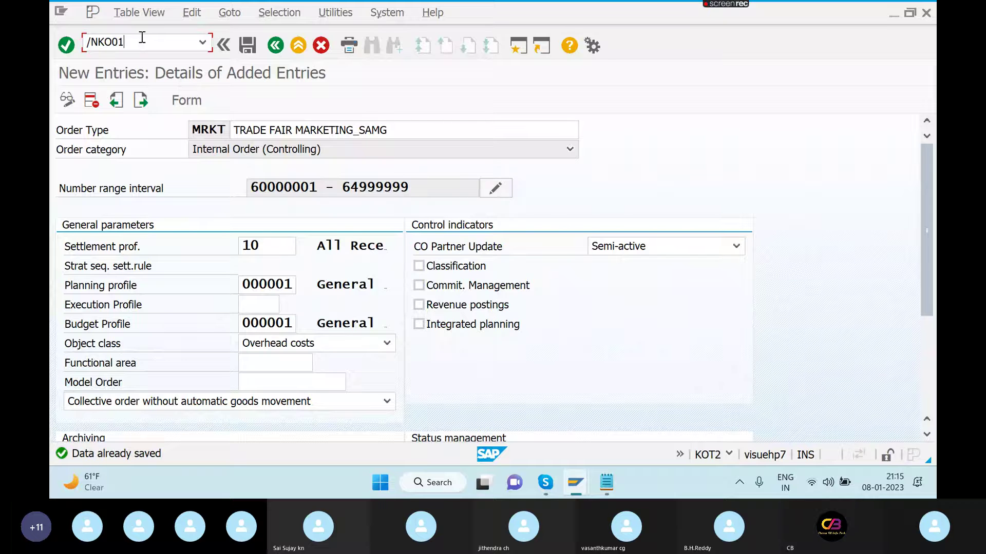
# - Start KO01 with order type MRKT and controlling area SAMG to reach the master data
pyautogui.press('Return')
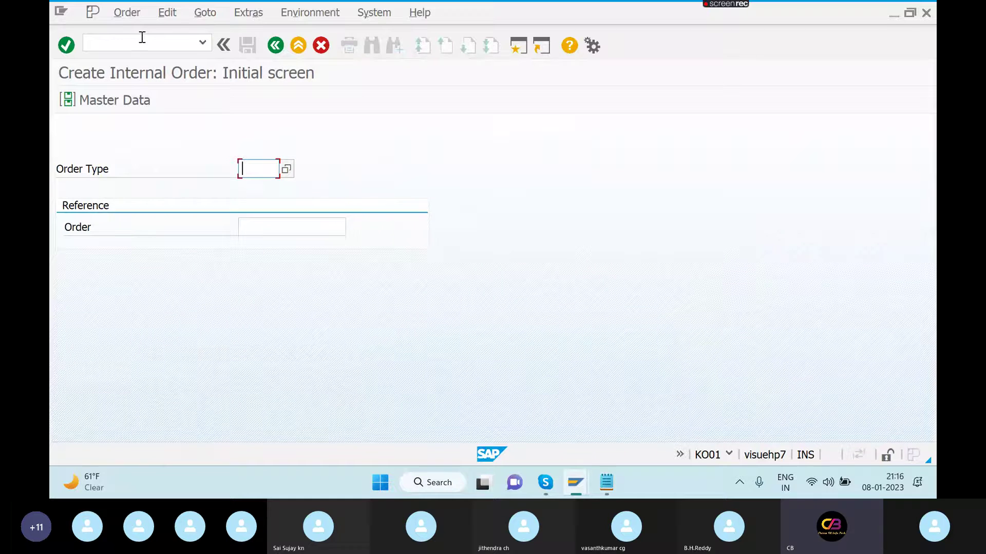
pyautogui.write('MRKT')
pyautogui.press('Return')
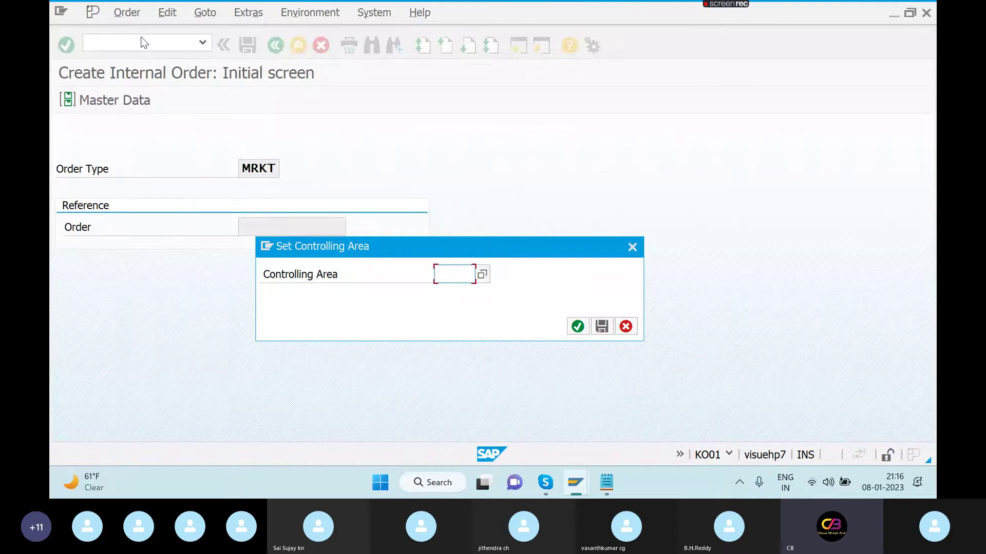
pyautogui.write('SA')
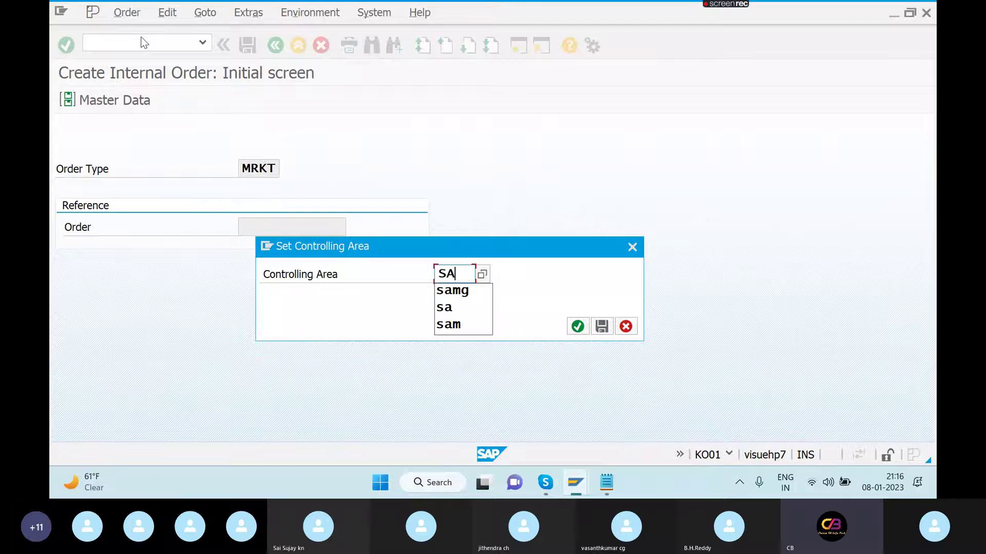
pyautogui.write('MG')
pyautogui.press('Return')
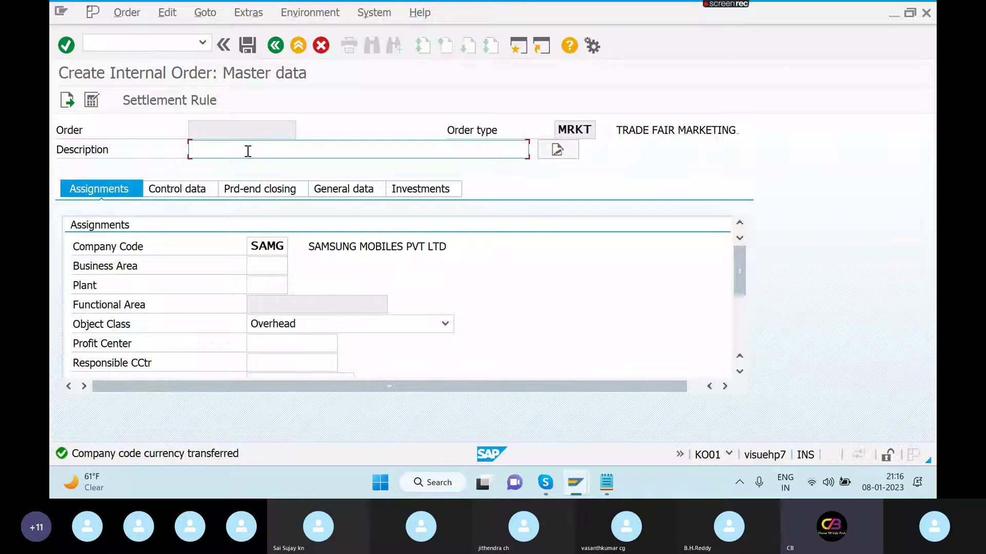
# - Enter the order description MARKETING _SAMG
pyautogui.write('MARKETING')
pyautogui.write('_SAMG')
pyautogui.click(739, 375)
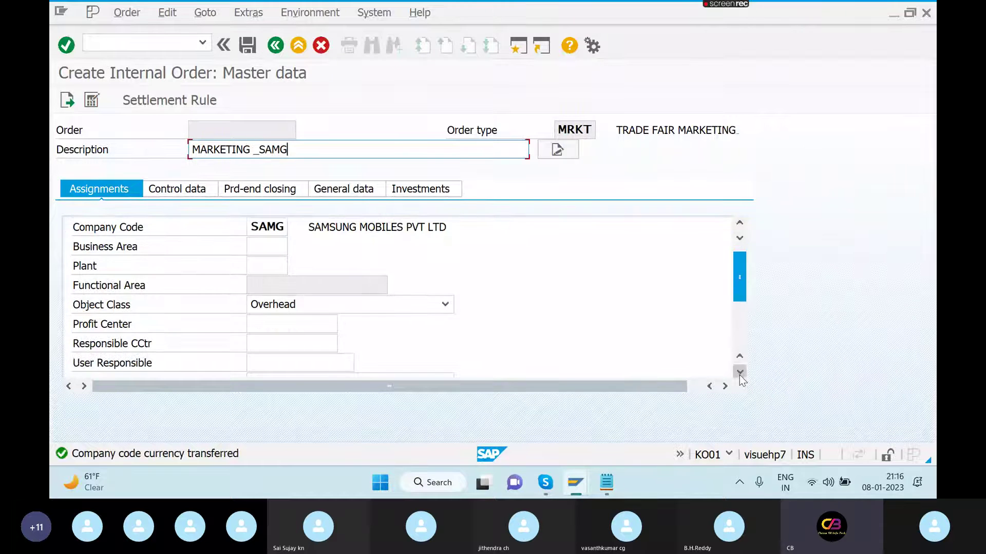
pyautogui.click(739, 375)
pyautogui.scroll(-1, 739, 376)
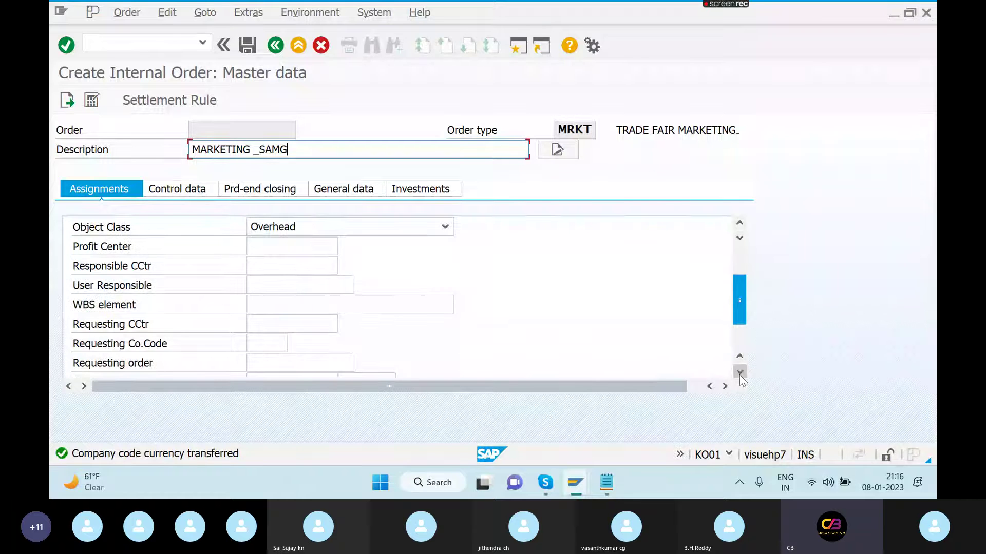
pyautogui.click(739, 372)
pyautogui.click(740, 372)
pyautogui.click(740, 374)
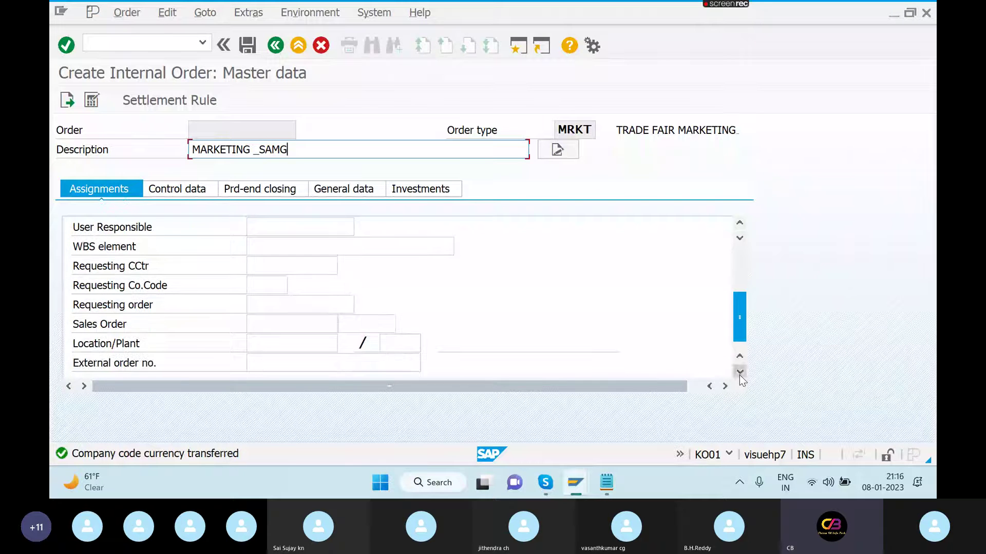
pyautogui.click(740, 224)
pyautogui.click(739, 224)
pyautogui.click(740, 224)
pyautogui.click(740, 224)
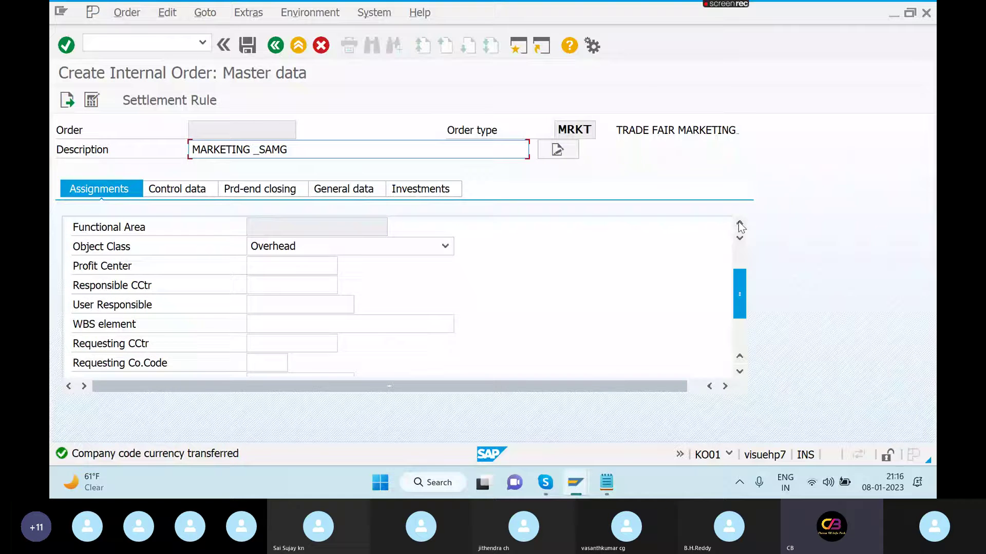
pyautogui.click(739, 225)
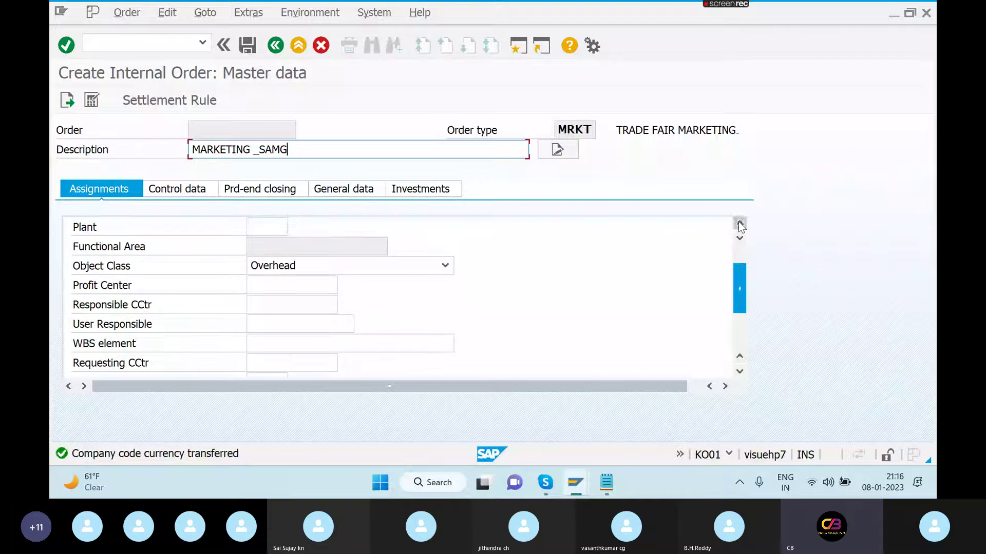
pyautogui.click(739, 224)
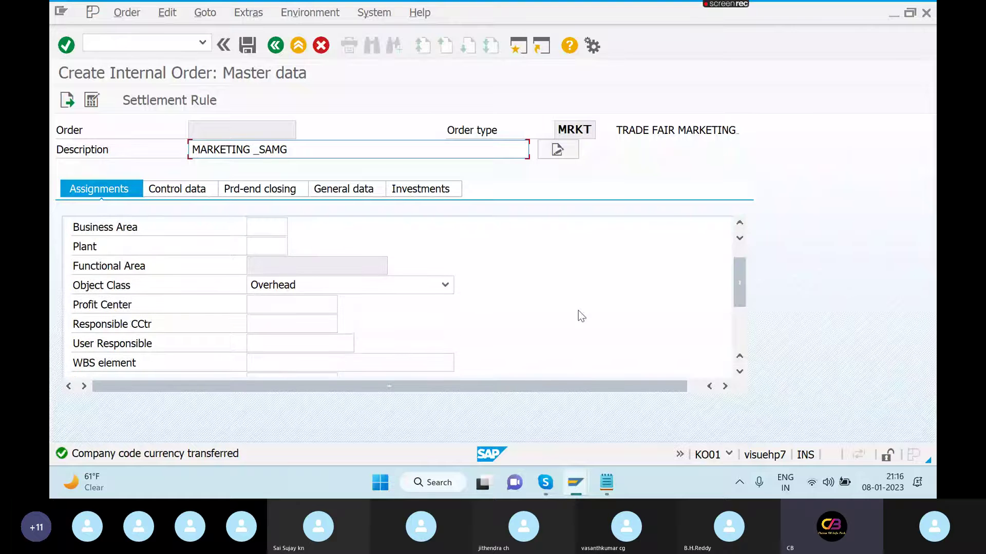
# - Assign plant SAM1 and profit center 3000, correcting the mistaken 1000
pyautogui.click(270, 246)
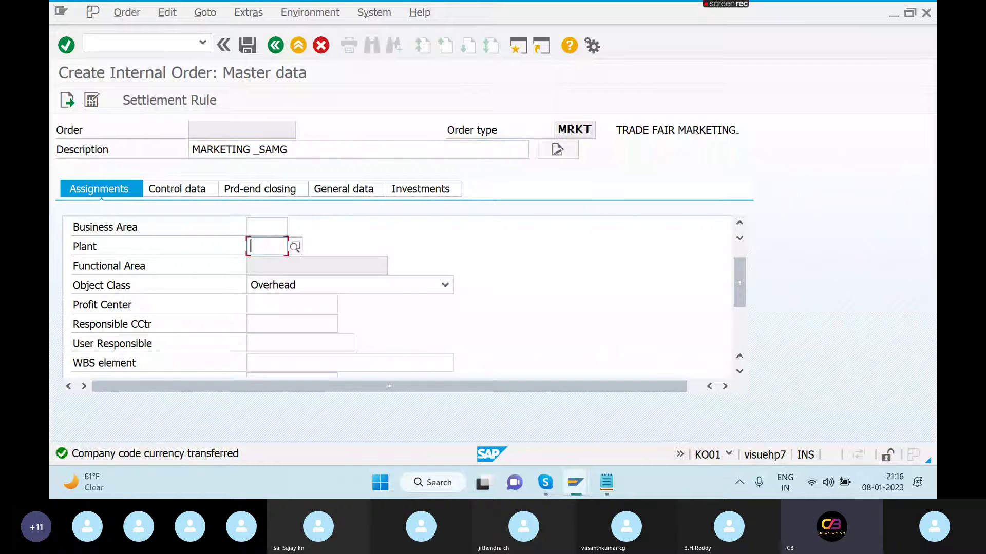
pyautogui.write('SAM1')
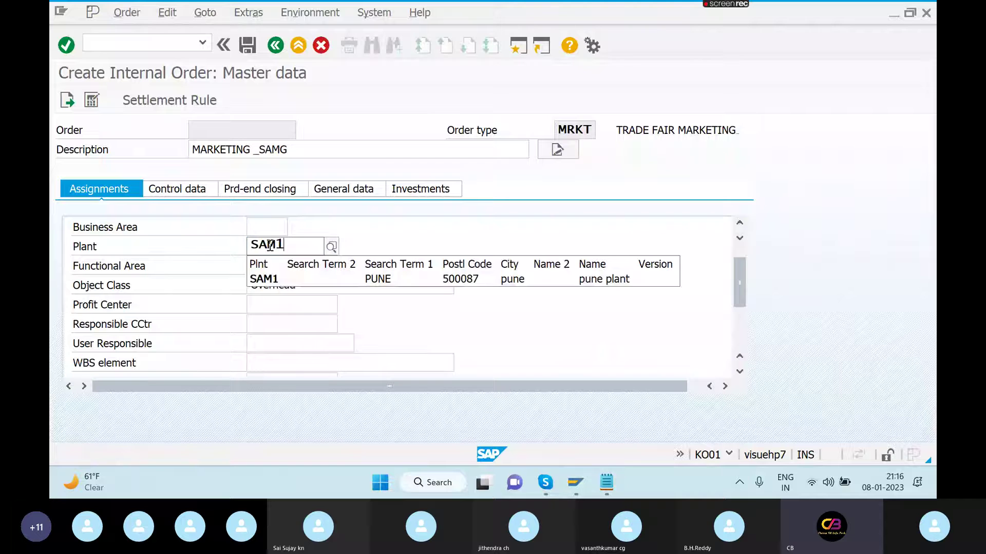
pyautogui.click(386, 283)
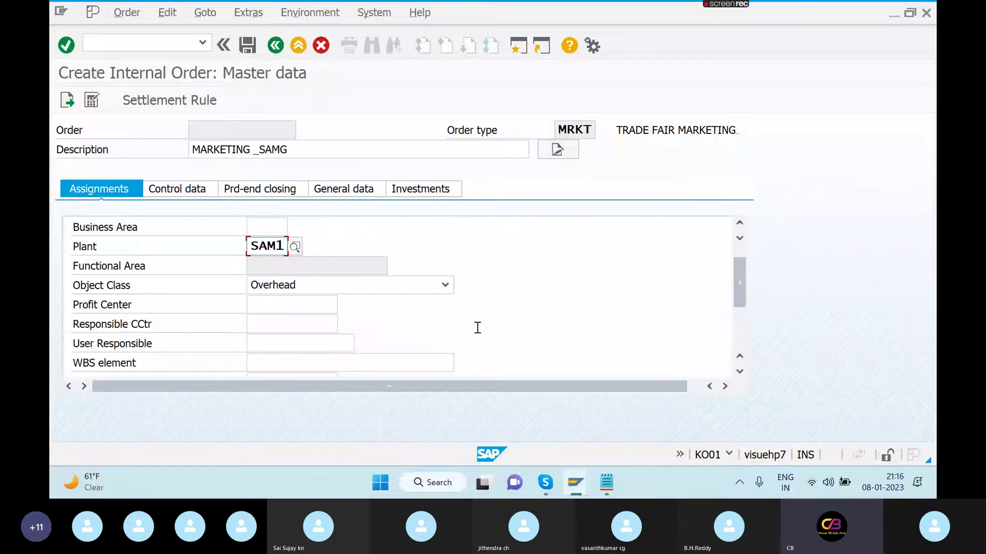
pyautogui.click(324, 304)
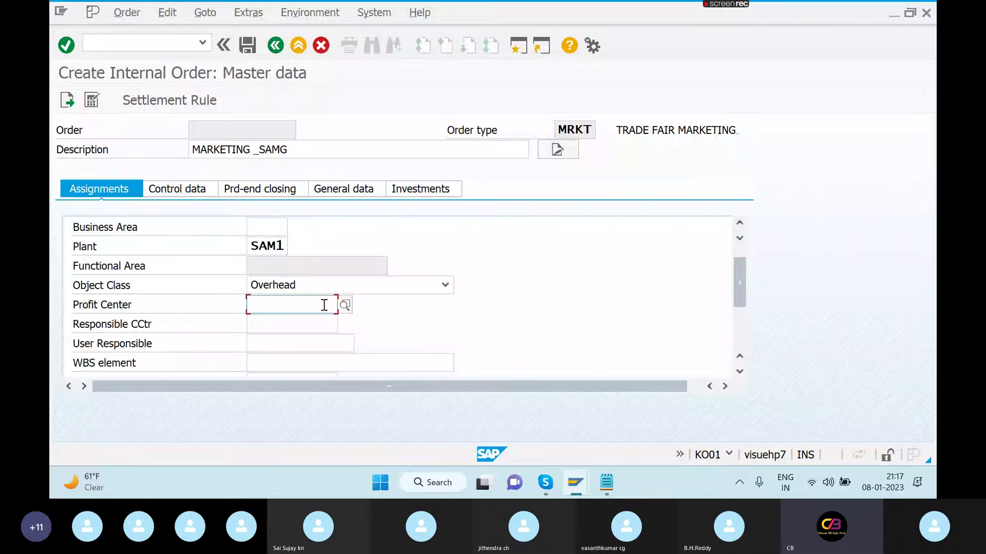
pyautogui.write('1000')
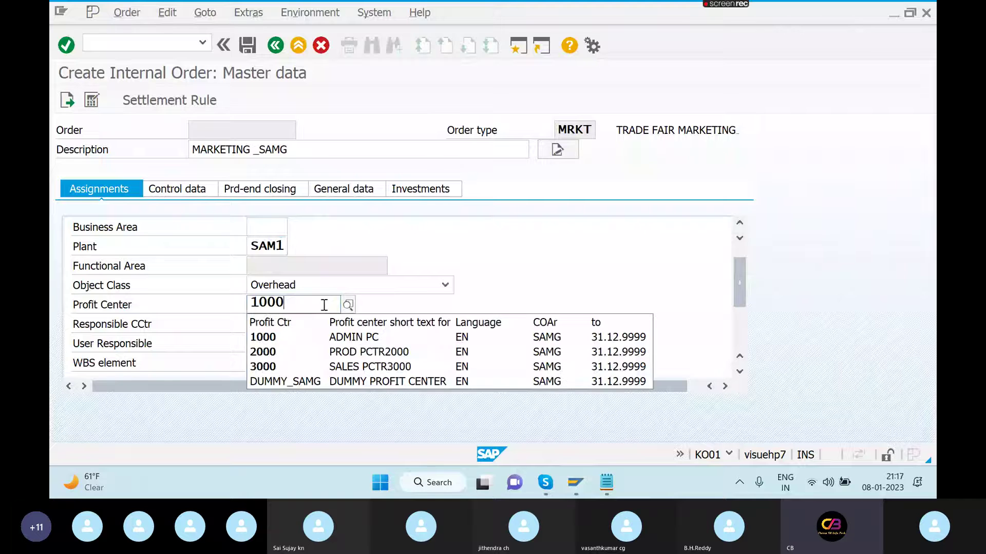
pyautogui.click(382, 337)
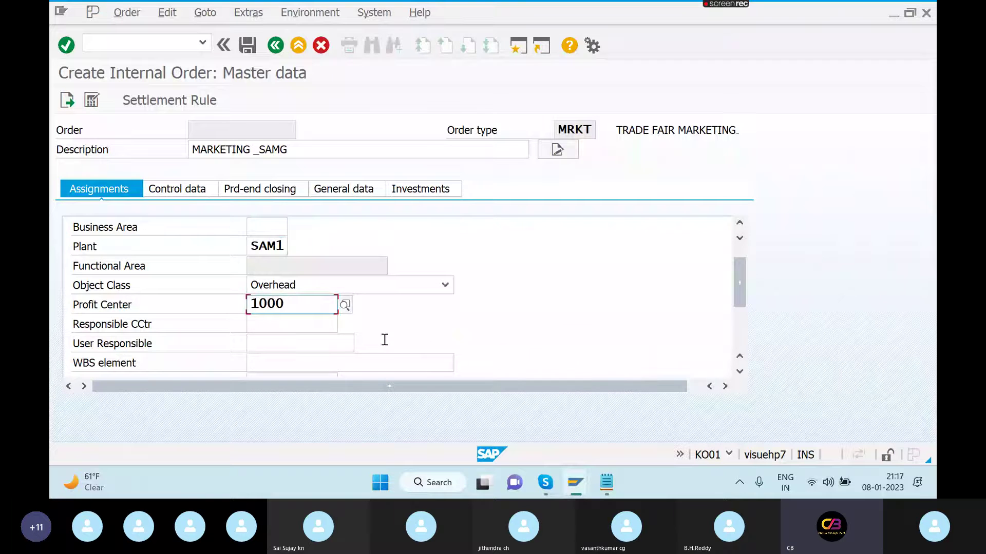
pyautogui.press('BackSpace')
pyautogui.press('BackSpace')
pyautogui.press('BackSpace')
pyautogui.press('BackSpace')
pyautogui.write('3000')
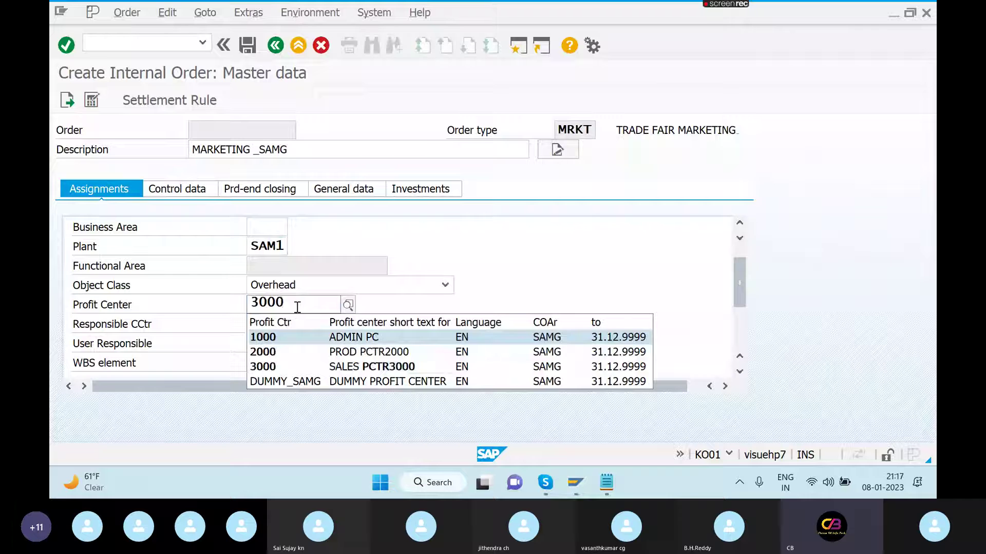
pyautogui.click(277, 366)
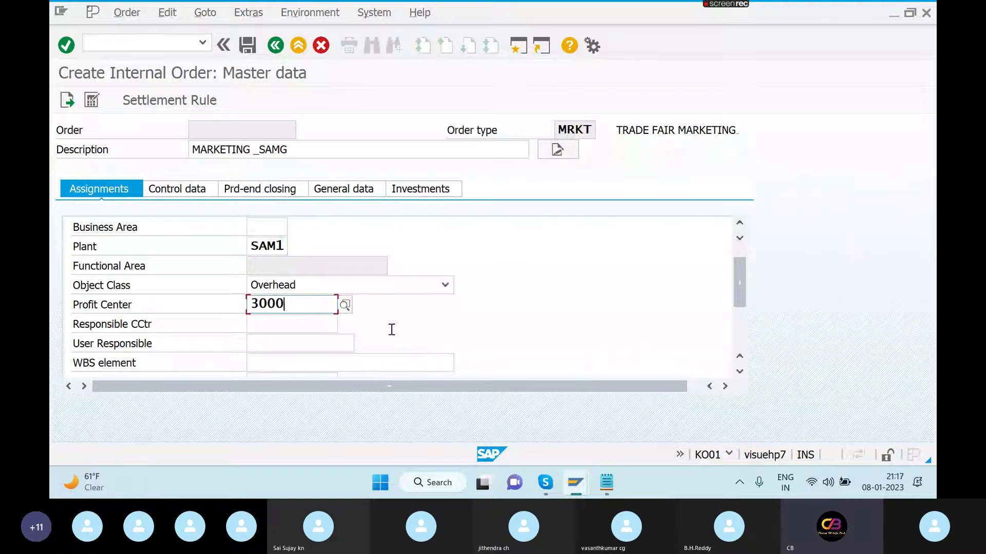
# - Try a responsible user, then clear the rejected entry and leave it blank
pyautogui.click(276, 345)
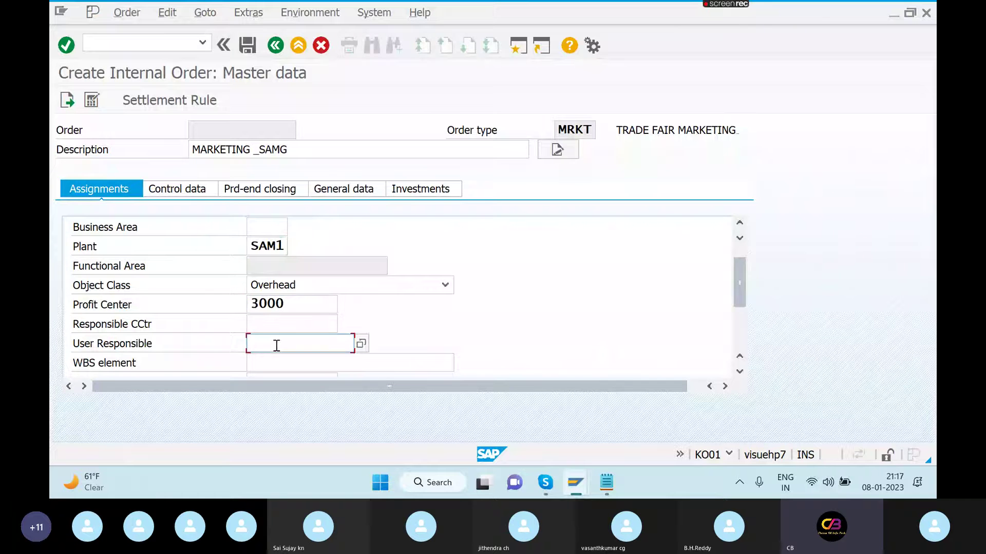
pyautogui.write('MADHAVI')
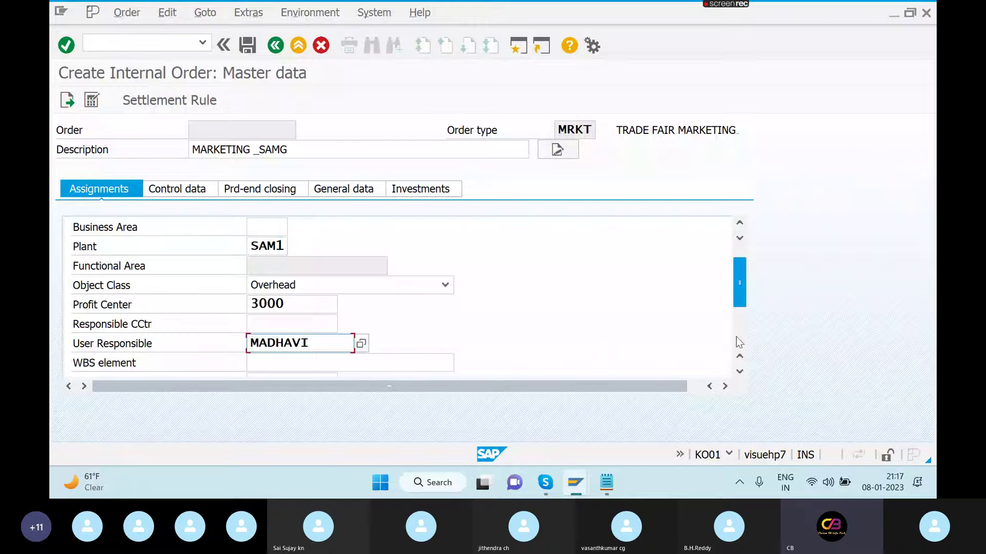
pyautogui.click(165, 100)
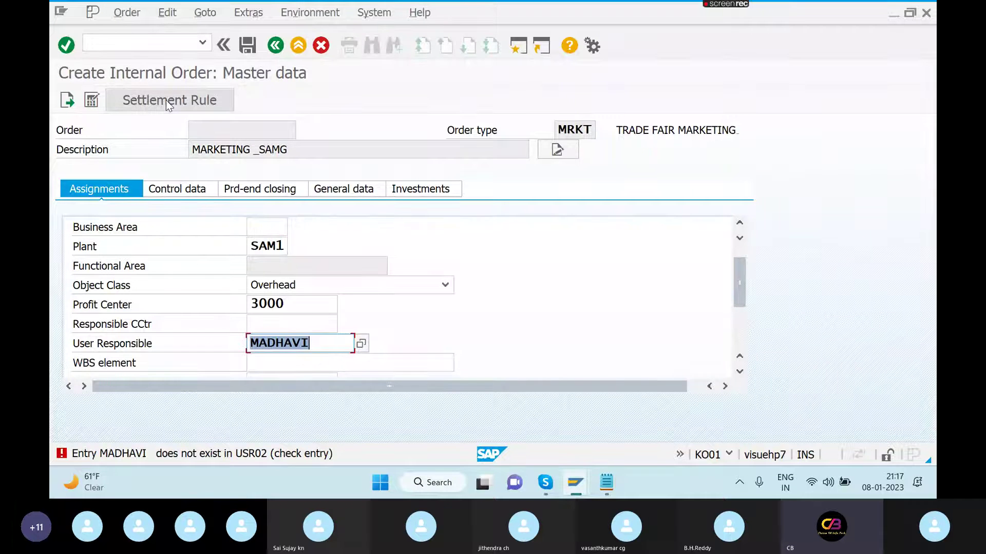
pyautogui.press('BackSpace')
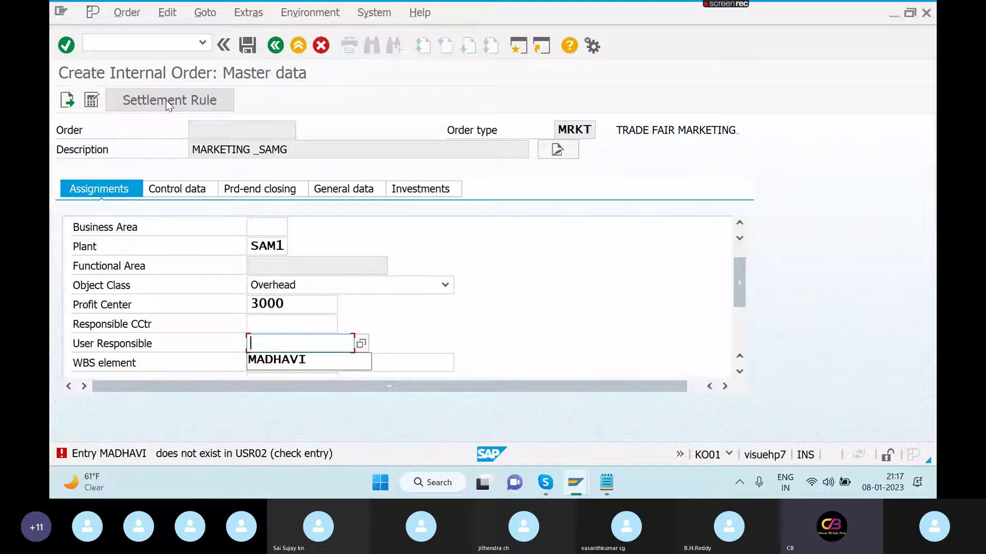
pyautogui.click(531, 361)
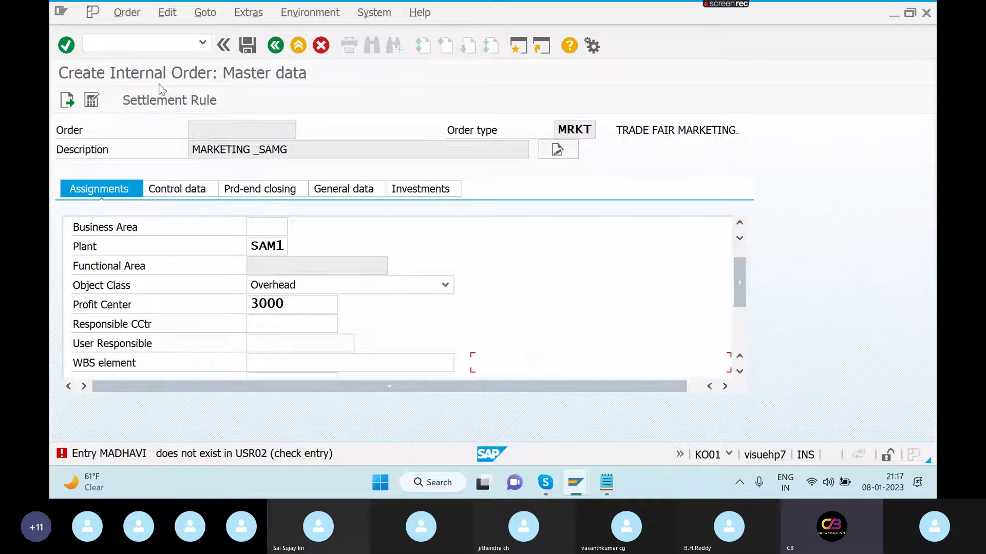
# - Add a settlement line with category CTR and browse the cost center list without choosing
pyautogui.click(167, 98)
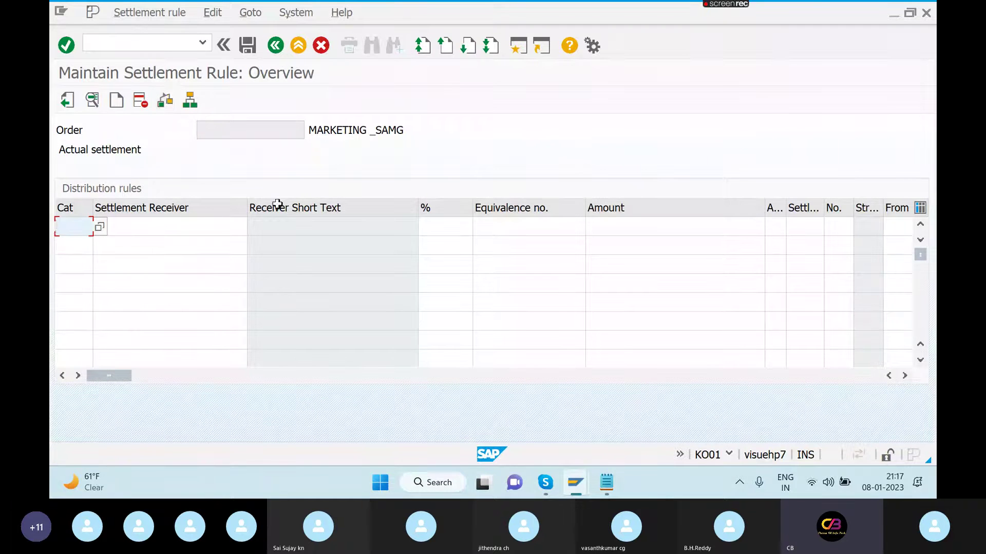
pyautogui.click(99, 227)
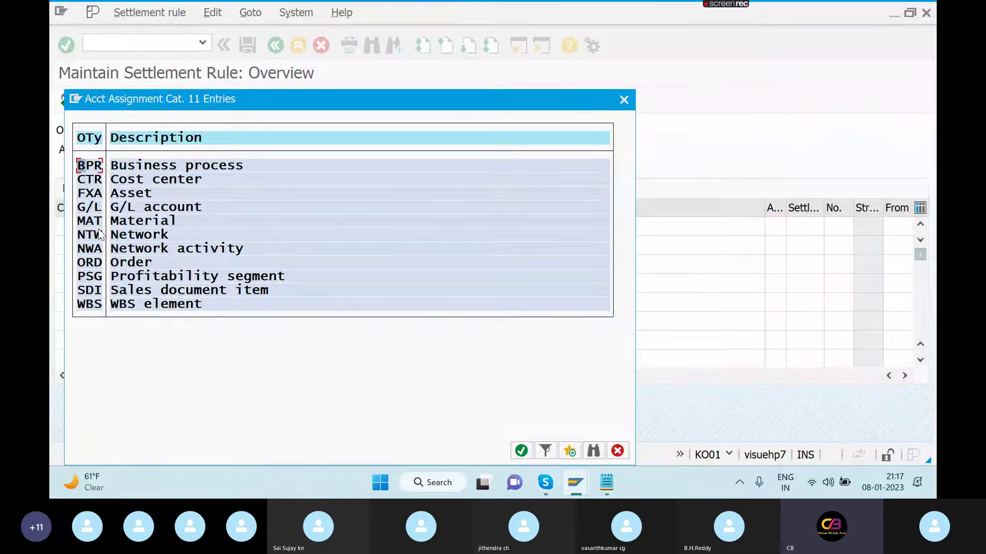
pyautogui.doubleClick(181, 185)
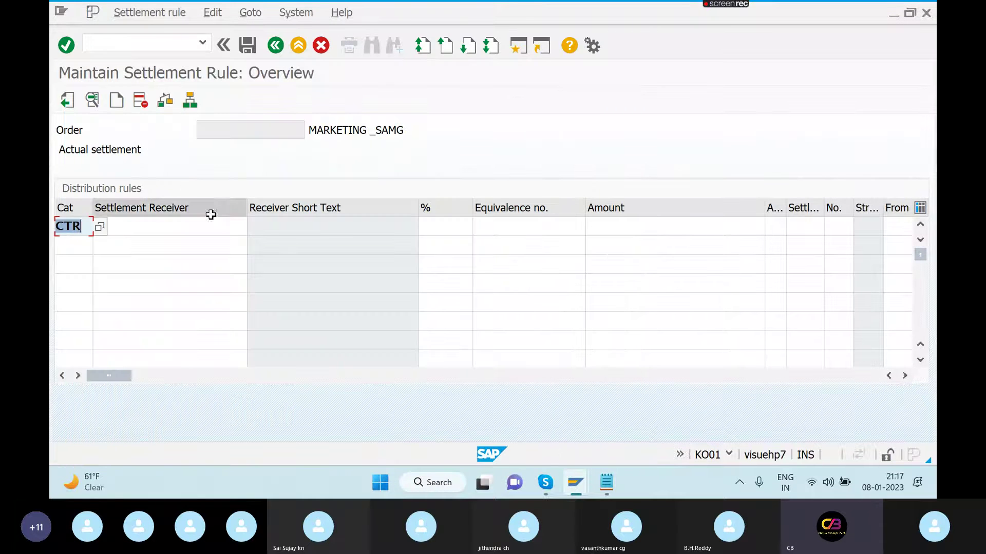
pyautogui.click(220, 227)
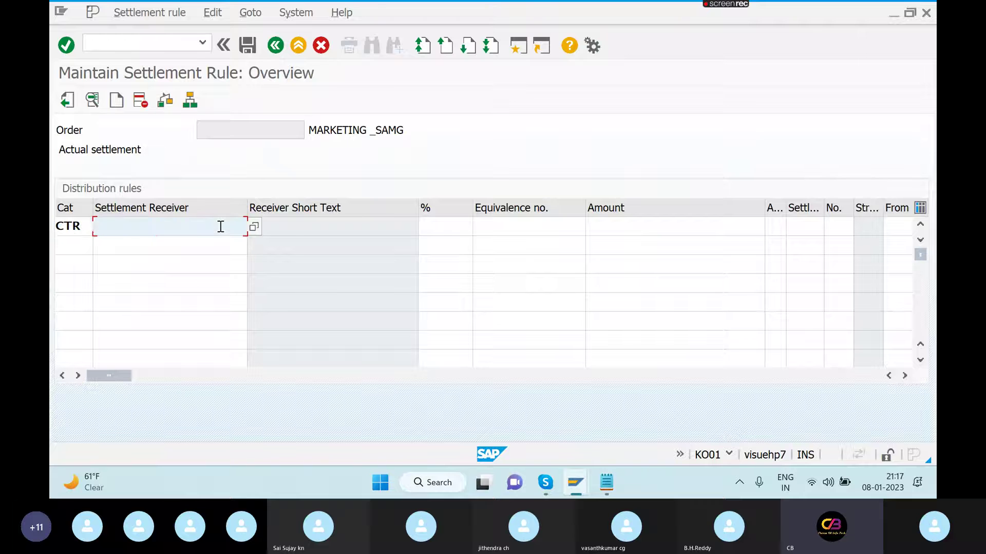
pyautogui.click(254, 228)
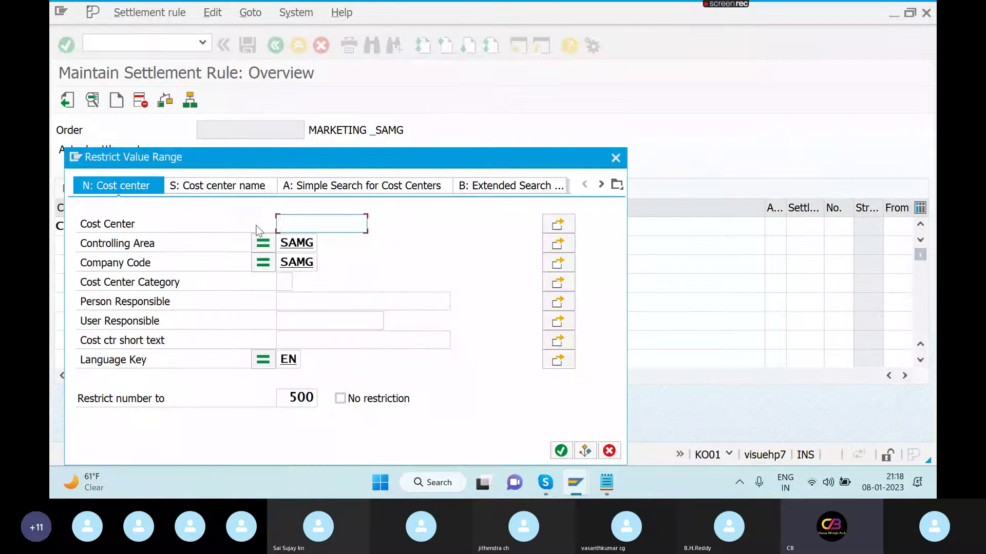
pyautogui.click(561, 451)
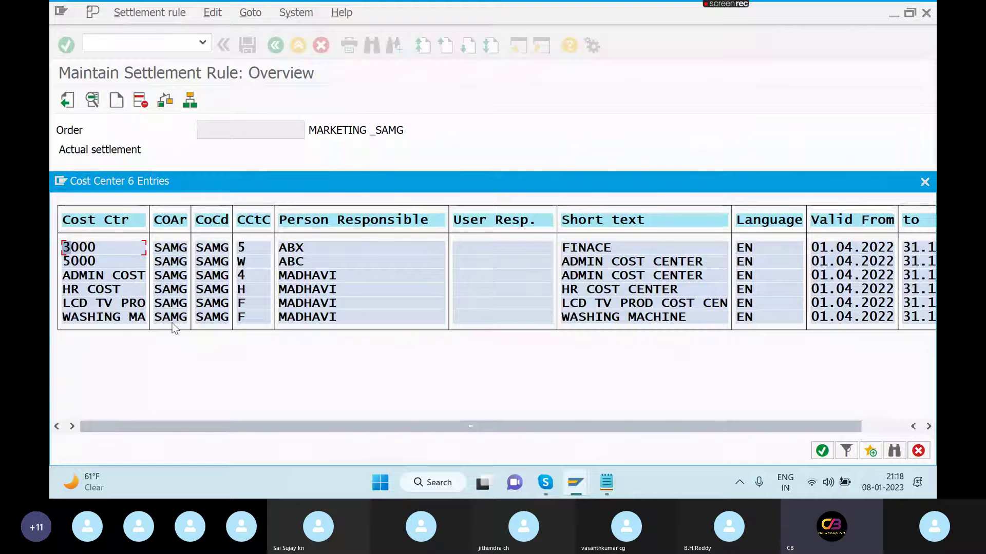
pyautogui.press('Escape')
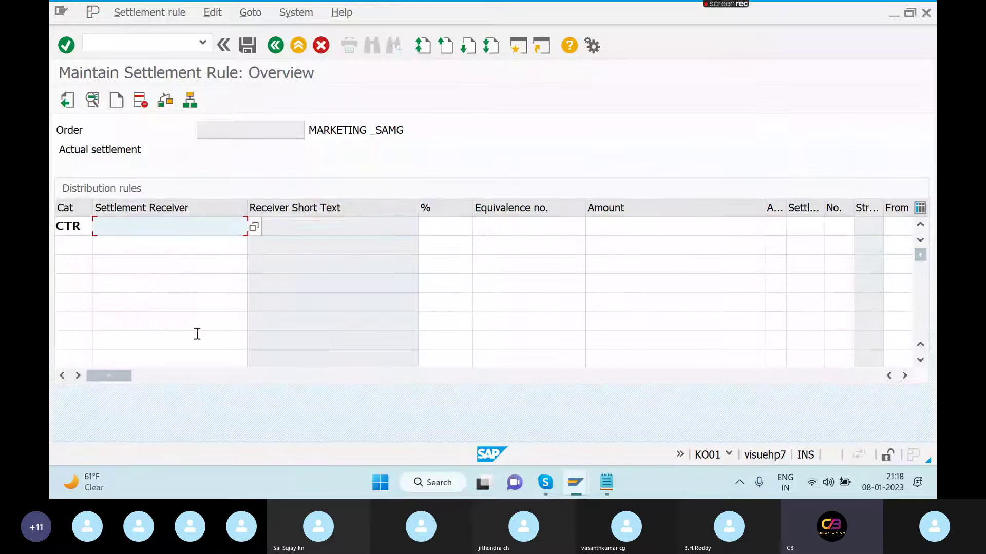
# - In a new session, start KS01 for cost center 6000 valid from 01.04.2022
pyautogui.click(522, 49)
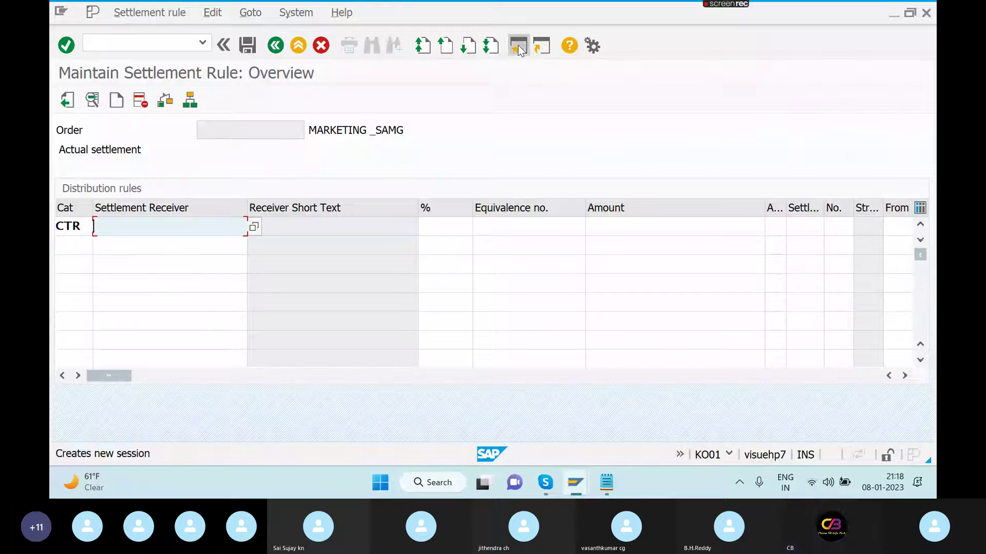
pyautogui.write('KS01')
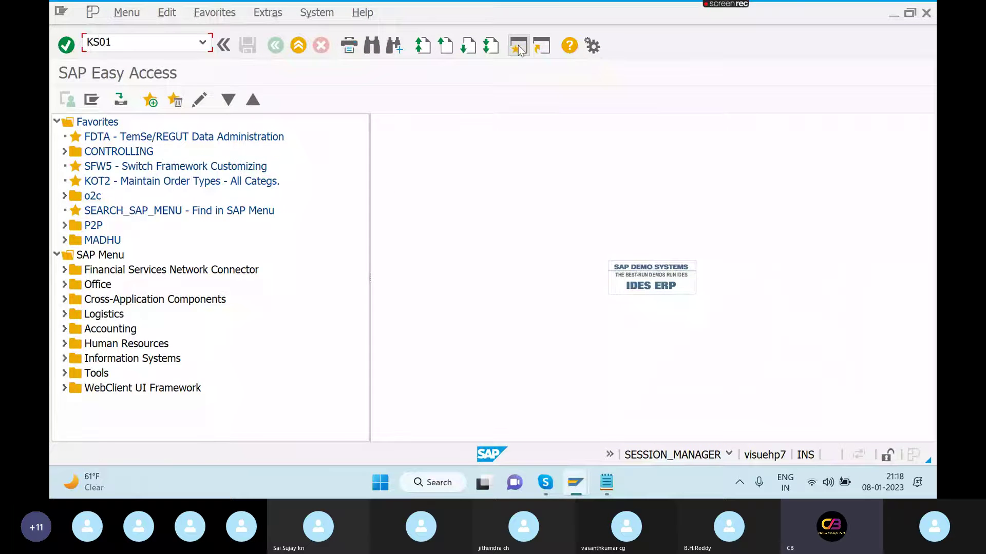
pyautogui.press('Return')
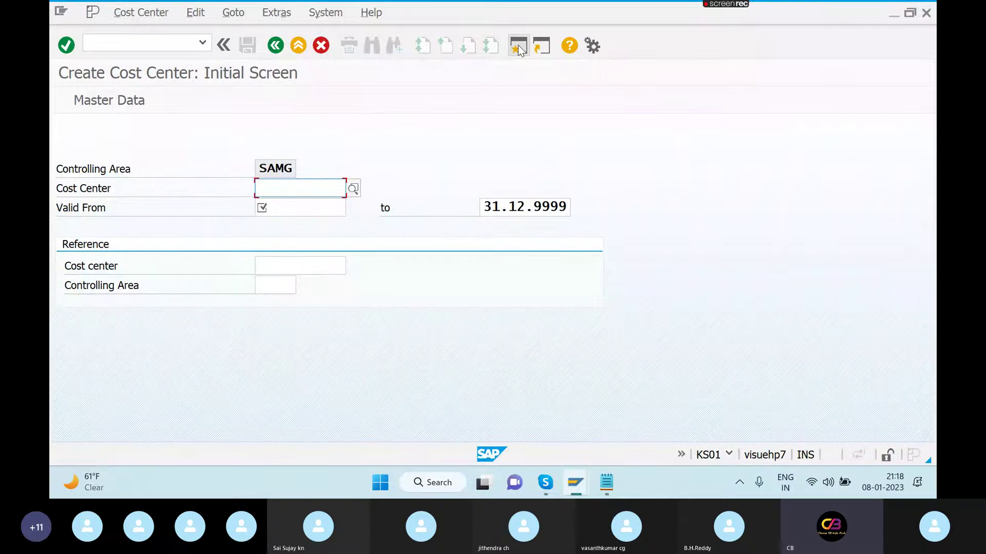
pyautogui.write('1000')
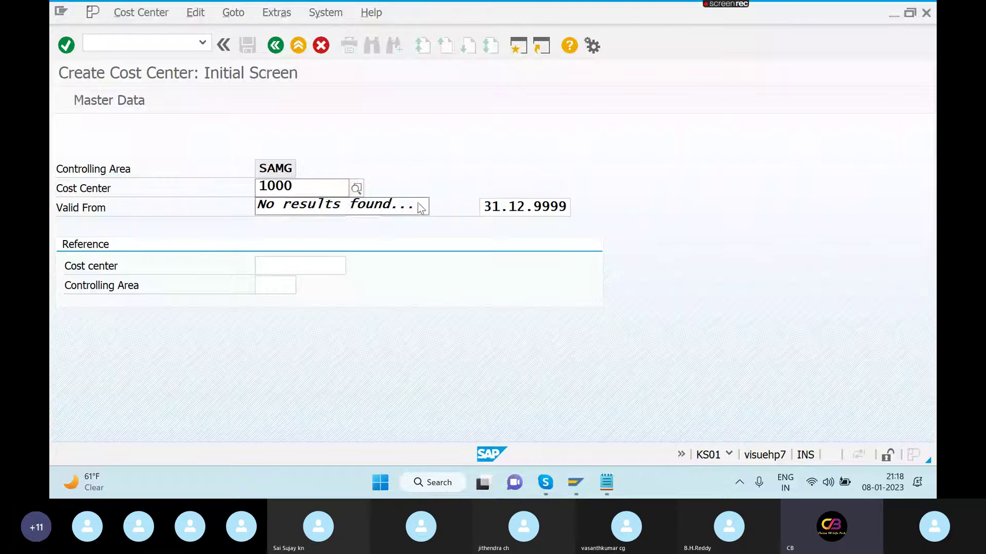
pyautogui.click(290, 209)
pyautogui.write('0')
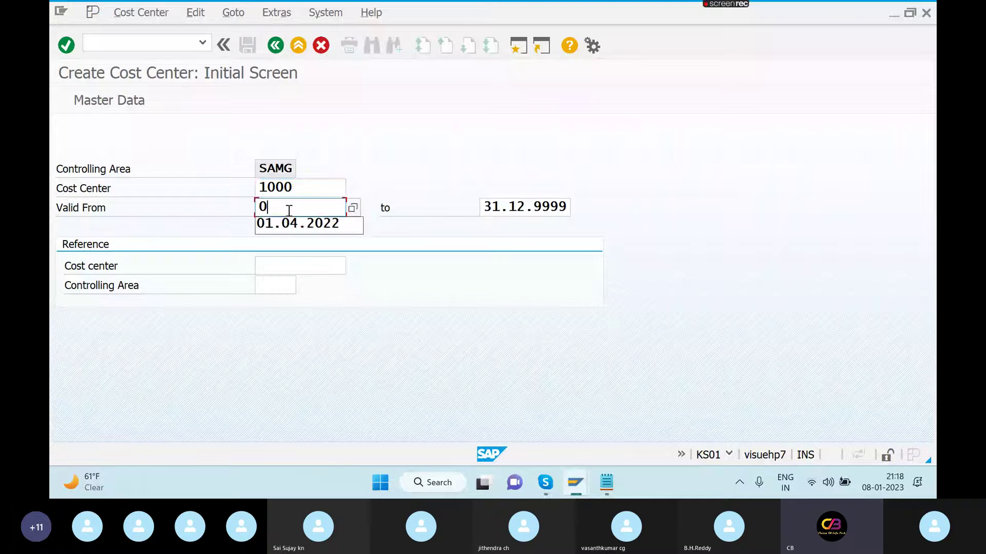
pyautogui.write('1.04')
pyautogui.click(303, 190)
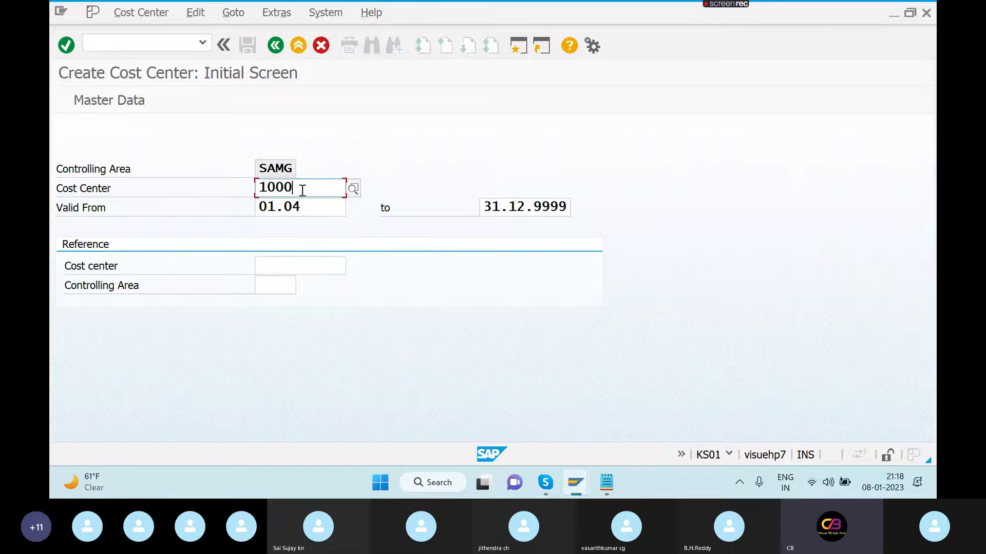
pyautogui.press('BackSpace')
pyautogui.press('BackSpace')
pyautogui.press('BackSpace')
pyautogui.press('BackSpace')
pyautogui.write('6000')
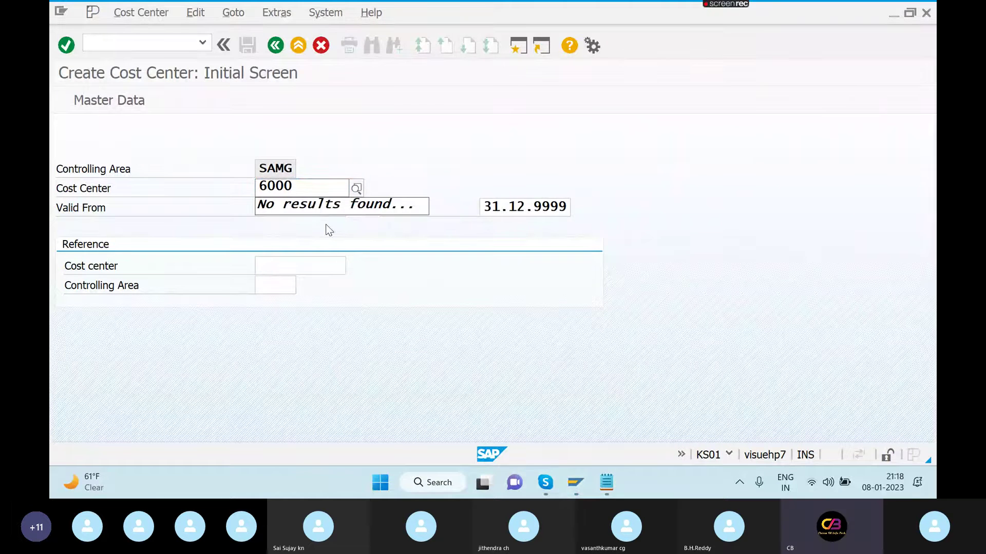
pyautogui.click(314, 205)
pyautogui.write('01.04.2022')
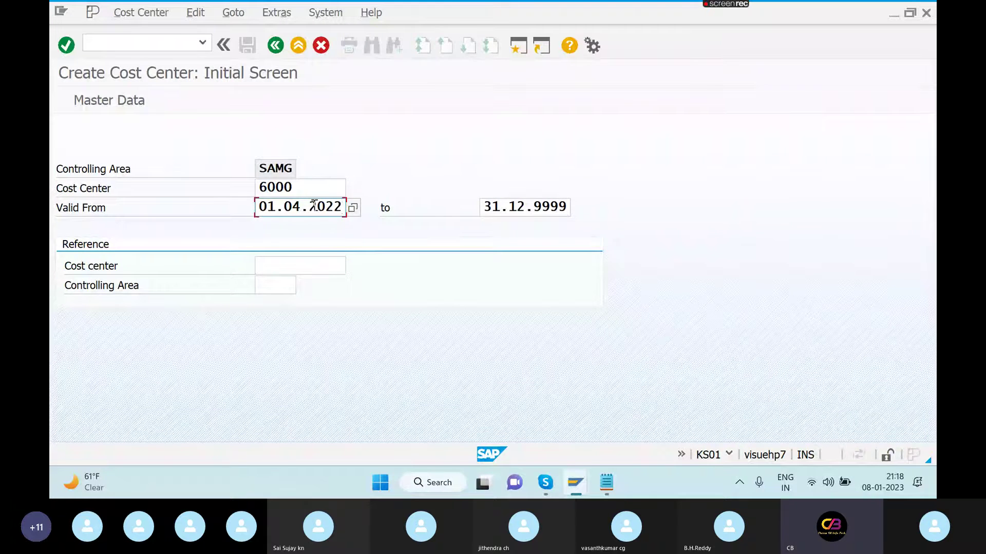
pyautogui.press('Return')
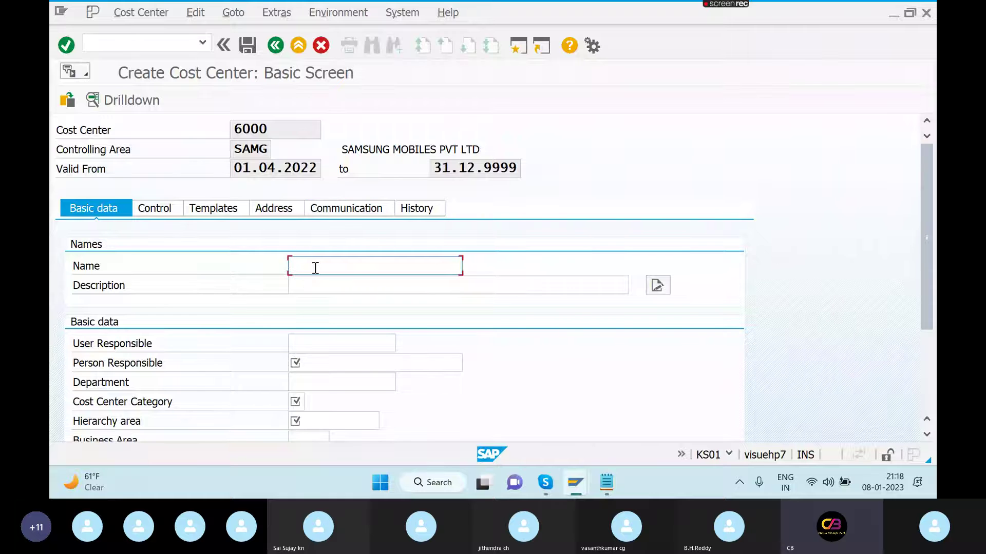
# - Name the cost center MARKETING COST, describe it MARKETING COST CENTER, and enter the person responsible
pyautogui.write('MARKE')
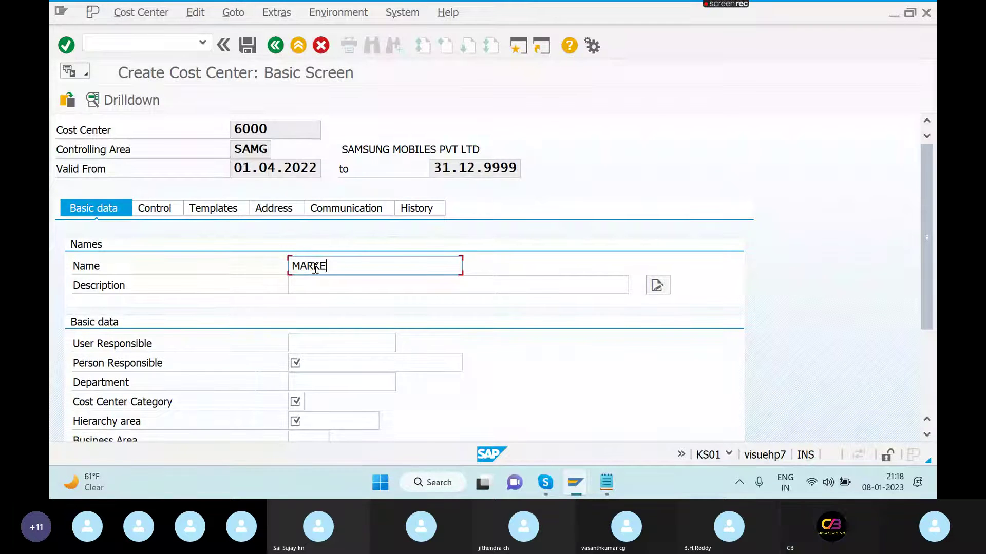
pyautogui.write('TING COS')
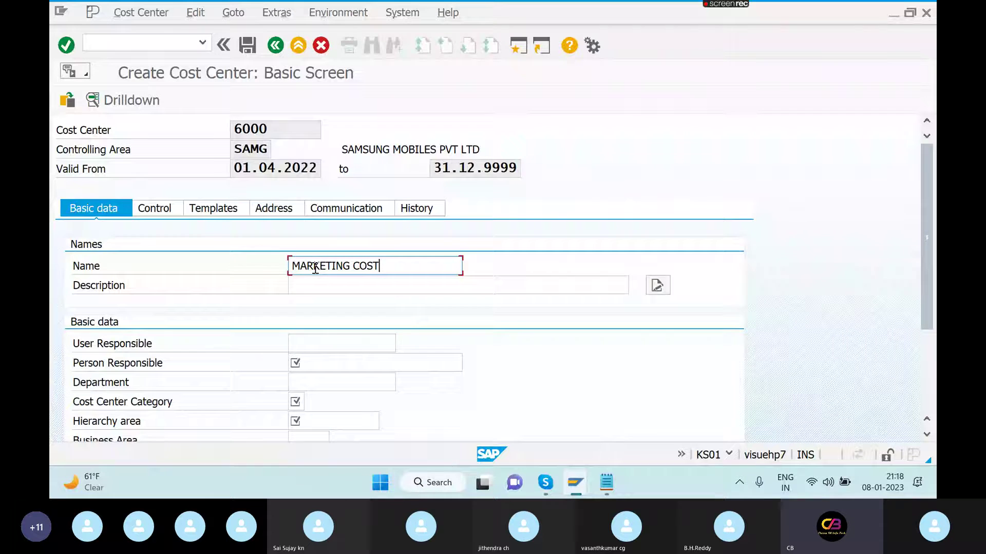
pyautogui.hotkey('shift', 'Left')
pyautogui.hotkey('shift', 'Left')
pyautogui.hotkey('shift', 'Left')
pyautogui.hotkey('shift', 'Left')
pyautogui.hotkey('shift', 'Left')
pyautogui.hotkey('shift', 'Left')
pyautogui.hotkey('shift', 'Left')
pyautogui.hotkey('shift', 'Left')
pyautogui.hotkey('shift', 'Left')
pyautogui.hotkey('shift', 'Left')
pyautogui.hotkey('shift', 'Left')
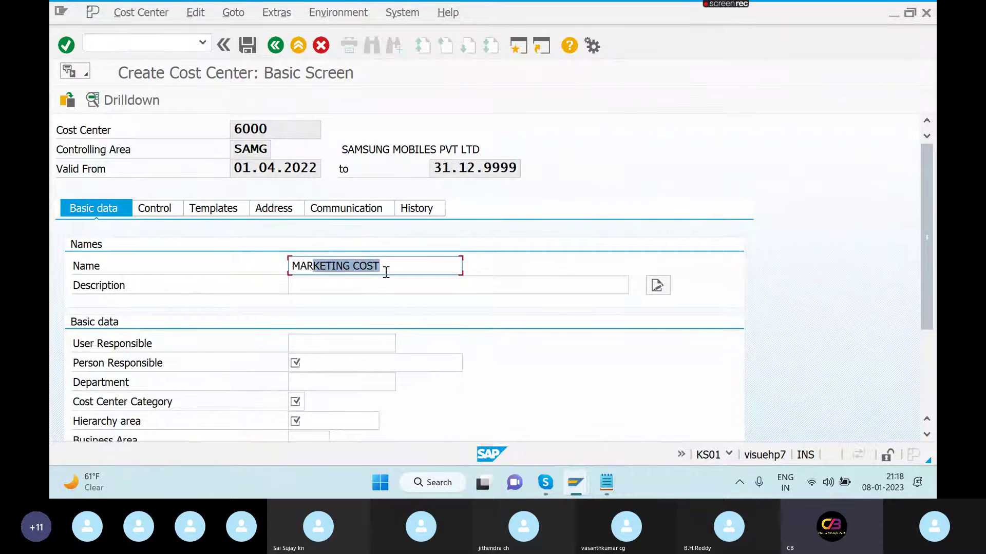
pyautogui.hotkey('shift', 'Left')
pyautogui.hotkey('shift', 'Left')
pyautogui.hotkey('shift', 'Left')
pyautogui.hotkey('ctrl', 'c')
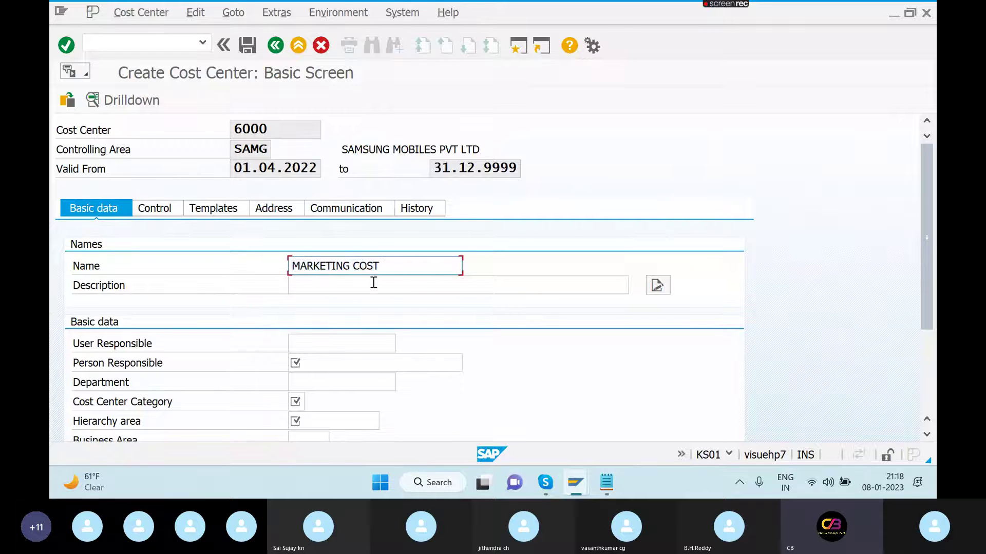
pyautogui.click(374, 283)
pyautogui.hotkey('ctrl', 'v')
pyautogui.write('C')
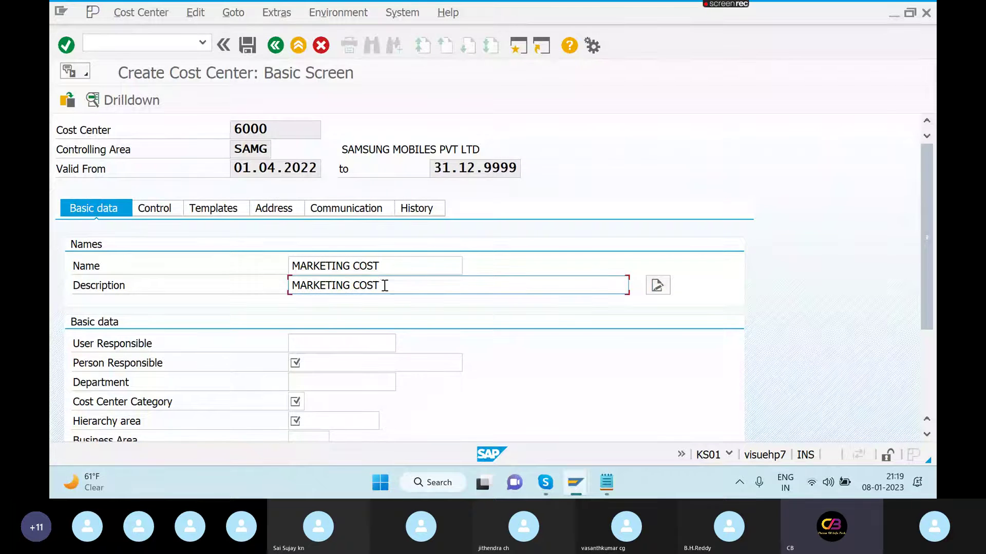
pyautogui.write('ENTER')
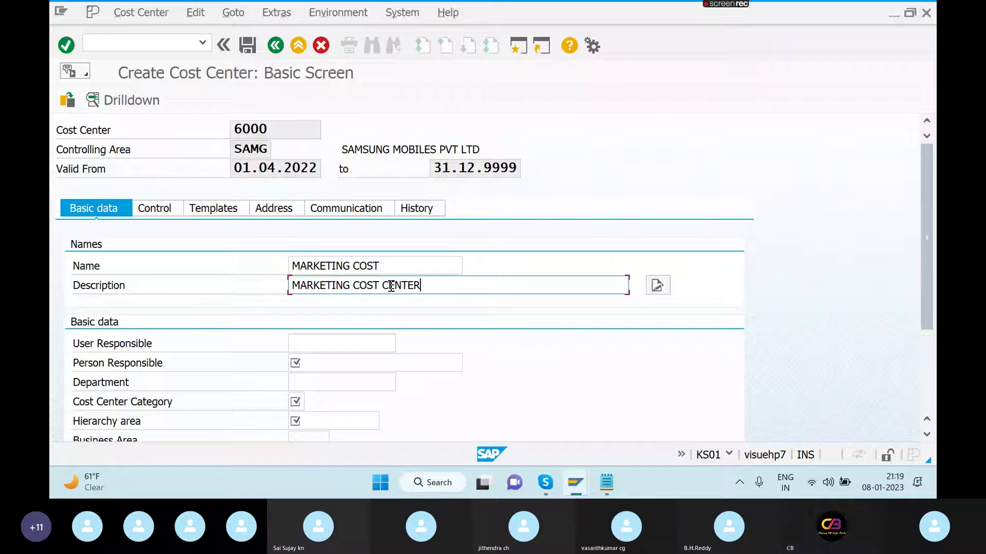
pyautogui.click(324, 364)
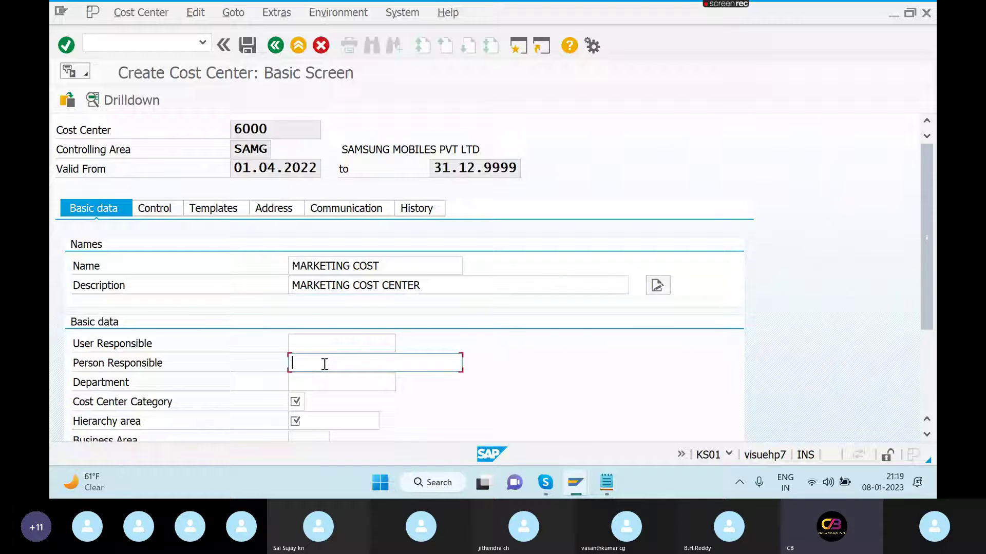
pyautogui.write('MMM')
# - Set cost center category 5 Management and hierarchy area SAMG_CCH
pyautogui.click(296, 401)
pyautogui.click(311, 402)
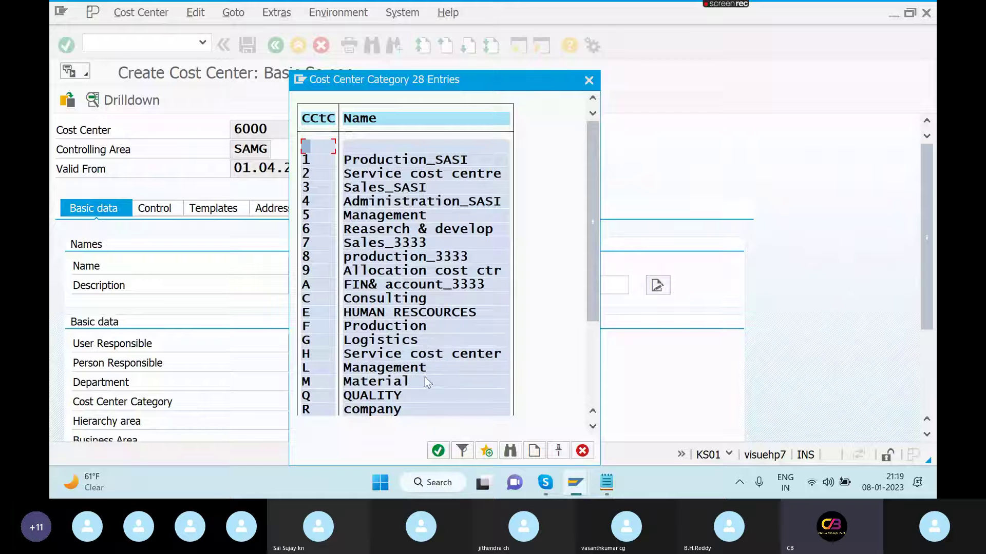
pyautogui.click(593, 380)
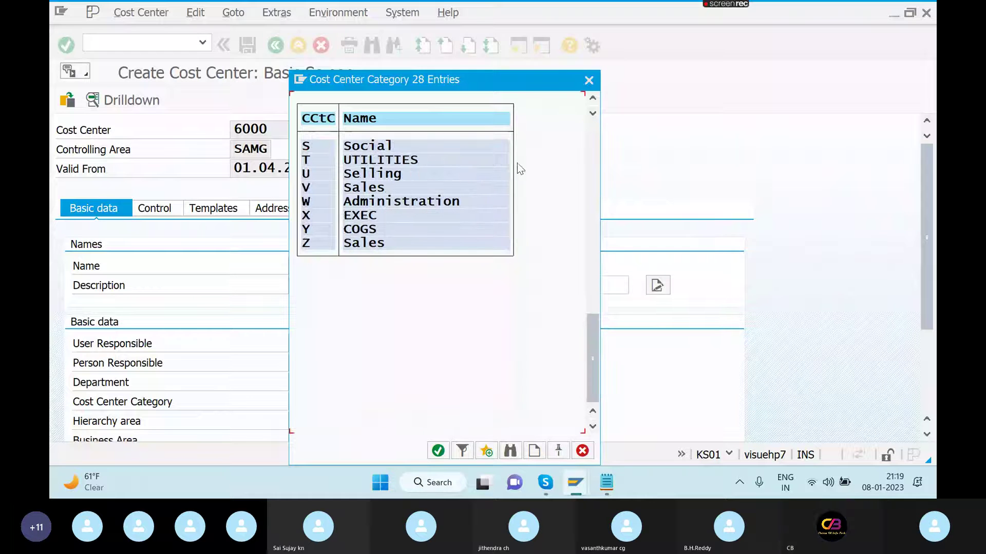
pyautogui.click(590, 140)
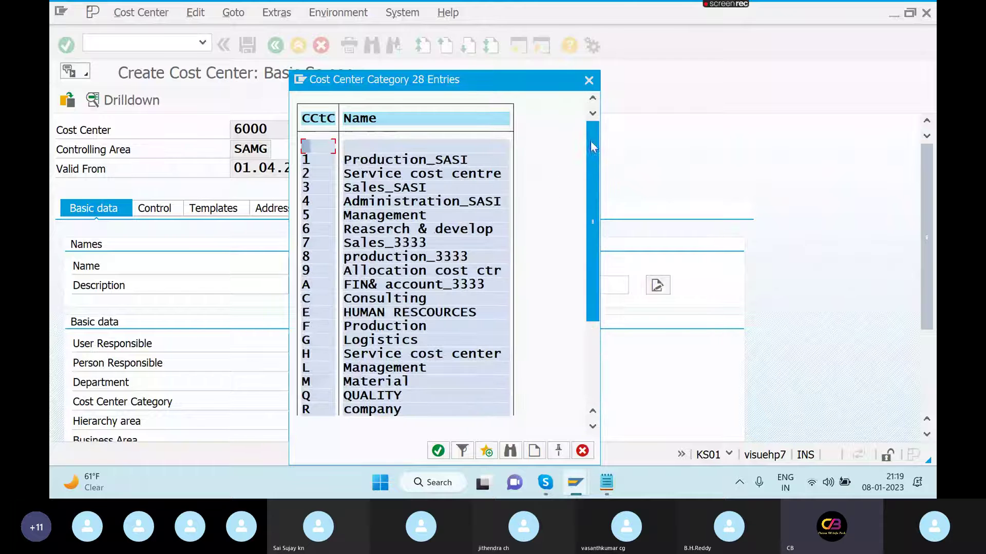
pyautogui.doubleClick(377, 216)
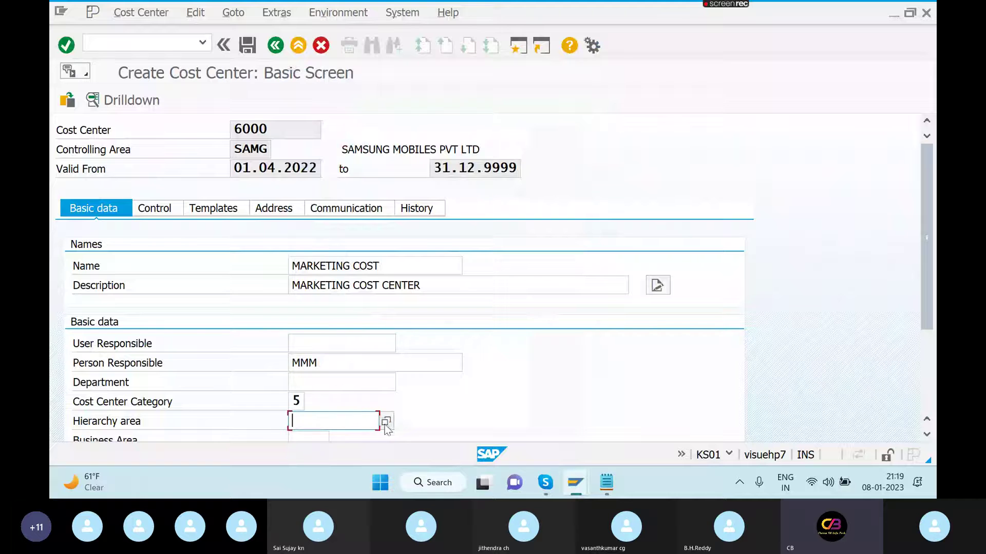
pyautogui.click(386, 422)
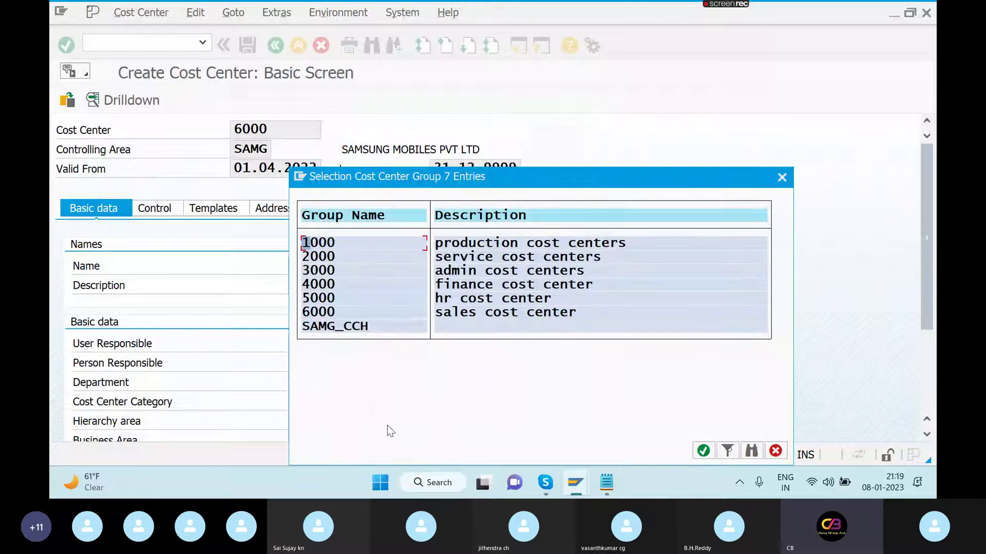
pyautogui.doubleClick(329, 326)
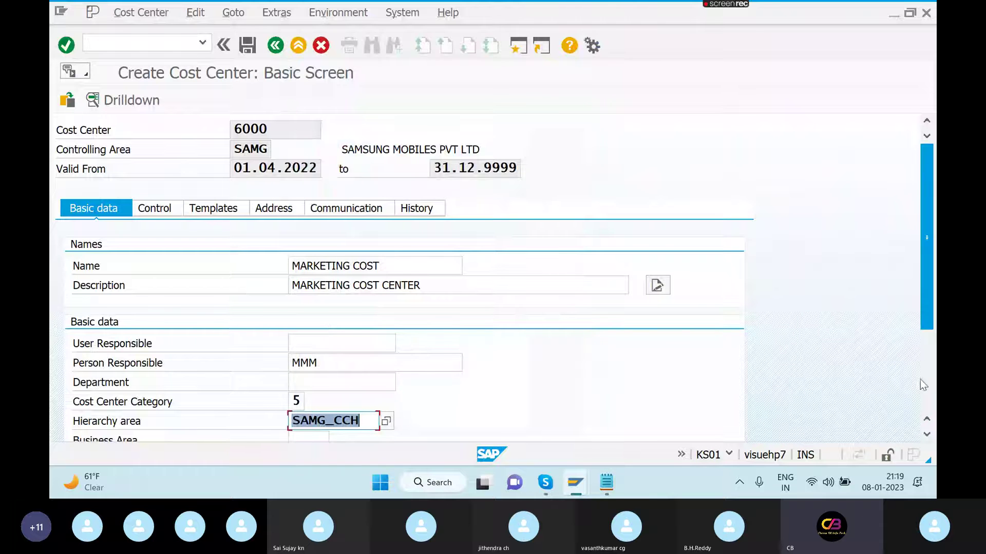
pyautogui.click(926, 386)
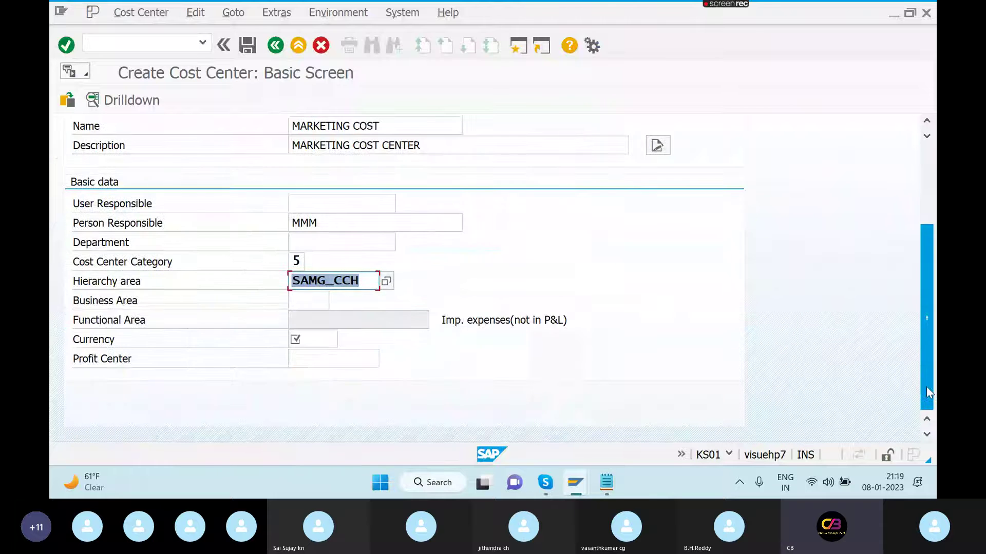
# - Enter profit center 3000 and currency INR, then save cost center 6000
pyautogui.click(353, 358)
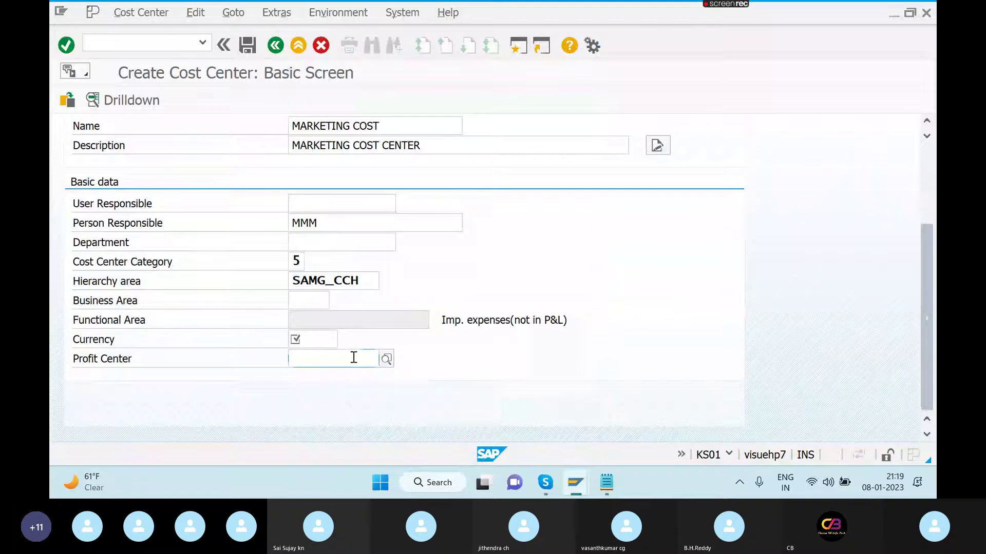
pyautogui.write('3000')
pyautogui.click(324, 341)
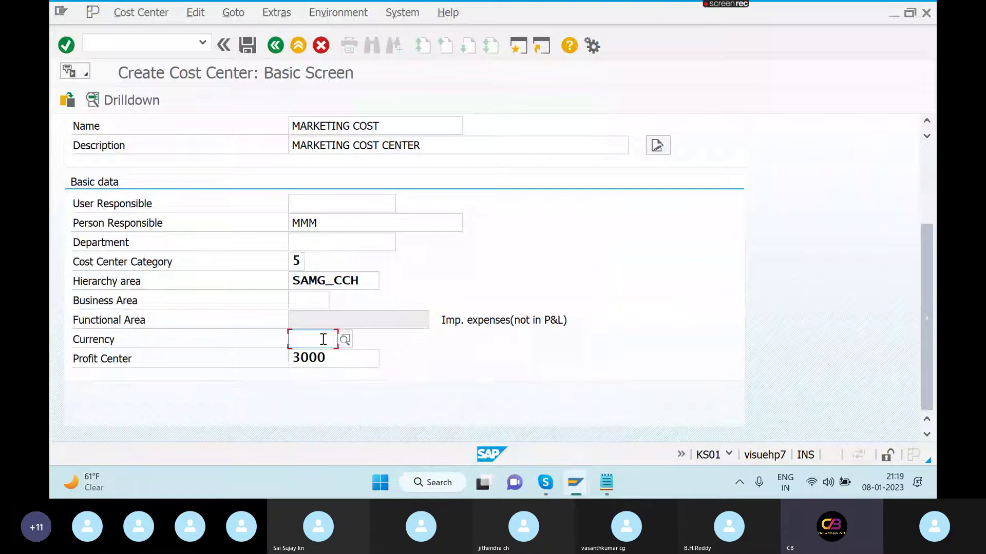
pyautogui.write('INR')
pyautogui.press('Return')
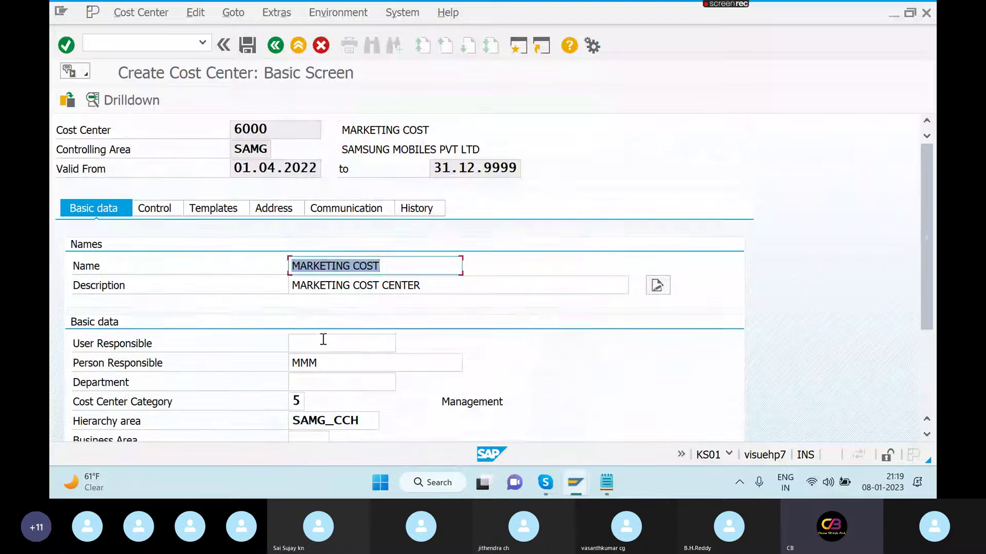
pyautogui.click(248, 46)
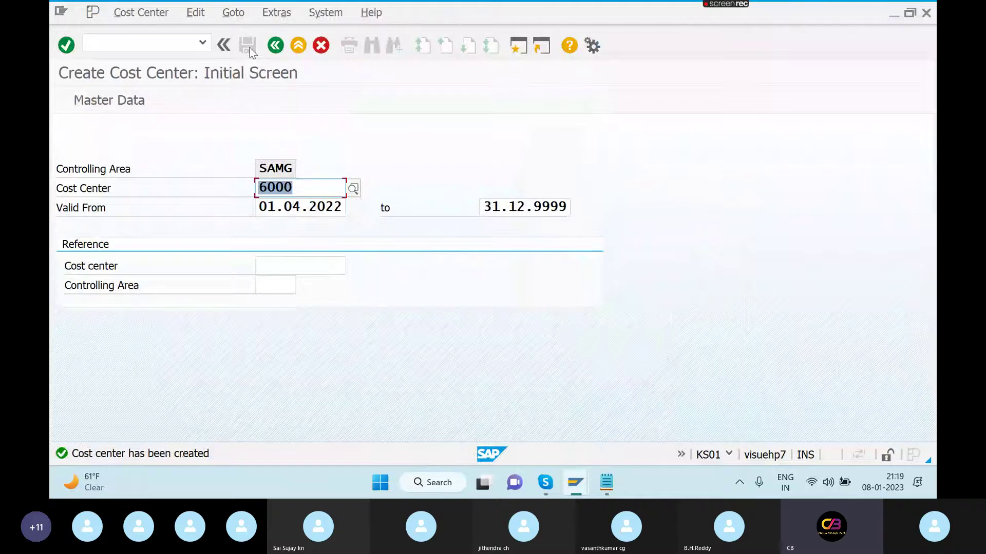
# - Set the first settlement line to cost center 6000 at 80%
pyautogui.hotkey('alt', 'Tab')
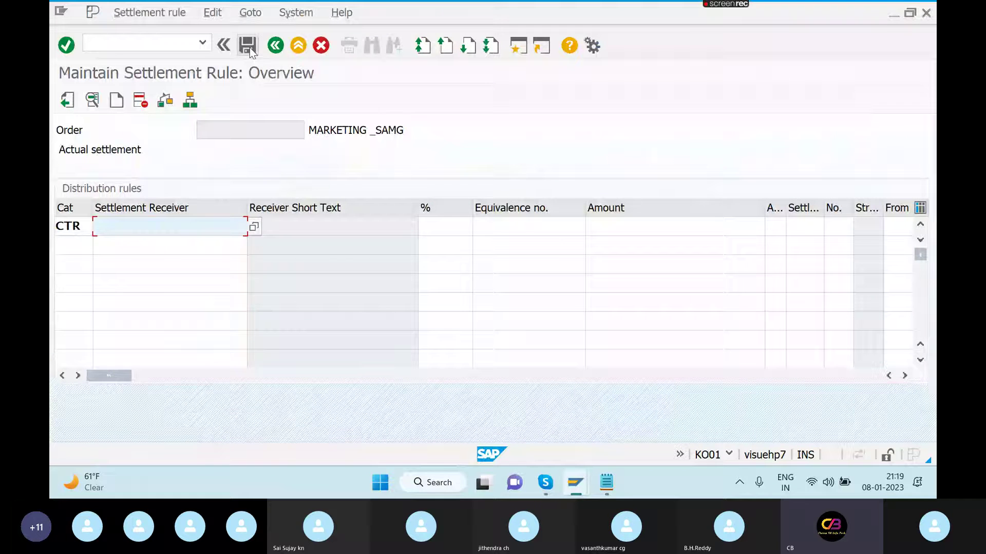
pyautogui.click(253, 228)
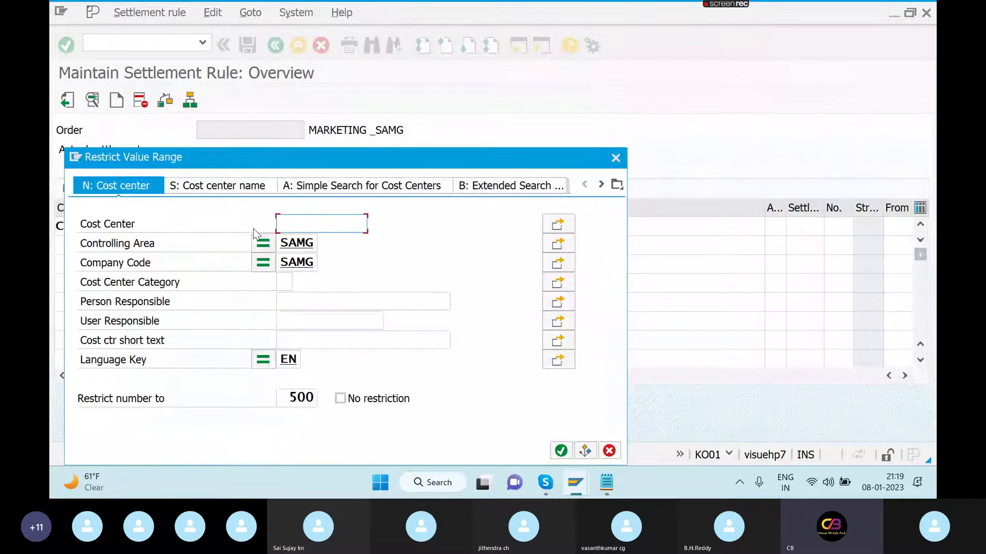
pyautogui.moveTo(575, 483)
pyautogui.click(562, 450)
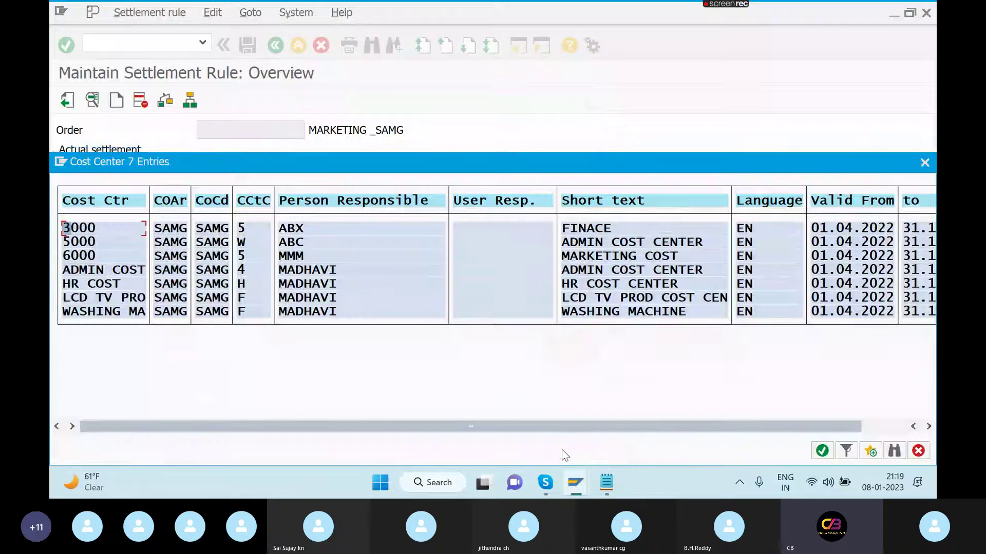
pyautogui.doubleClick(119, 254)
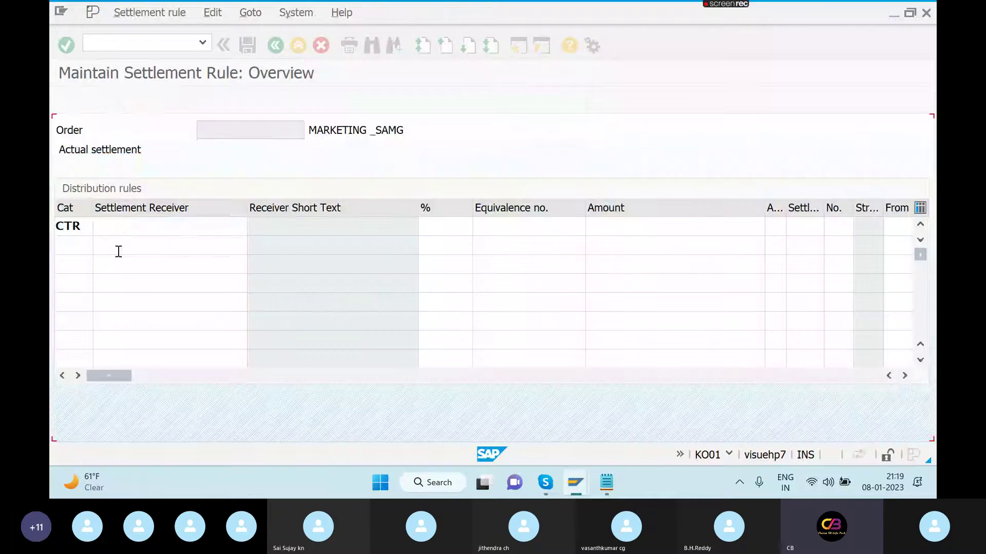
pyautogui.click(438, 230)
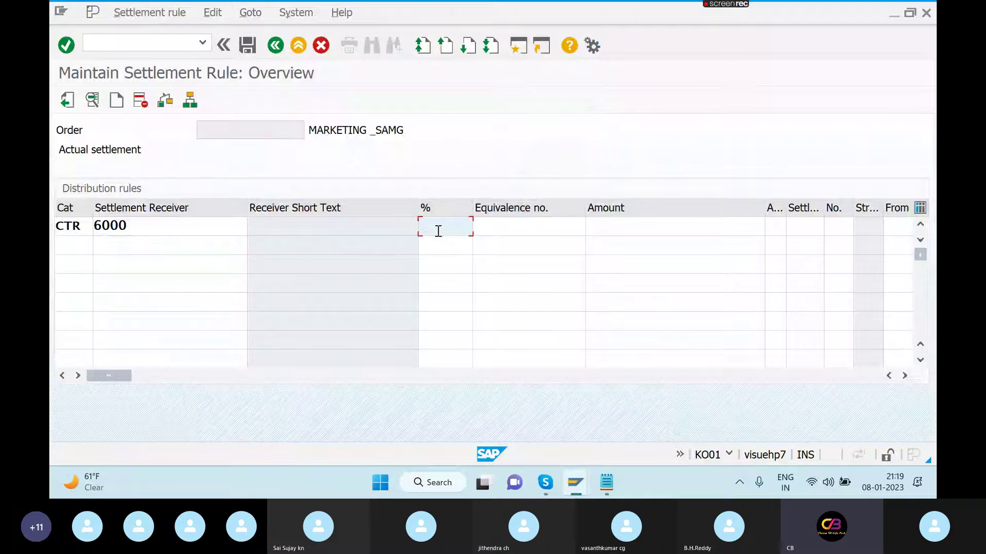
pyautogui.write('80')
pyautogui.press('Return')
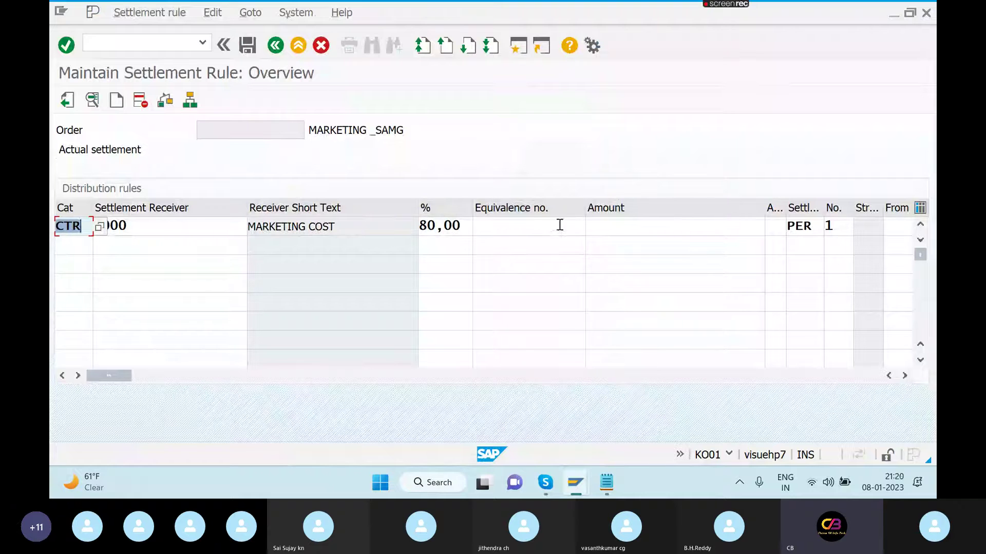
# - Add a CTR line to cost center 3000 at 20% and save the order
pyautogui.click(72, 244)
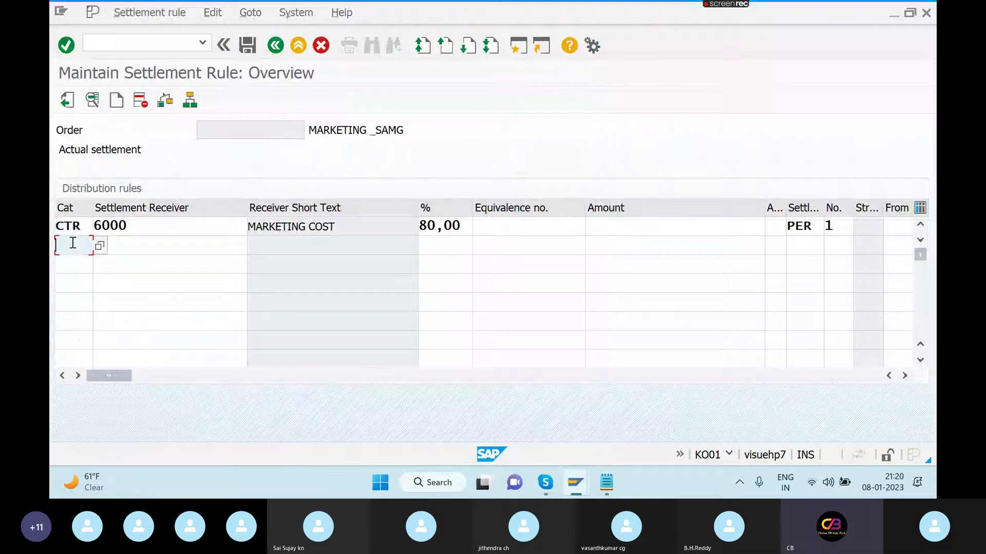
pyautogui.write('CTR')
pyautogui.click(119, 246)
pyautogui.write('5')
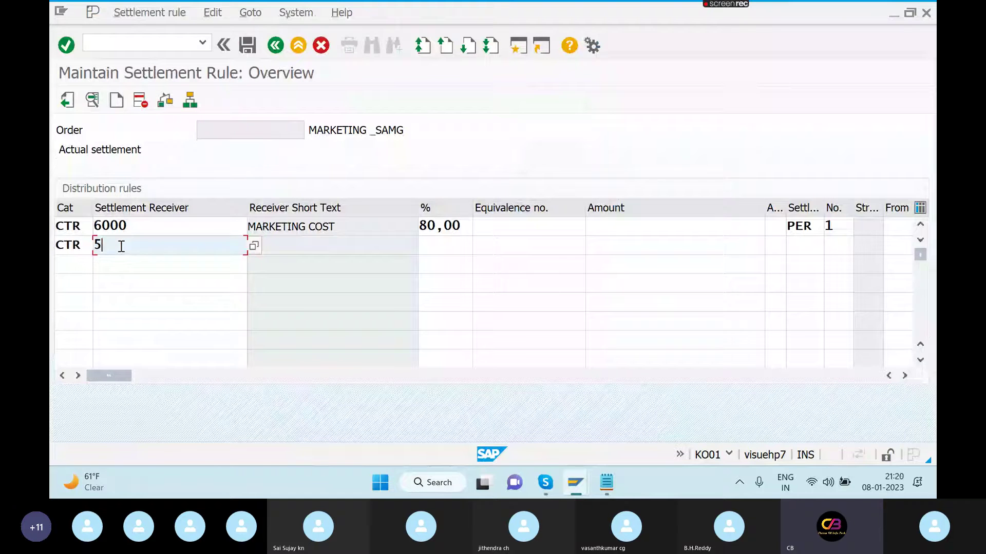
pyautogui.write('000')
pyautogui.press('BackSpace')
pyautogui.press('BackSpace')
pyautogui.press('BackSpace')
pyautogui.press('BackSpace')
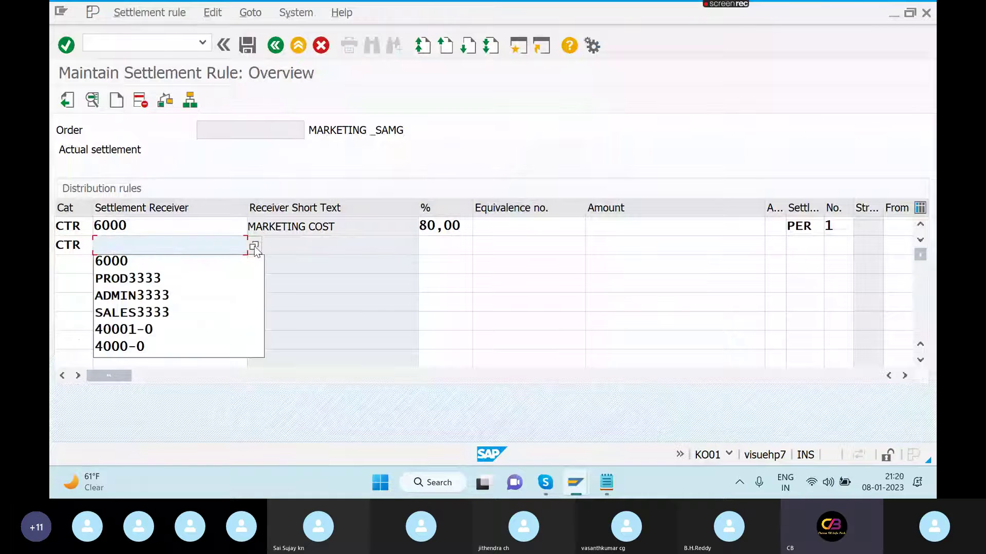
pyautogui.write('3000')
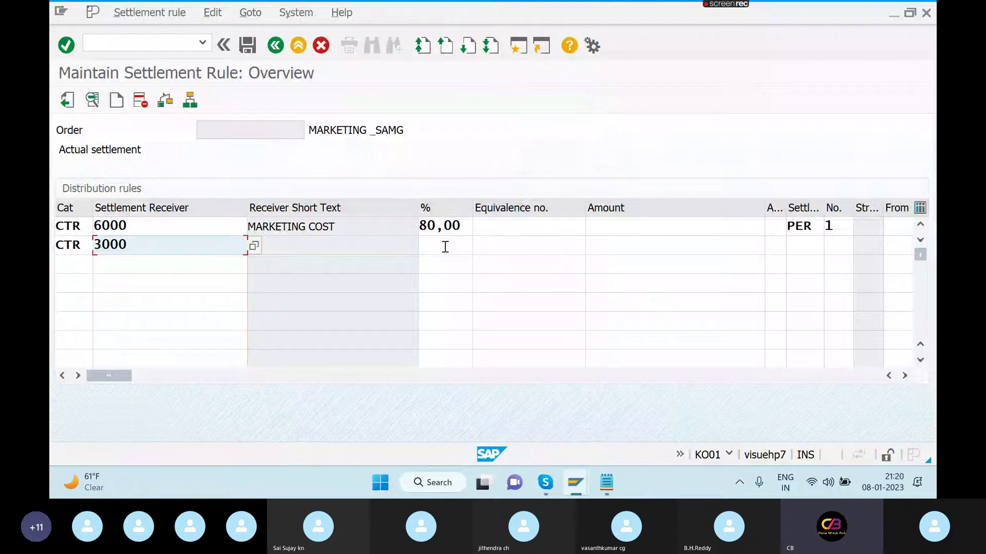
pyautogui.click(445, 247)
pyautogui.write('20')
pyautogui.press('Return')
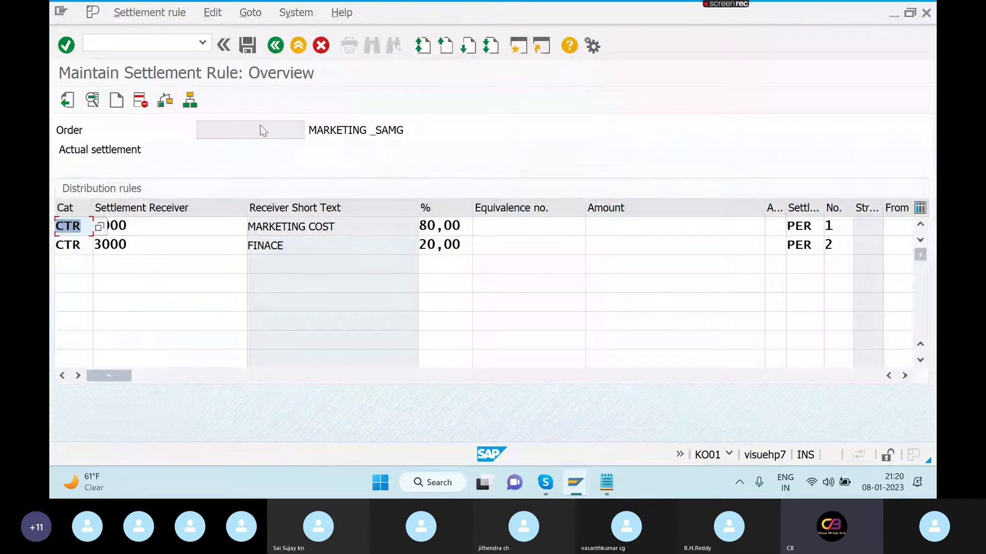
pyautogui.click(248, 47)
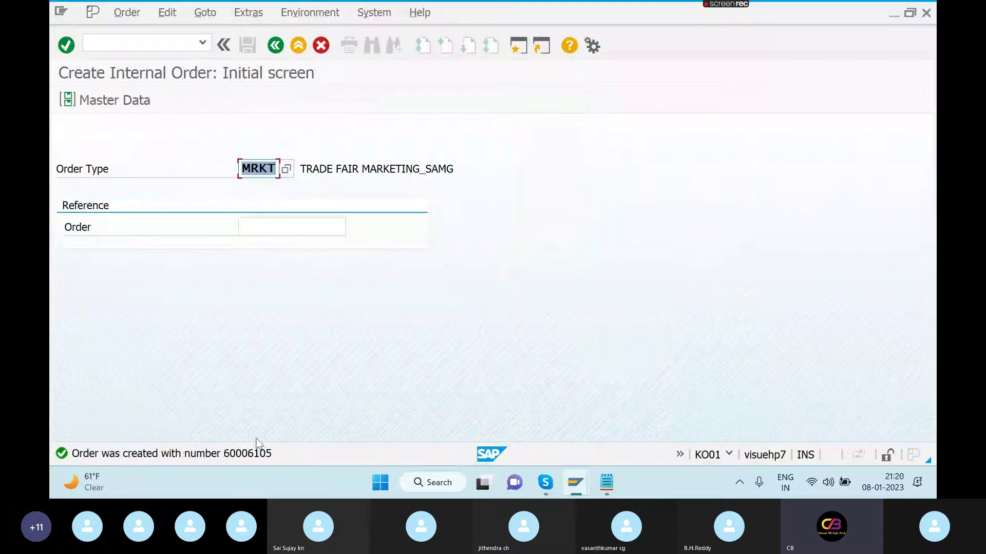
# - Go back from internal order creation to the SAP Easy Access menu
pyautogui.click(275, 47)
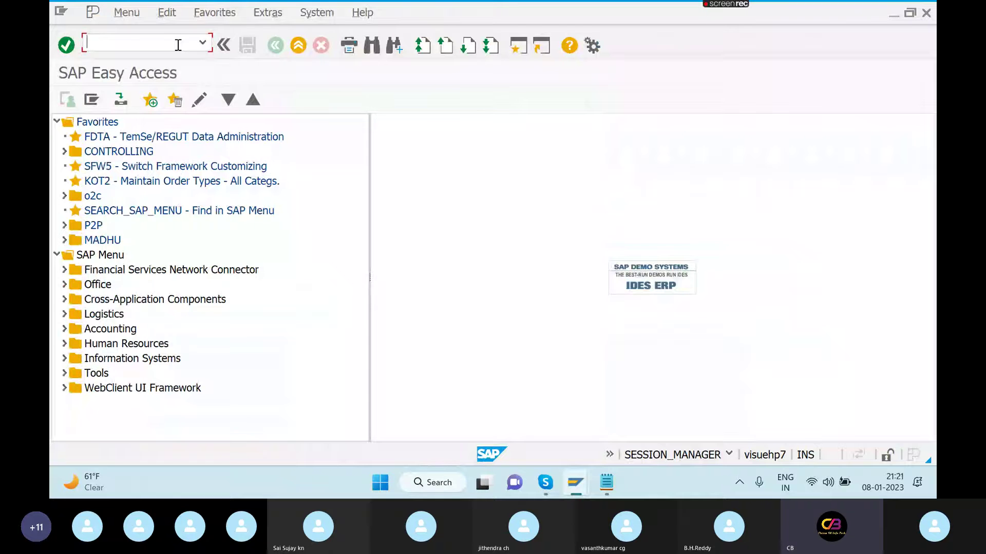
# - Switch from FB50 to FS00 and load account 400304 stationary under Administration cost for editing
pyautogui.write('FB50')
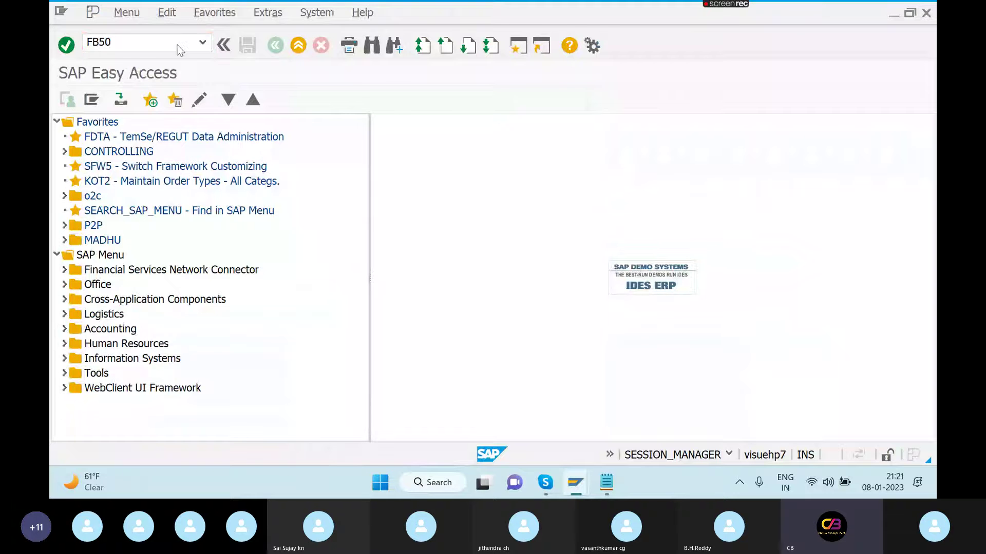
pyautogui.press('Return')
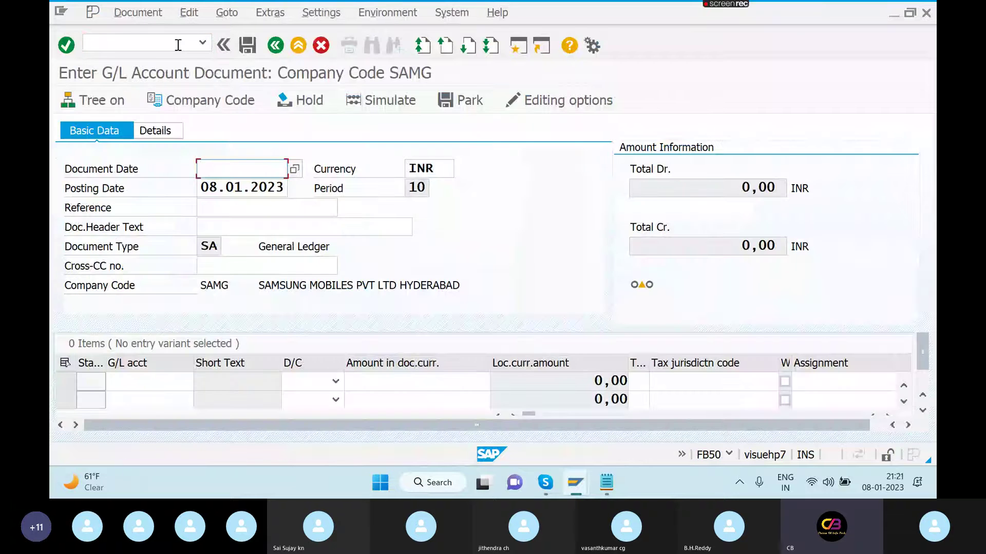
pyautogui.click(178, 45)
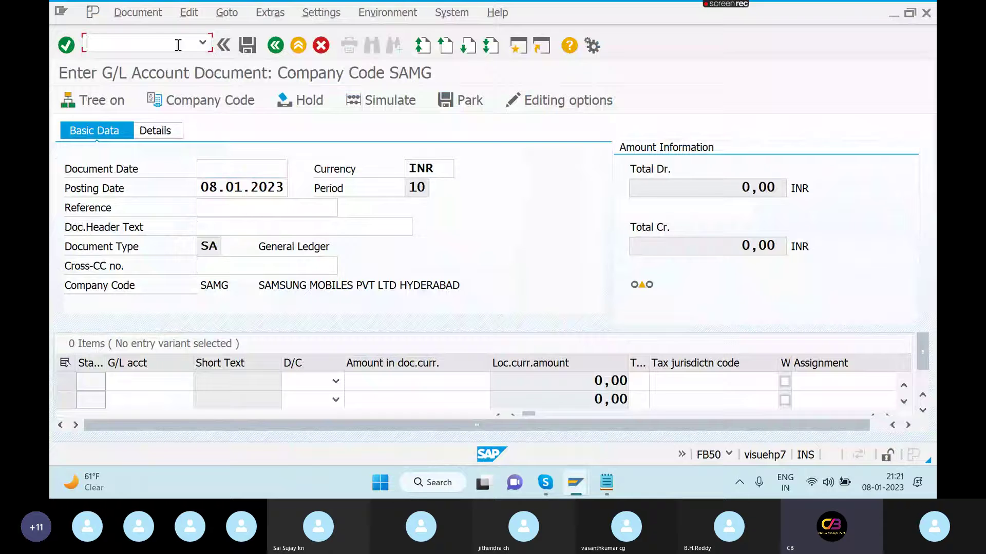
pyautogui.write('/N')
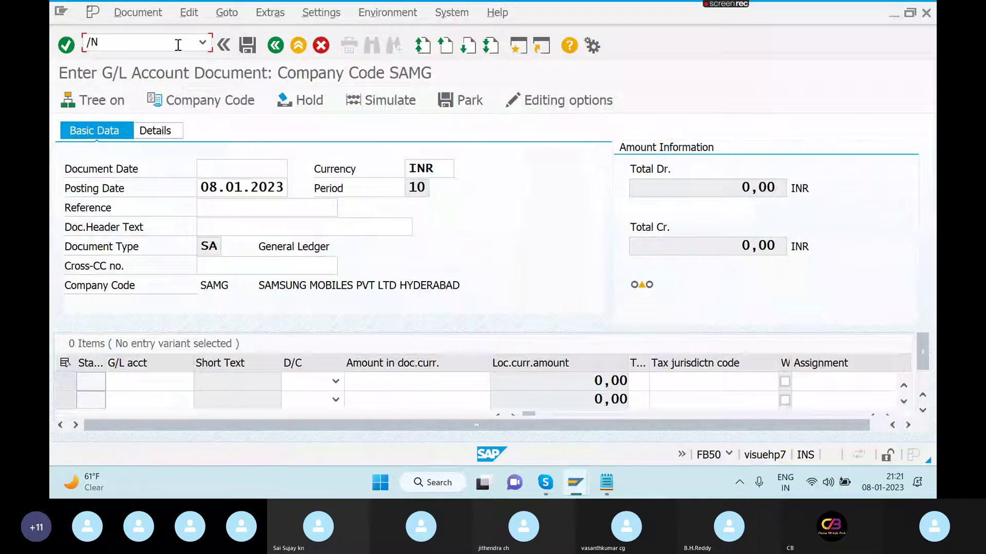
pyautogui.write('FS00')
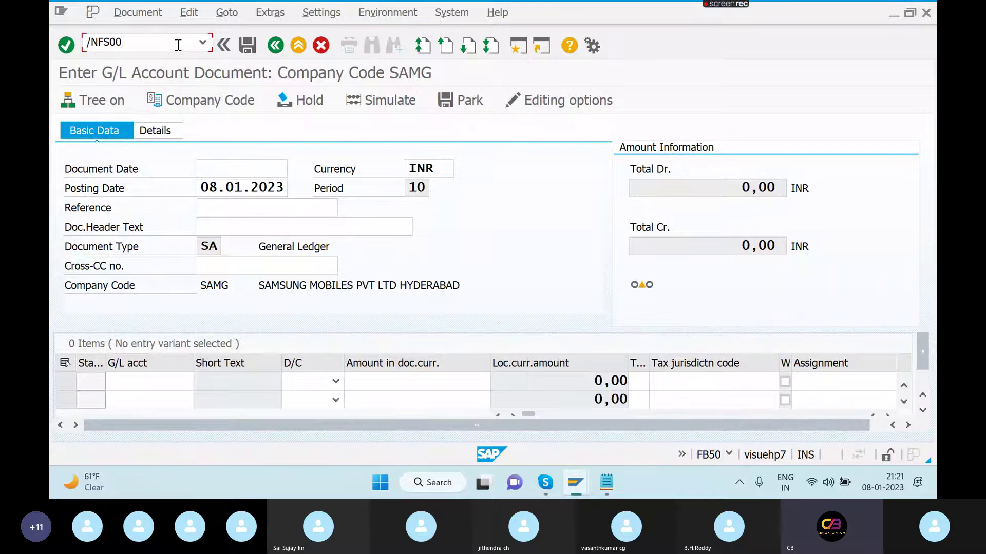
pyautogui.press('Return')
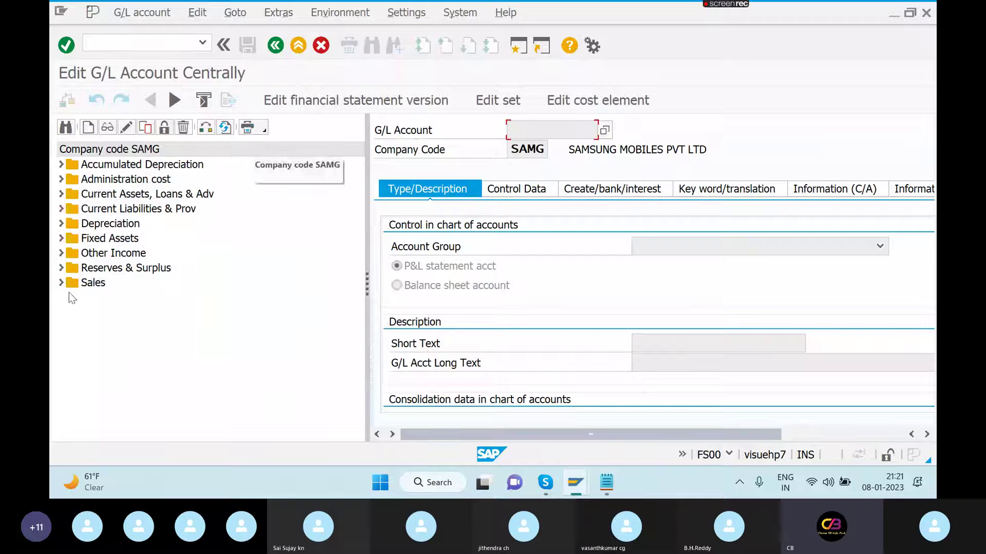
pyautogui.click(61, 179)
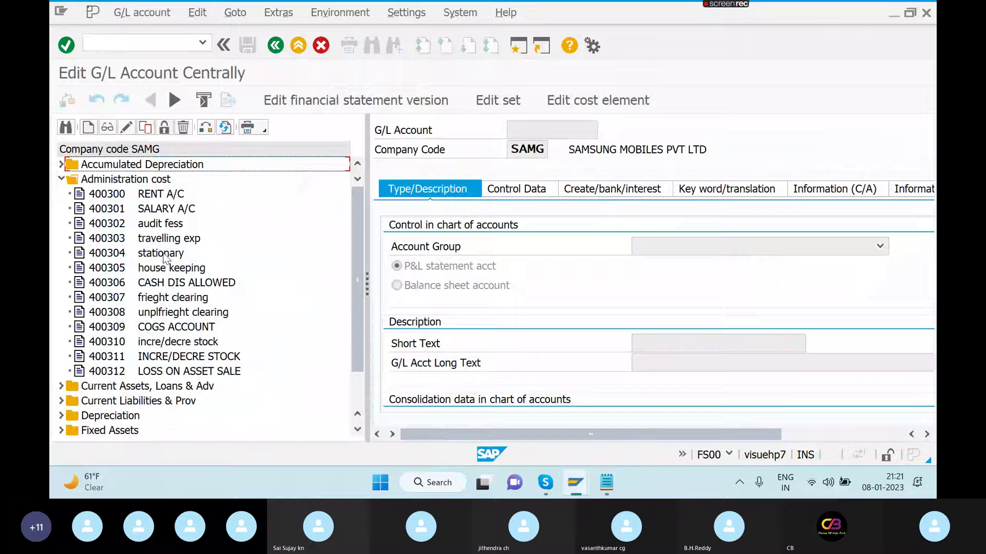
pyautogui.click(122, 256)
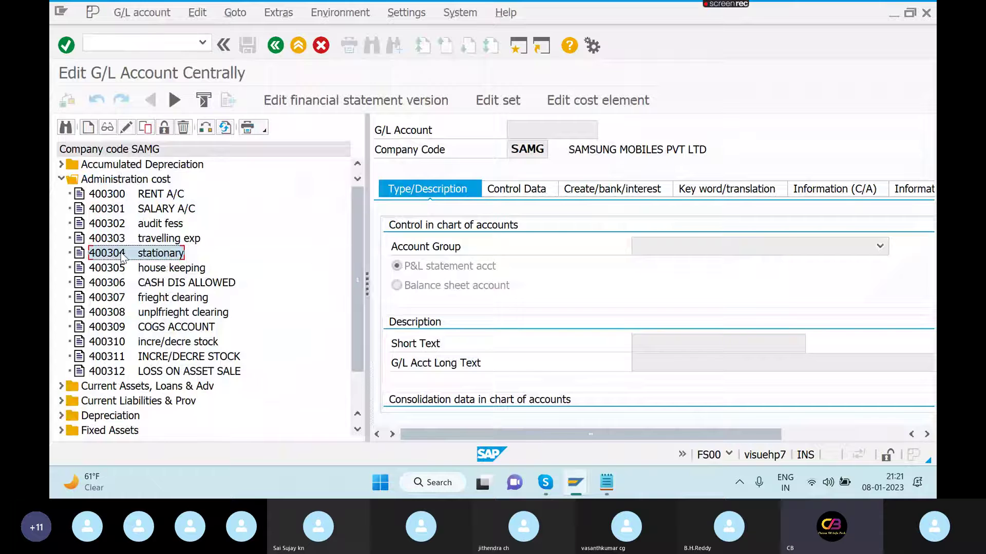
pyautogui.click(126, 126)
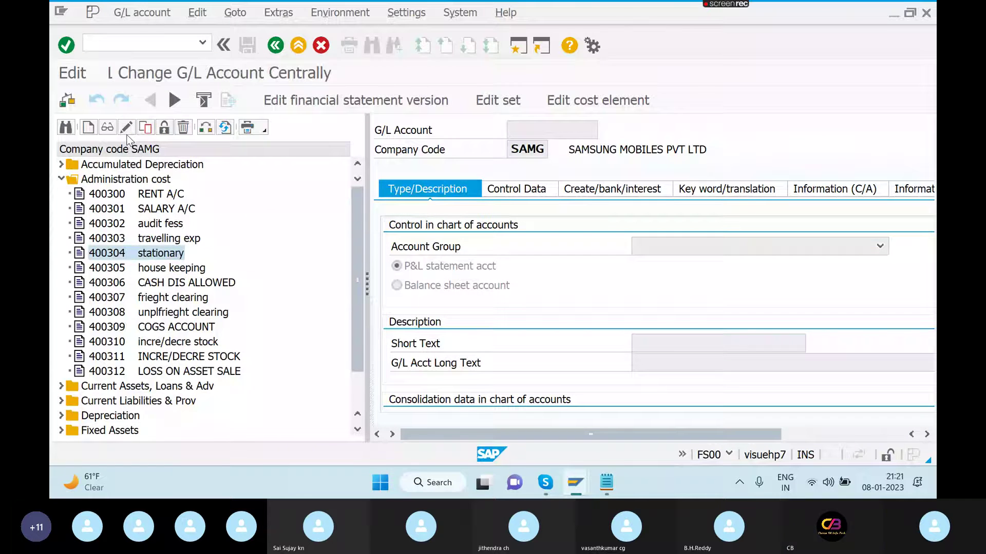
# - Create cost element 400304 with category 1, default cost center and order blank, and save
pyautogui.click(604, 100)
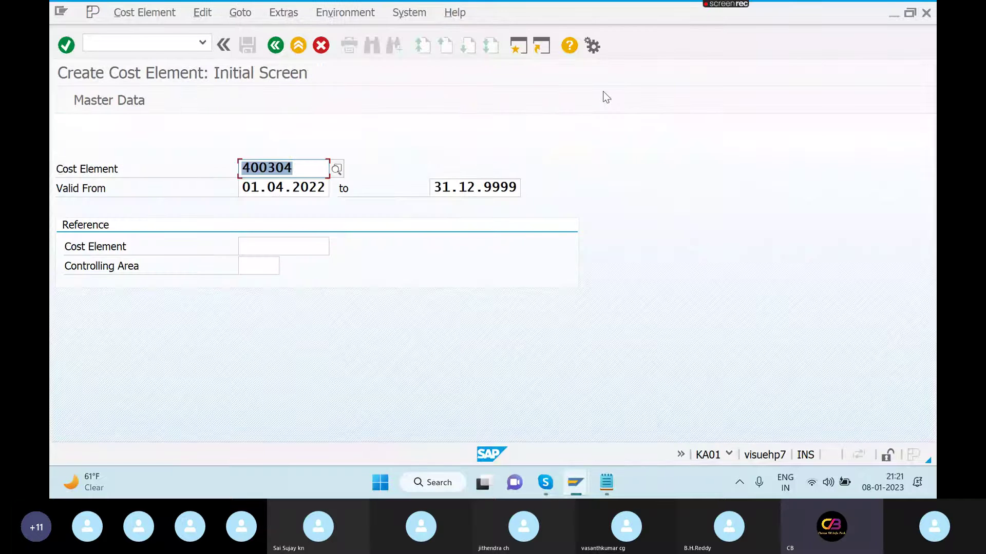
pyautogui.press('Return')
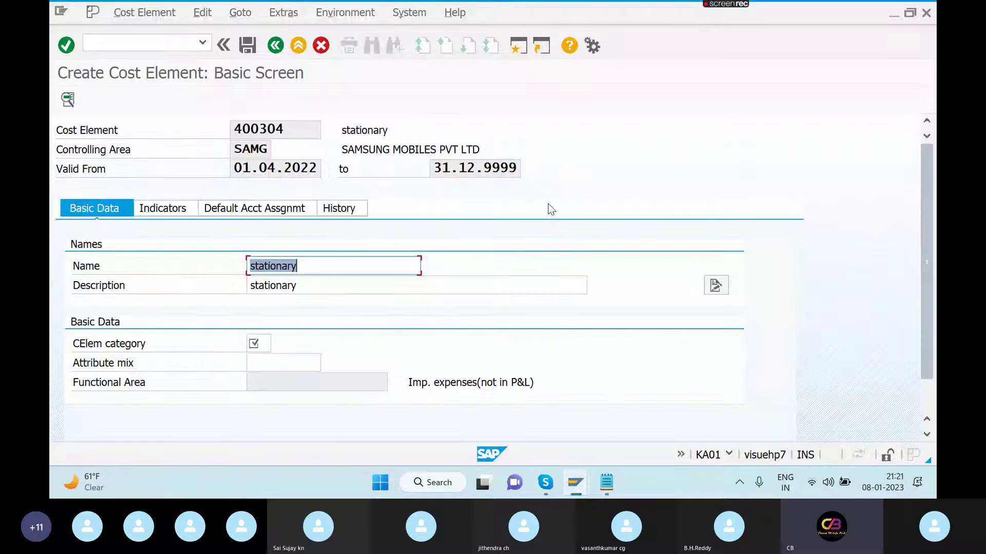
pyautogui.click(268, 342)
pyautogui.write('0')
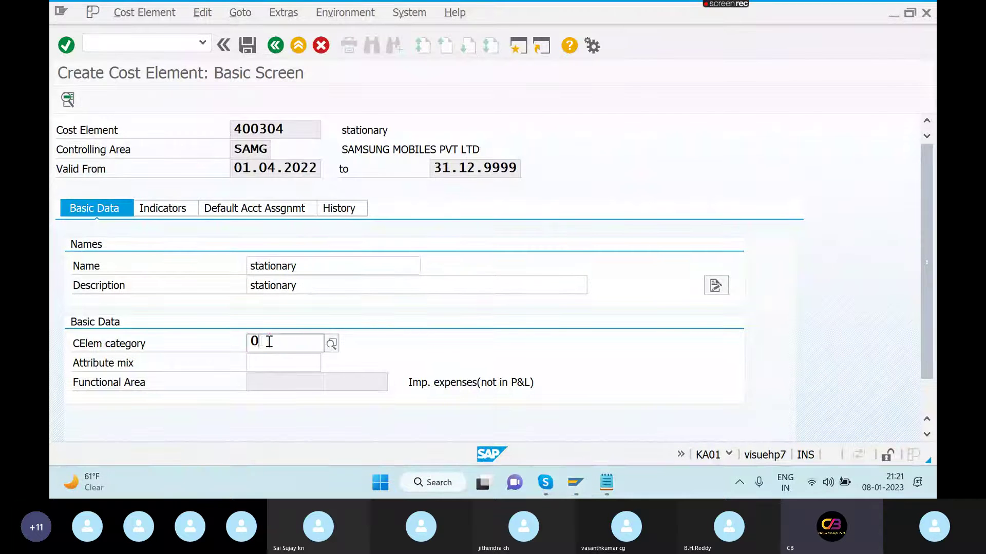
pyautogui.write('1')
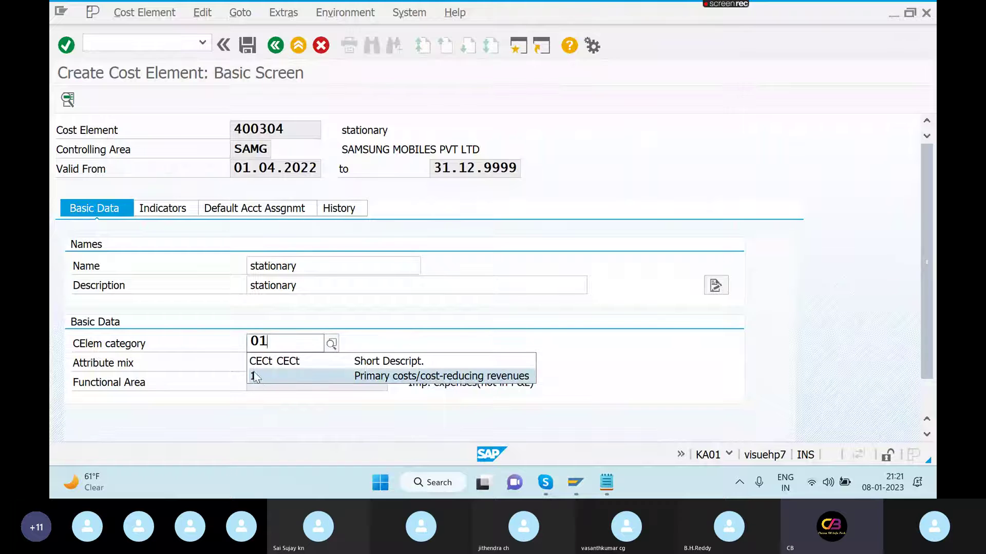
pyautogui.click(257, 377)
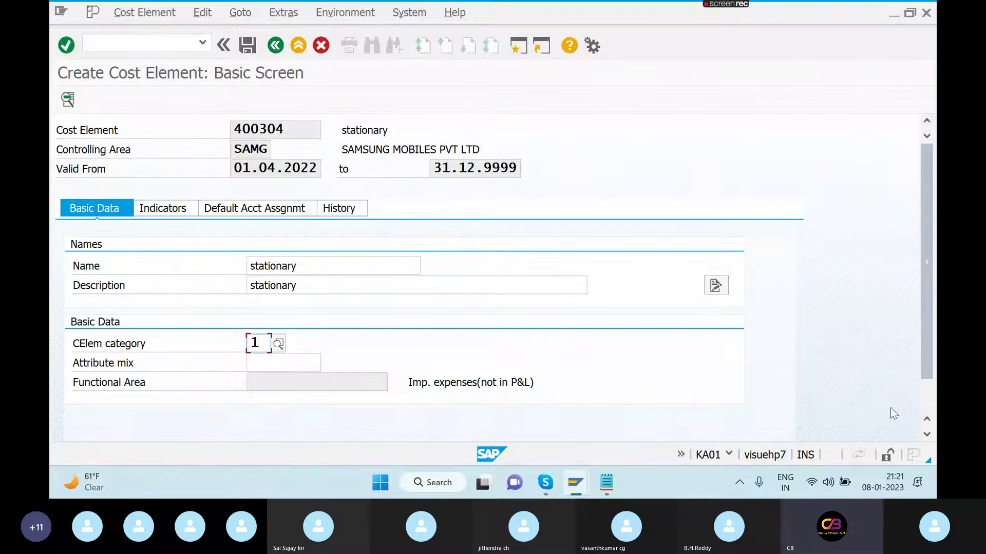
pyautogui.scroll(-1, 927, 408)
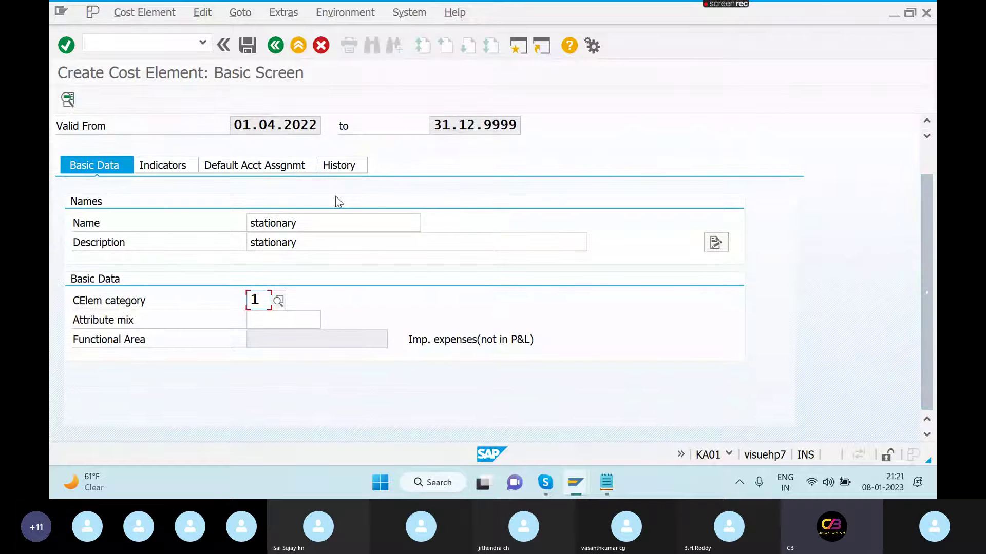
pyautogui.click(248, 171)
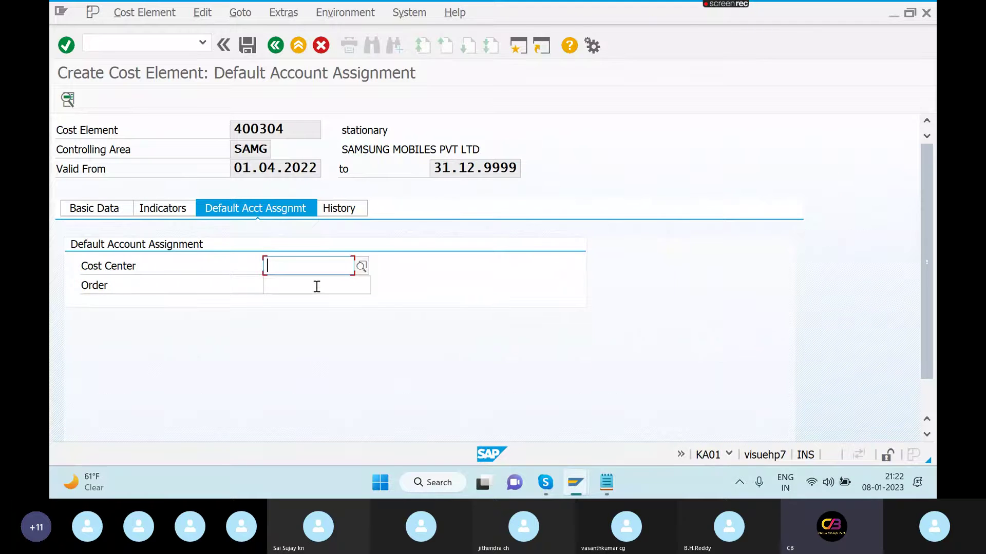
pyautogui.click(317, 287)
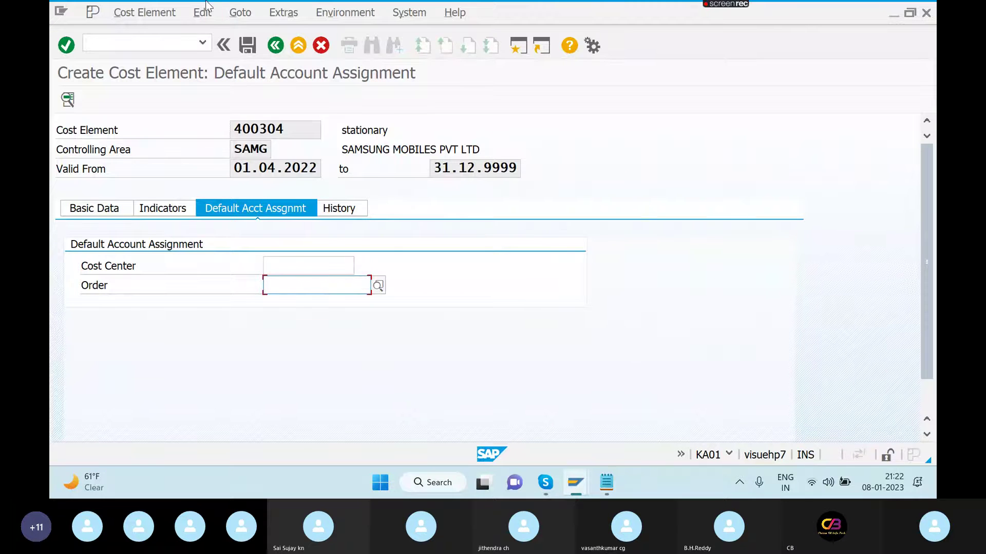
pyautogui.click(247, 46)
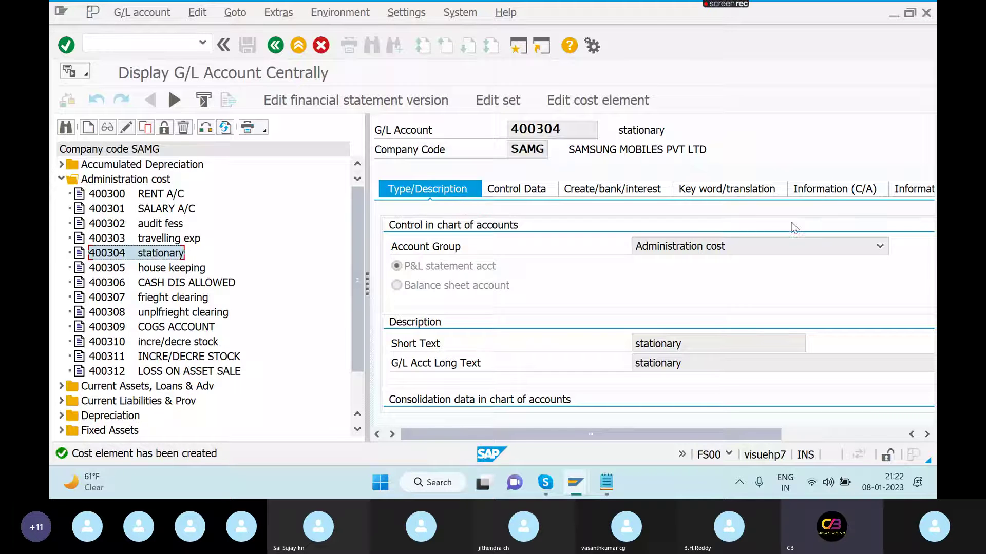
# - Expand Current Assets, Loans & Adv in the account tree and select 200100 CITI BANK
pyautogui.click(166, 45)
pyautogui.write('/N')
pyautogui.click(63, 388)
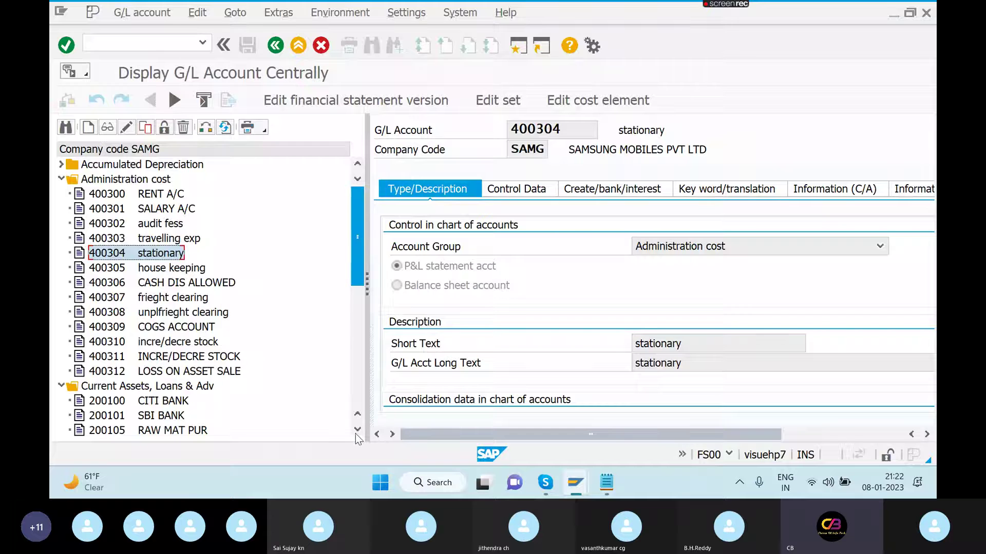
pyautogui.scroll(-4, 356, 433)
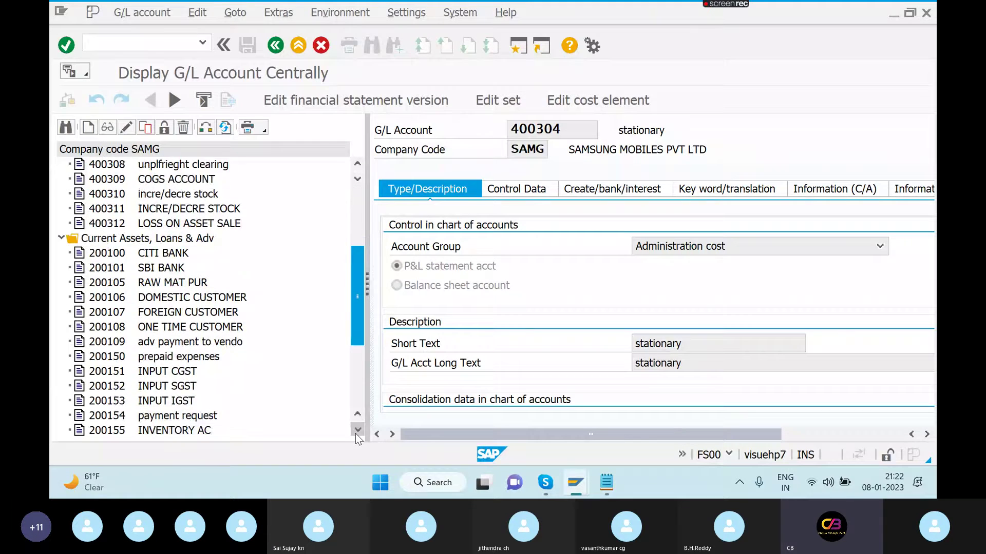
pyautogui.scroll(-3, 355, 433)
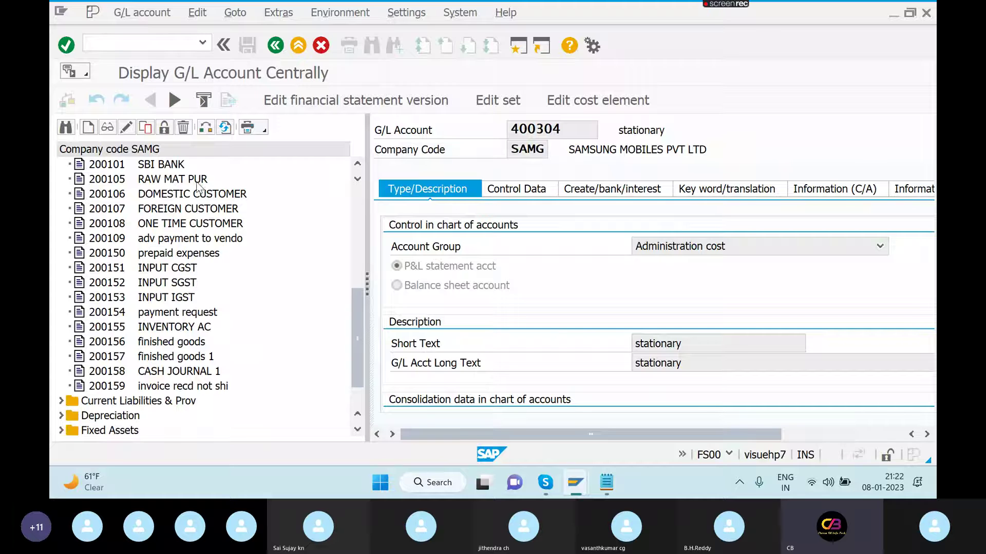
pyautogui.click(358, 203)
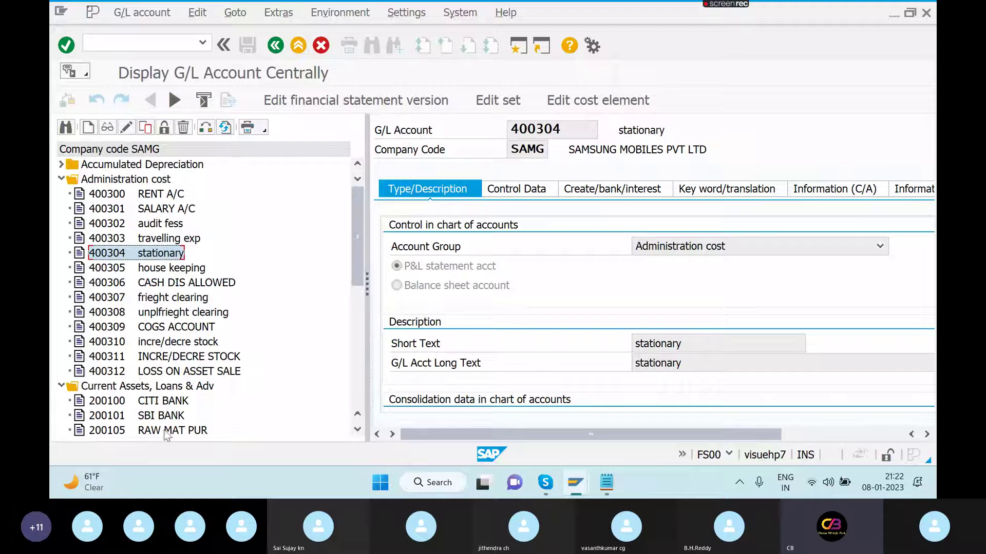
pyautogui.click(115, 405)
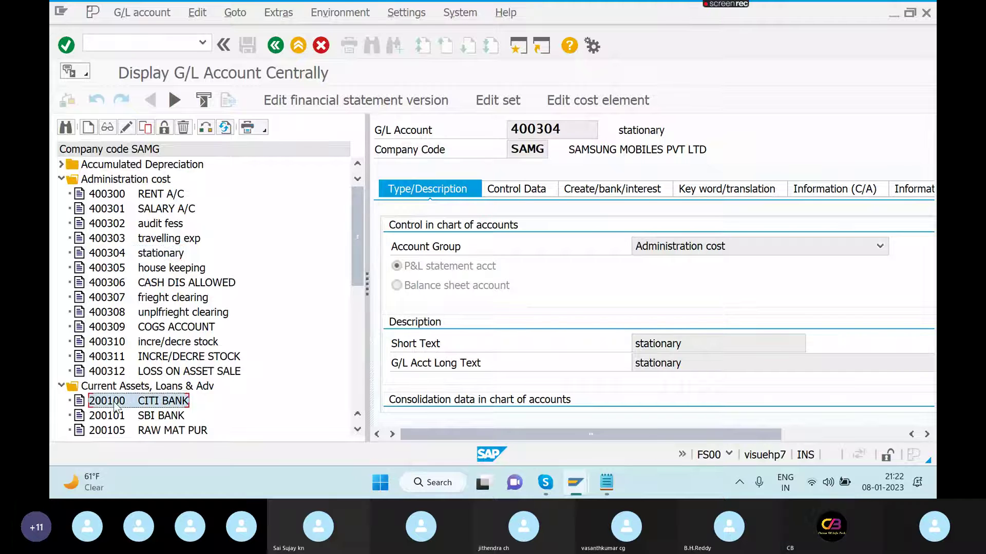
# - Copy the CITI BANK G/L account to new account number 200160
pyautogui.click(129, 131)
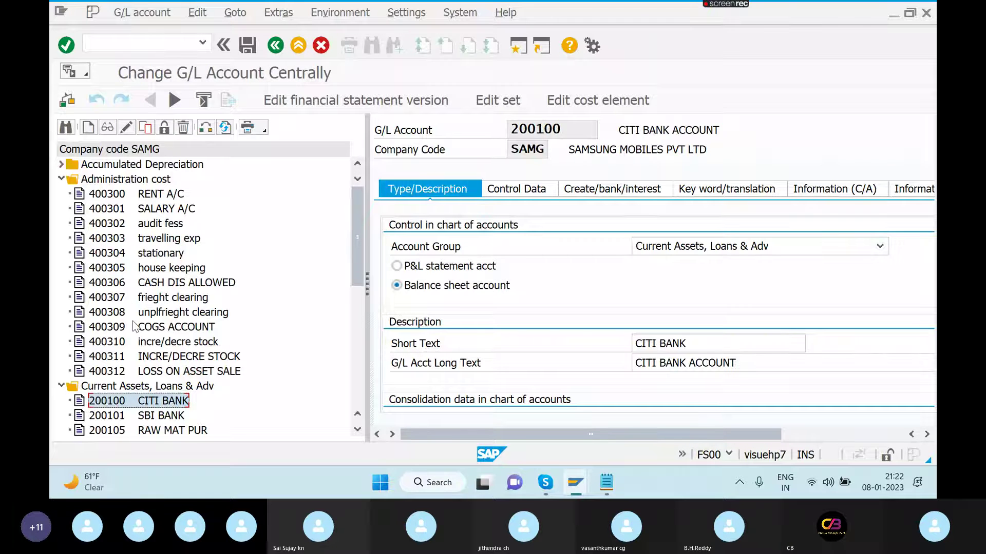
pyautogui.click(145, 128)
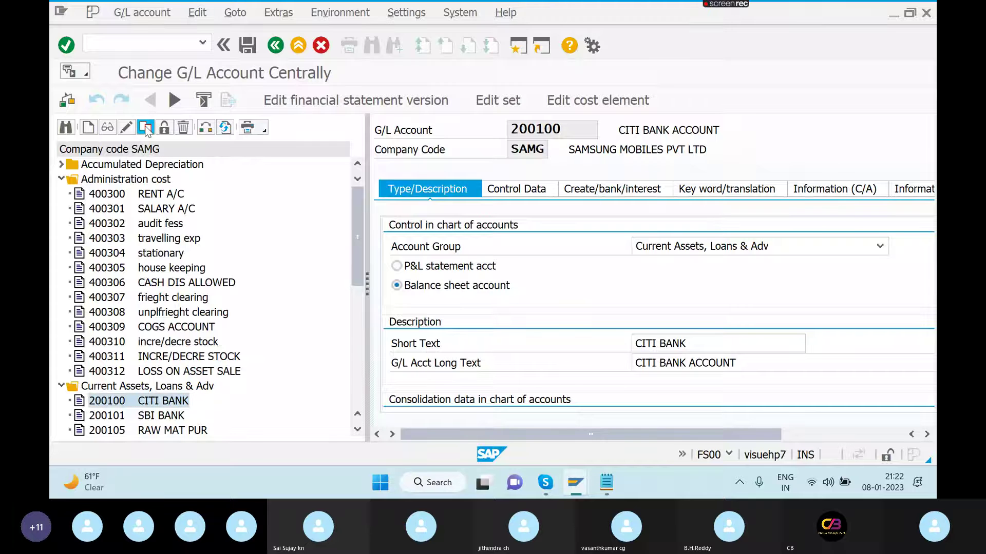
pyautogui.click(319, 273)
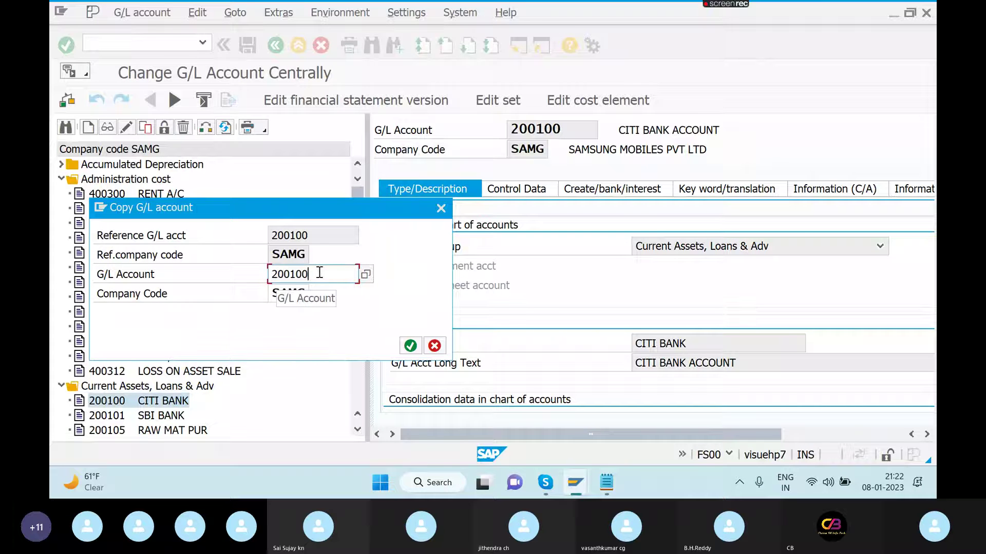
pyautogui.press('BackSpace')
pyautogui.press('BackSpace')
pyautogui.write('60')
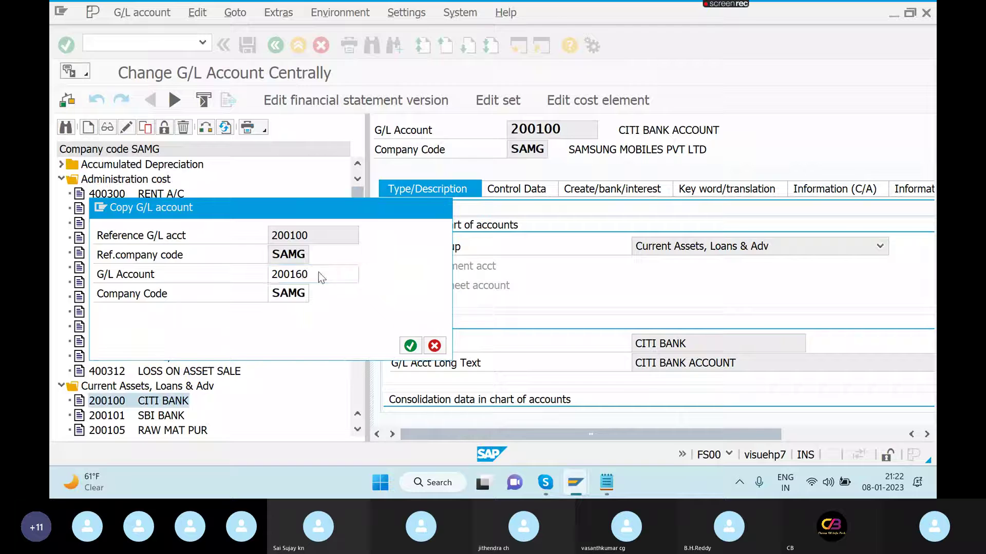
pyautogui.press('Return')
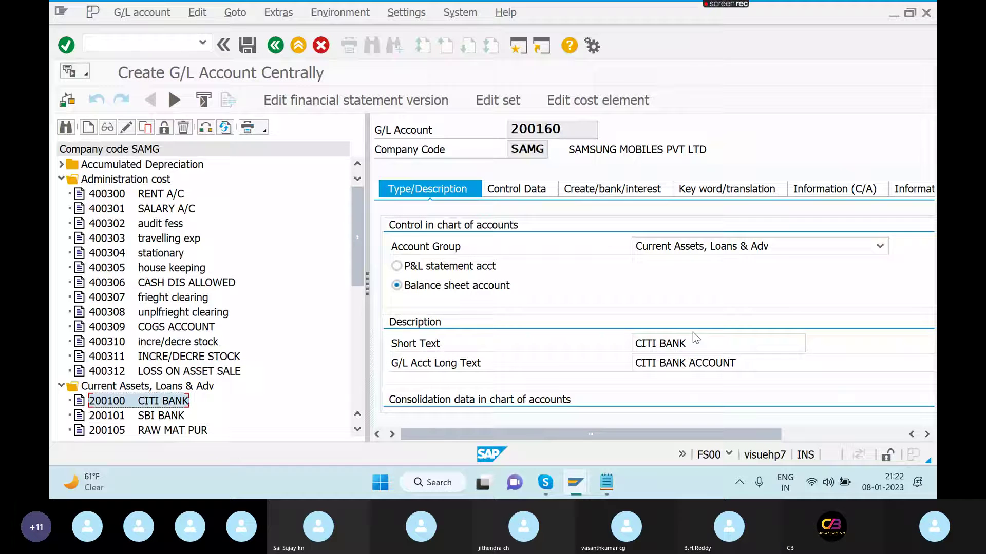
# - Replace the short and long texts with PETTY CASH
pyautogui.click(694, 350)
pyautogui.press('BackSpace')
pyautogui.press('BackSpace')
pyautogui.press('BackSpace')
pyautogui.press('BackSpace')
pyautogui.press('BackSpace')
pyautogui.press('BackSpace')
pyautogui.press('BackSpace')
pyautogui.press('BackSpace')
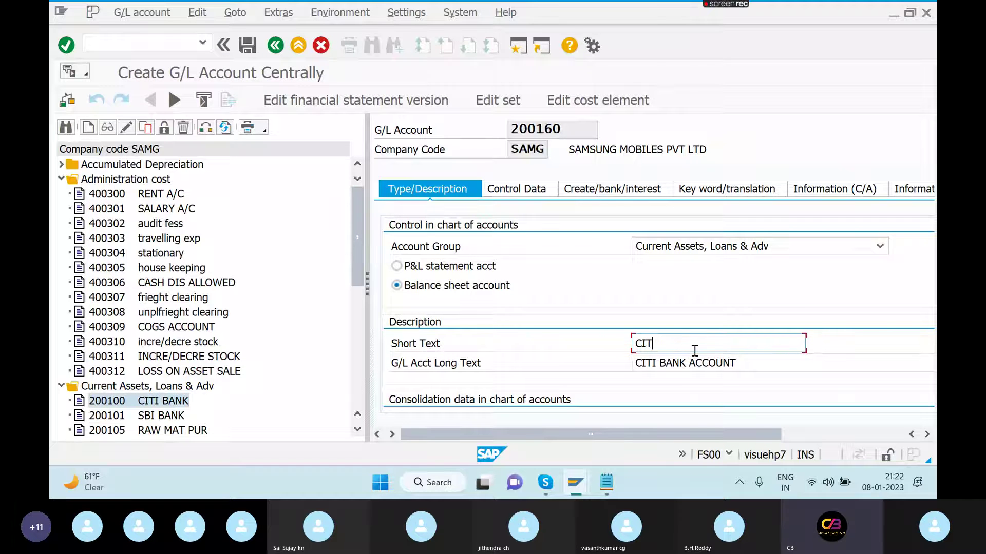
pyautogui.press('BackSpace')
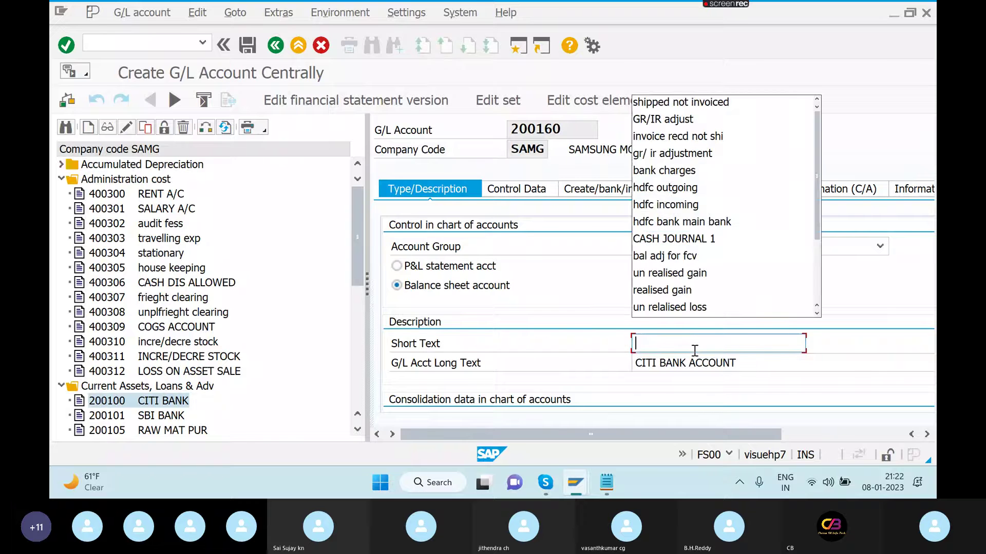
pyautogui.write('PE')
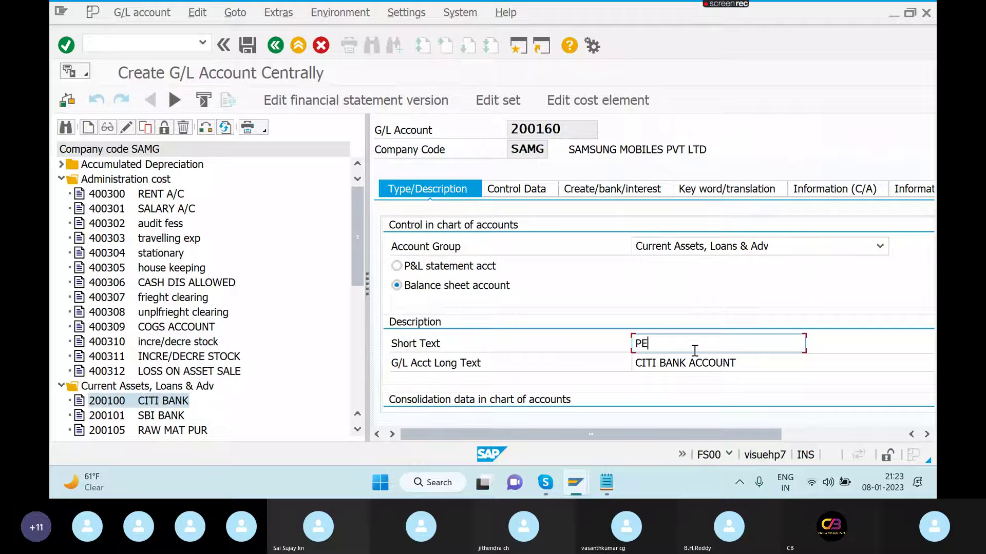
pyautogui.write('TTI')
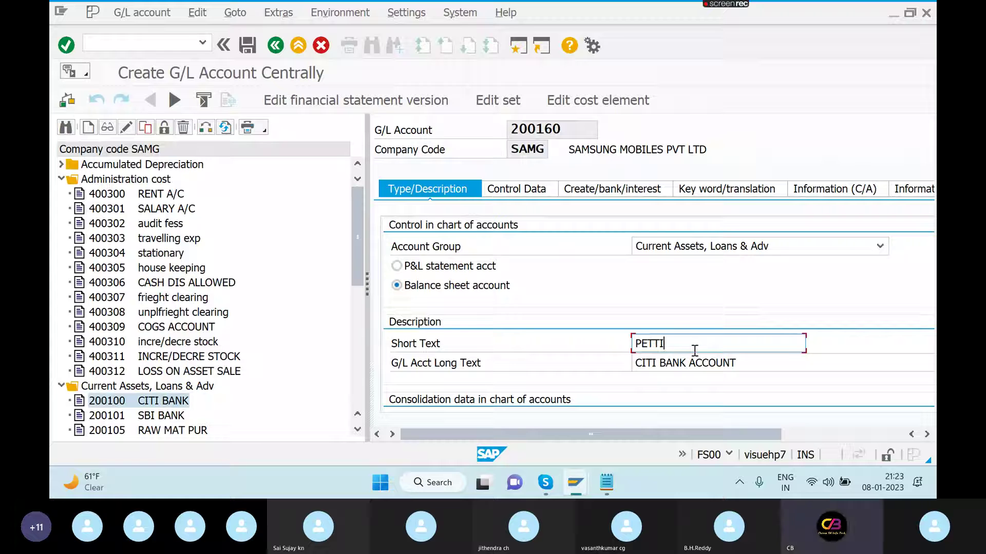
pyautogui.press('BackSpace')
pyautogui.write('Y CASH')
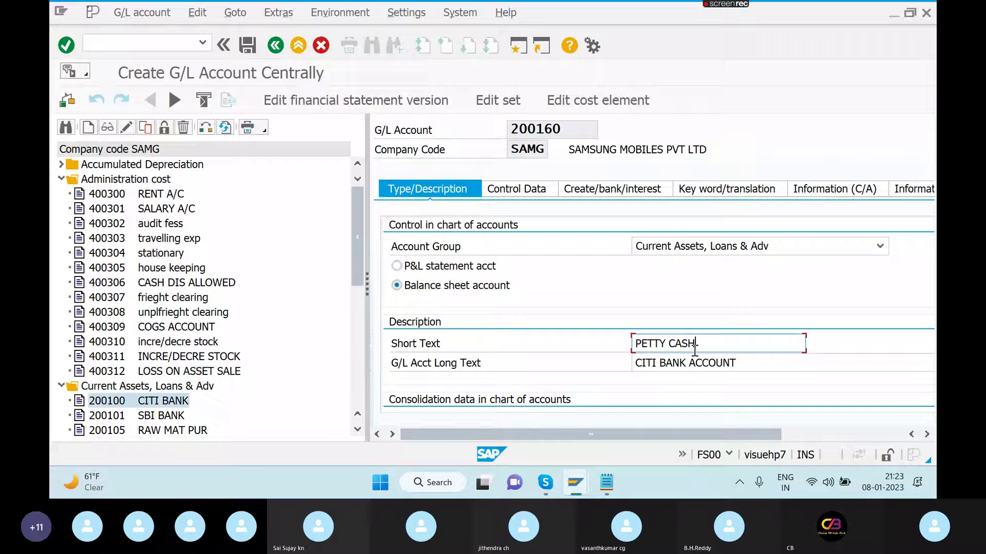
pyautogui.click(736, 362)
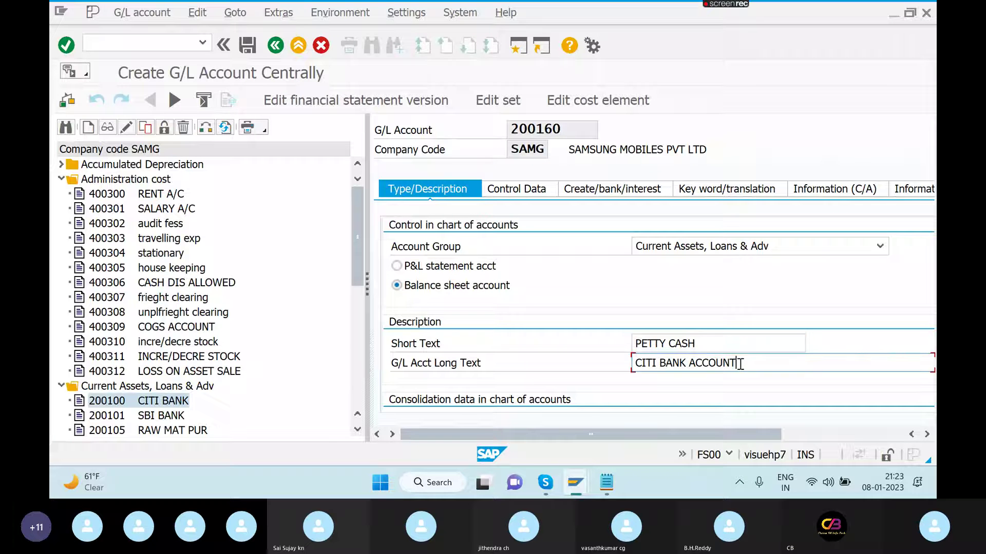
pyautogui.press('BackSpace')
pyautogui.press('BackSpace')
pyautogui.press('BackSpace')
pyautogui.press('BackSpace')
pyautogui.press('BackSpace')
pyautogui.press('BackSpace')
pyautogui.press('BackSpace')
pyautogui.press('BackSpace')
pyautogui.press('BackSpace')
pyautogui.press('BackSpace')
pyautogui.press('BackSpace')
pyautogui.press('BackSpace')
pyautogui.press('BackSpace')
pyautogui.press('BackSpace')
pyautogui.press('BackSpace')
pyautogui.press('BackSpace')
pyautogui.press('BackSpace')
pyautogui.write('P')
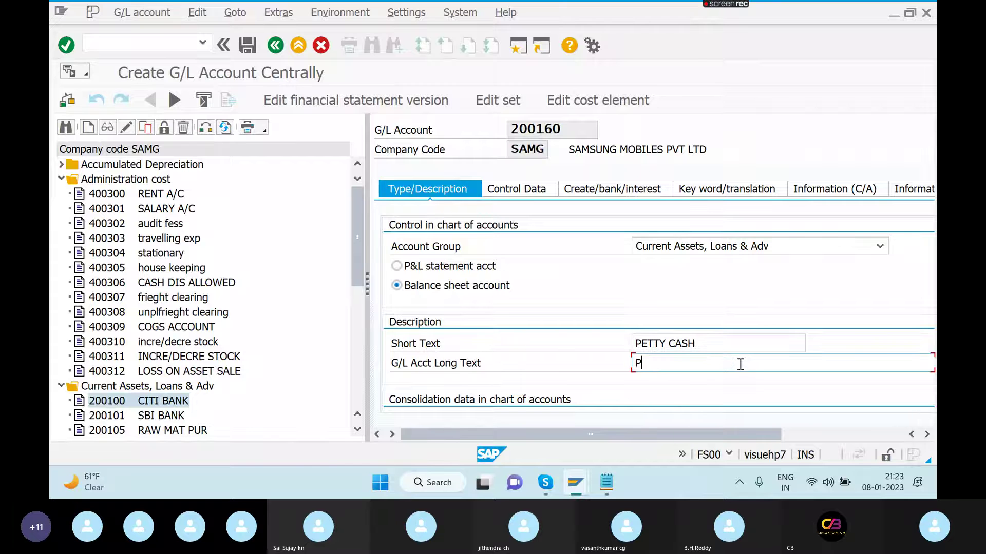
pyautogui.write('ETTY CASH')
# - Set field status group G001 and save account 200160
pyautogui.click(513, 192)
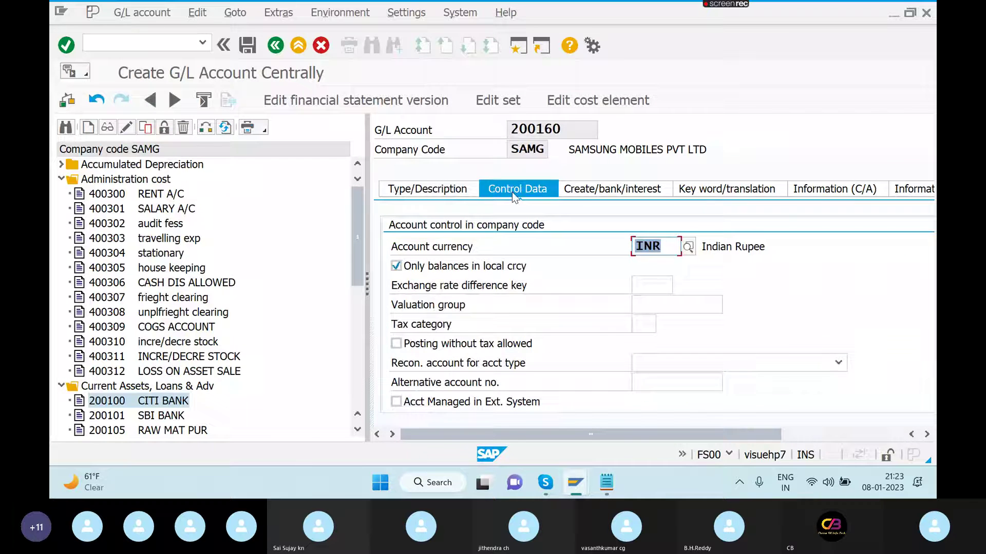
pyautogui.click(619, 191)
pyautogui.write('01G001')
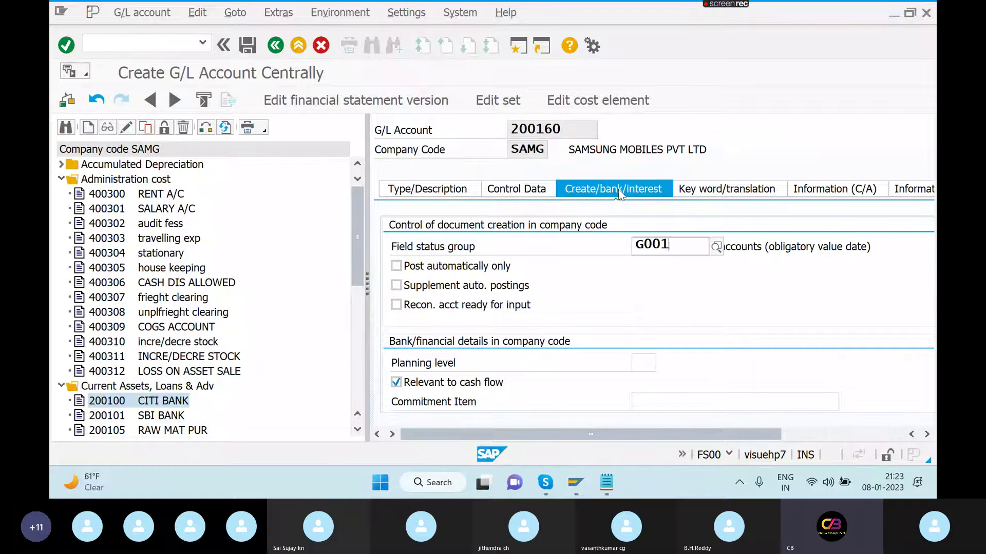
pyautogui.click(248, 45)
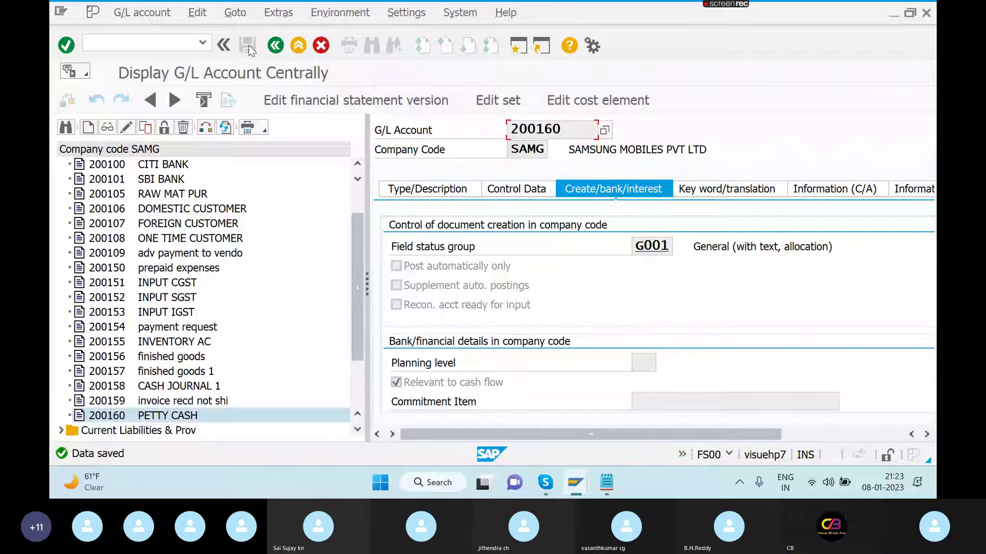
pyautogui.hotkey('alt', 'Tab')
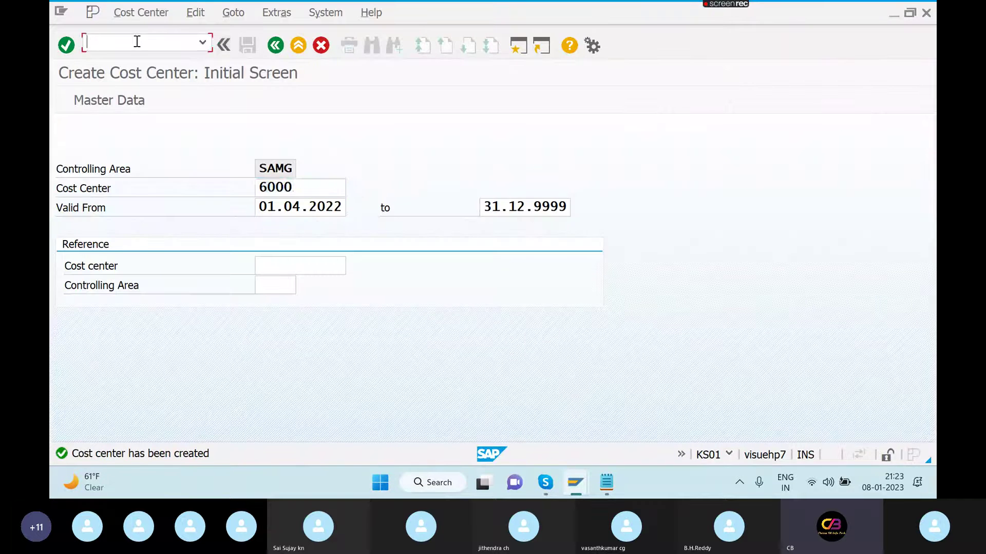
# - Start an FB50 G/L document dated 08.01.2023 with header text IO TEST
pyautogui.write('/NFB50')
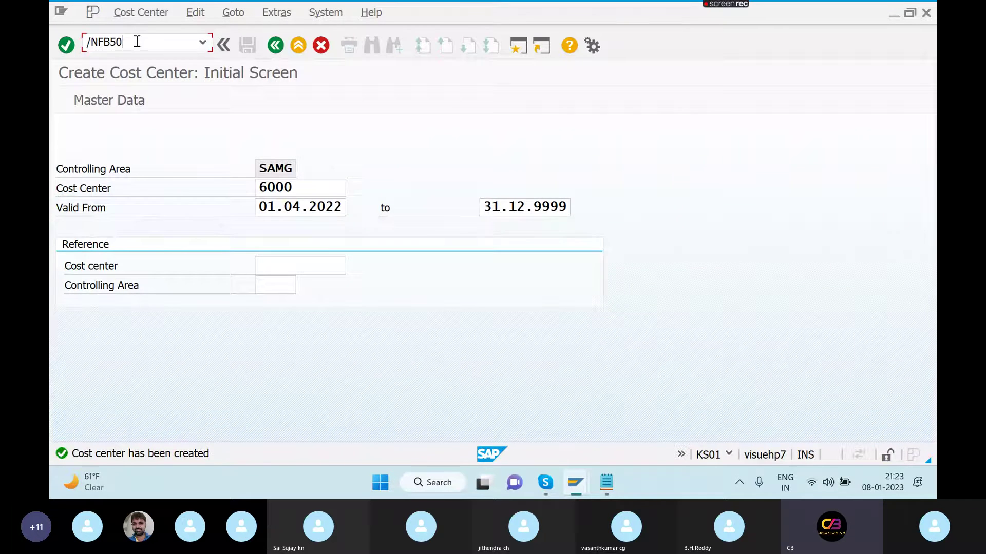
pyautogui.press('Return')
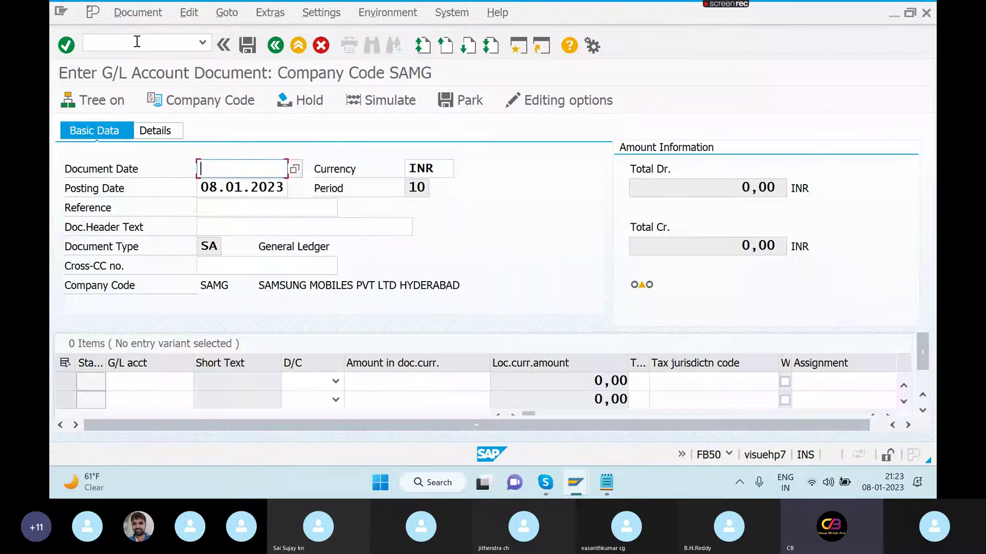
pyautogui.write('0')
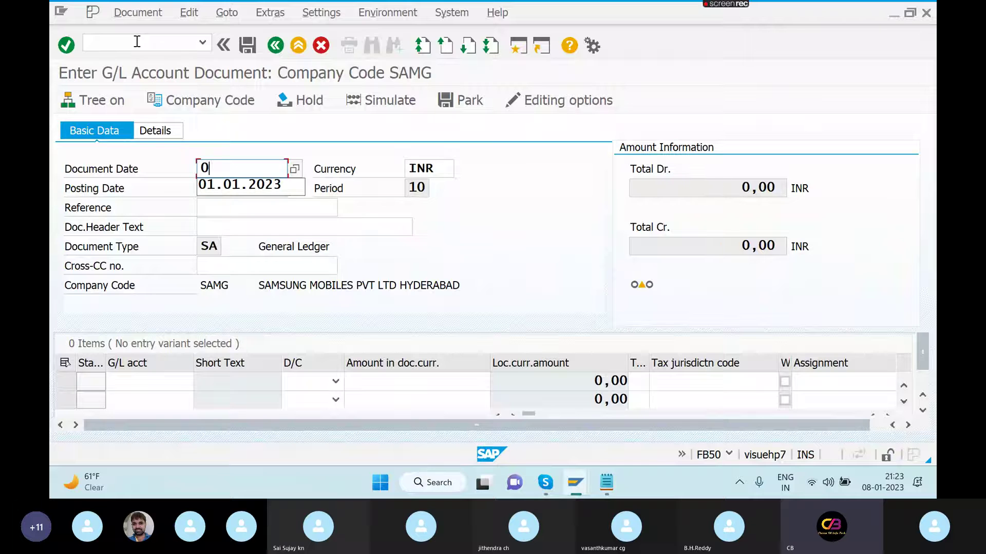
pyautogui.write('8.01.202')
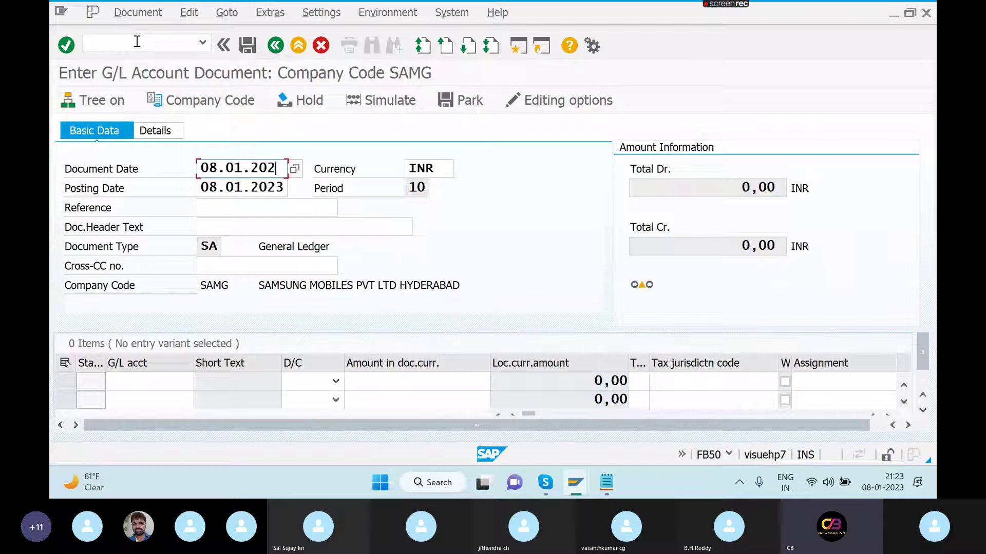
pyautogui.write('3')
pyautogui.click(236, 228)
pyautogui.write('IO')
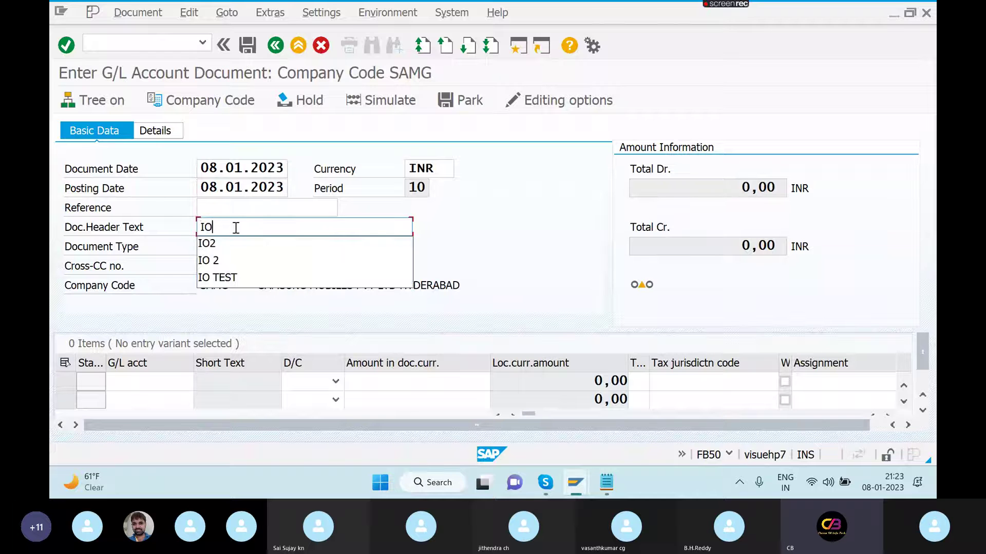
pyautogui.write(' TEST')
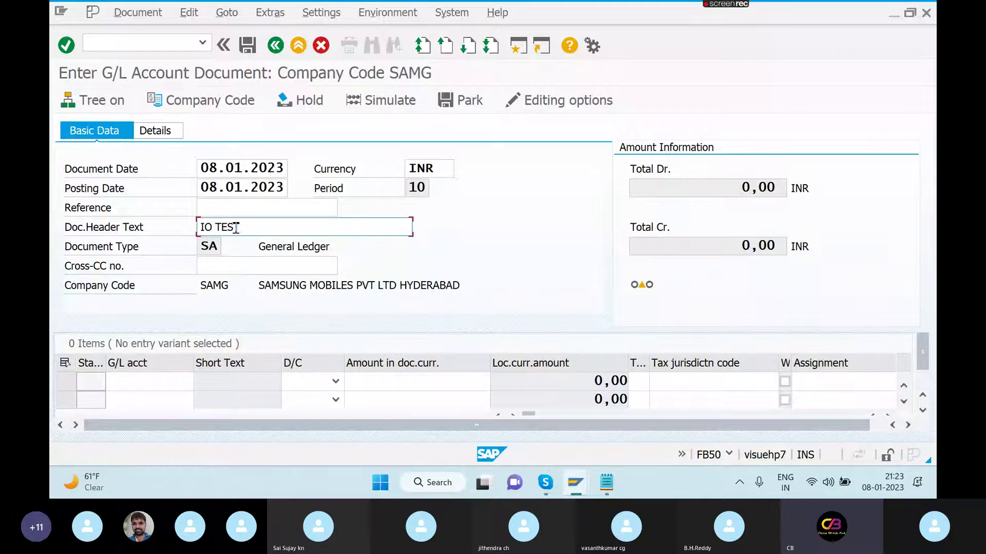
# - Add a first line item debiting 2000 to G/L account 400300
pyautogui.click(156, 384)
pyautogui.write('4')
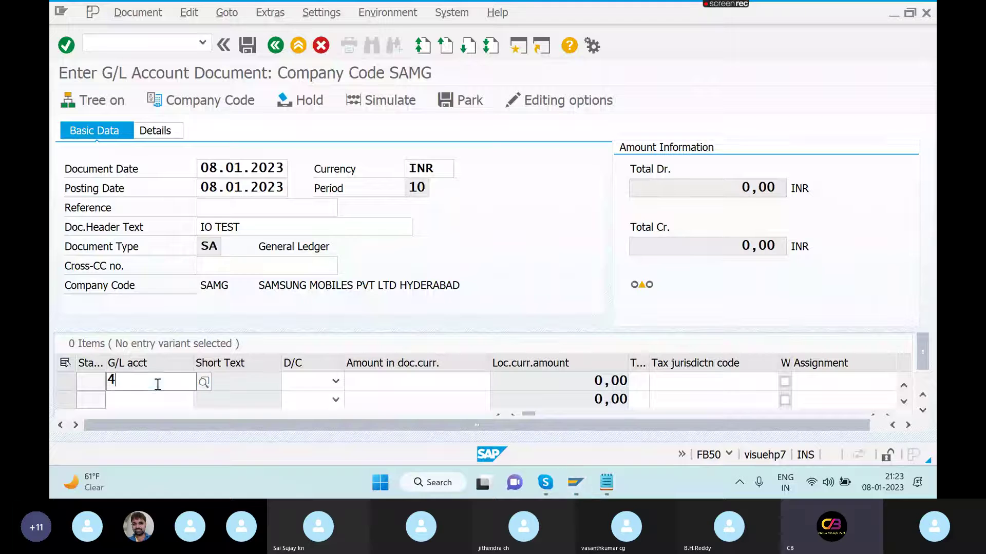
pyautogui.write('00300')
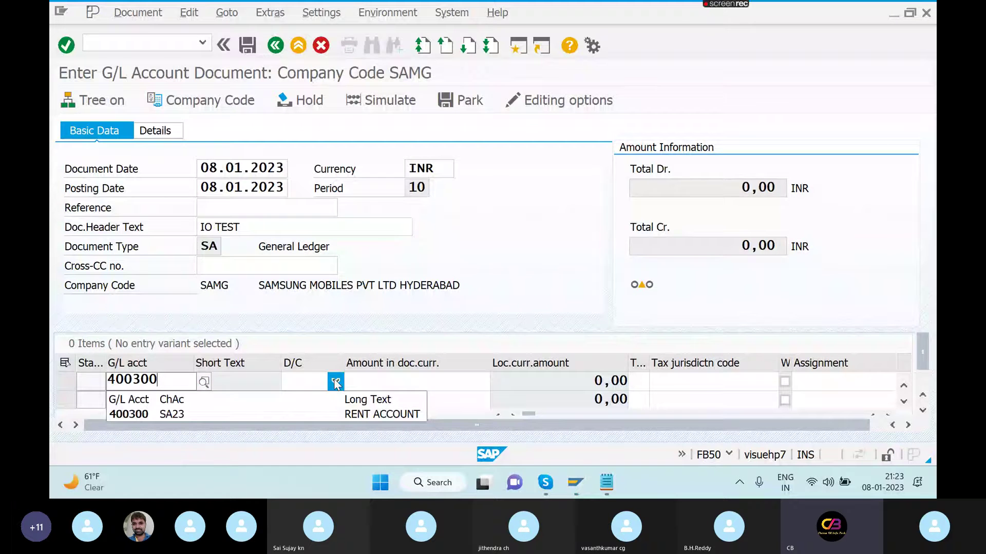
pyautogui.click(335, 383)
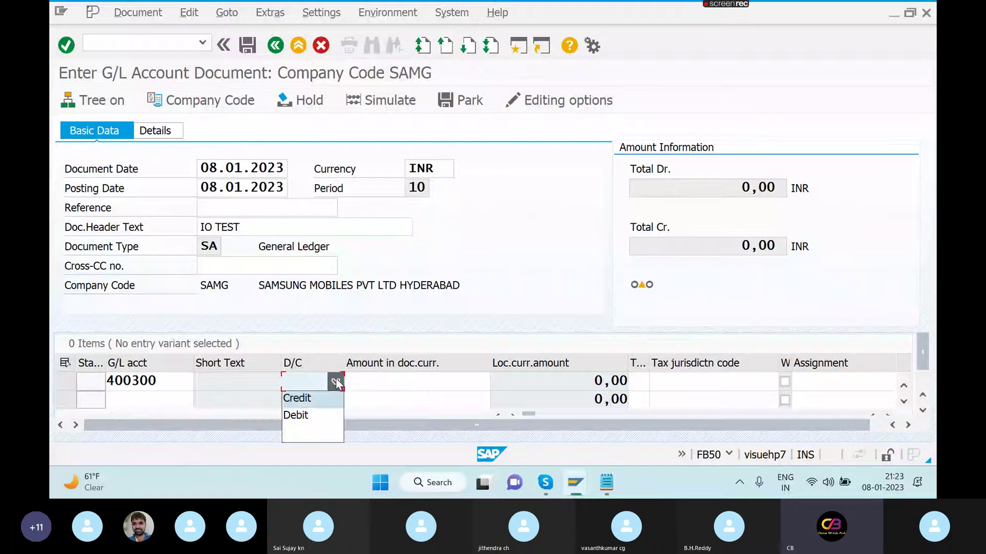
pyautogui.click(312, 418)
pyautogui.click(385, 379)
pyautogui.write('20')
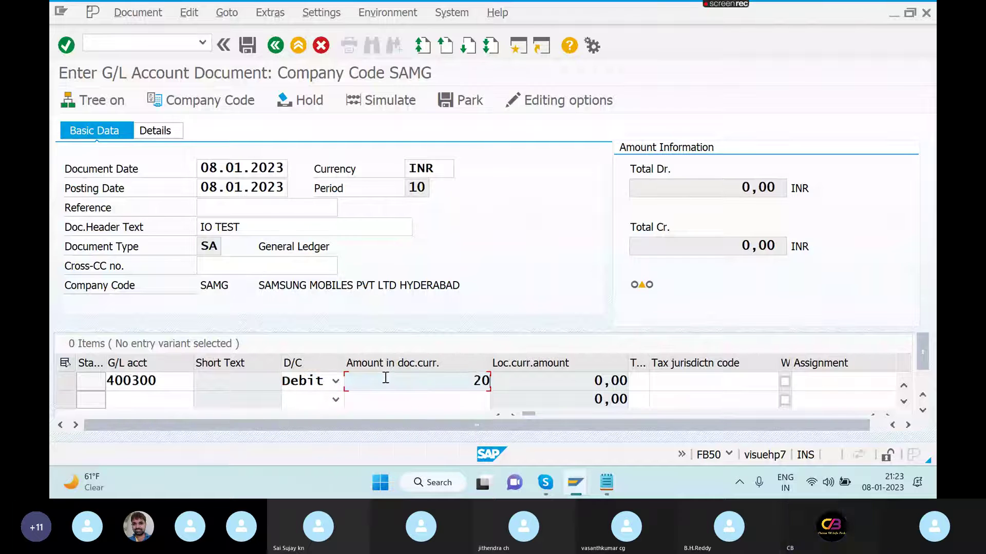
pyautogui.write('00')
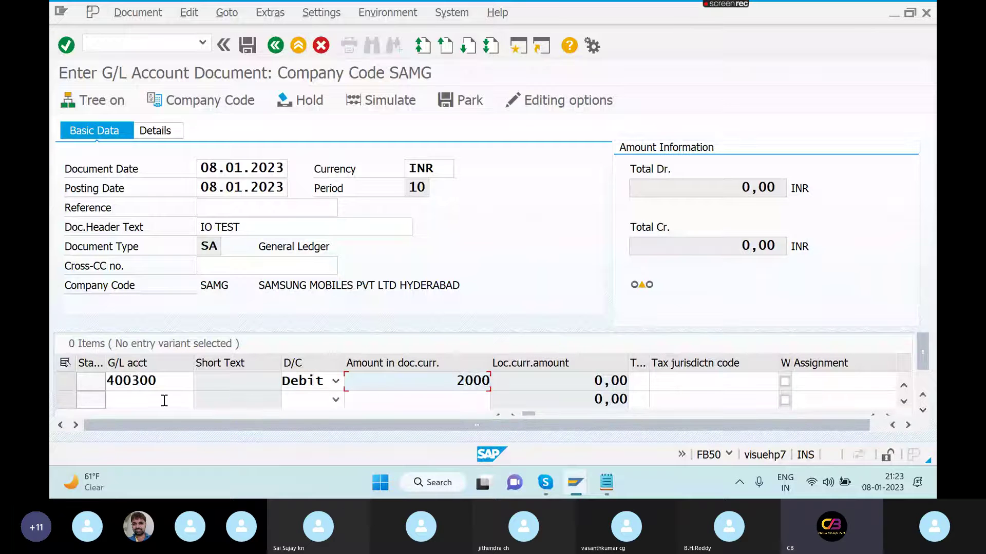
# - Add a second line debiting 8000 to account 400304 and view the resulting cost center error
pyautogui.click(164, 400)
pyautogui.write('400304')
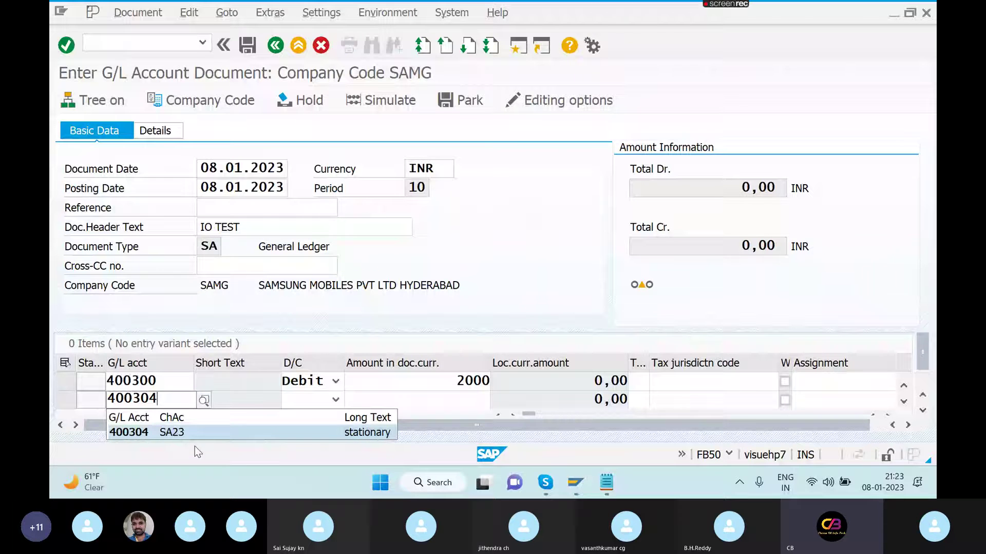
pyautogui.click(143, 437)
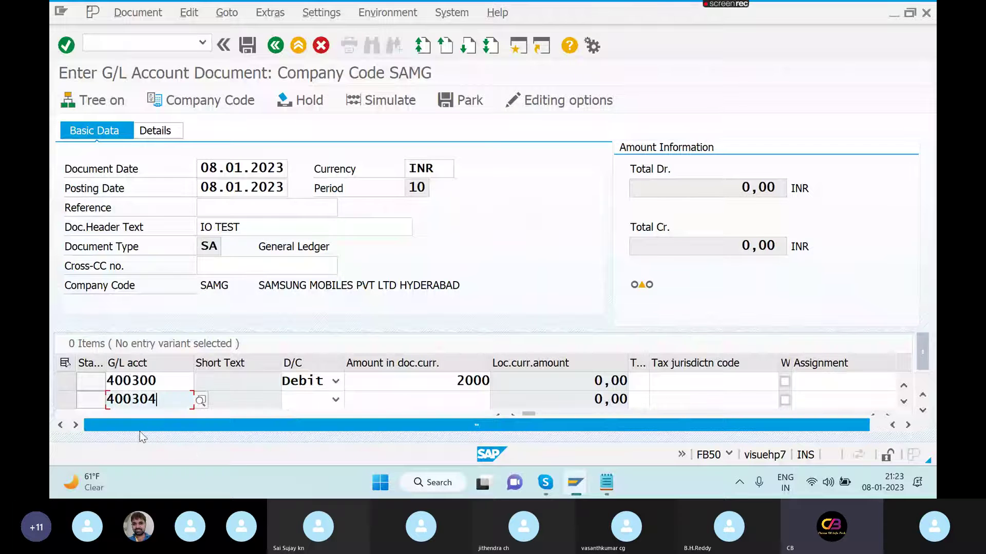
pyautogui.click(335, 400)
pyautogui.click(320, 365)
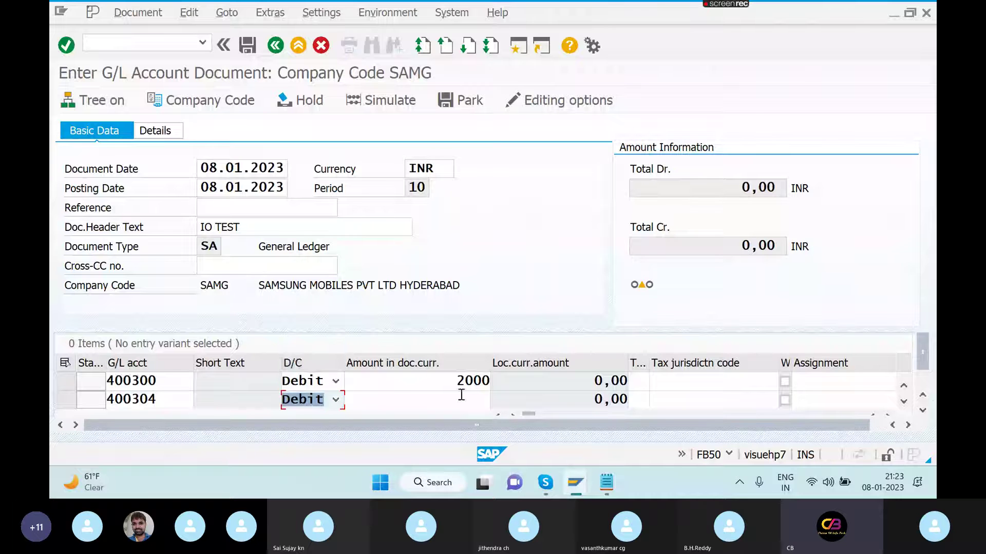
pyautogui.click(462, 401)
pyautogui.write('800')
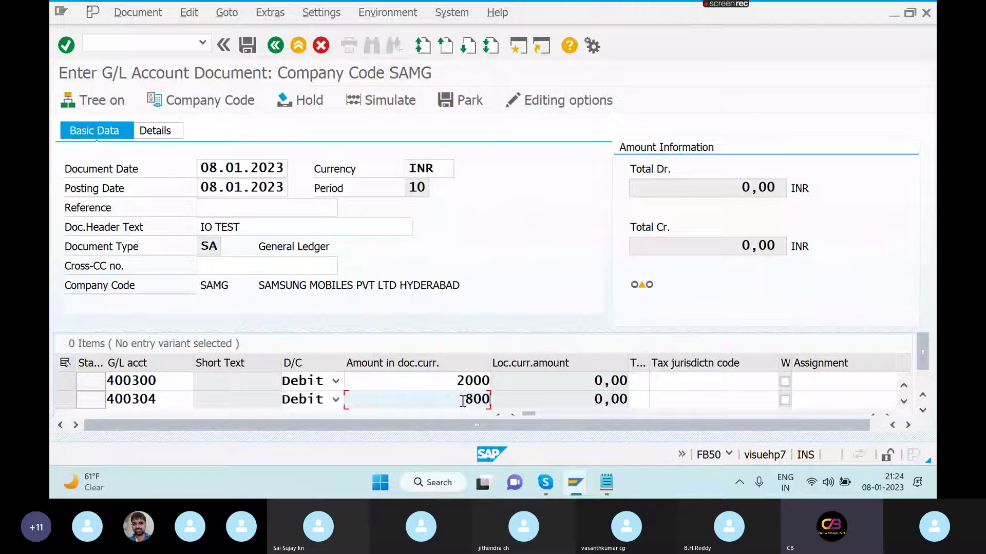
pyautogui.write('0')
pyautogui.click(922, 411)
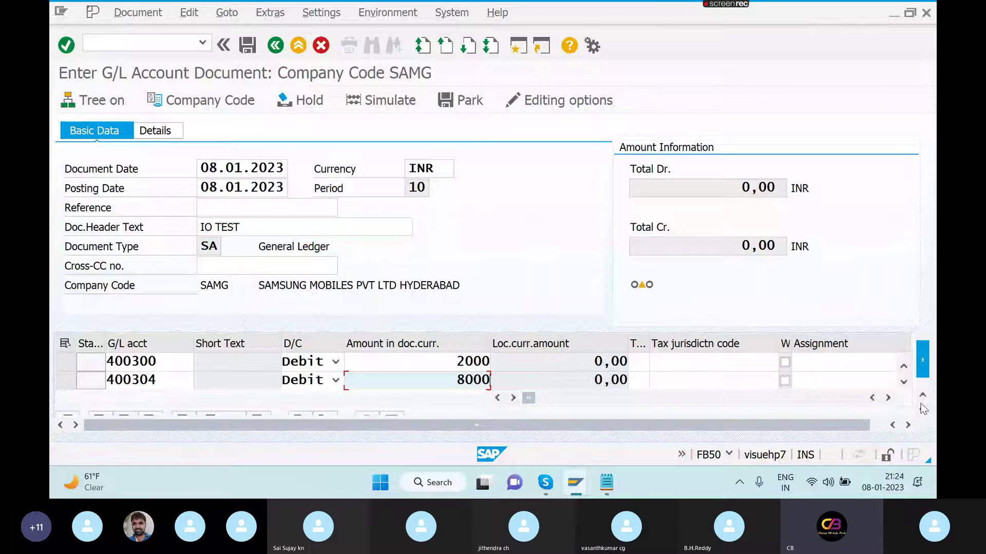
pyautogui.click(923, 409)
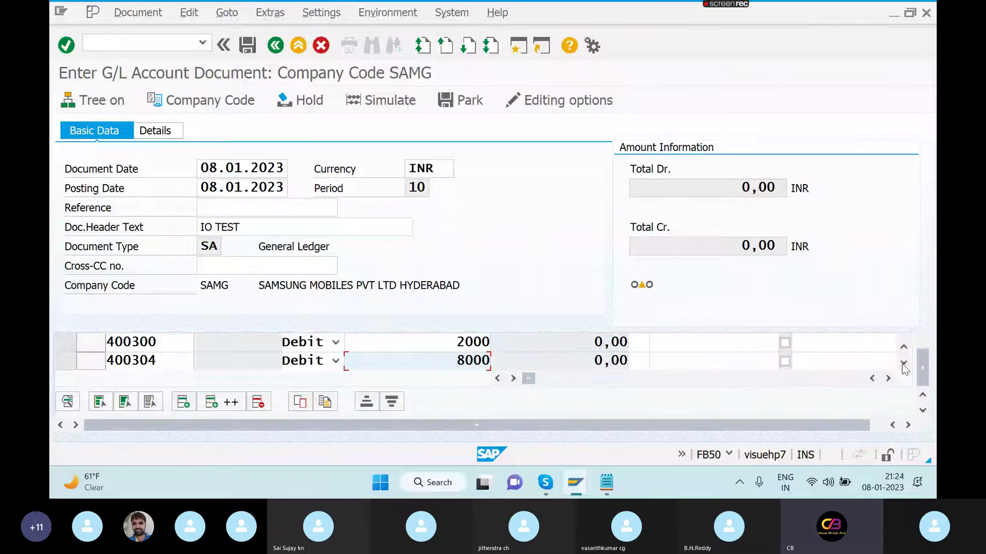
pyautogui.click(903, 364)
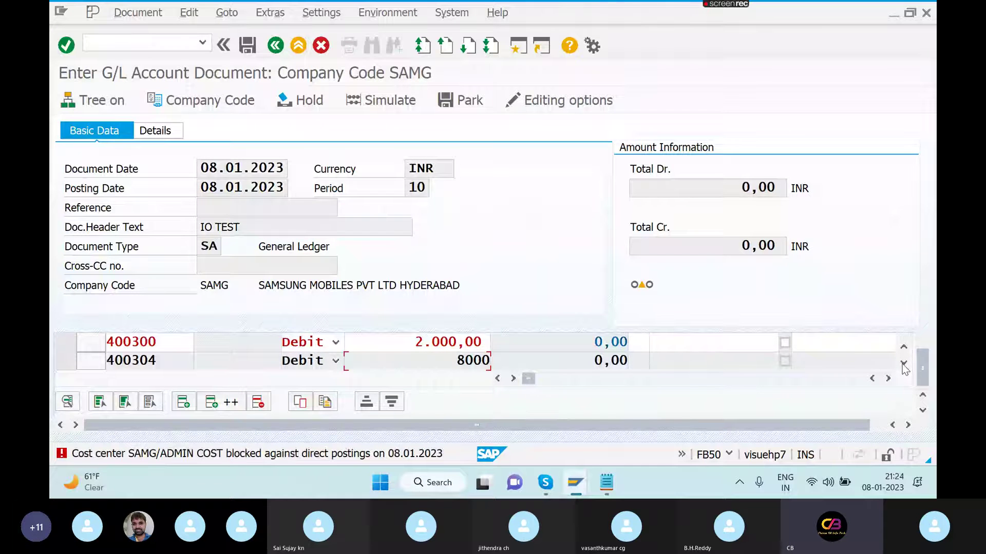
# - Look up cost center 400304 in KS02 in a second session, then revalidate the FB50 line items
pyautogui.click(903, 365)
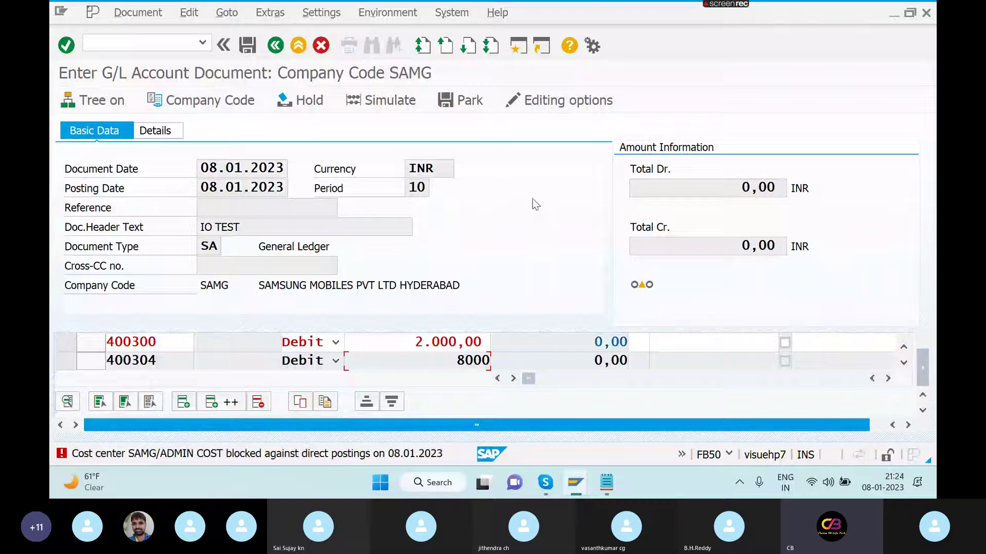
pyautogui.click(519, 47)
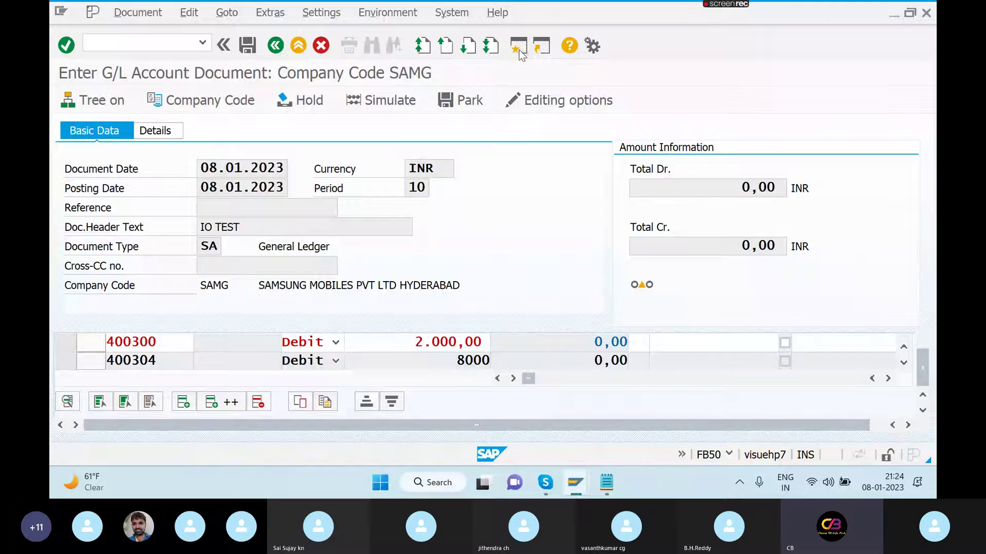
pyautogui.write('KS02')
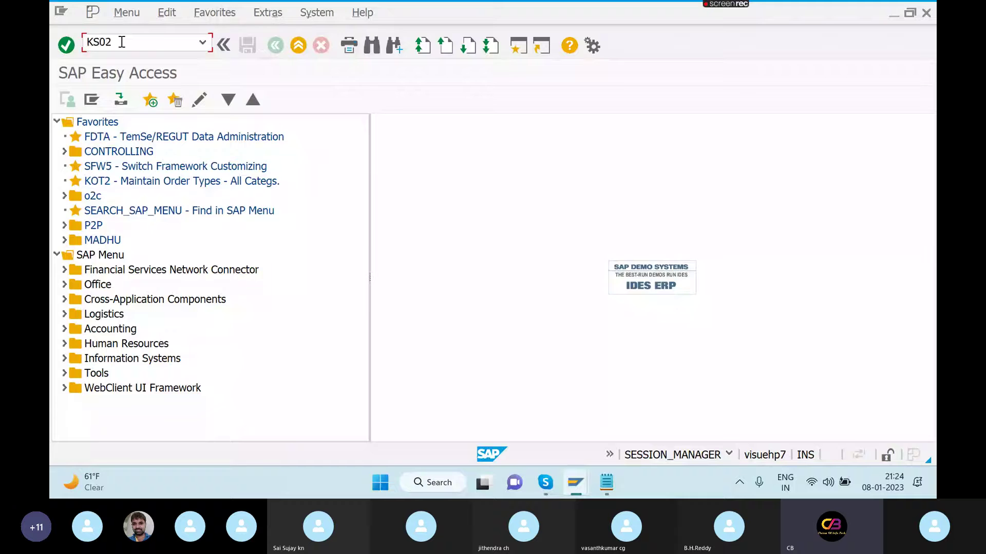
pyautogui.press('Return')
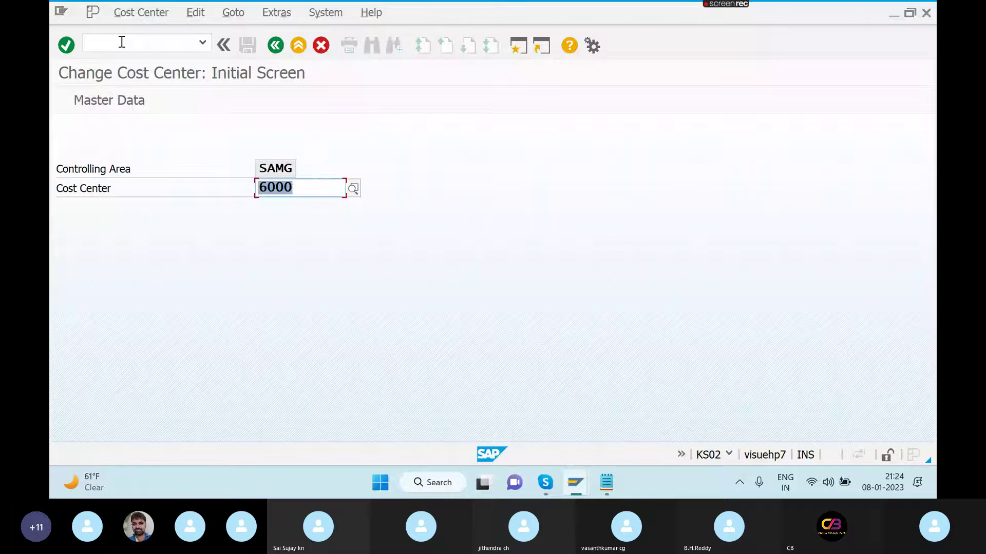
pyautogui.write('40030')
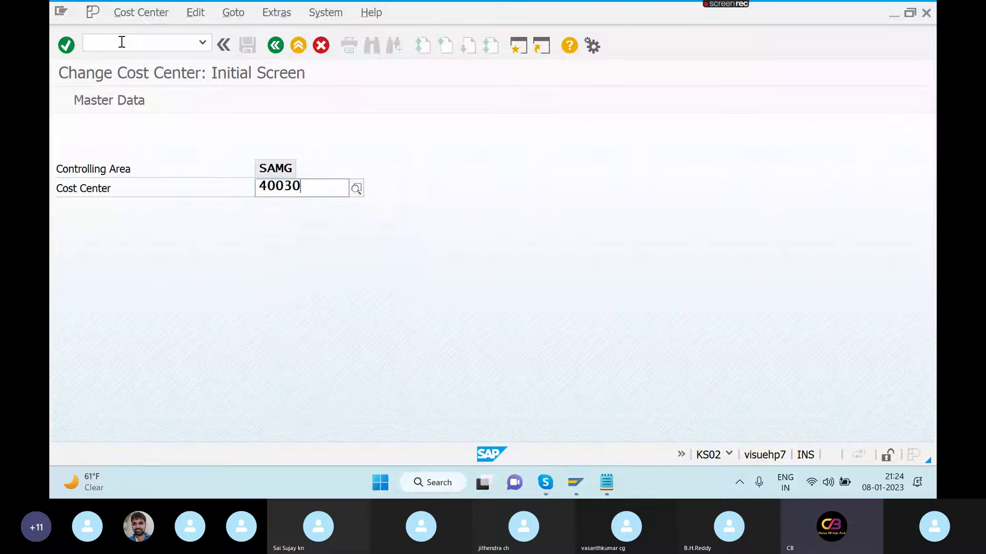
pyautogui.write('4')
pyautogui.press('Return')
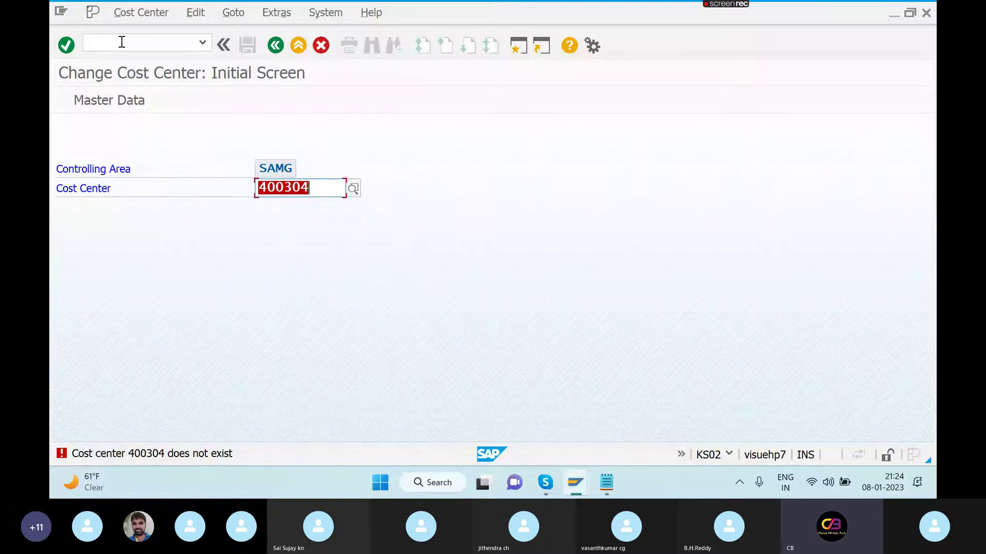
pyautogui.hotkey('alt', 'Tab')
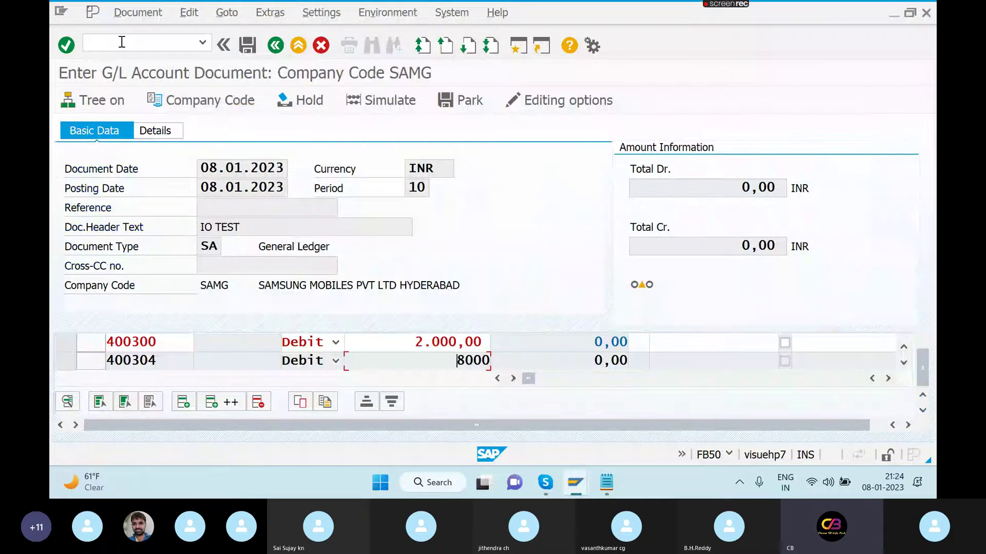
pyautogui.press('Return')
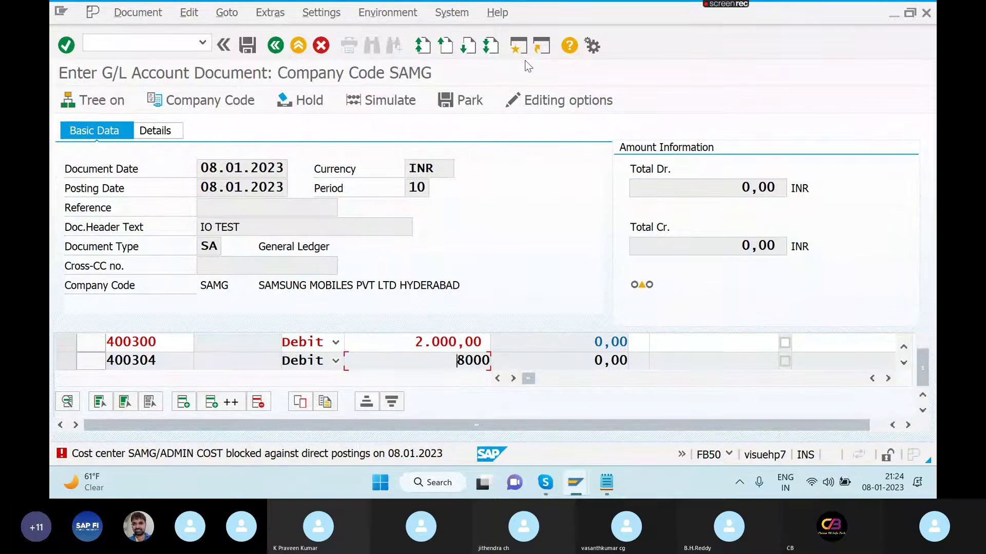
# - Enter the /NOBC command in the cost center session
pyautogui.hotkey('alt', 'Tab')
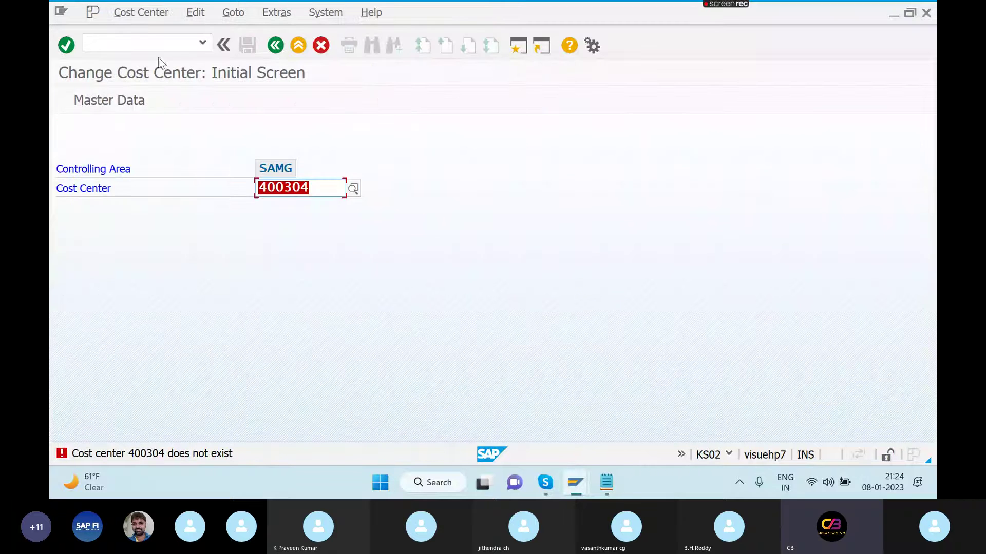
pyautogui.click(152, 46)
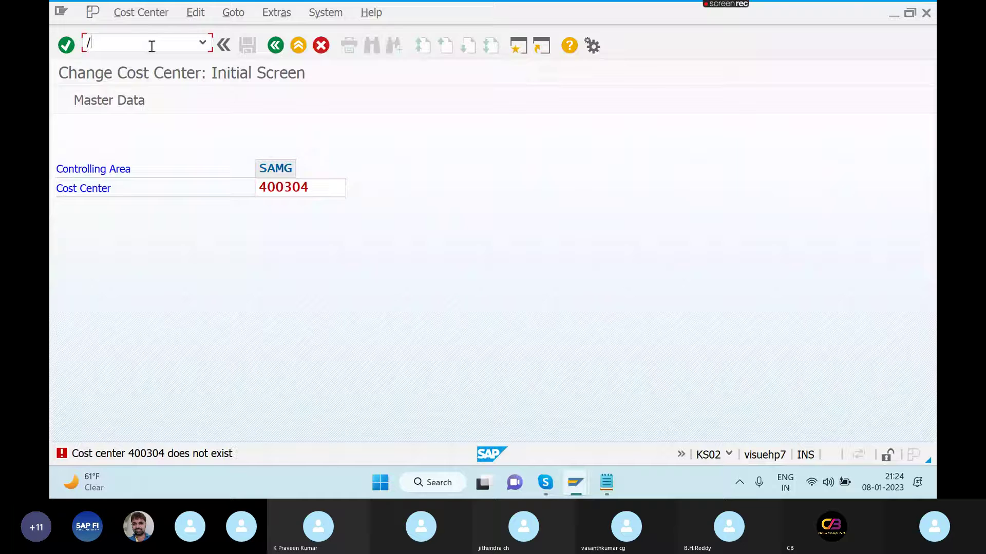
pyautogui.write('/NOBC')
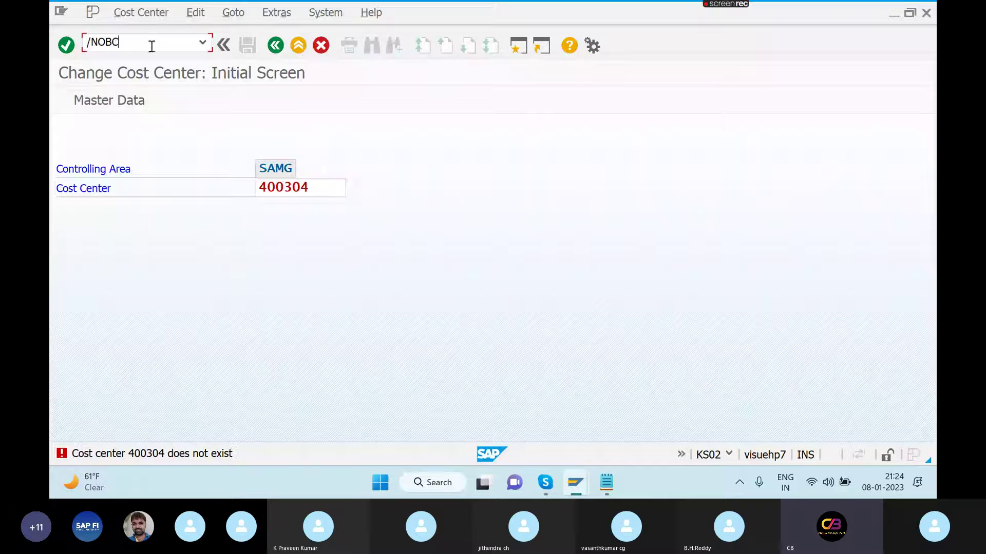
pyautogui.click(819, 216)
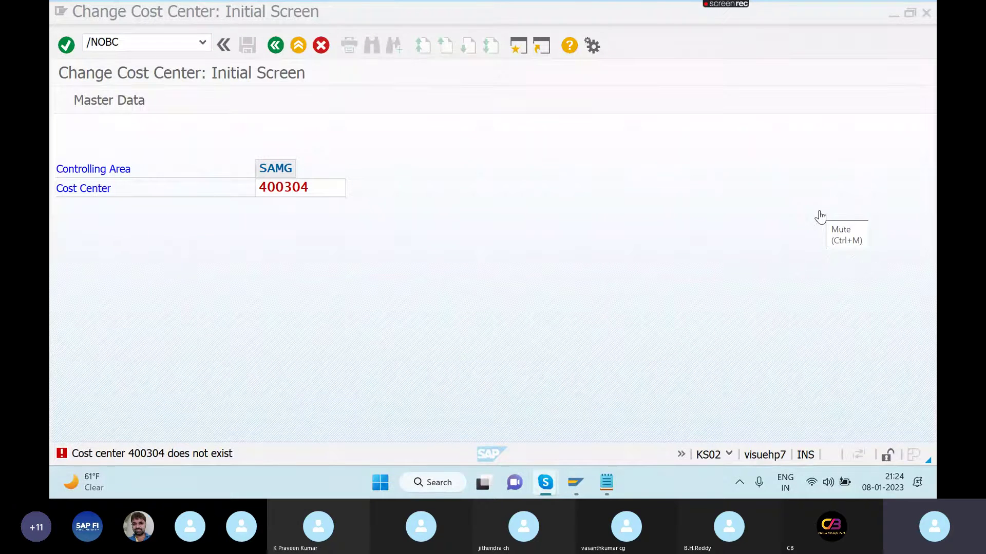
pyautogui.click(163, 47)
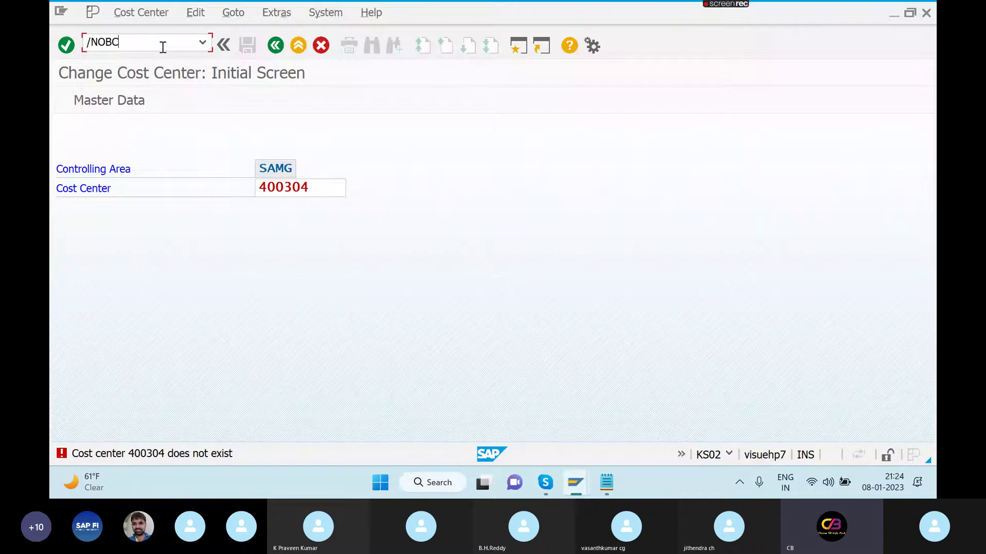
# - In the G/L document, open the long text for the ADMIN COST blocked-posting error
pyautogui.hotkey('alt', 'Tab')
pyautogui.hotkey('alt', 'Tab')
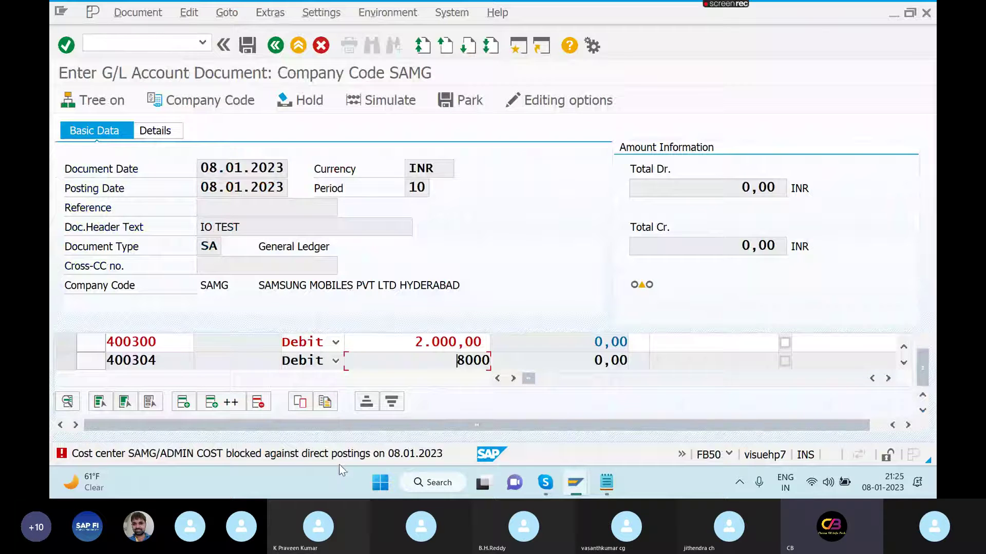
pyautogui.click(391, 346)
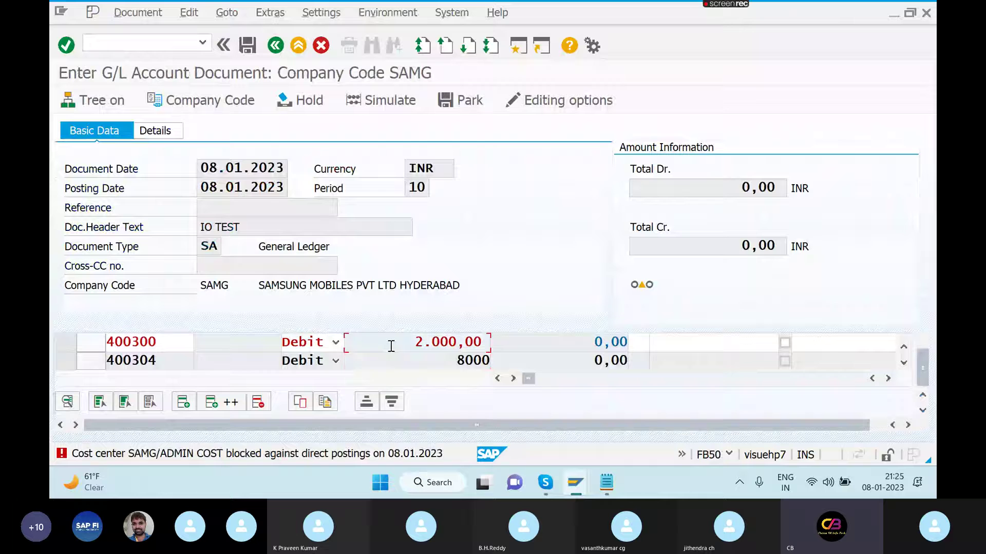
pyautogui.click(309, 454)
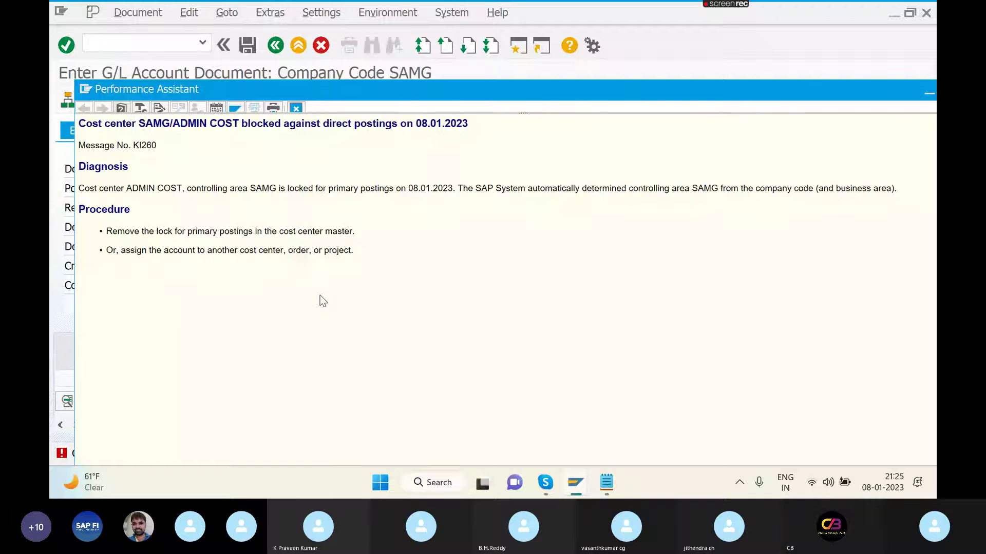
pyautogui.press('Escape')
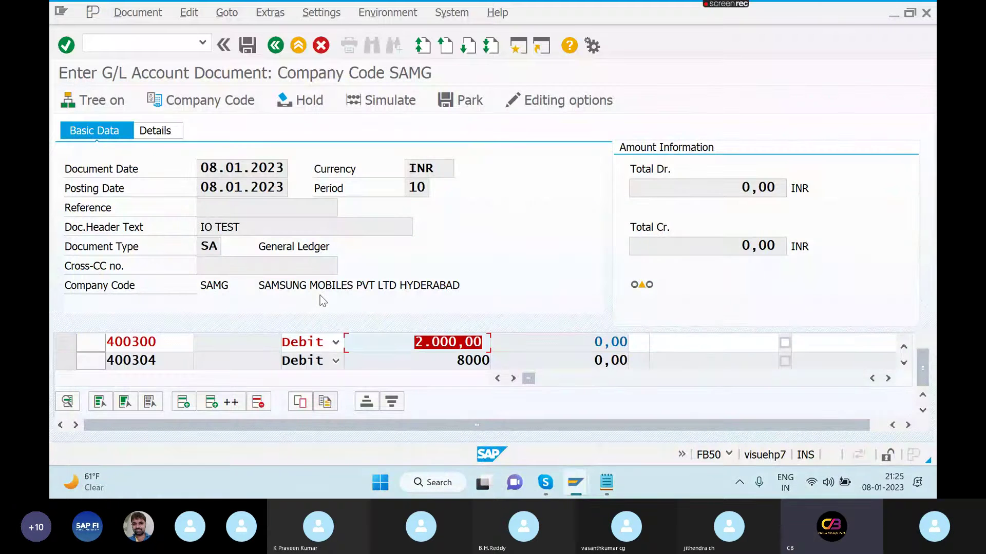
pyautogui.click(513, 44)
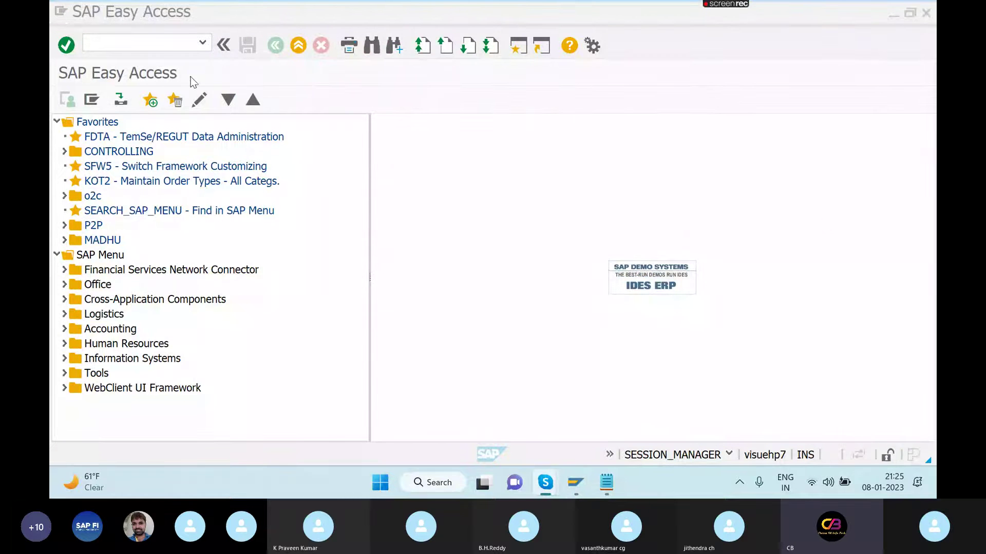
pyautogui.hotkey('alt', 'Tab')
pyautogui.hotkey('alt', 'Tab')
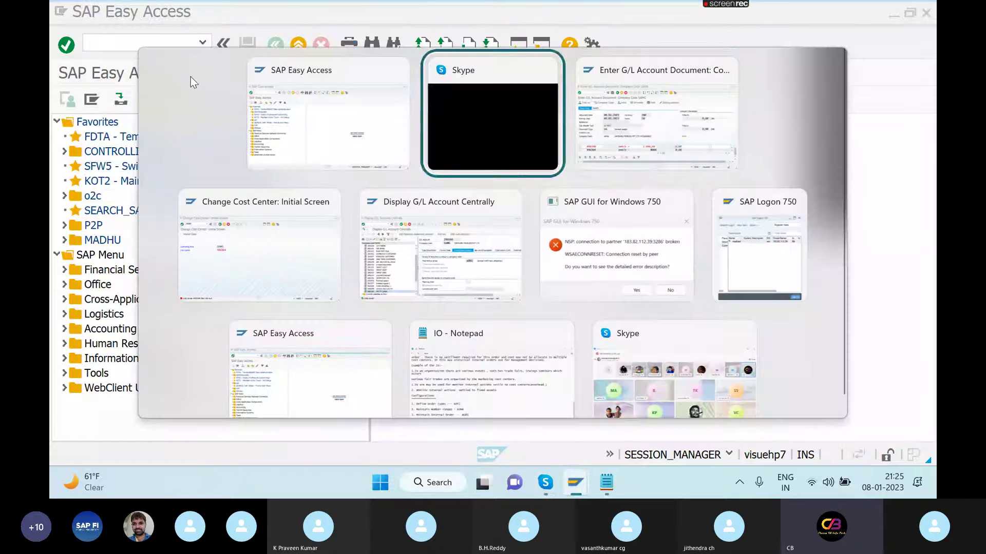
pyautogui.hotkey('alt', 'Tab')
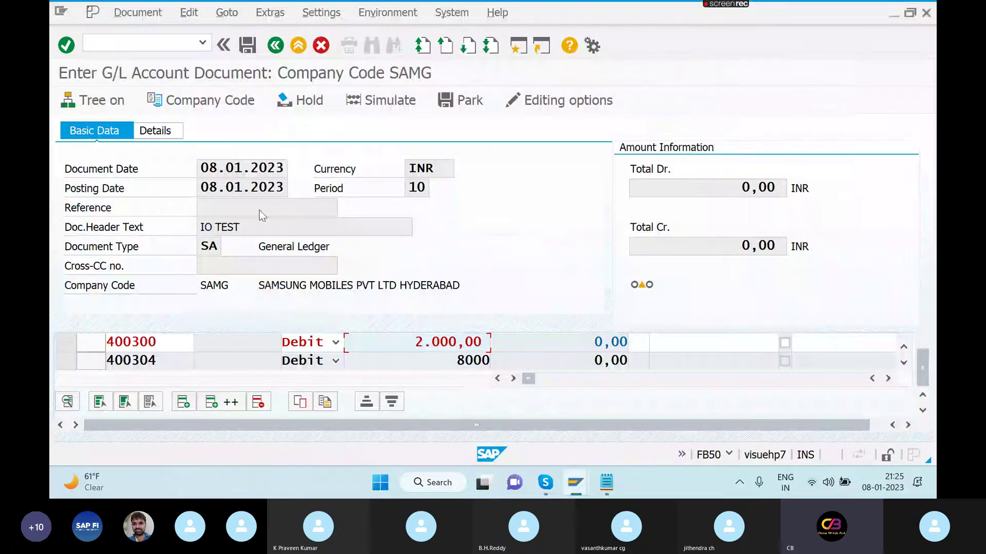
pyautogui.press('Return')
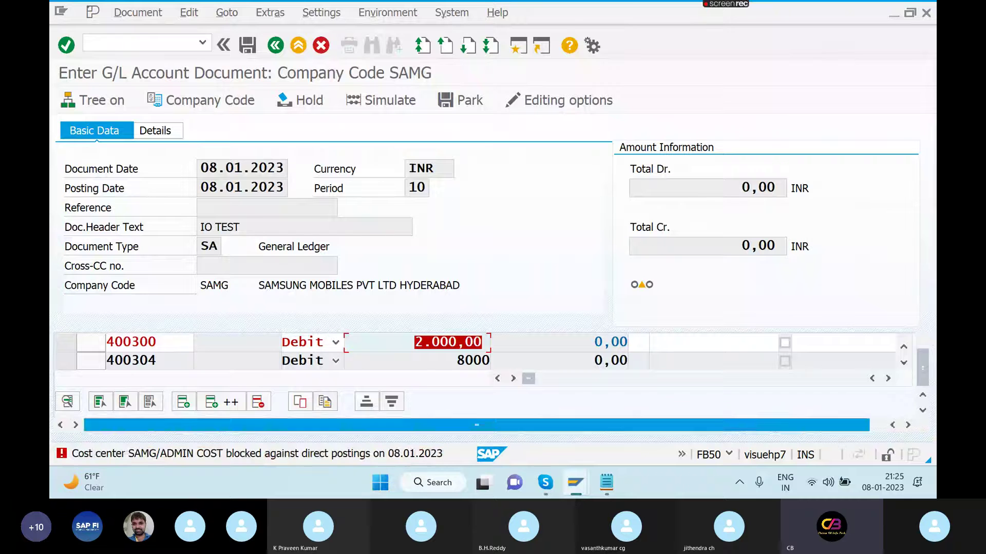
pyautogui.doubleClick(249, 459)
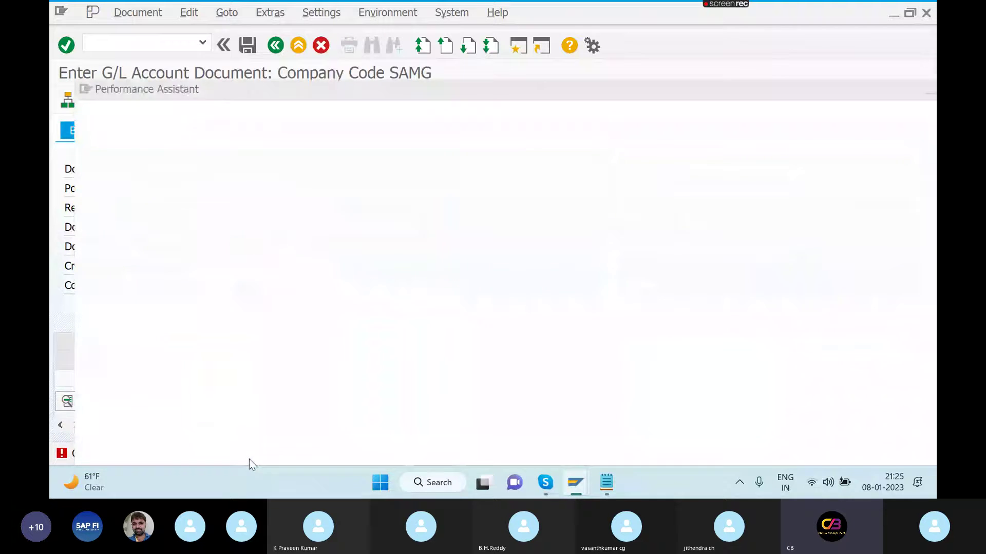
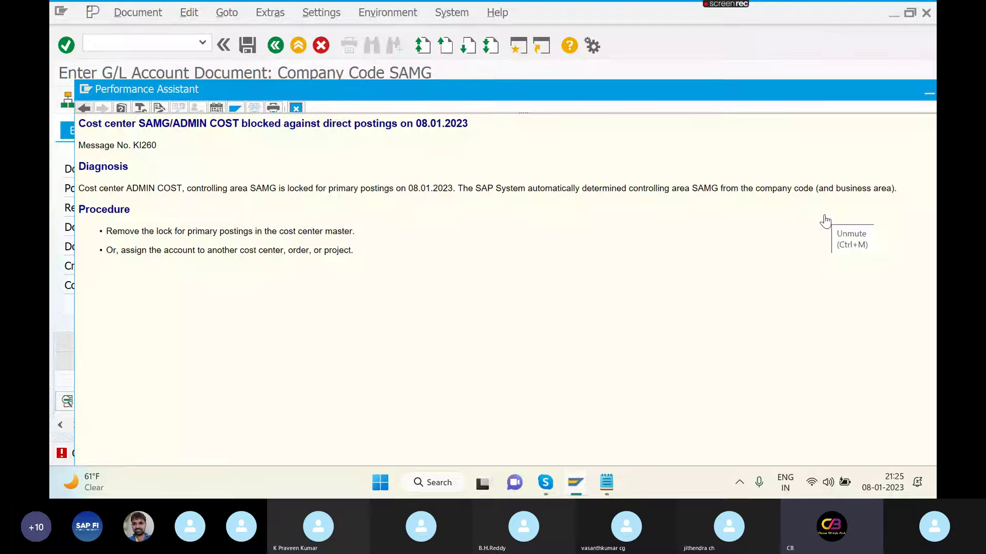
# - Switch from the blocked-posting error explanation to the SAP Easy Access window
pyautogui.hotkey('alt', 'Tab')
pyautogui.hotkey('alt', 'Tab')
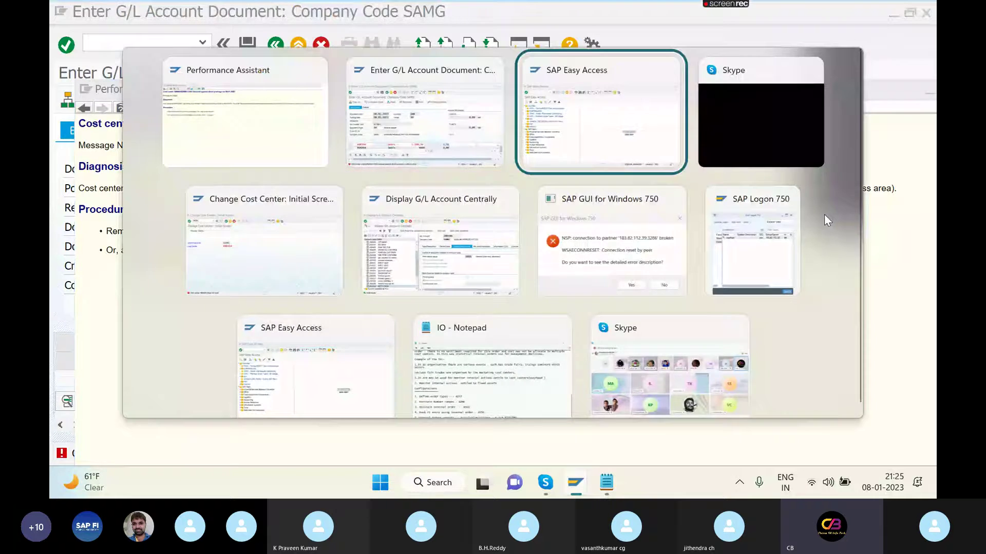
# - Open cost center ADMIN COST for change in KS02
pyautogui.write('K')
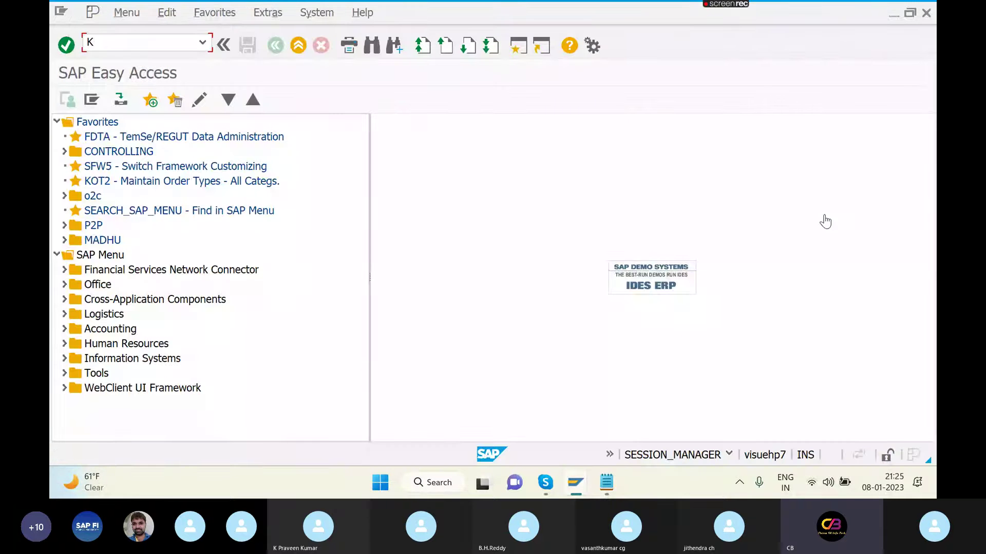
pyautogui.write('S02')
pyautogui.press('Return')
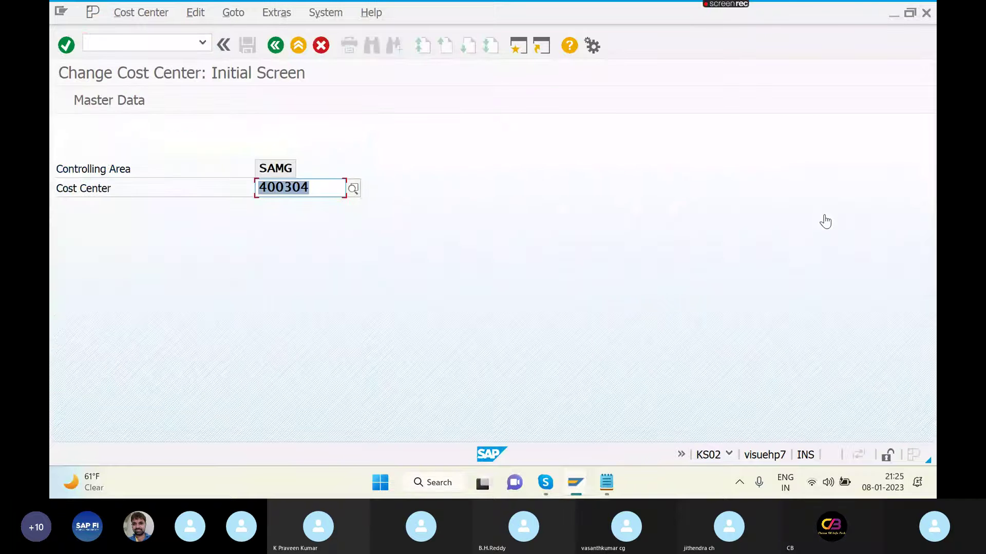
pyautogui.write('ADMIN')
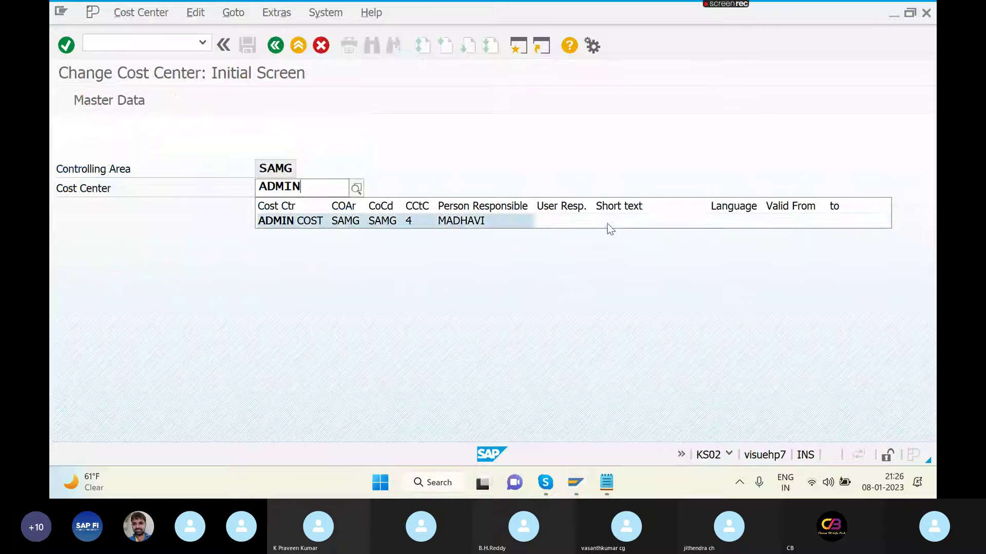
pyautogui.click(607, 224)
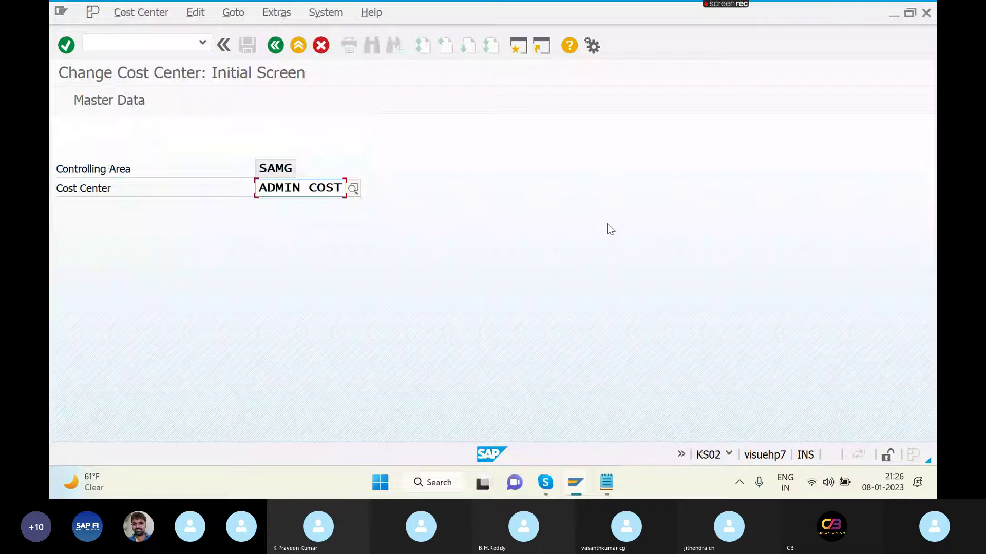
pyautogui.press('Return')
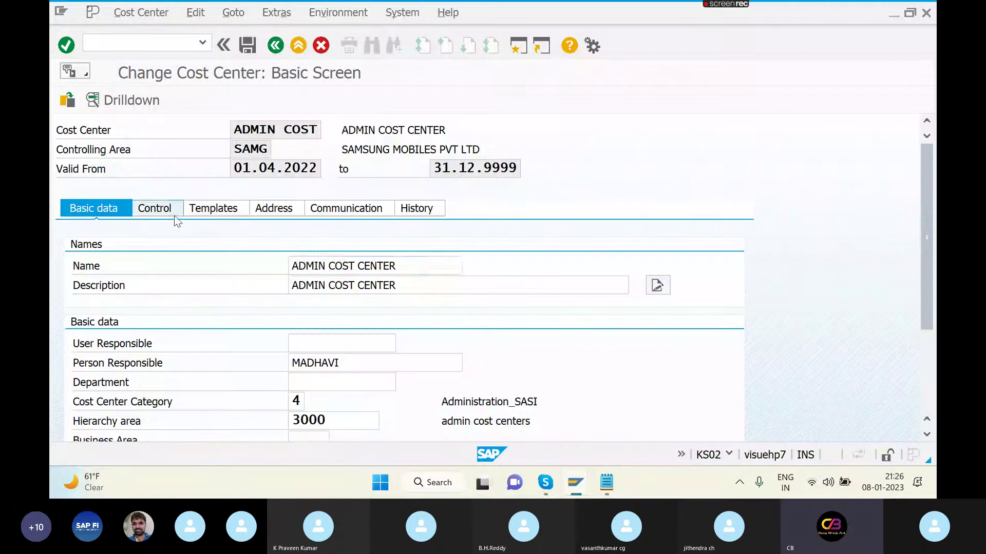
# - Clear all primary, secondary, revenue and commitment-update locks on ADMIN COST and save it
pyautogui.click(175, 216)
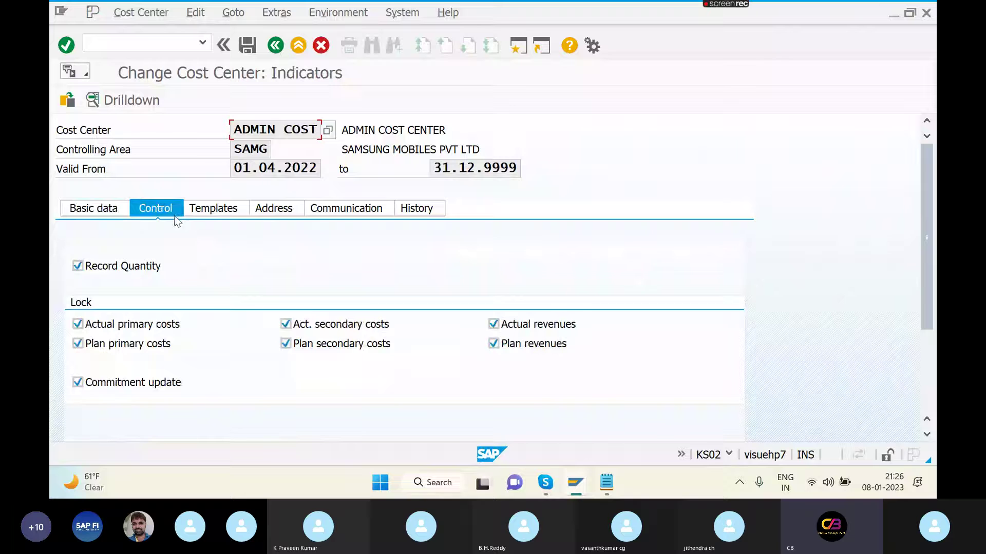
pyautogui.click(78, 325)
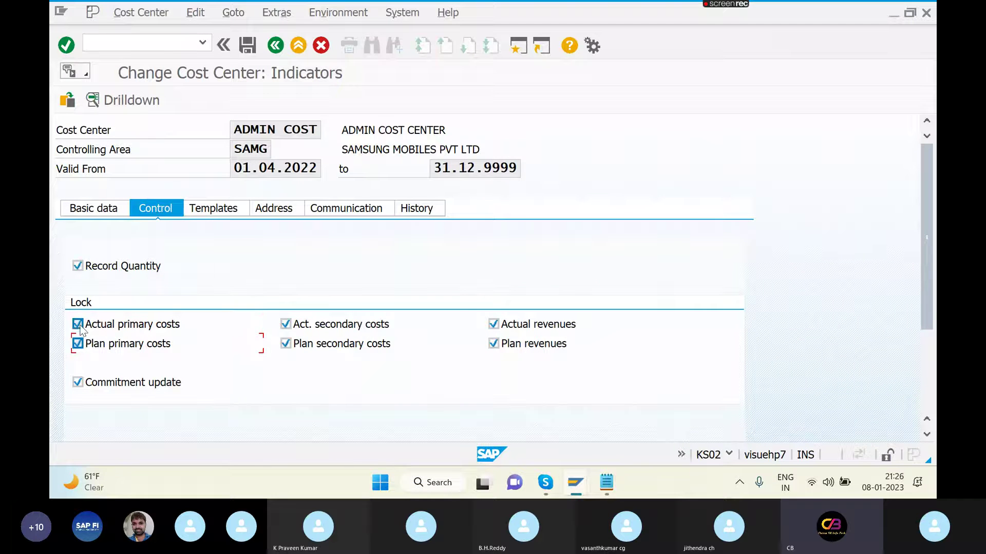
pyautogui.click(78, 324)
pyautogui.click(78, 344)
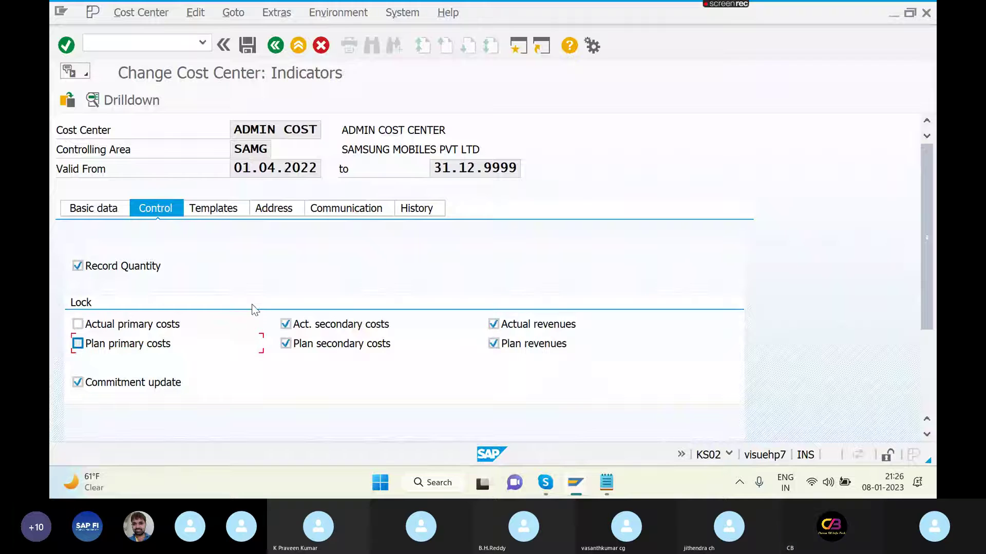
pyautogui.click(286, 325)
pyautogui.click(286, 343)
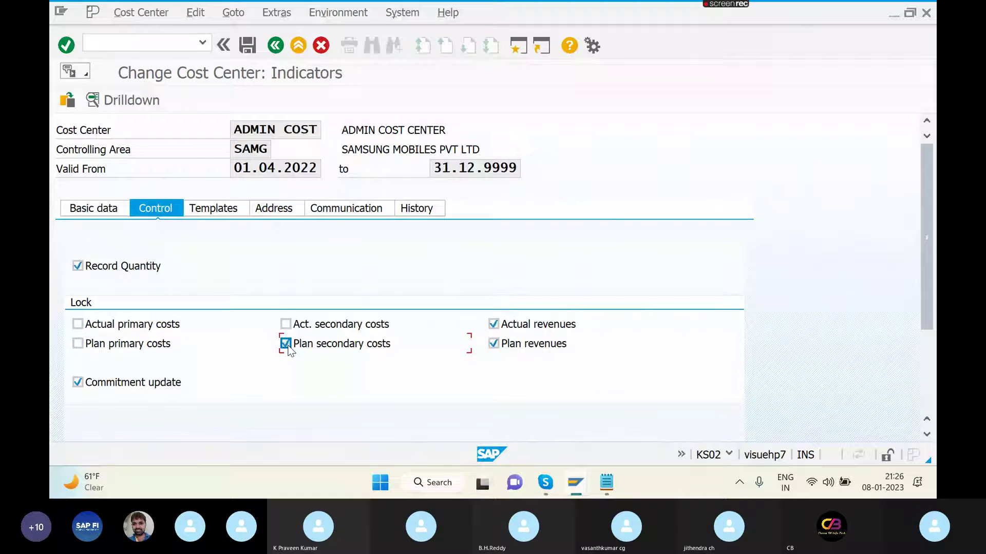
pyautogui.click(494, 326)
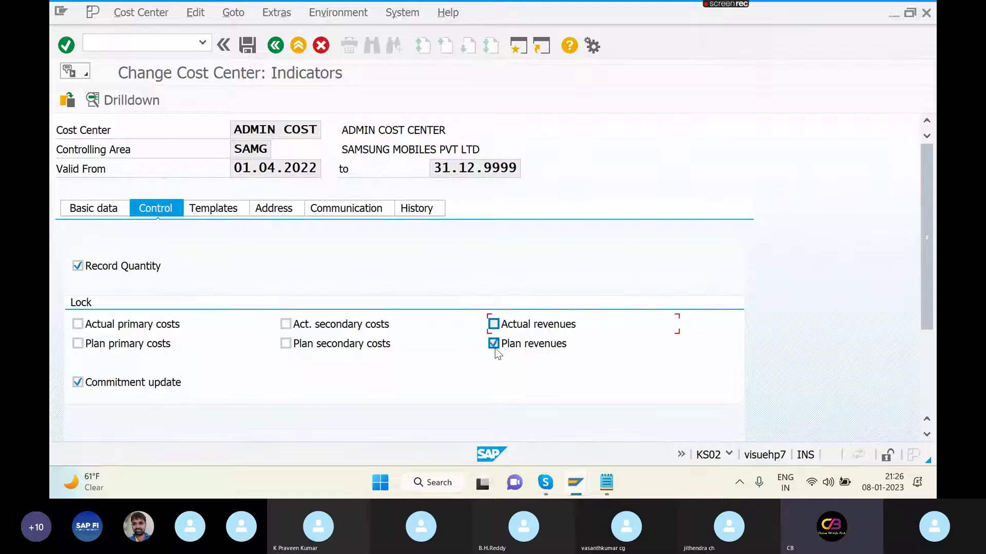
pyautogui.click(494, 344)
pyautogui.click(77, 382)
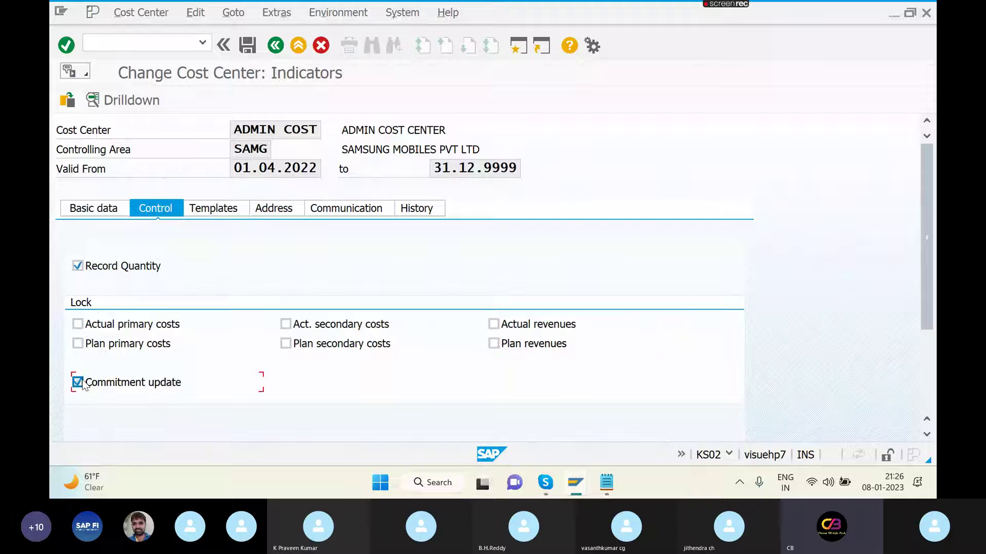
pyautogui.click(248, 44)
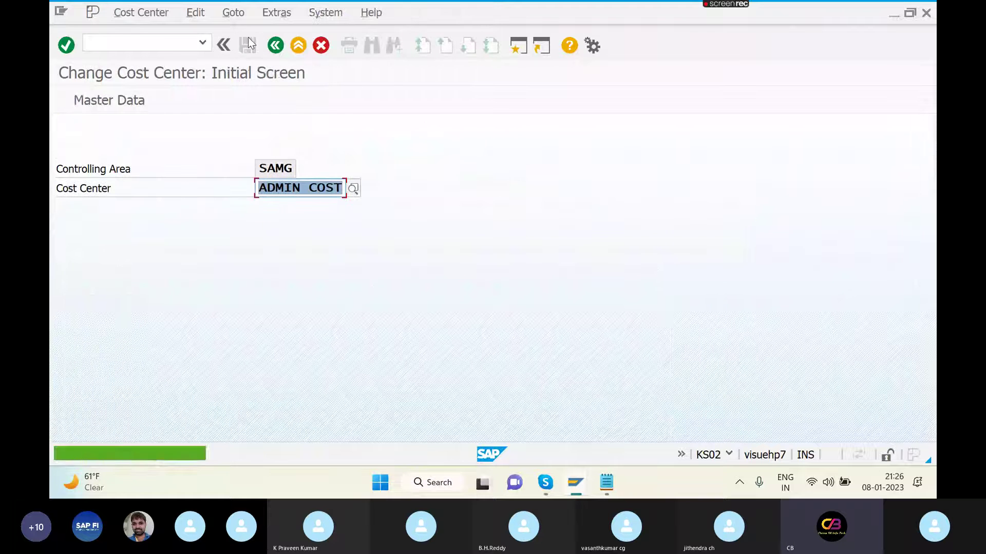
pyautogui.hotkey('alt', 'Tab')
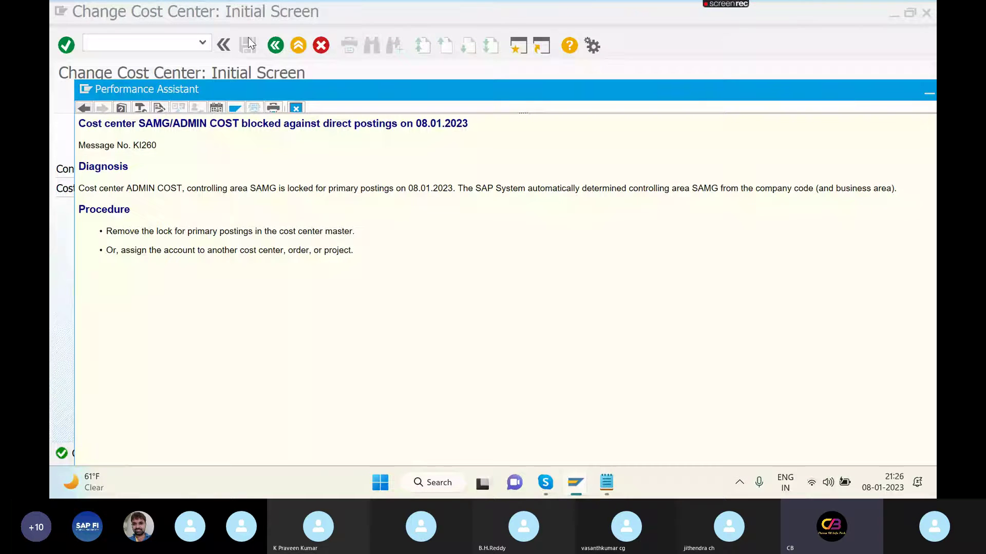
pyautogui.hotkey('alt', 'Tab')
# - Exit the cost center and restart FB50 with an empty G/L account document
pyautogui.press('F3')
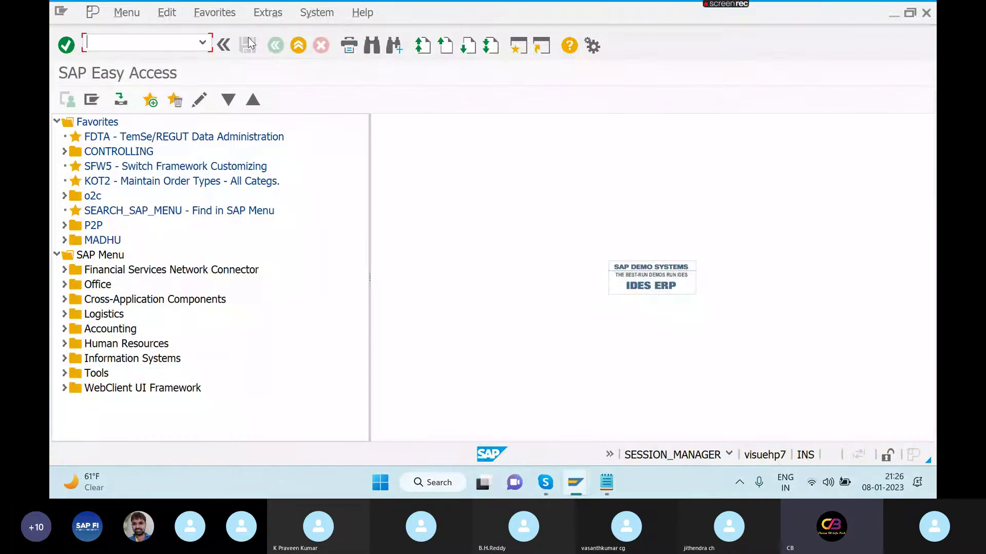
pyautogui.hotkey('alt', 'Tab')
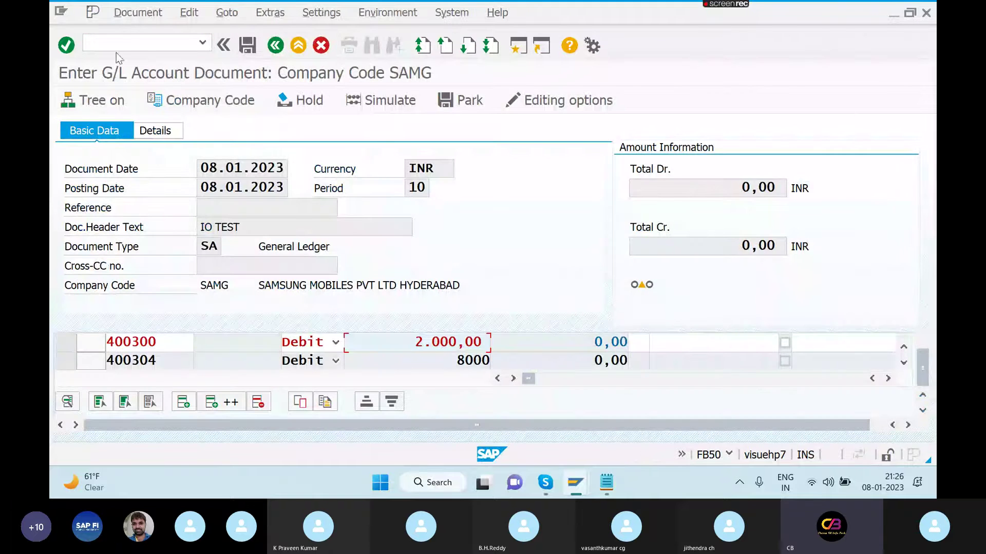
pyautogui.click(121, 40)
pyautogui.write('/')
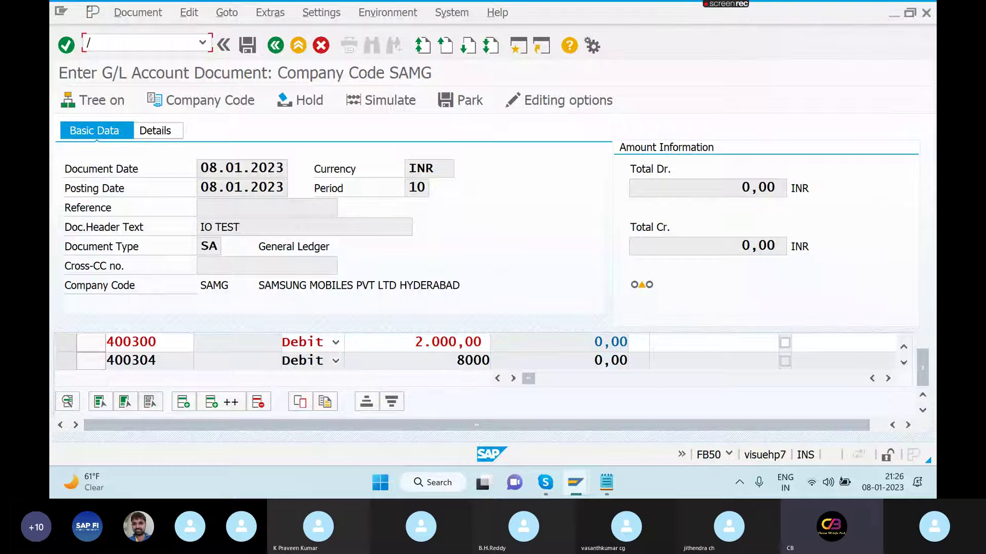
pyautogui.write('NFB50')
pyautogui.press('Return')
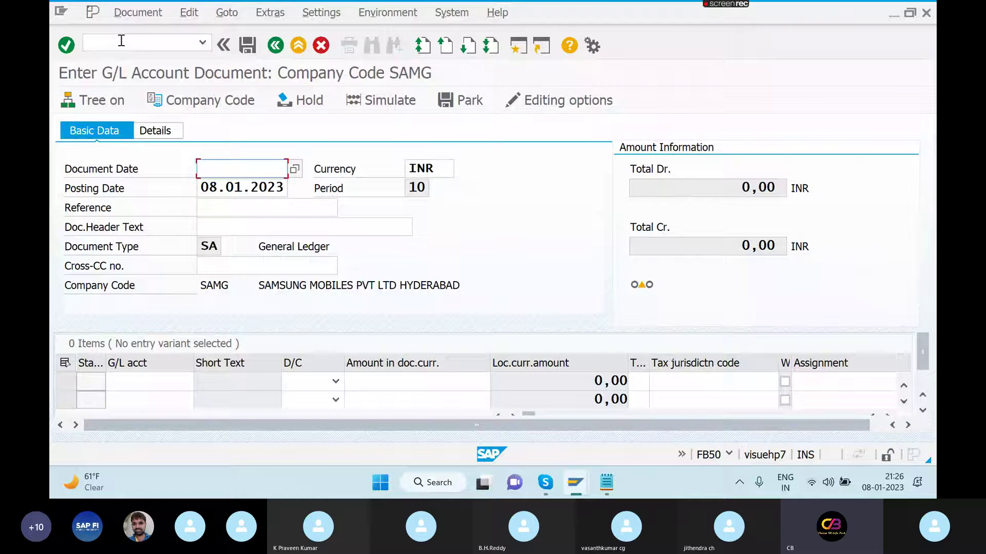
# - Enter document date 08.01.2023 and header text IO TEST
pyautogui.press('Down')
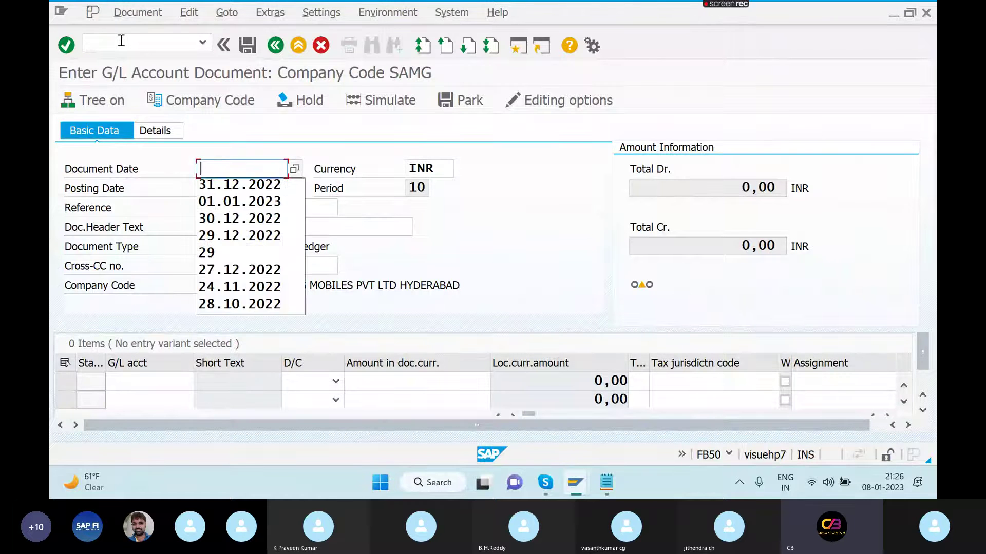
pyautogui.write('0')
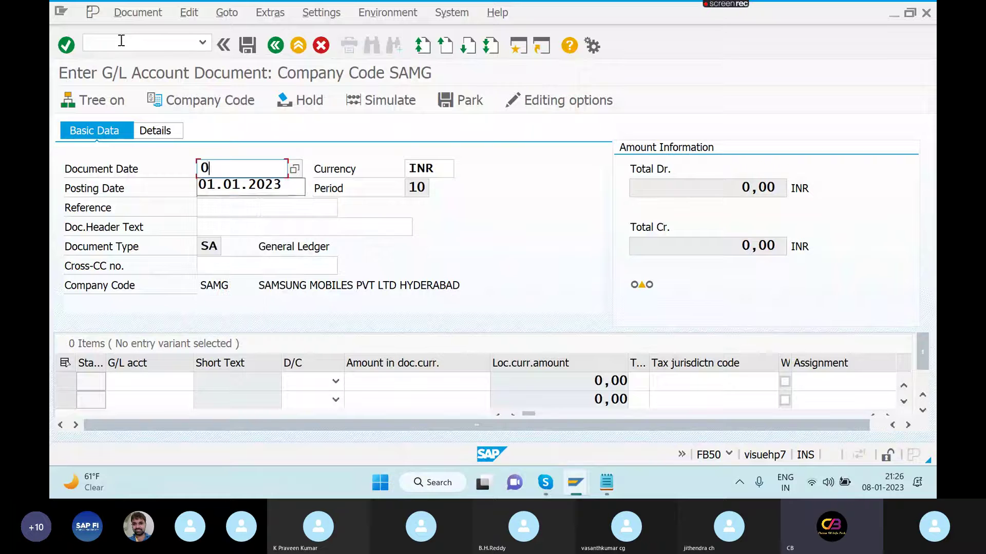
pyautogui.write('8.01.2023')
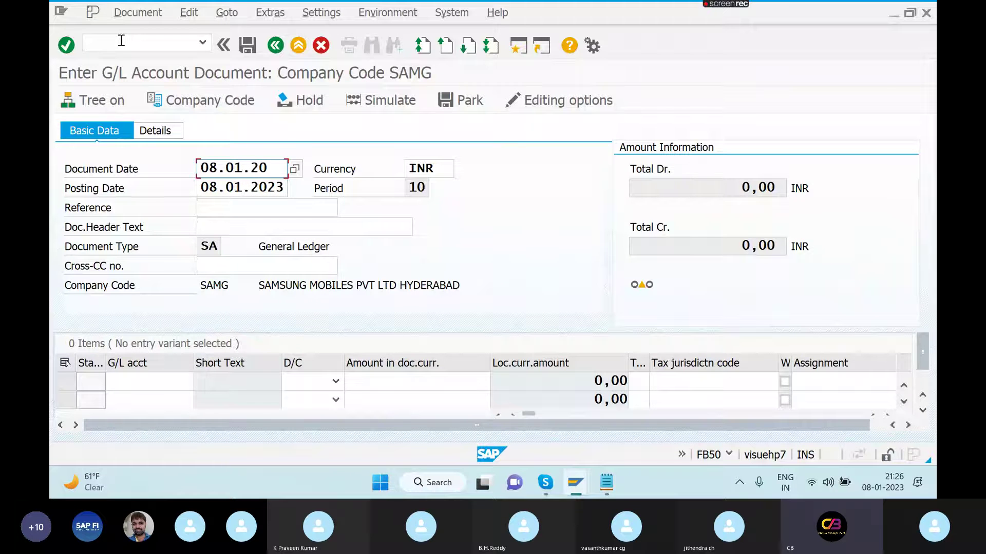
pyautogui.click(223, 227)
pyautogui.write('IO T')
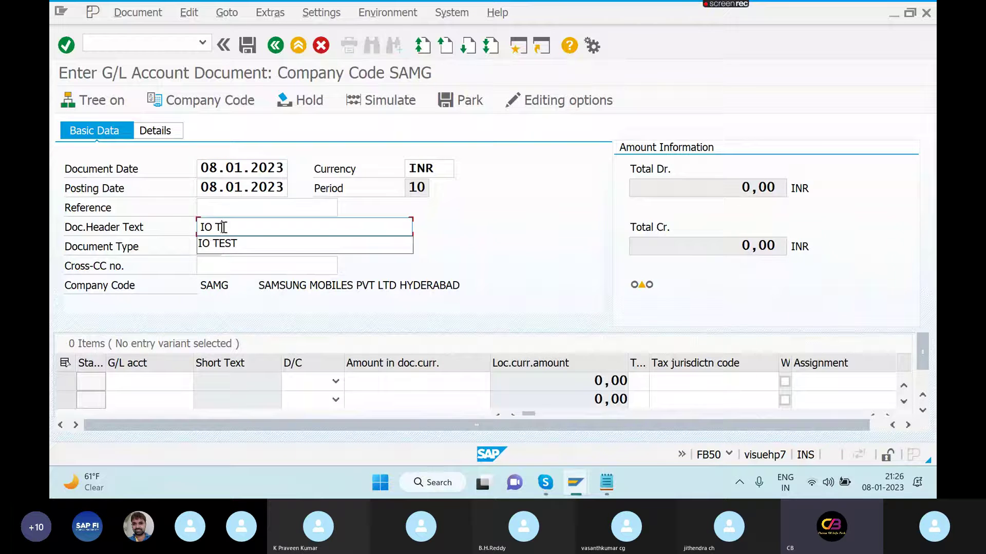
pyautogui.write('EST')
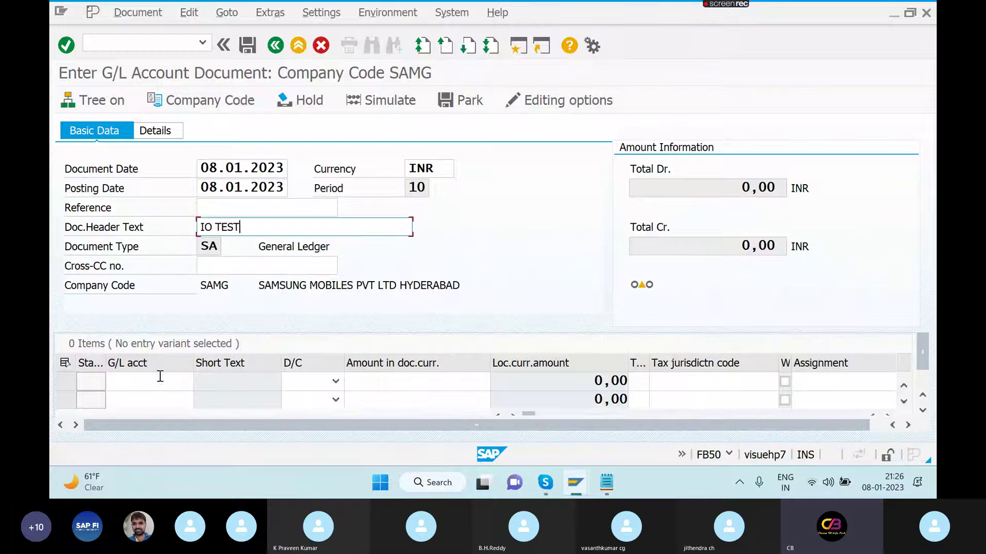
# - Add a first line debiting G/L account 400300 with 2000
pyautogui.click(160, 379)
pyautogui.click(160, 377)
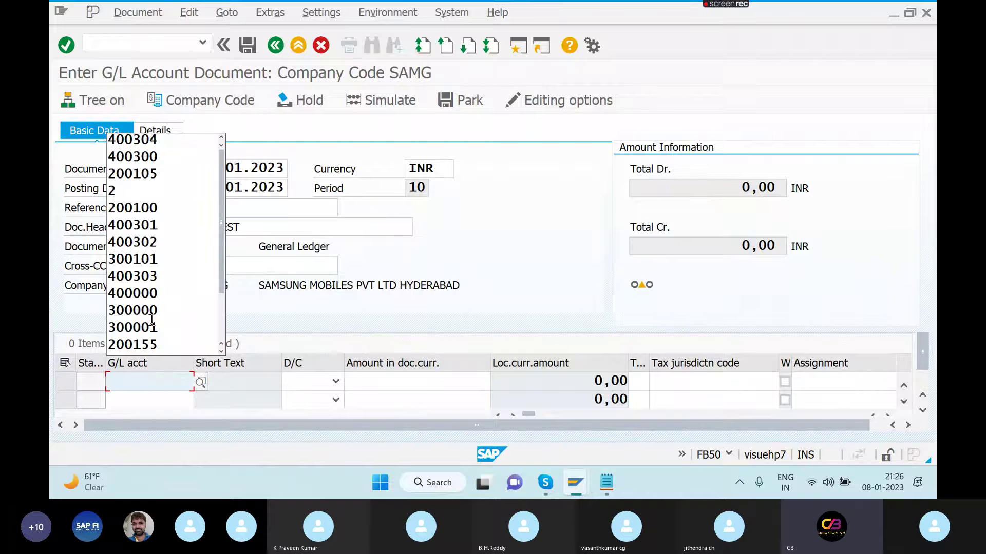
pyautogui.click(143, 157)
pyautogui.press('Tab')
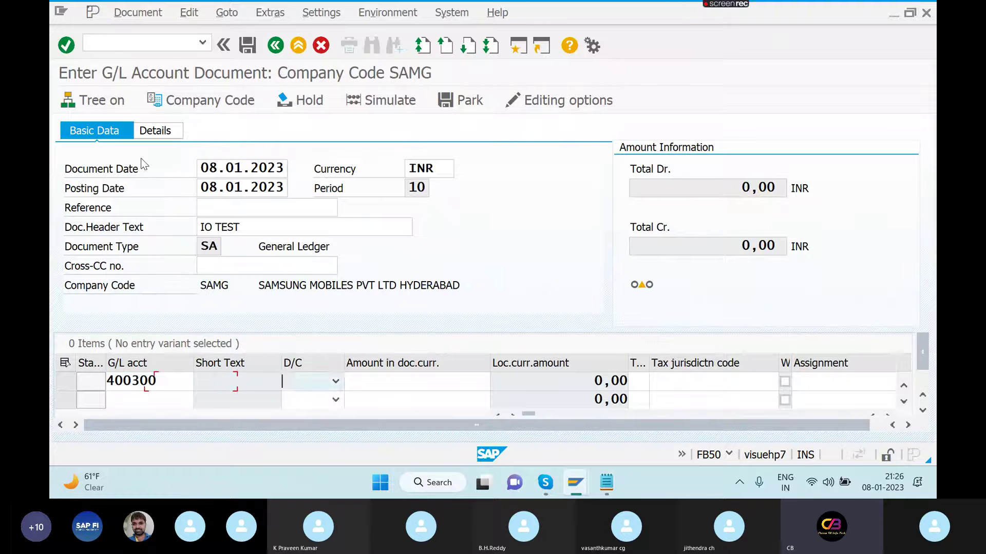
pyautogui.press('Tab')
pyautogui.click(335, 381)
pyautogui.click(297, 413)
pyautogui.click(376, 381)
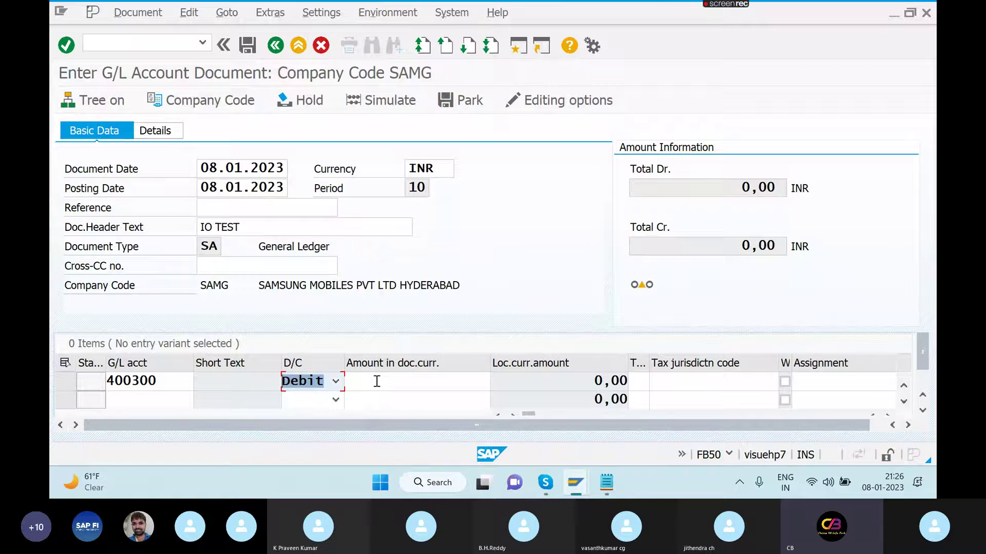
pyautogui.write('2000')
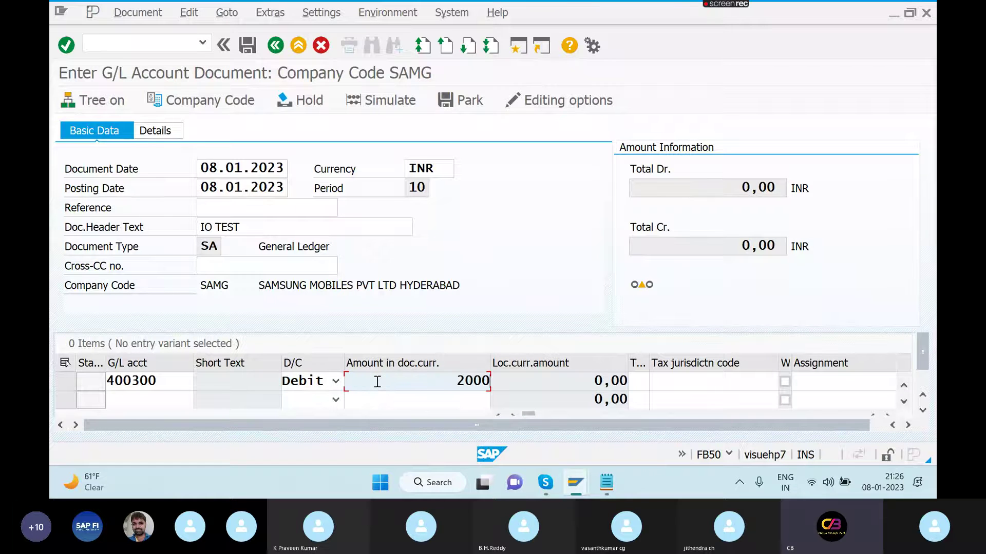
# - Add a second line debiting G/L account 400304 with 8000
pyautogui.click(183, 394)
pyautogui.write('400304')
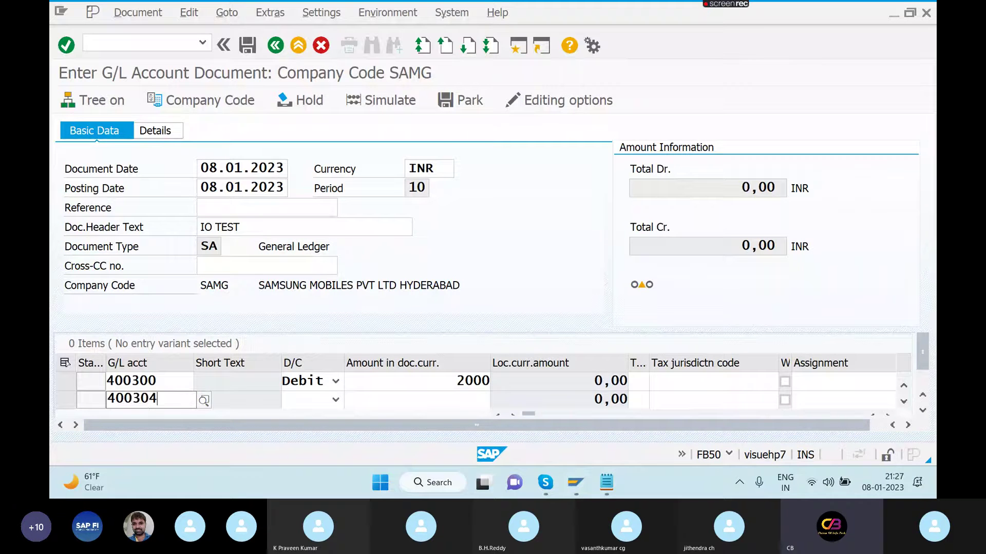
pyautogui.click(335, 399)
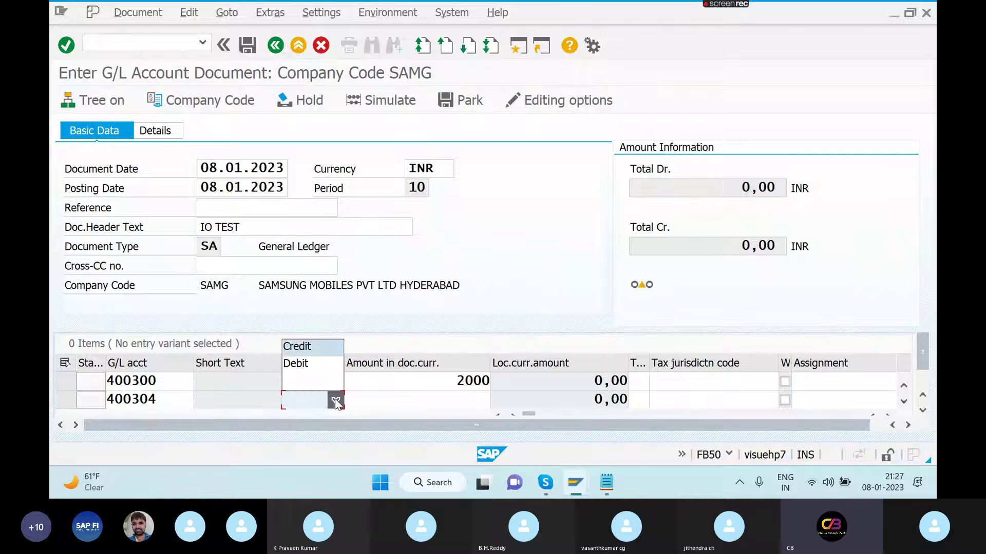
pyautogui.click(825, 216)
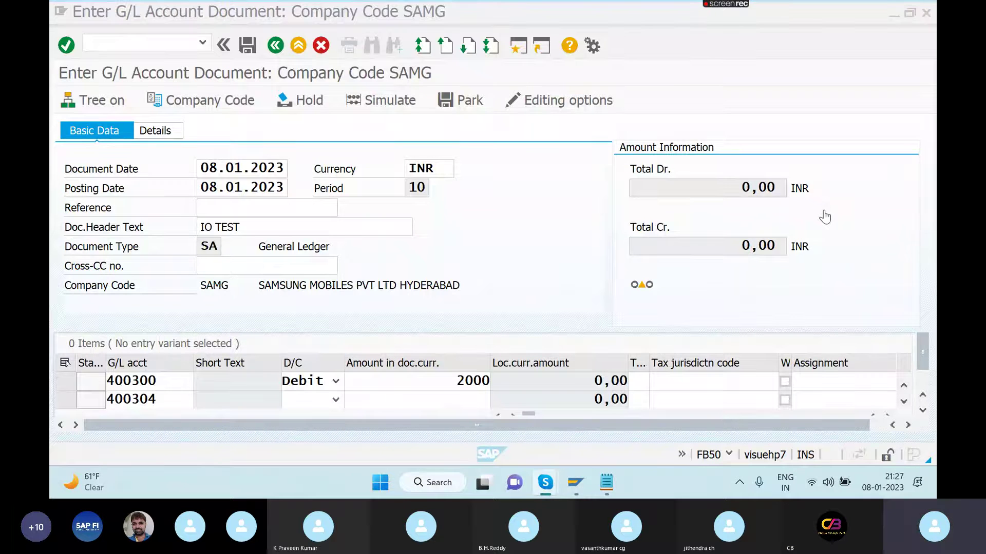
pyautogui.click(336, 401)
pyautogui.click(335, 401)
pyautogui.click(310, 367)
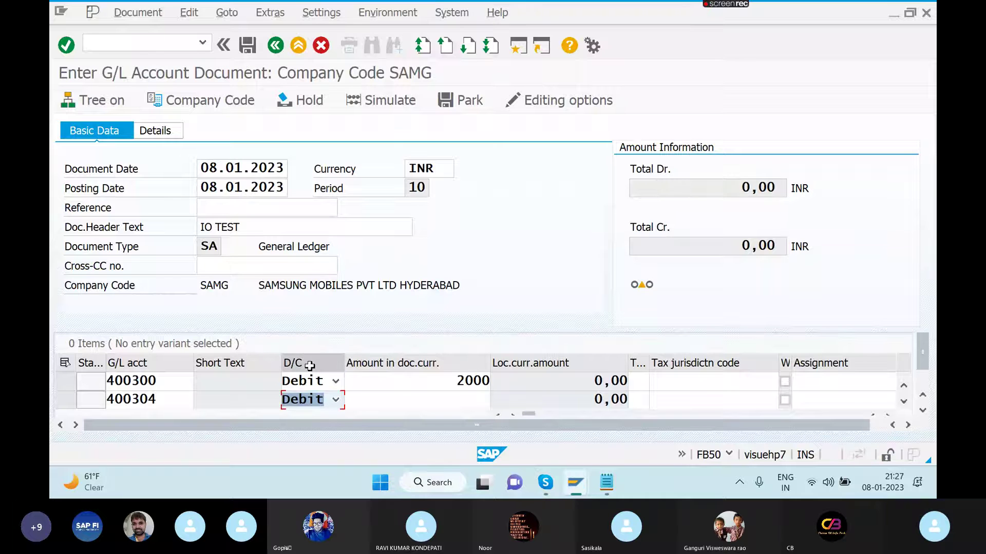
pyautogui.click(458, 400)
pyautogui.write('8000')
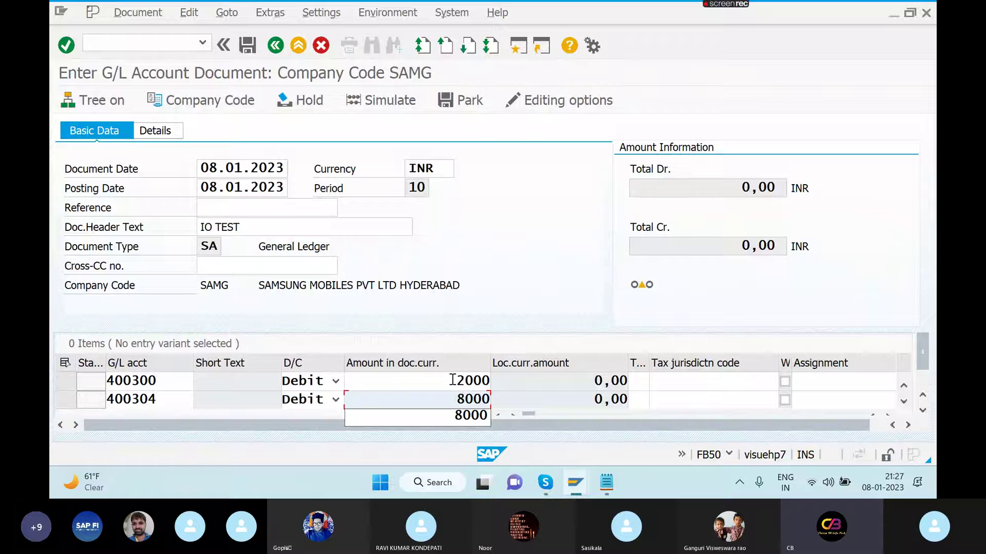
# - Give the two debit lines the texts RENT and STATIONARY
pyautogui.click(452, 380)
pyautogui.press('Tab')
pyautogui.press('Tab')
pyautogui.press('Tab')
pyautogui.press('Tab')
pyautogui.press('Tab')
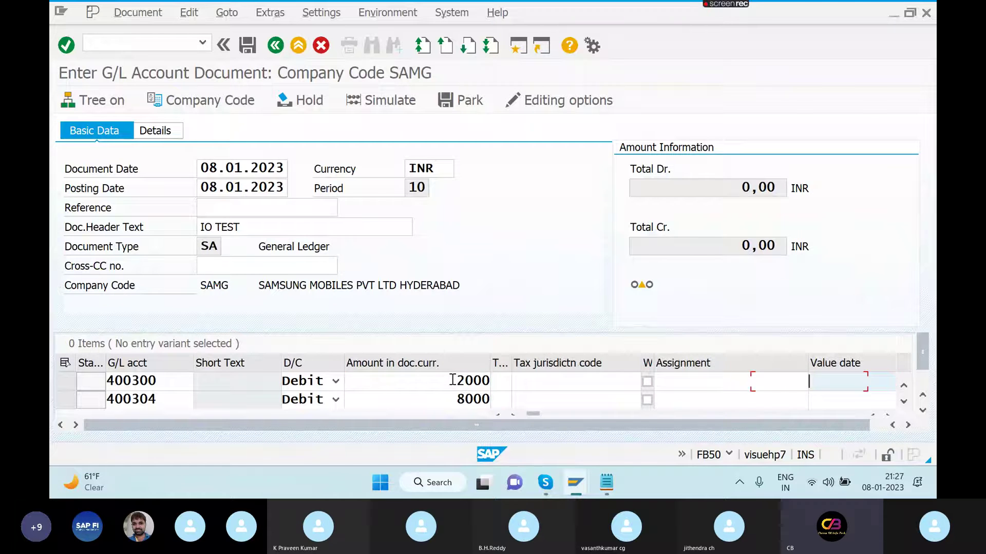
pyautogui.press('Tab')
pyautogui.press('Tab')
pyautogui.press('Tab')
pyautogui.press('Tab')
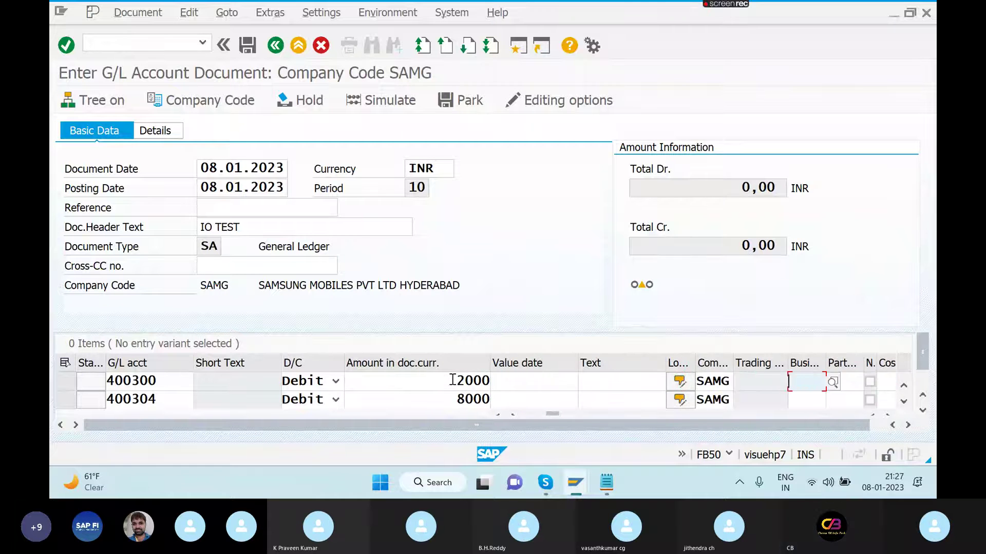
pyautogui.press('Tab')
pyautogui.press('Tab')
pyautogui.press('Tab')
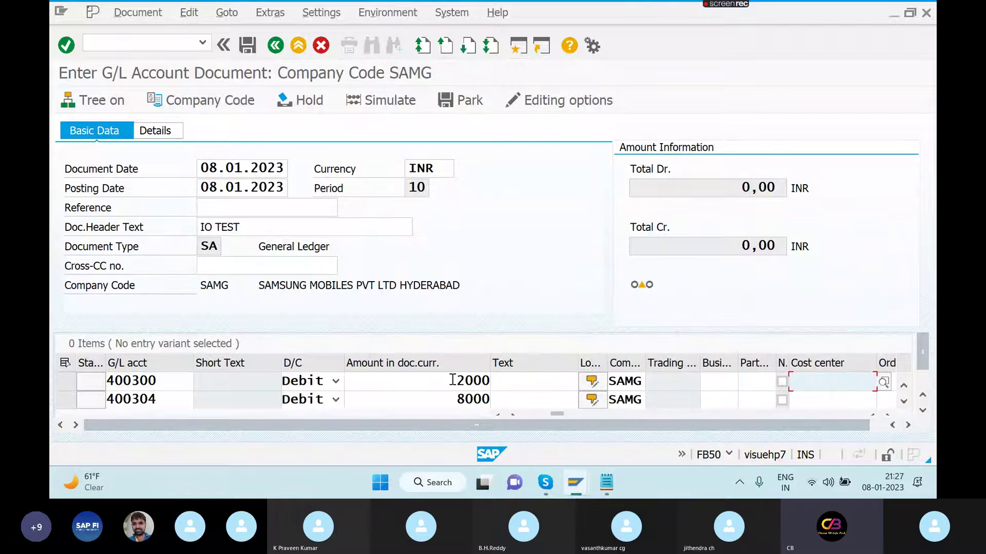
pyautogui.click(523, 387)
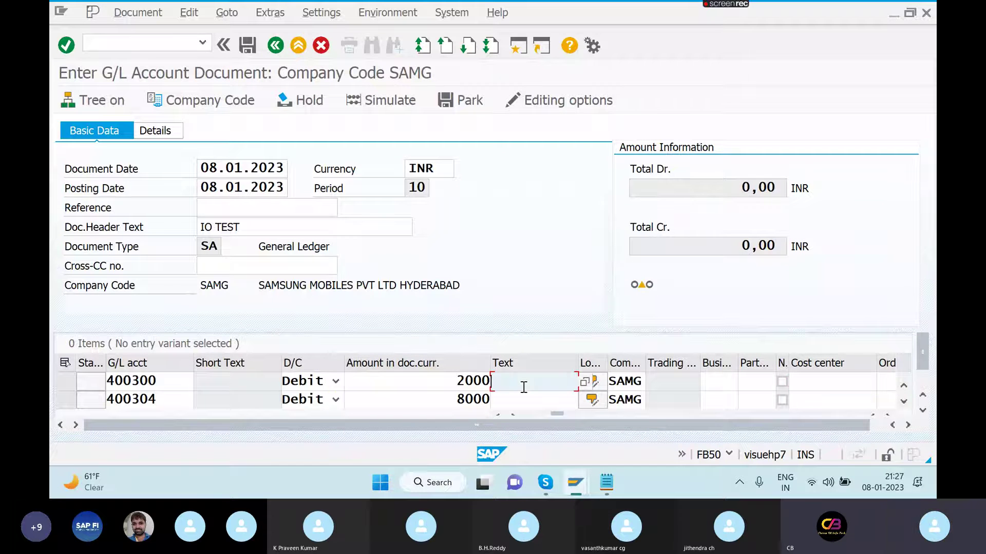
pyautogui.write('RENT')
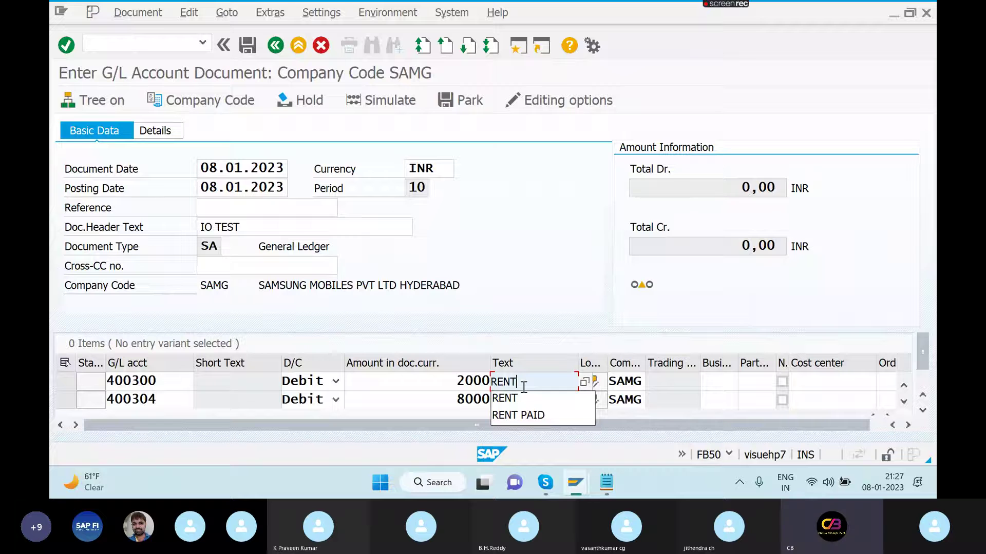
pyautogui.click(525, 398)
pyautogui.click(525, 399)
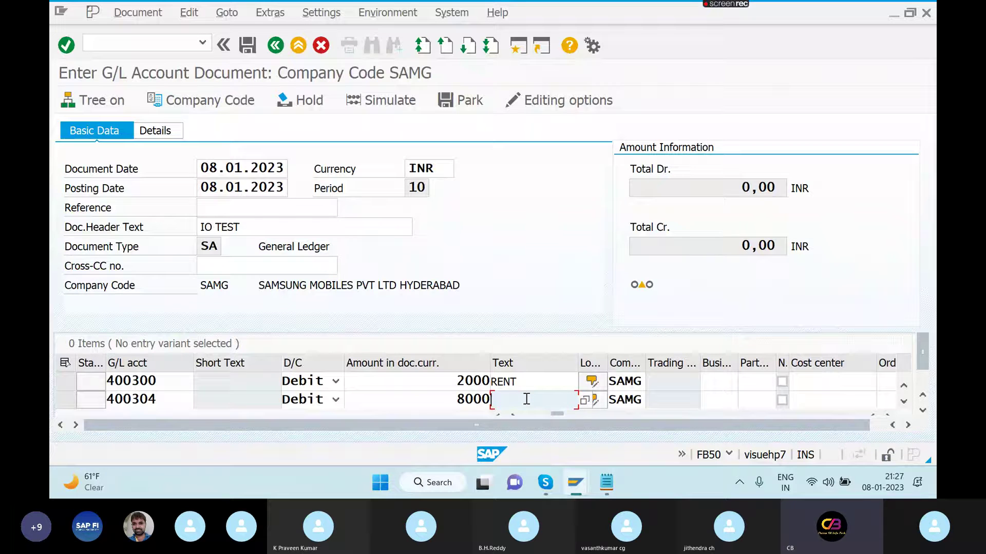
pyautogui.write('STATIONARY')
# - Assign cost center 3000 to the rent line and 6000 to the stationary line
pyautogui.click(818, 381)
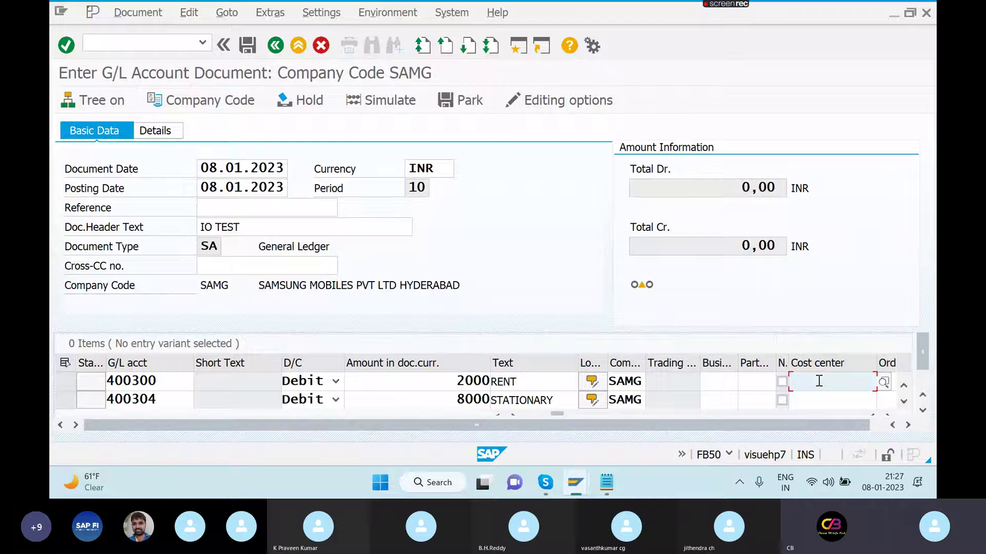
pyautogui.write('3000')
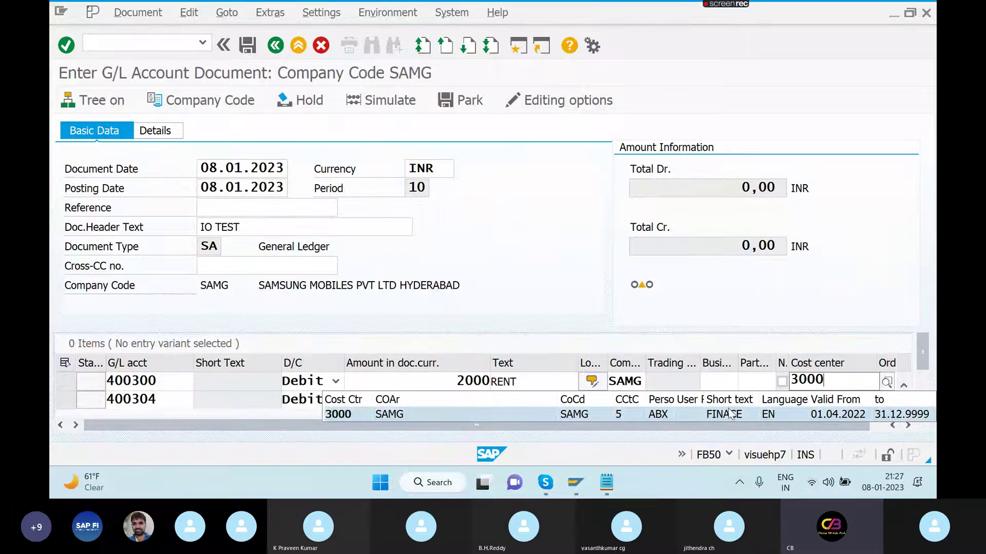
pyautogui.click(740, 413)
pyautogui.click(824, 398)
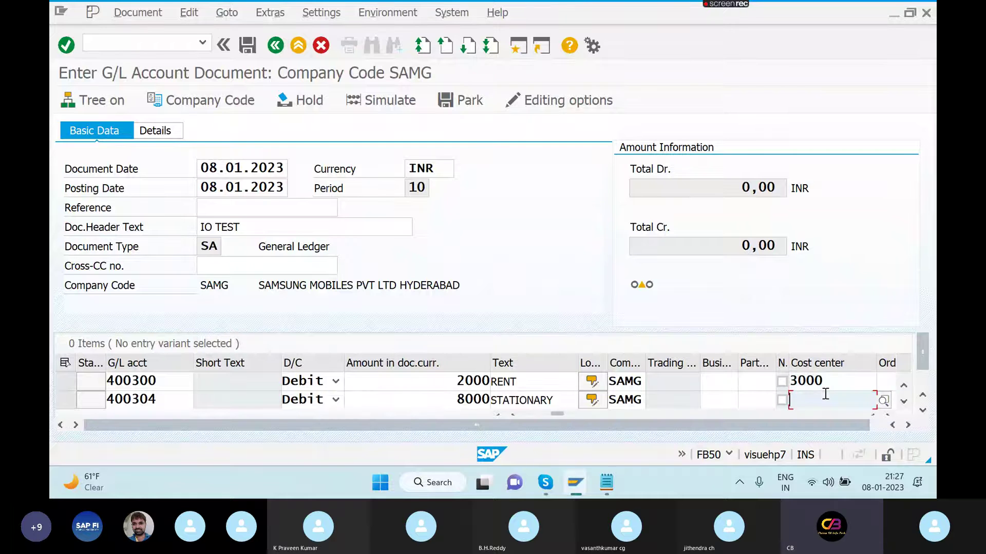
pyautogui.write('6000')
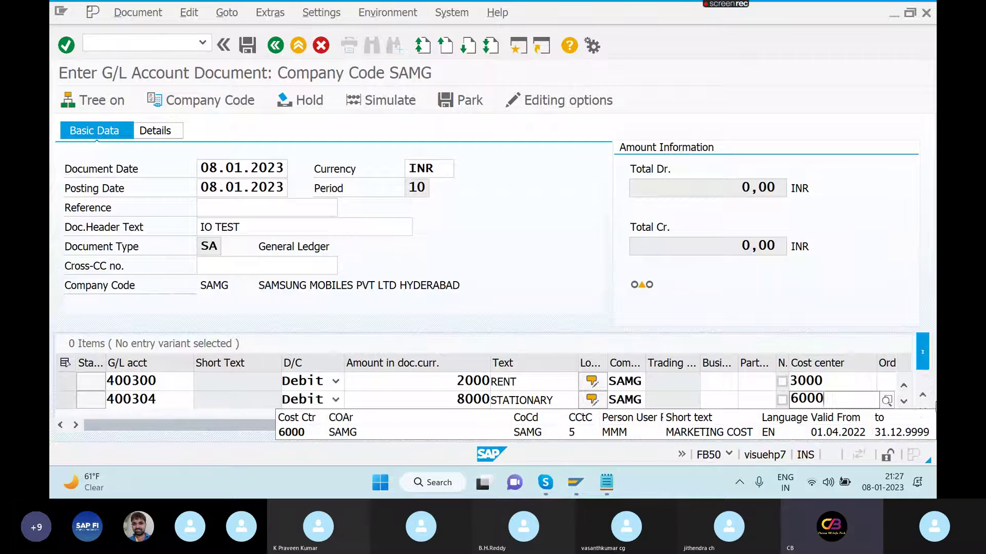
pyautogui.press('Return')
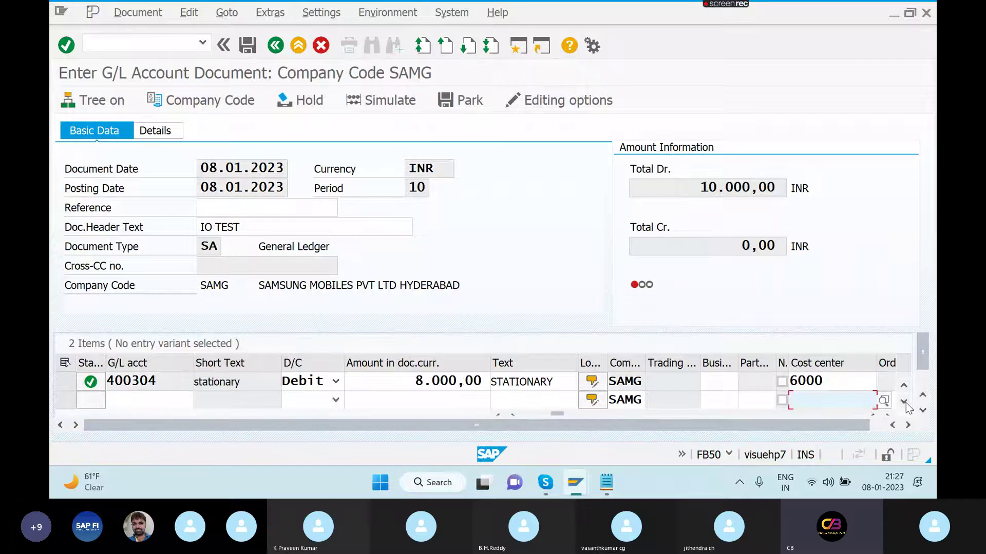
# - Add a 10000 credit line to account 200160 with text PETTY CASH
pyautogui.click(181, 399)
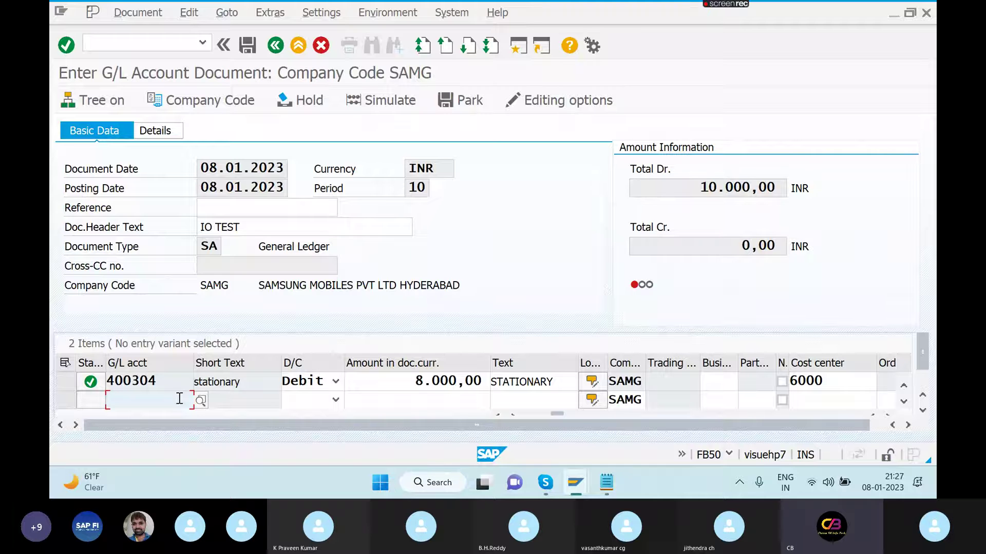
pyautogui.write('200')
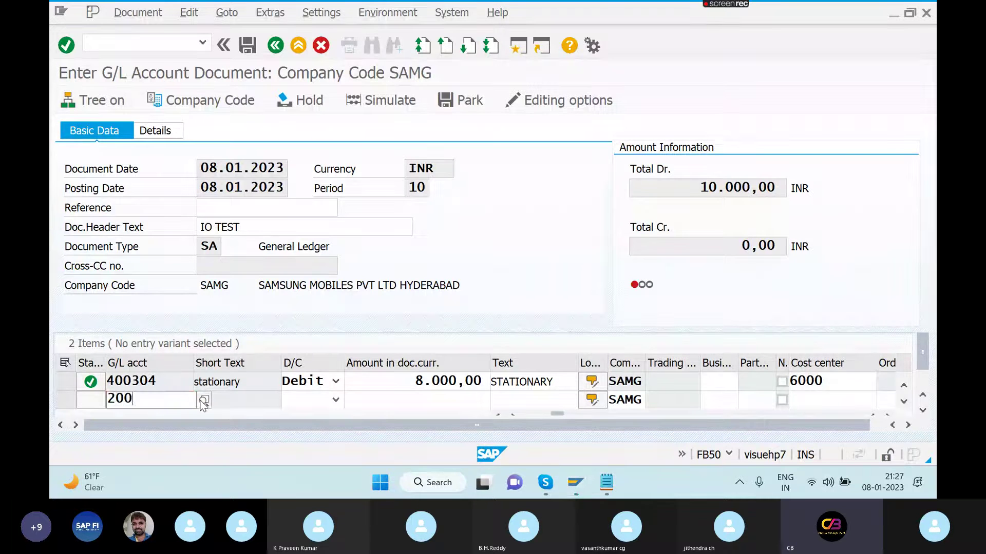
pyautogui.write('160')
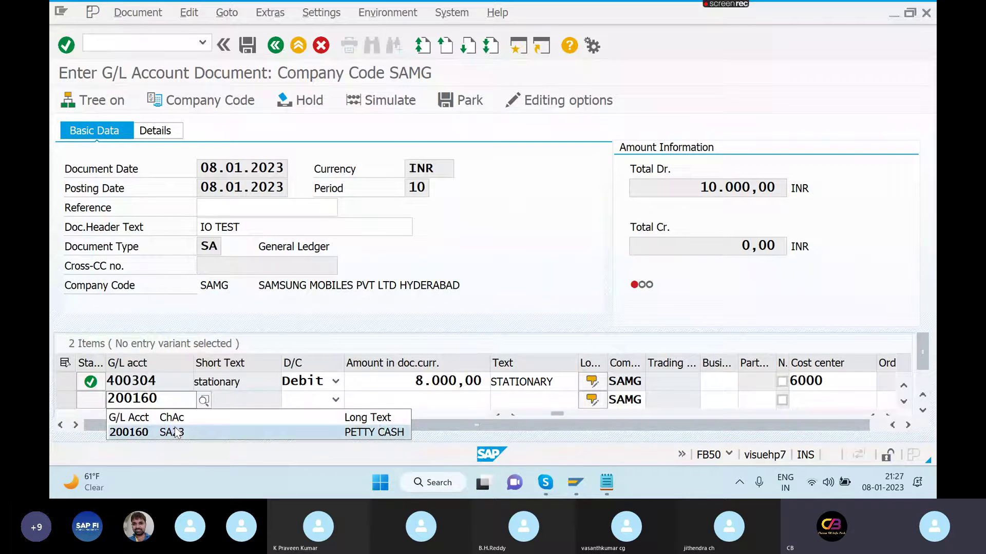
pyautogui.click(175, 432)
pyautogui.click(335, 399)
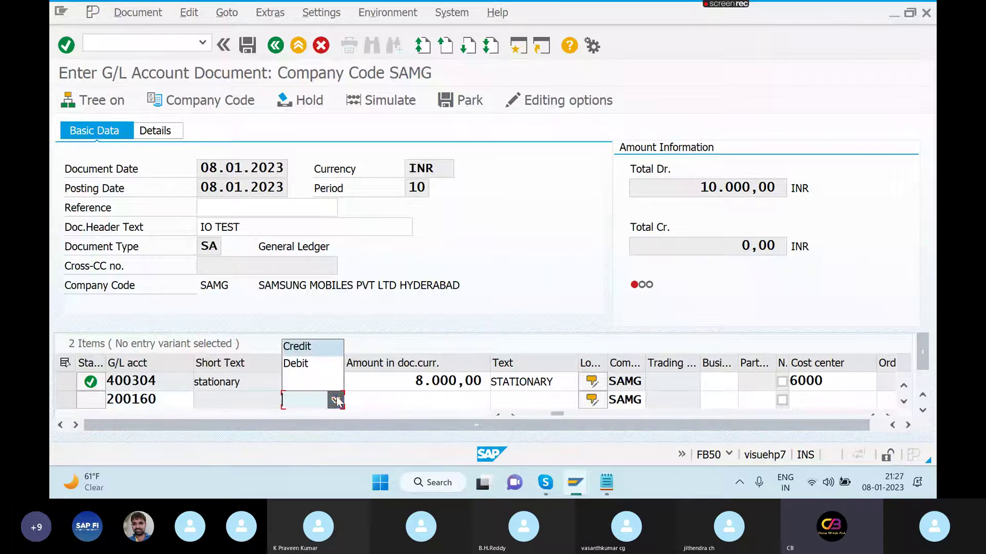
pyautogui.click(310, 352)
pyautogui.click(434, 400)
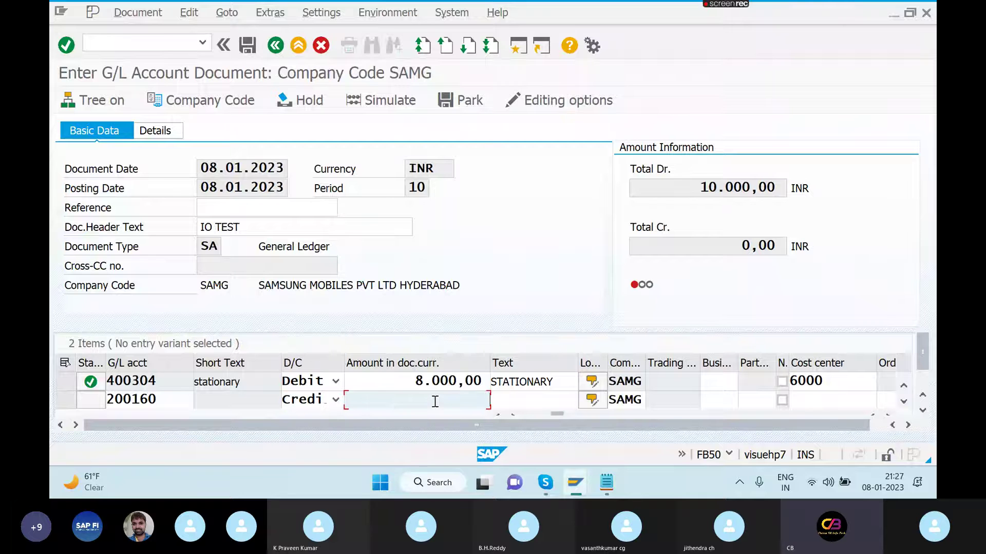
pyautogui.write('10000')
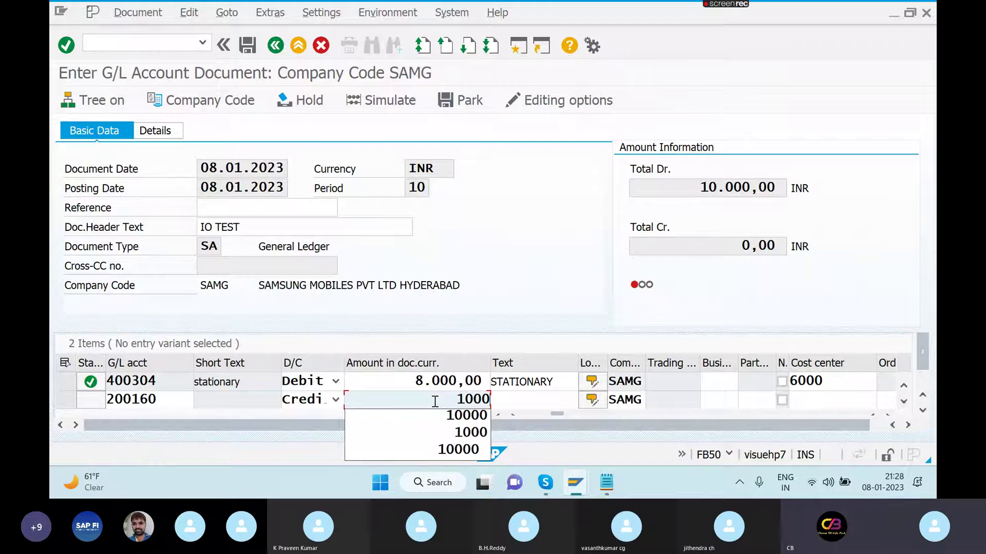
pyautogui.click(518, 401)
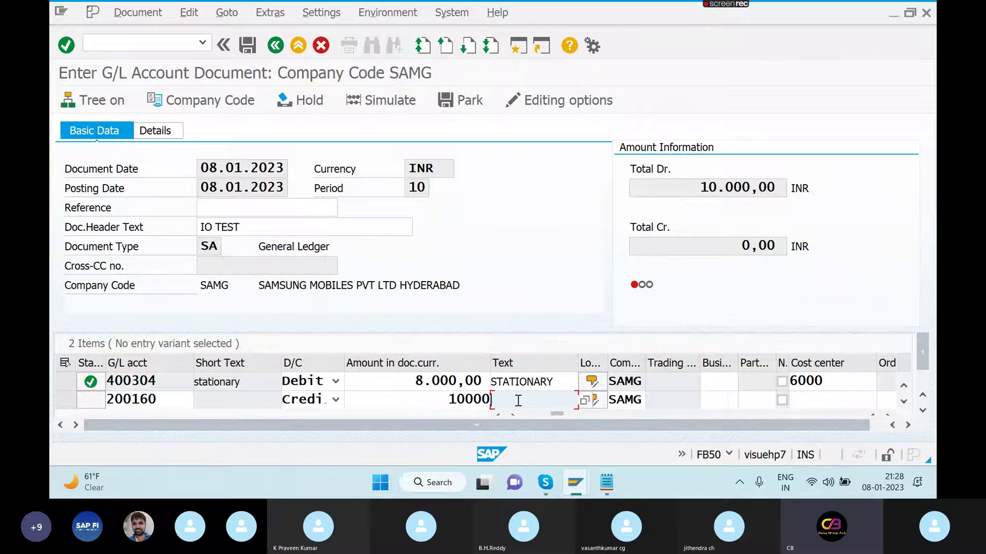
pyautogui.write('PETTY CASH')
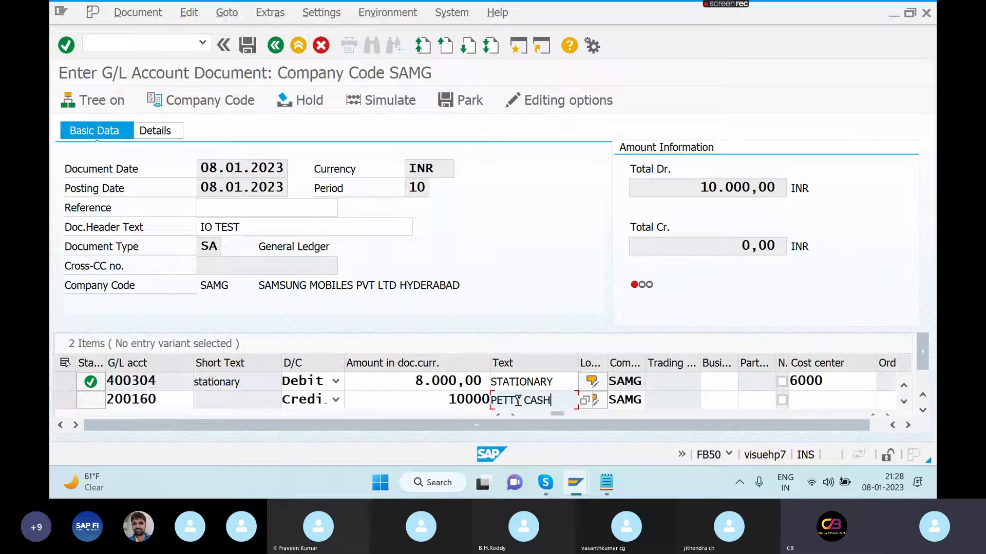
pyautogui.press('Return')
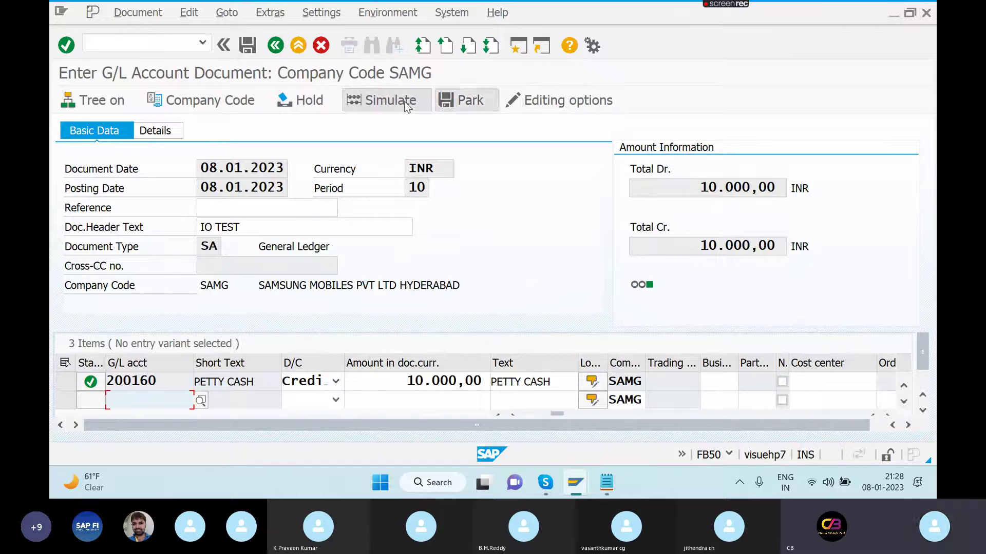
# - Simulate and post the balanced document as document 48
pyautogui.click(405, 100)
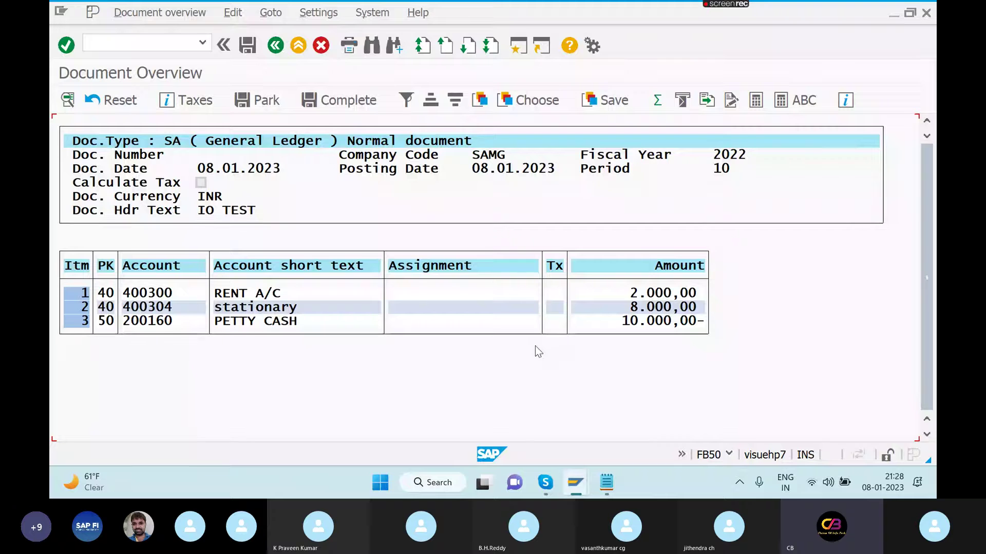
pyautogui.click(826, 220)
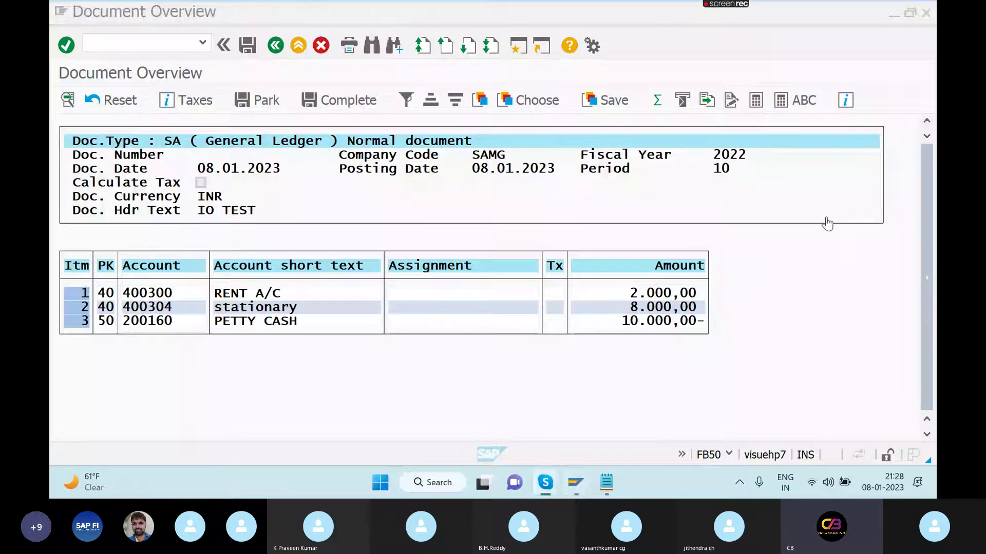
pyautogui.click(248, 46)
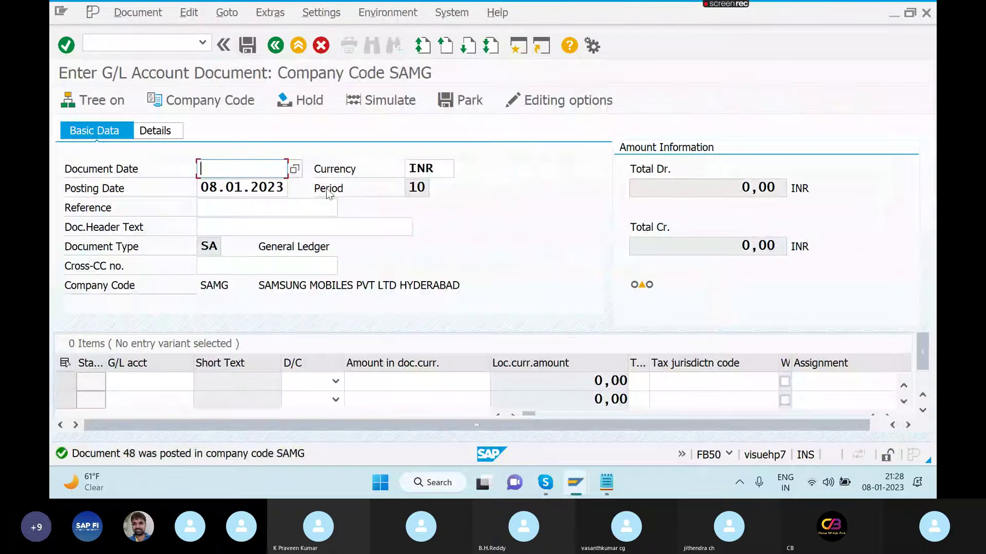
# - Display posted document 48 and open its Environment menu
pyautogui.click(139, 11)
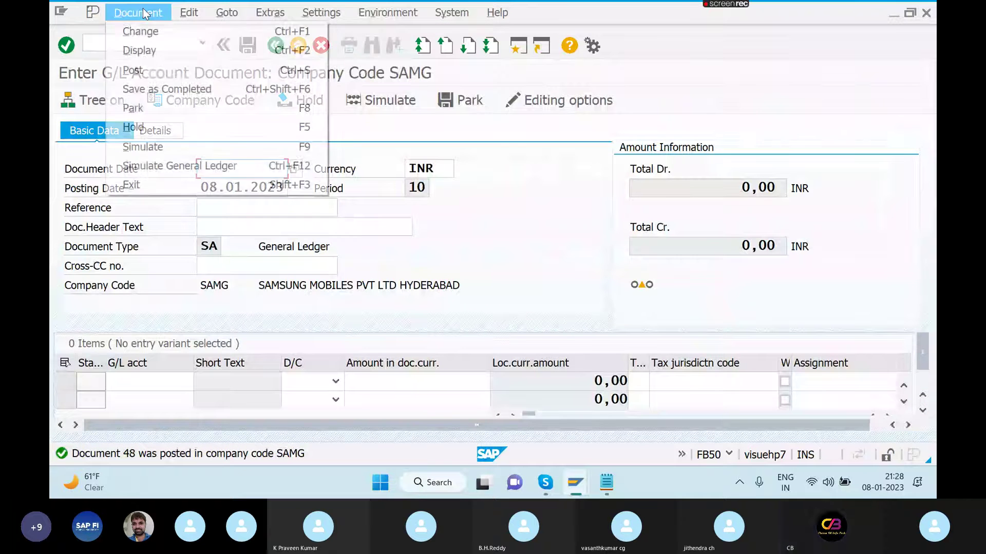
pyautogui.click(151, 51)
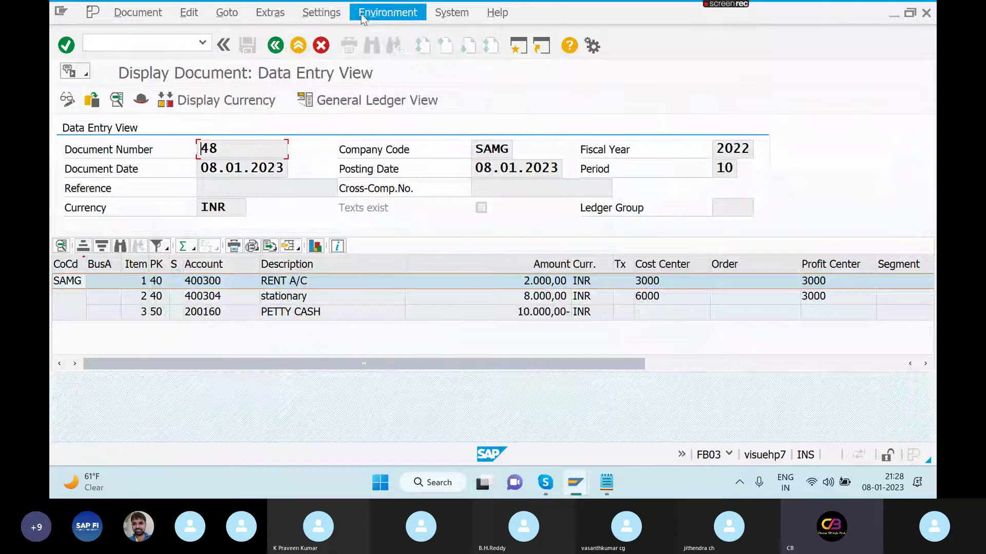
pyautogui.click(382, 13)
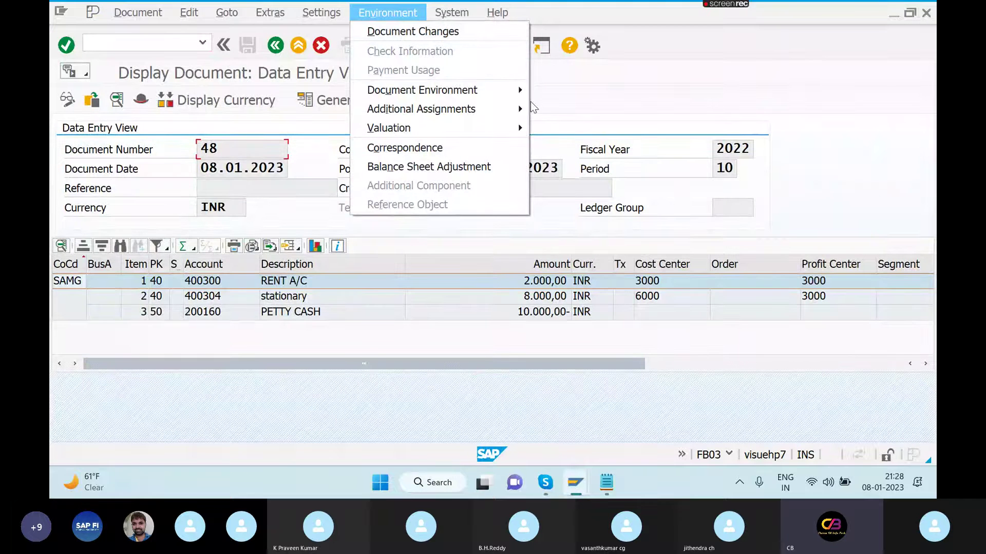
pyautogui.click(507, 96)
pyautogui.click(396, 313)
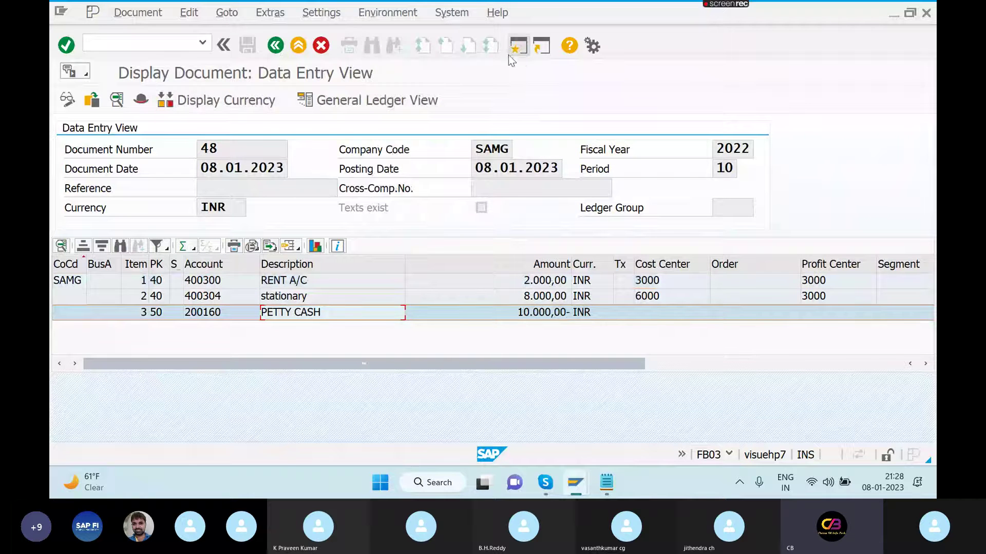
pyautogui.click(388, 12)
# - Open controlling document 1102 from document 48's linked accounting documents and expand it
pyautogui.moveTo(435, 96)
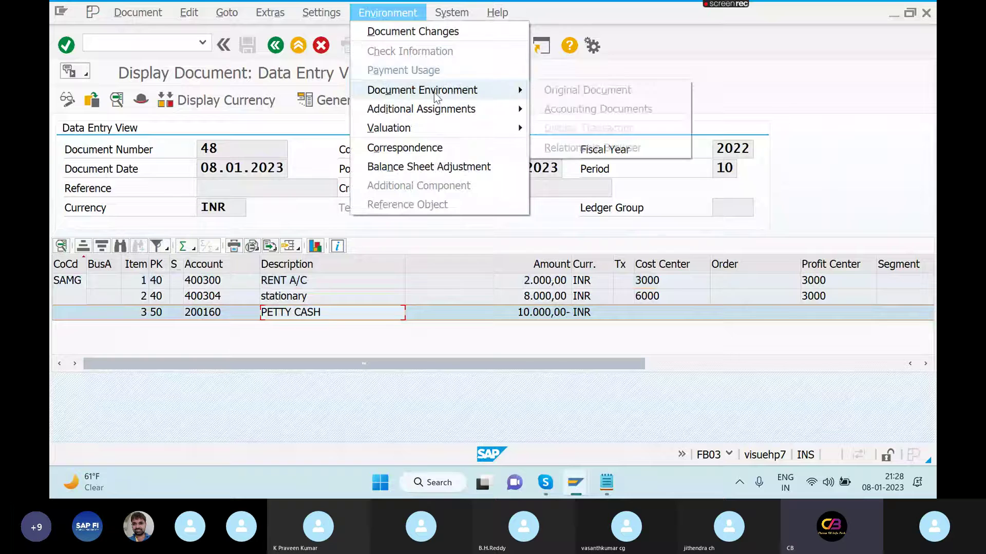
pyautogui.click(598, 109)
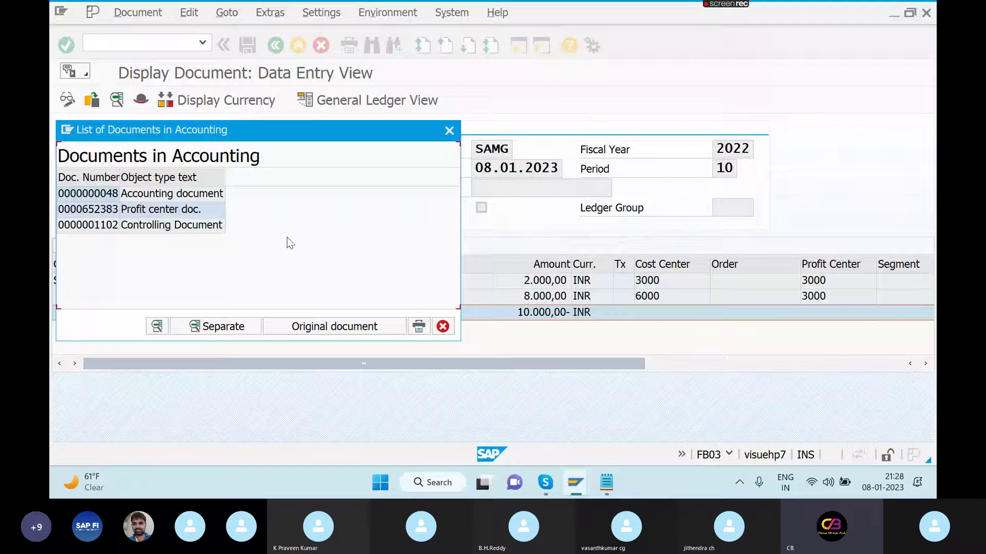
pyautogui.doubleClick(180, 232)
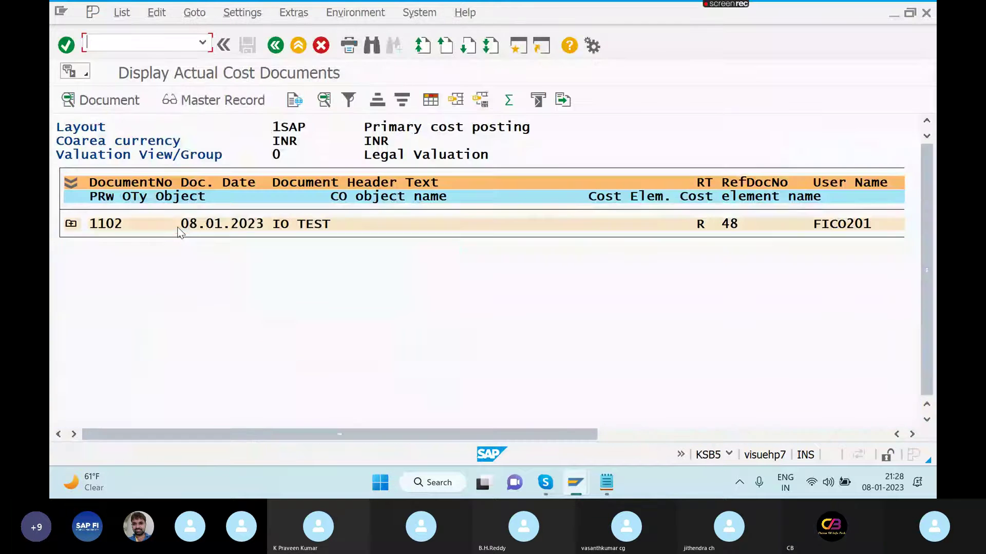
pyautogui.click(70, 224)
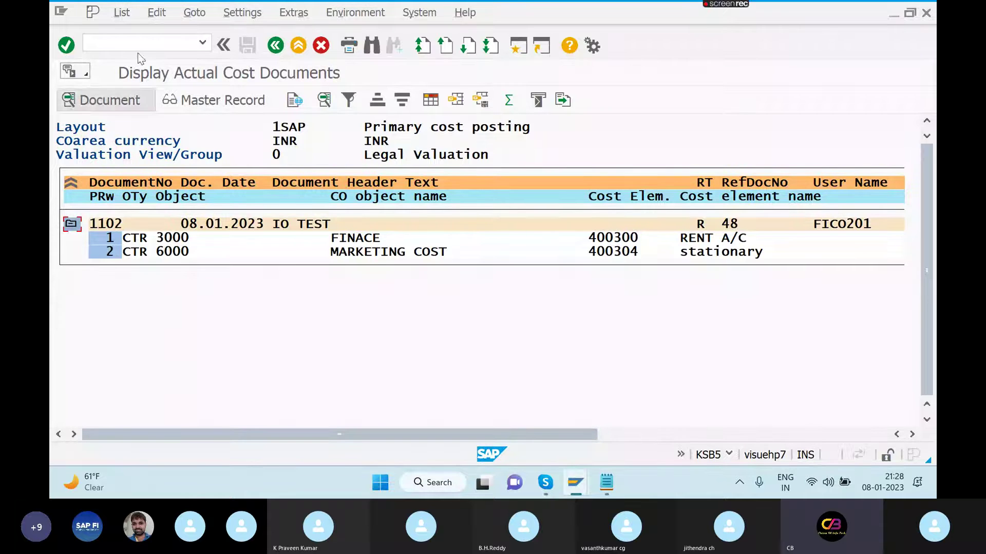
# - Review the profit center document (2.000 and 8.000 INR to profit center 3000), then close the list
pyautogui.click(150, 46)
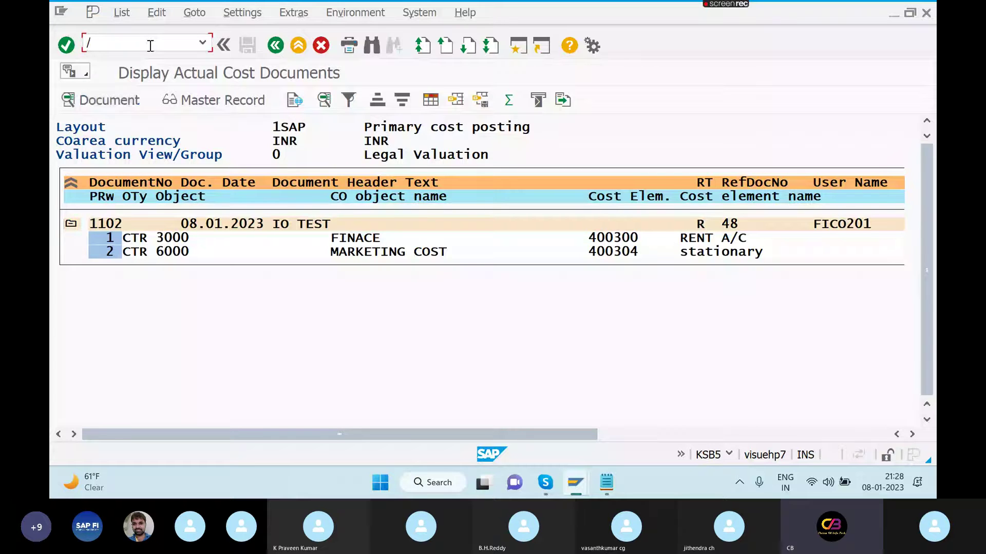
pyautogui.click(276, 45)
pyautogui.click(383, 291)
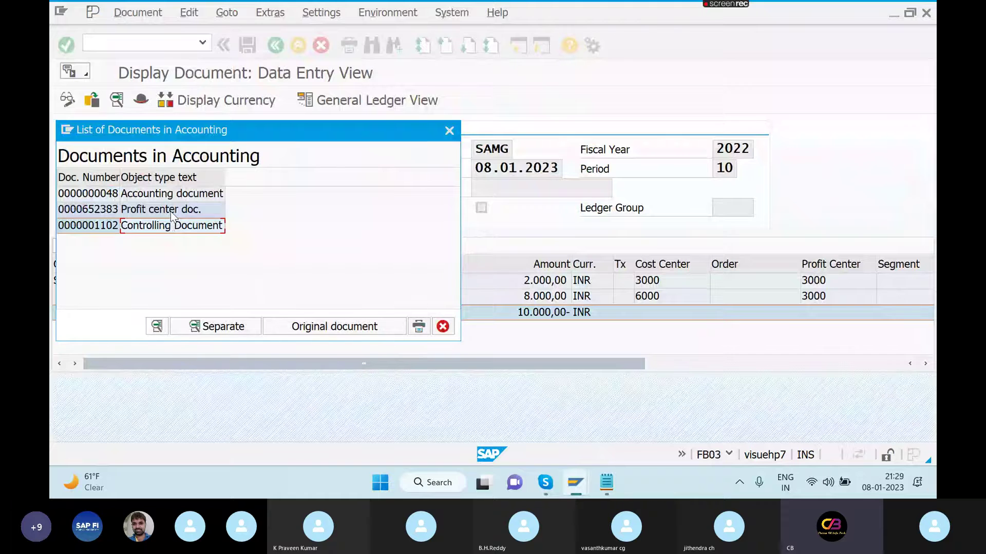
pyautogui.doubleClick(170, 212)
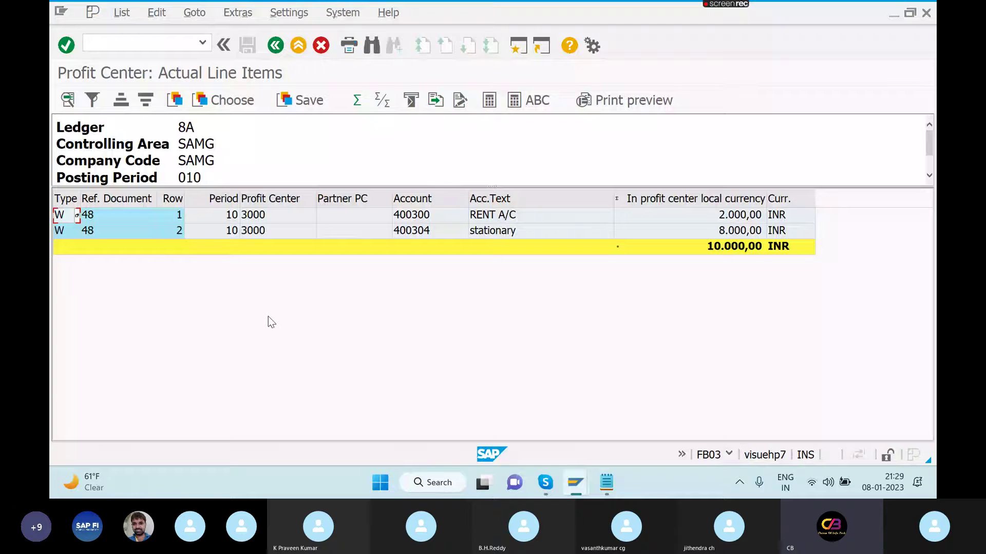
pyautogui.click(276, 46)
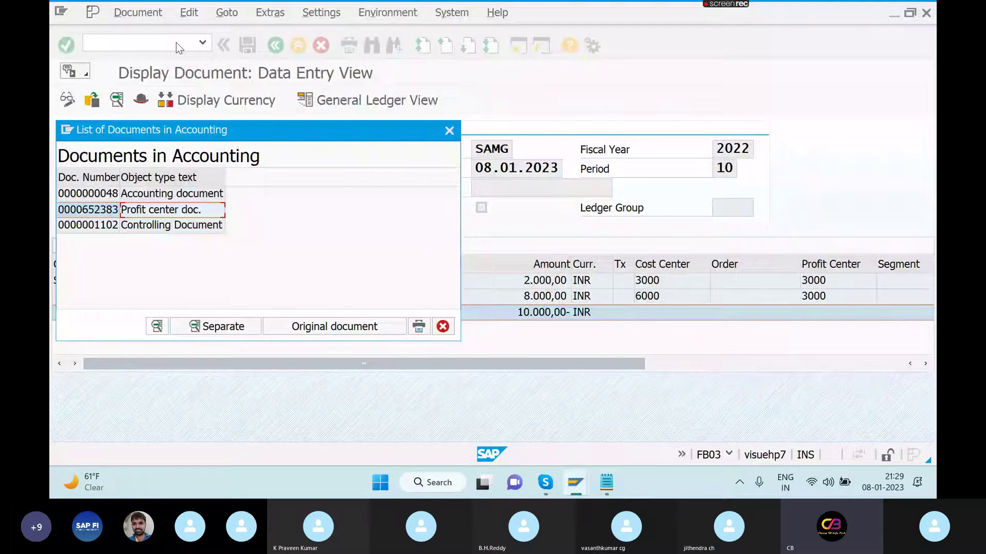
pyautogui.click(448, 129)
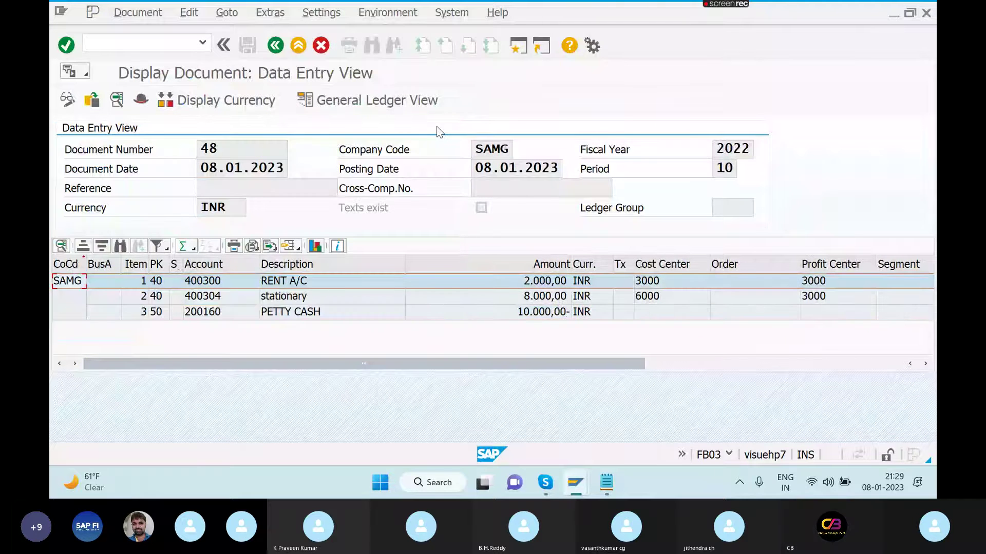
pyautogui.click(188, 45)
# - Run S_ALR_87012993 for controlling area SAMG, fiscal 2022, finding no data, then enter /NOKKP
pyautogui.write('/N')
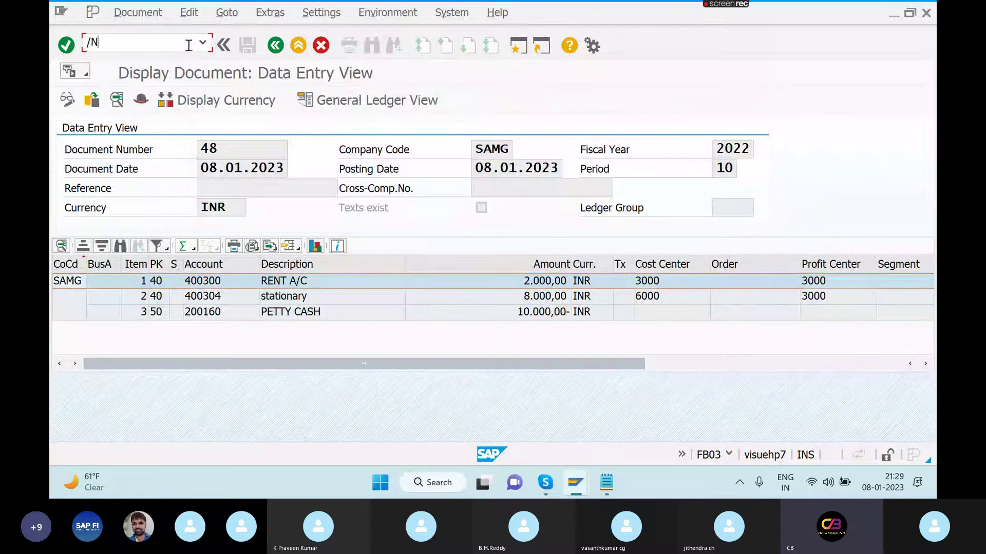
pyautogui.write('S_AL')
pyautogui.write('87012993')
pyautogui.press('Return')
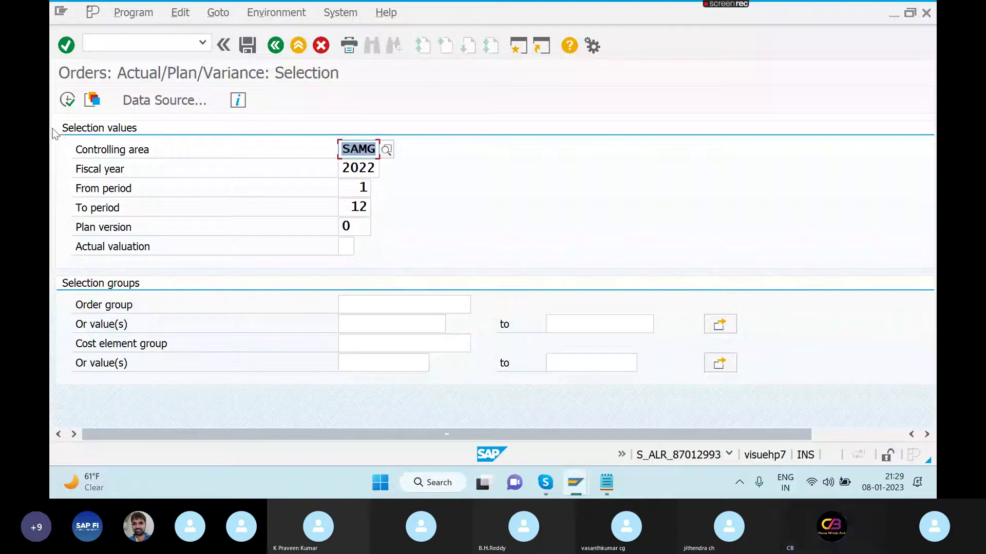
pyautogui.click(67, 103)
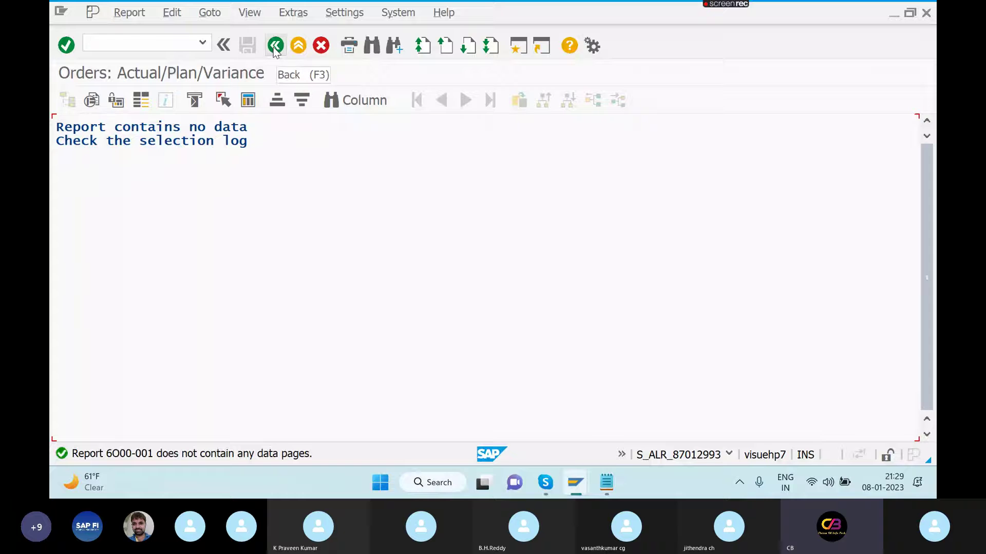
pyautogui.click(156, 43)
pyautogui.write('/')
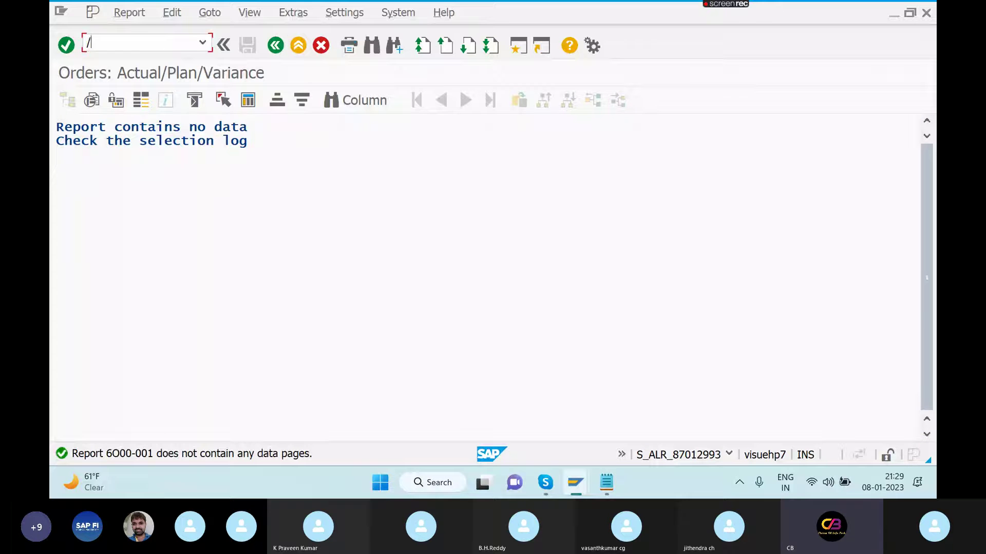
pyautogui.write('NOKKP')
# - Open component activation settings for controlling area SAMG in OKKP
pyautogui.press('Return')
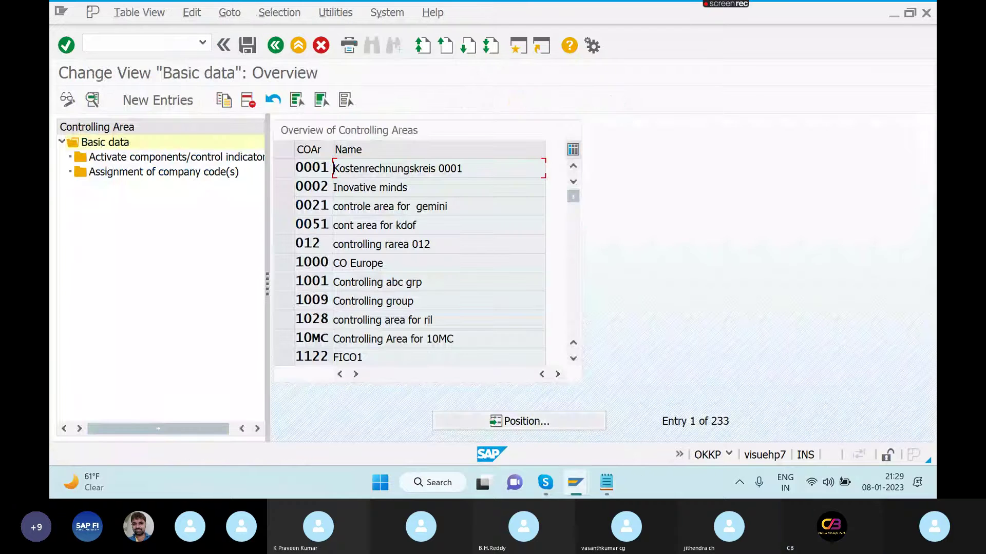
pyautogui.click(559, 424)
pyautogui.write('SAMG')
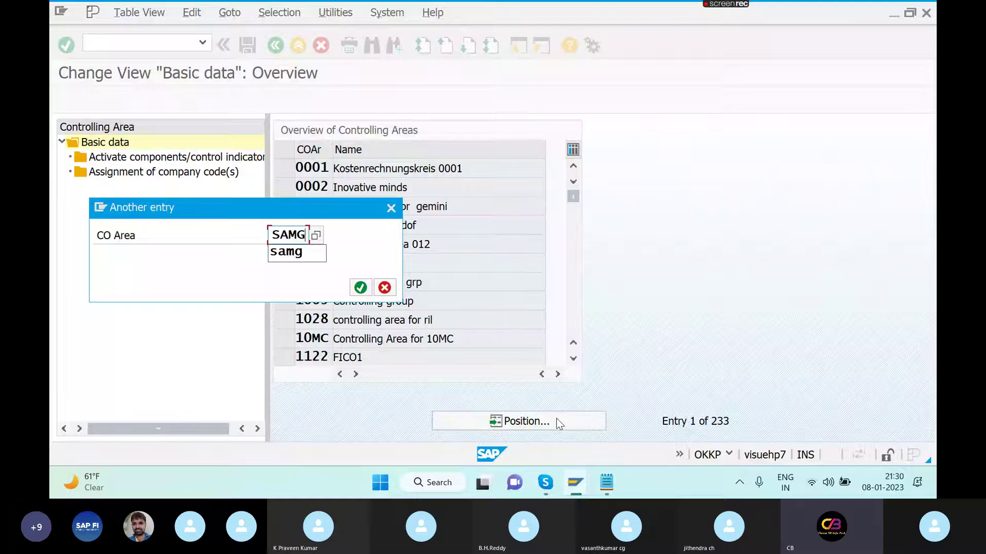
pyautogui.press('Return')
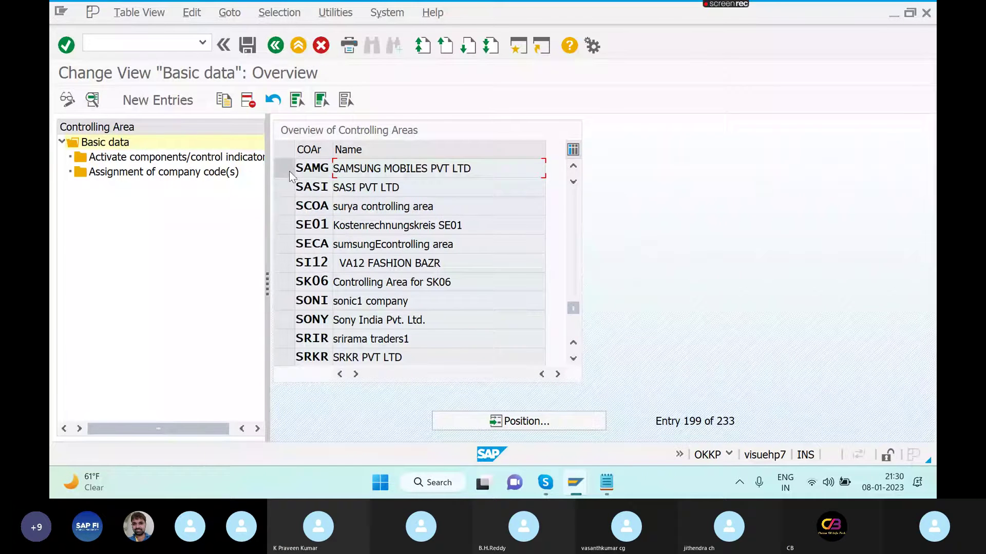
pyautogui.click(289, 170)
pyautogui.doubleClick(195, 158)
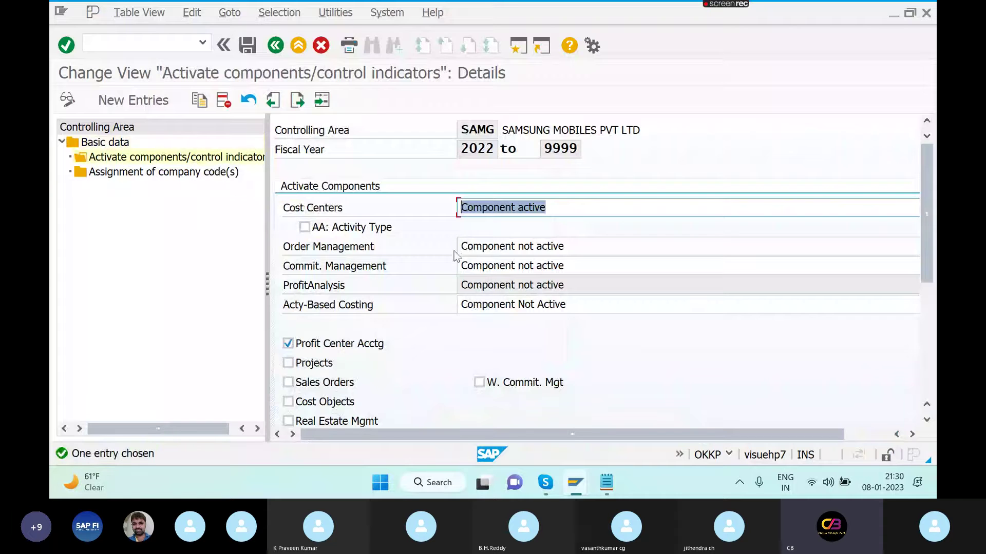
# - Set Order Management to Component active, tick Activity Type, and save
pyautogui.click(495, 247)
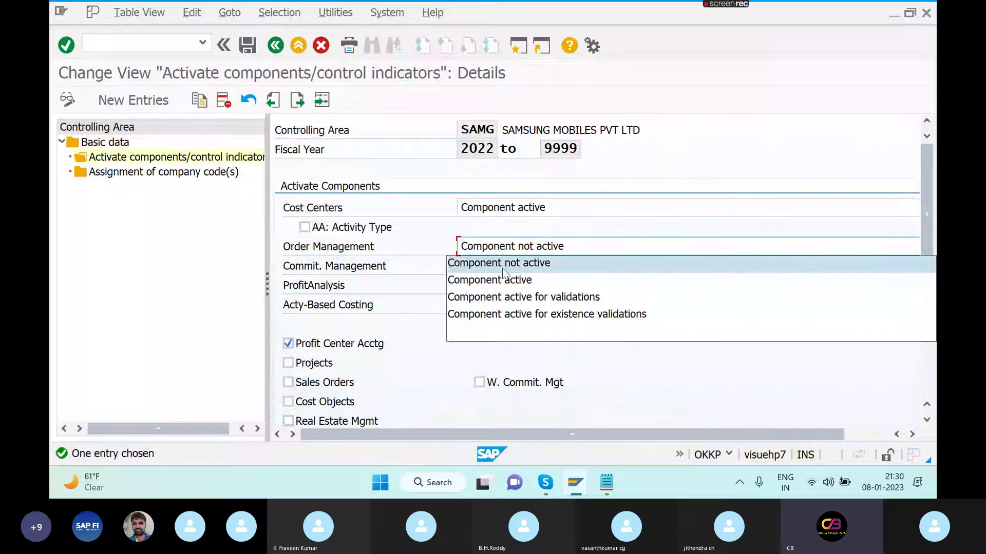
pyautogui.click(508, 280)
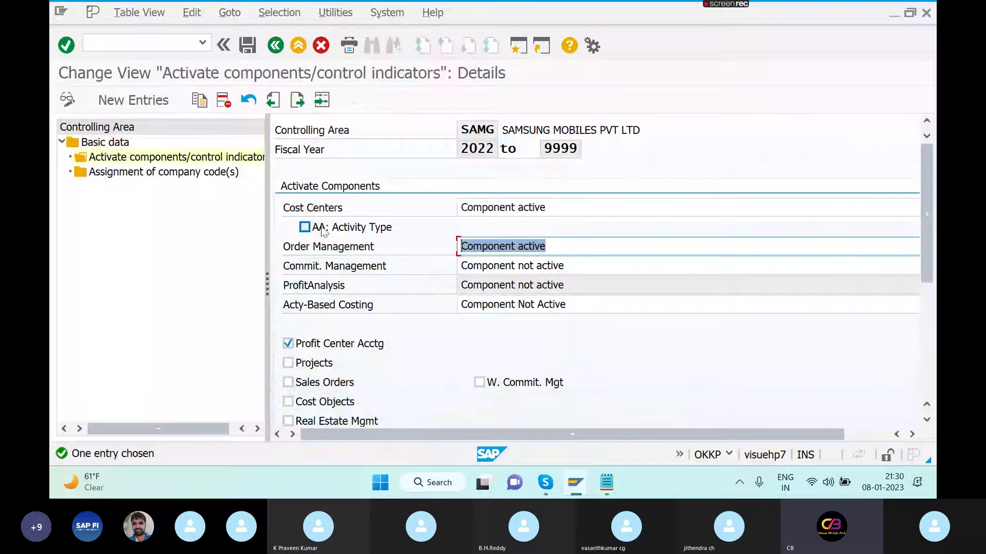
pyautogui.click(305, 227)
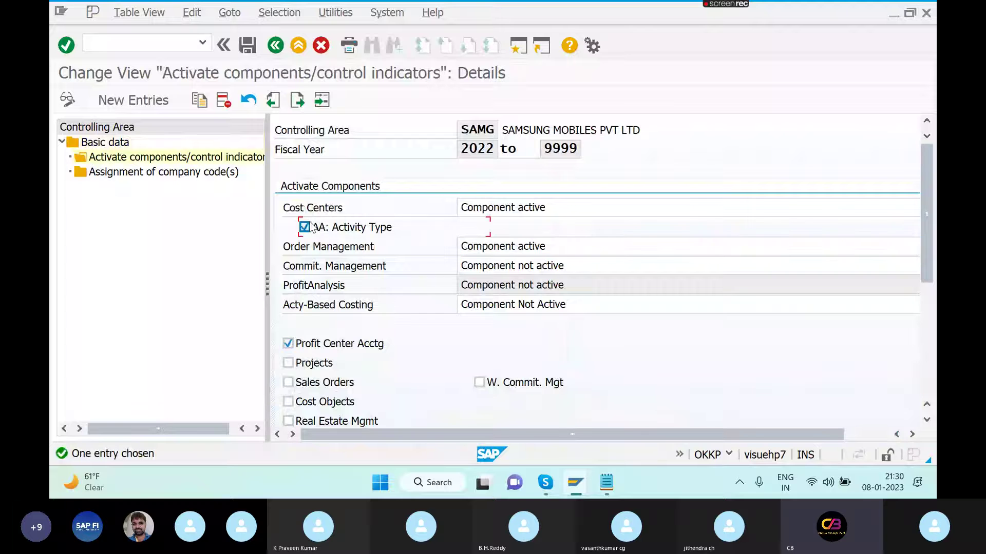
pyautogui.click(247, 45)
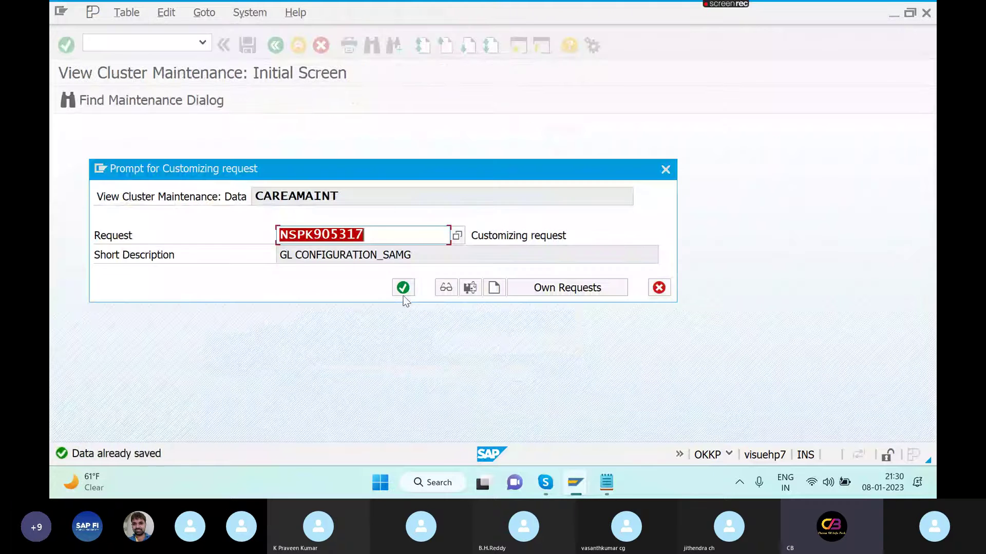
pyautogui.click(403, 289)
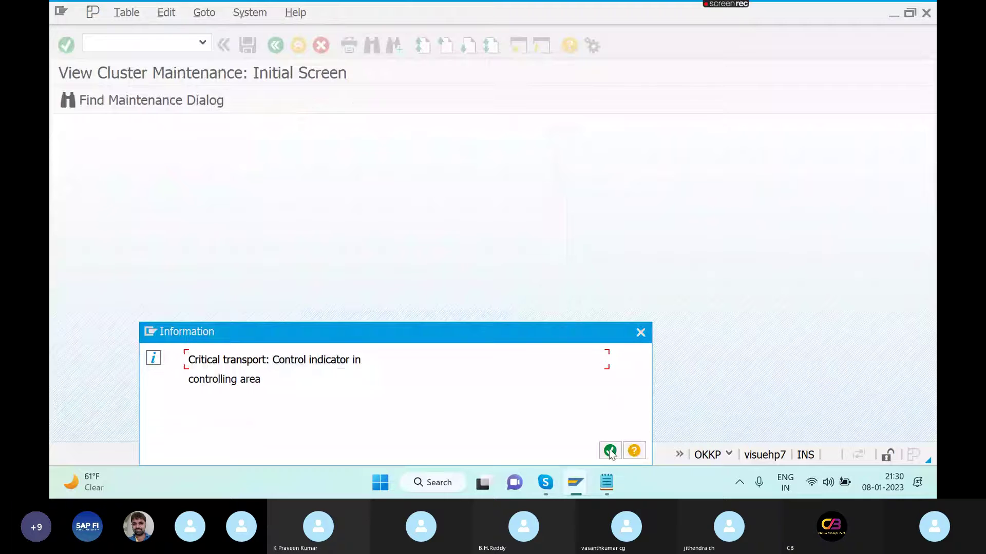
pyautogui.click(610, 451)
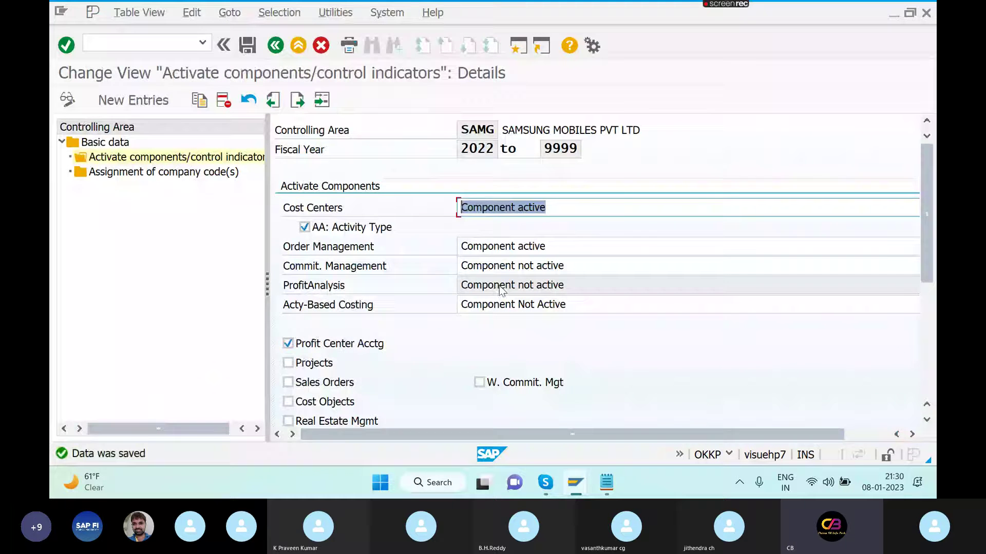
# - Activate Projects for SAMG and save the change
pyautogui.click(289, 364)
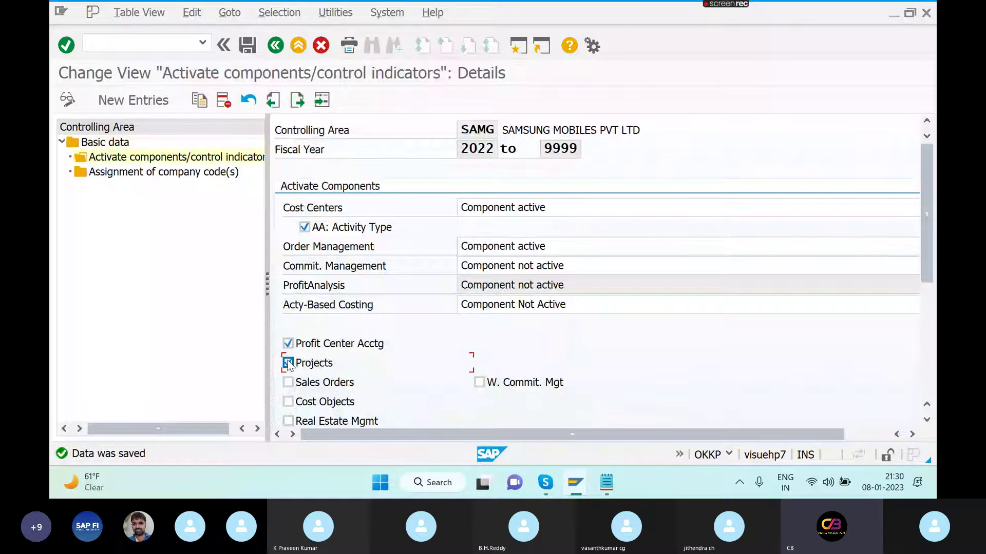
pyautogui.click(247, 45)
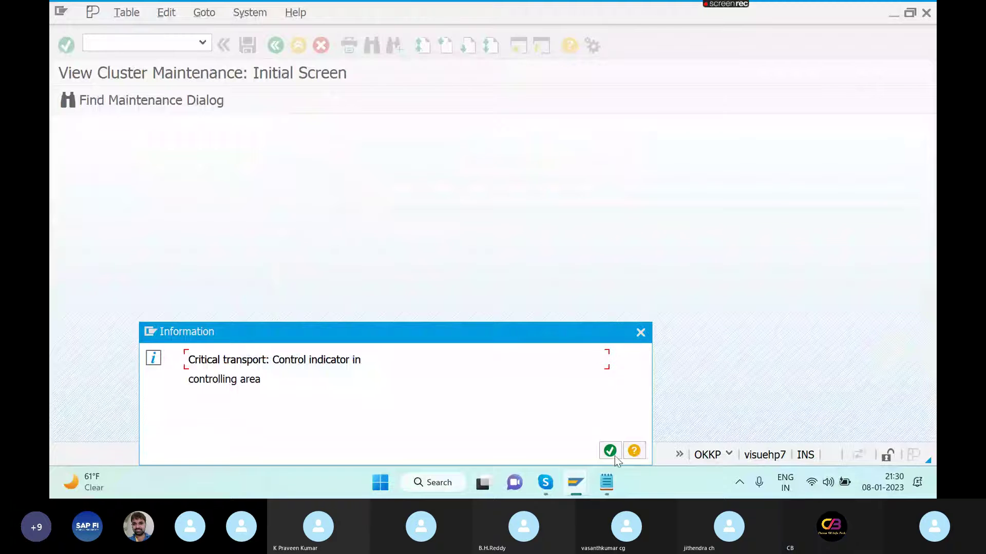
pyautogui.click(610, 451)
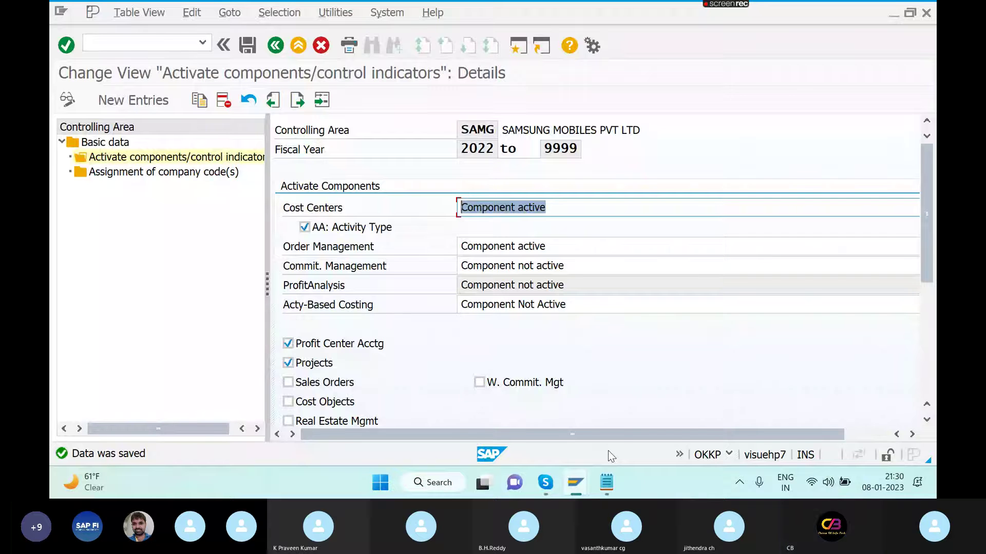
pyautogui.hotkey('alt', 'Tab')
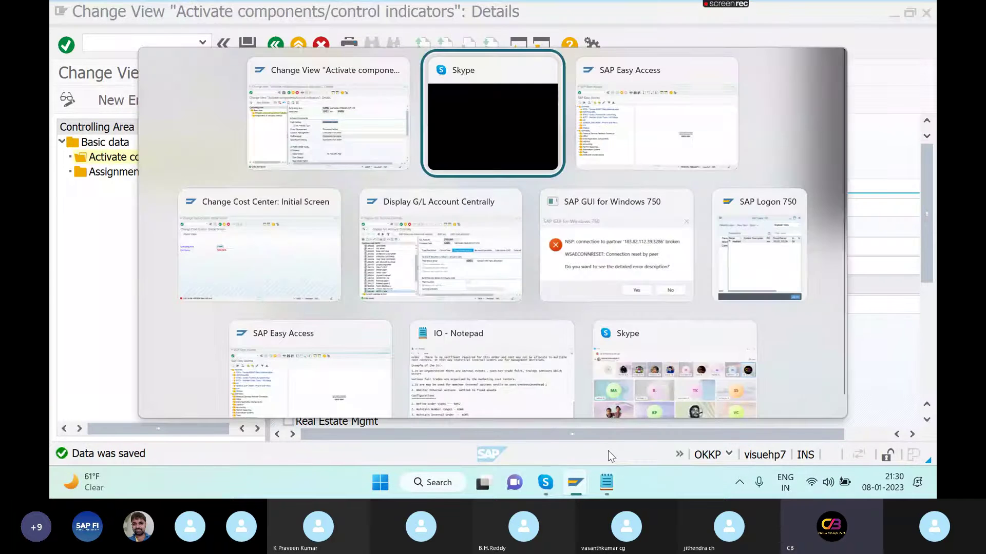
pyautogui.hotkey('alt', 'Tab')
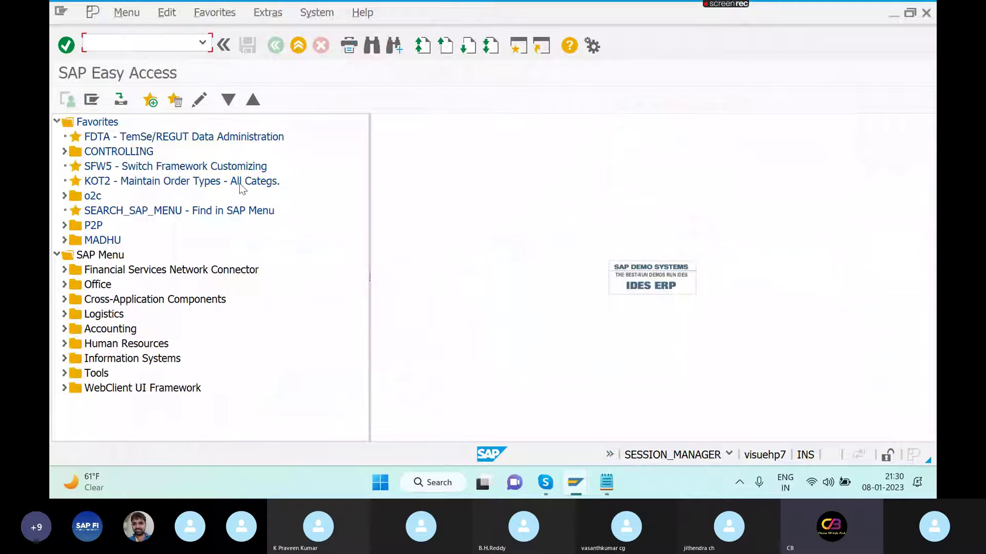
# - Rerun S_ALR_87012993 from command history for SAMG; the report still has no data
pyautogui.click(208, 44)
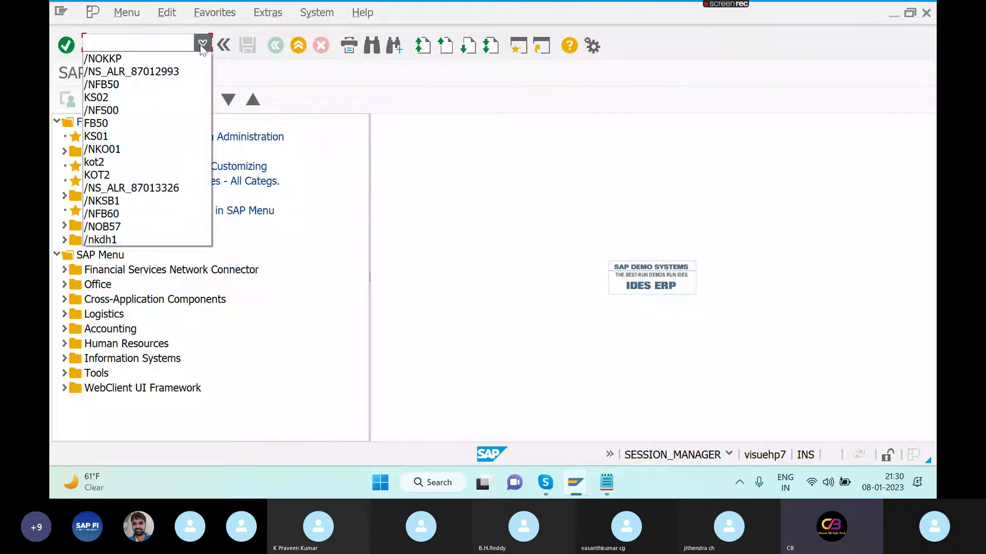
pyautogui.click(178, 72)
pyautogui.press('Return')
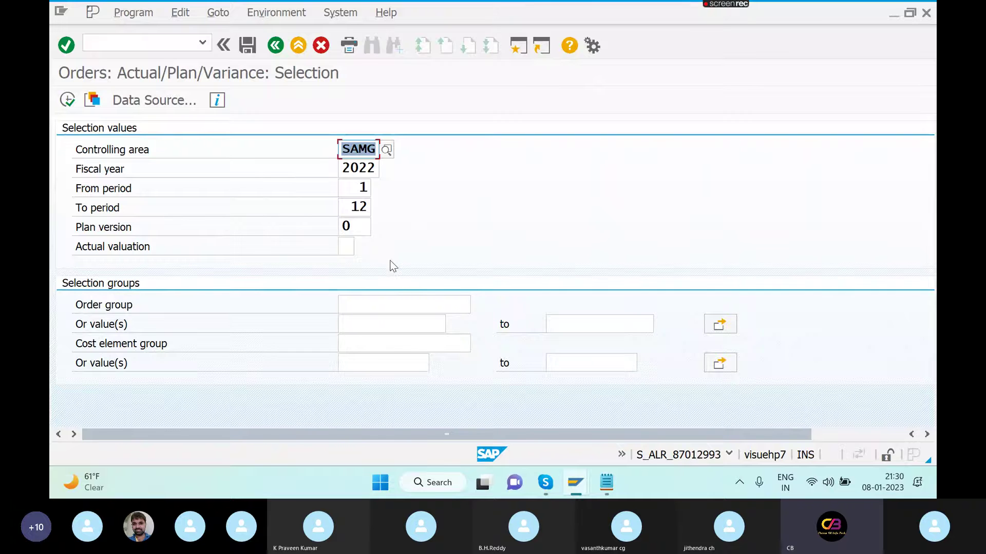
pyautogui.click(67, 100)
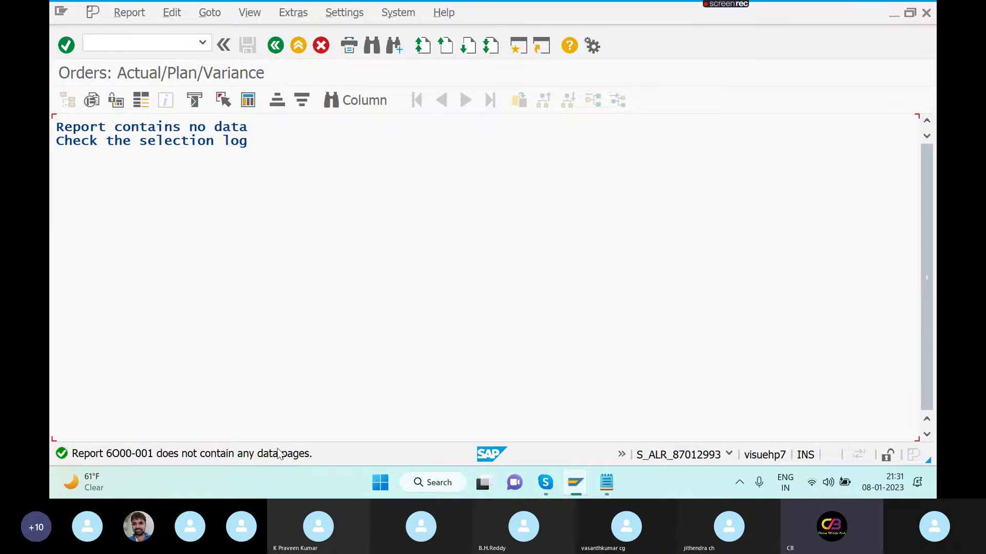
# - Limit the report to cost elements 400300 through 400304 and execute it again
pyautogui.click(276, 47)
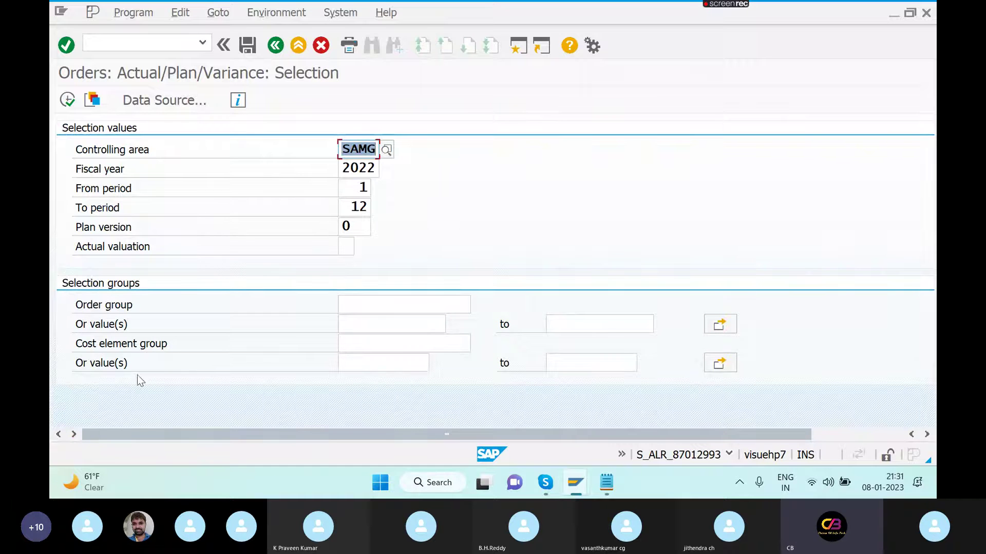
pyautogui.click(389, 363)
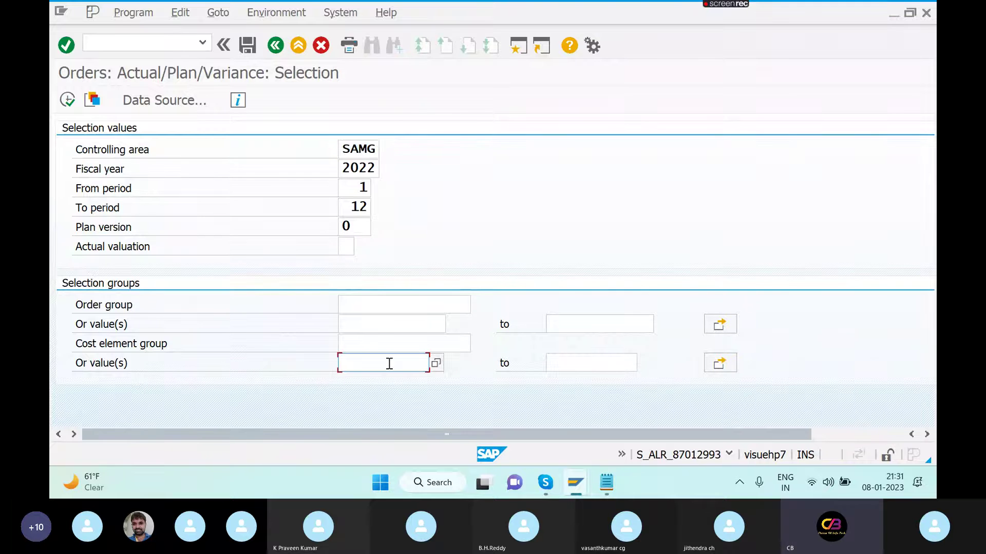
pyautogui.click(435, 363)
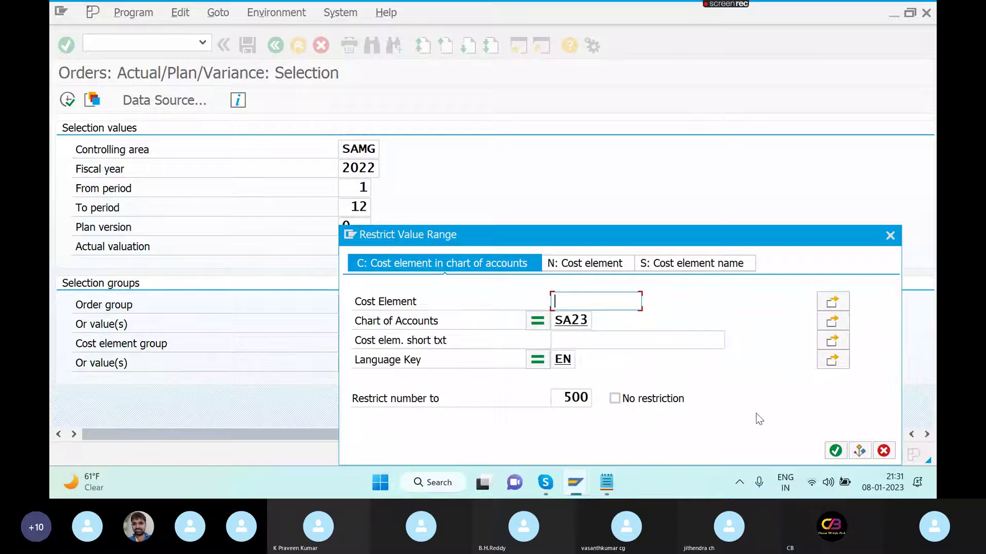
pyautogui.click(837, 454)
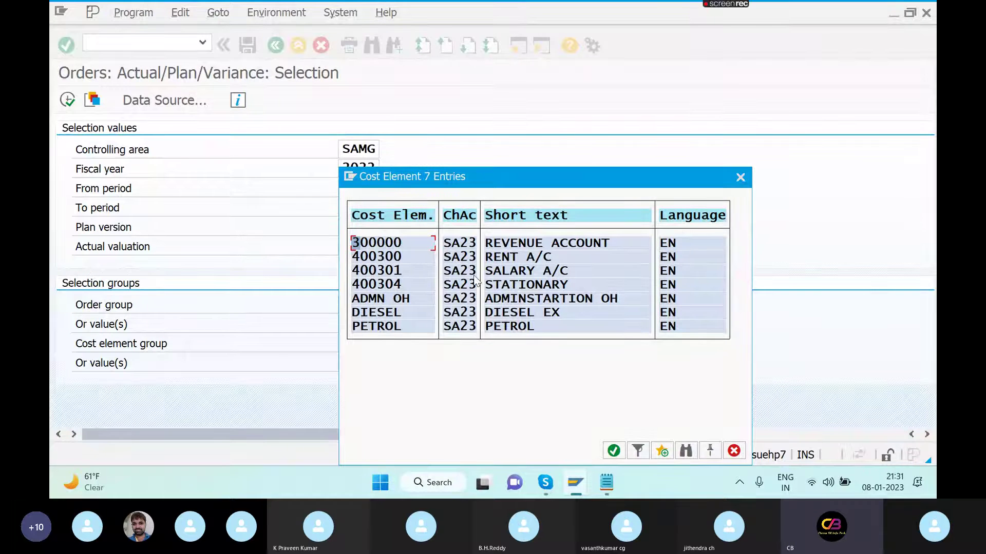
pyautogui.doubleClick(398, 257)
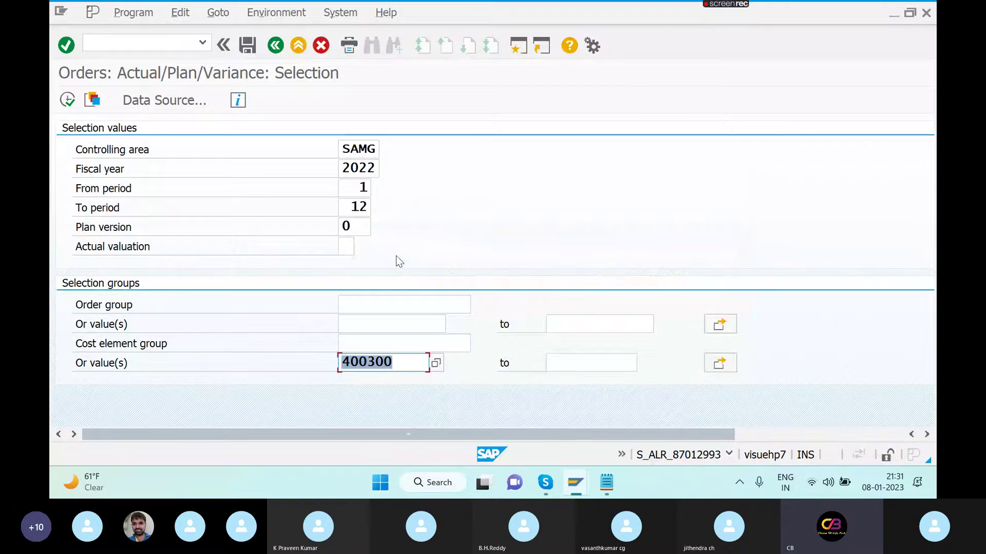
pyautogui.click(552, 365)
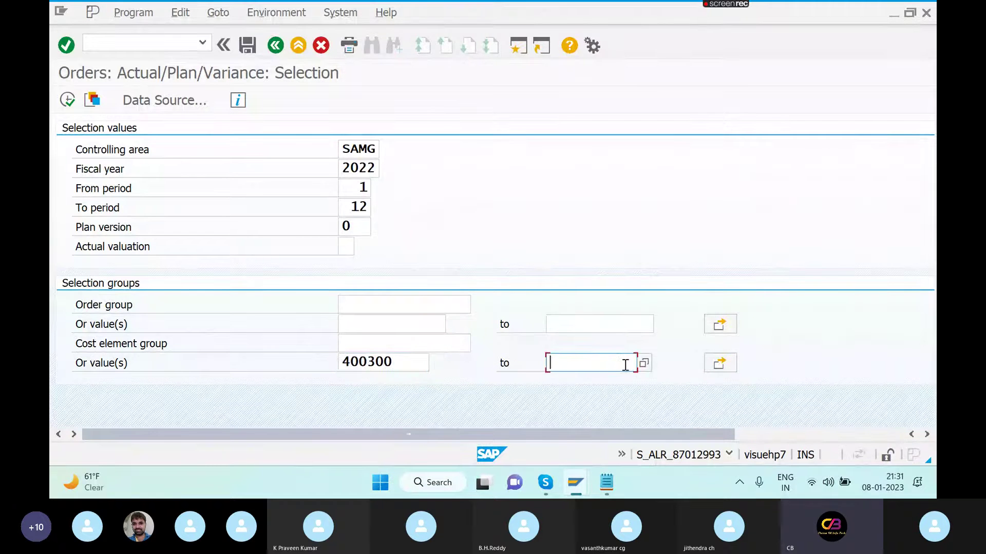
pyautogui.write('400304')
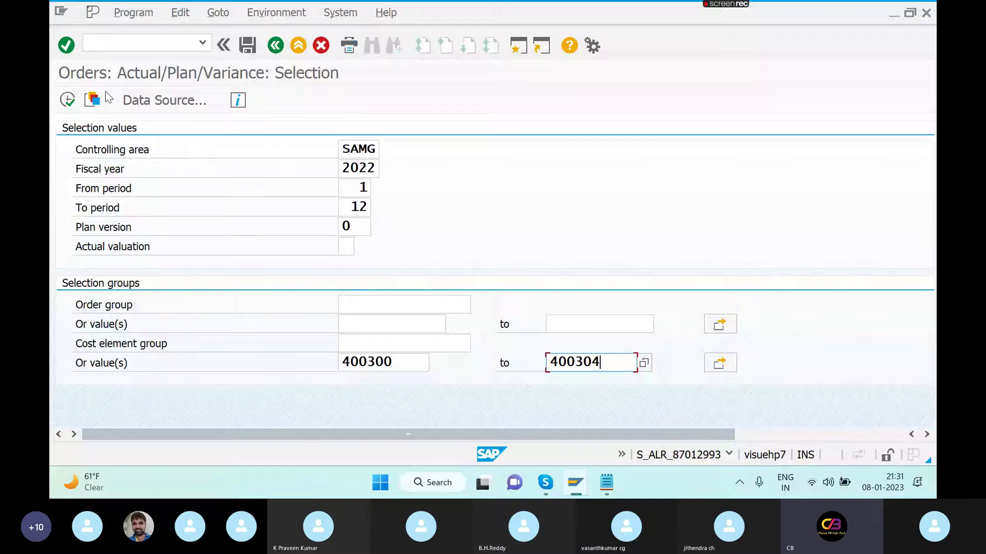
pyautogui.click(67, 101)
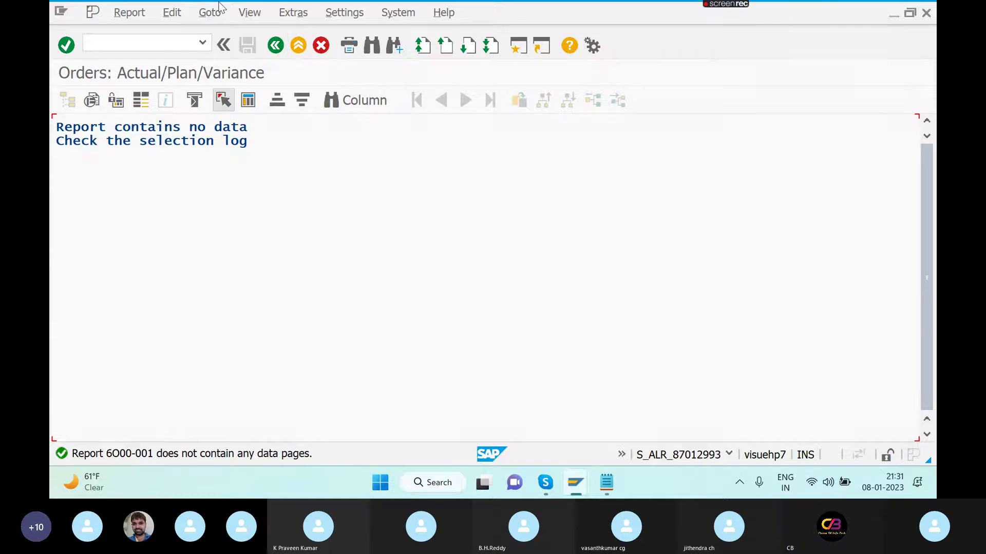
# - Back on the selection screen, clear the From period and change the To period from 12 to 10
pyautogui.click(276, 46)
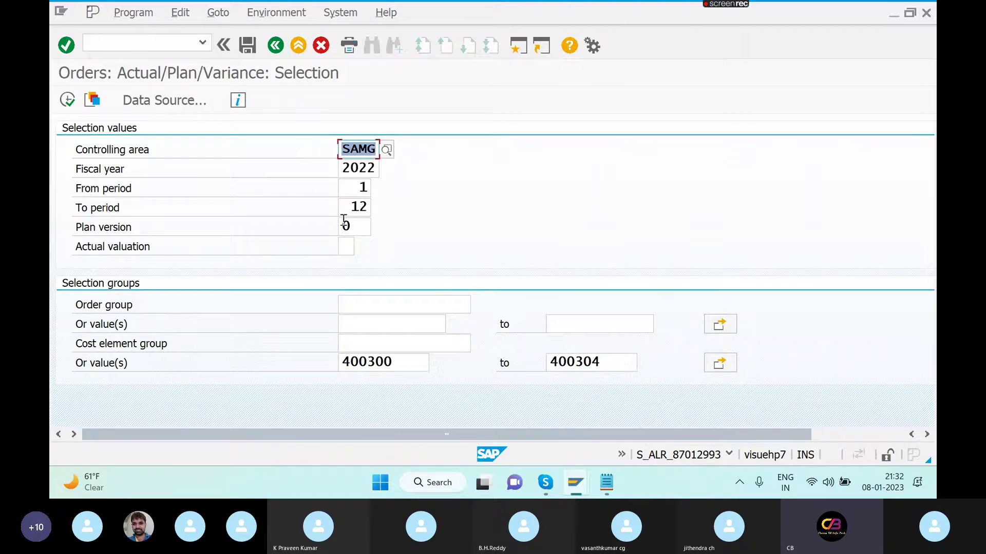
pyautogui.click(367, 189)
pyautogui.press('BackSpace')
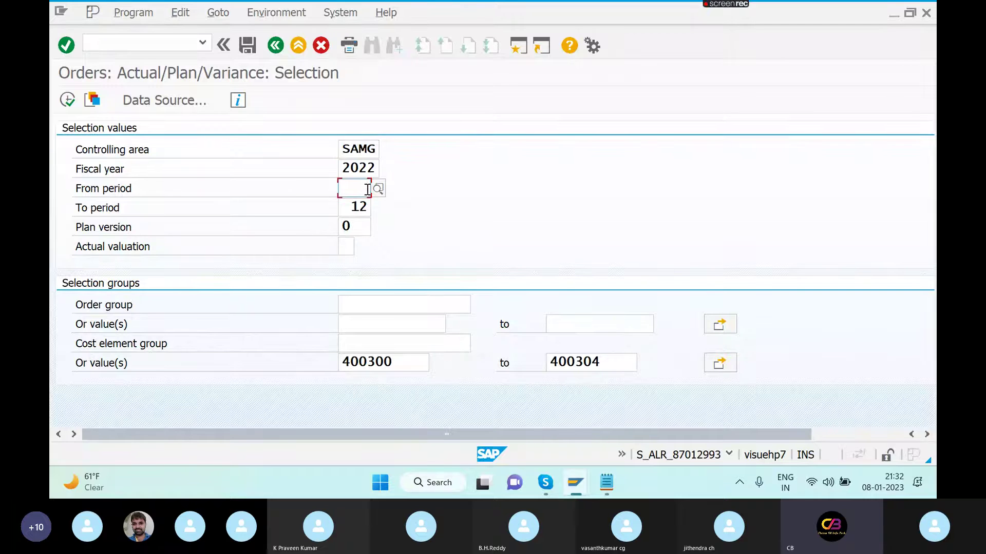
pyautogui.click(369, 207)
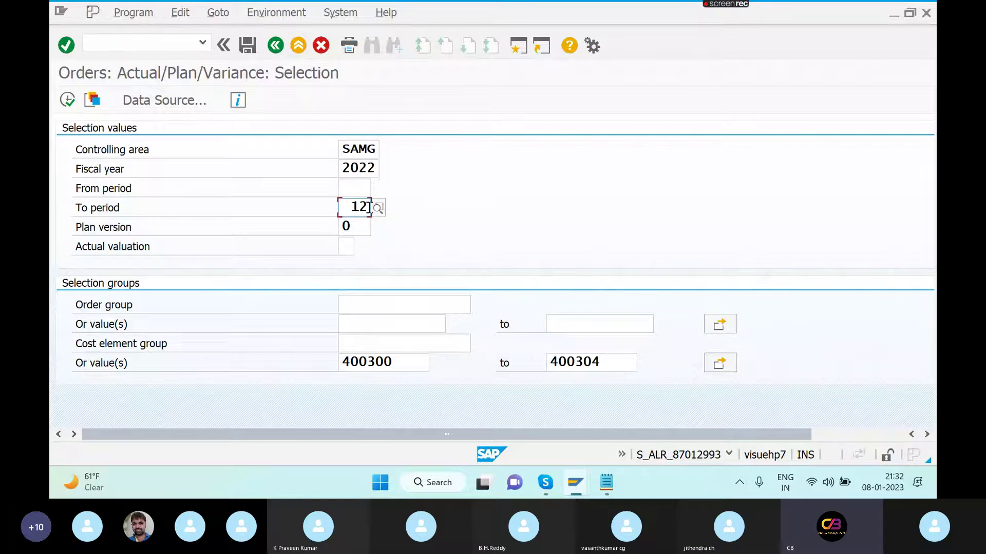
pyautogui.press('BackSpace')
pyautogui.write('0')
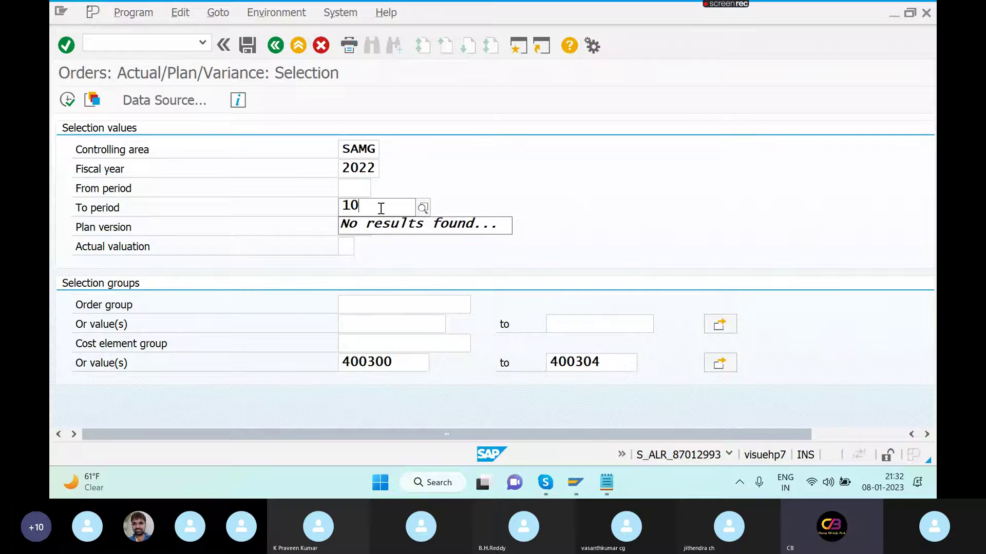
pyautogui.click(480, 193)
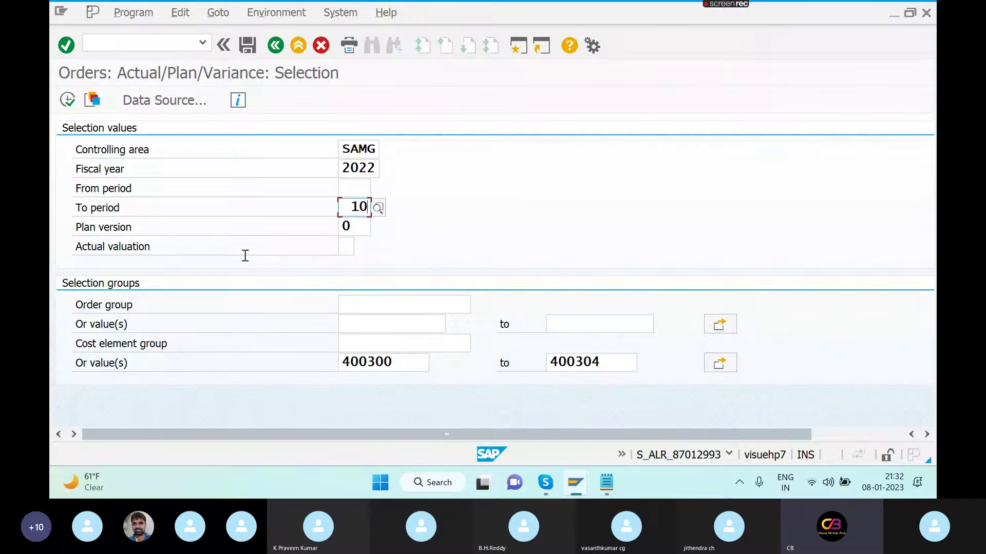
# - Clear fiscal year 2022, set From period 10, and run the report
pyautogui.click(375, 167)
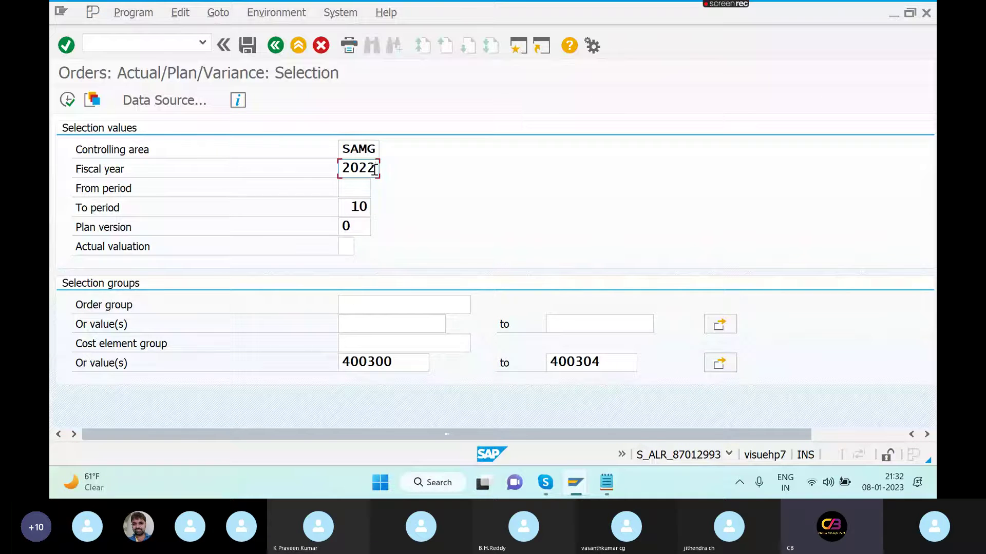
pyautogui.press('BackSpace')
pyautogui.press('BackSpace')
pyautogui.press('BackSpace')
pyautogui.press('BackSpace')
pyautogui.click(353, 188)
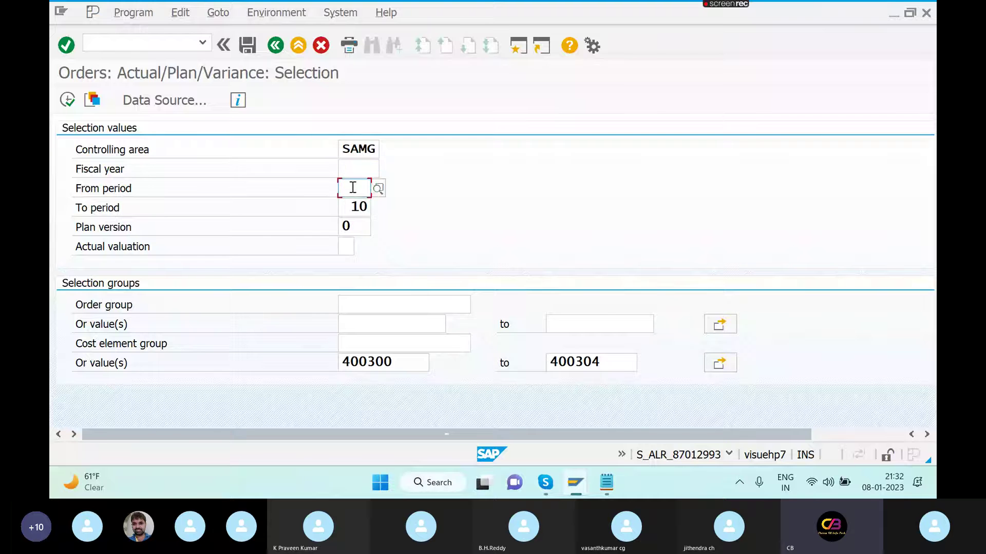
pyautogui.write('10')
pyautogui.press('Return')
pyautogui.click(68, 100)
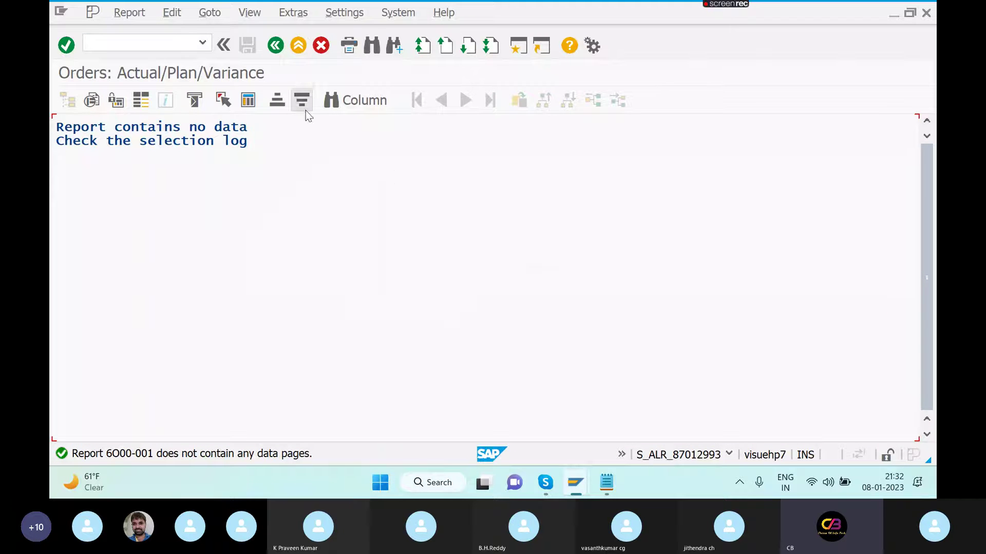
pyautogui.click(275, 46)
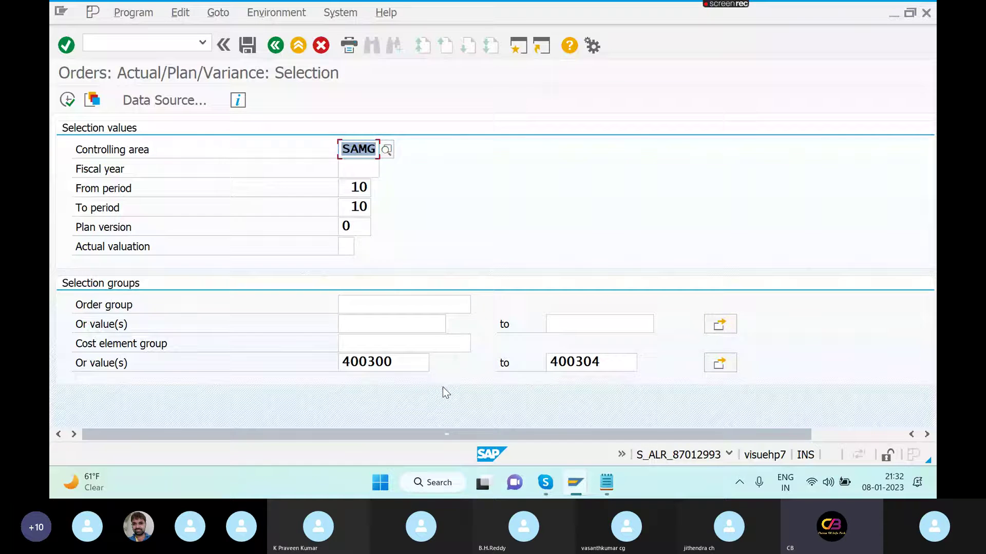
# - Clear the cost element range 400300 to 400304
pyautogui.click(401, 370)
pyautogui.press('BackSpace')
pyautogui.press('BackSpace')
pyautogui.press('BackSpace')
pyautogui.press('BackSpace')
pyautogui.press('BackSpace')
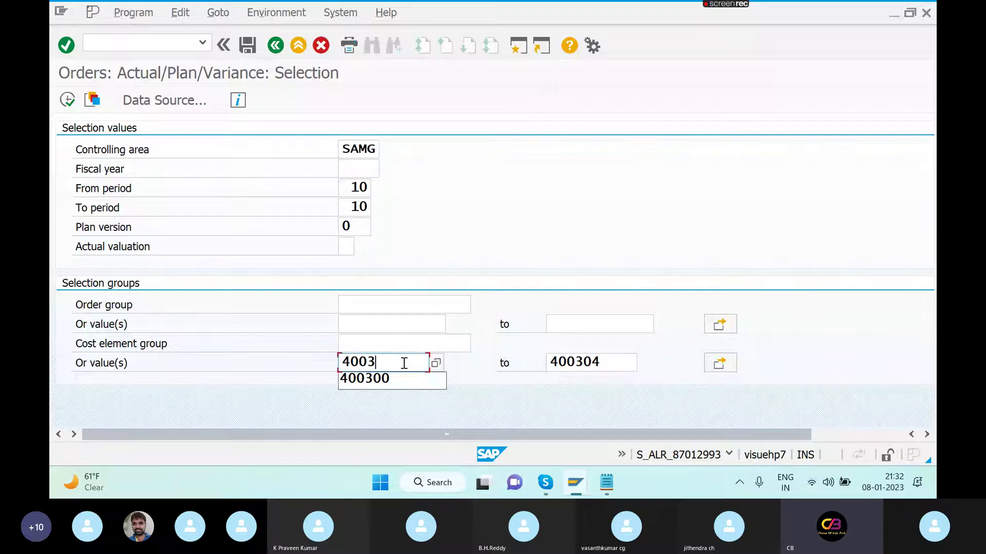
pyautogui.press('BackSpace')
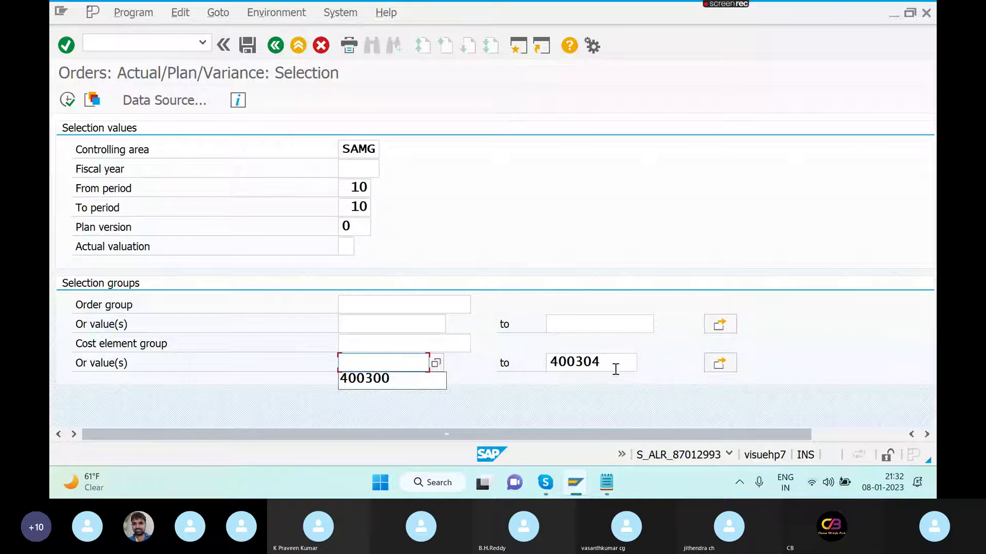
pyautogui.click(616, 367)
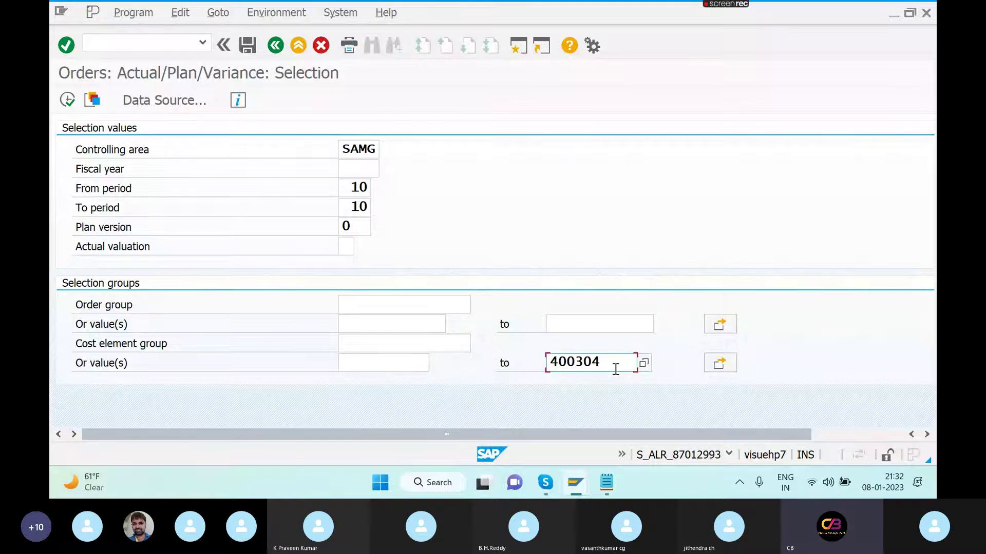
pyautogui.press('BackSpace')
pyautogui.press('BackSpace')
pyautogui.press('BackSpace')
pyautogui.press('BackSpace')
pyautogui.press('BackSpace')
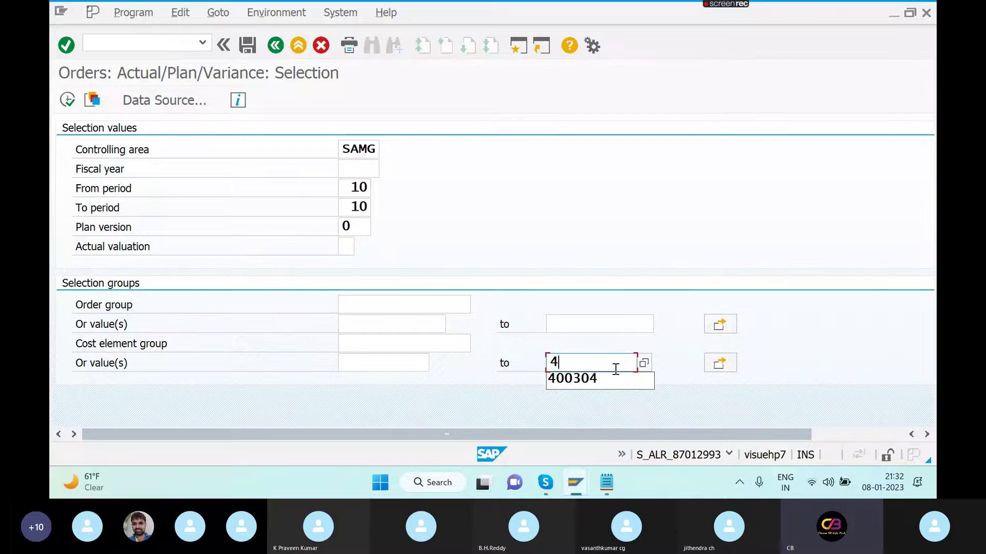
pyautogui.press('BackSpace')
# - Browse the unrestricted cost element list without choosing, then rerun the report
pyautogui.click(419, 364)
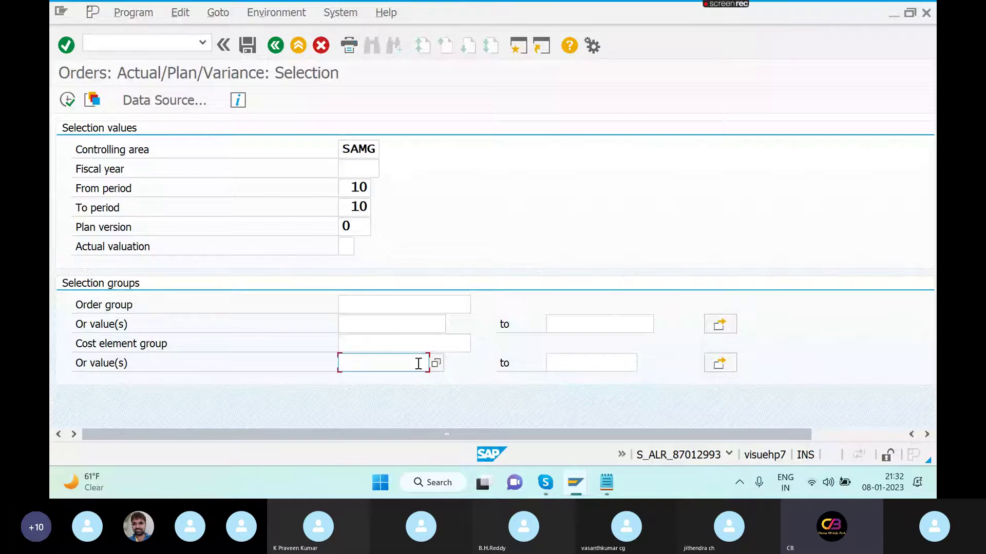
pyautogui.click(436, 363)
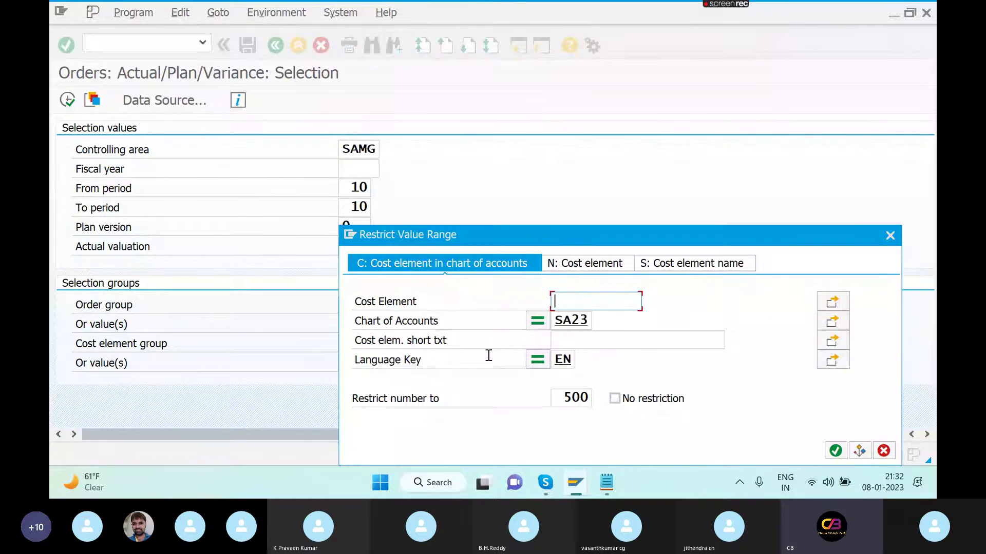
pyautogui.click(835, 450)
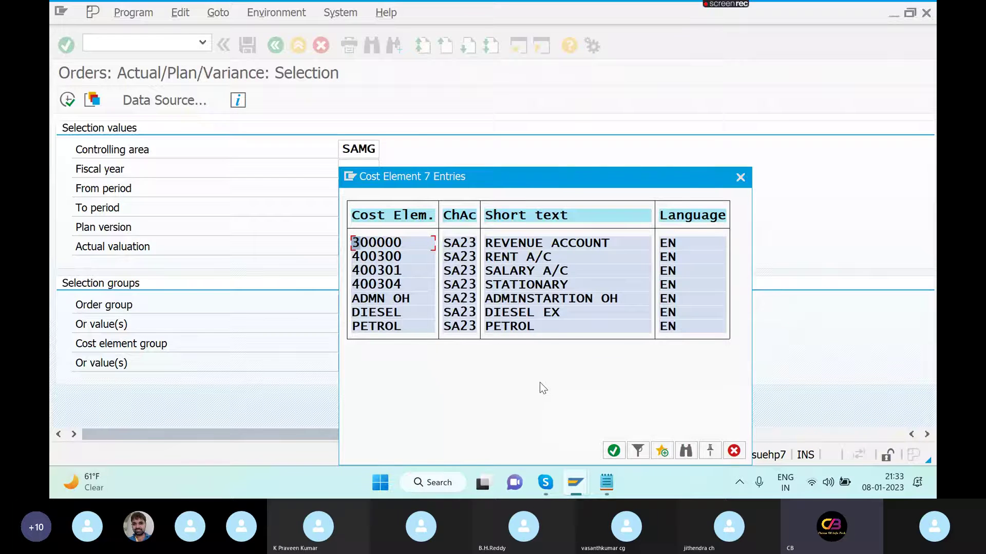
pyautogui.press('Escape')
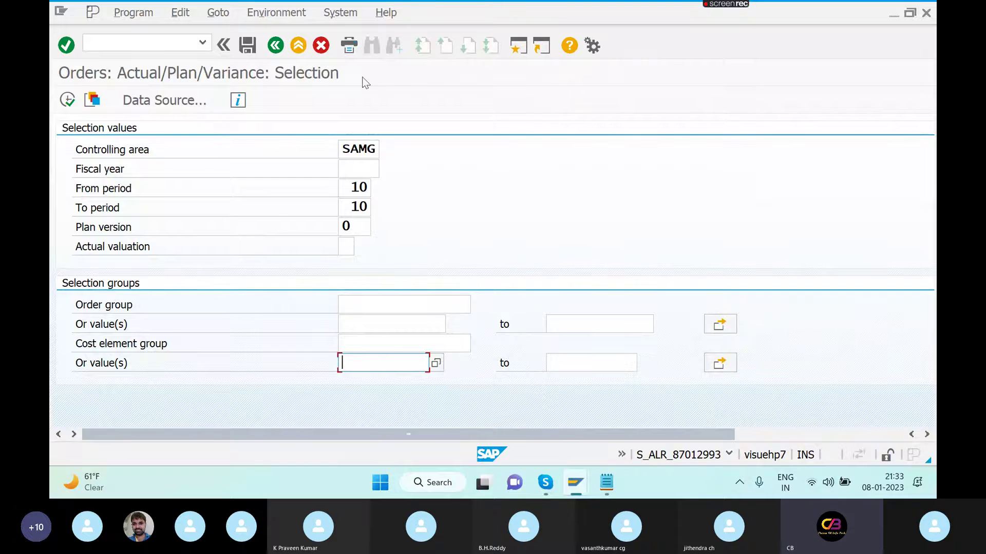
pyautogui.click(69, 100)
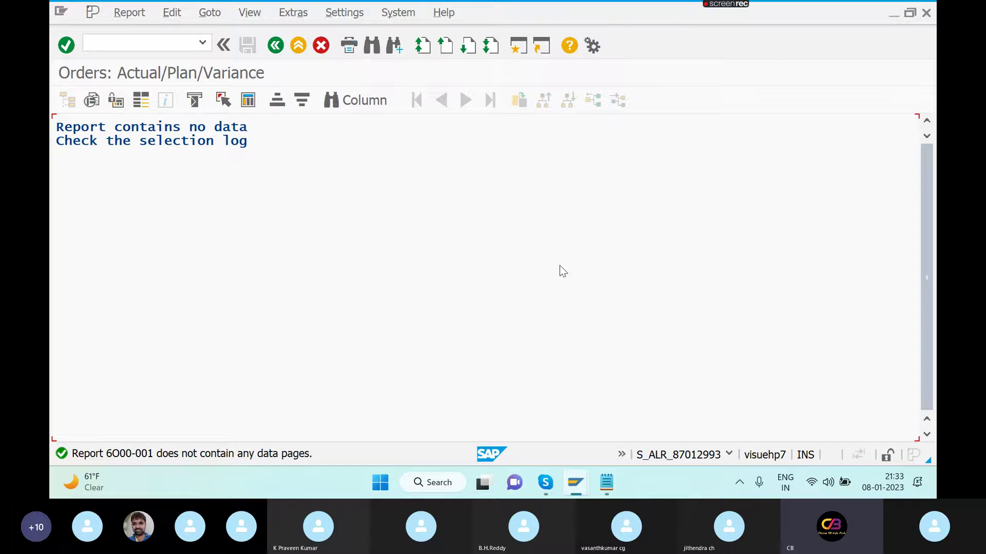
# - Return to the report's selection screen and enter /NFB50 in the command field
pyautogui.click(827, 224)
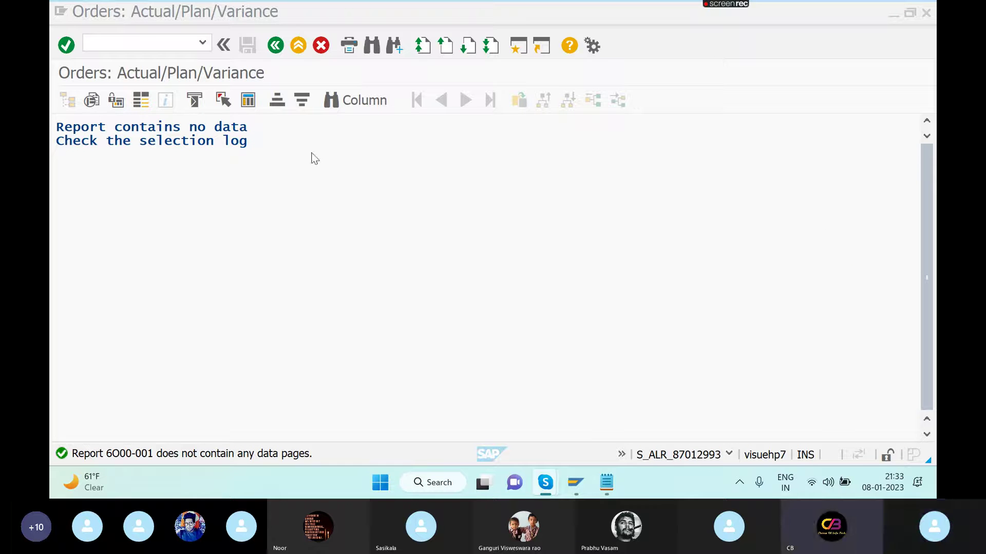
pyautogui.click(278, 46)
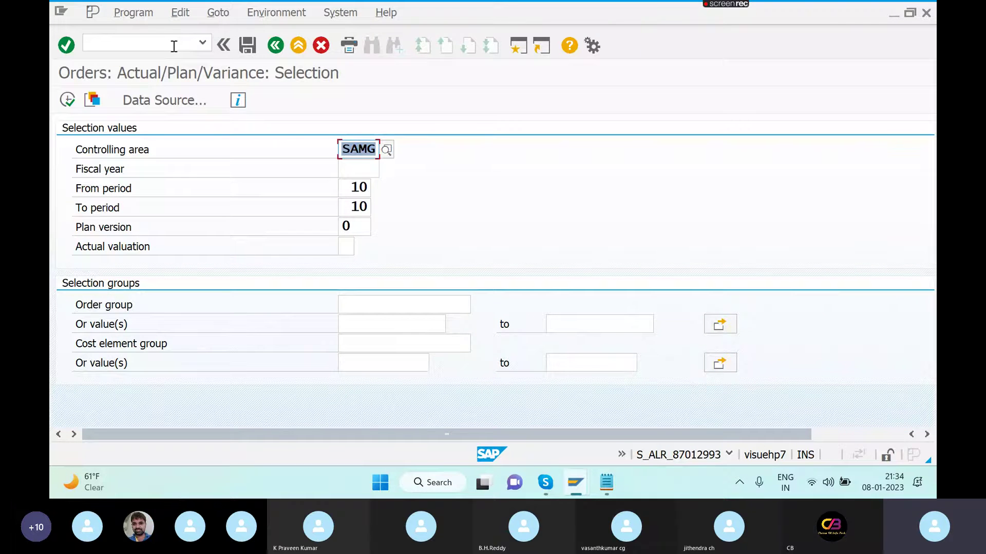
pyautogui.click(174, 47)
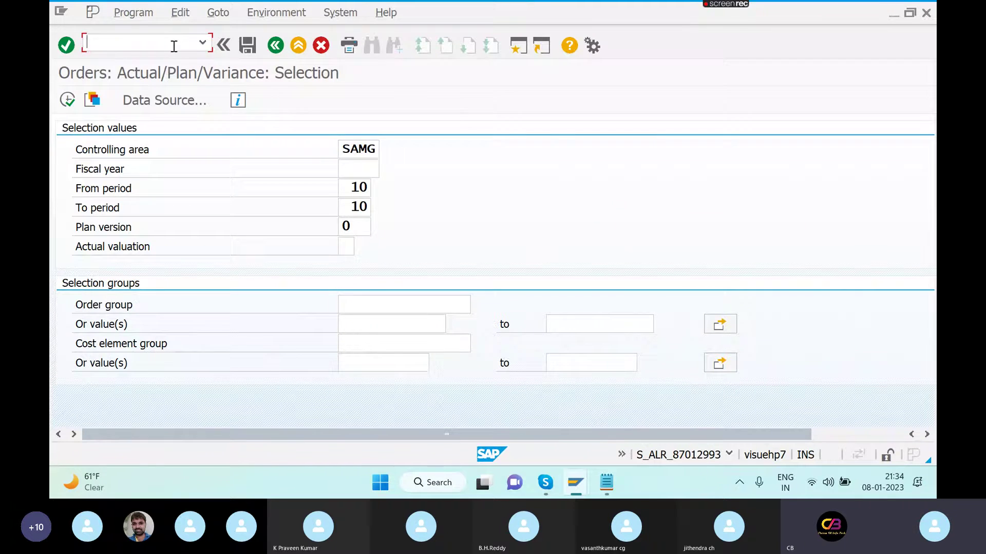
pyautogui.write('/N')
pyautogui.click(824, 223)
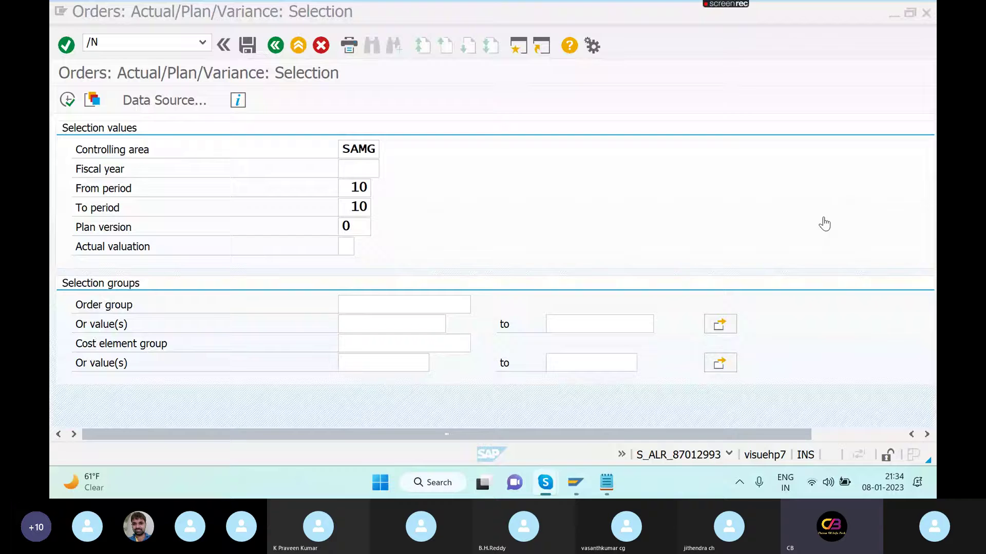
pyautogui.click(163, 45)
pyautogui.write('FB')
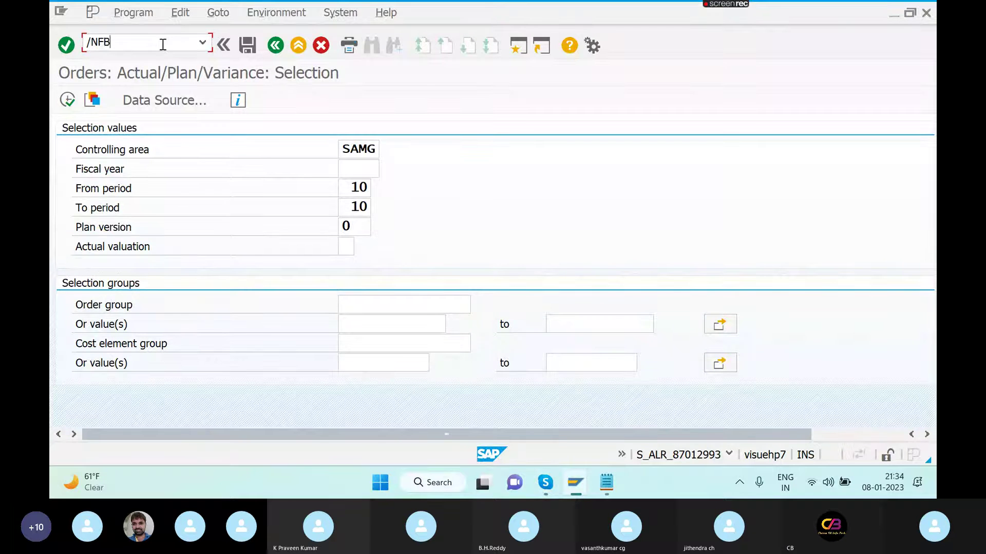
pyautogui.write('50')
# - Start FB50 with document date 08.01.2023 and header text TEST
pyautogui.press('Return')
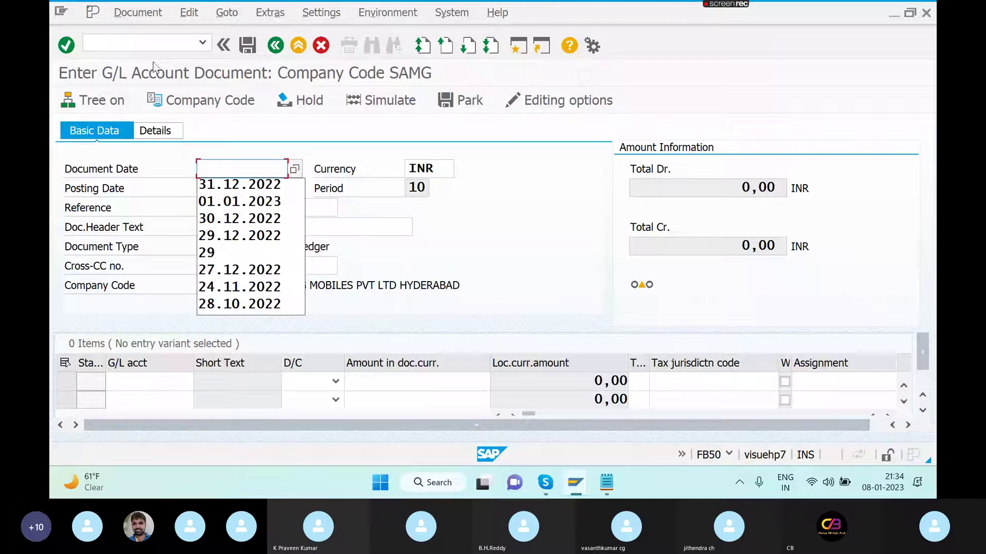
pyautogui.write('08.')
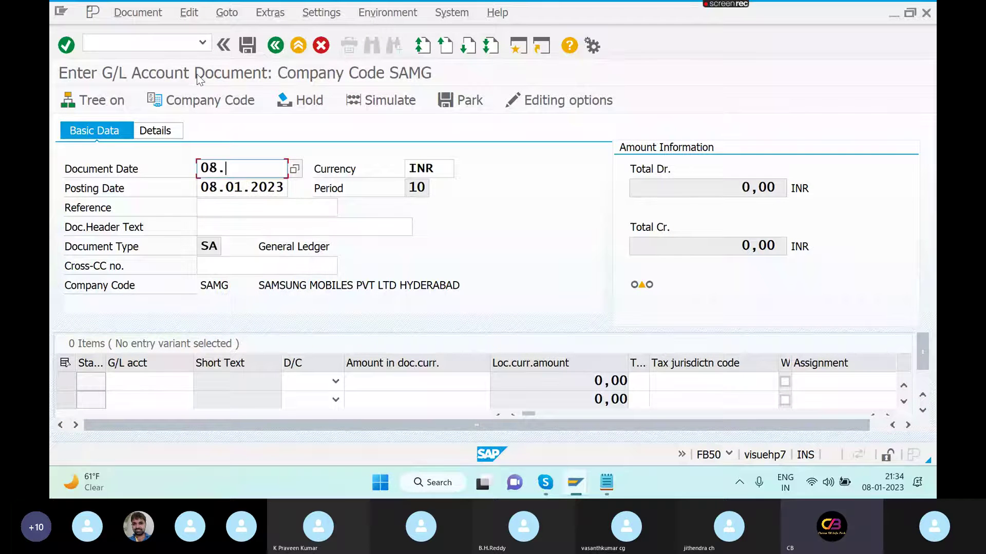
pyautogui.write('01.2023')
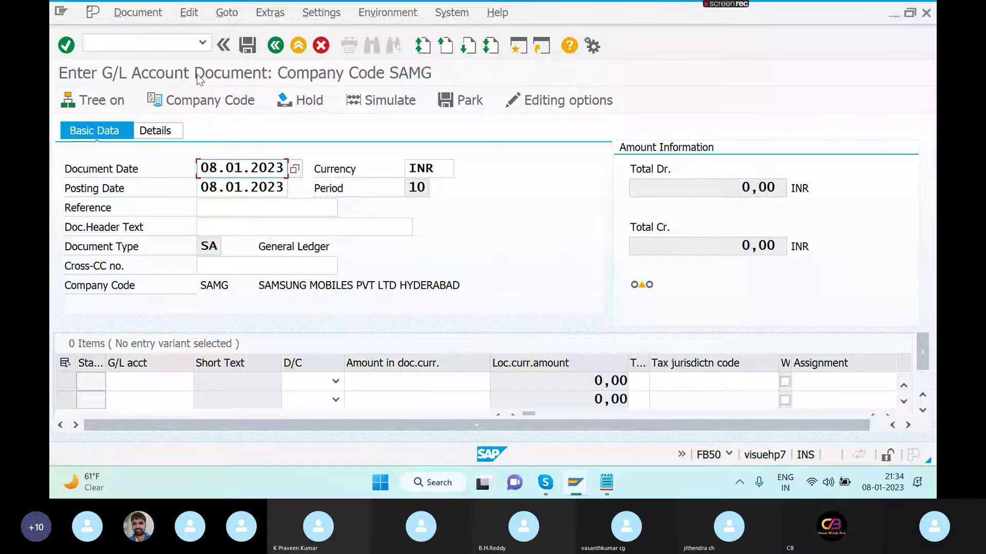
pyautogui.click(237, 229)
pyautogui.write('TEST')
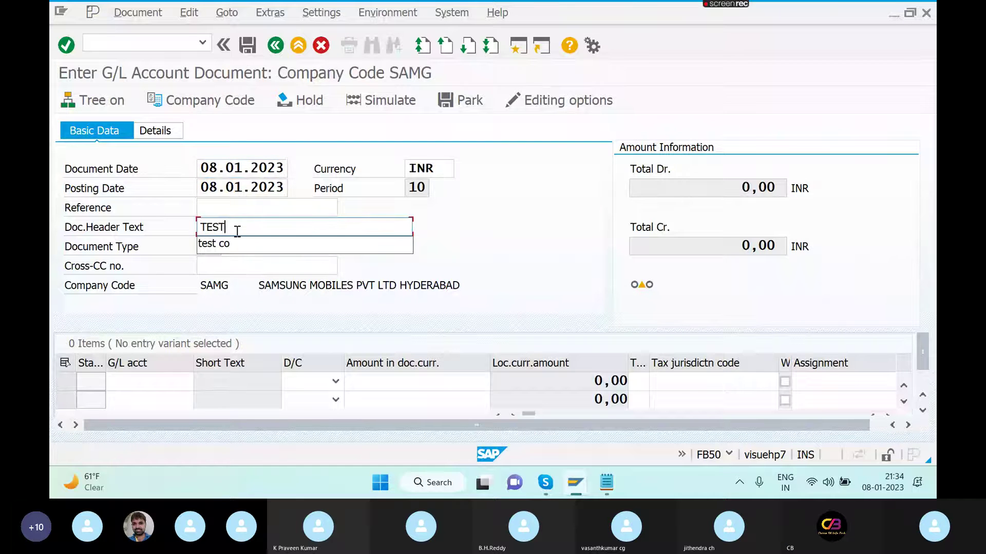
# - Add debit lines: account 400300 for 5000 and account 400304 for 3000
pyautogui.click(173, 382)
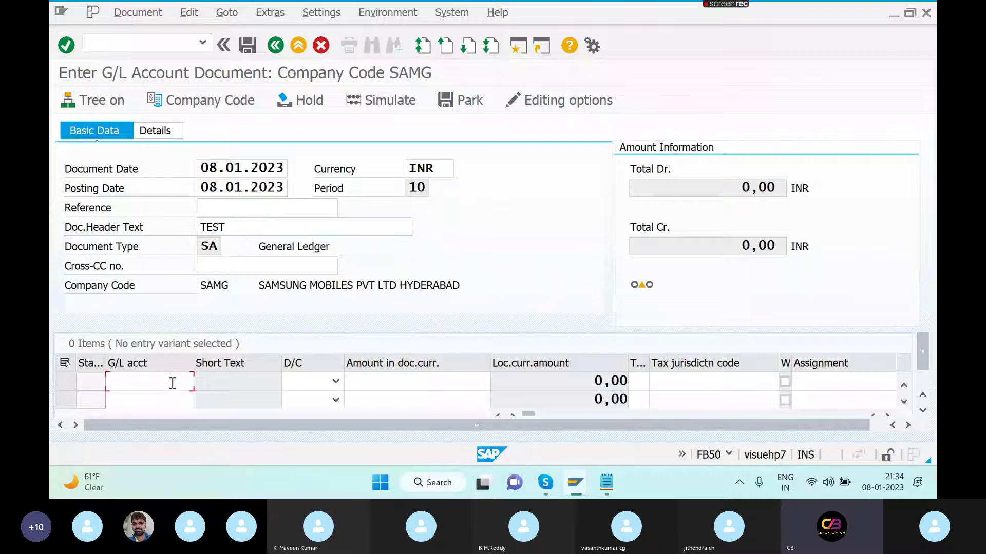
pyautogui.write('400300')
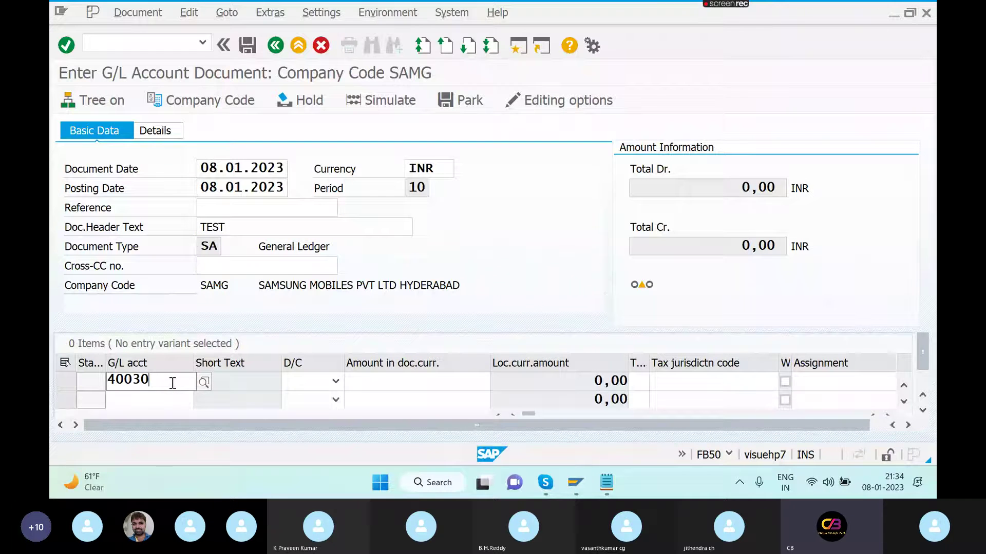
pyautogui.click(334, 383)
pyautogui.click(303, 414)
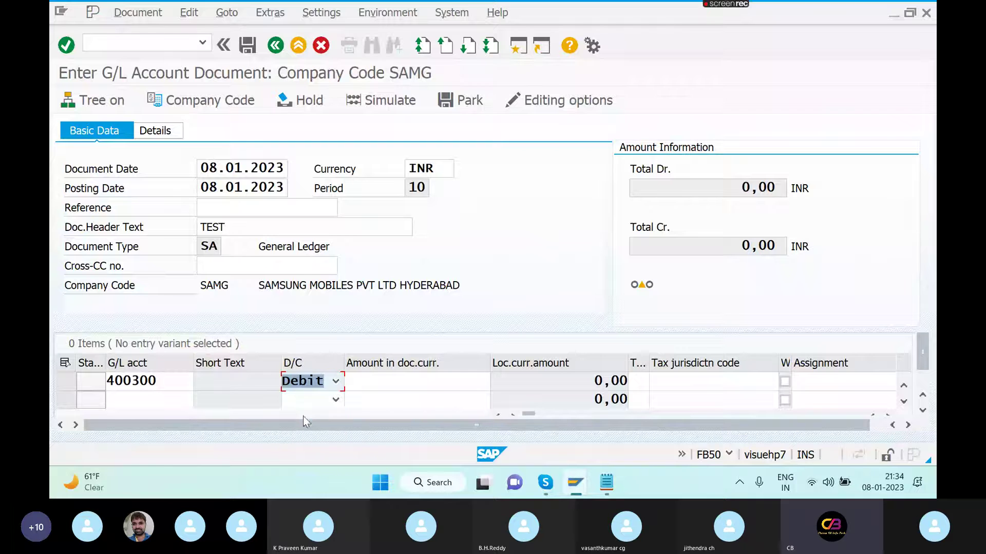
pyautogui.click(384, 382)
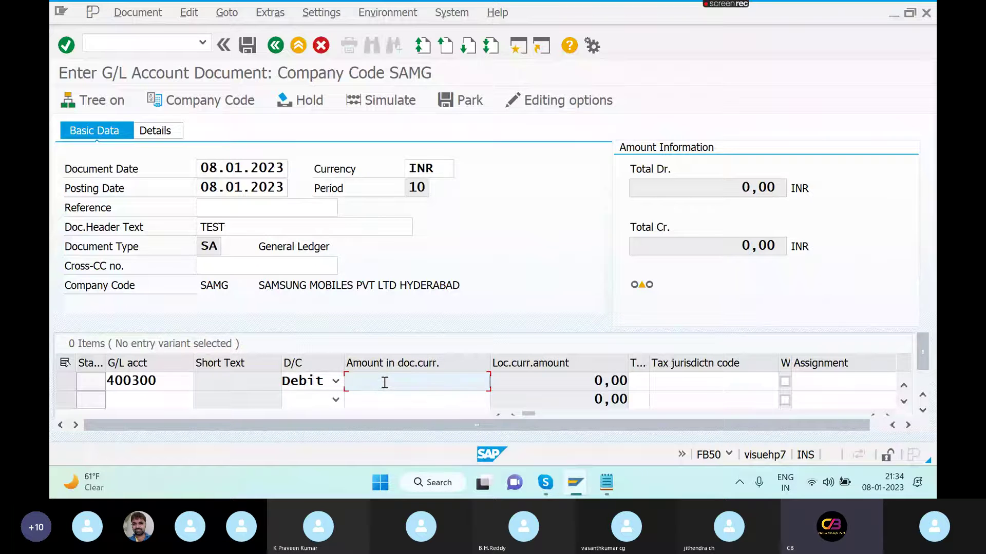
pyautogui.write('5000')
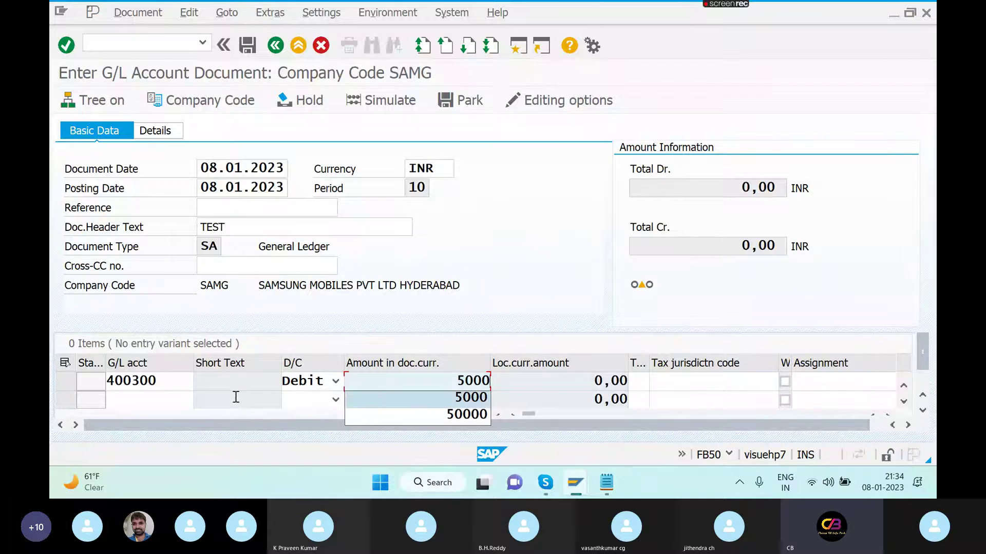
pyautogui.click(184, 395)
pyautogui.write('4003')
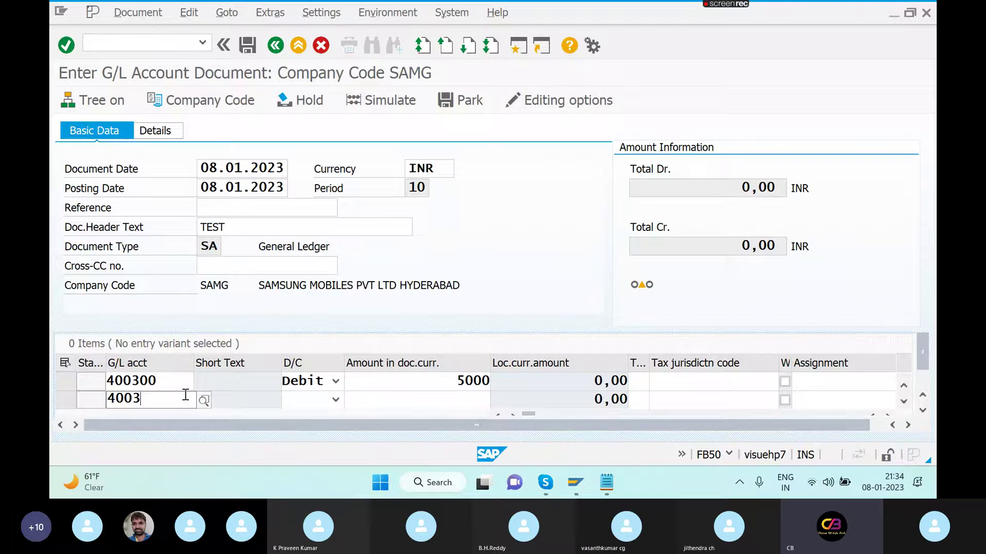
pyautogui.write('04')
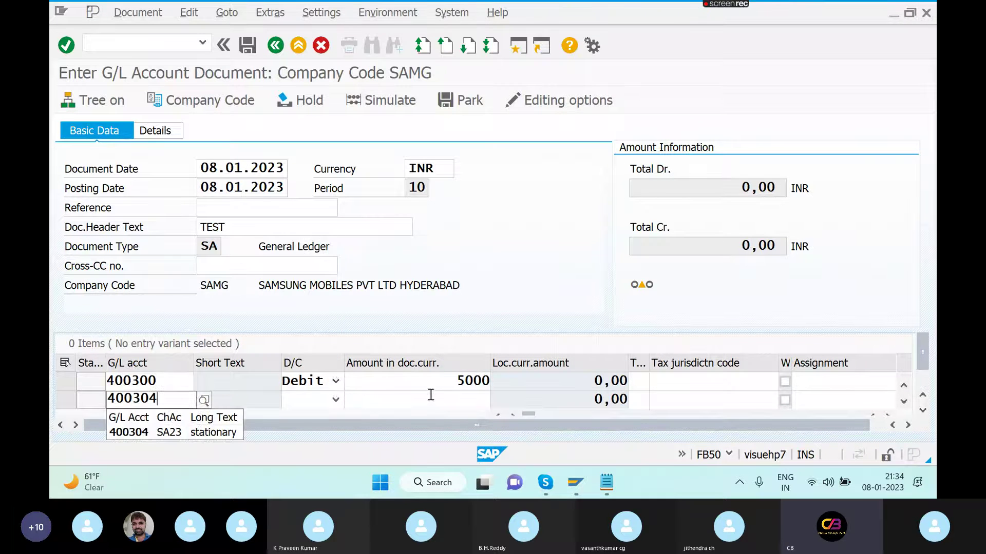
pyautogui.click(336, 399)
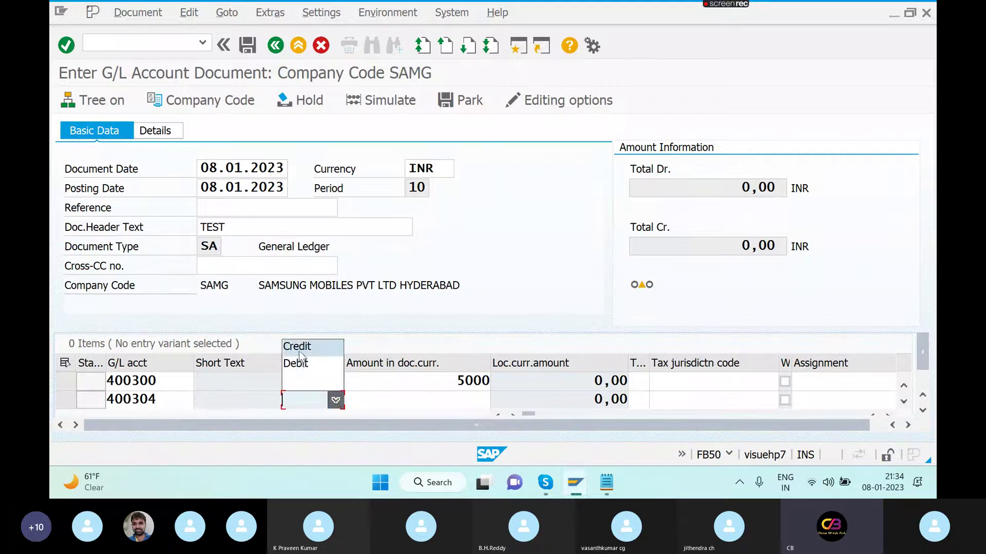
pyautogui.click(305, 364)
pyautogui.click(452, 399)
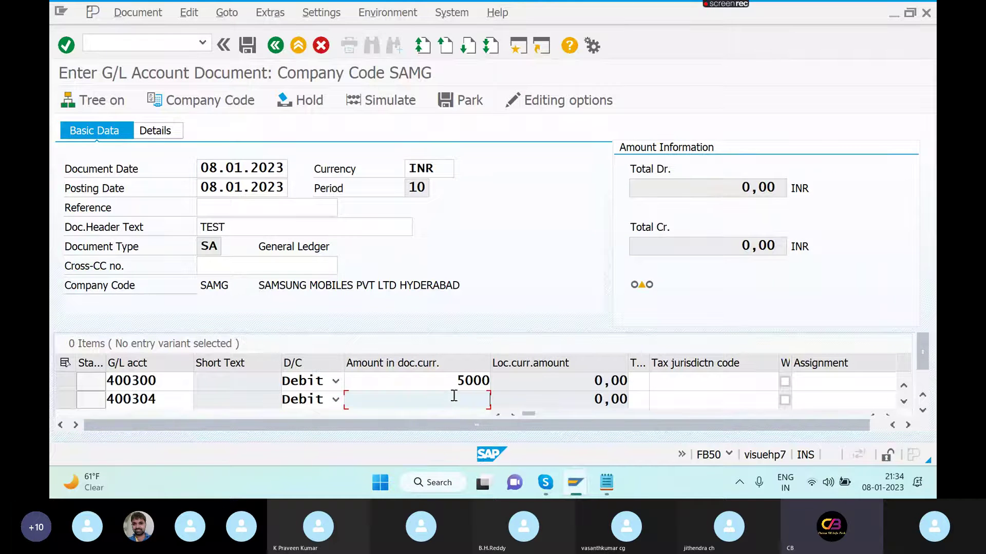
pyautogui.write('3000')
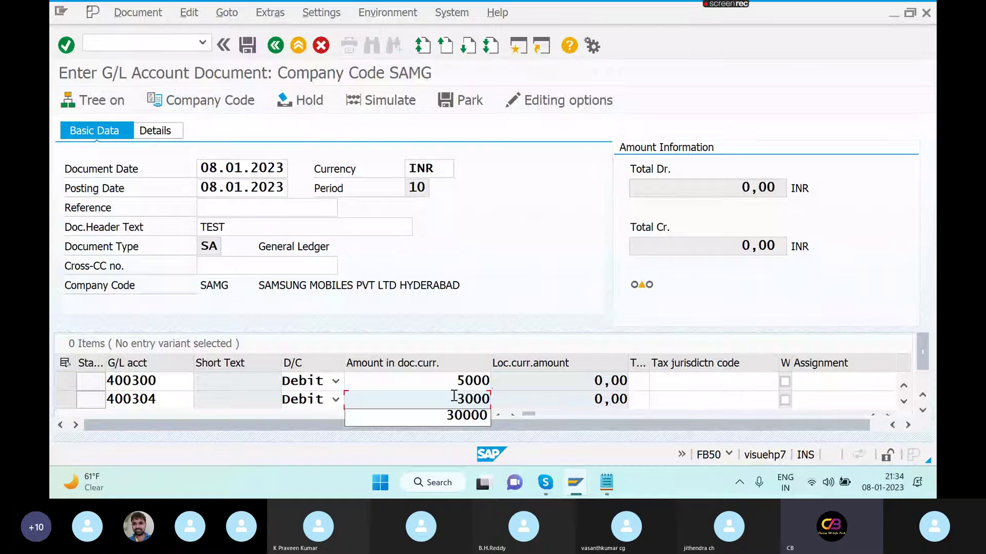
# - Give the lines item texts RENT and STATIONARY
pyautogui.click(660, 382)
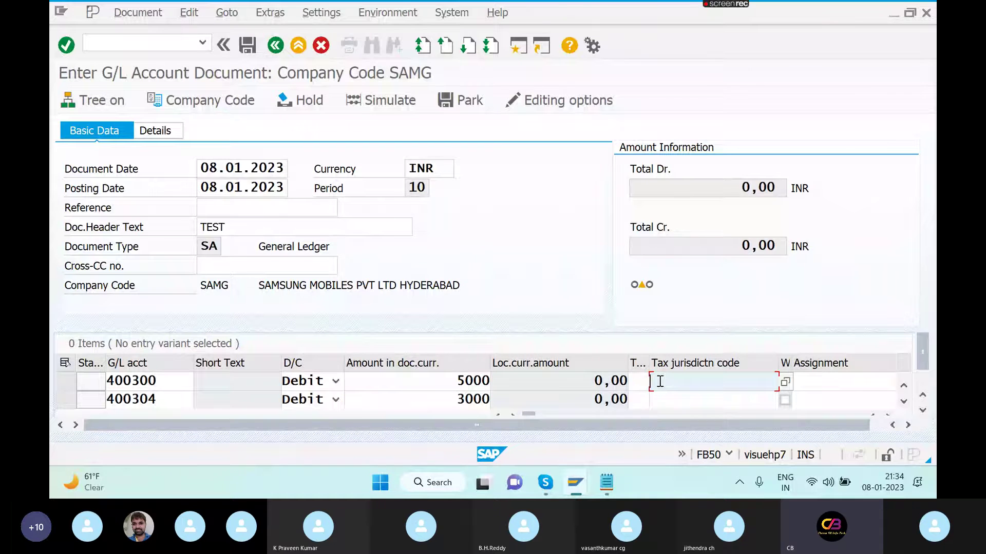
pyautogui.press('Tab')
pyautogui.press('Tab')
pyautogui.press('Tab')
pyautogui.press('Tab')
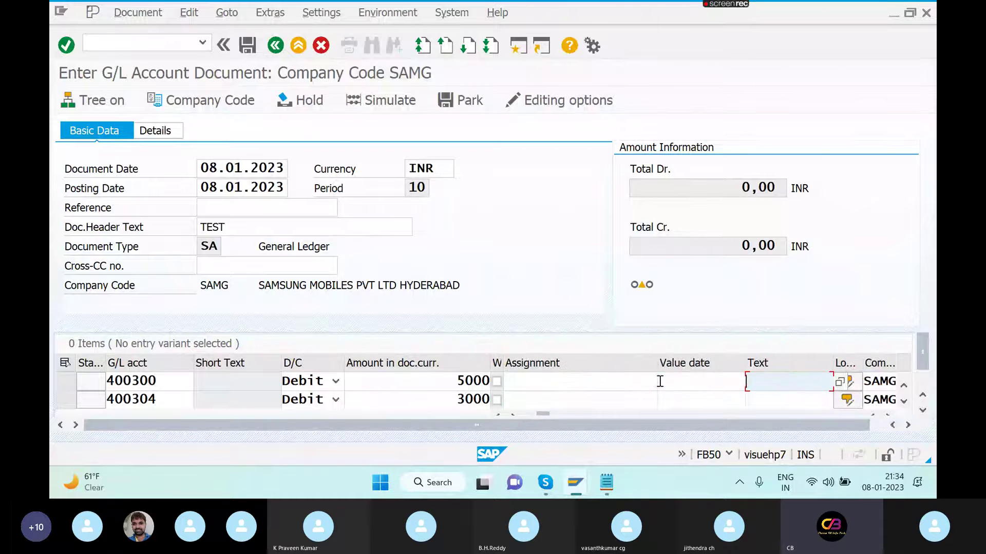
pyautogui.write('RENT')
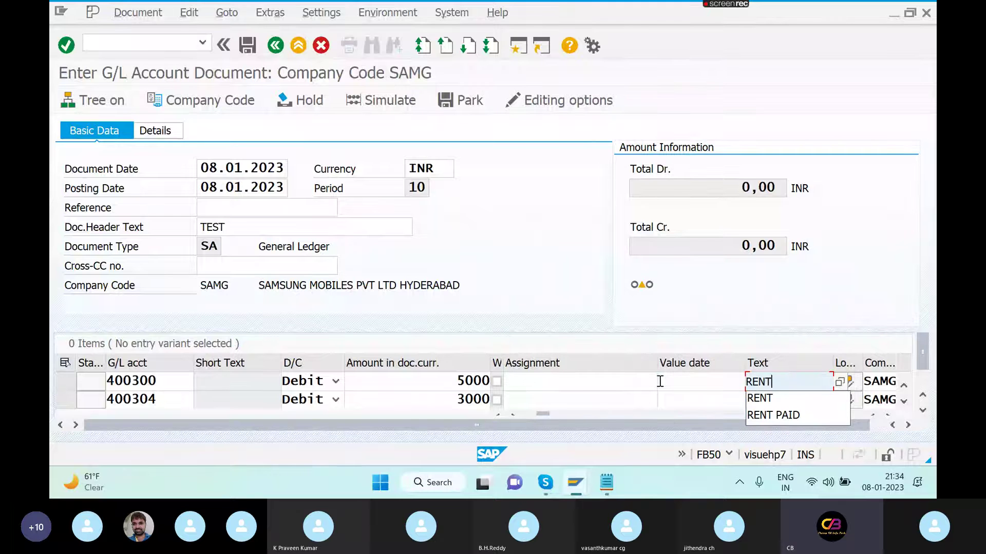
pyautogui.click(772, 398)
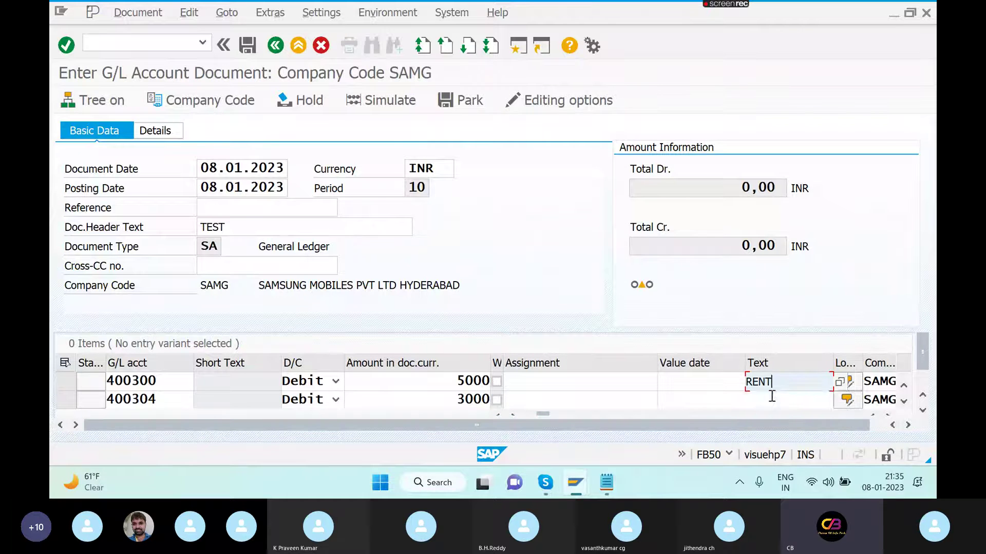
pyautogui.click(772, 398)
pyautogui.write('STAT')
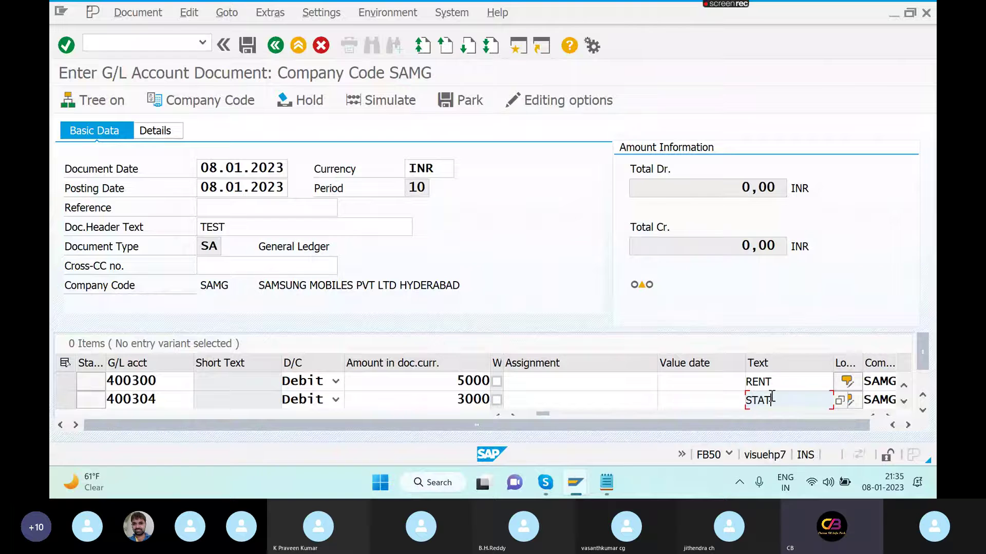
pyautogui.write('IONARY')
pyautogui.click(809, 383)
pyautogui.press('Tab')
pyautogui.press('Tab')
pyautogui.press('Tab')
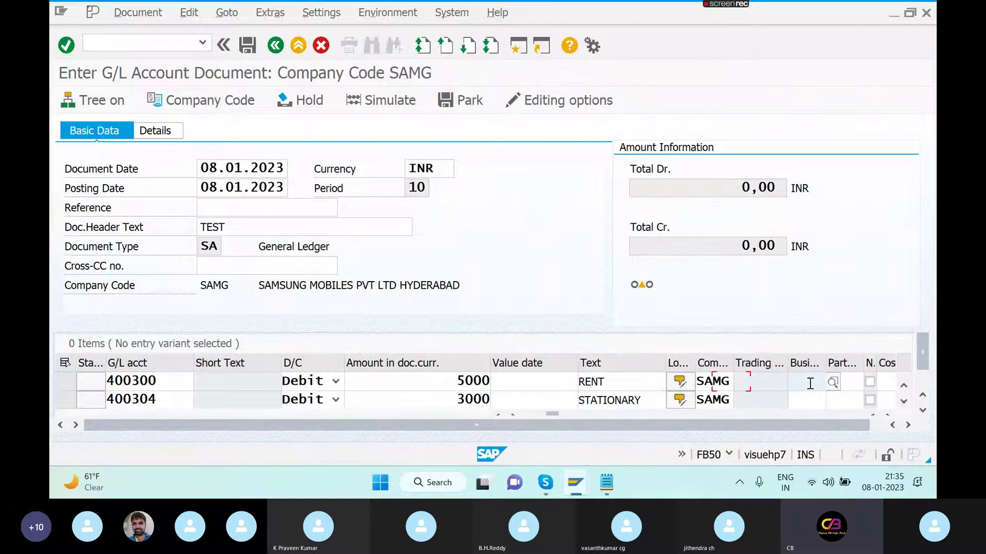
pyautogui.press('Tab')
pyautogui.press('Tab')
pyautogui.press('Tab')
pyautogui.press('Tab')
pyautogui.press('Tab')
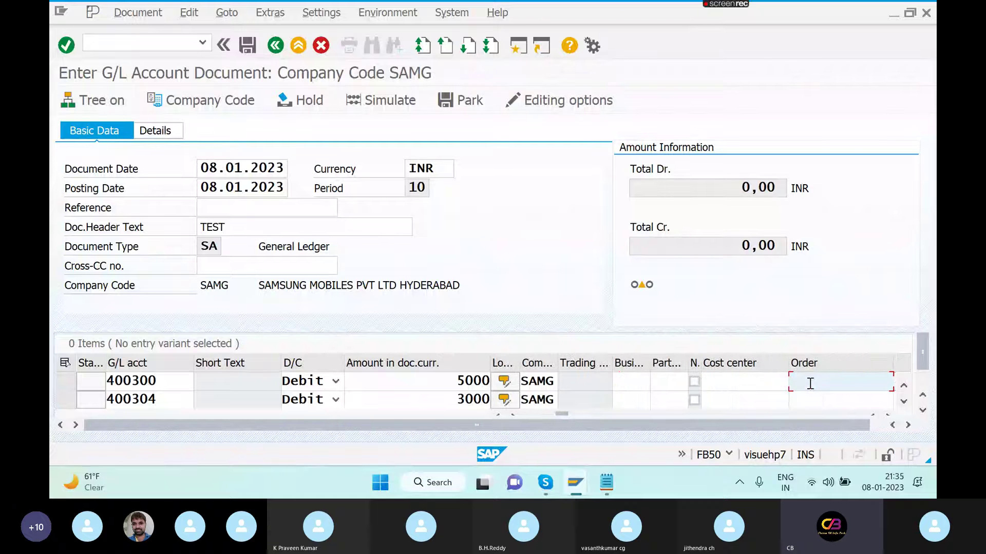
pyautogui.click(908, 425)
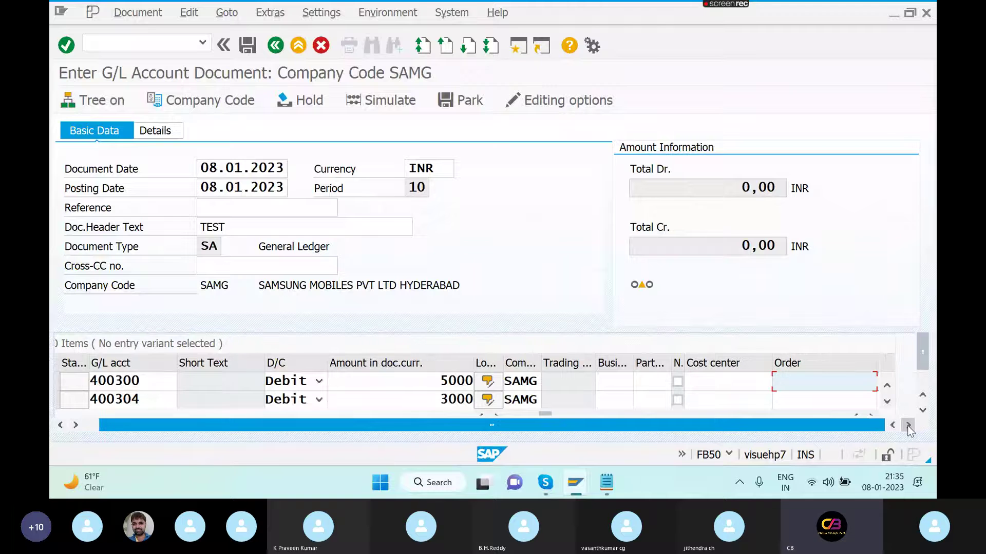
# - Enter cost center 6000 on the 400304 debit line
pyautogui.click(887, 401)
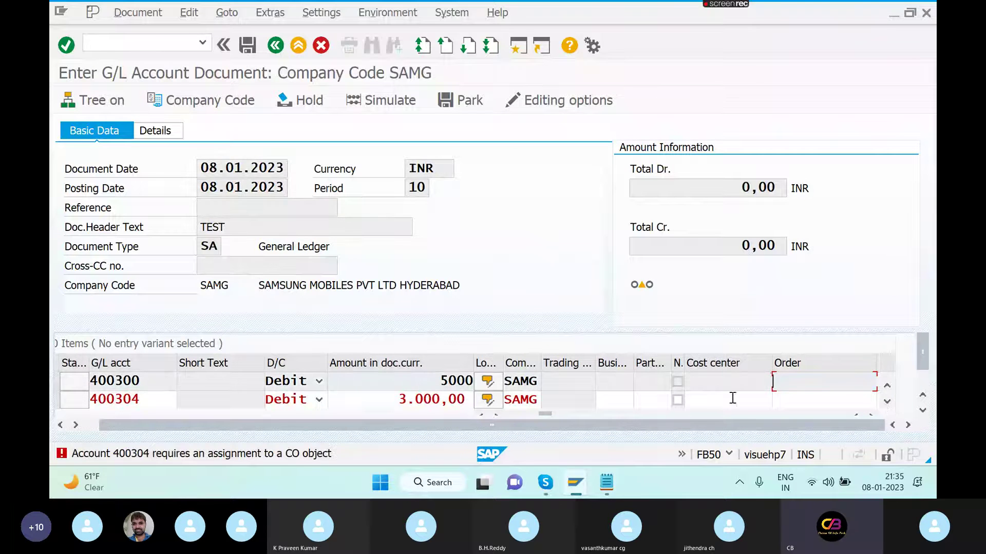
pyautogui.click(696, 399)
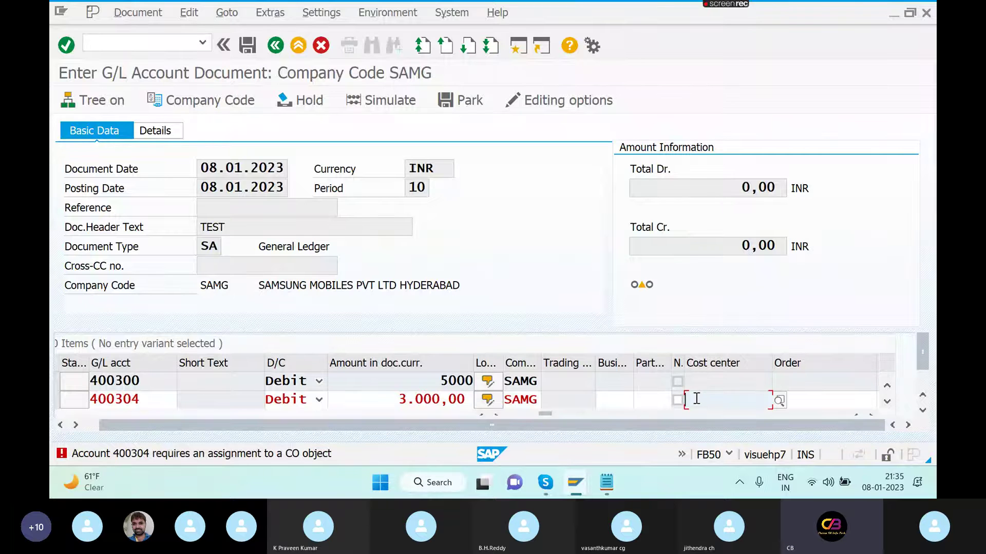
pyautogui.write('6')
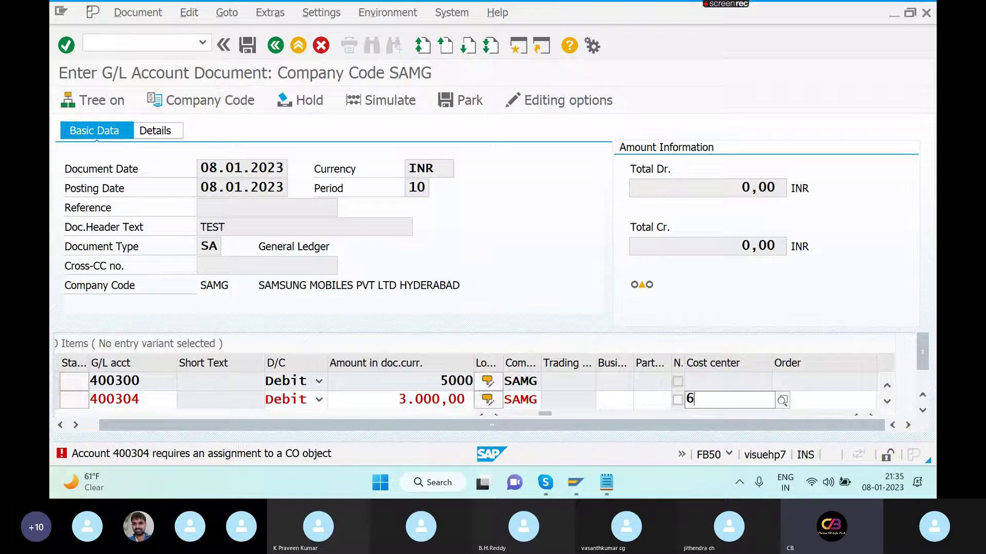
pyautogui.write('000')
pyautogui.press('Tab')
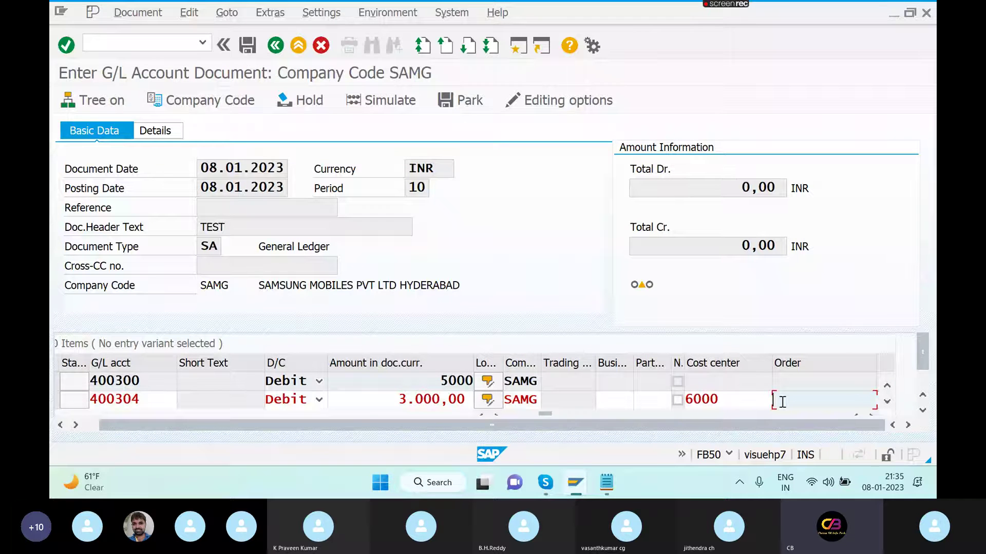
pyautogui.write('M')
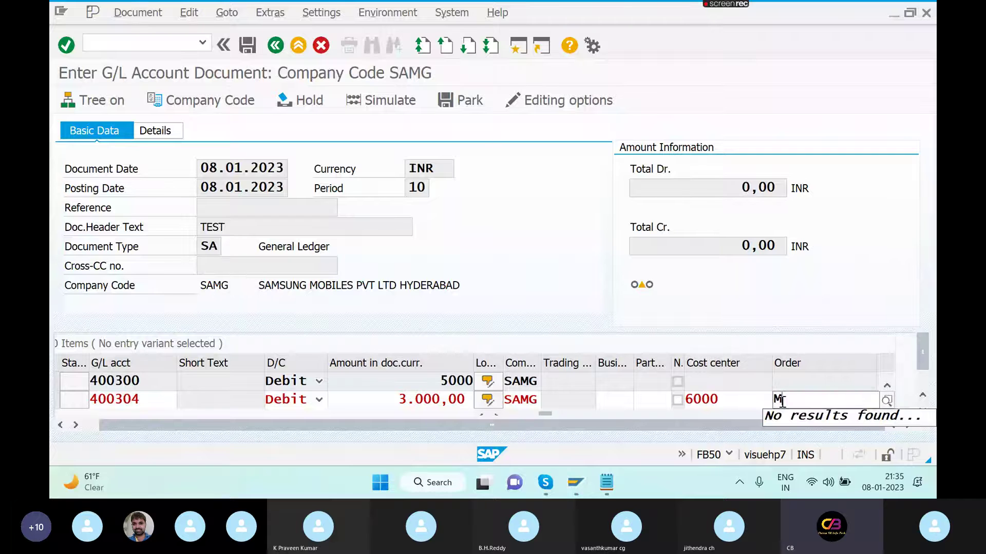
pyautogui.press('BackSpace')
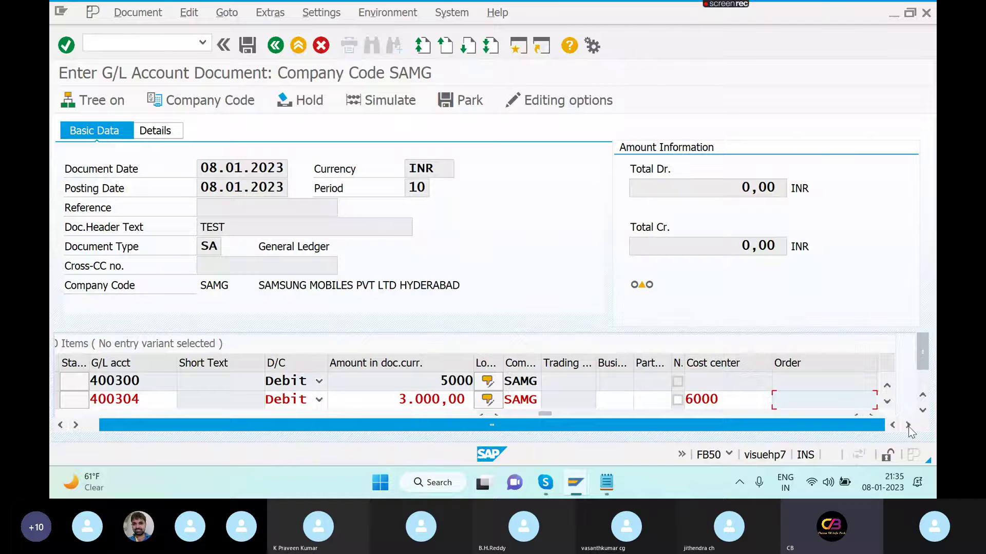
pyautogui.click(923, 412)
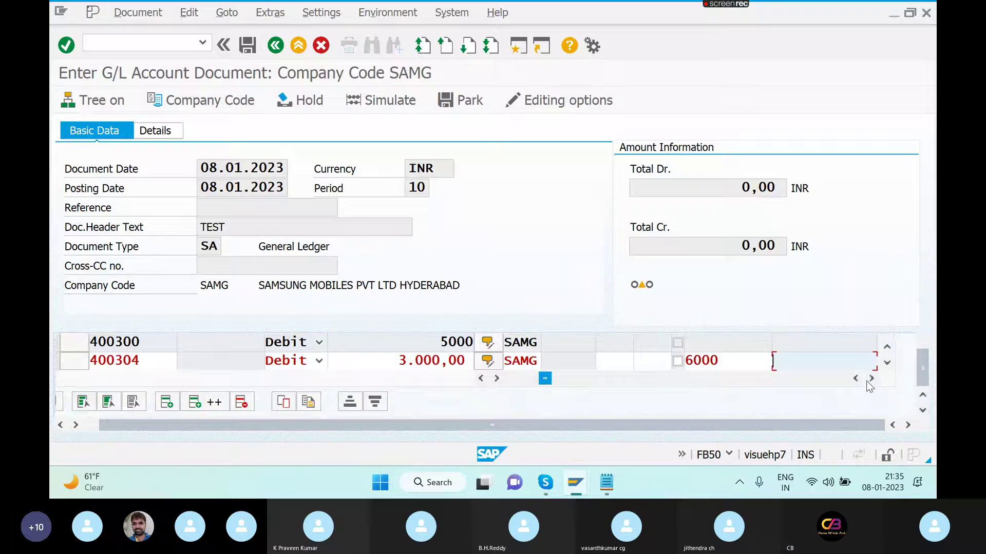
# - Pick order 60006105 from controlling area SAMG for the line and check the entries
pyautogui.click(871, 379)
pyautogui.click(871, 379)
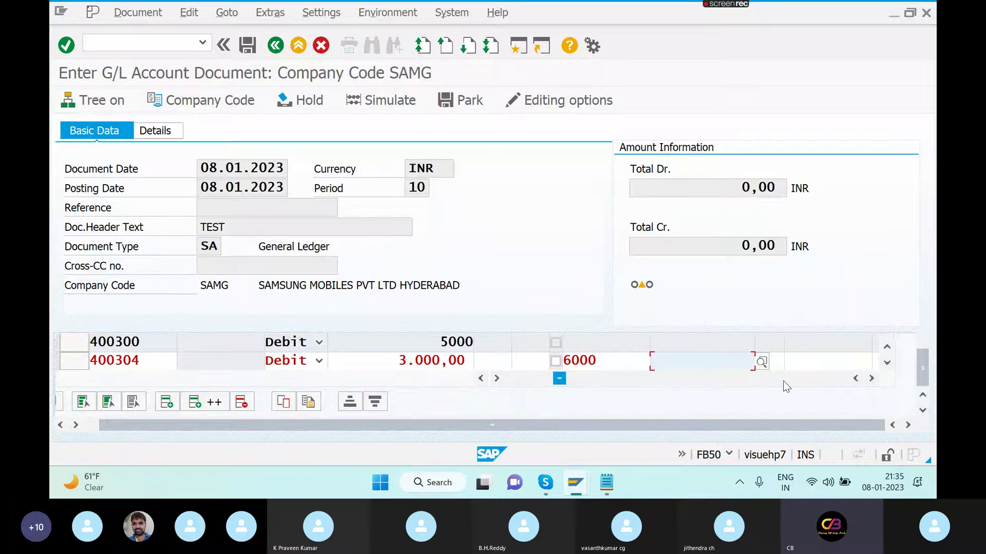
pyautogui.click(761, 362)
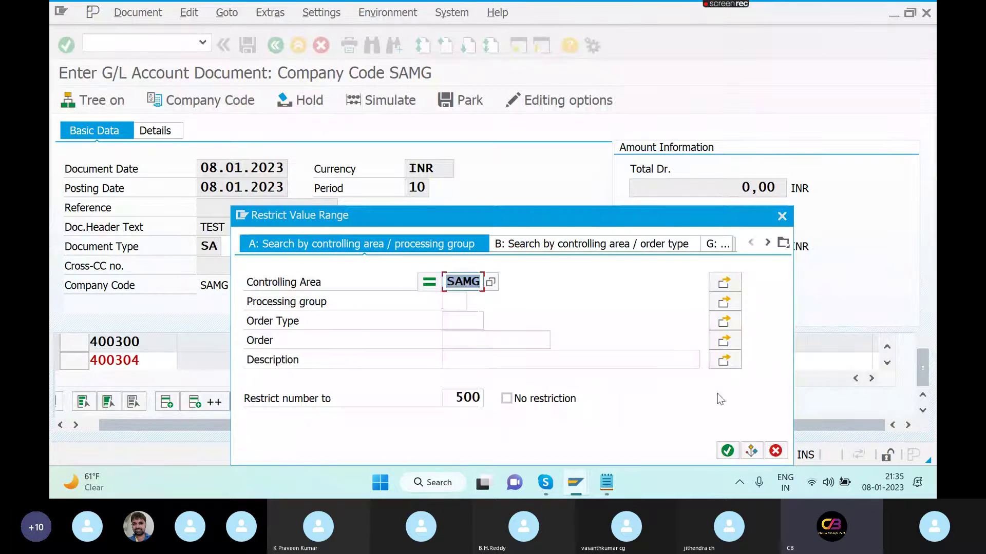
pyautogui.click(727, 451)
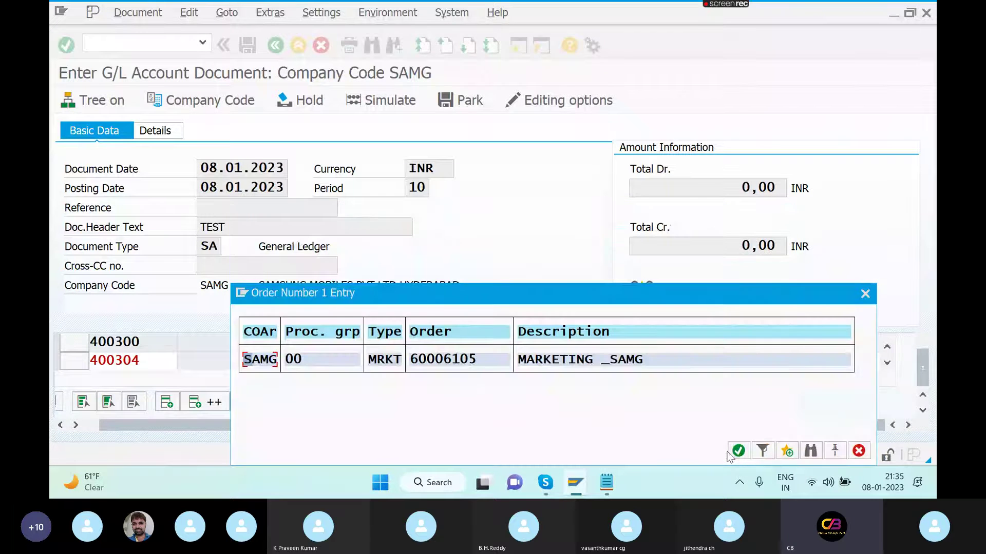
pyautogui.doubleClick(436, 365)
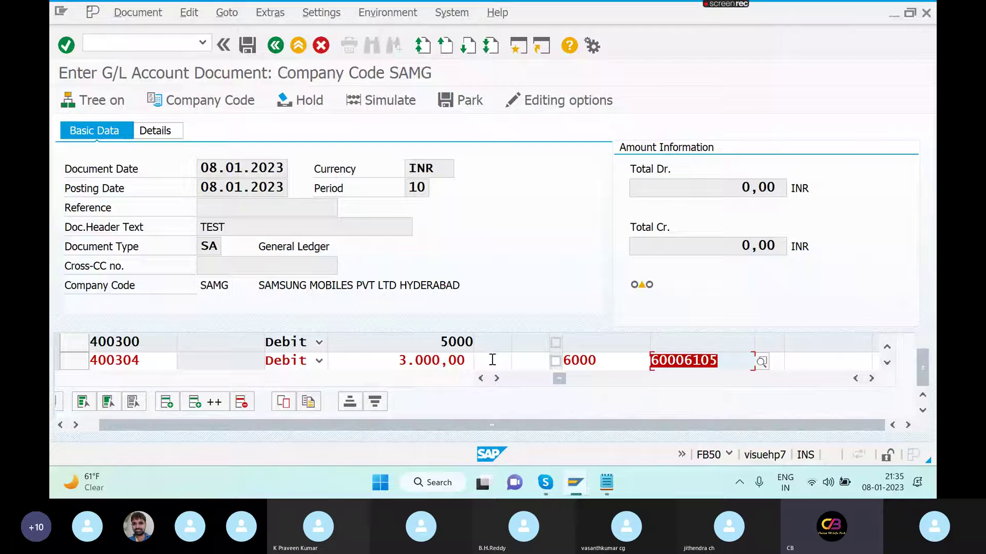
pyautogui.press('Return')
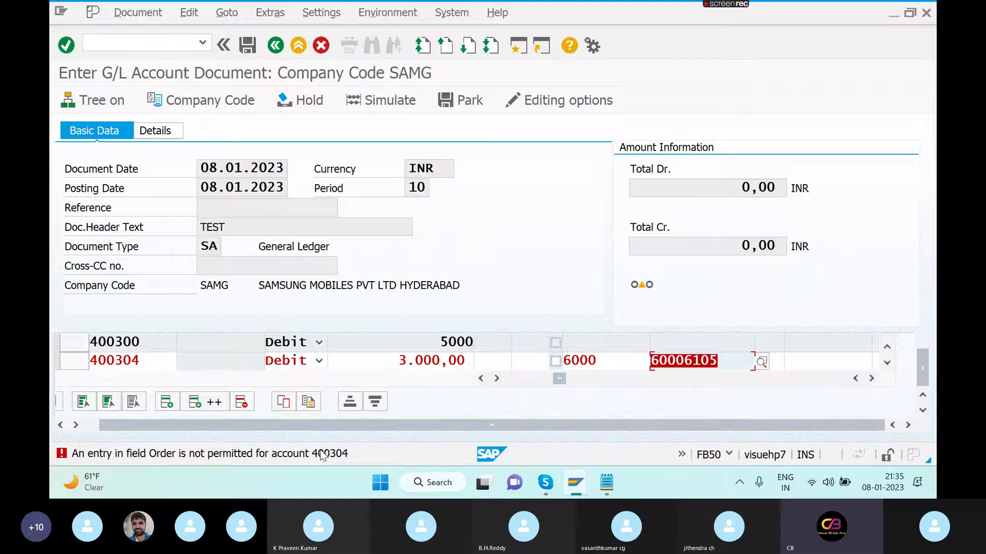
# - In a second session, run OBC4, locate variant SAMG and open its field status group G001
pyautogui.click(519, 46)
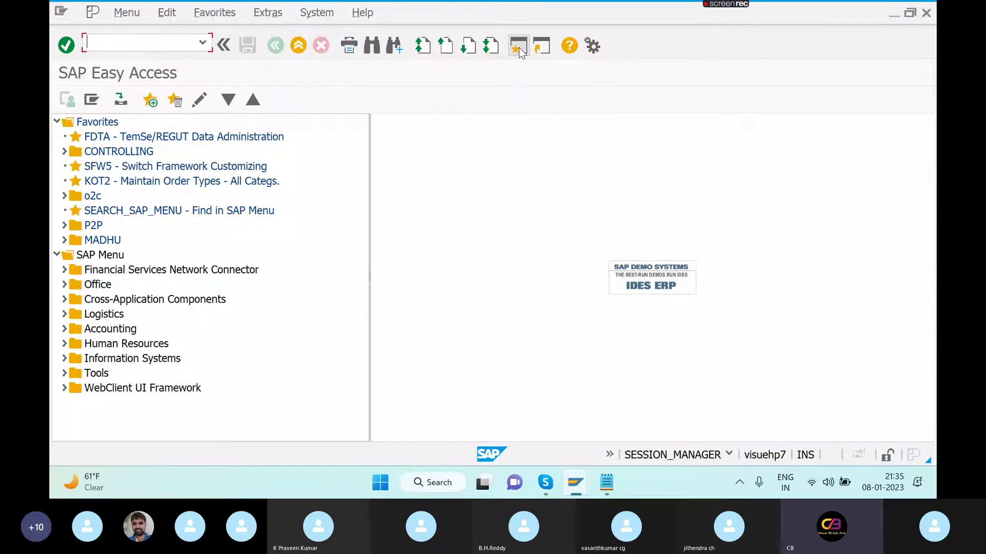
pyautogui.write('OBC4')
pyautogui.press('Return')
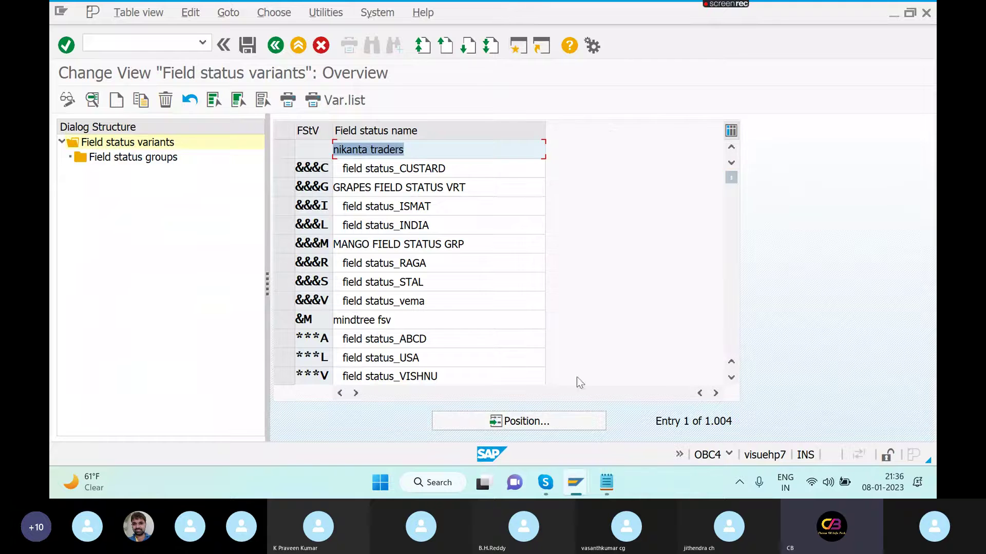
pyautogui.click(535, 424)
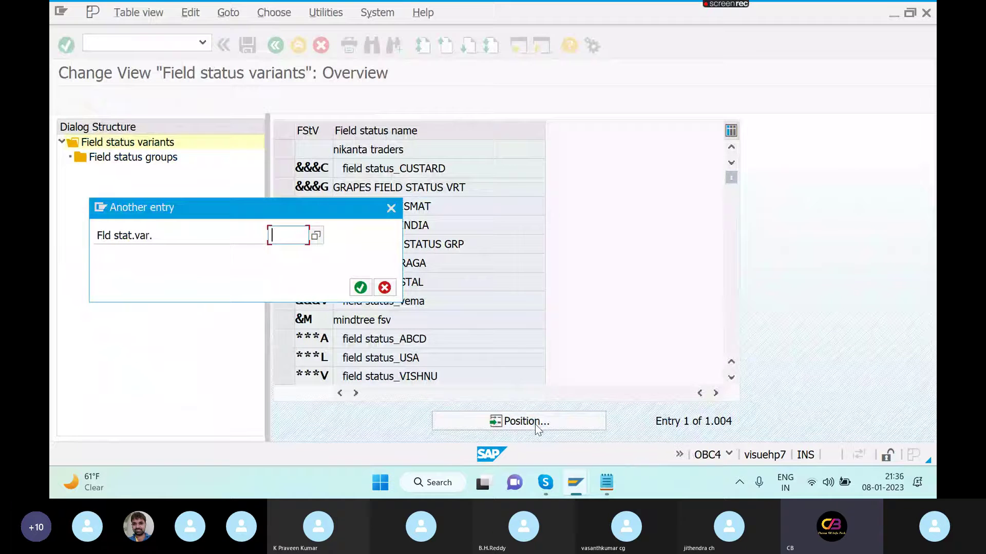
pyautogui.write('SAMG')
pyautogui.press('Return')
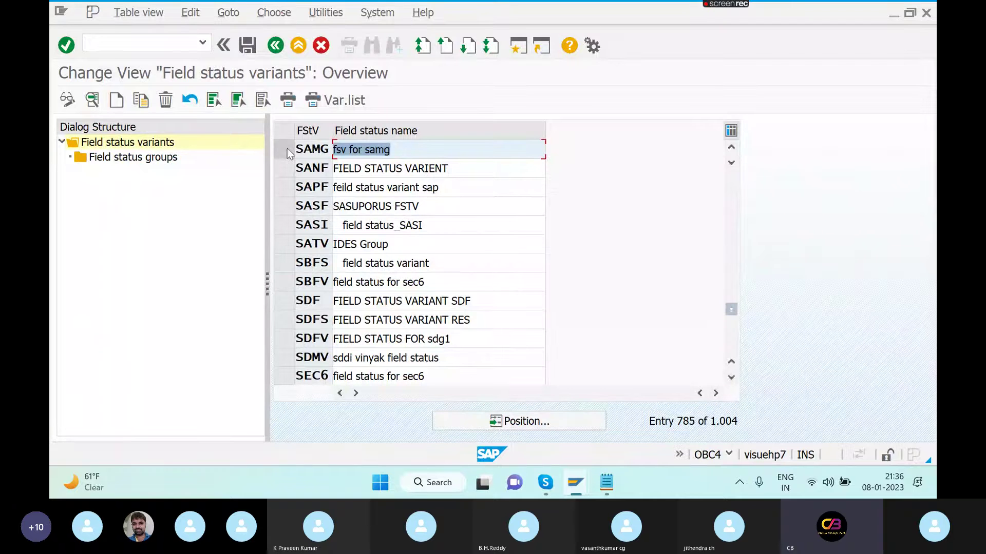
pyautogui.click(287, 148)
pyautogui.doubleClick(171, 158)
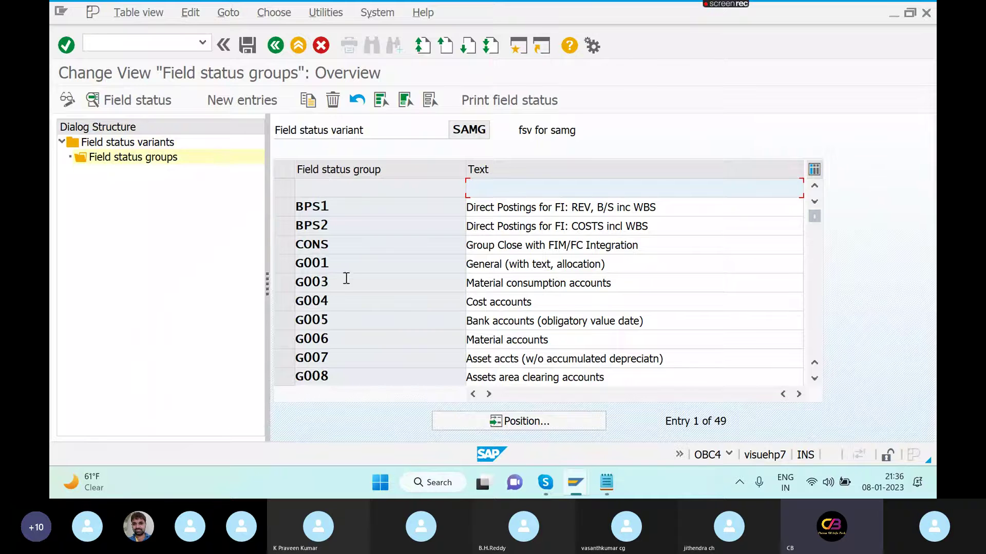
pyautogui.doubleClick(301, 264)
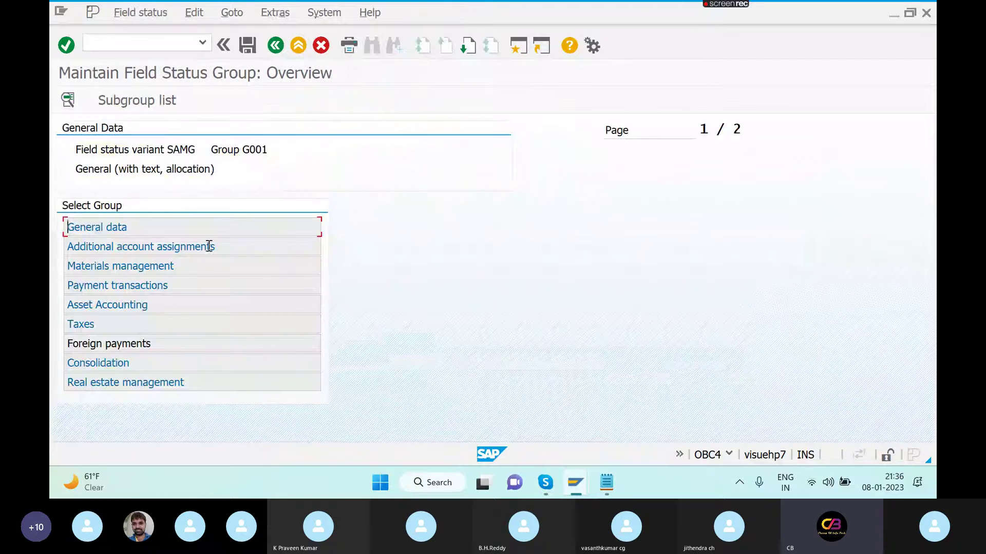
# - Page through all seven pages of G001's additional account assignments and back to page 1
pyautogui.doubleClick(209, 246)
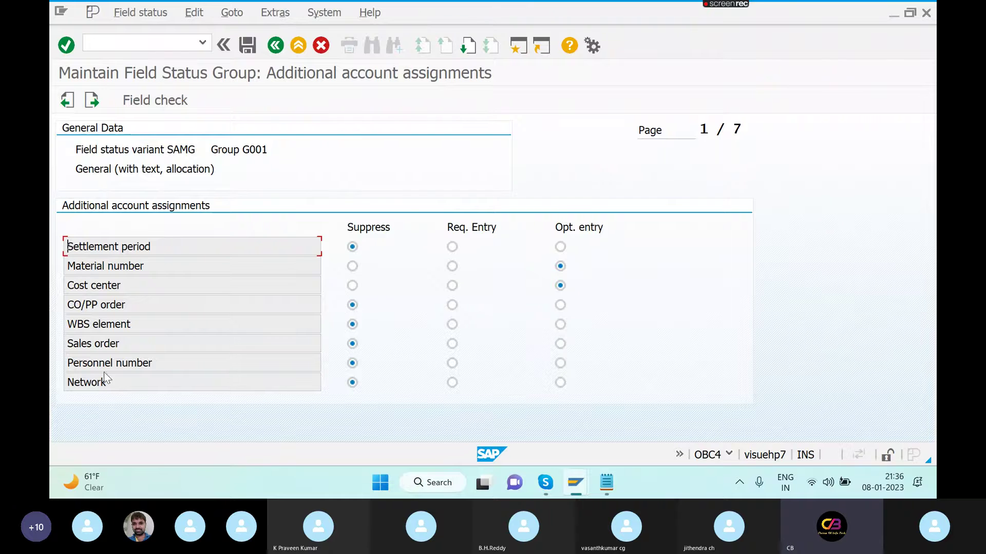
pyautogui.click(468, 45)
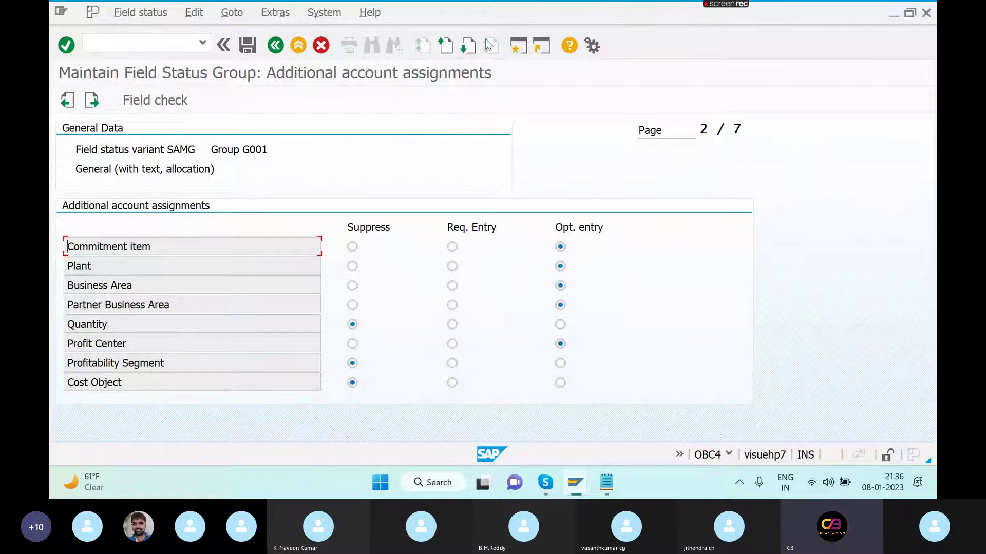
pyautogui.click(470, 47)
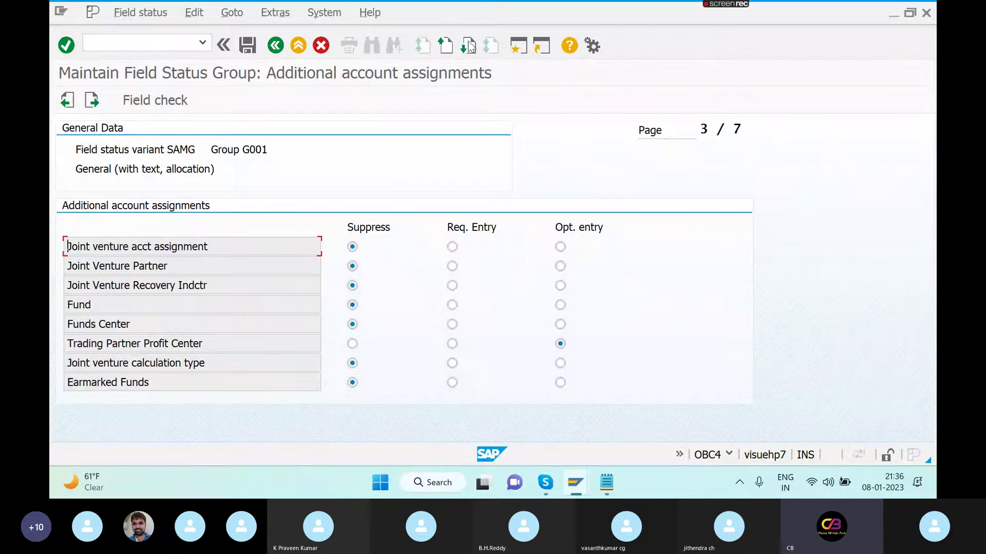
pyautogui.click(470, 46)
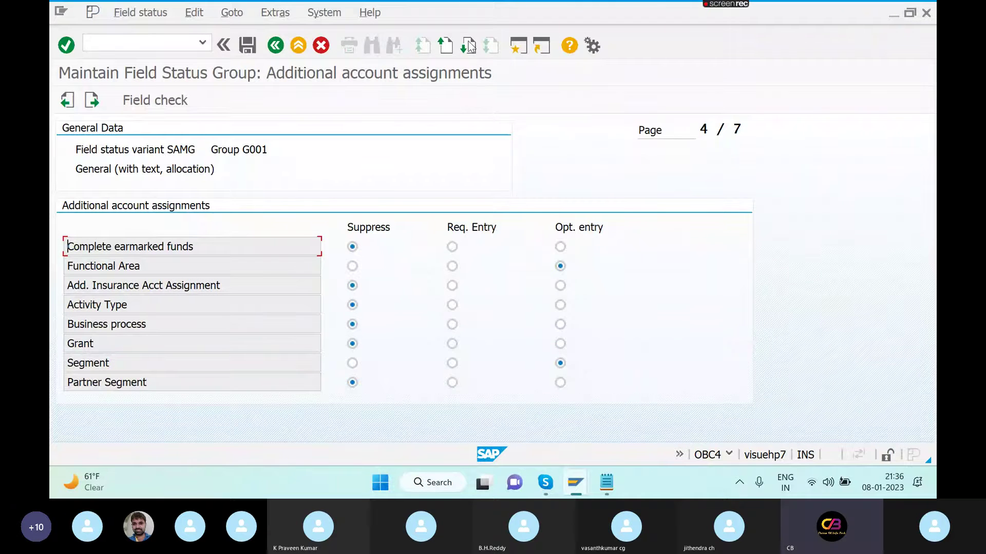
pyautogui.click(470, 47)
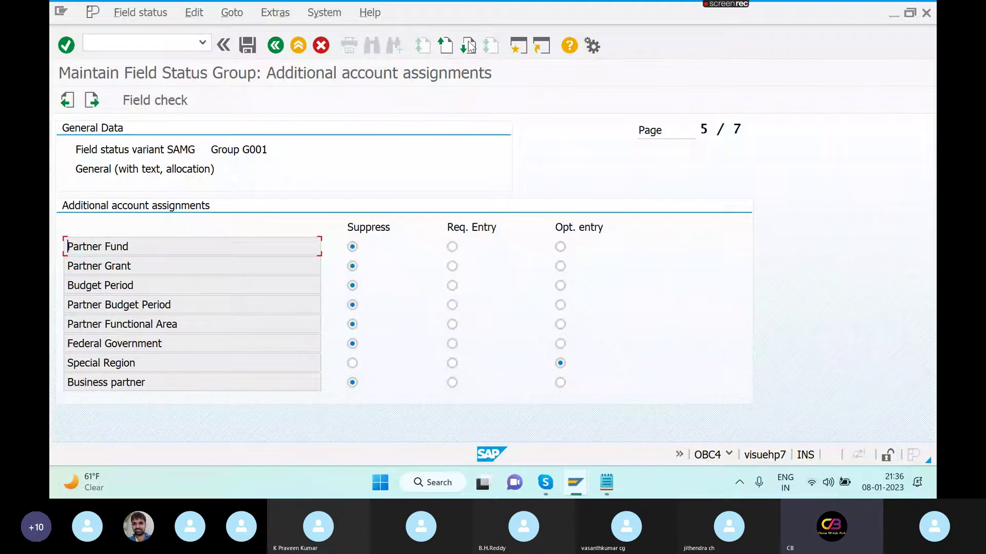
pyautogui.click(470, 46)
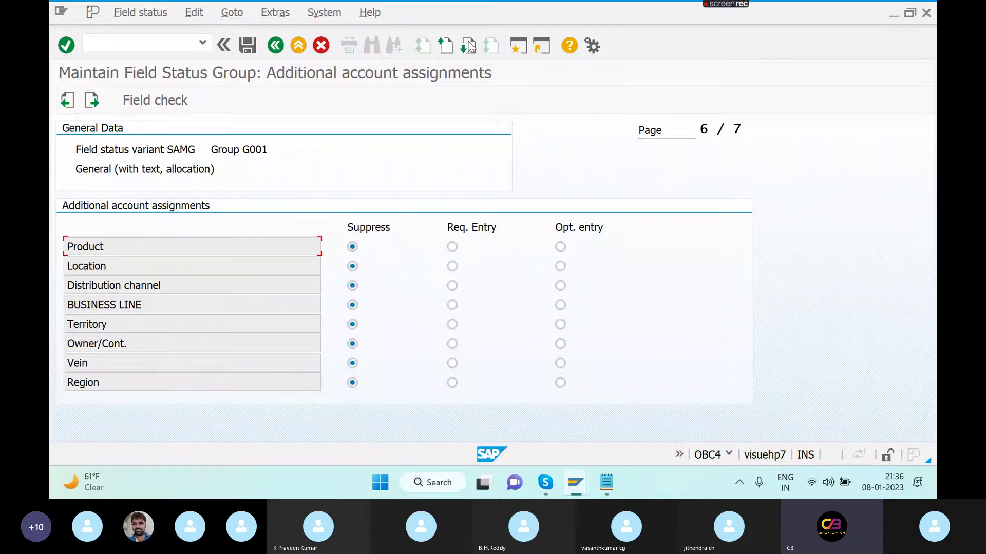
pyautogui.click(470, 47)
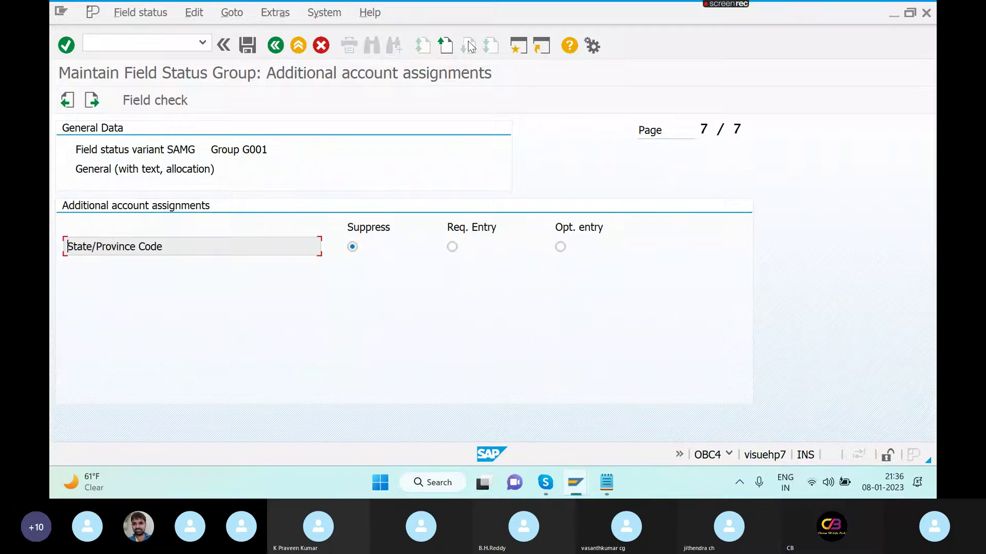
pyautogui.click(444, 47)
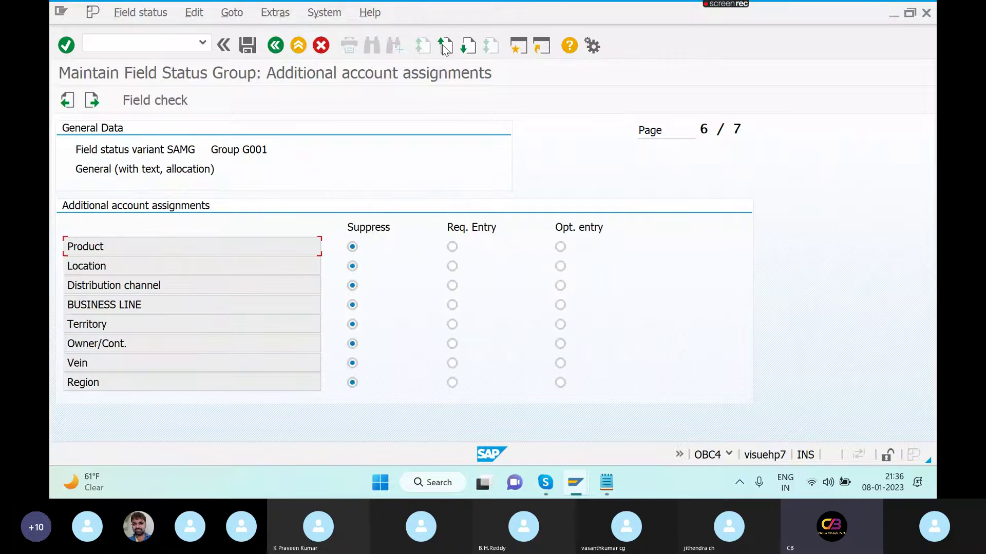
pyautogui.click(444, 48)
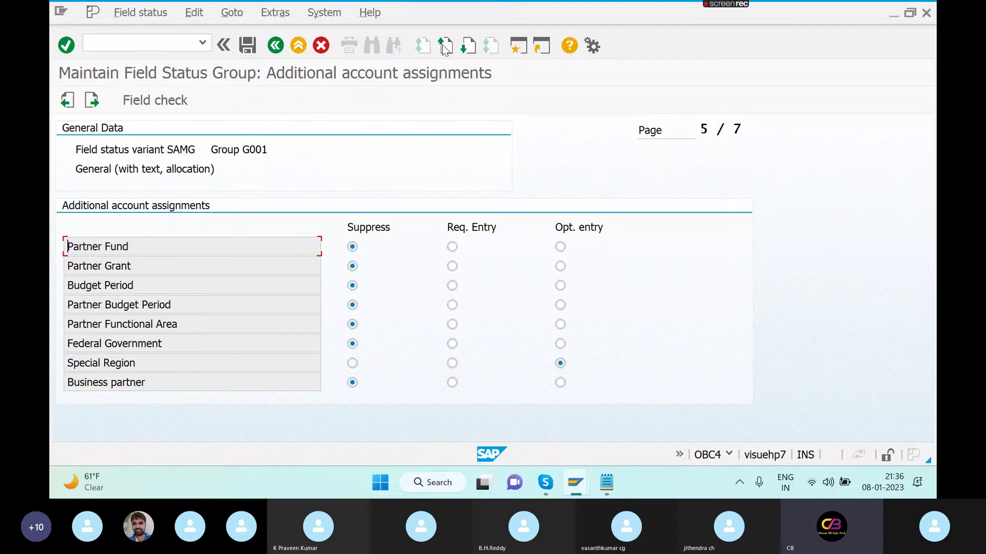
pyautogui.click(444, 47)
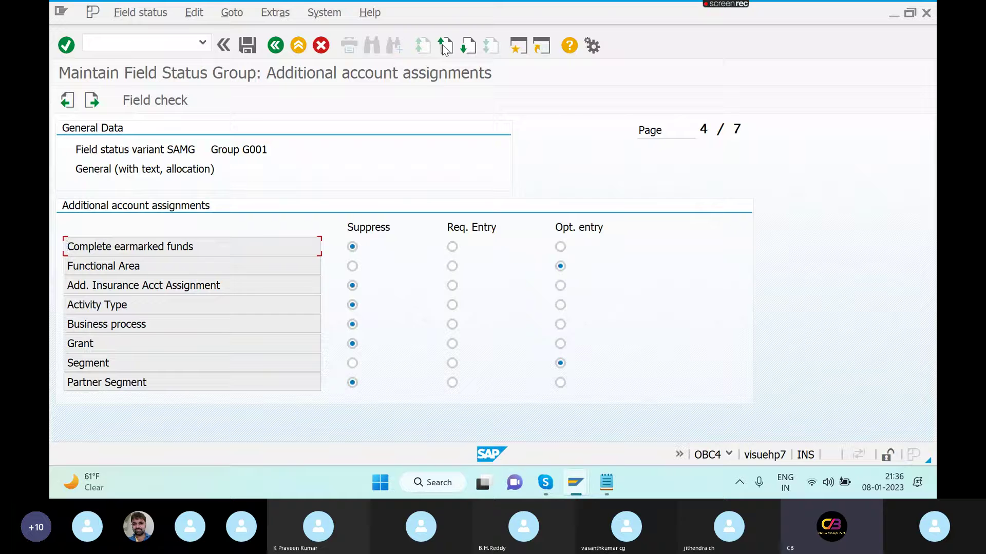
pyautogui.click(445, 47)
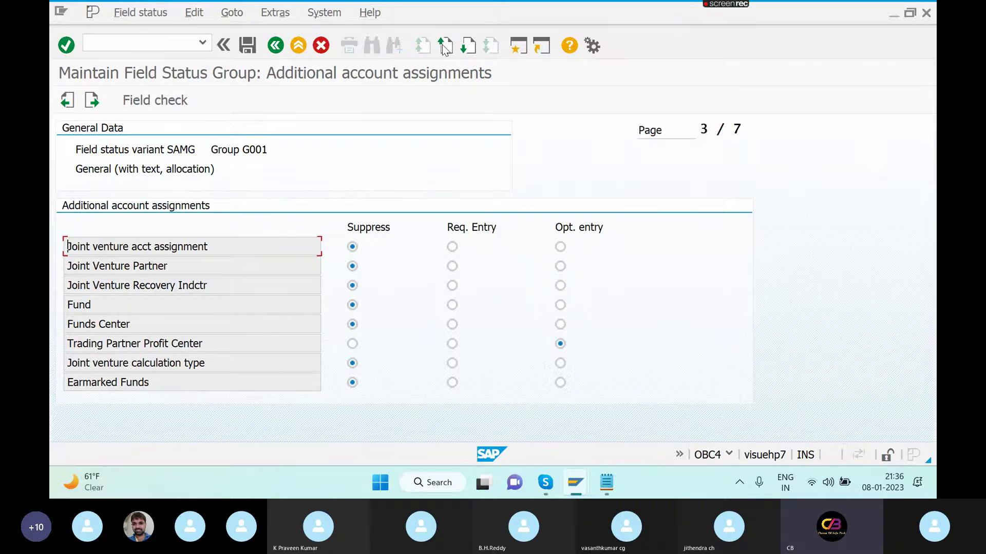
pyautogui.click(445, 47)
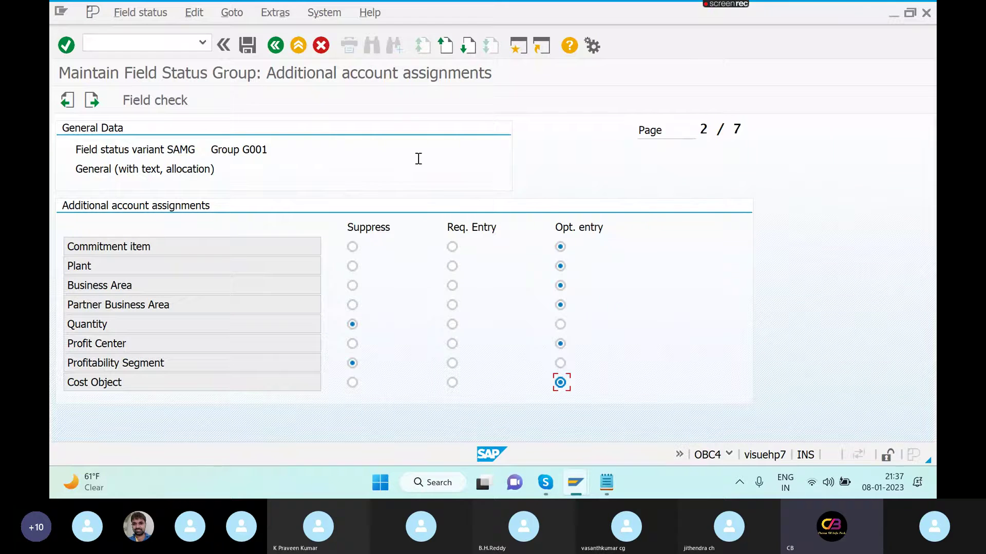
pyautogui.click(446, 48)
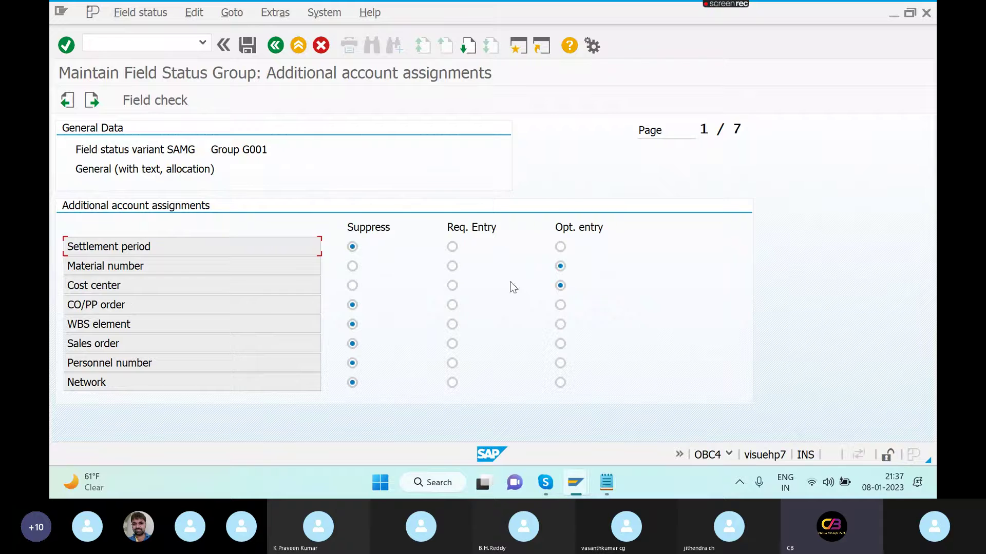
# - Set CO/PP order to optional entry in G001 and save it to the customizing request
pyautogui.click(565, 307)
pyautogui.click(250, 45)
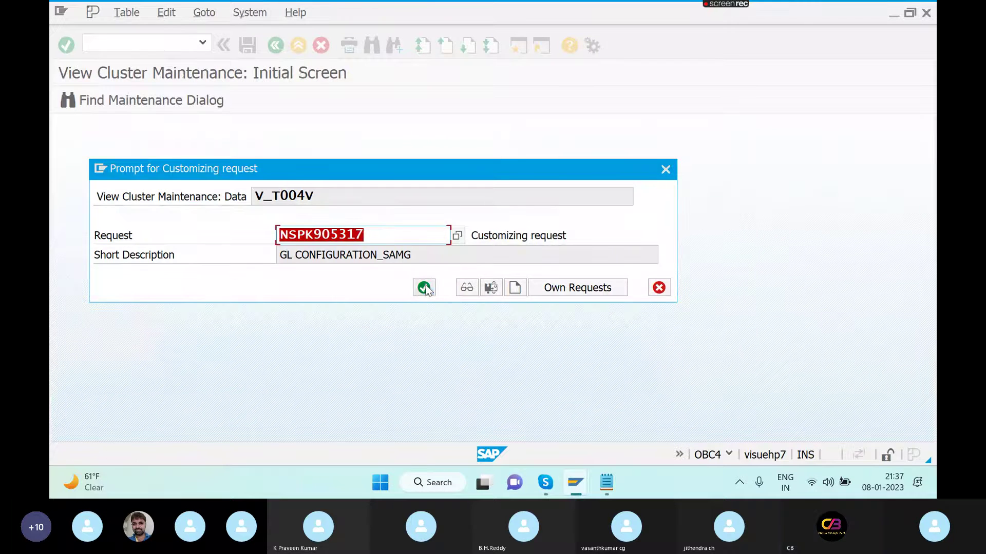
pyautogui.click(424, 288)
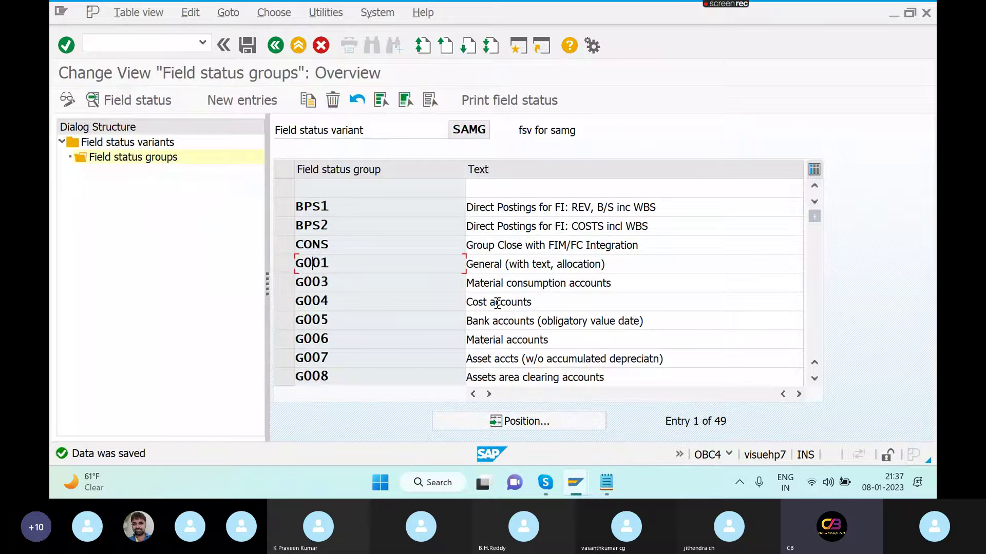
# - Restart FB50 with /NFB50, entering document date 08.01.2023 and header text TEST
pyautogui.hotkey('alt', 'Tab')
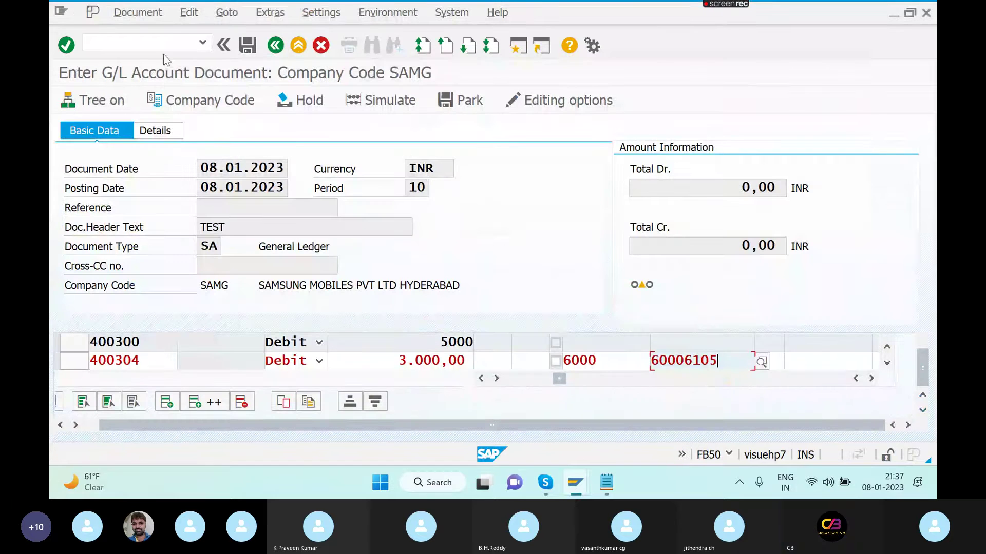
pyautogui.click(167, 45)
pyautogui.write('/')
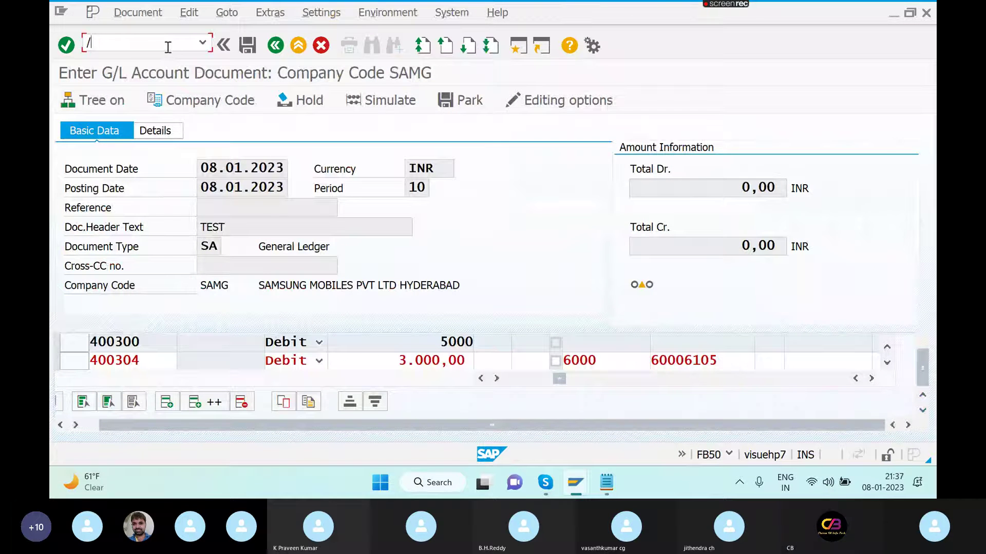
pyautogui.write('NFB50')
pyautogui.press('Return')
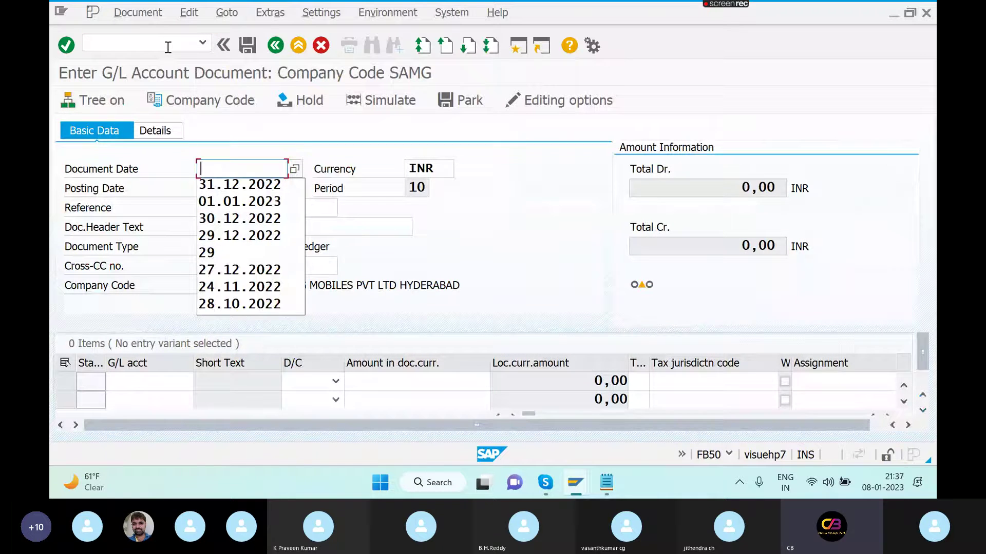
pyautogui.write('08.01.2023')
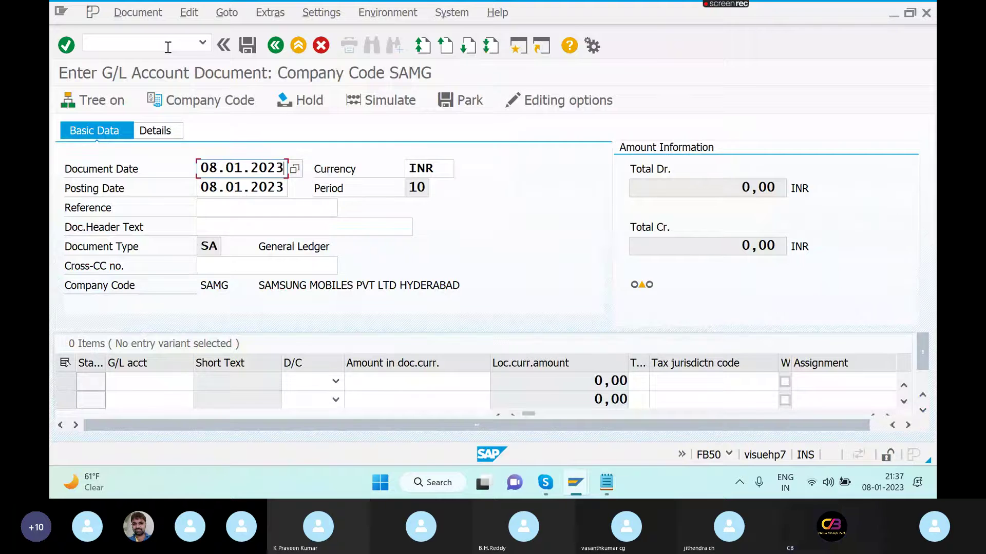
pyautogui.click(258, 228)
pyautogui.write('TEST')
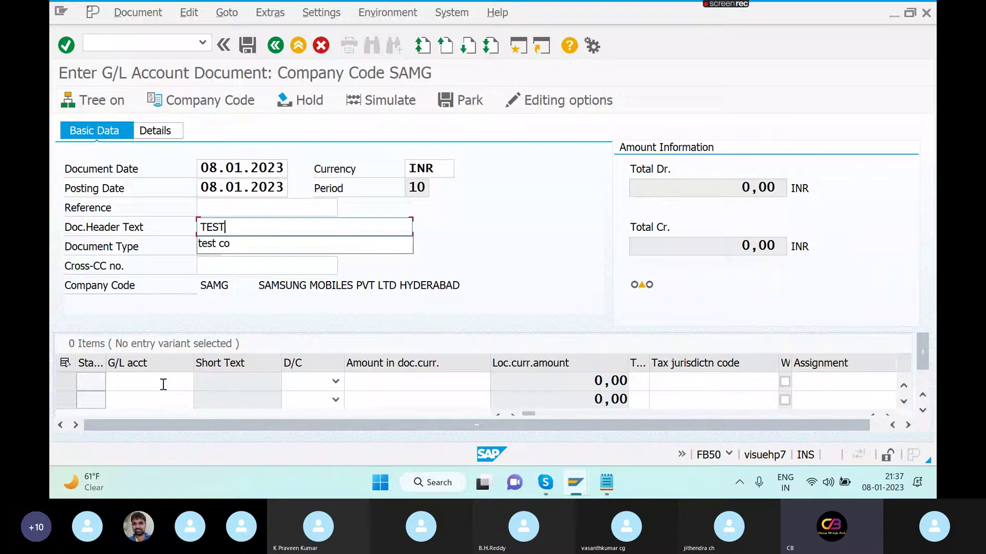
# - Add the first debit line: account 400300 for 5000
pyautogui.click(163, 385)
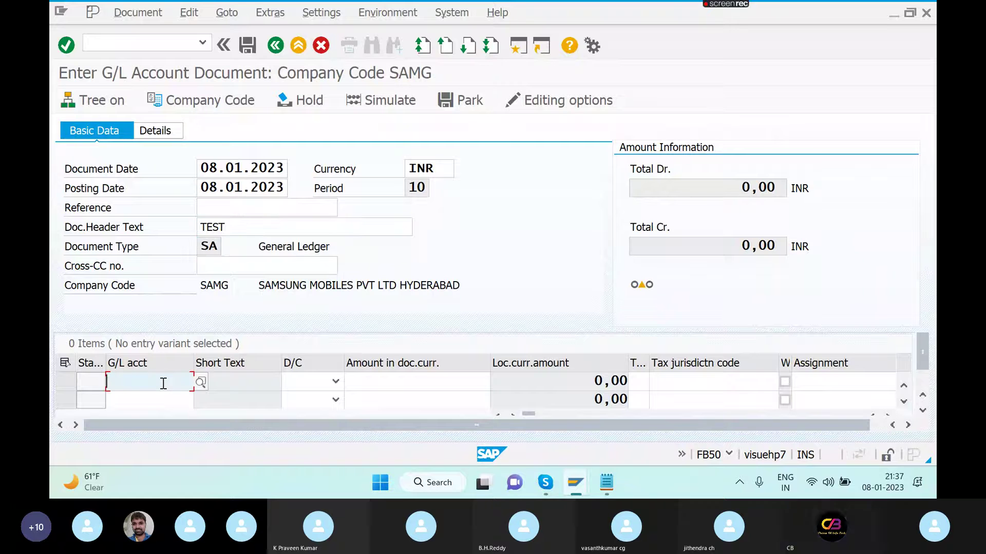
pyautogui.write('400300')
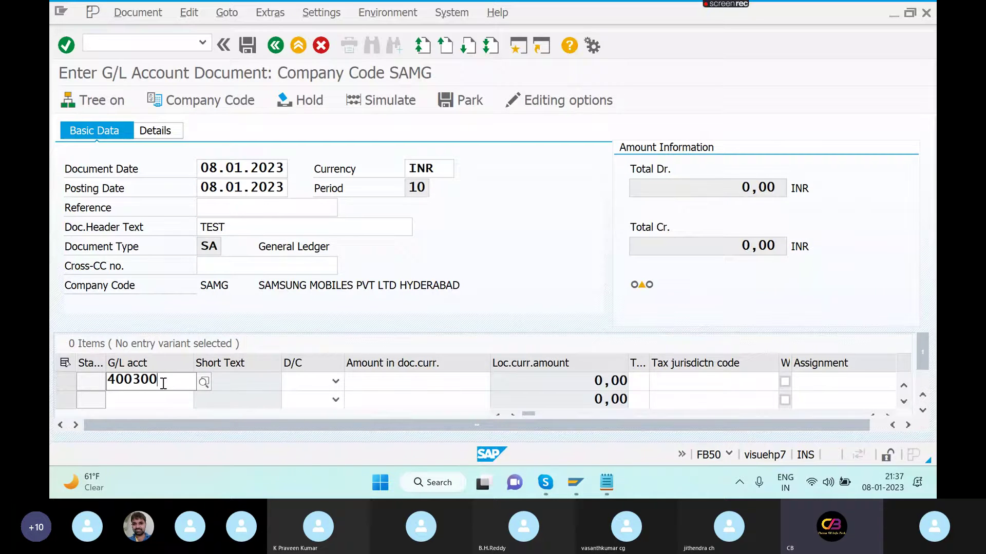
pyautogui.press('Tab')
pyautogui.press('Down')
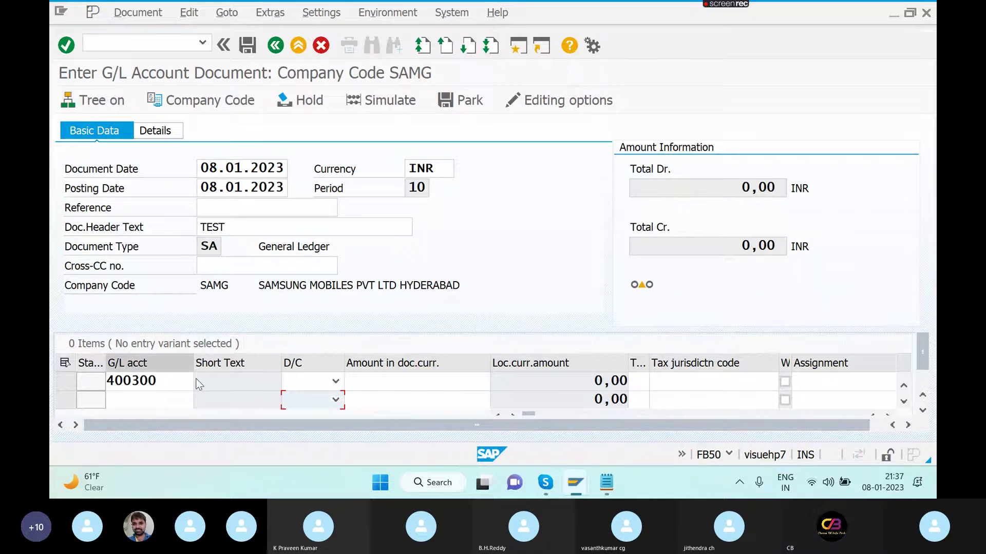
pyautogui.click(336, 383)
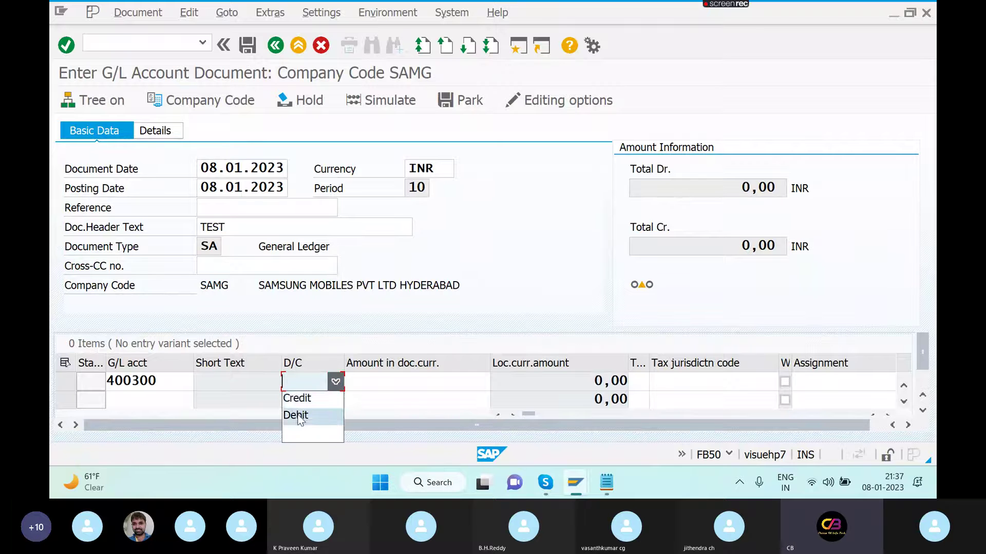
pyautogui.click(297, 414)
pyautogui.click(379, 379)
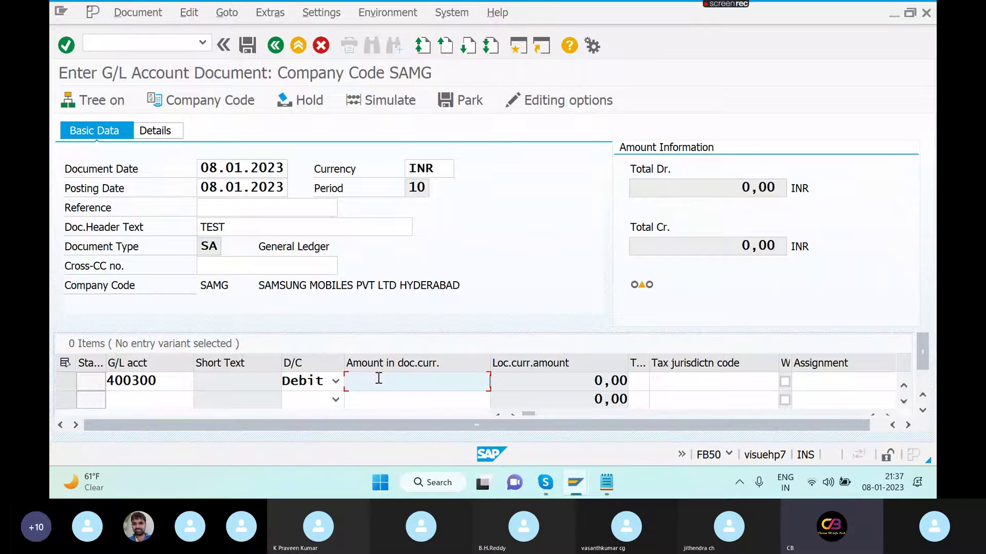
pyautogui.write('5000')
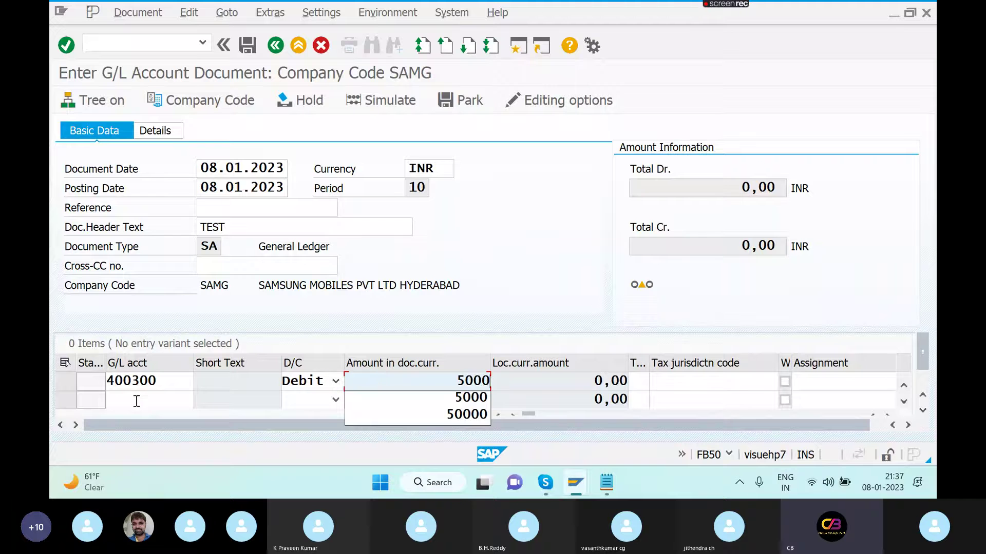
# - Add the second debit line: account 400304 for 3000
pyautogui.click(131, 397)
pyautogui.write('400304')
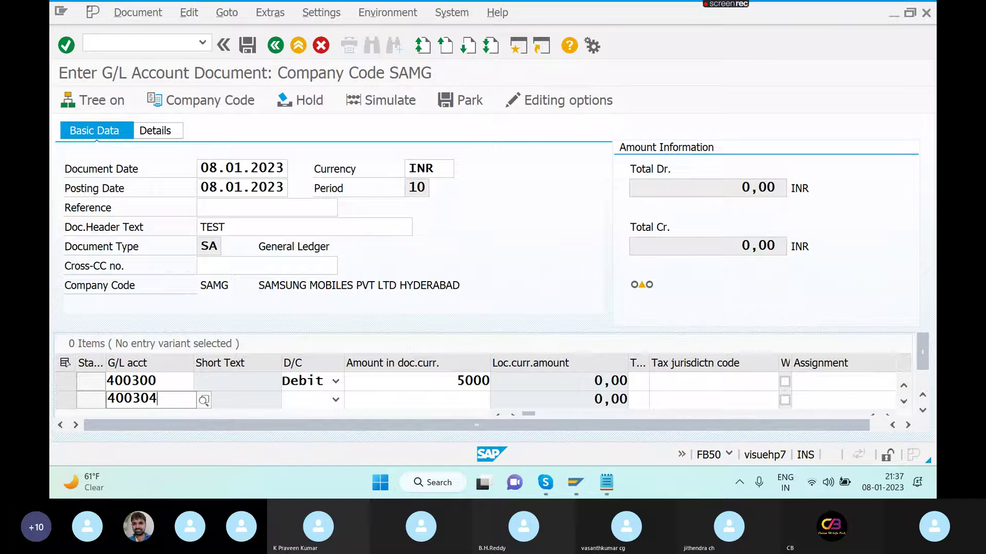
pyautogui.click(335, 400)
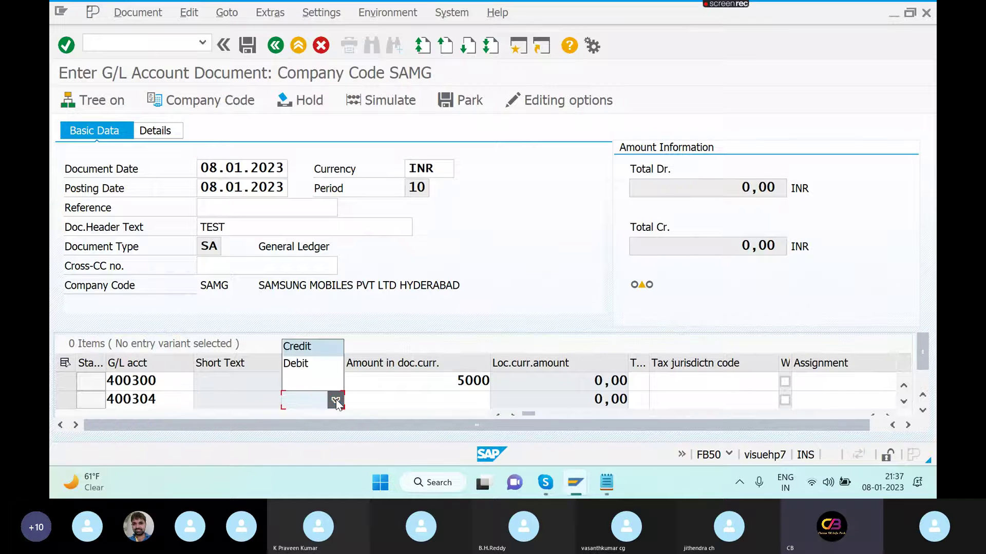
pyautogui.click(304, 363)
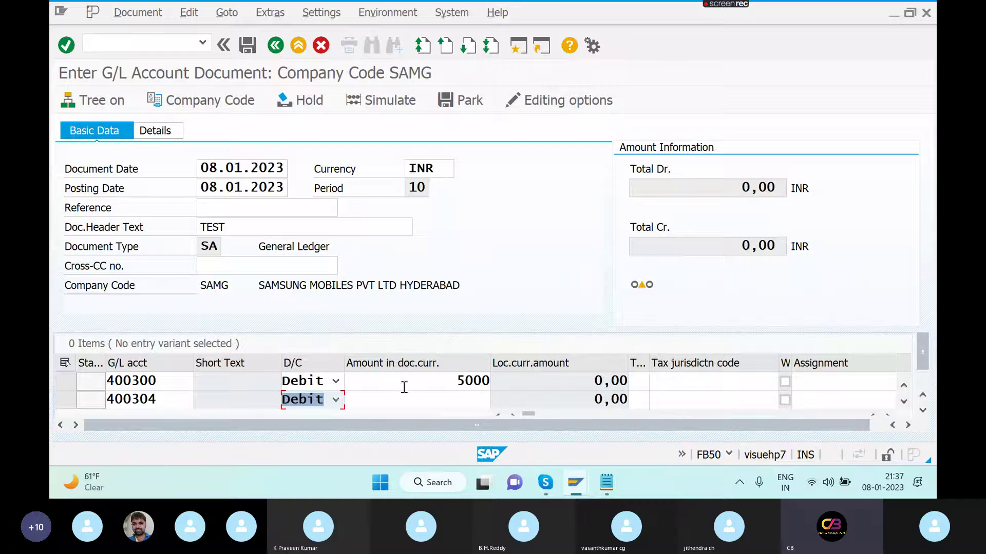
pyautogui.click(470, 399)
pyautogui.write('3000')
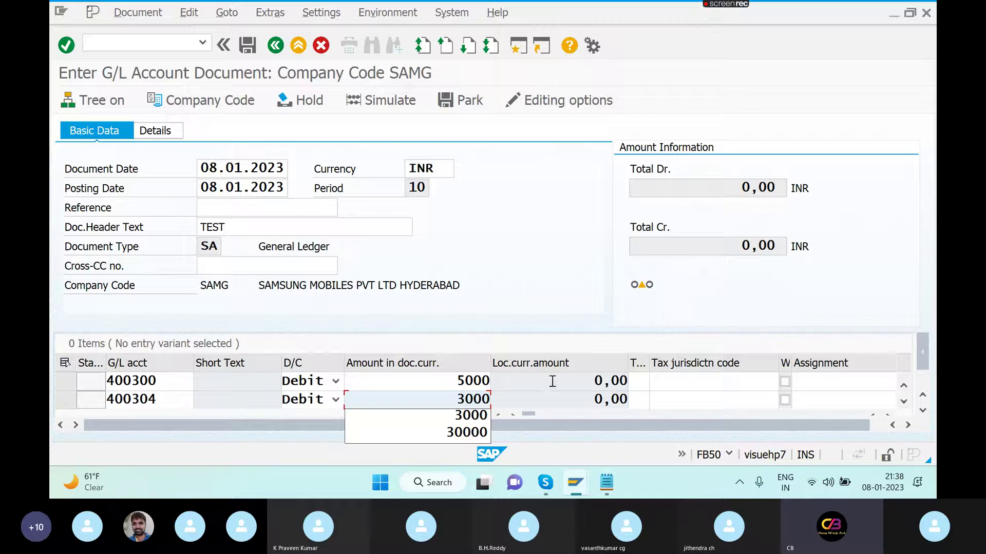
pyautogui.click(652, 382)
# - Give line 400300 text RENT, cost center 3000 and order 60006105
pyautogui.press('Tab')
pyautogui.press('Tab')
pyautogui.press('Tab')
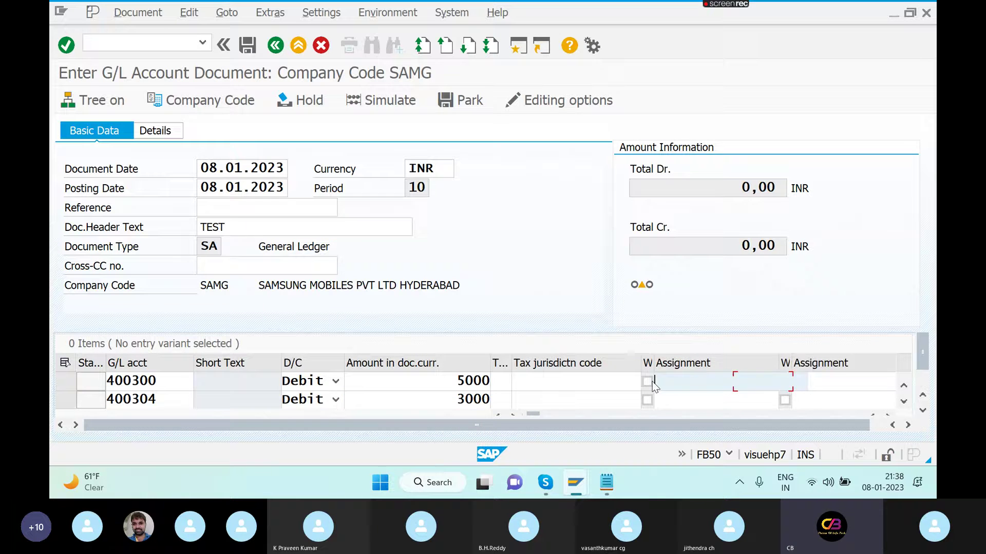
pyautogui.press('Tab')
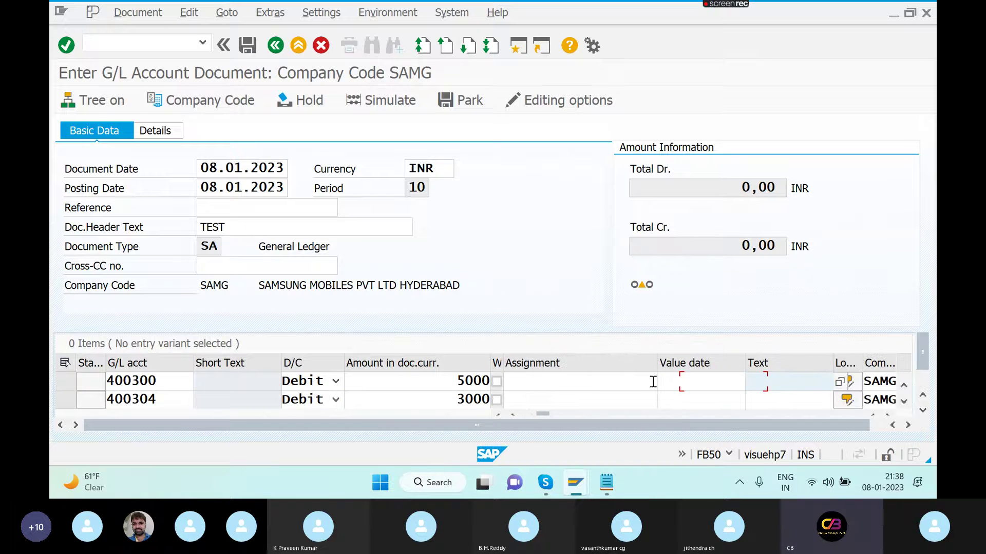
pyautogui.write('RENT')
pyautogui.press('Tab')
pyautogui.press('Tab')
pyautogui.press('Tab')
pyautogui.press('Tab')
pyautogui.press('Tab')
pyautogui.press('Tab')
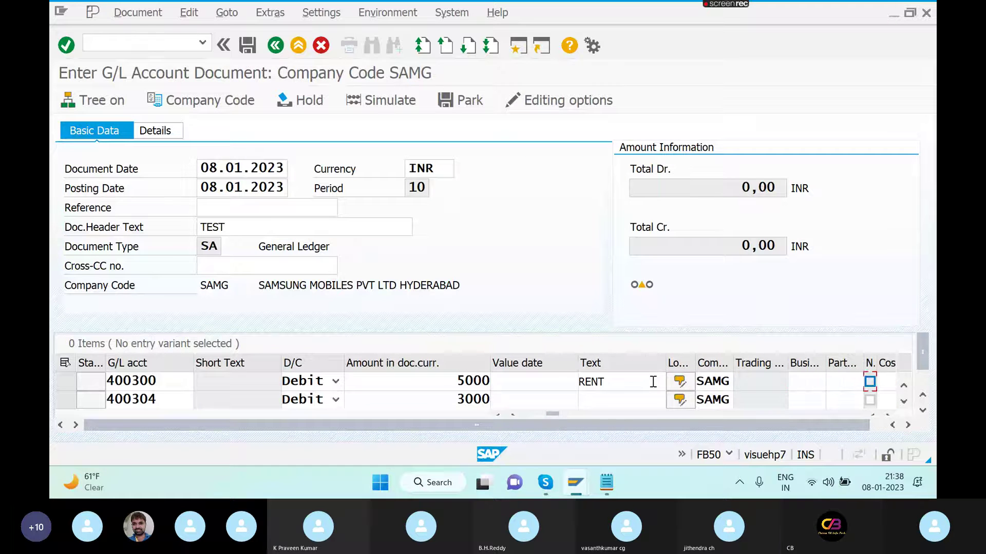
pyautogui.write('3000')
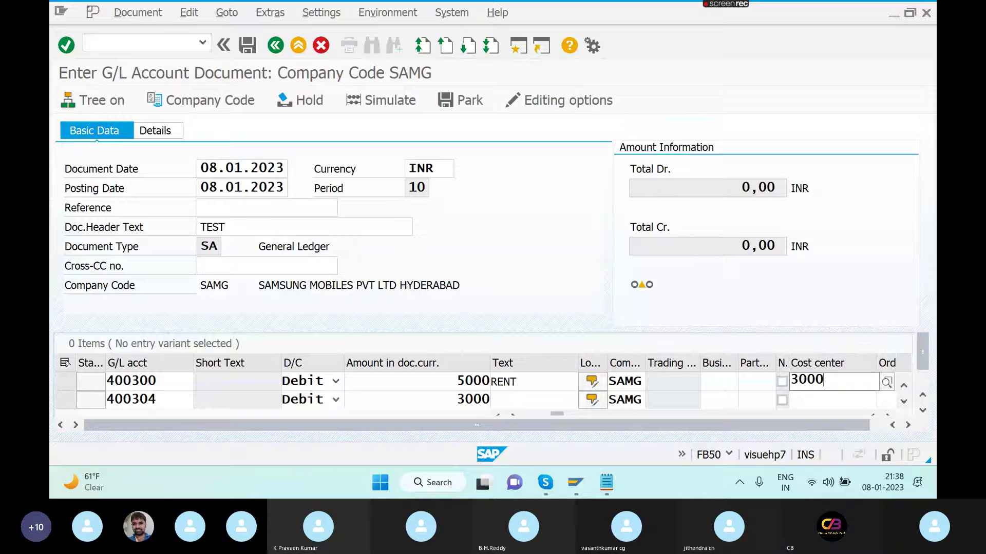
pyautogui.press('Tab')
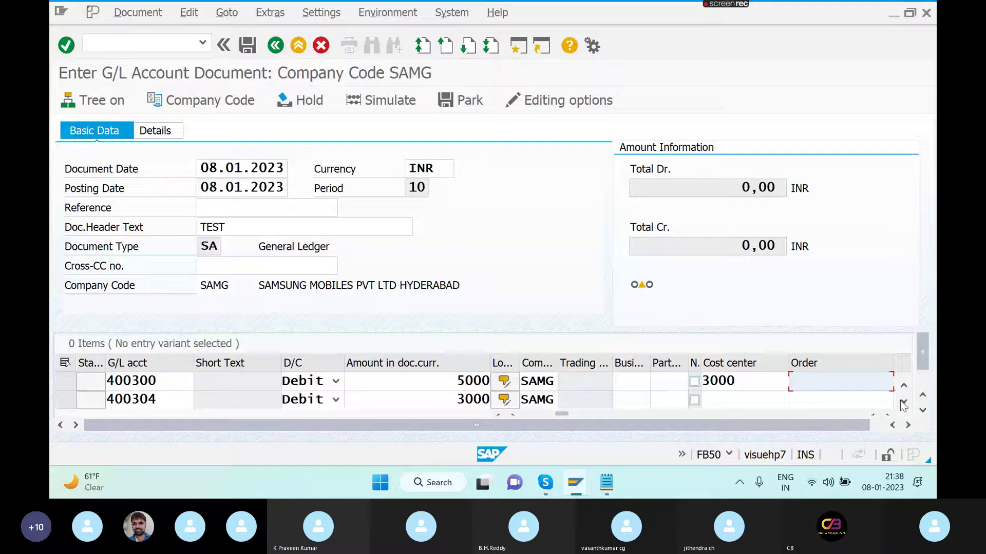
pyautogui.click(908, 426)
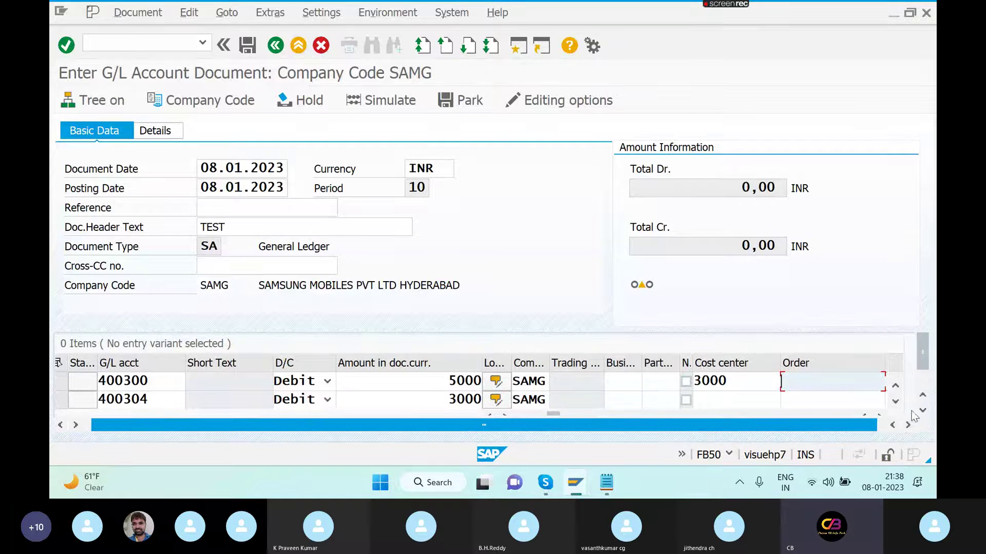
pyautogui.click(920, 411)
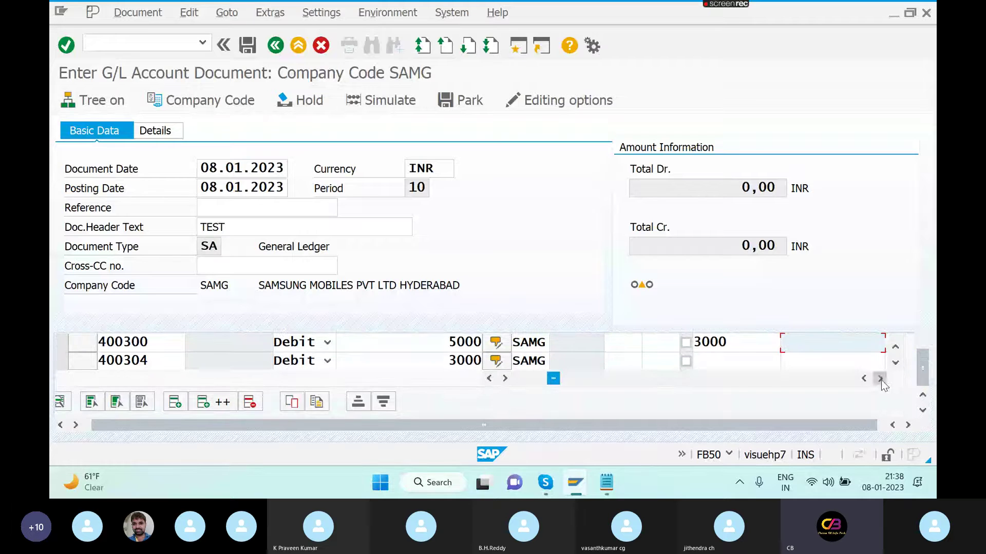
pyautogui.click(879, 379)
pyautogui.click(862, 343)
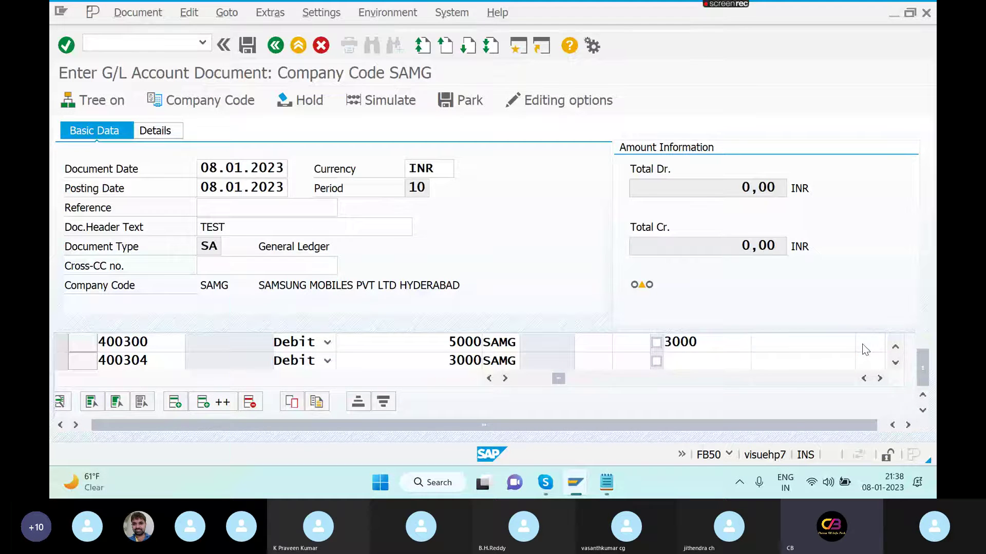
pyautogui.click(726, 451)
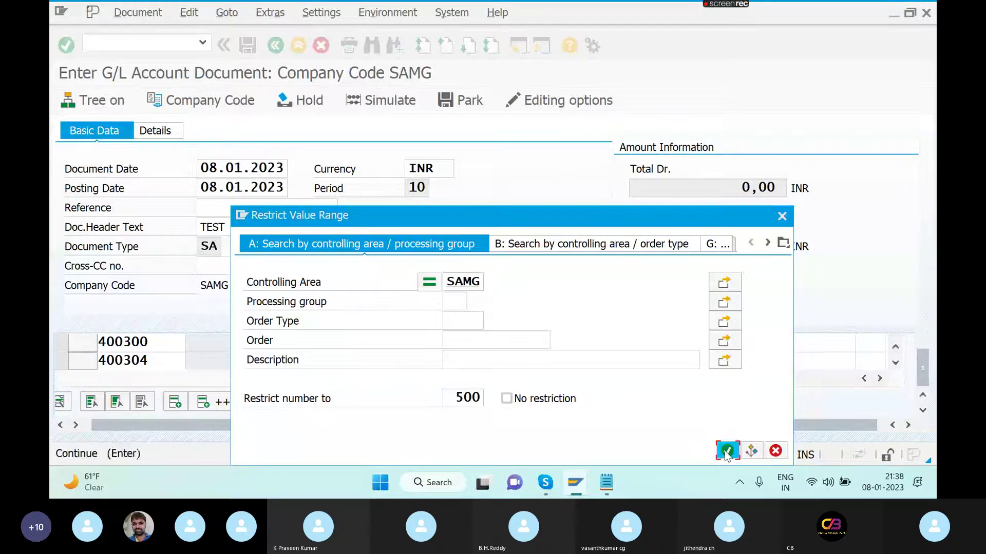
pyautogui.doubleClick(723, 360)
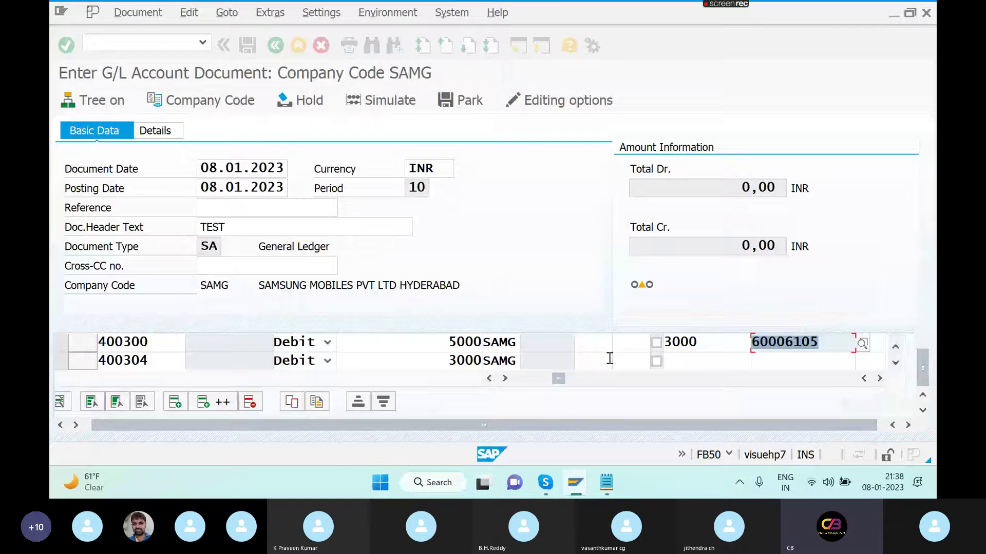
# - Give line 400304 cost center 6000 and order 60006105, then validate the line items
pyautogui.click(770, 360)
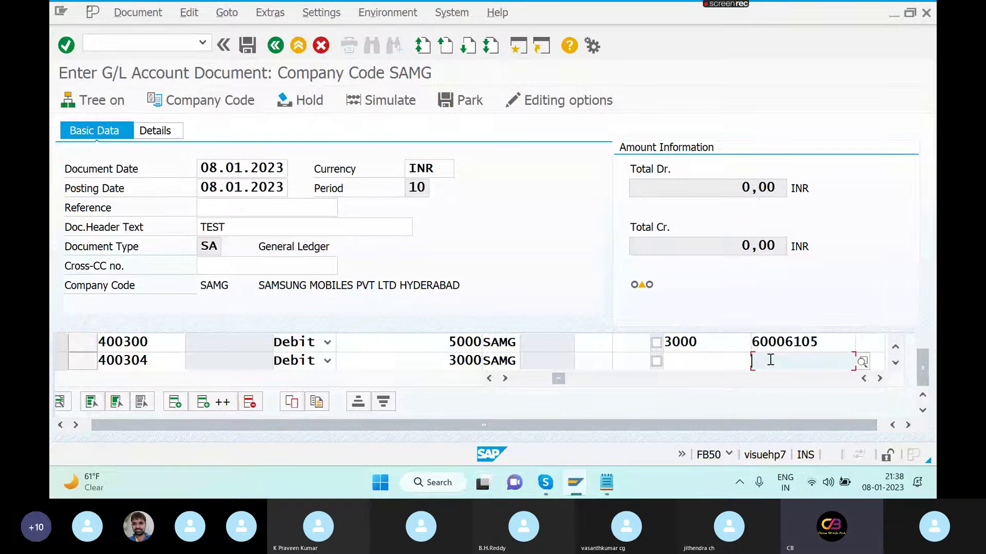
pyautogui.click(720, 361)
pyautogui.write('6000')
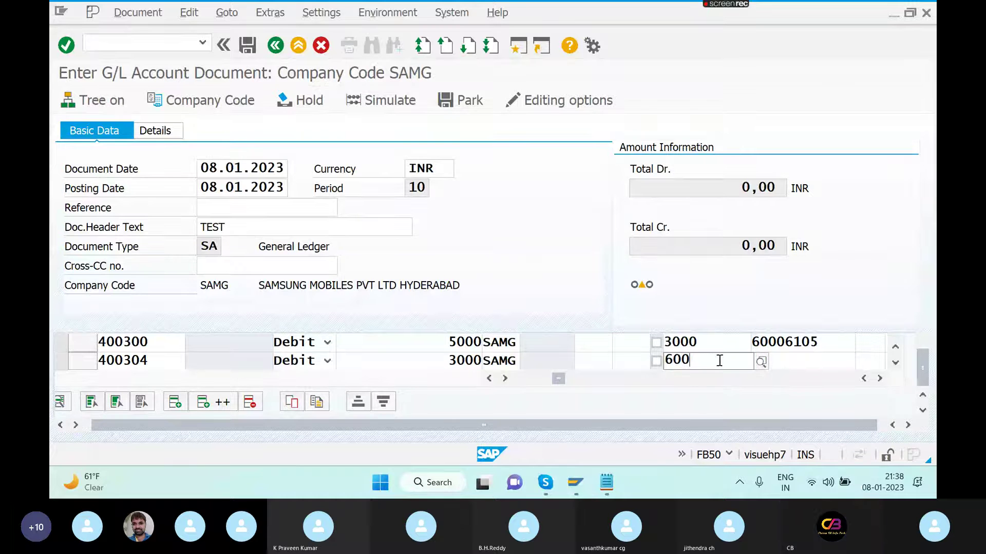
pyautogui.click(788, 362)
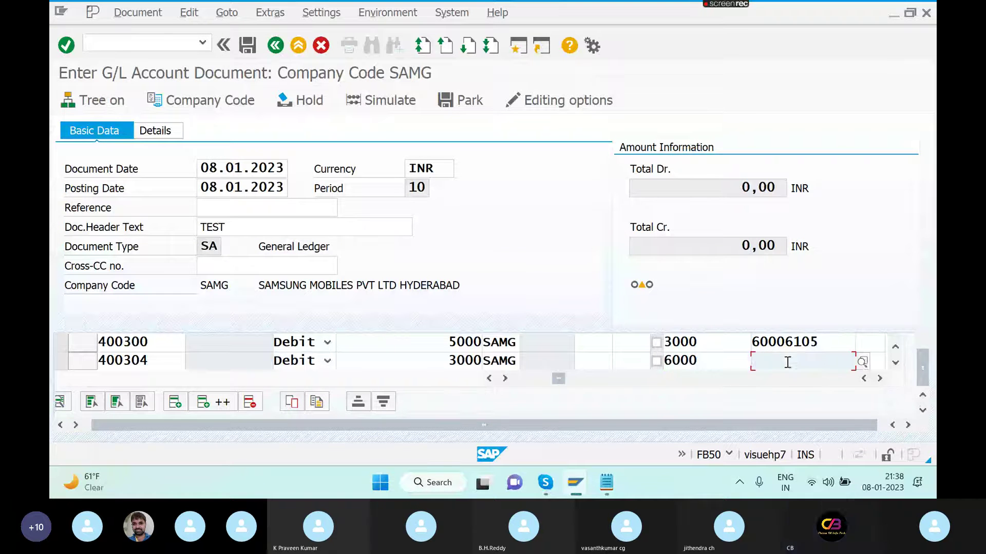
pyautogui.click(862, 362)
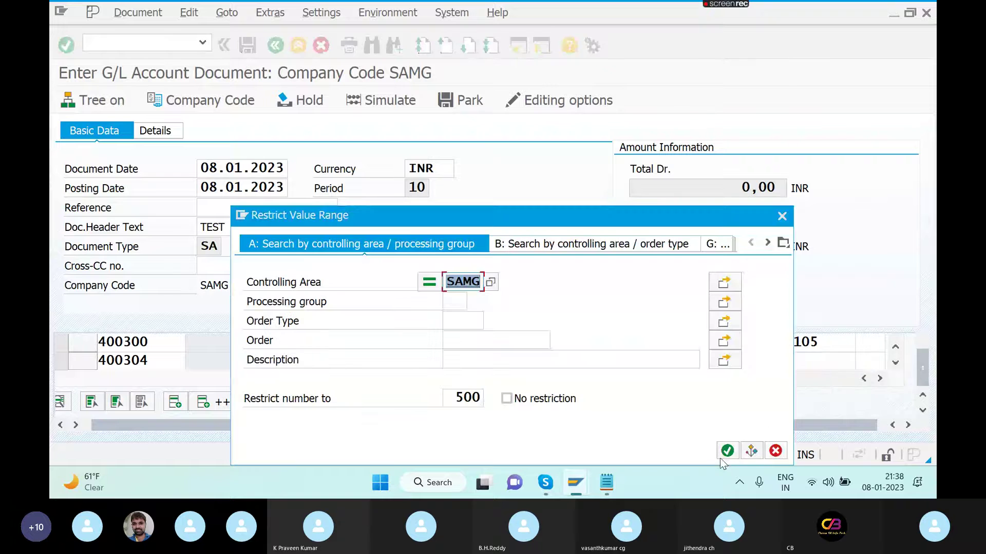
pyautogui.click(729, 458)
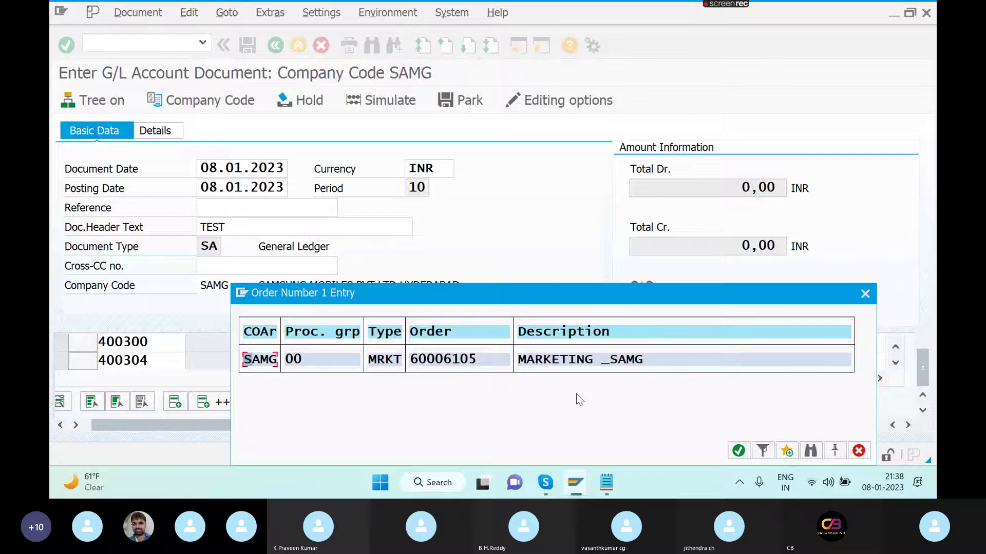
pyautogui.press('Return')
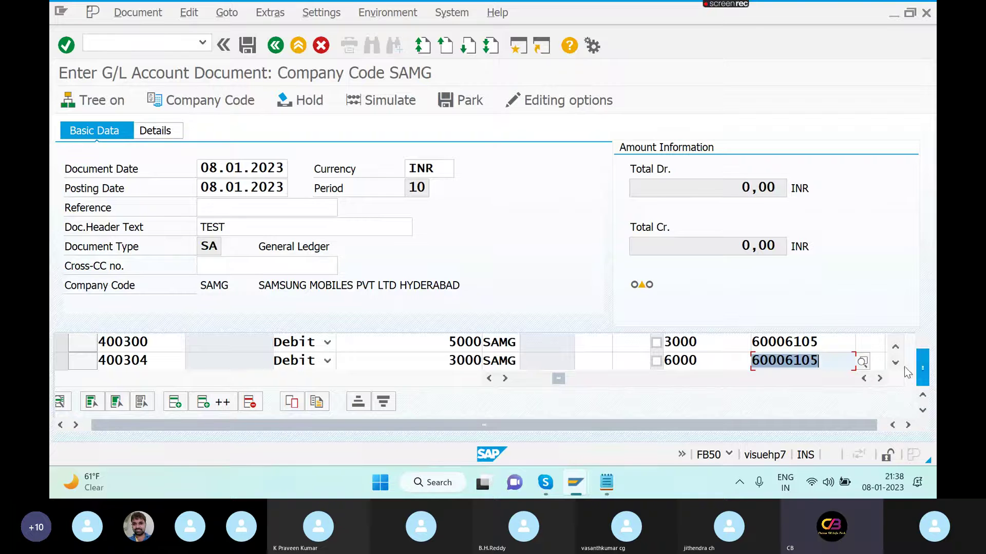
pyautogui.press('Return')
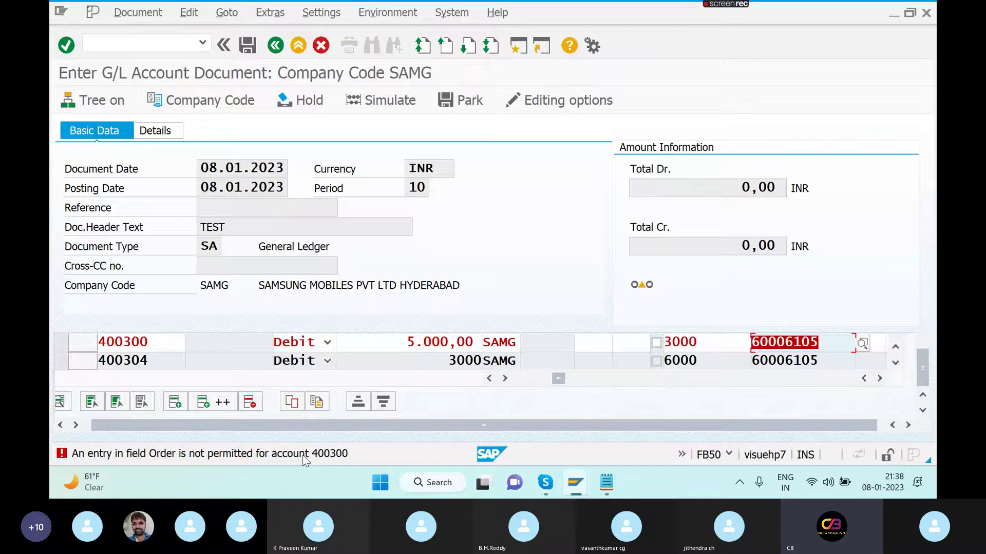
# - In a new session, display account 400300 in FS00 and open its field status group G001
pyautogui.click(518, 45)
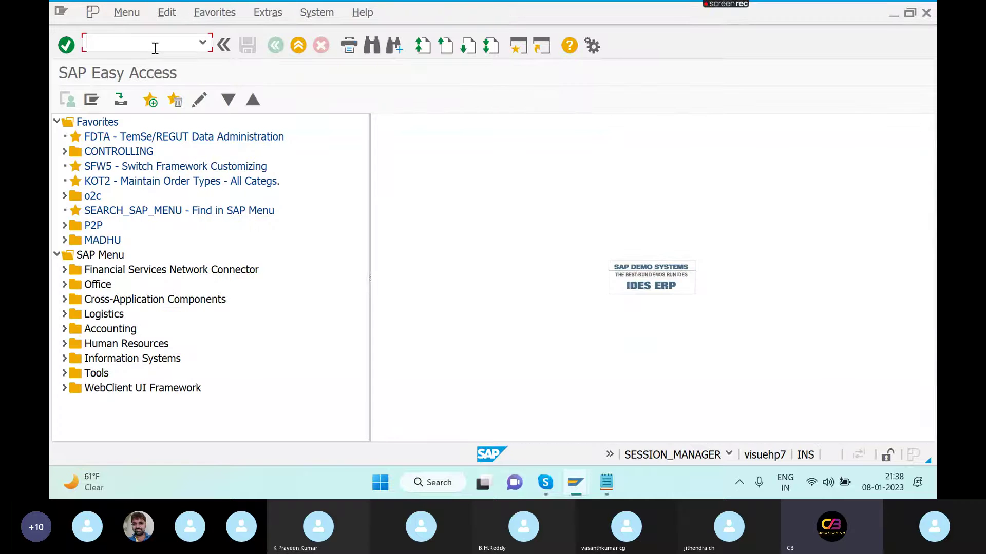
pyautogui.write('FS00')
pyautogui.press('Return')
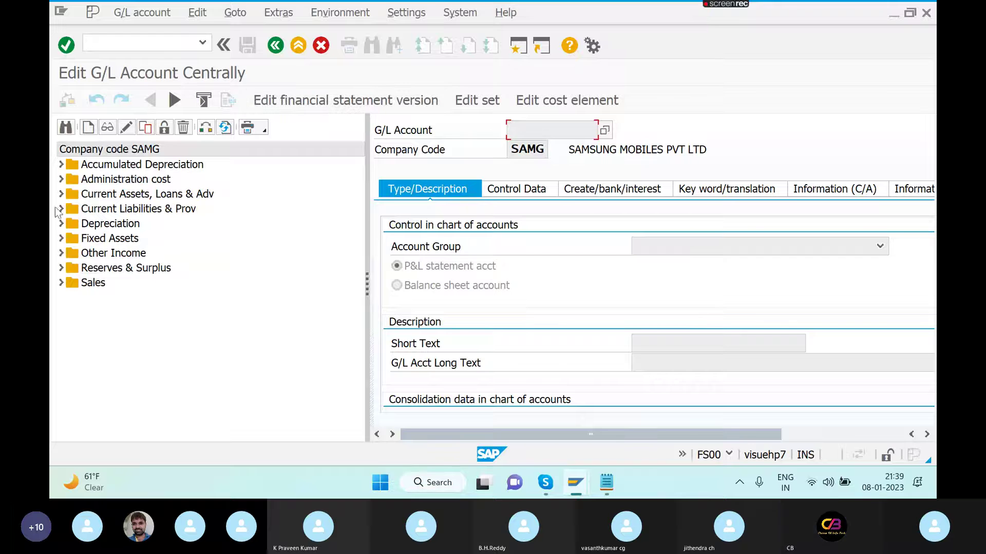
pyautogui.click(61, 180)
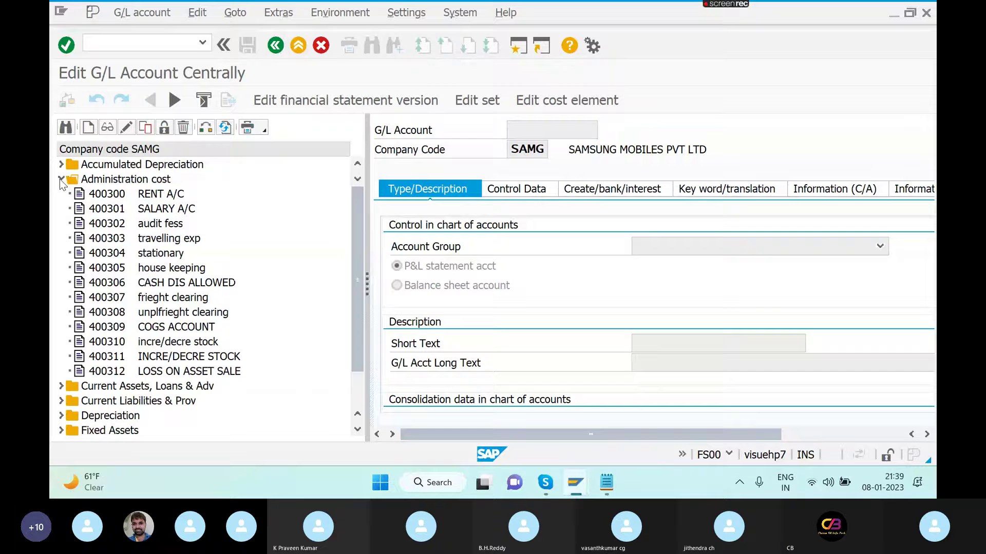
pyautogui.doubleClick(160, 194)
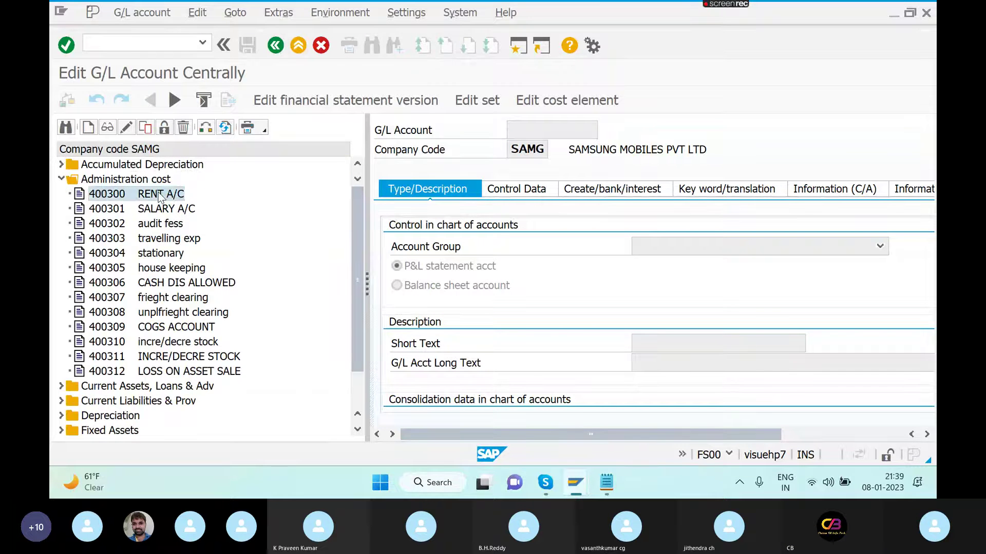
pyautogui.click(645, 190)
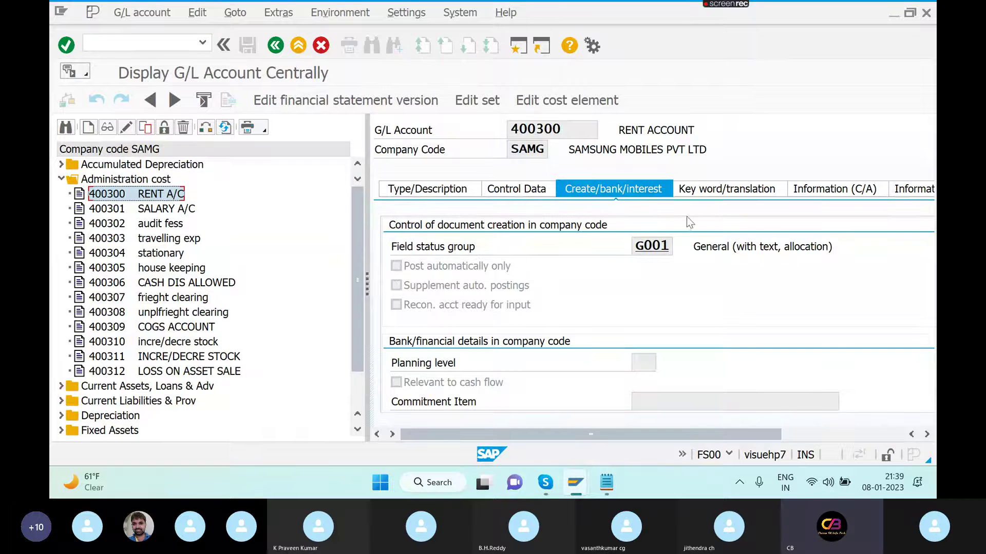
pyautogui.doubleClick(652, 247)
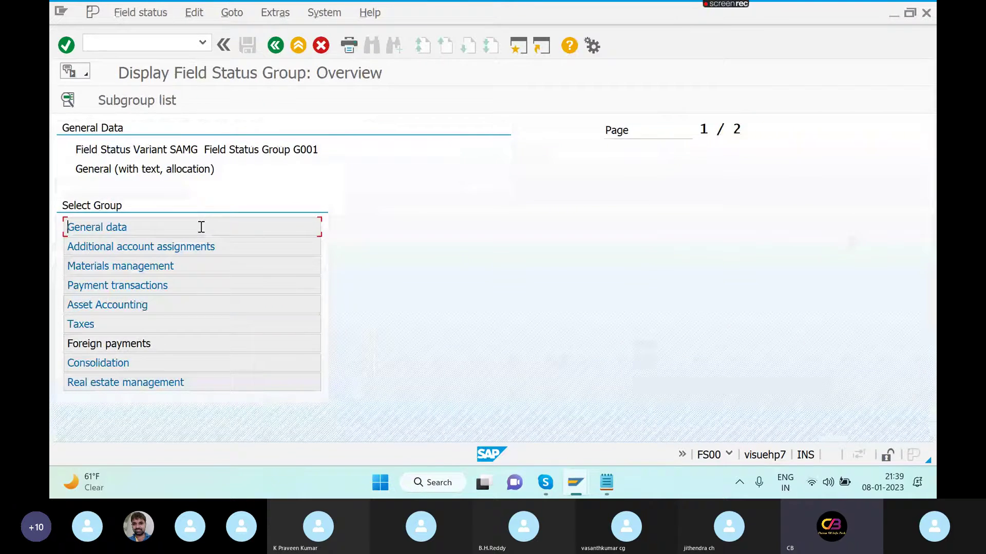
# - Review G001's additional account assignment fields across all three pages, including cost center and order
pyautogui.doubleClick(204, 246)
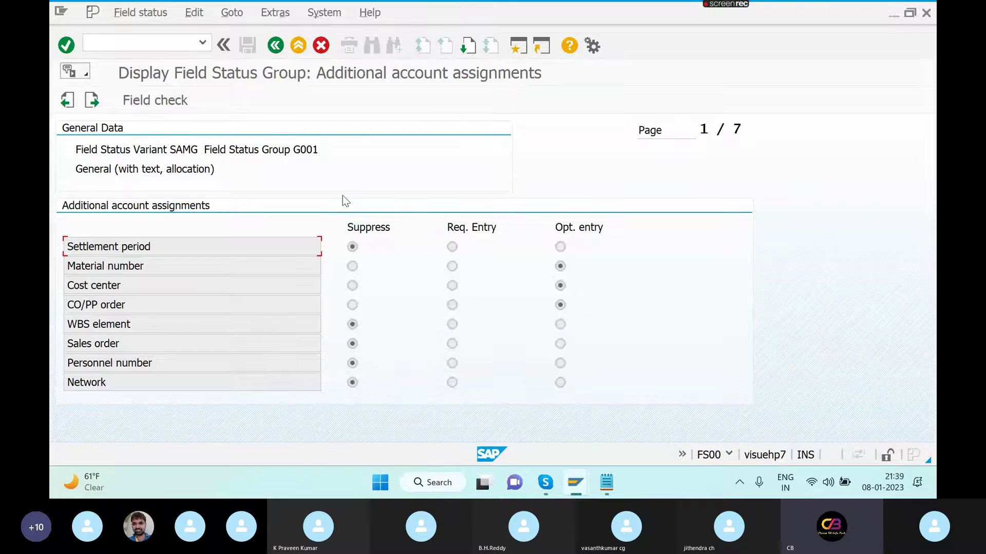
pyautogui.click(468, 48)
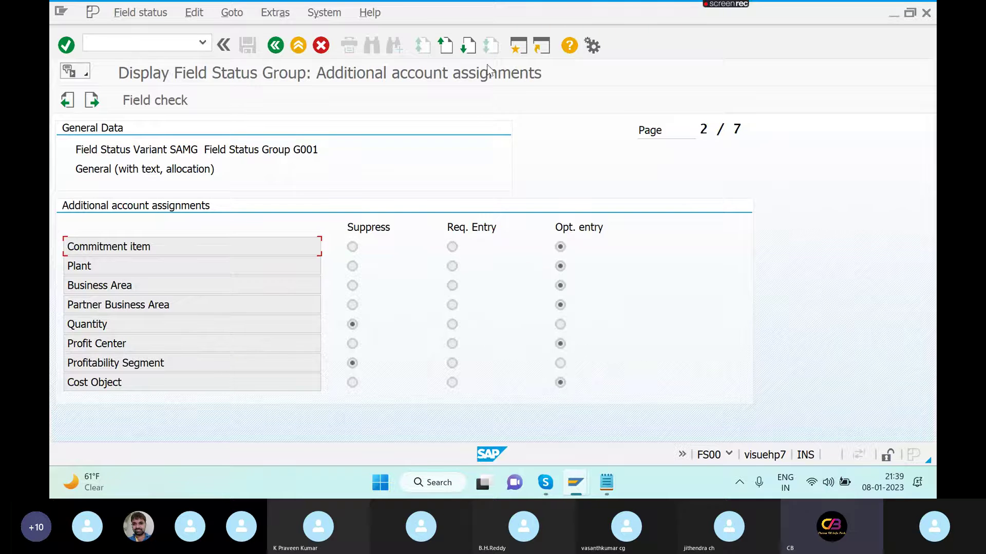
pyautogui.click(467, 48)
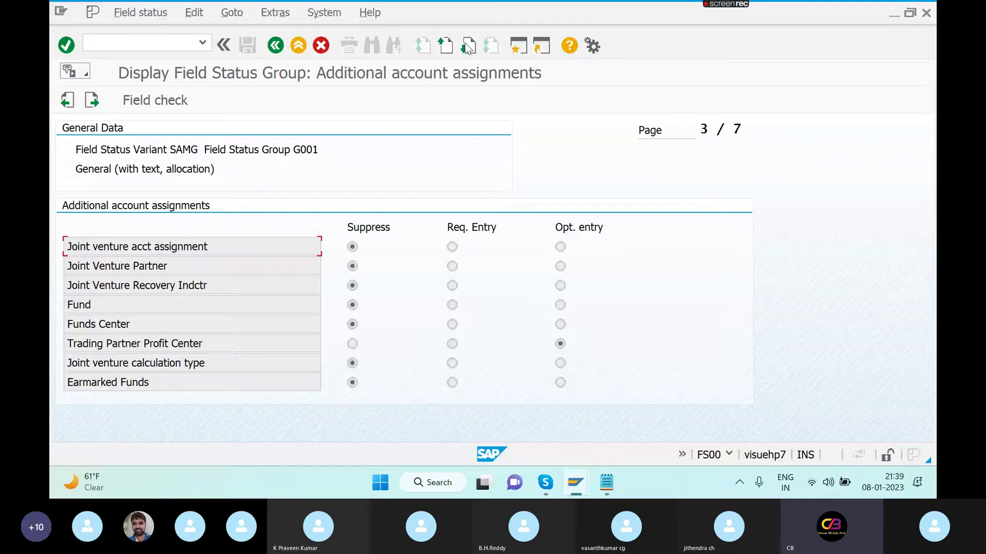
pyautogui.click(444, 49)
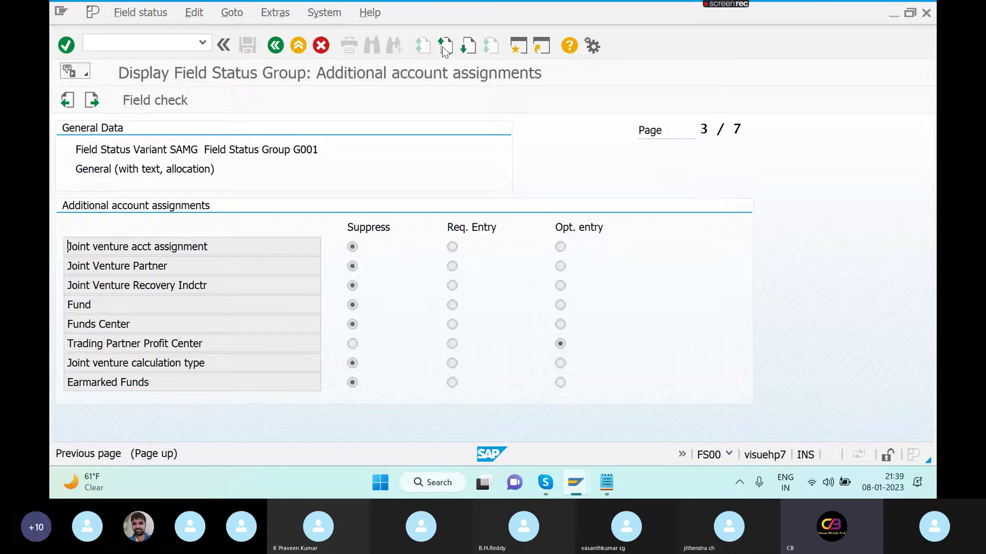
pyautogui.click(445, 49)
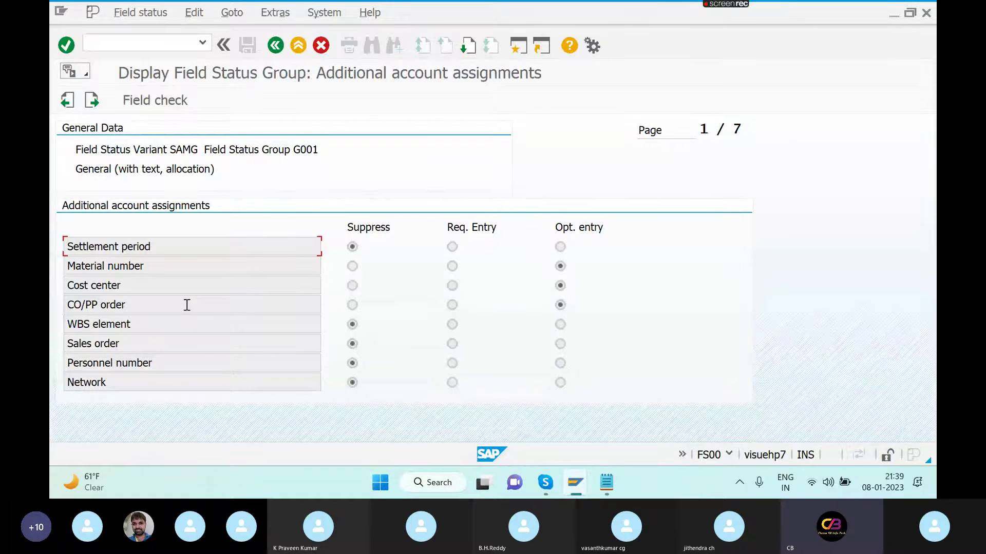
pyautogui.click(276, 45)
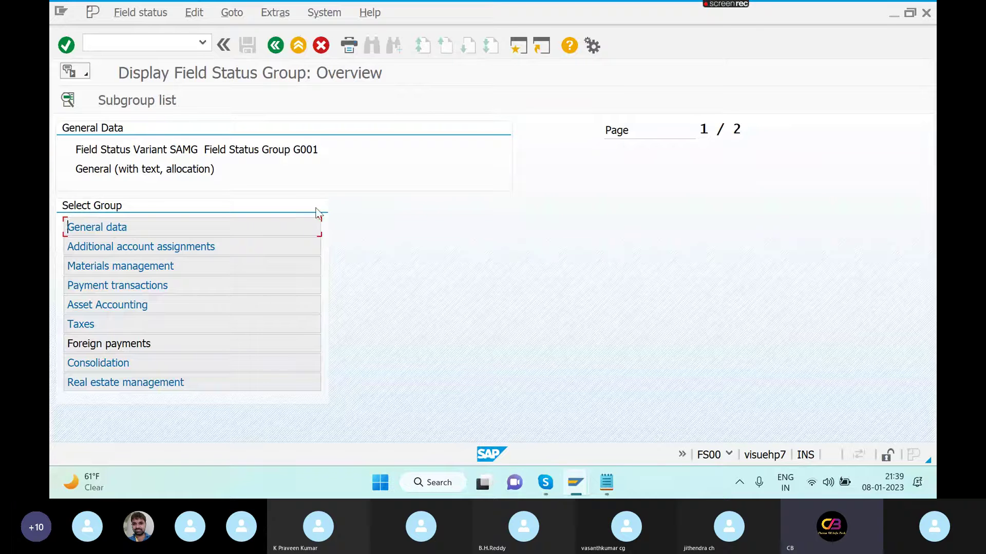
# - Check G001's General data field settings, then go back to the FB50 document entry
pyautogui.doubleClick(303, 232)
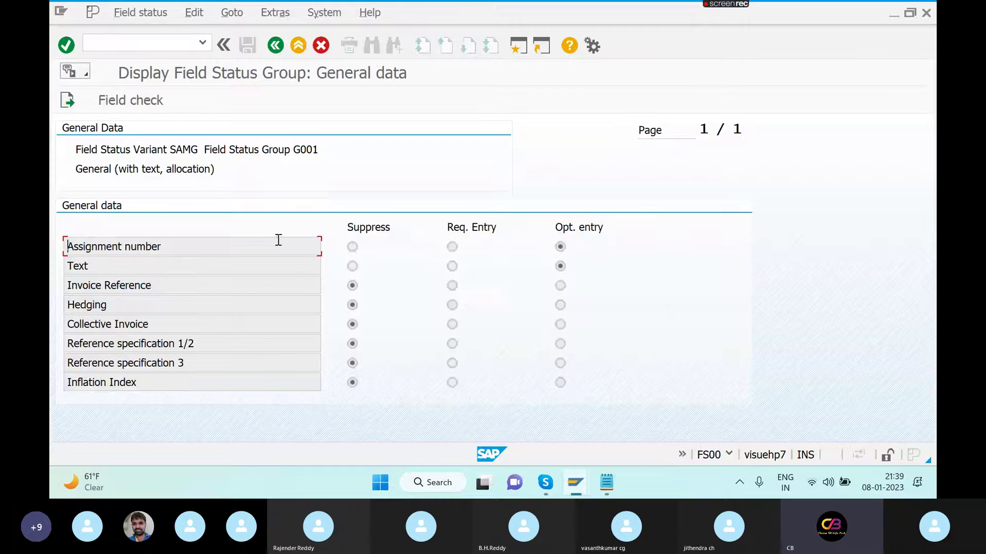
pyautogui.click(275, 46)
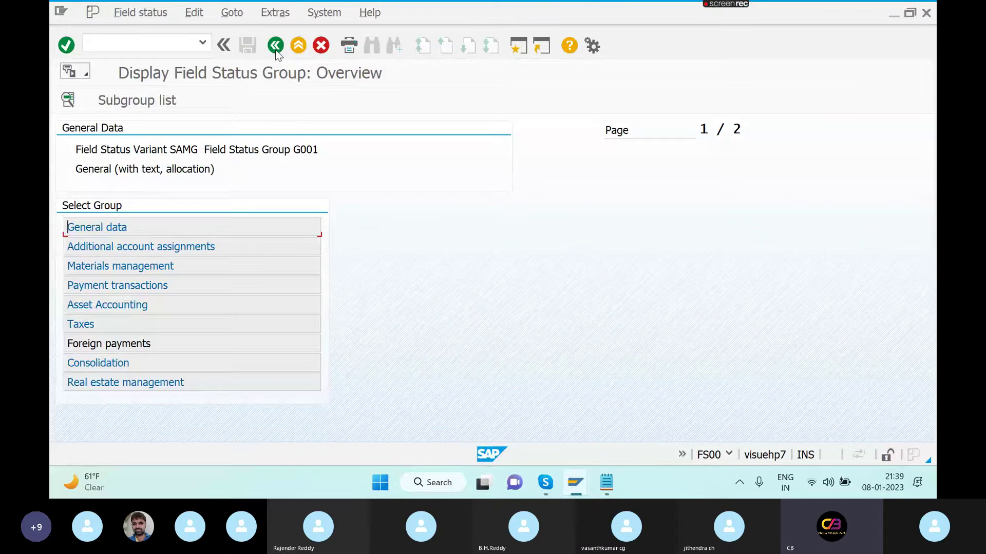
pyautogui.hotkey('alt', 'Tab')
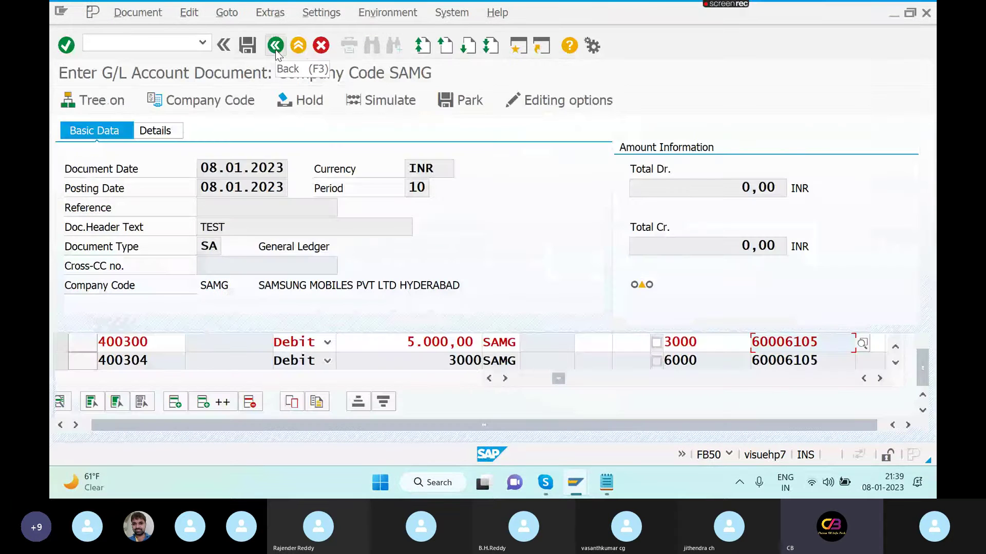
# - Recheck the lines and read error F5394 that Order entry isn't permitted for 400300; hit the session limit
pyautogui.press('Return')
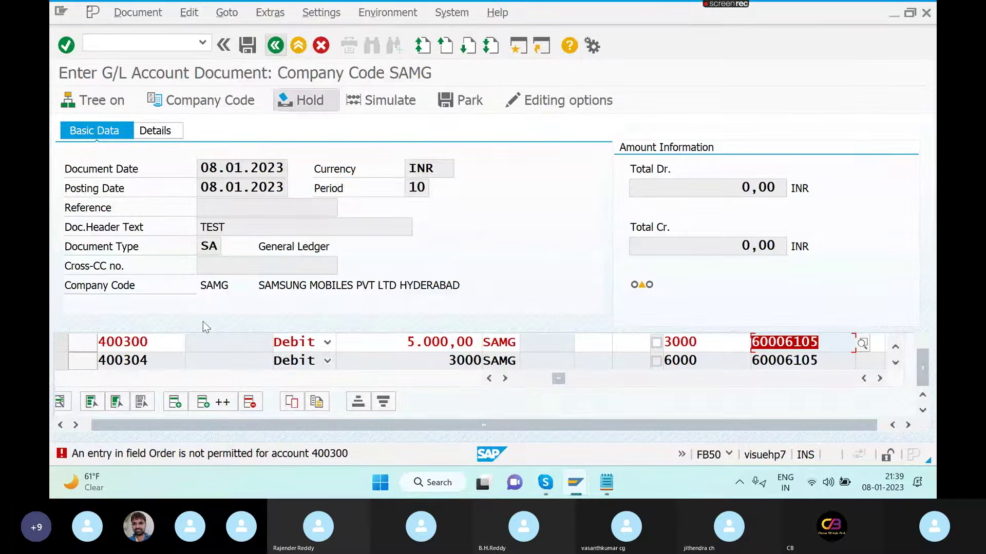
pyautogui.click(169, 453)
pyautogui.doubleClick(171, 453)
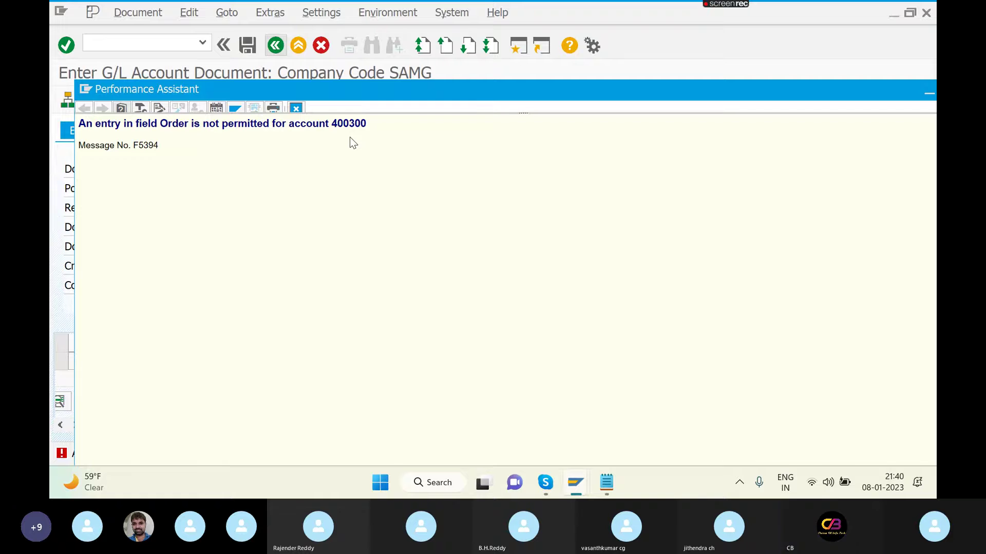
pyautogui.press('Escape')
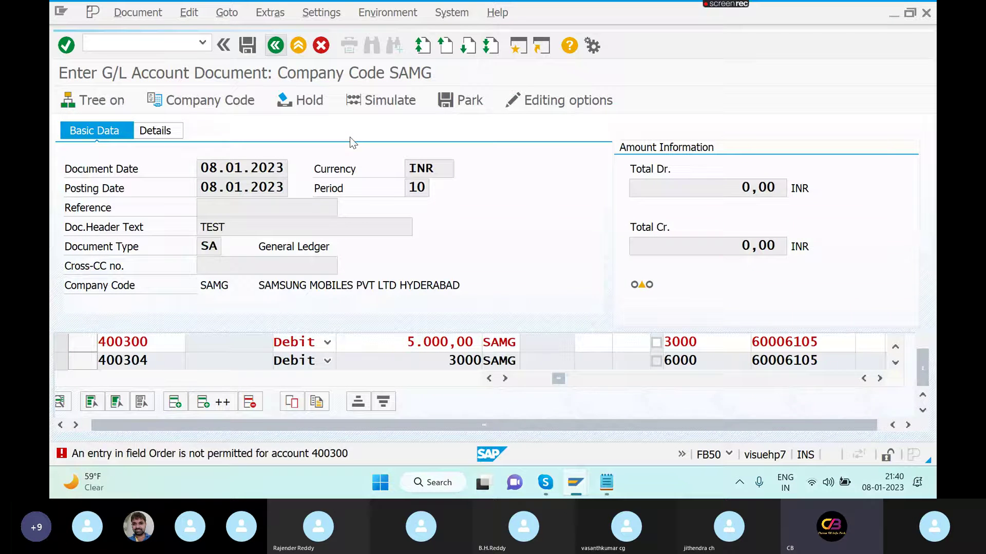
pyautogui.click(513, 45)
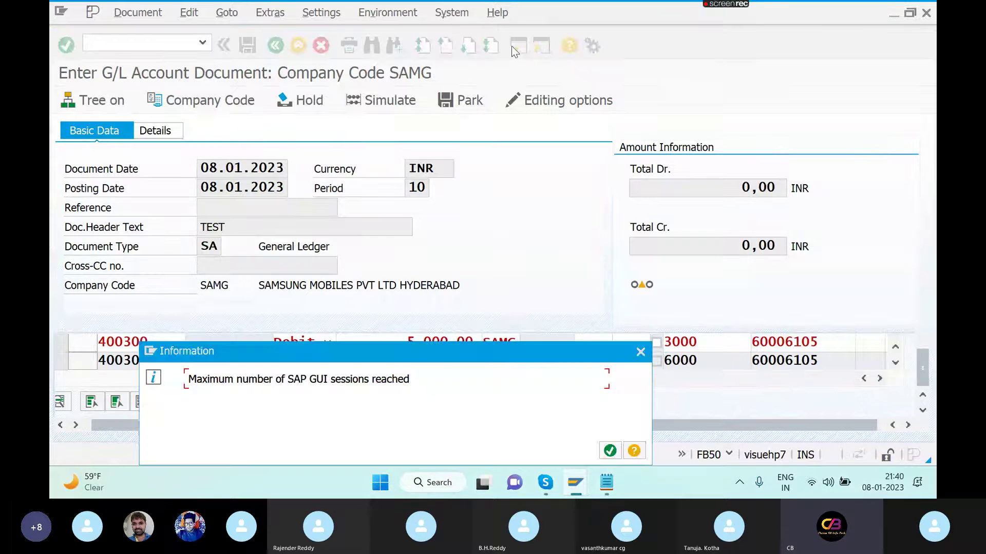
pyautogui.click(611, 452)
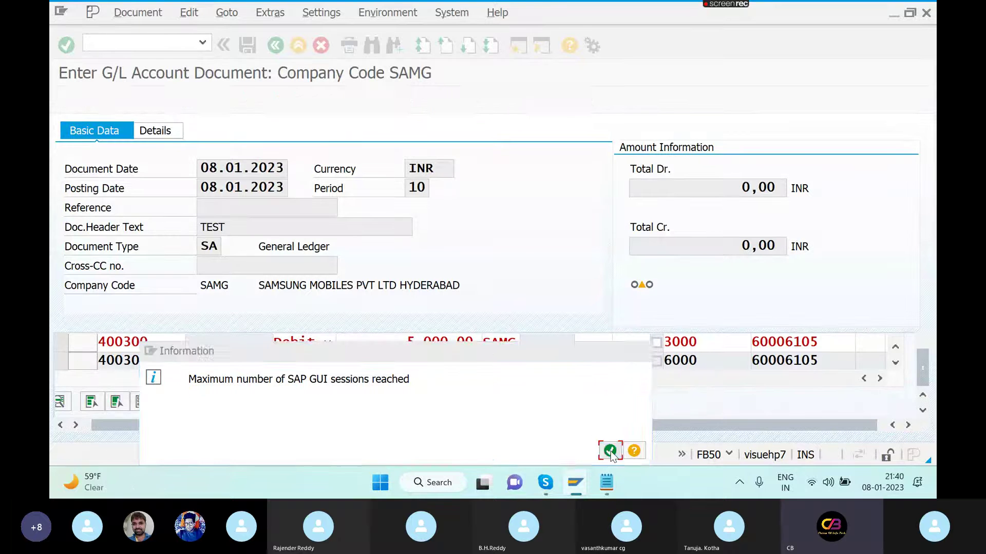
# - Close the extra cost center windows and open order 60006105 for change with /NKO02
pyautogui.moveTo(582, 491)
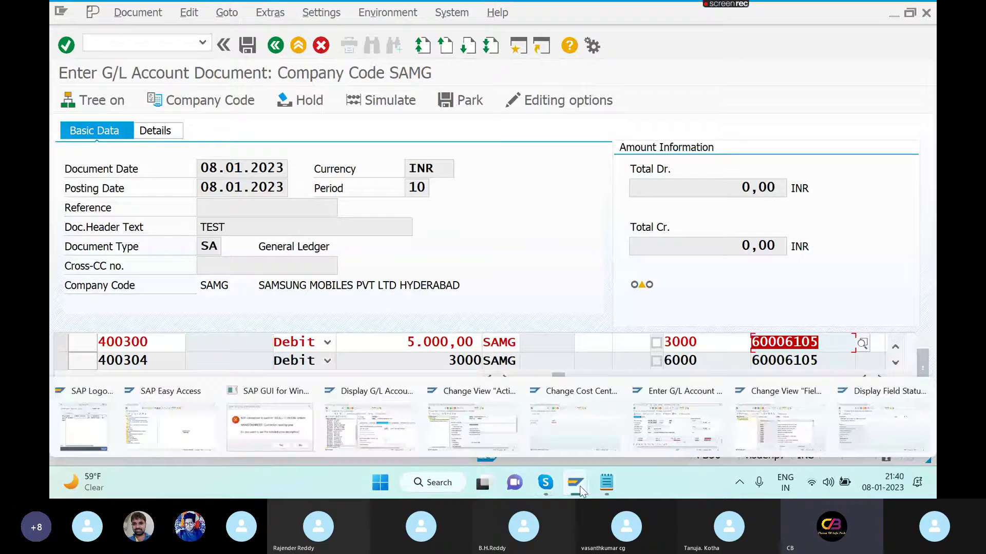
pyautogui.click(612, 391)
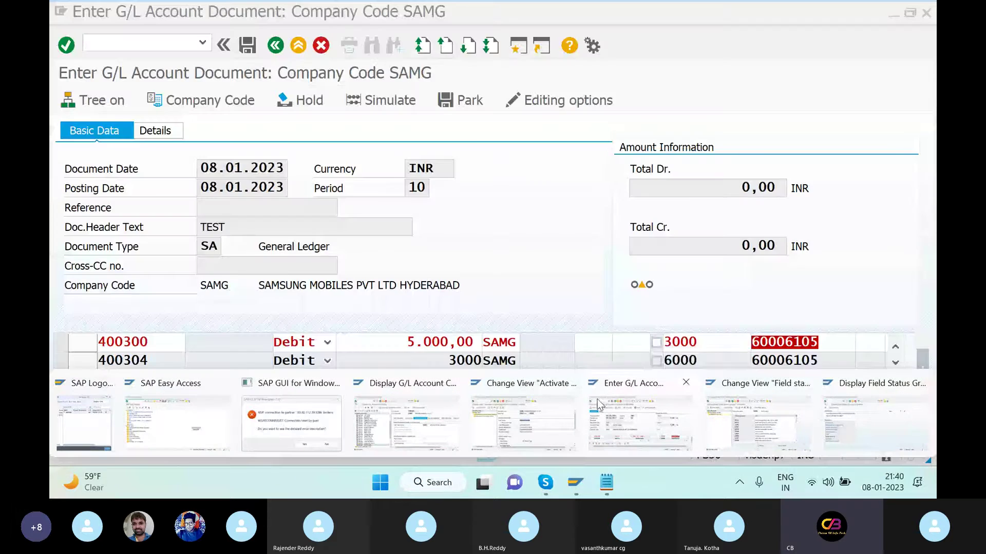
pyautogui.click(568, 385)
pyautogui.click(493, 413)
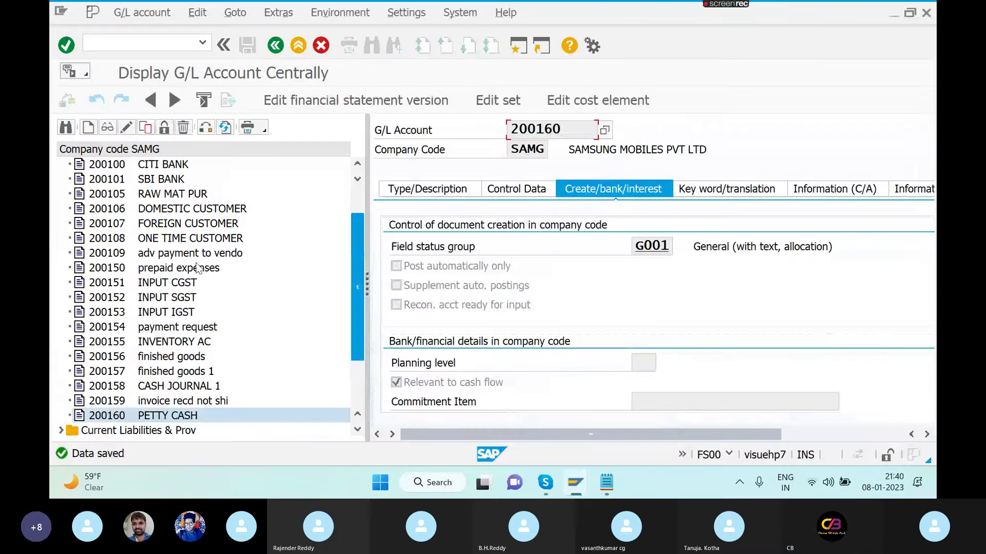
pyautogui.click(153, 39)
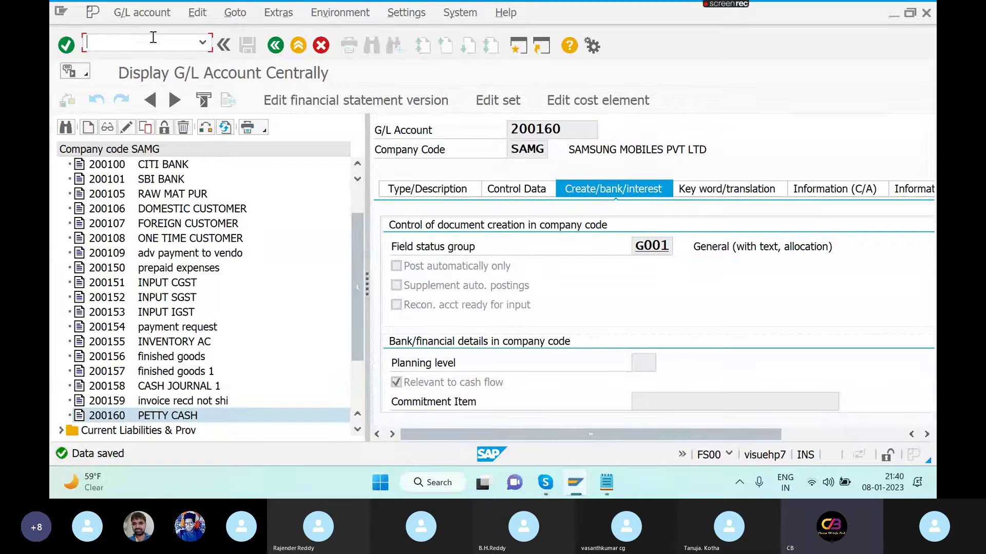
pyautogui.write('/NKO')
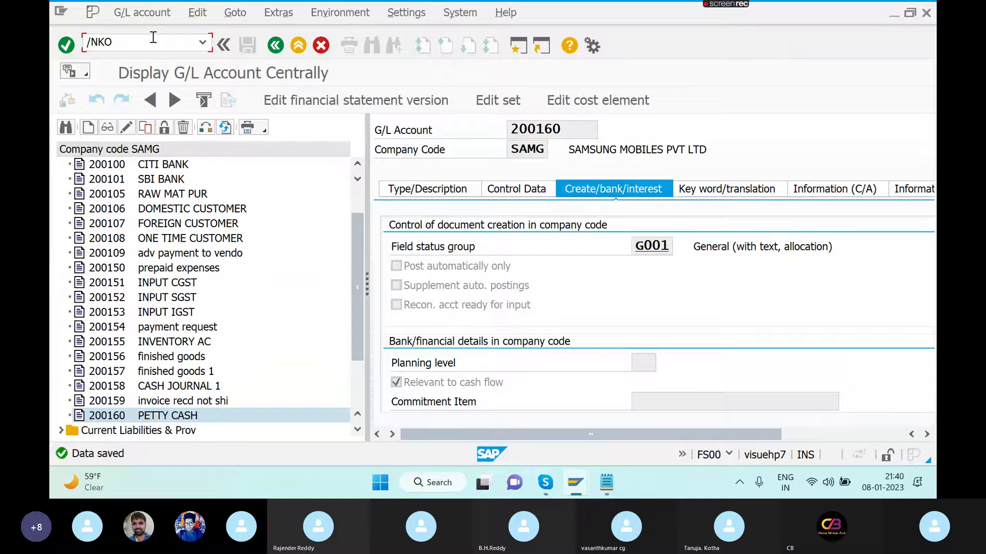
pyautogui.write('02')
pyautogui.press('Return')
pyautogui.press('Return')
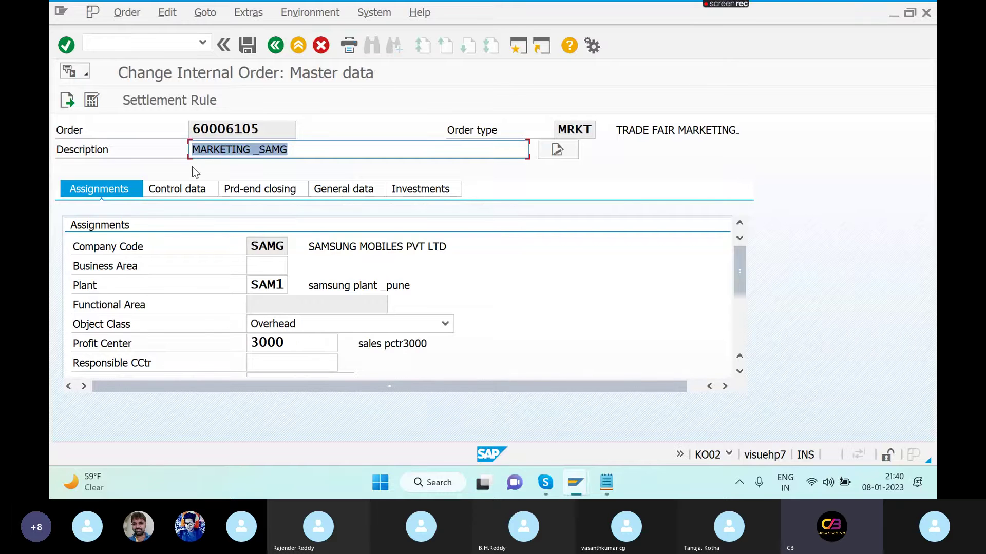
# - Review the control data of order 60006105
pyautogui.click(201, 192)
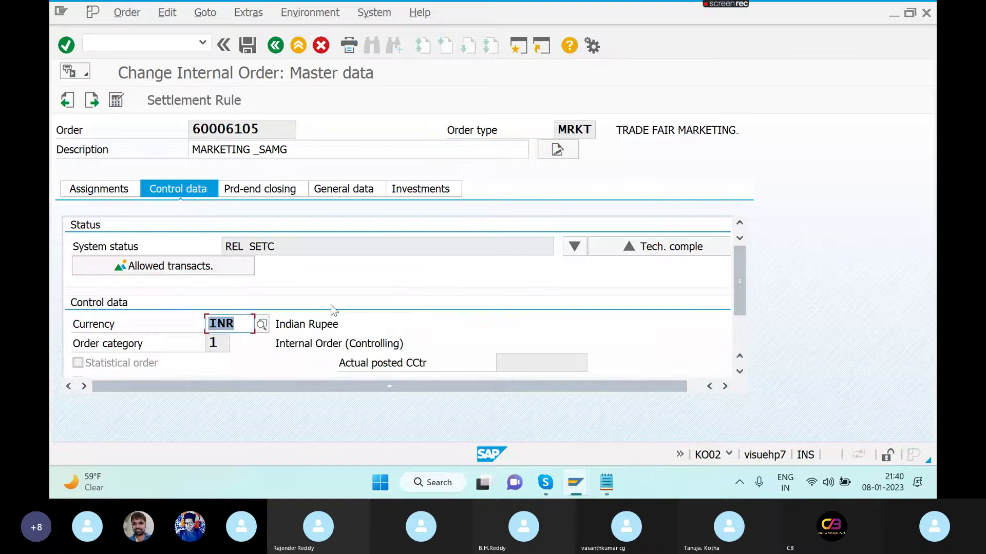
pyautogui.click(740, 341)
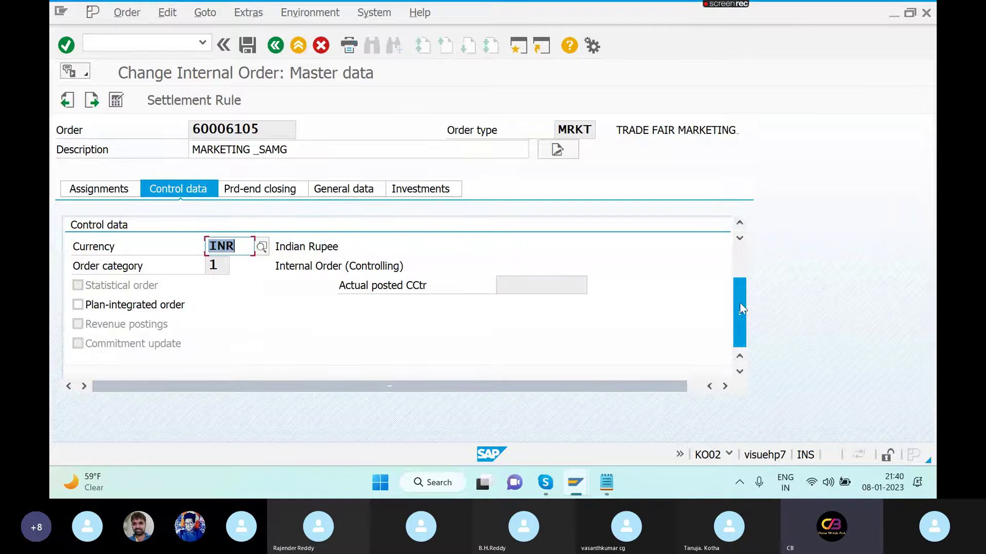
pyautogui.click(741, 266)
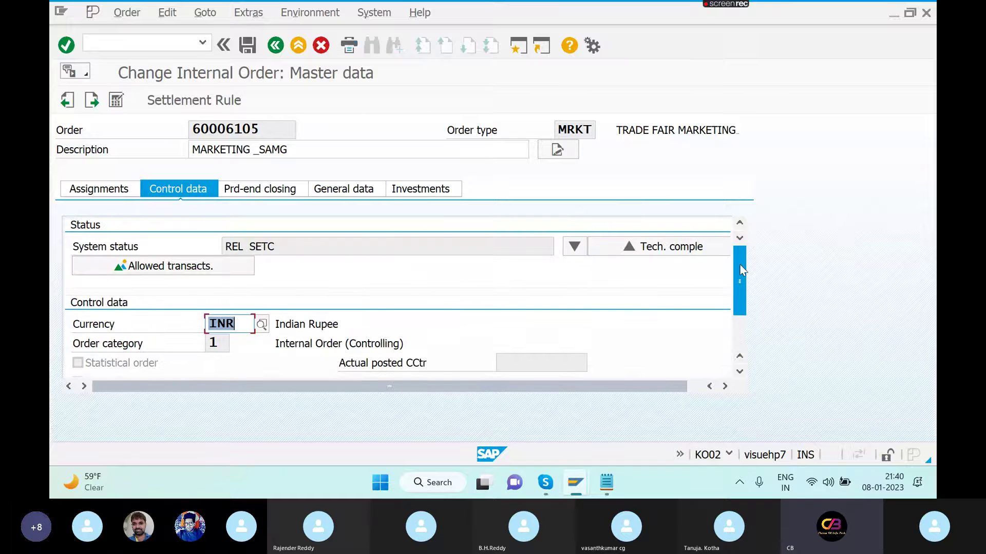
pyautogui.click(311, 371)
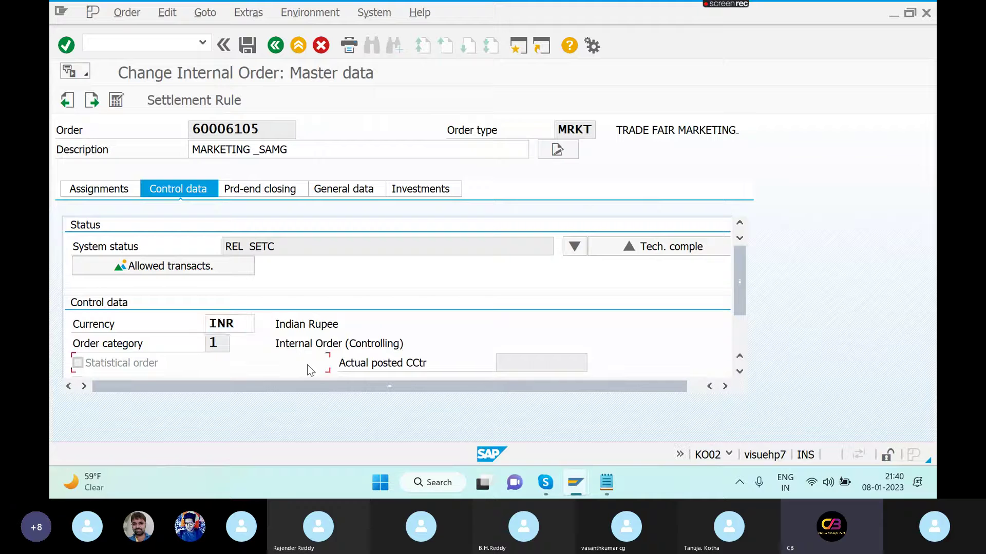
pyautogui.click(741, 338)
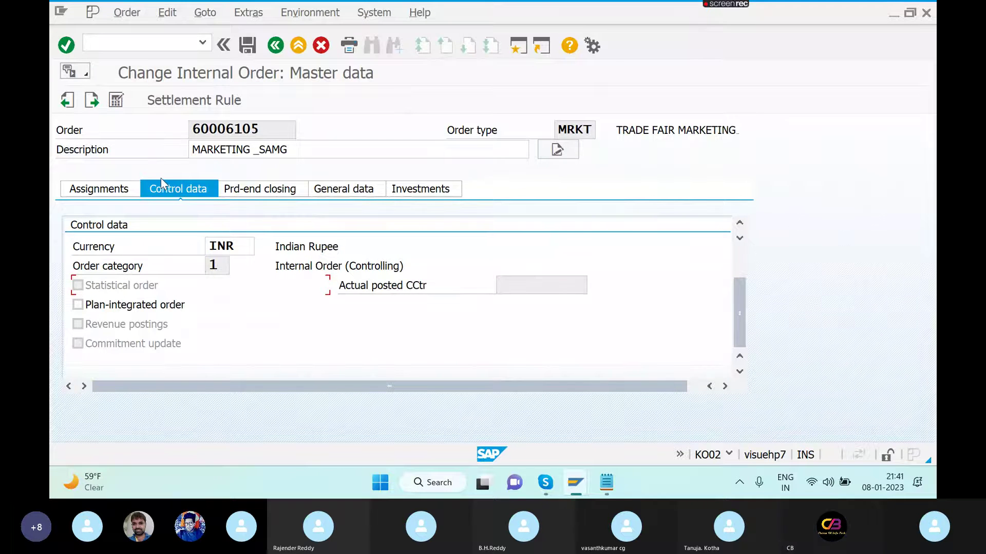
# - Scroll the Assignments tab down to the WBS, requesting order, sales order and location fields
pyautogui.click(124, 194)
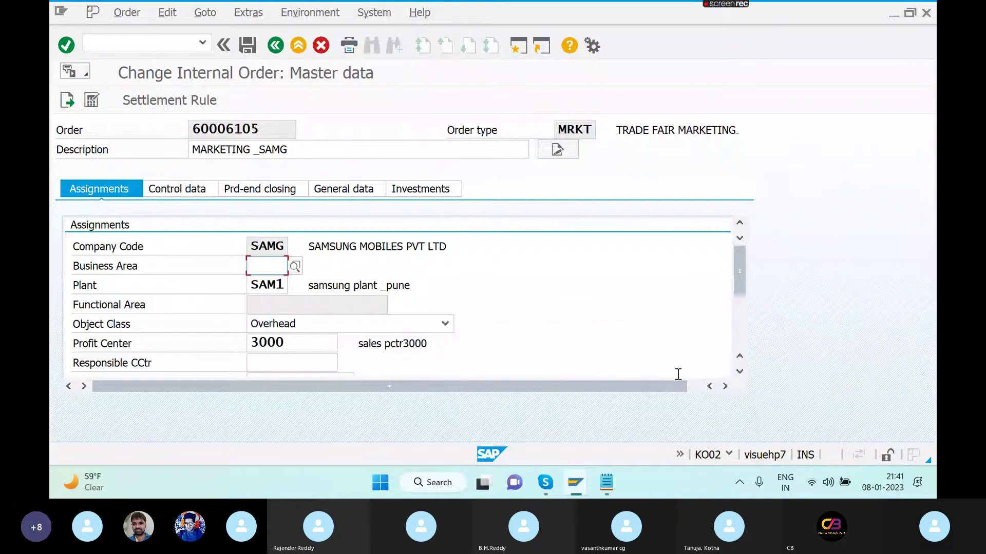
pyautogui.click(738, 373)
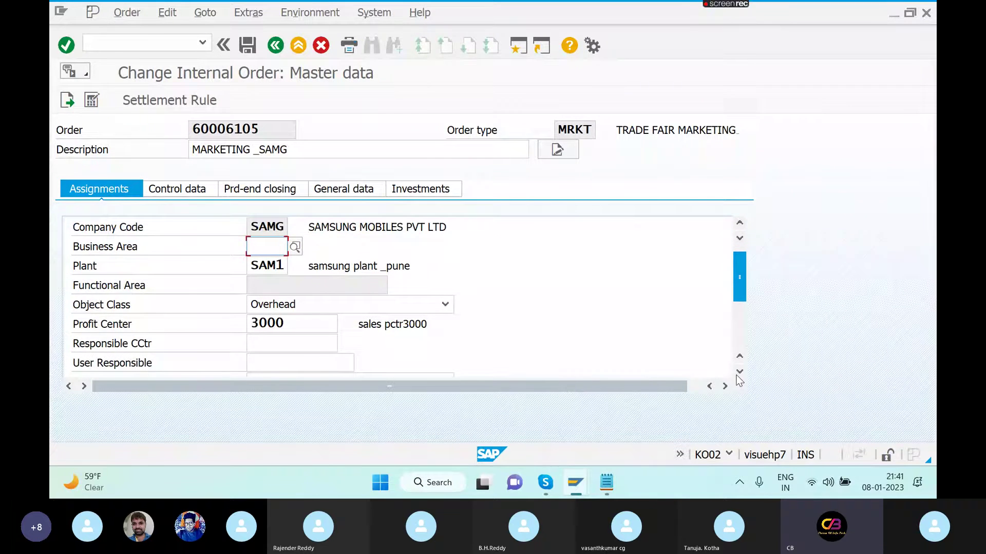
pyautogui.click(739, 372)
pyautogui.click(738, 373)
pyautogui.click(739, 373)
pyautogui.click(738, 372)
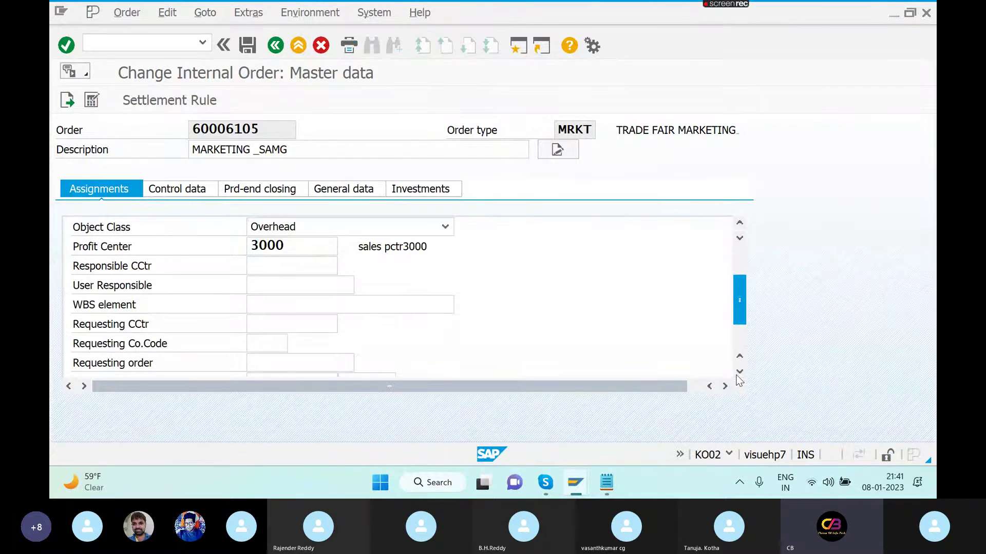
pyautogui.click(738, 373)
pyautogui.click(739, 372)
pyautogui.click(738, 373)
pyautogui.click(739, 373)
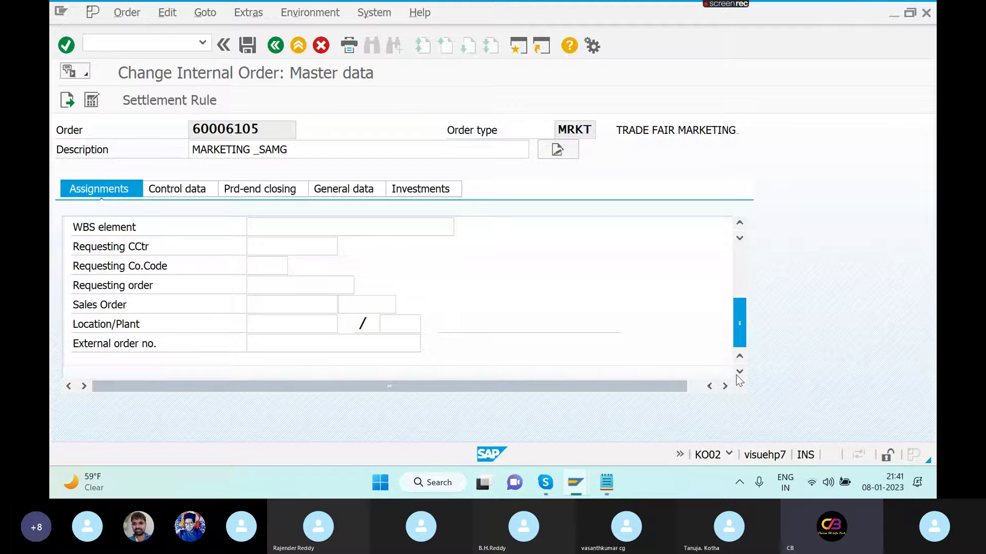
pyautogui.click(740, 226)
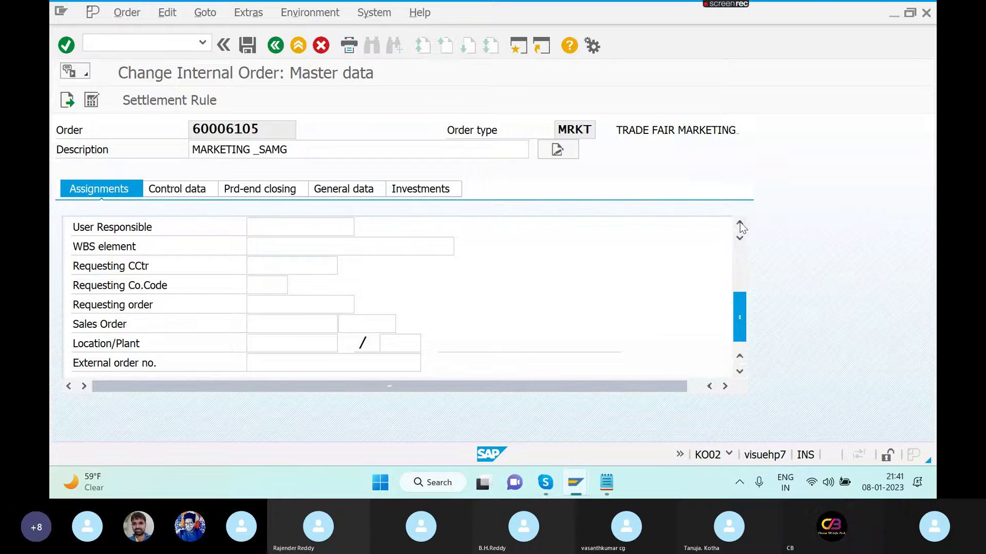
pyautogui.click(740, 226)
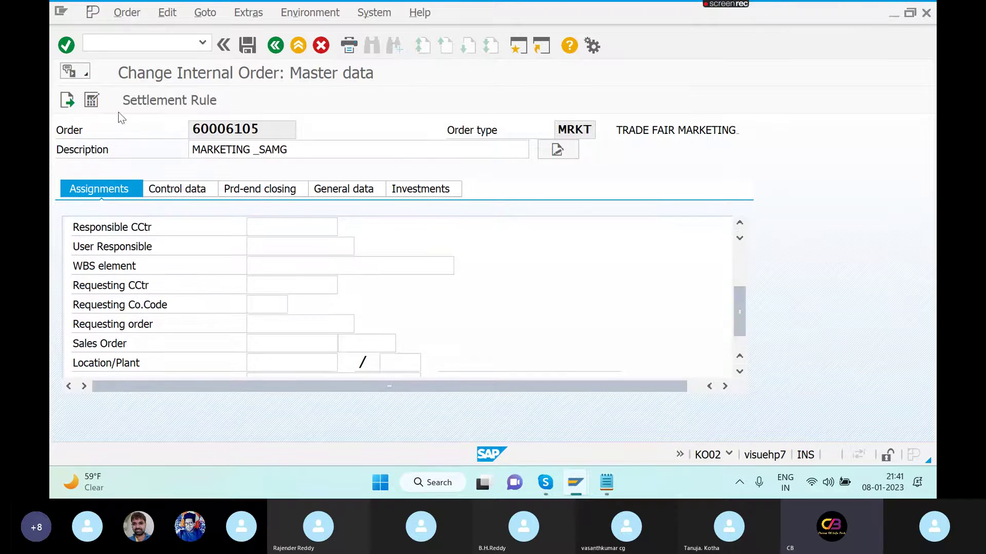
pyautogui.click(171, 44)
# - Open the order types table with /NKOT2 and position it on order type MRKT
pyautogui.write('/')
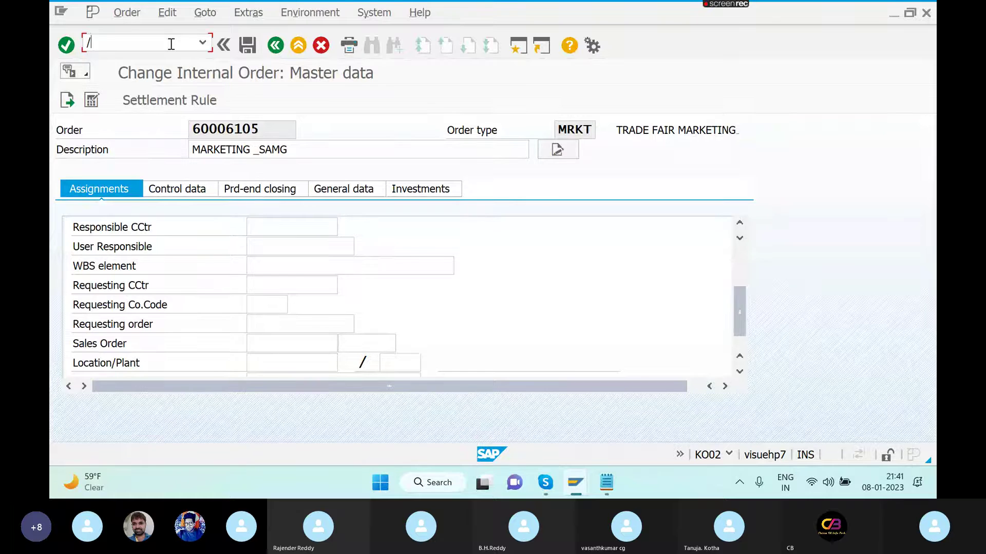
pyautogui.write('NKOT2')
pyautogui.press('Return')
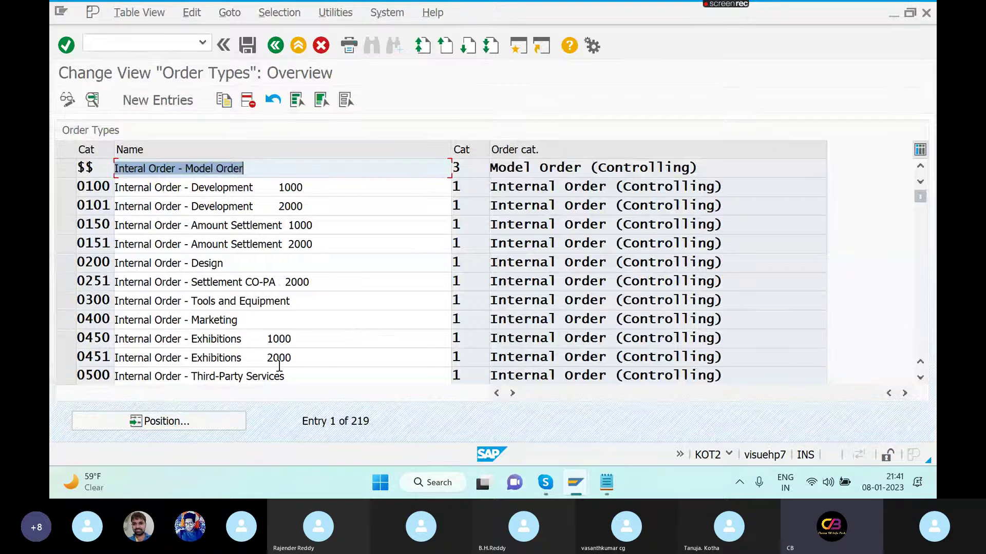
pyautogui.click(188, 432)
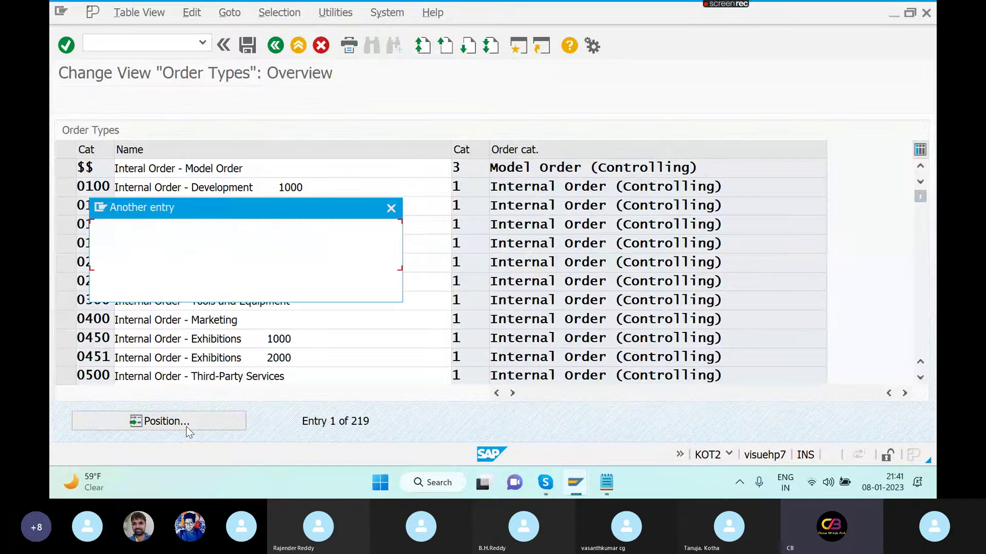
pyautogui.write('MRK')
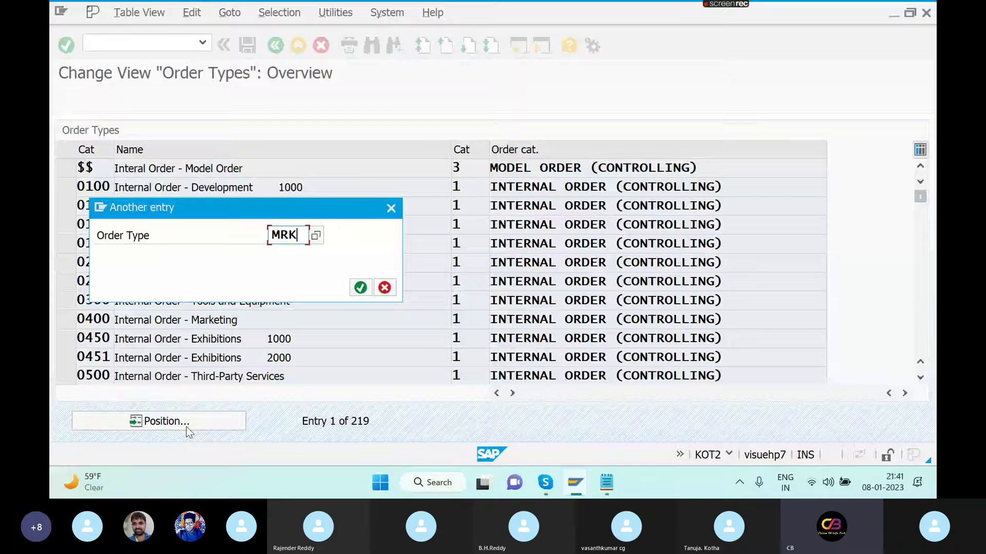
pyautogui.write('T')
pyautogui.press('Return')
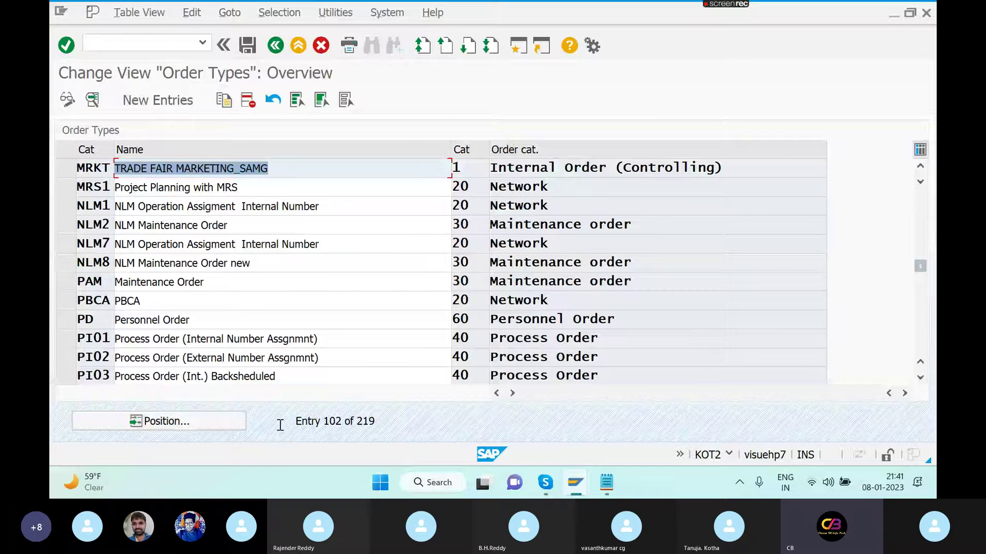
# - Open MRKT's details and set CO Partner Update to Active
pyautogui.doubleClick(297, 172)
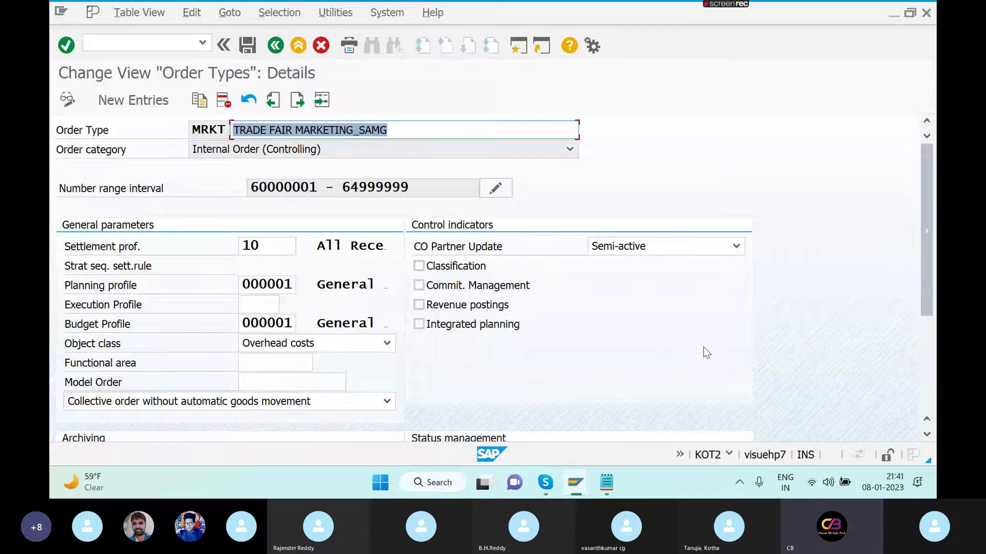
pyautogui.click(743, 248)
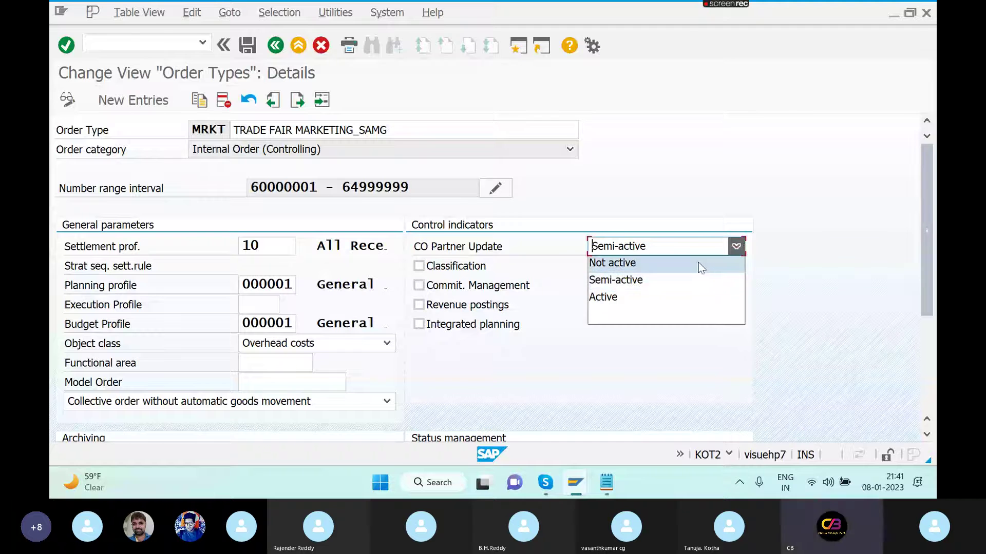
pyautogui.click(679, 300)
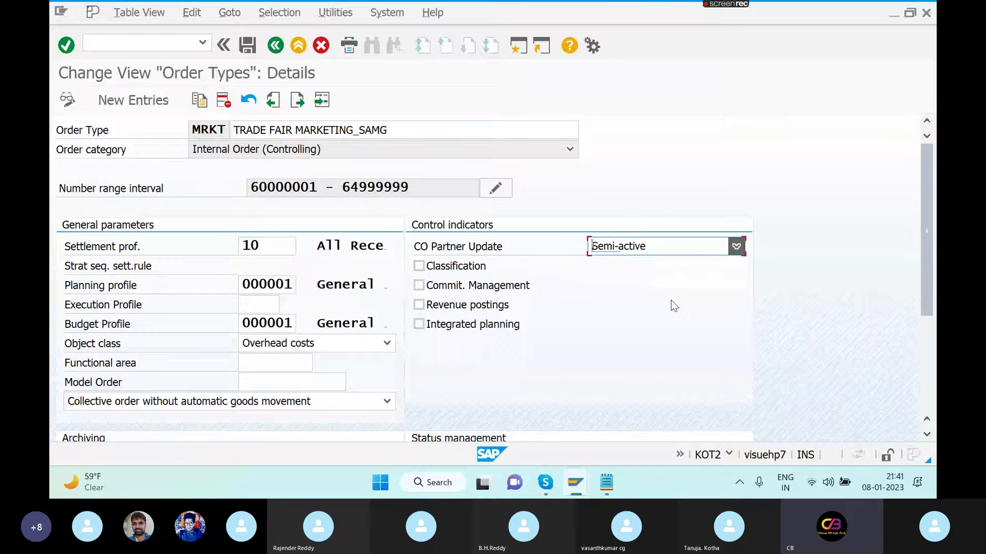
pyautogui.scroll(-3, 932, 376)
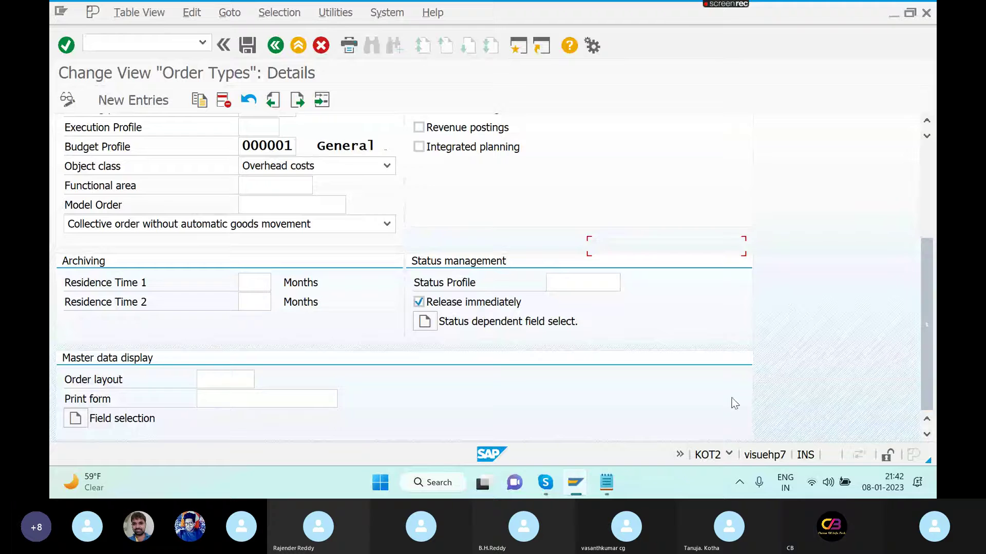
# - Save the MRKT change to a customizing request and acknowledge the status profile message
pyautogui.click(424, 322)
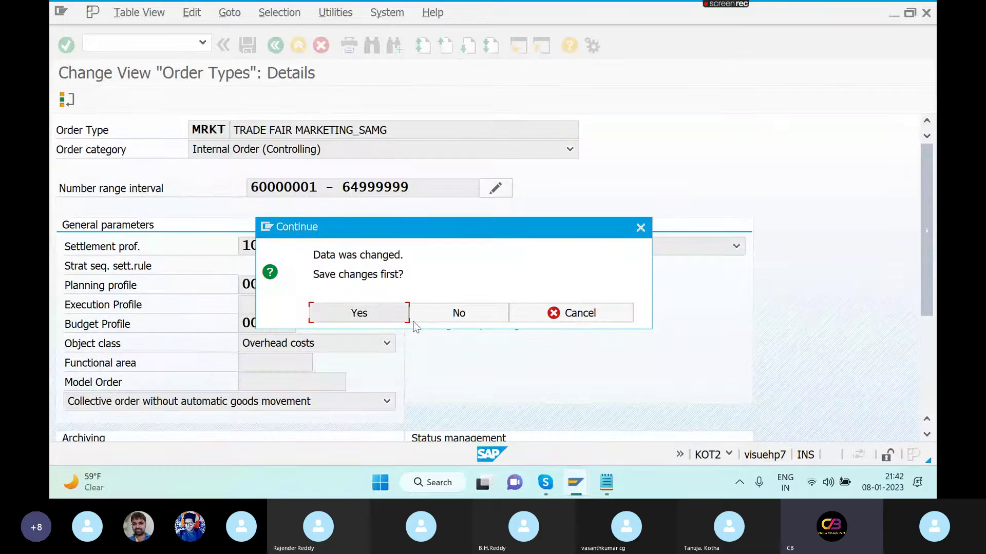
pyautogui.click(381, 315)
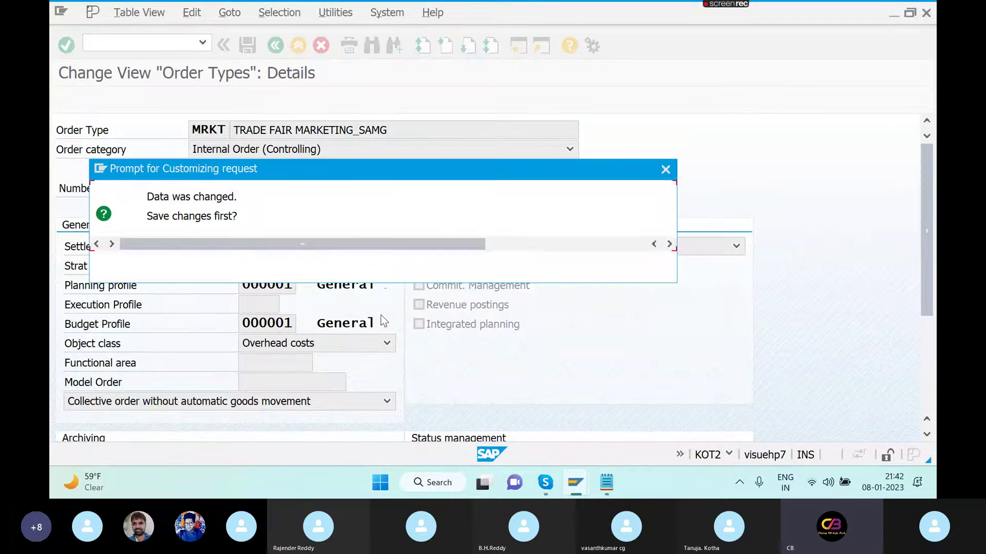
pyautogui.click(402, 266)
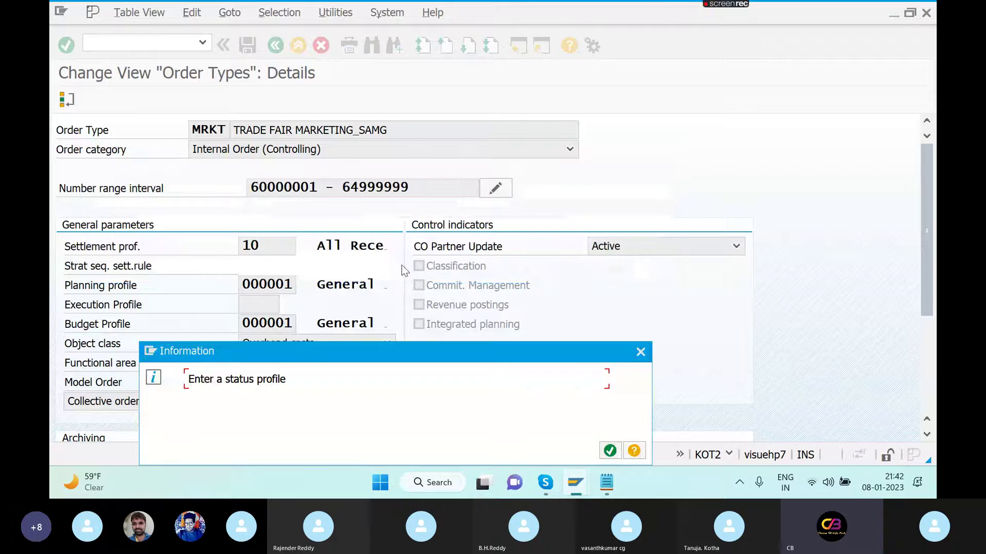
pyautogui.click(610, 451)
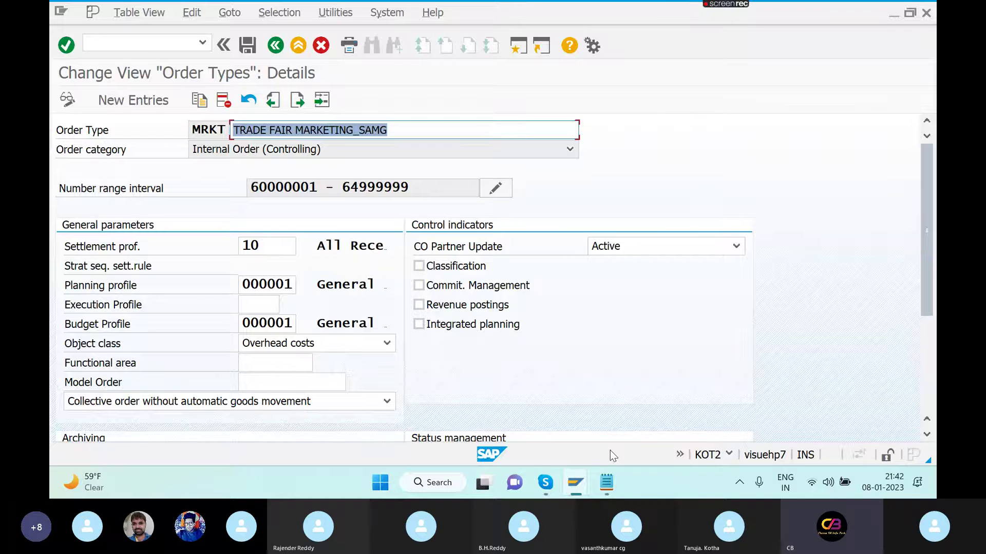
# - Tick Commit. Management, Revenue postings and Integrated planning for MRKT and save
pyautogui.click(419, 286)
pyautogui.click(418, 305)
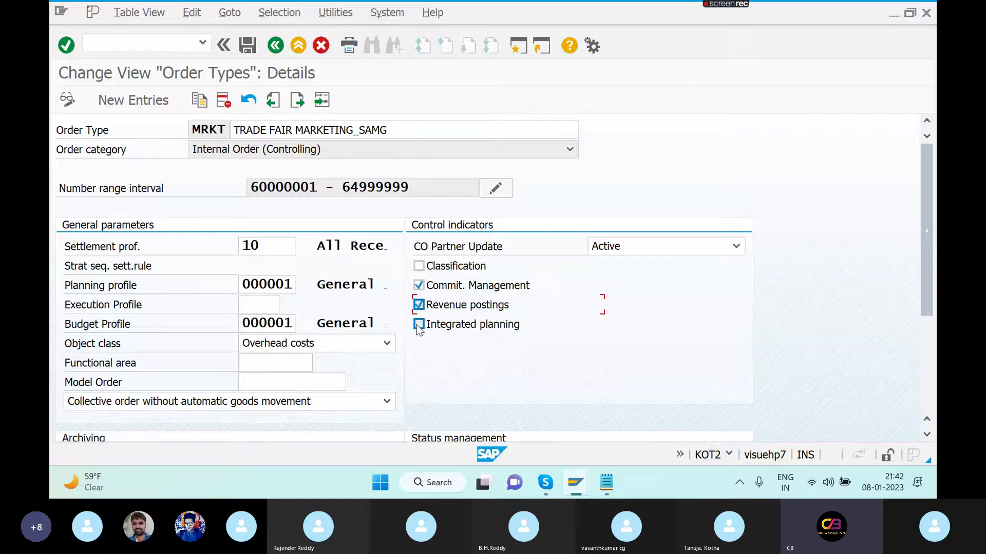
pyautogui.click(419, 324)
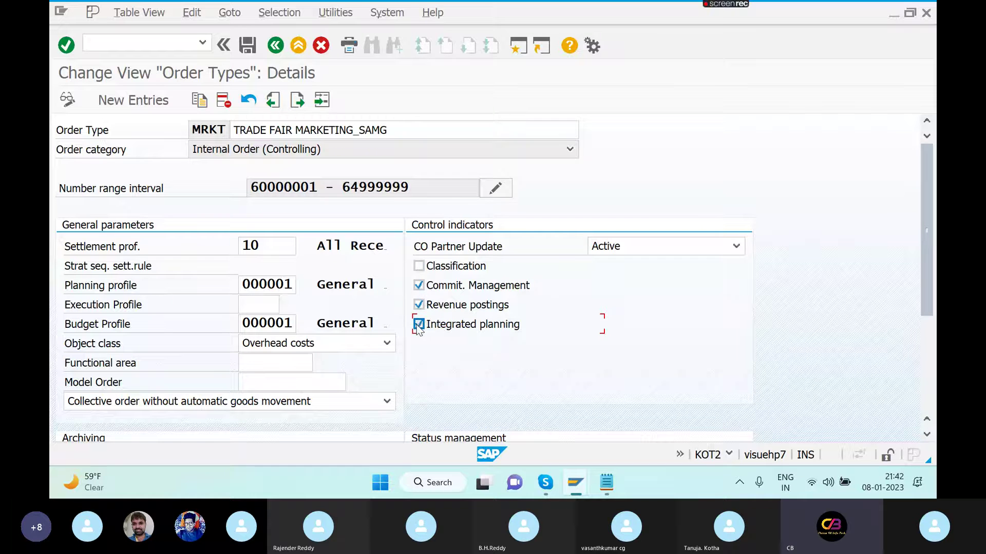
pyautogui.click(248, 45)
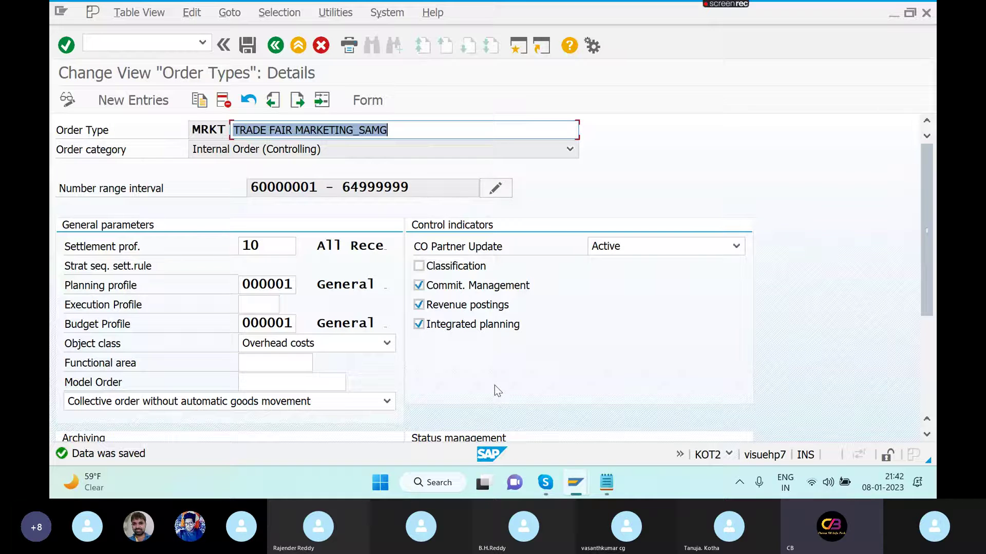
pyautogui.click(928, 383)
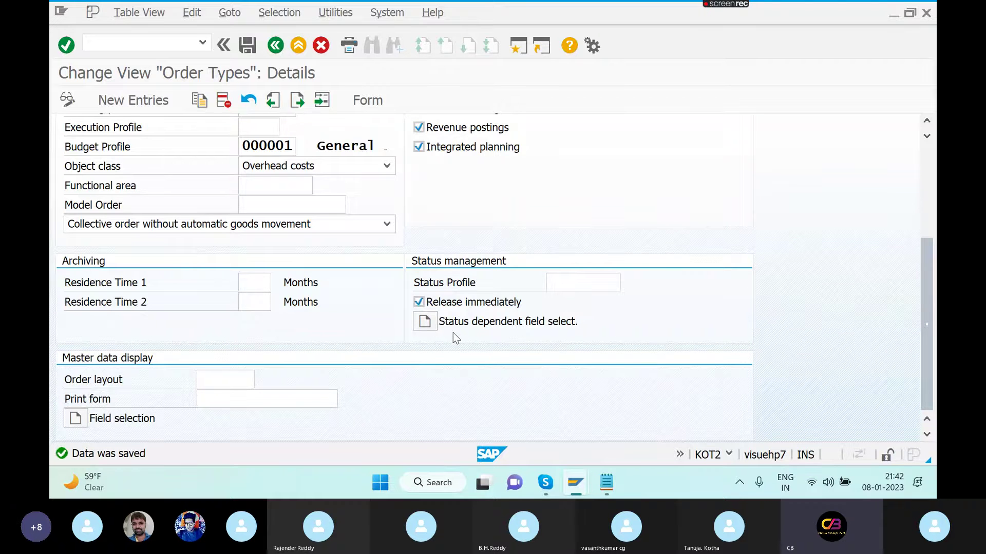
# - Page through MRKT's order master field selection to page 9 of 9, then return to its details
pyautogui.click(76, 418)
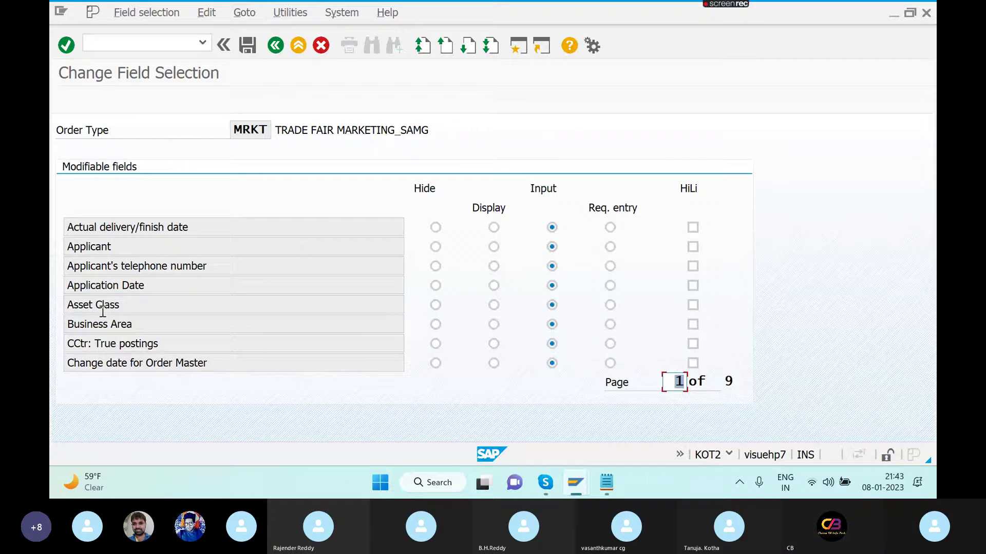
pyautogui.click(466, 48)
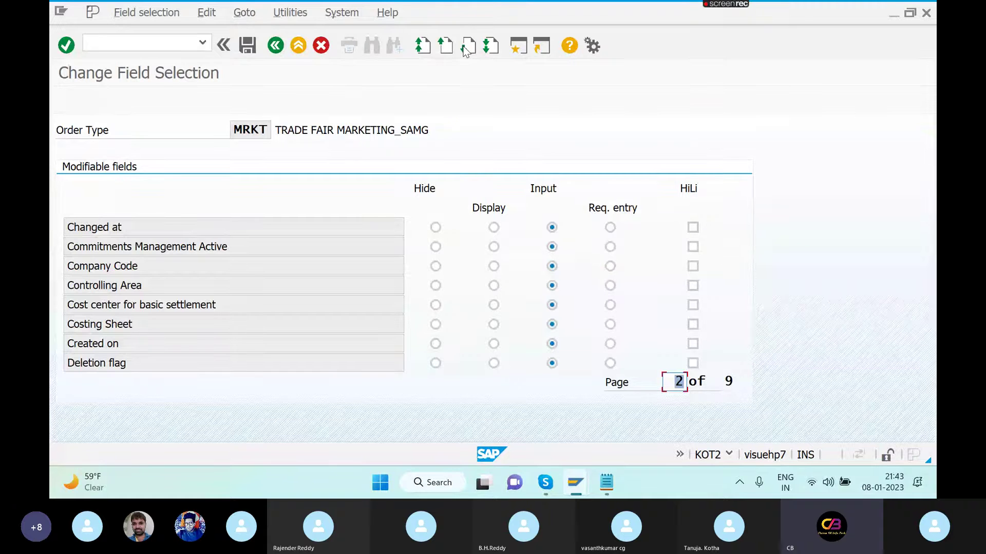
pyautogui.click(465, 47)
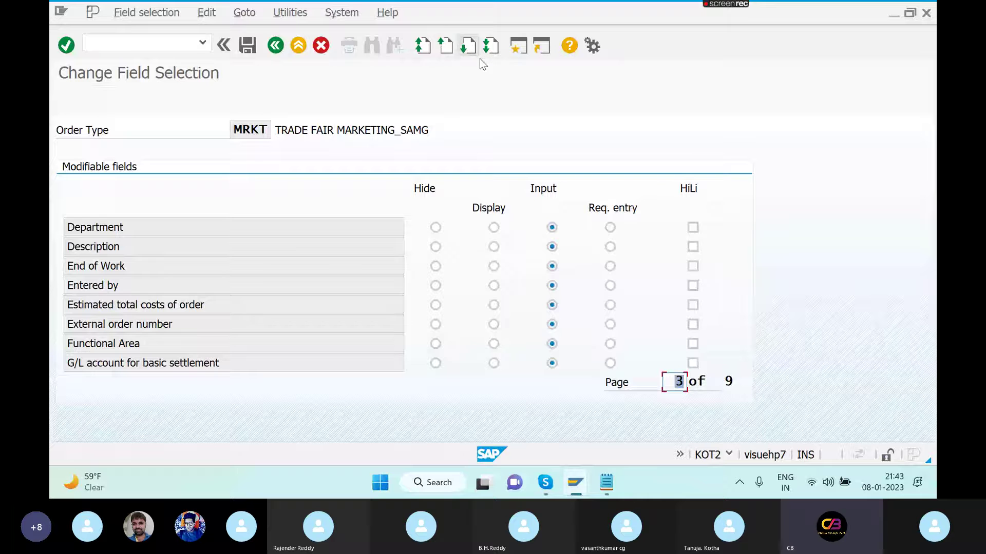
pyautogui.click(465, 47)
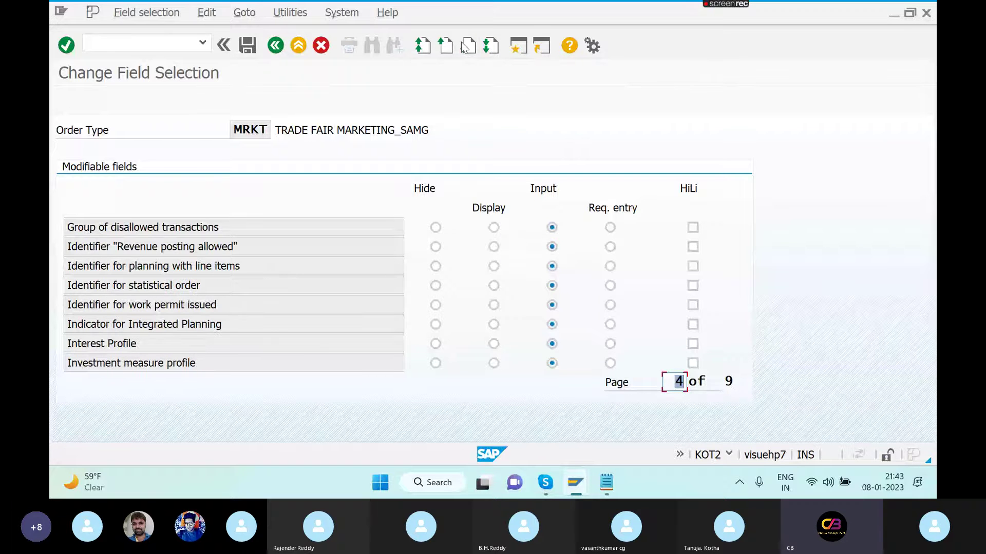
pyautogui.click(465, 47)
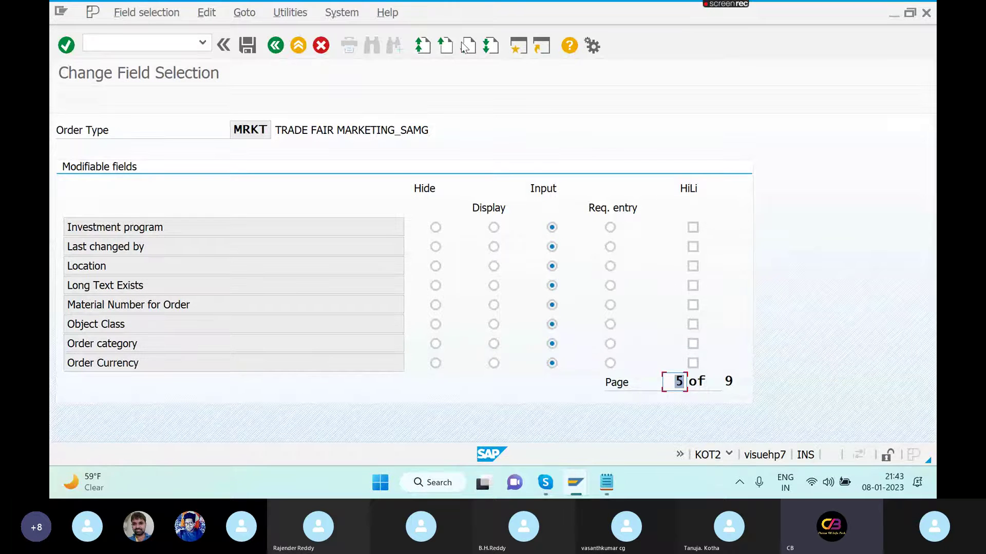
pyautogui.click(465, 47)
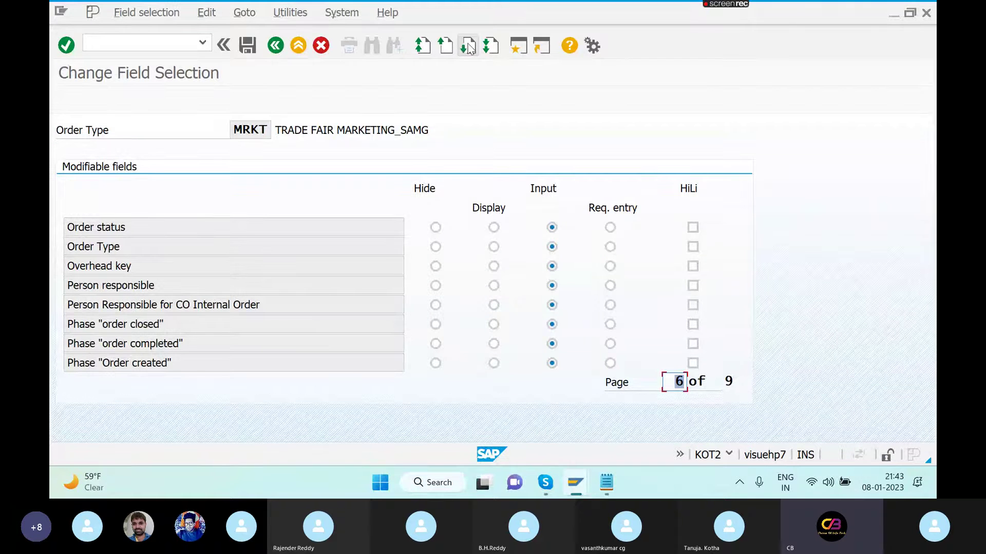
pyautogui.click(467, 47)
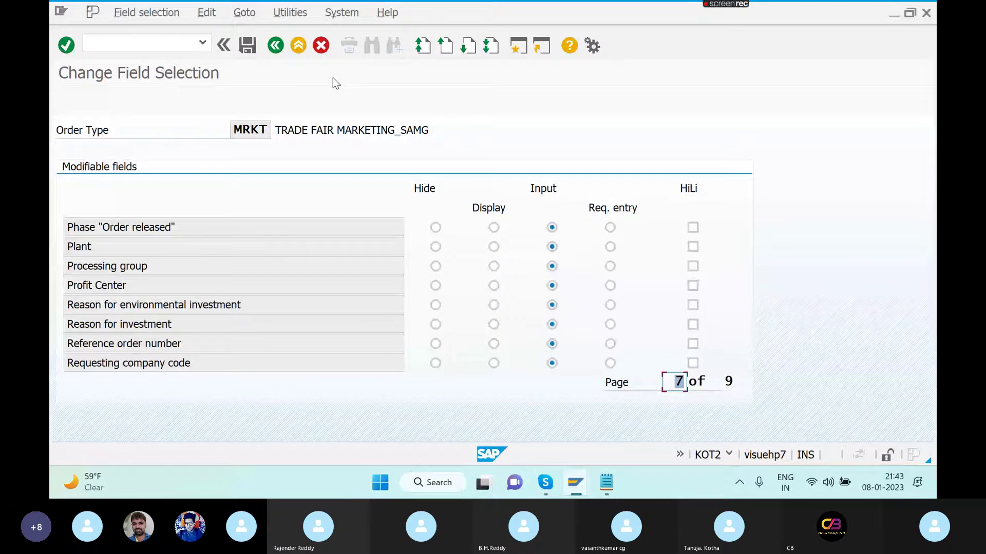
pyautogui.click(471, 49)
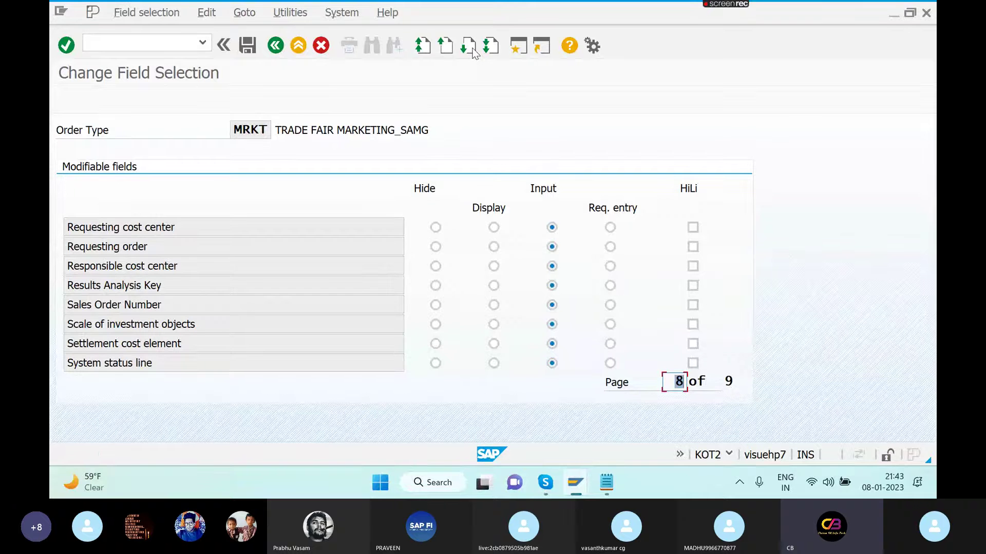
pyautogui.click(471, 49)
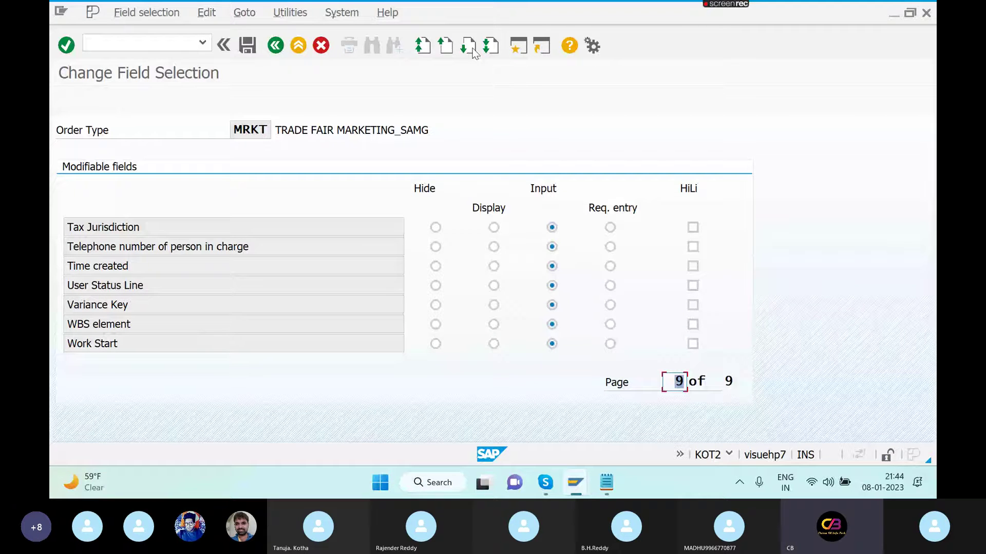
pyautogui.click(472, 49)
pyautogui.click(472, 49)
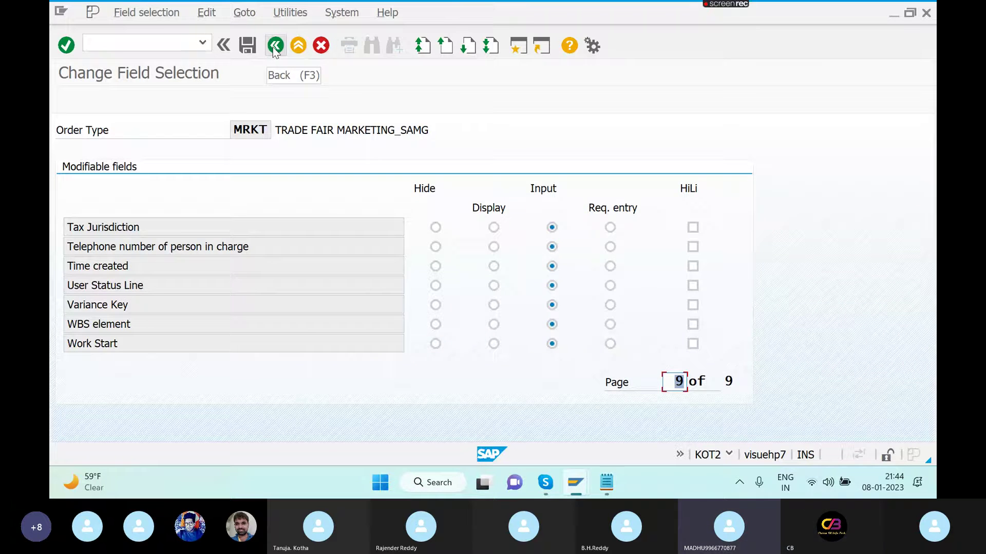
pyautogui.click(275, 50)
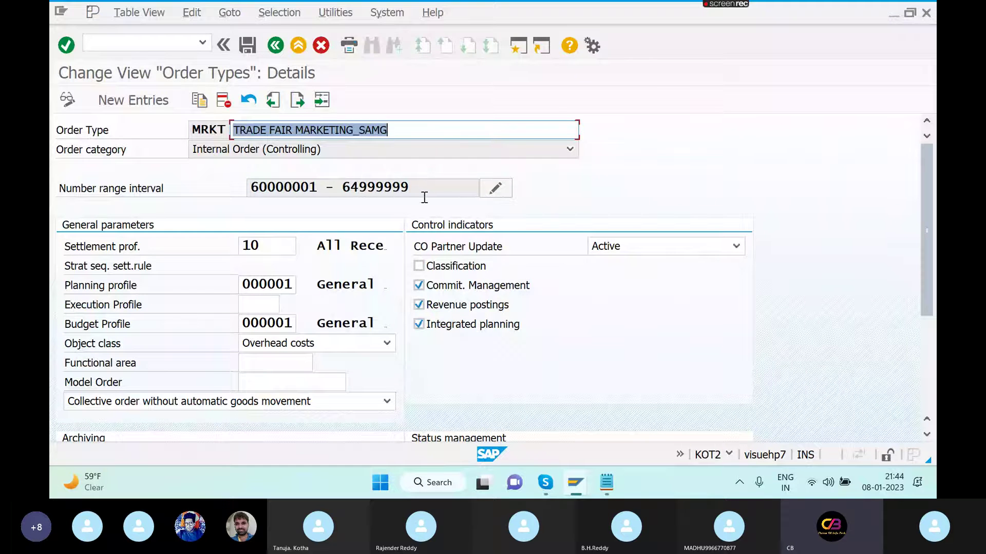
# - Save the MRKT order type and switch back to the FB50 document entry for SAMG
pyautogui.click(247, 45)
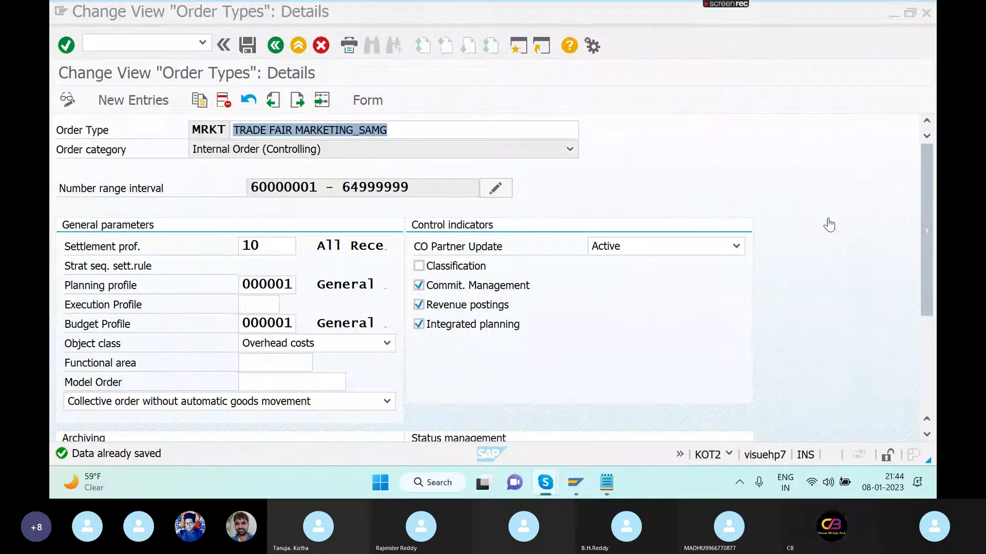
pyautogui.click(170, 41)
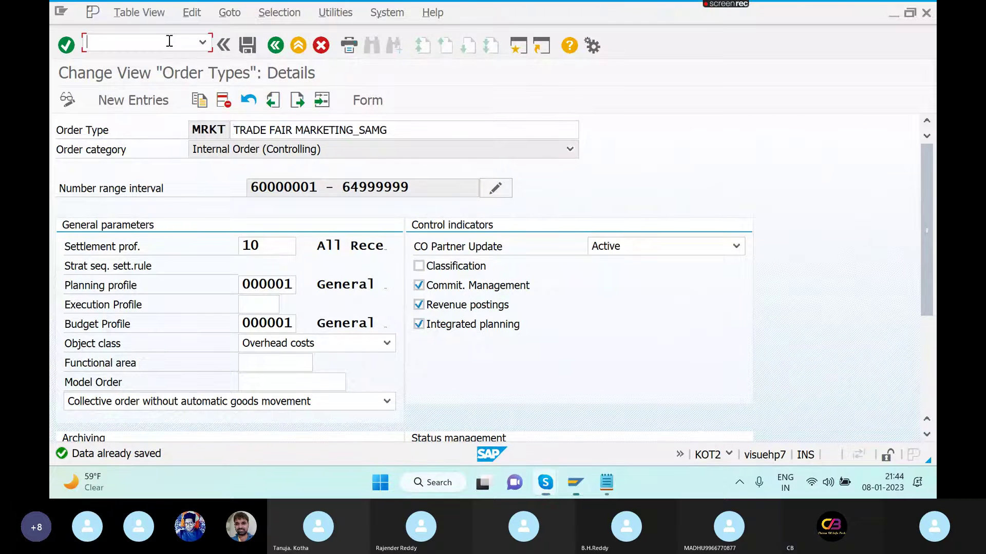
pyautogui.hotkey('alt', 'Tab')
pyautogui.hotkey('alt', 'Tab')
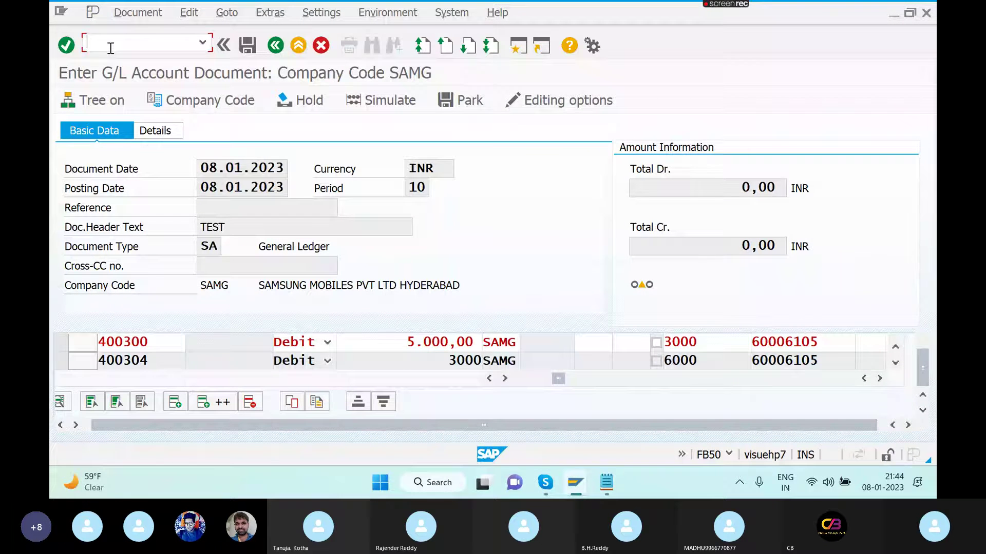
# - Start a new FB50 G/L document dated 08.01.2023
pyautogui.write('/NFB50')
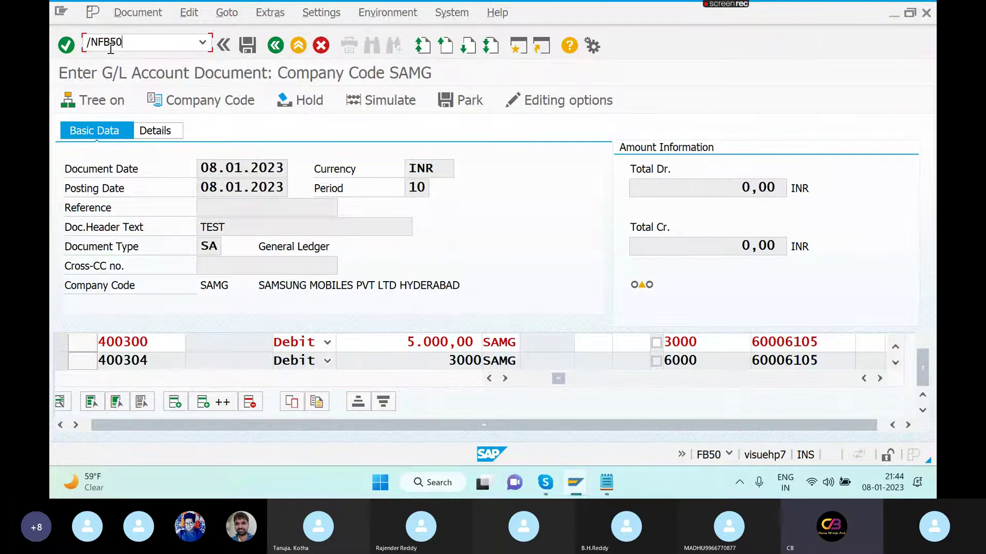
pyautogui.press('Return')
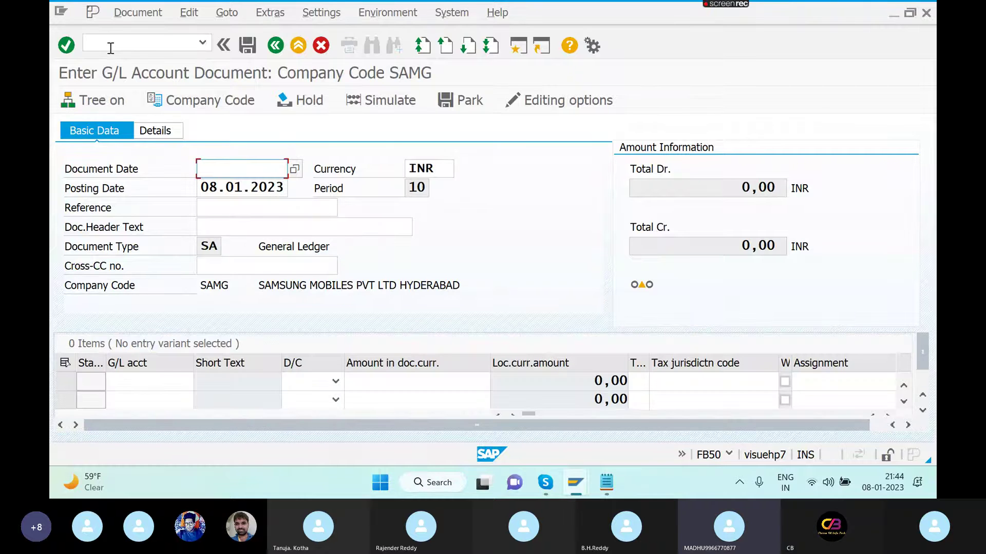
pyautogui.press('BackSpace')
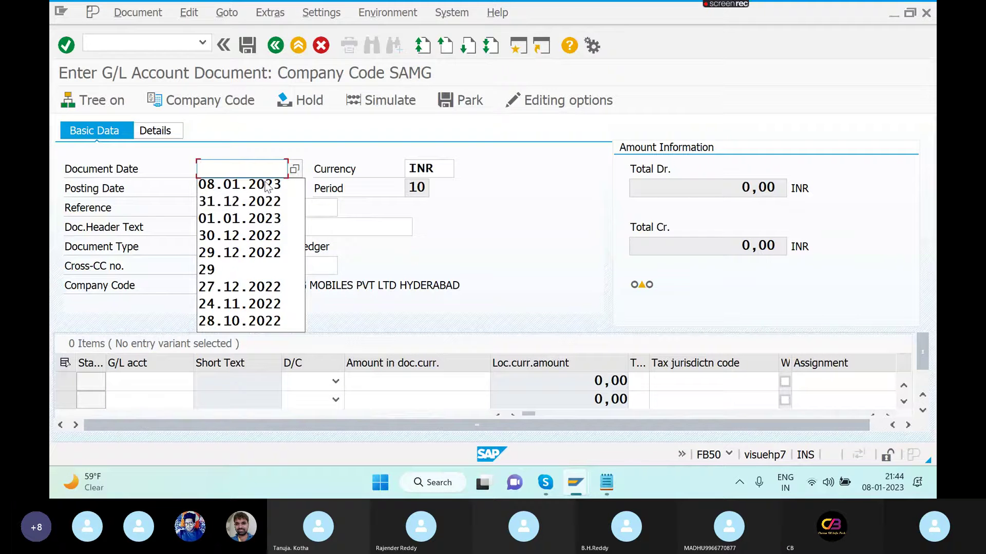
pyautogui.click(266, 185)
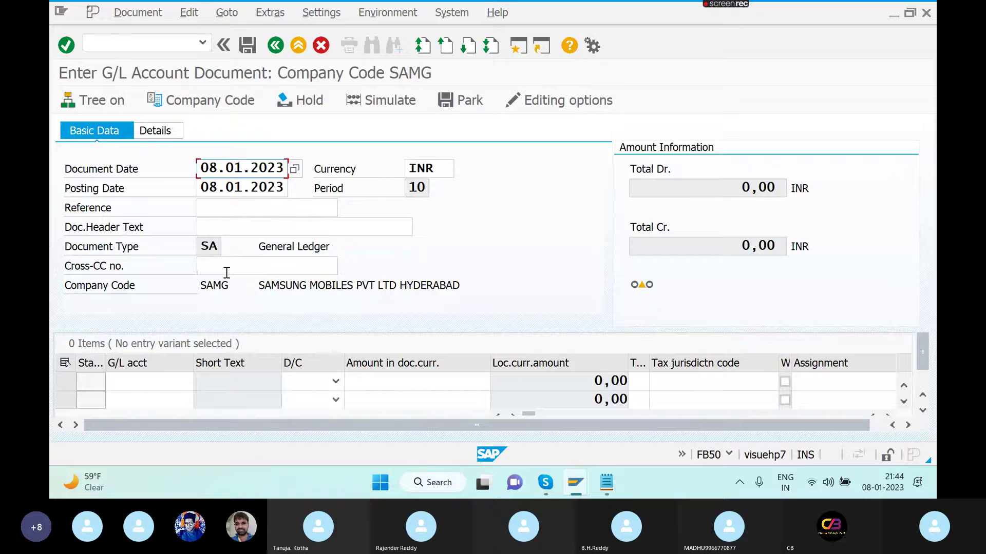
# - Enter G/L accounts 400300 and 400304 on the first two lines and check the entries
pyautogui.click(162, 377)
pyautogui.write('4')
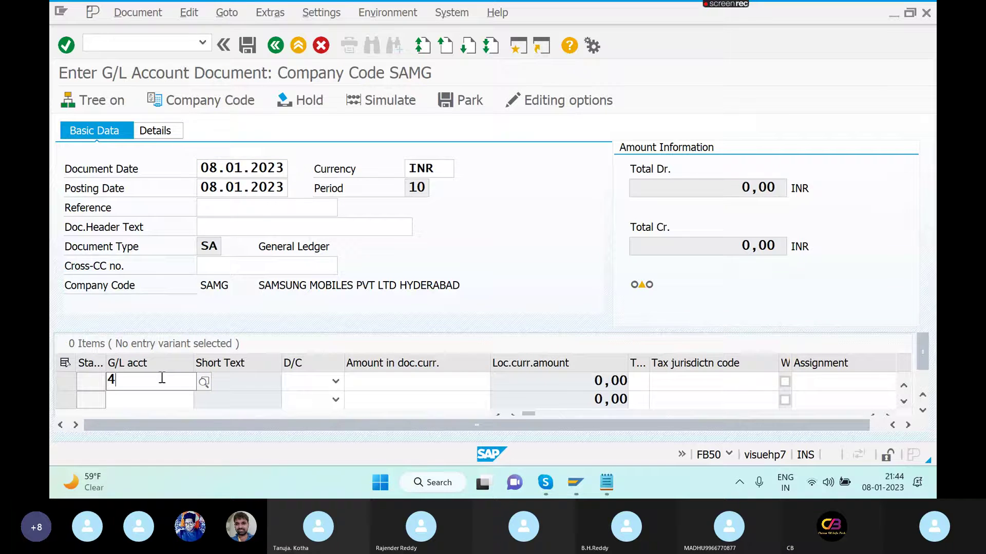
pyautogui.write('00300')
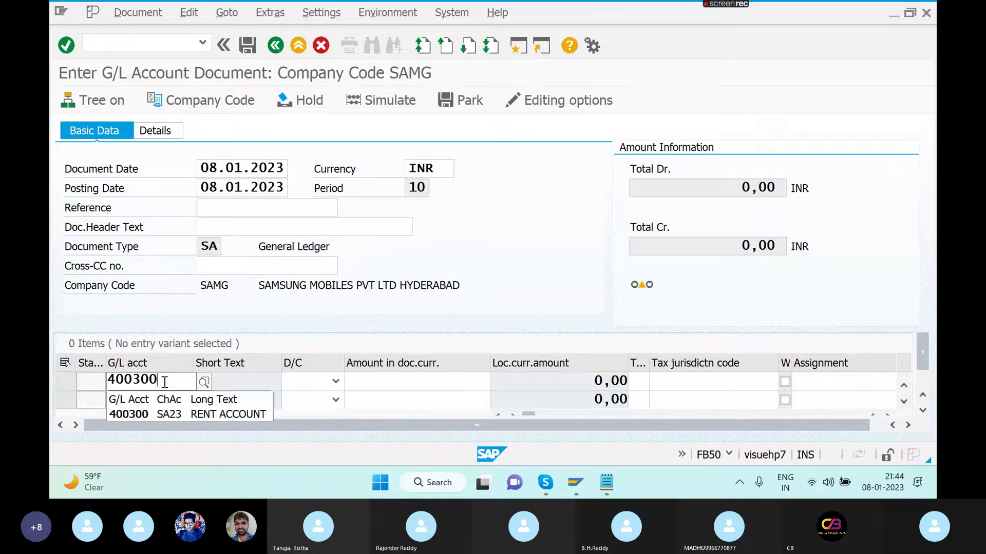
pyautogui.click(177, 414)
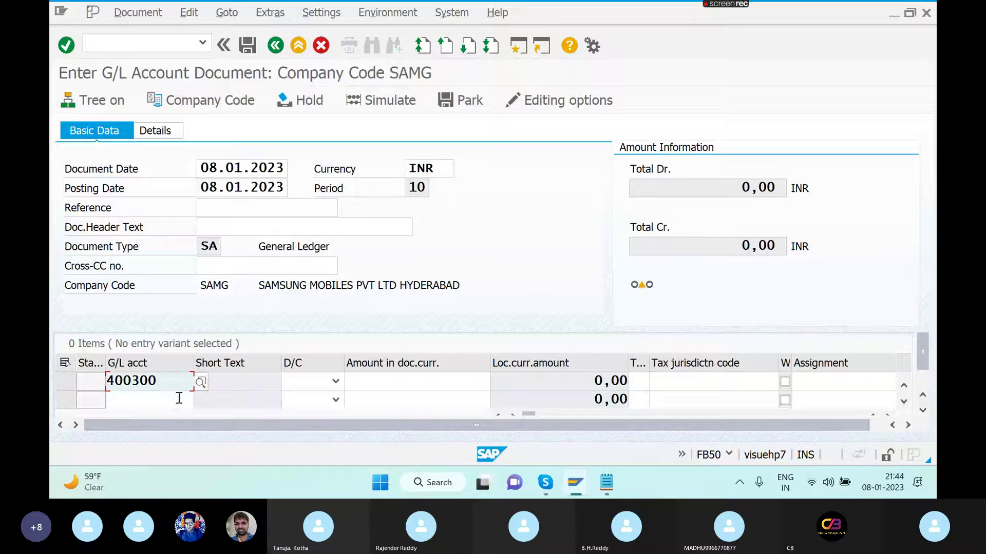
pyautogui.click(179, 398)
pyautogui.write('40030')
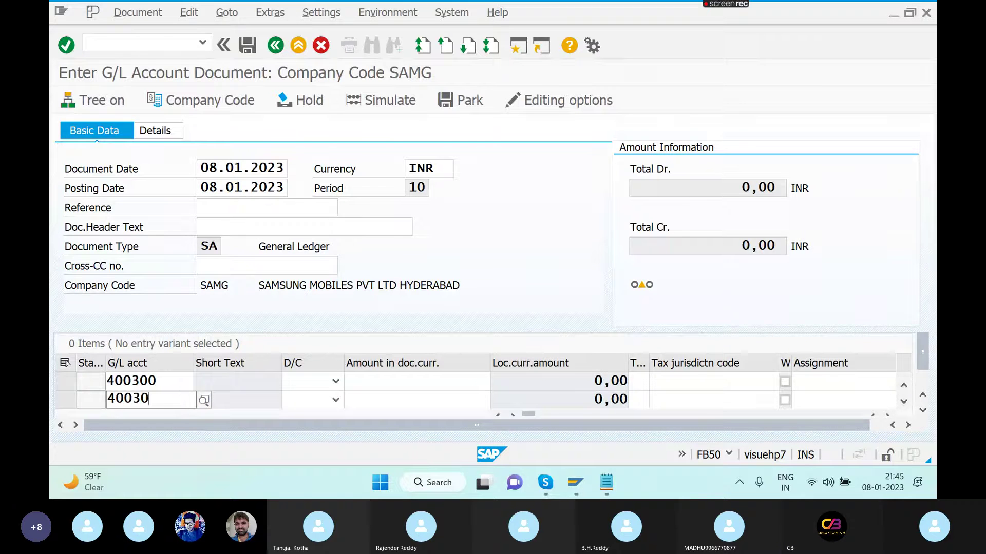
pyautogui.write('4')
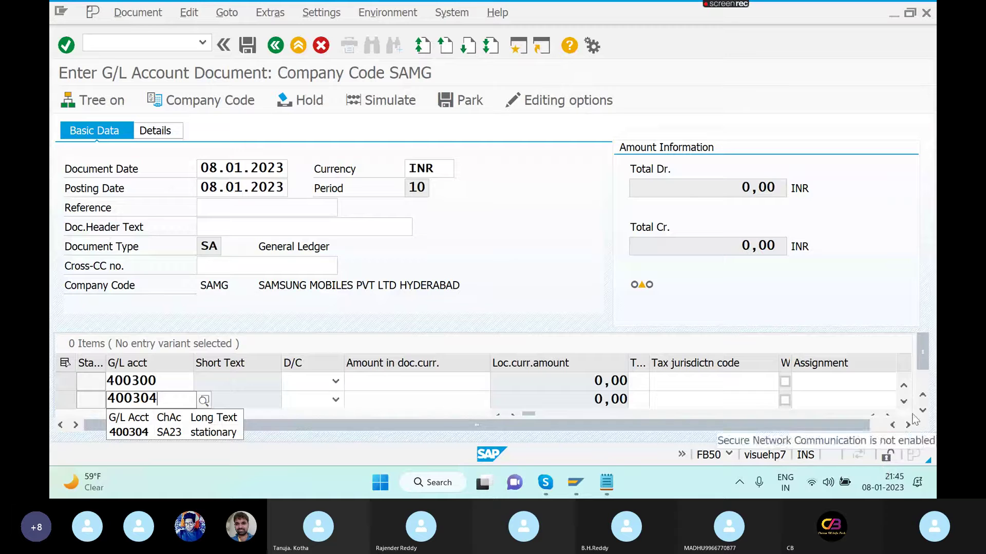
pyautogui.click(922, 410)
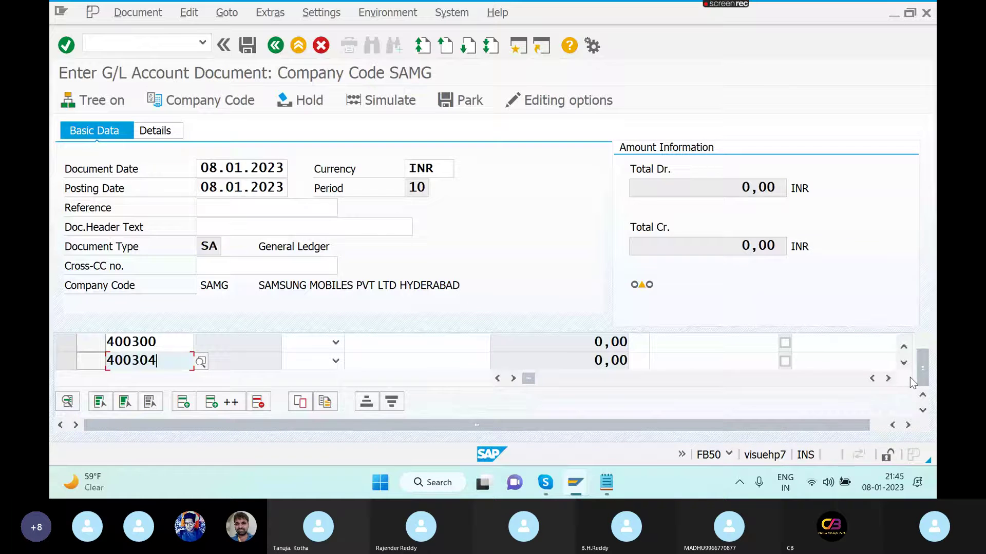
pyautogui.click(903, 361)
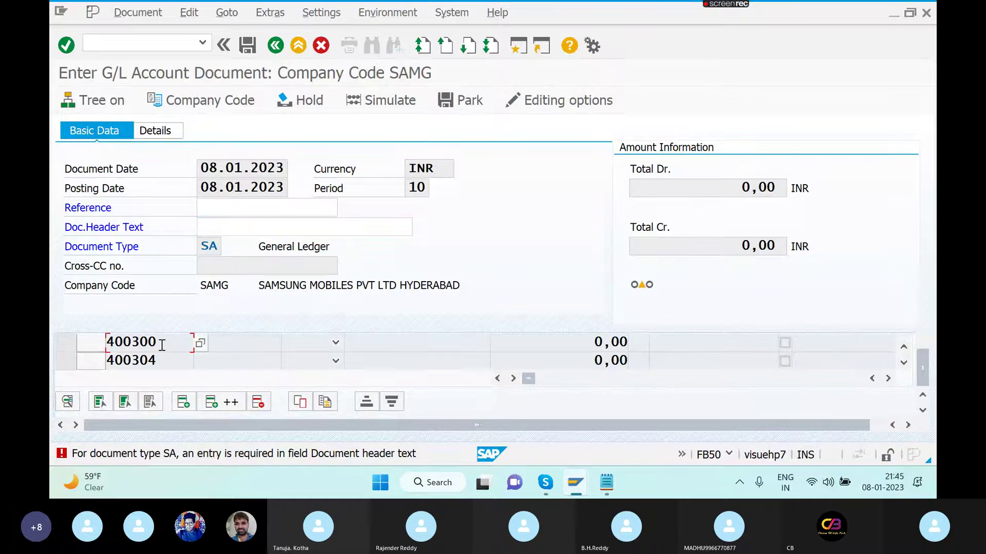
# - Set the document header text to TEST
pyautogui.press('Return')
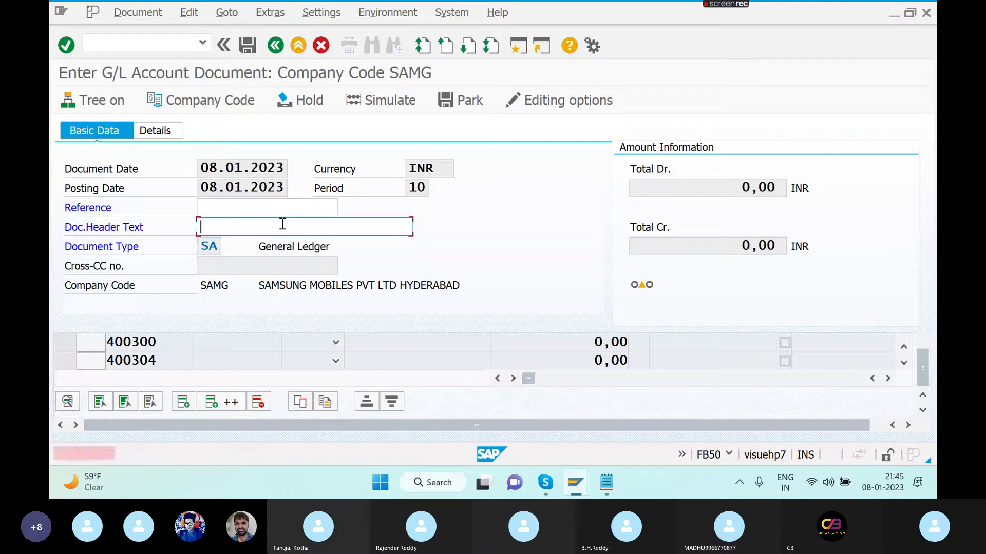
pyautogui.press('Return')
pyautogui.press('Return')
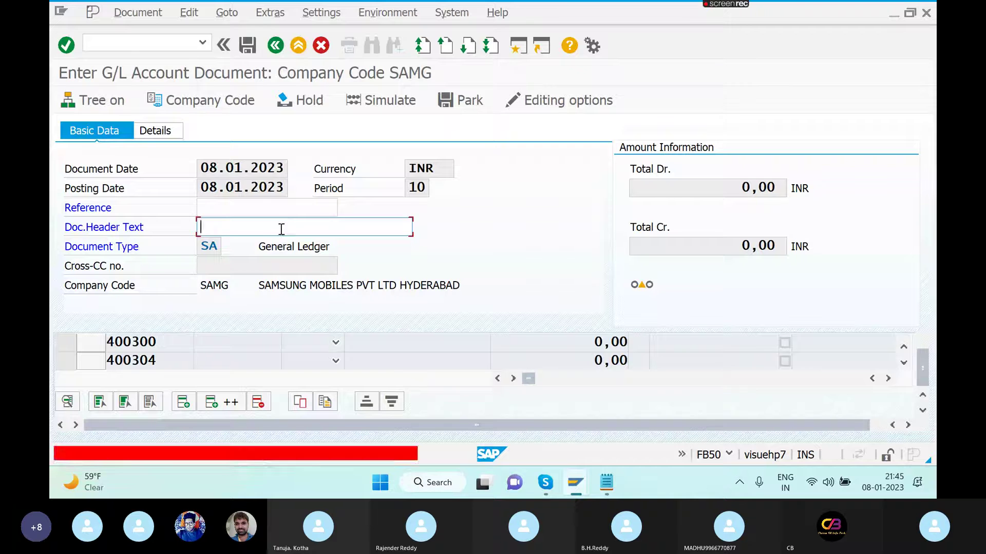
pyautogui.write('TEST')
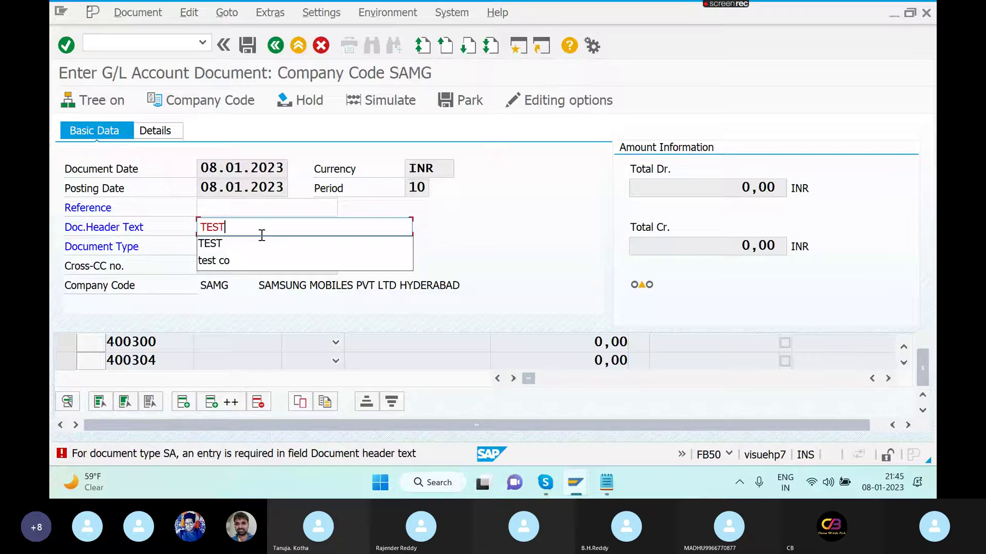
pyautogui.press('Return')
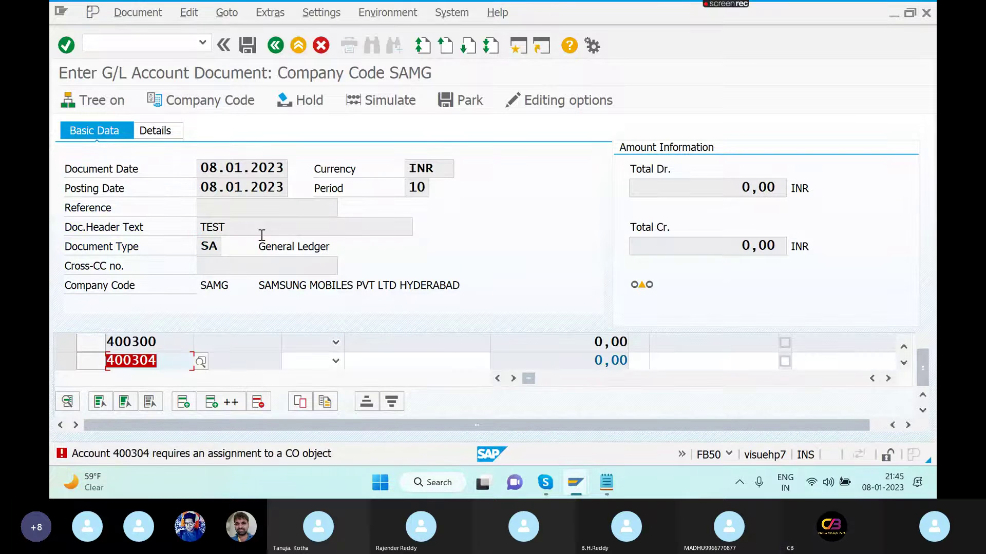
pyautogui.press('Tab')
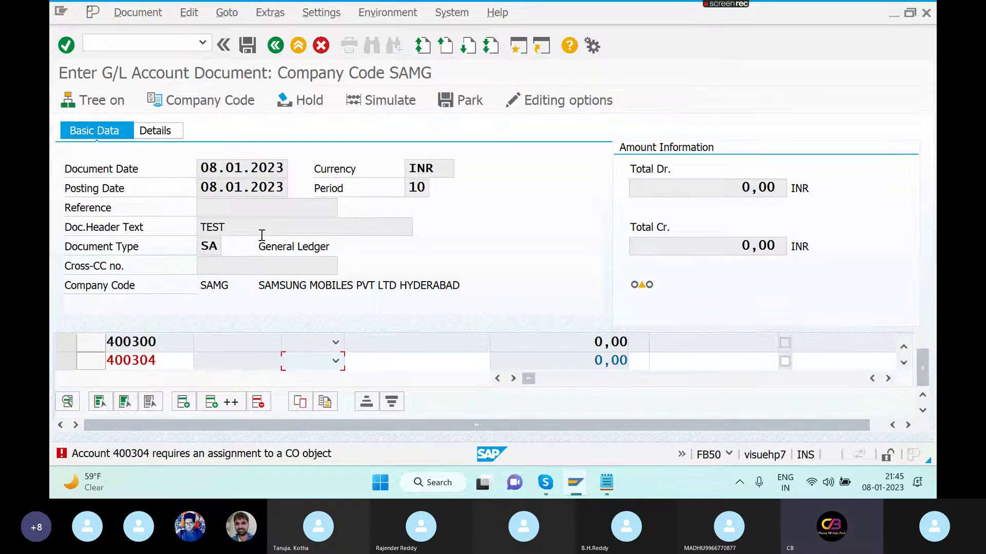
# - Make line 400304 a debit of 3000
pyautogui.press('Down')
pyautogui.press('Tab')
pyautogui.write('3000')
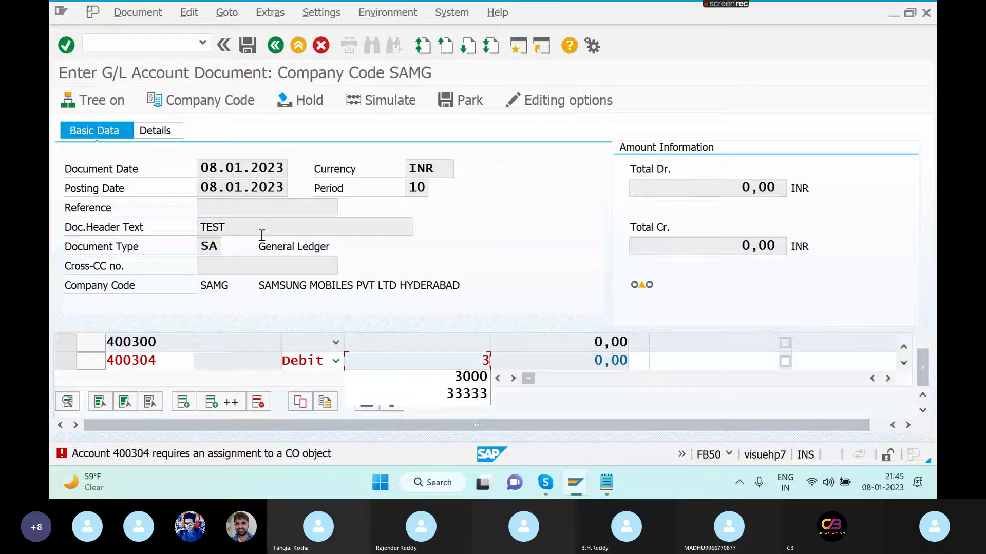
pyautogui.press('Tab')
pyautogui.press('Tab')
pyautogui.press('Tab')
pyautogui.press('Tab')
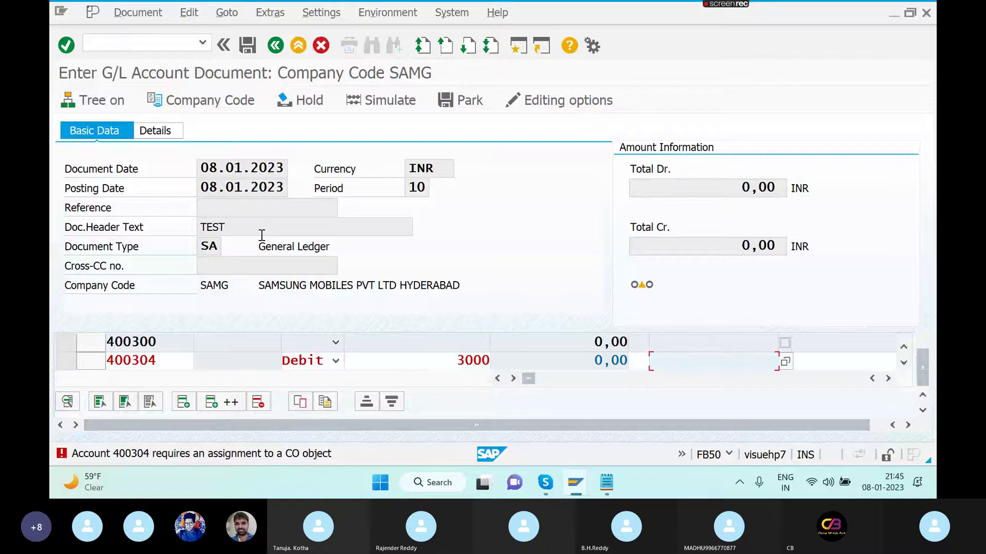
pyautogui.press('Tab')
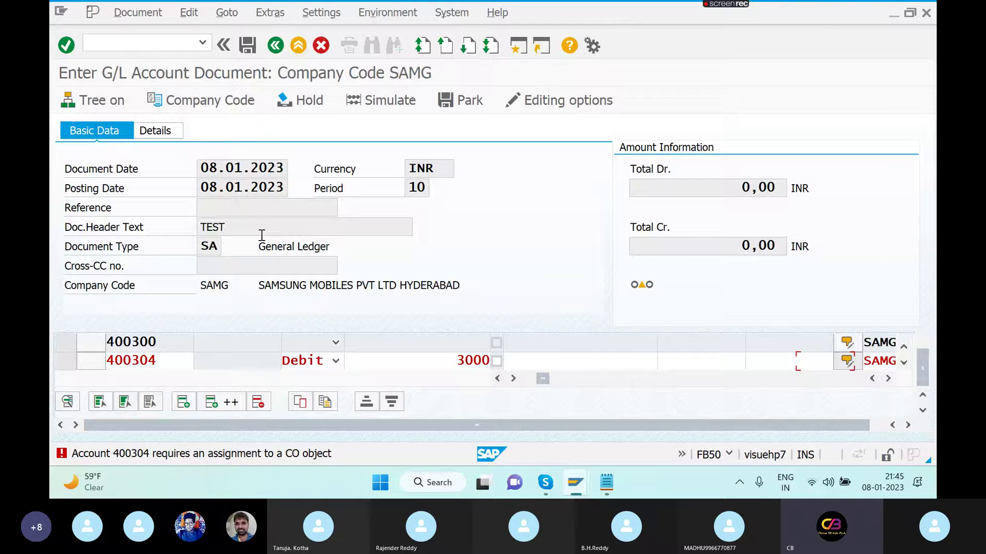
# - Give line 400304 the item text STATIONARY
pyautogui.click(757, 362)
pyautogui.write('S')
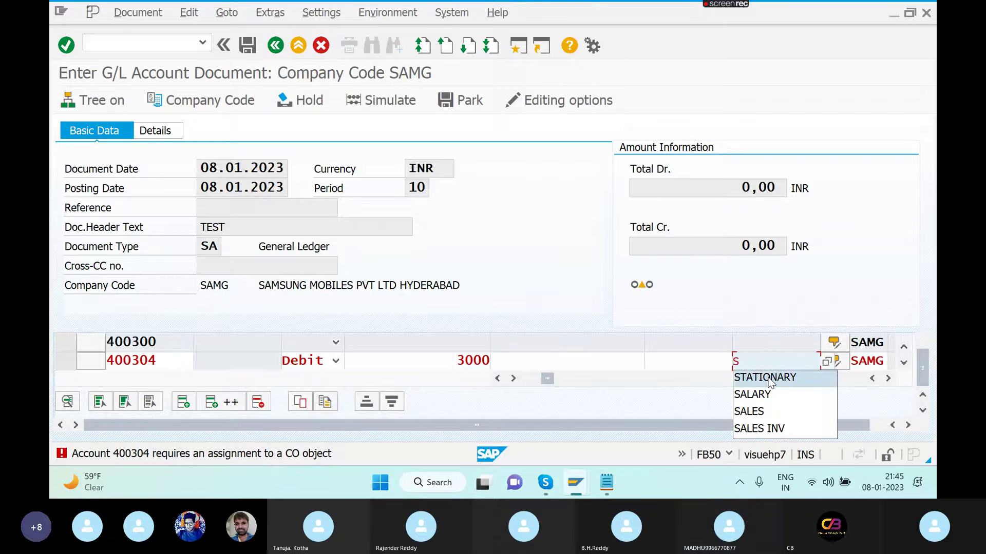
pyautogui.click(765, 378)
pyautogui.press('Tab')
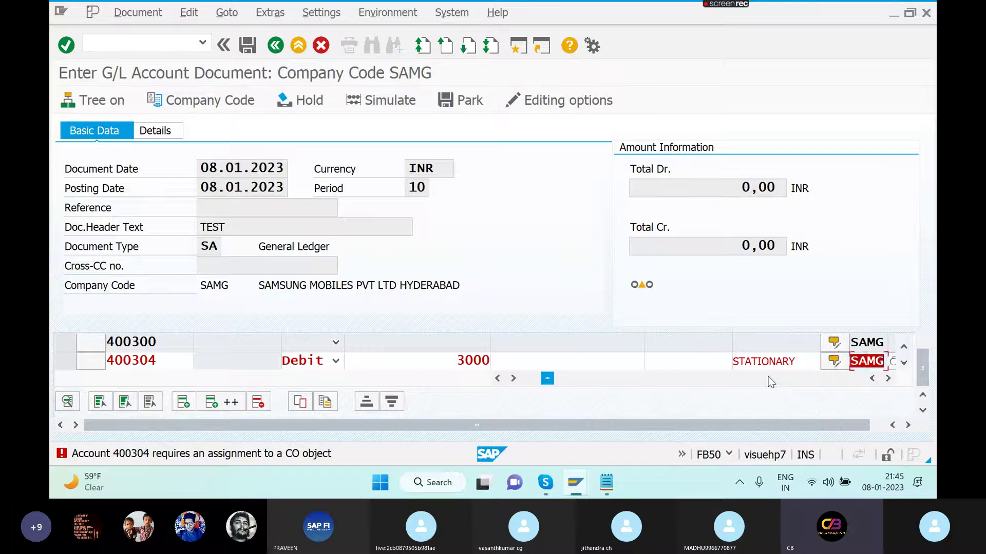
pyautogui.press('Tab')
pyautogui.press('Tab')
pyautogui.press('Tab')
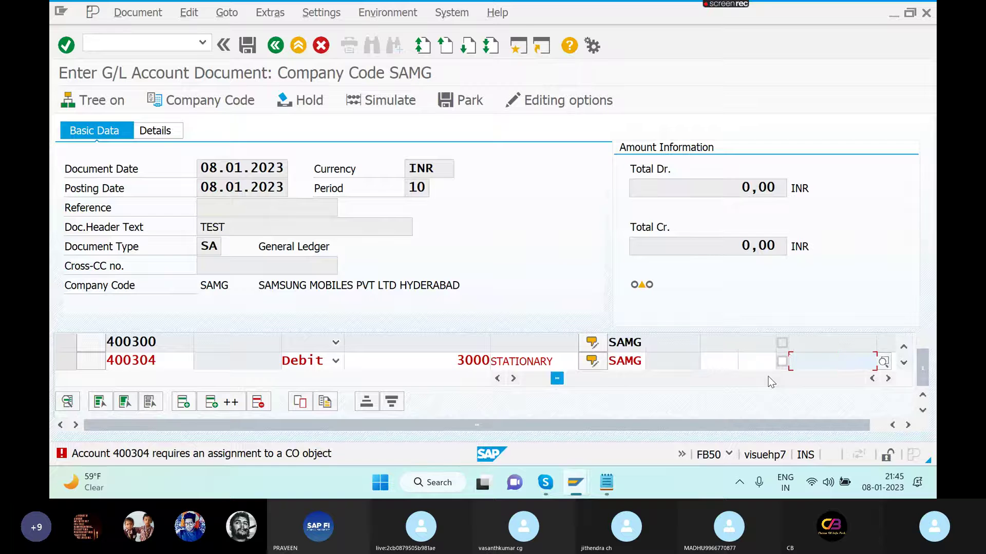
# - Charge line 400304 to cost center 6000 and look up available orders
pyautogui.click(922, 344)
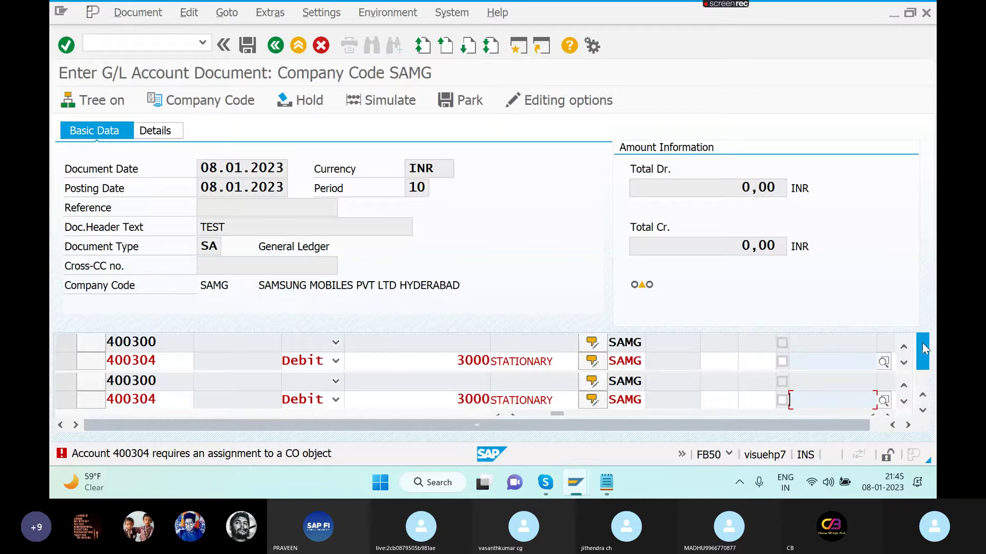
pyautogui.write('600')
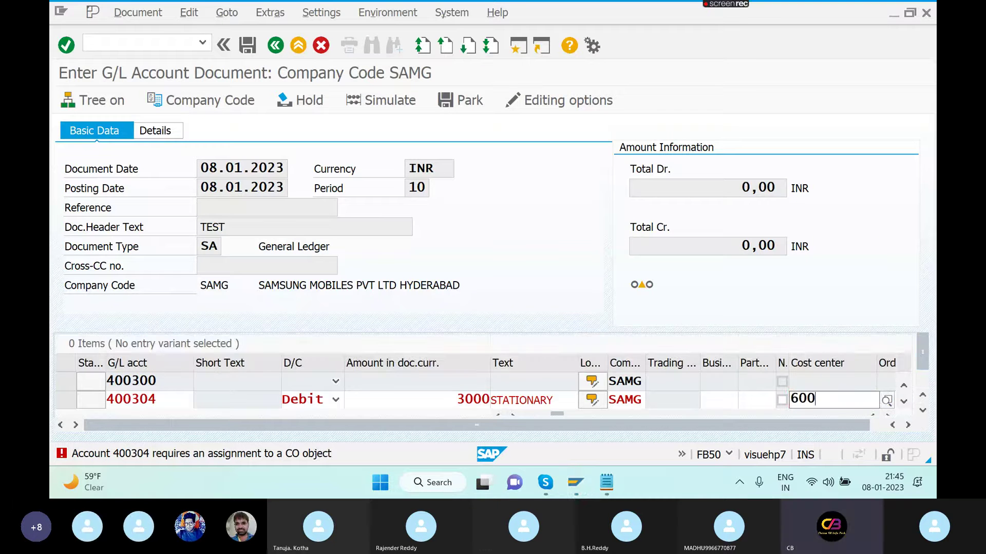
pyautogui.write('0')
pyautogui.press('Tab')
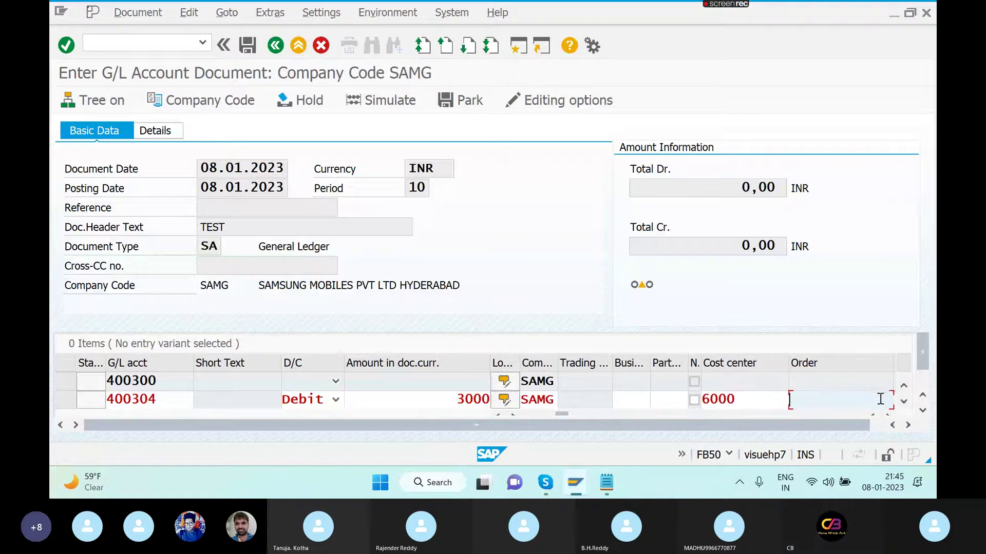
pyautogui.click(907, 425)
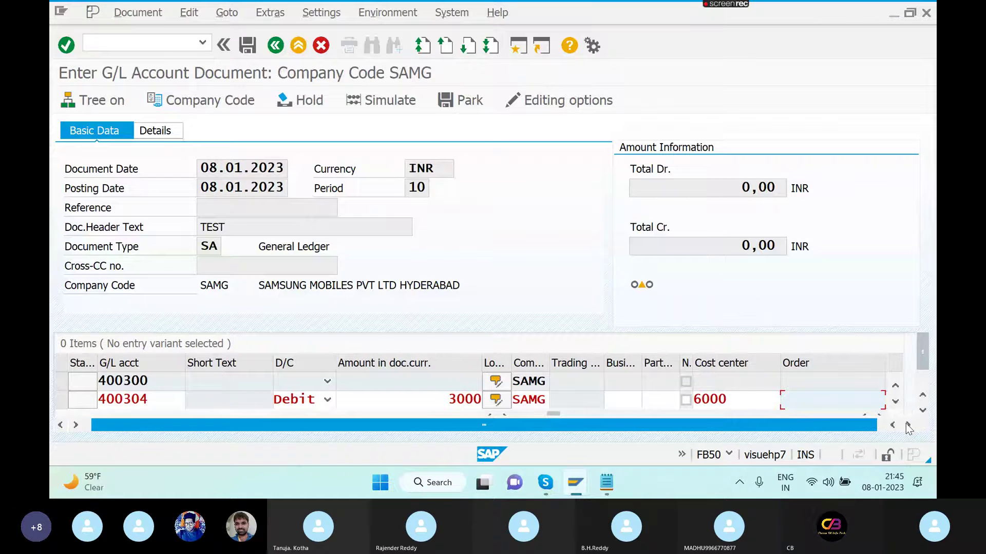
pyautogui.click(879, 415)
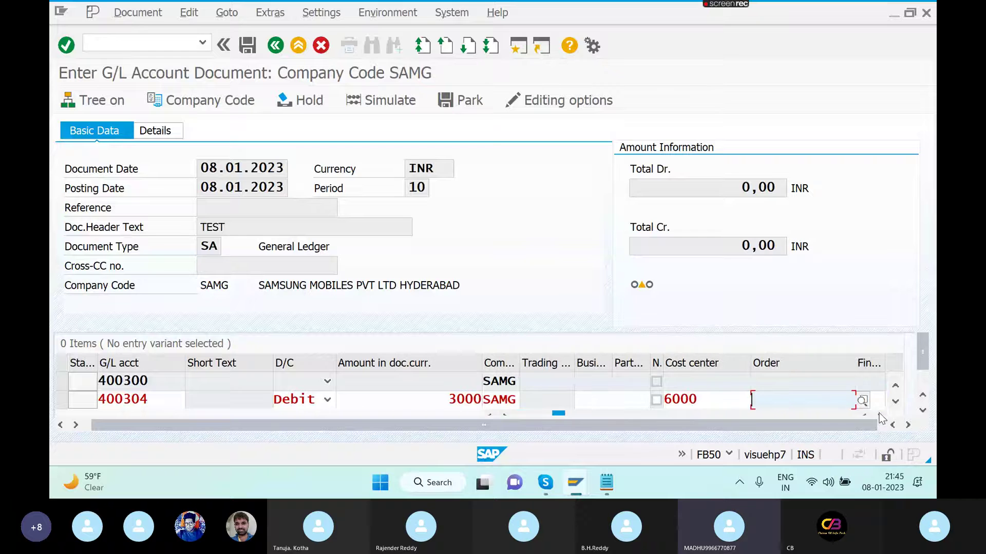
pyautogui.click(862, 401)
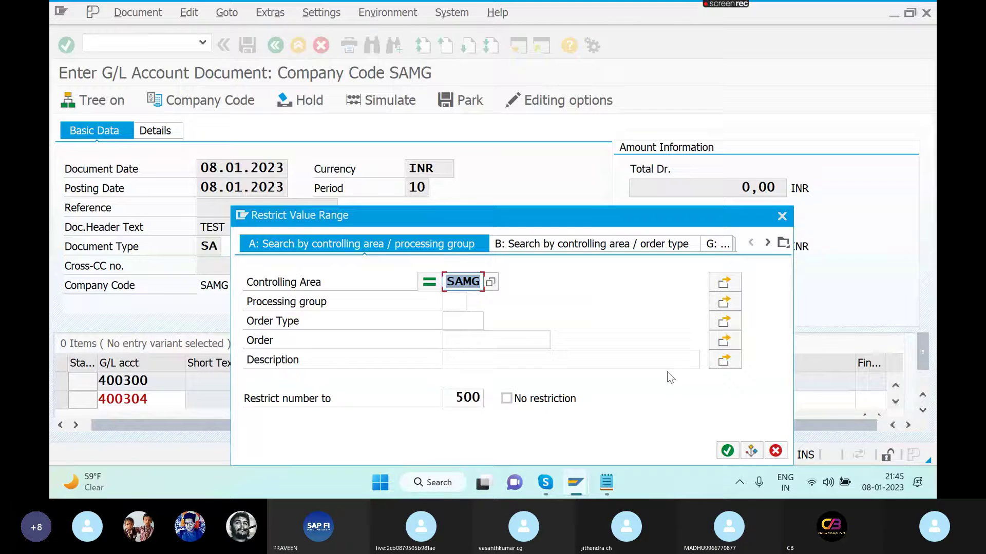
# - Search orders in controlling area SAMG and put order 60006105 on line 400304
pyautogui.click(728, 452)
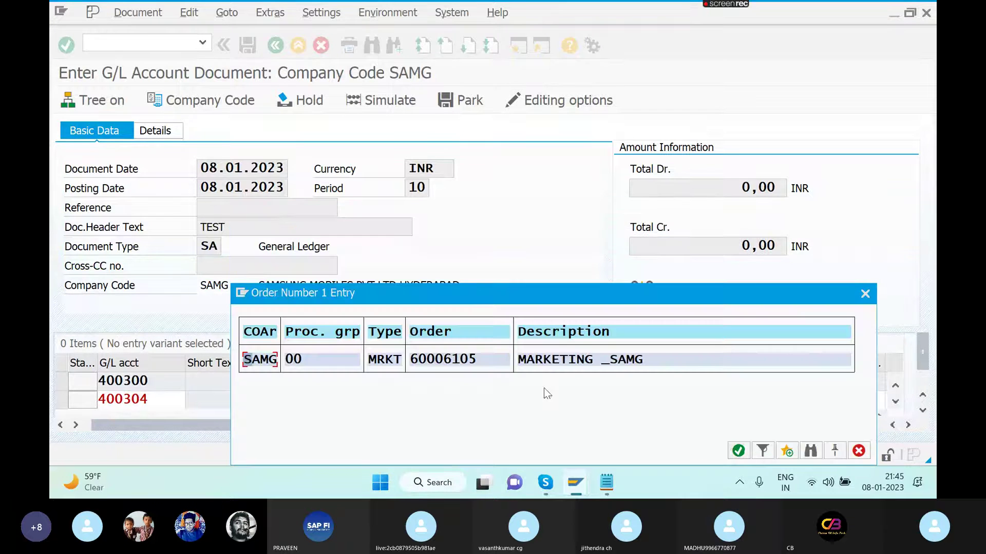
pyautogui.doubleClick(564, 363)
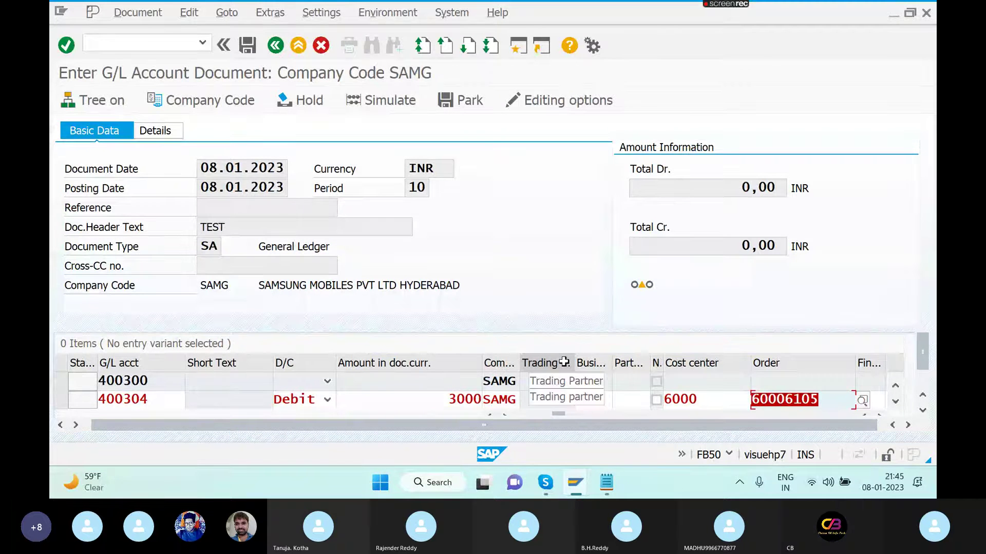
pyautogui.press('Return')
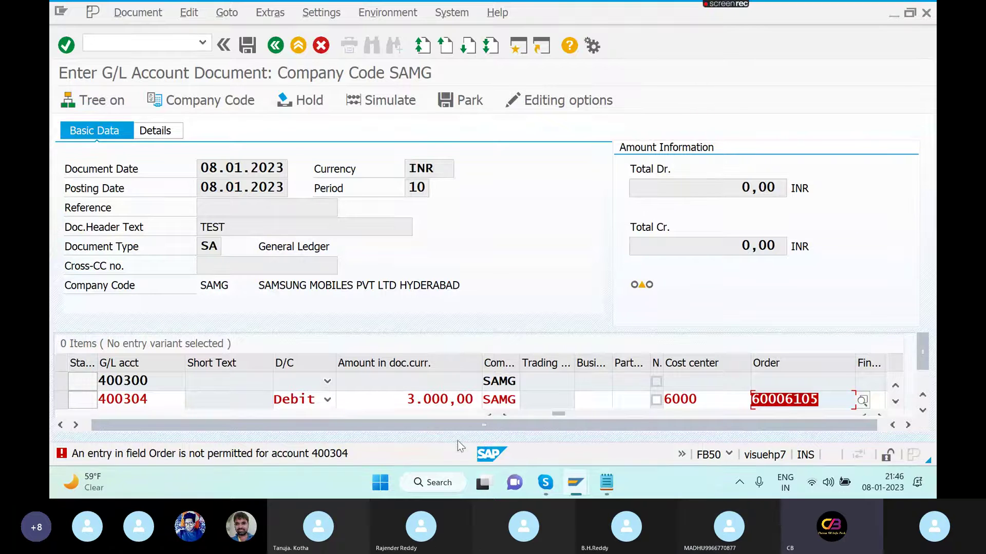
# - Open a second session with G/L account maintenance (FS00)
pyautogui.click(517, 46)
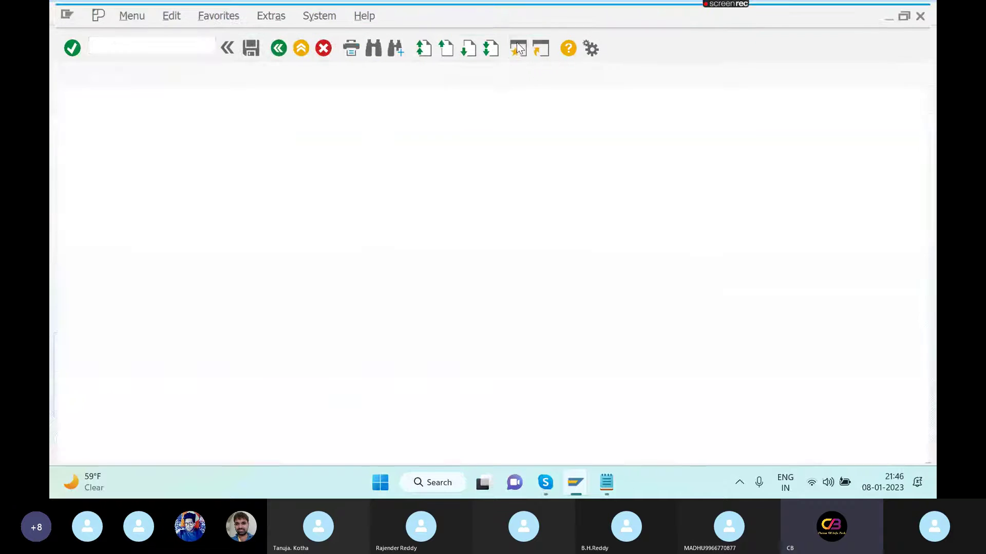
pyautogui.write('F')
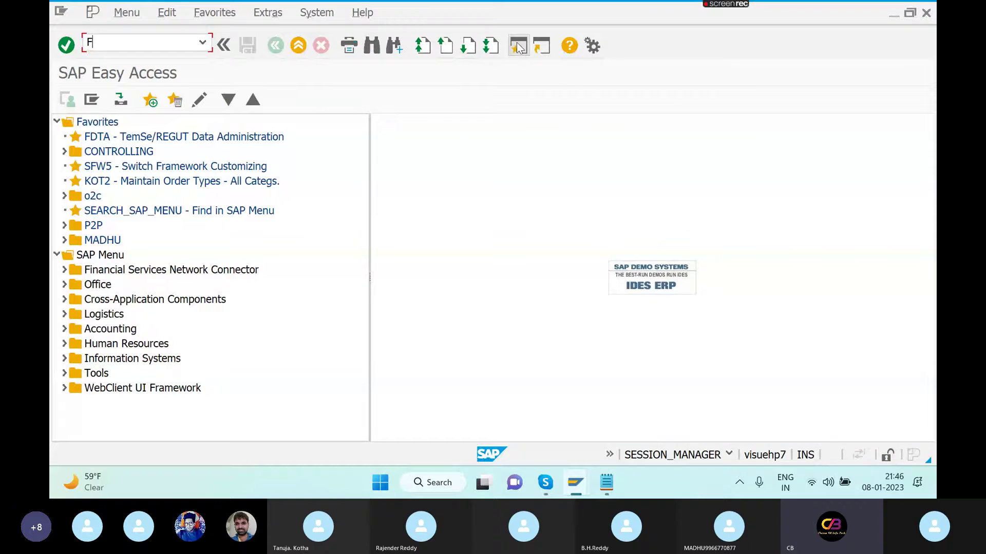
pyautogui.write('S00')
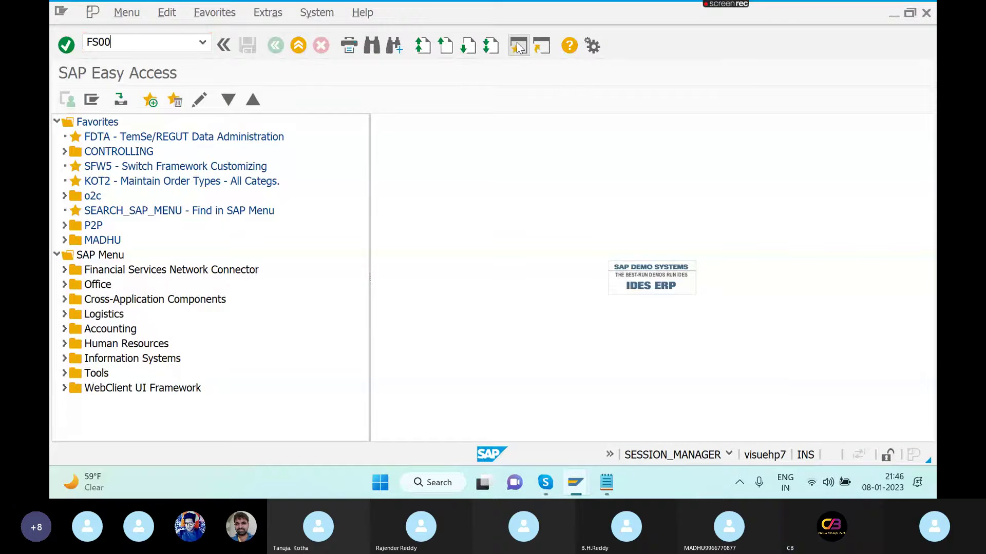
pyautogui.press('Return')
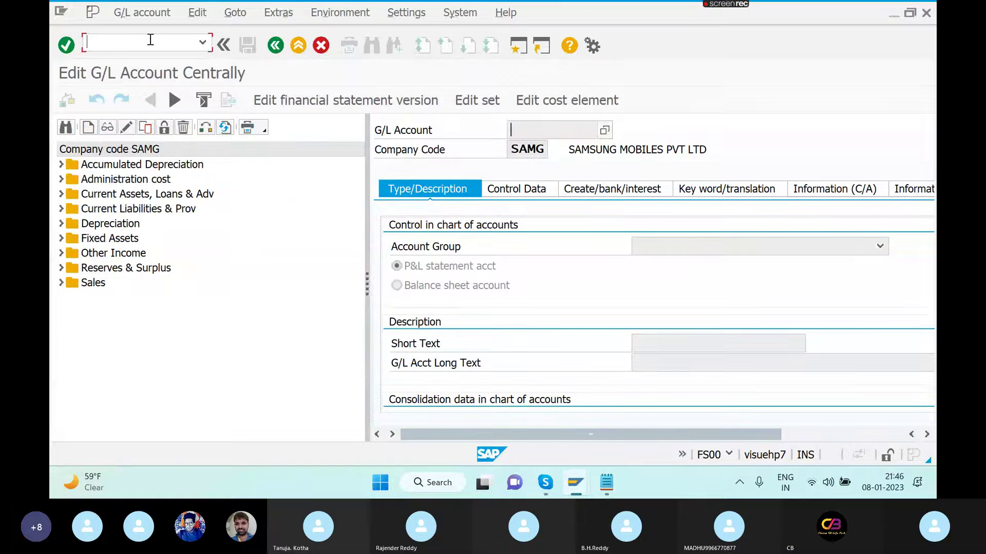
# - Open the field status variants (OBC4) in display-only mode due to the lock
pyautogui.click(149, 40)
pyautogui.write('/NOBC4')
pyautogui.press('Return')
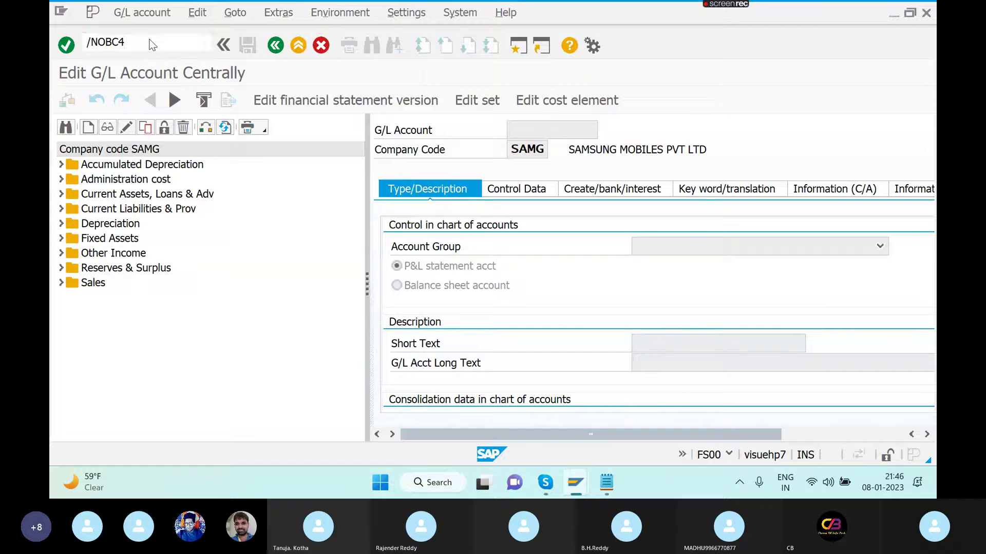
pyautogui.click(212, 443)
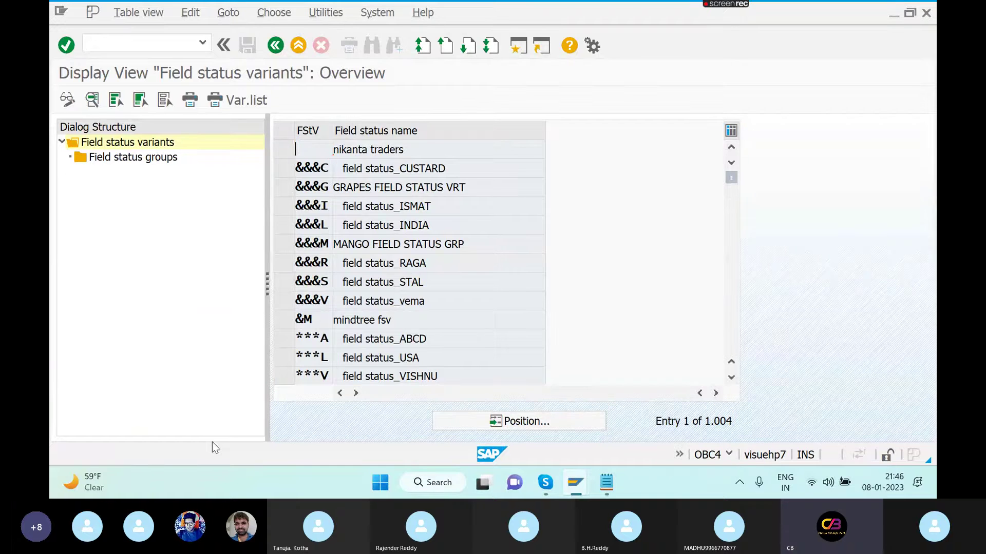
pyautogui.hotkey('alt', 'Tab')
pyautogui.hotkey('alt', 'Tab')
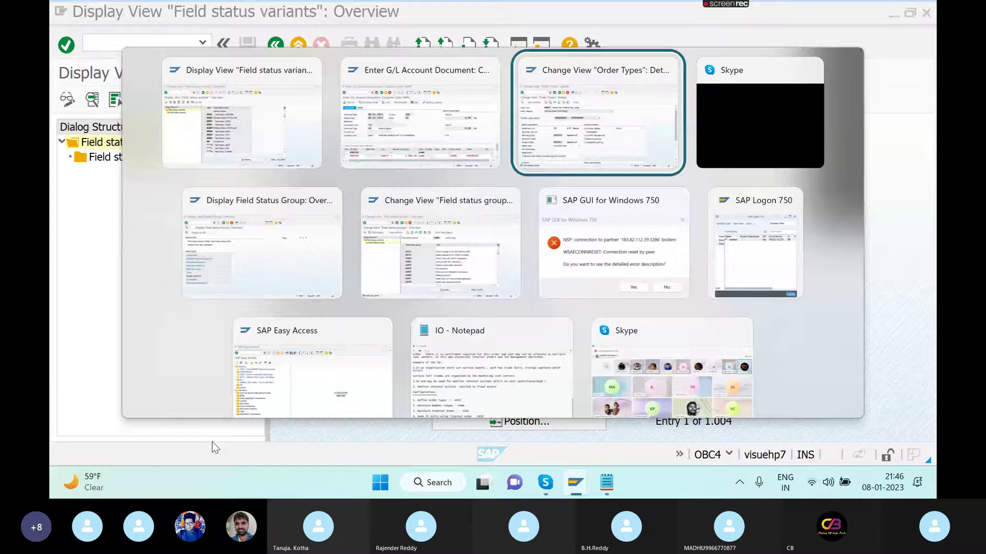
# - Open G001's Additional account assignments and page forward through all seven pages
pyautogui.hotkey('alt', 'Tab')
pyautogui.hotkey('alt', 'Tab')
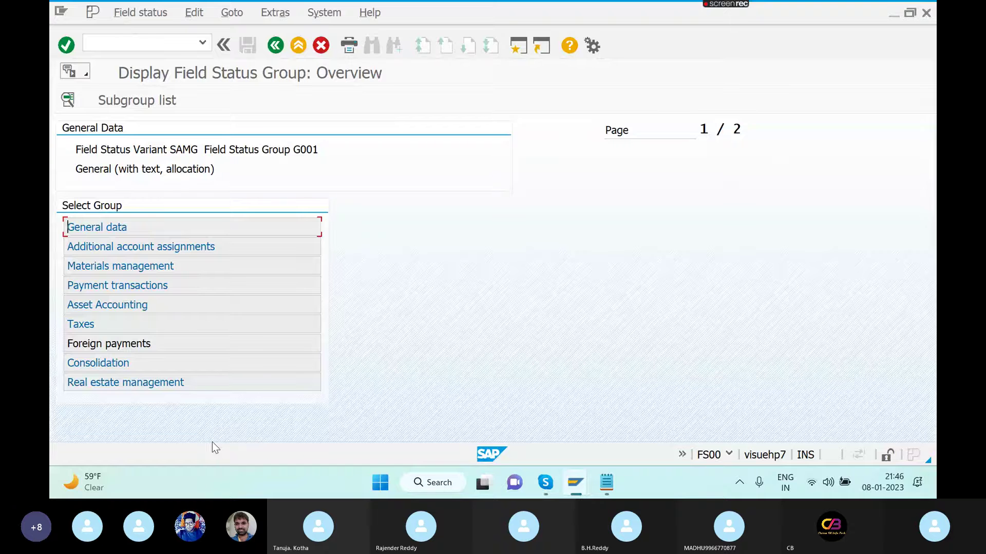
pyautogui.doubleClick(215, 249)
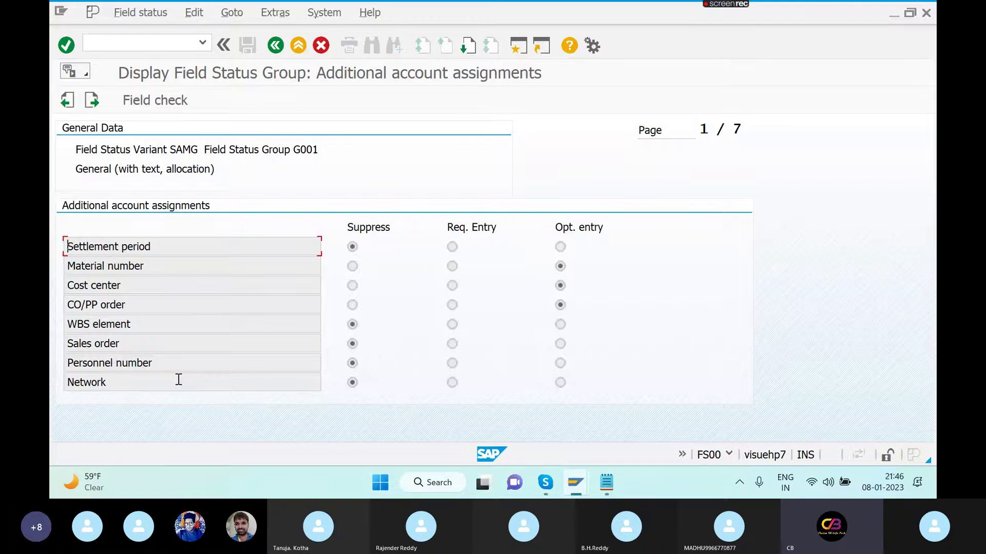
pyautogui.click(468, 46)
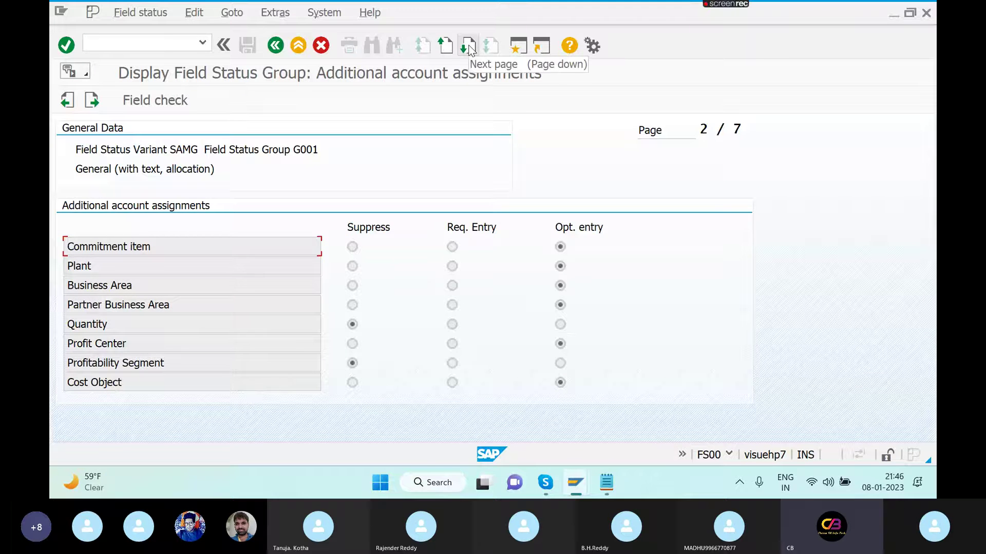
pyautogui.click(468, 47)
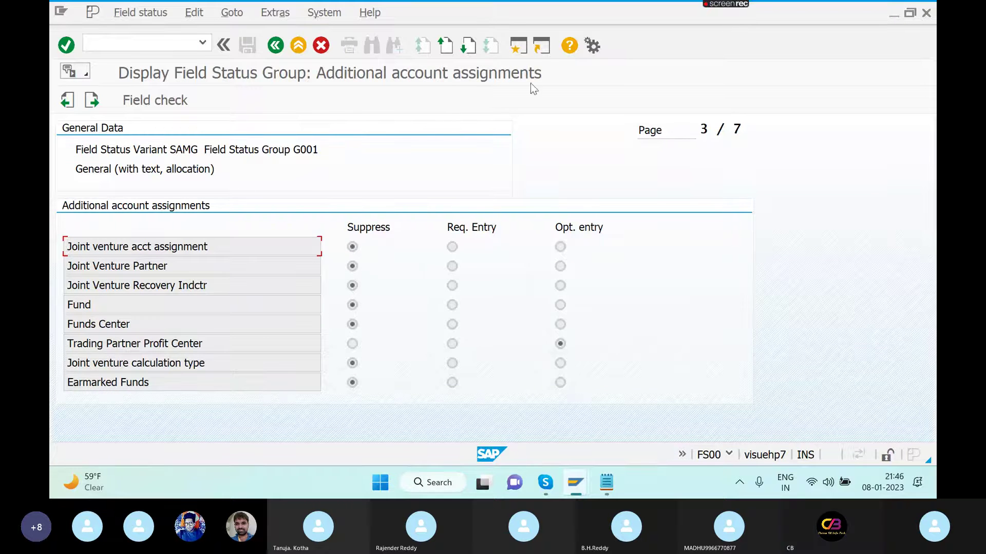
pyautogui.click(469, 47)
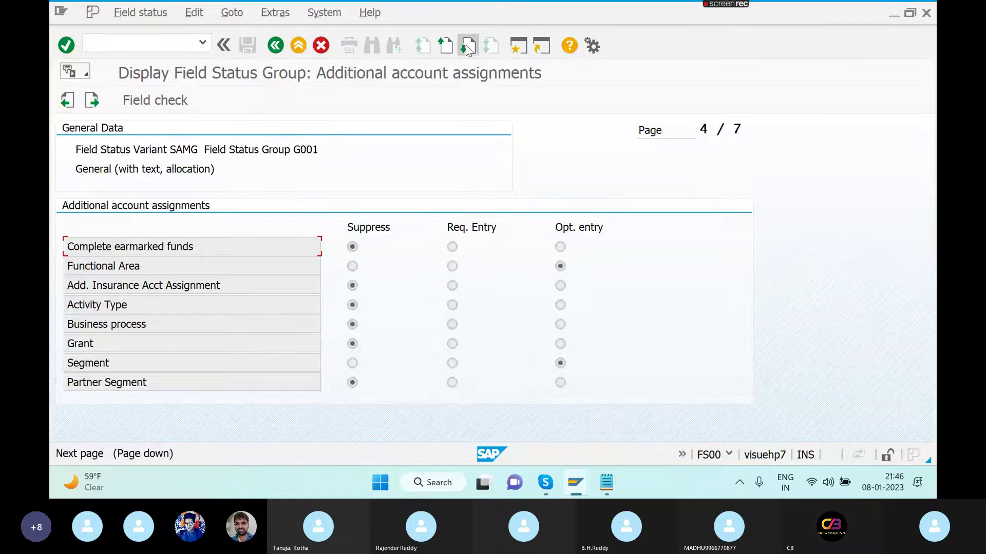
pyautogui.click(467, 47)
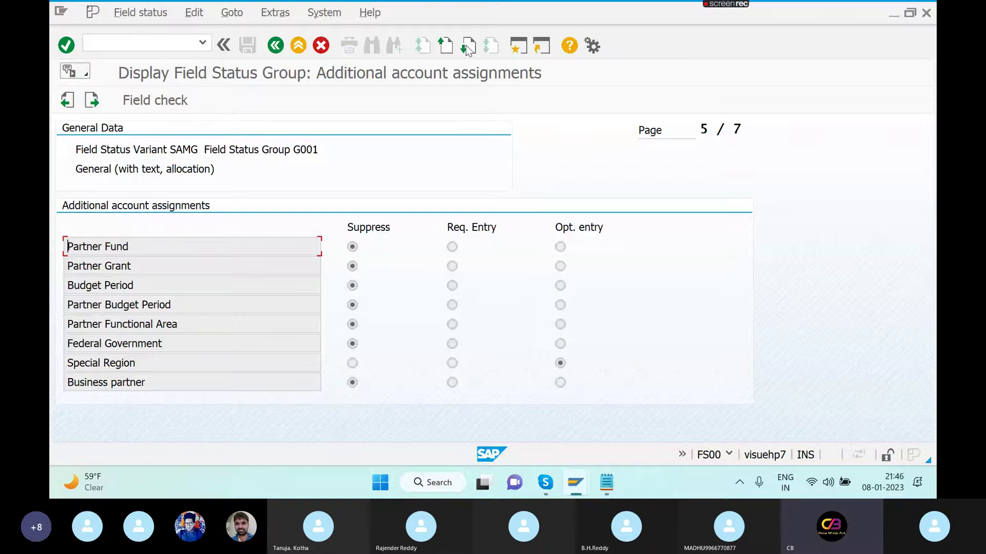
pyautogui.click(468, 47)
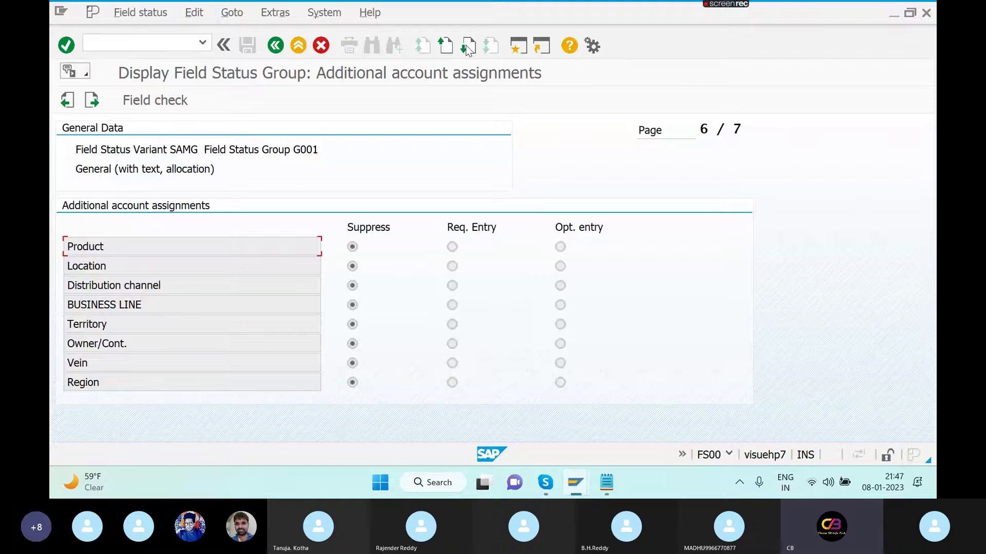
pyautogui.click(468, 47)
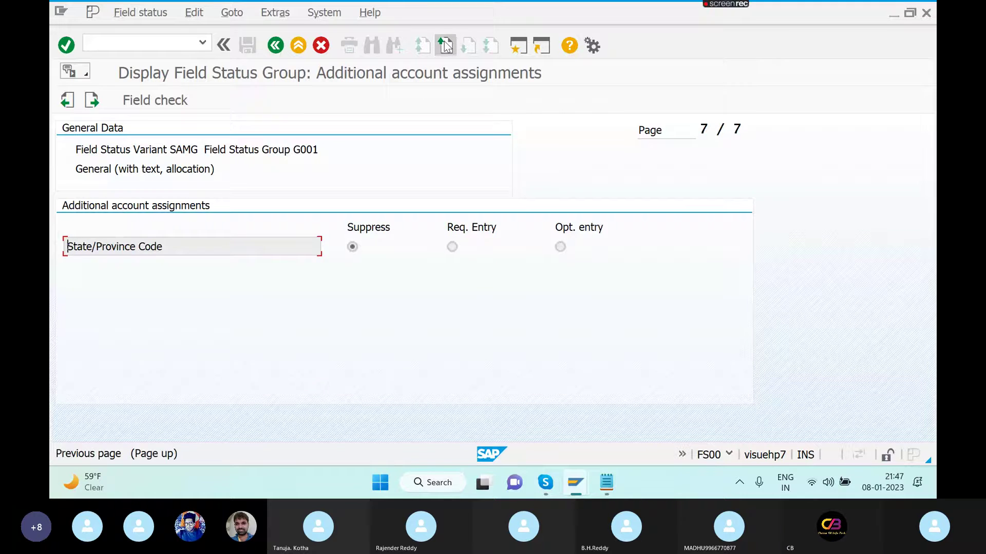
# - Page back to page 1, where Cost center and CO/PP order are optional entries
pyautogui.click(445, 45)
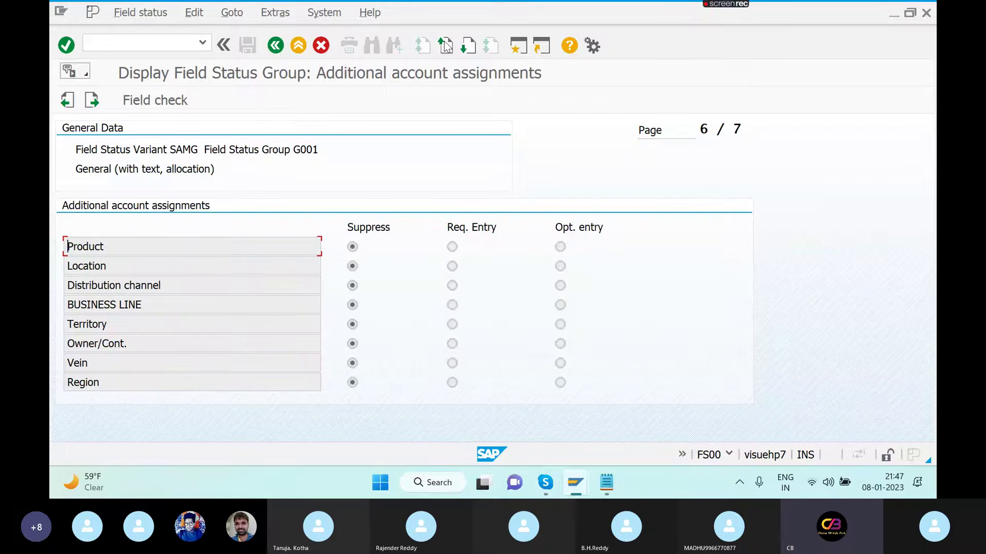
pyautogui.click(445, 44)
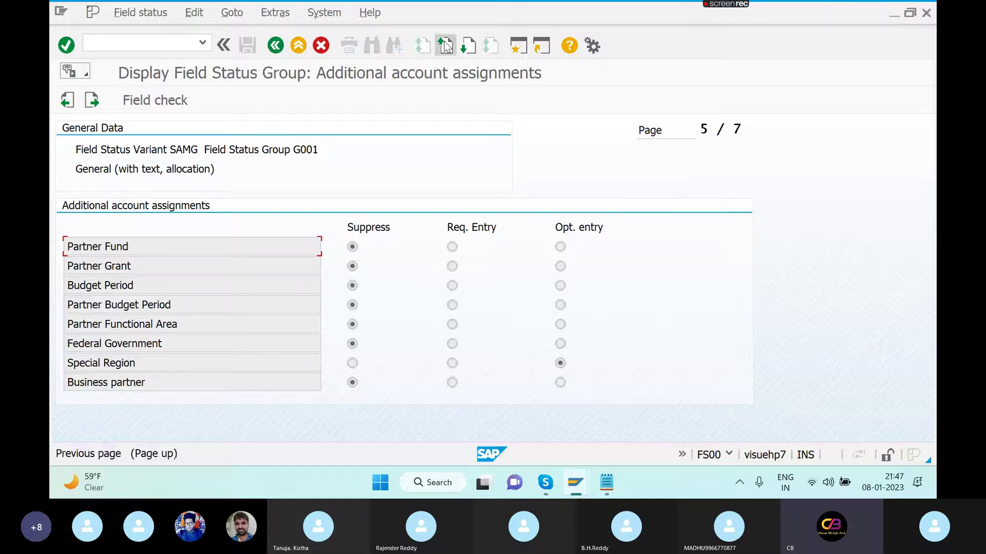
pyautogui.click(445, 45)
pyautogui.click(445, 46)
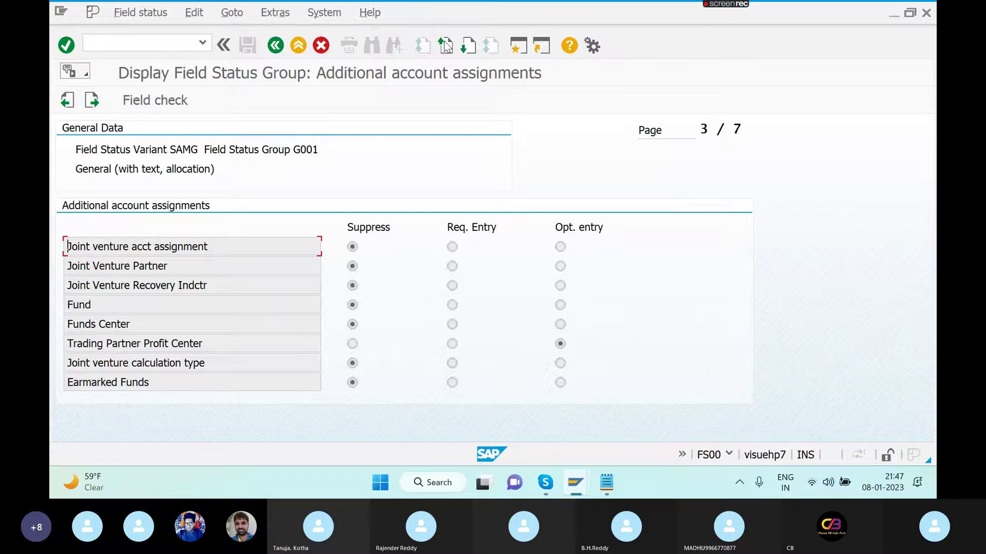
pyautogui.click(445, 45)
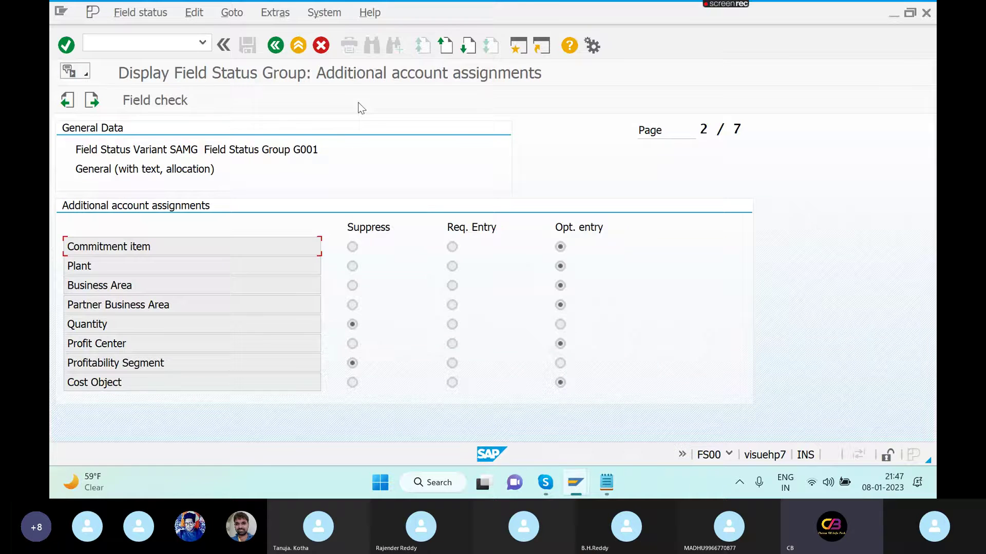
pyautogui.click(445, 49)
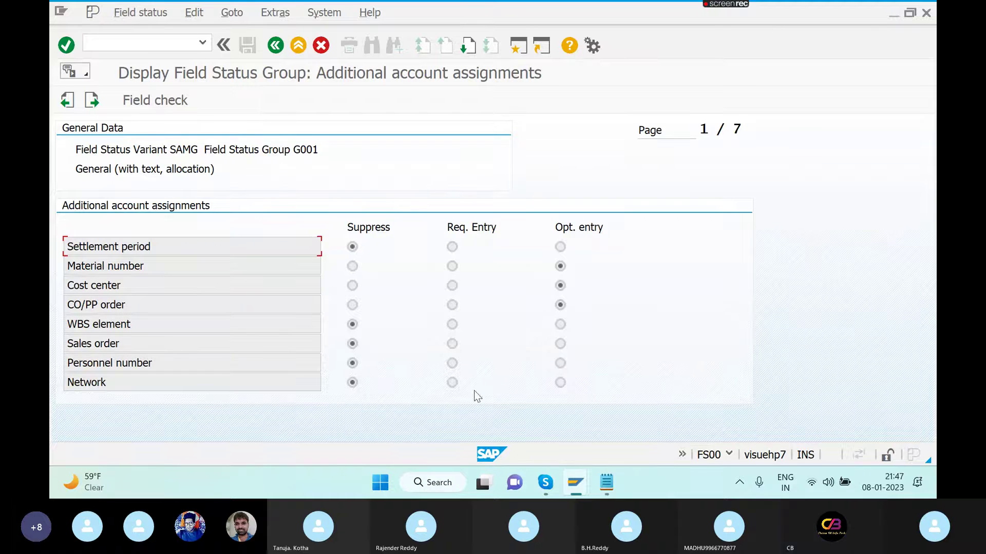
pyautogui.click(562, 345)
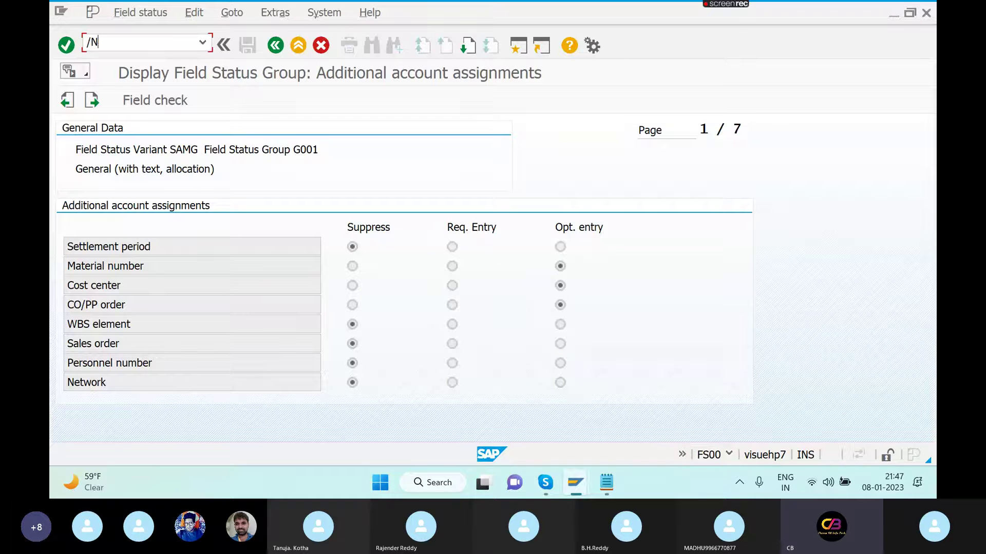
# - Reopen the field status variants list read-only via /NOBC4 and refresh it
pyautogui.click(178, 46)
pyautogui.write('/NOBC4')
pyautogui.press('Return')
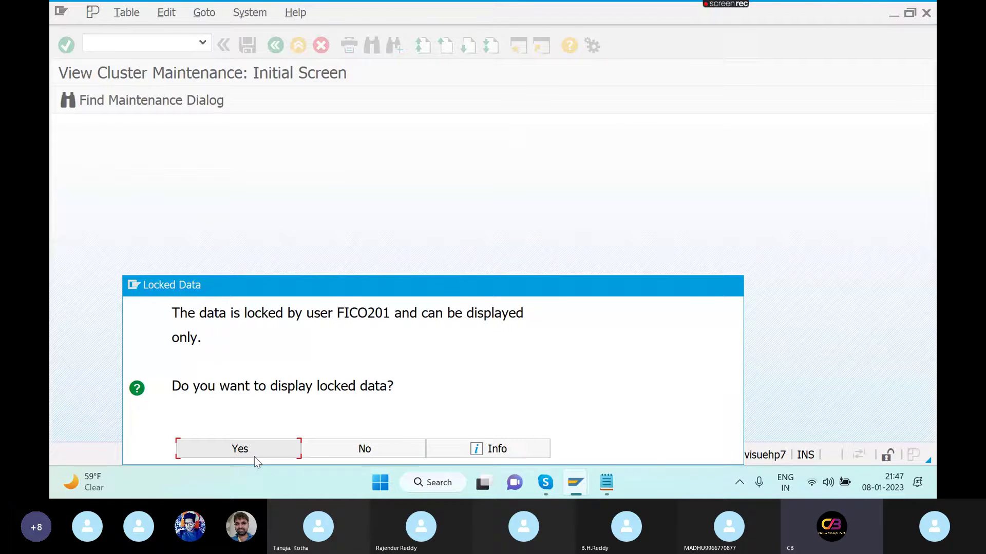
pyautogui.click(262, 455)
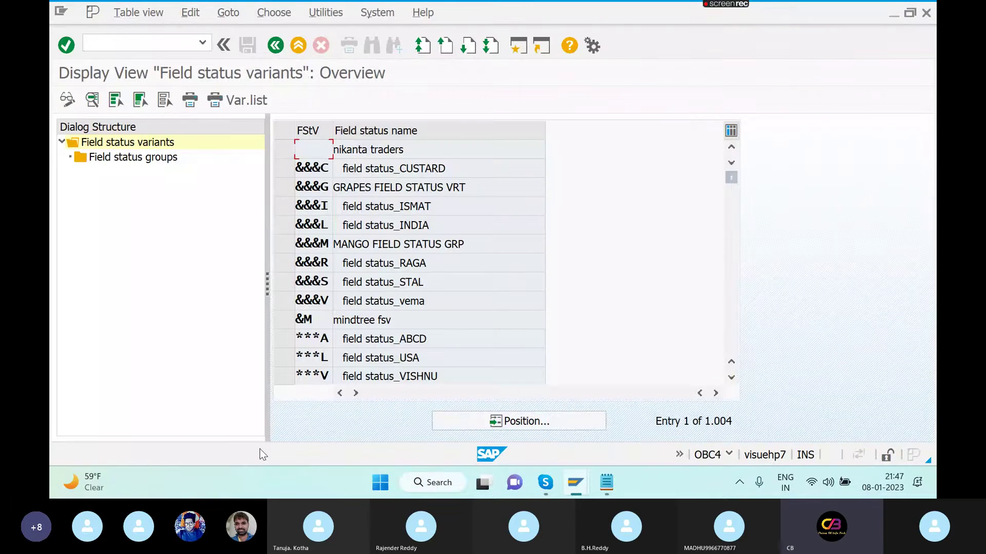
pyautogui.press('F5')
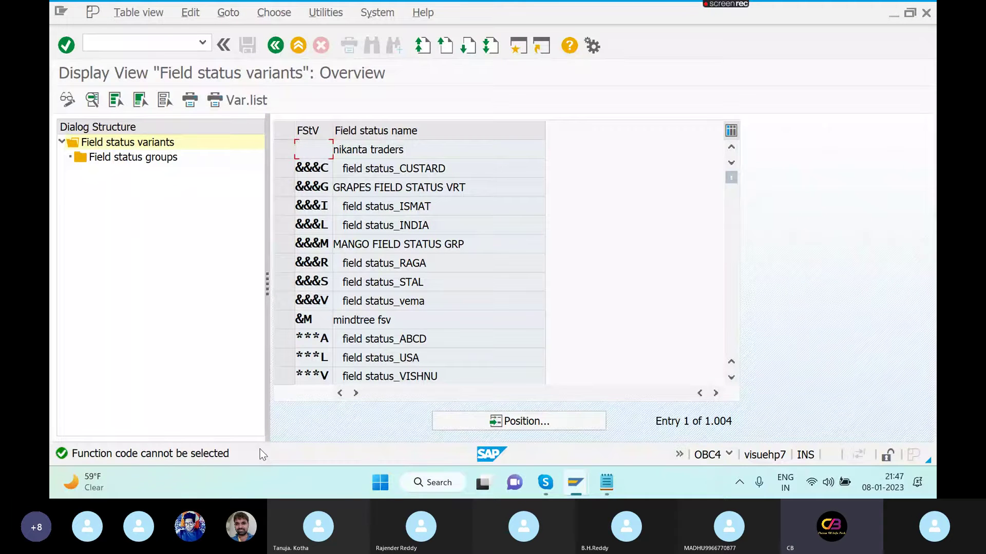
# - Switch windows and close the field status variants window
pyautogui.hotkey('alt', 'Tab')
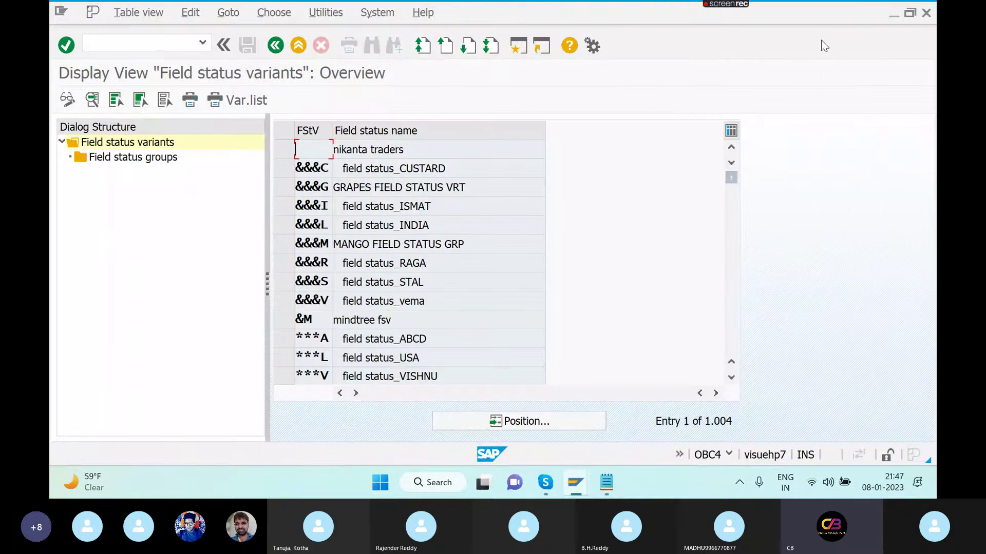
pyautogui.click(724, 420)
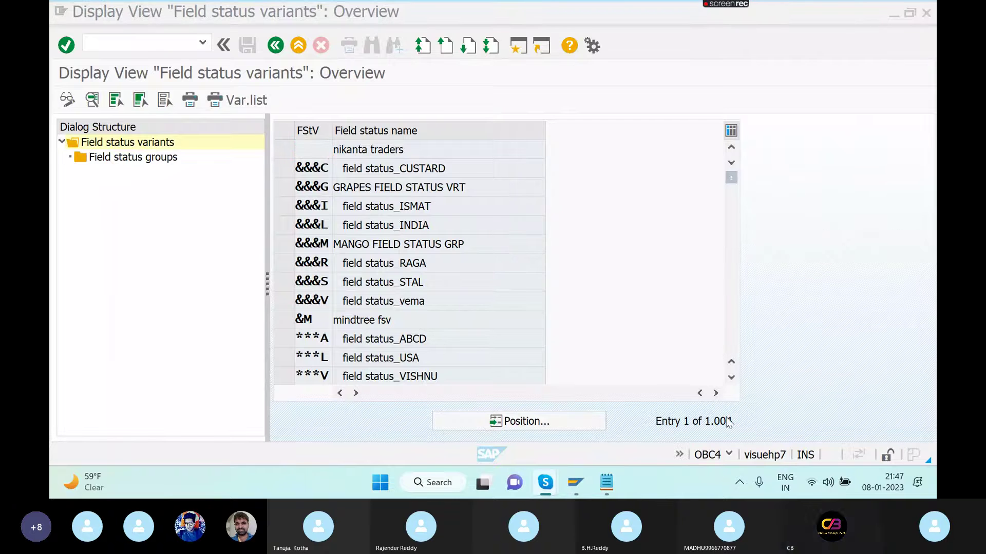
pyautogui.click(927, 14)
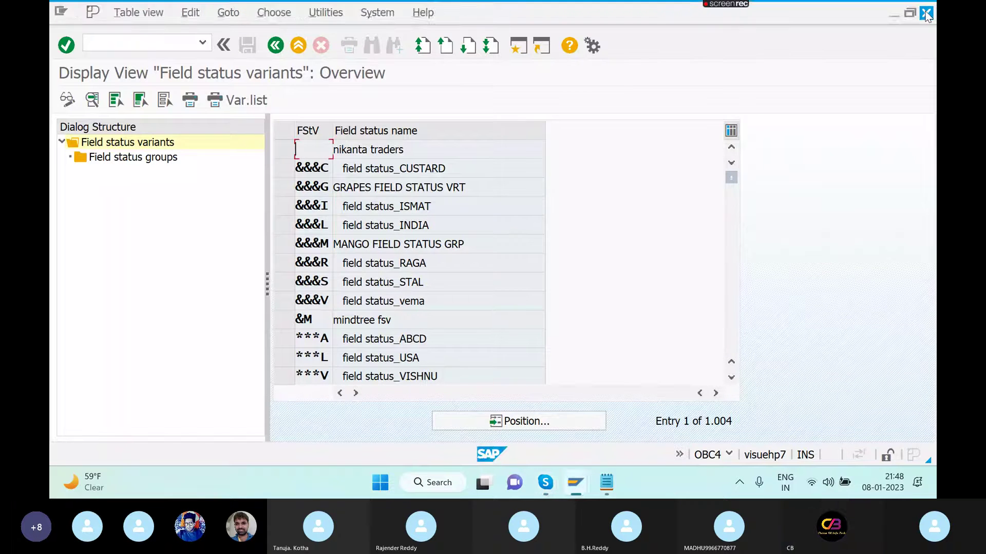
pyautogui.click(926, 14)
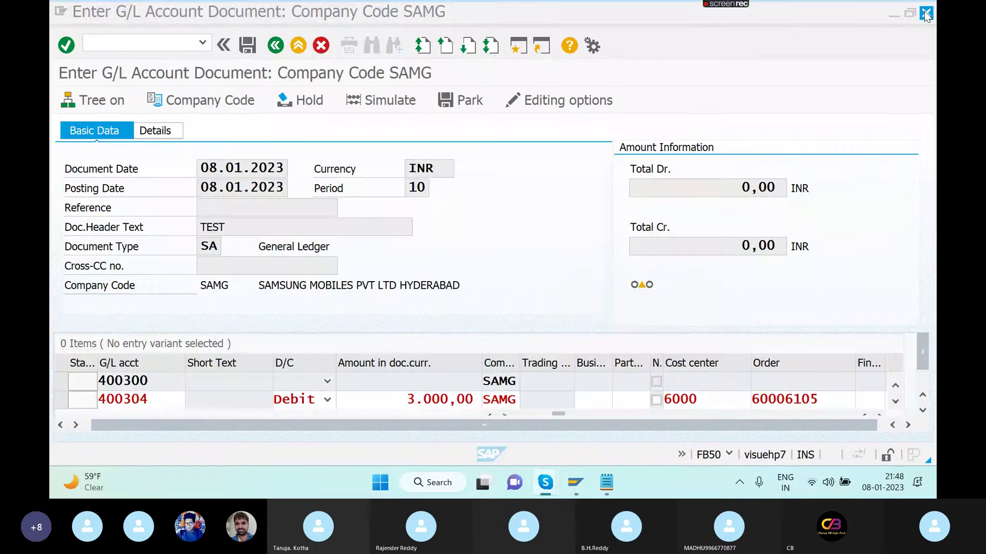
# - Open /NOBC4 again from the G/L entry session, viewing the locked data read-only
pyautogui.click(149, 44)
pyautogui.write('/N')
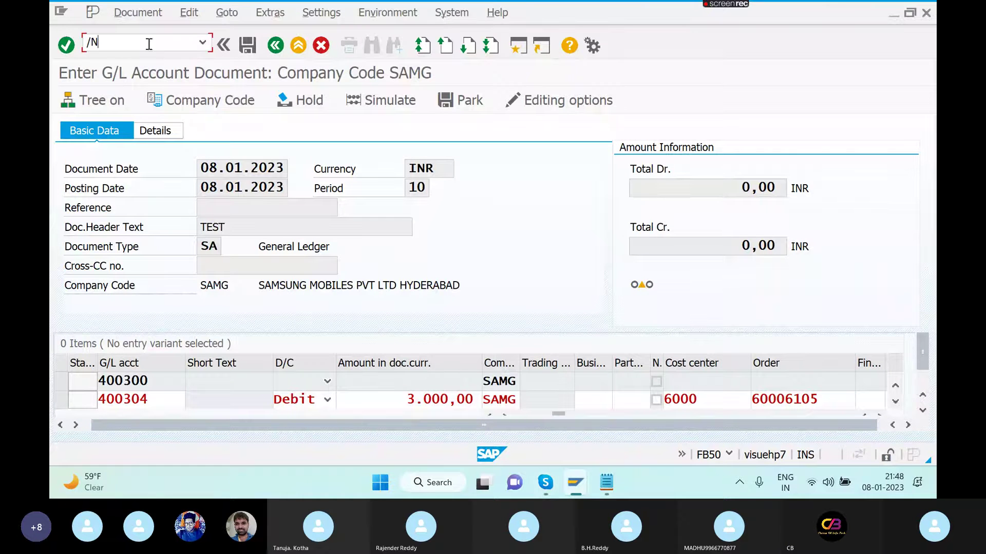
pyautogui.write('OBC')
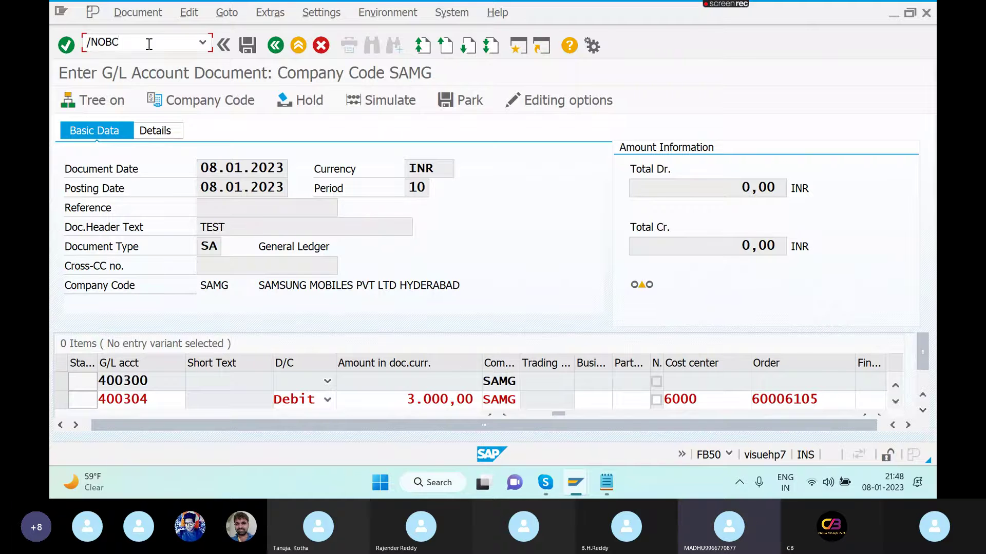
pyautogui.write('4')
pyautogui.press('Return')
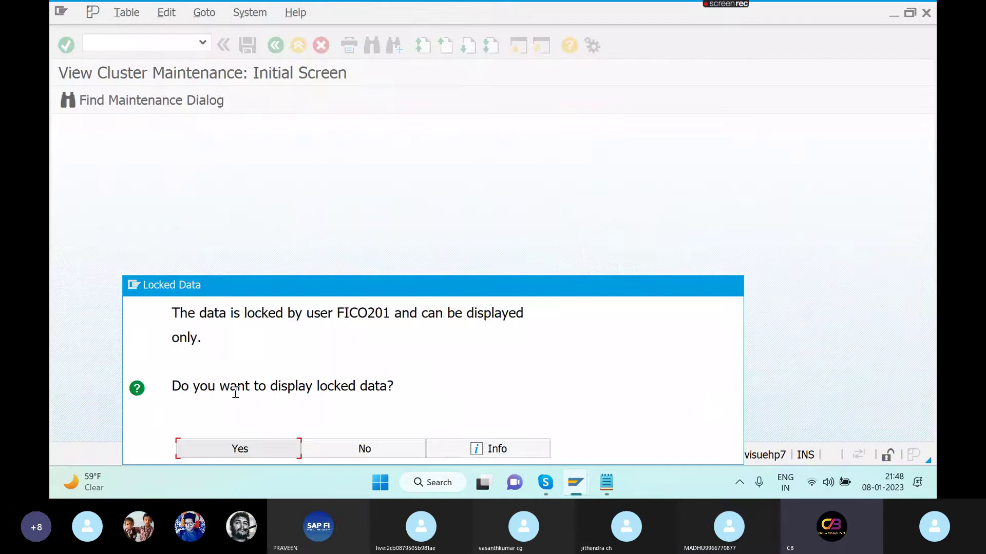
pyautogui.click(240, 454)
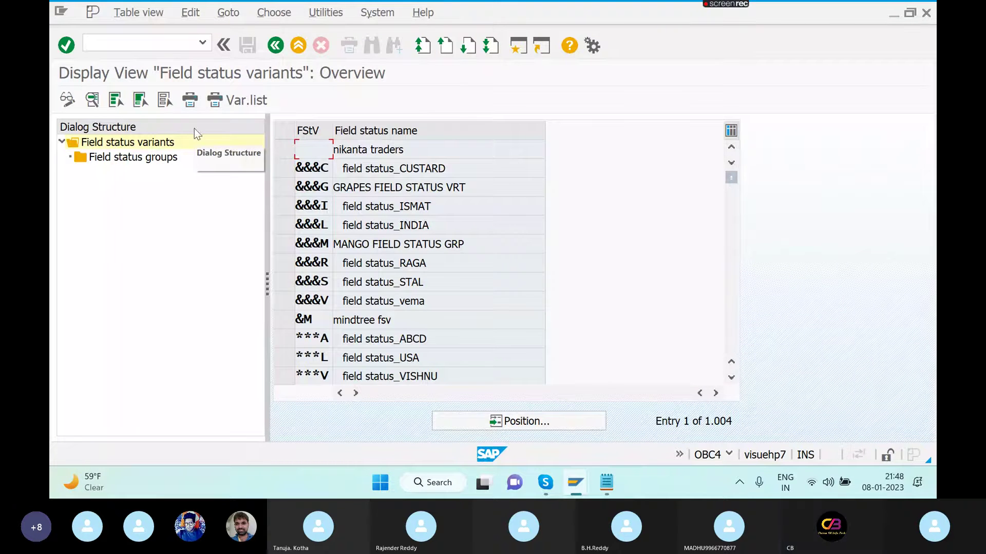
pyautogui.click(166, 45)
# - Open cost element 400304 for change in KA02
pyautogui.write('/N')
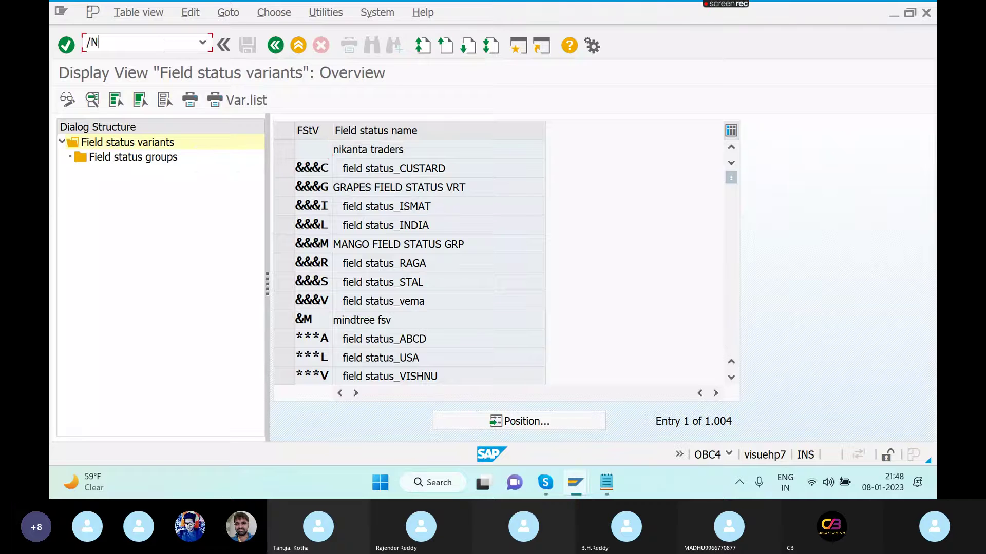
pyautogui.write('KS02')
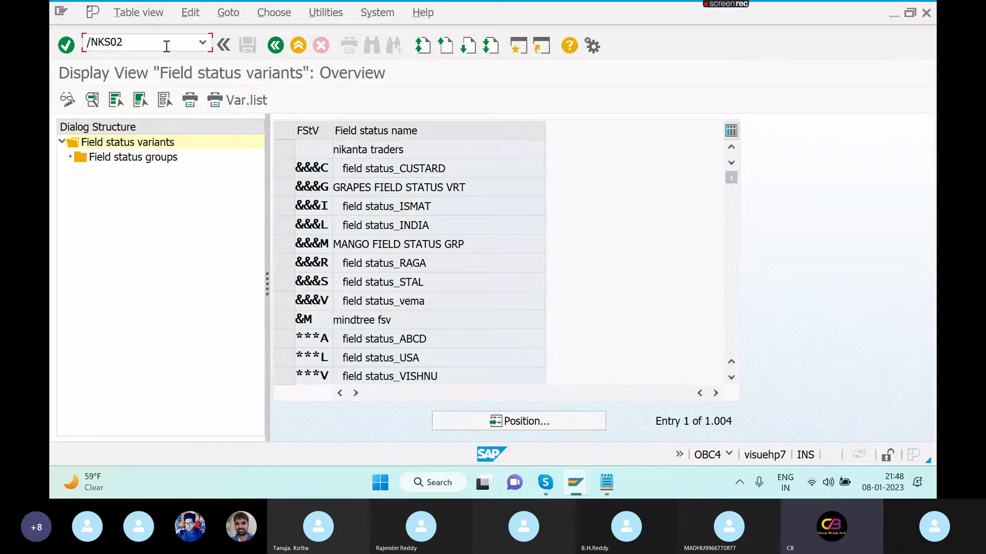
pyautogui.press('Return')
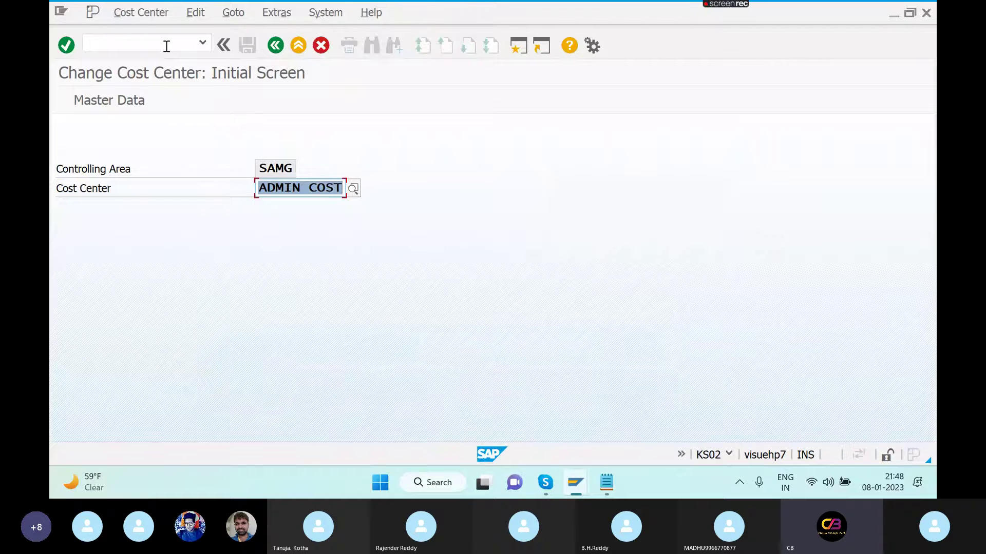
pyautogui.click(166, 46)
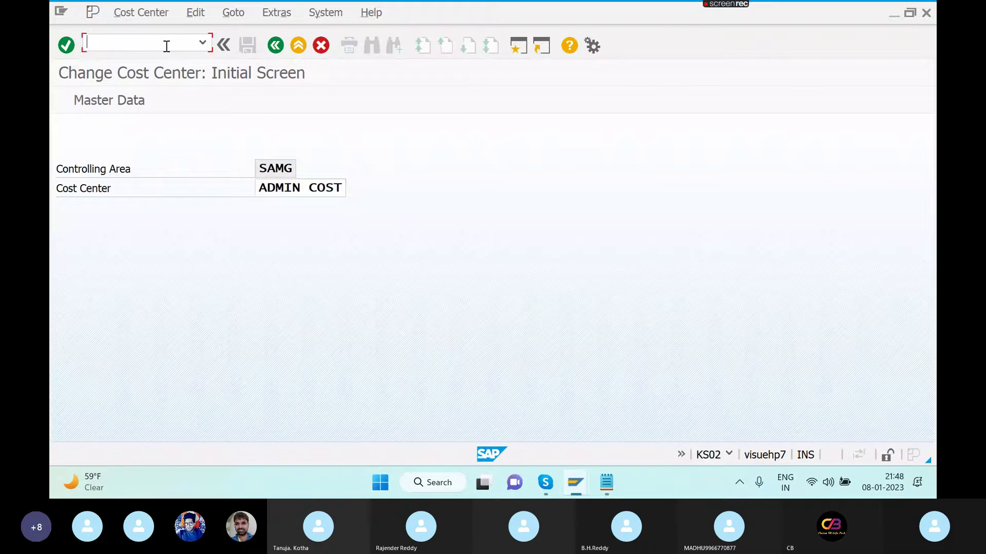
pyautogui.write('/NKA')
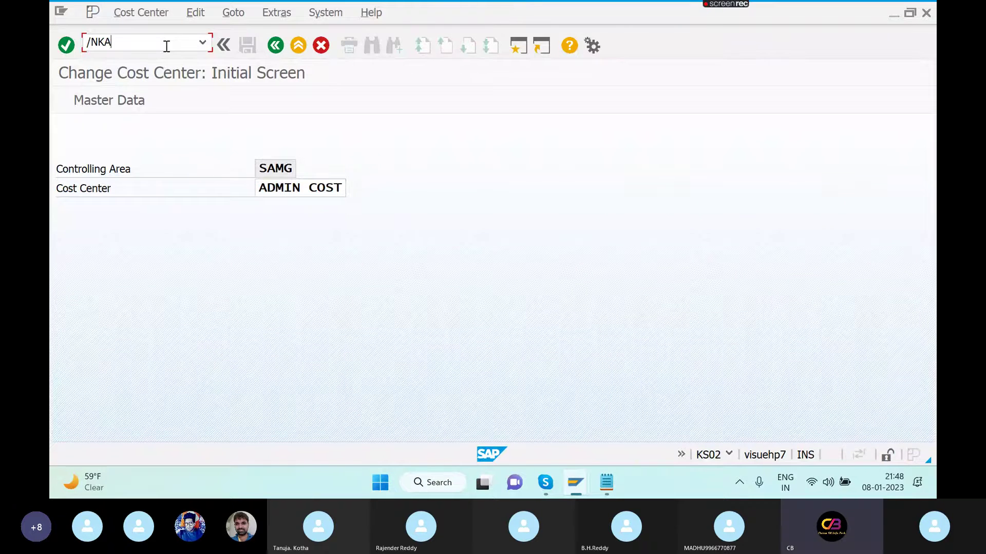
pyautogui.write('02')
pyautogui.press('Return')
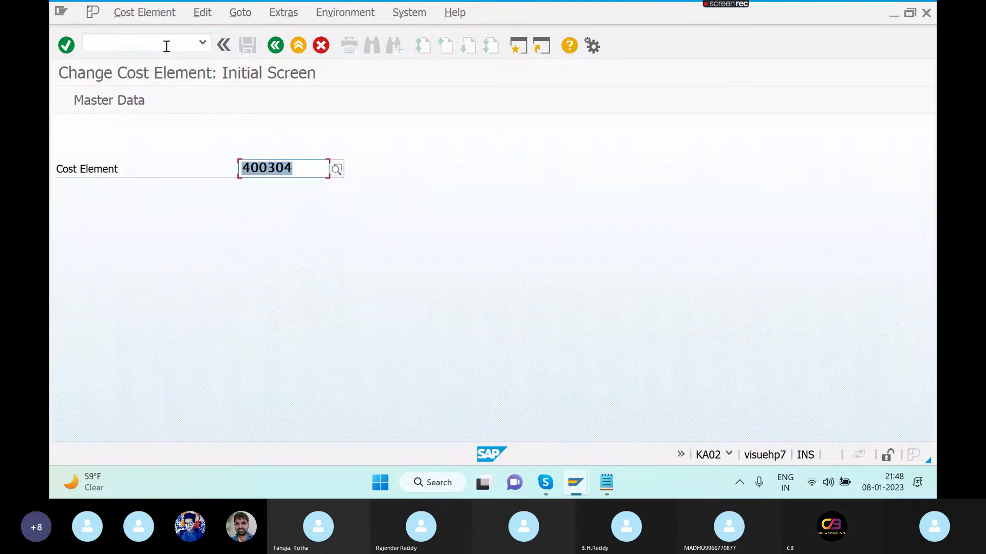
pyautogui.press('Return')
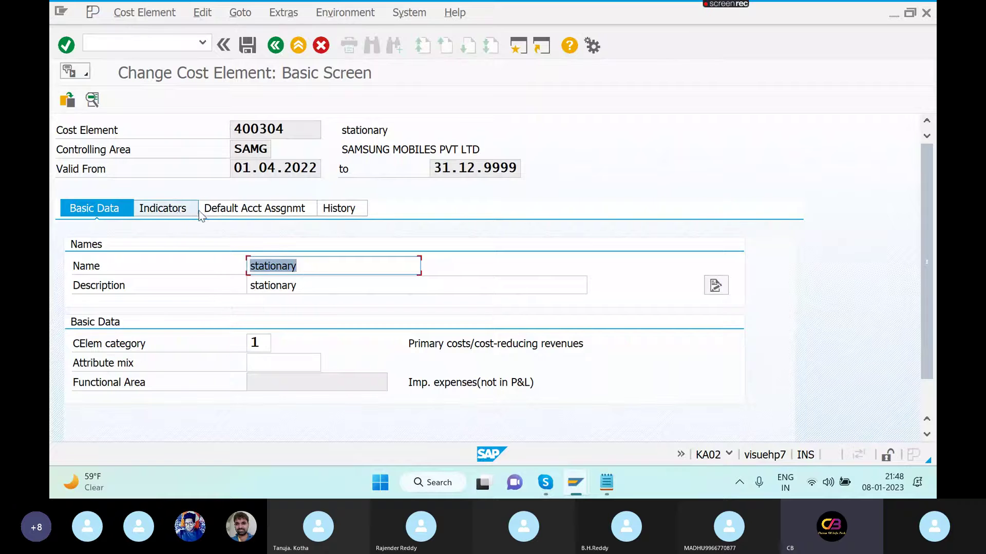
# - Confirm no default account assignment and category 1 primary costs, then save 400304
pyautogui.click(218, 212)
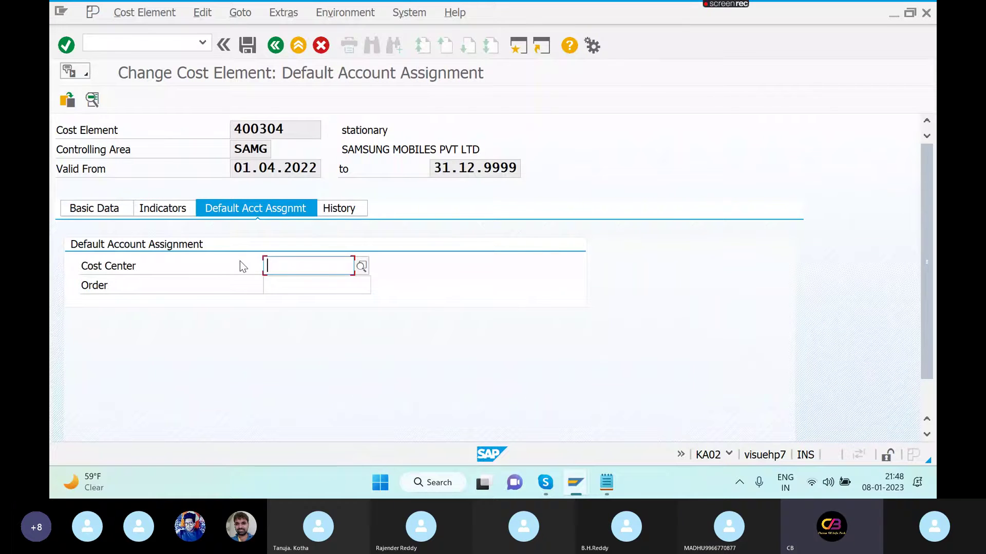
pyautogui.click(123, 208)
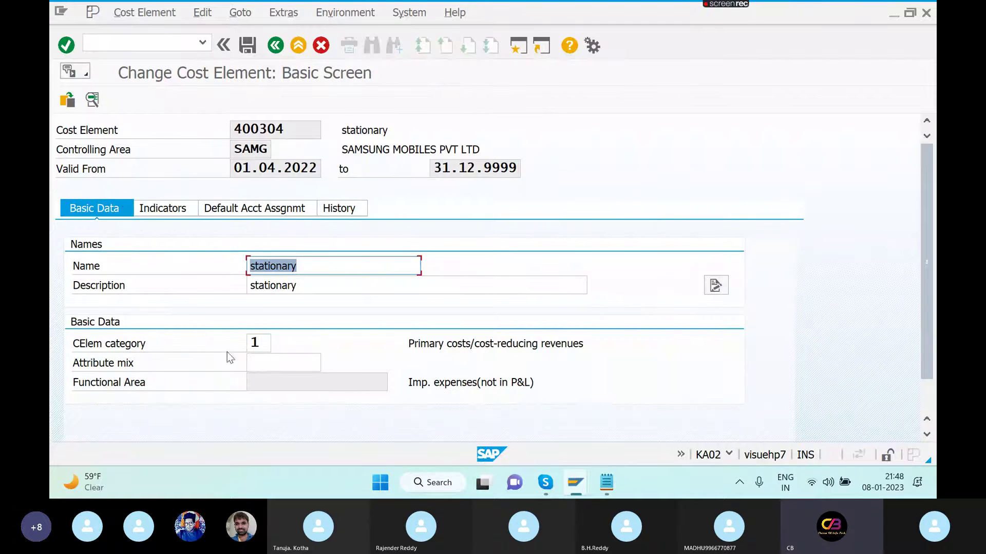
pyautogui.click(268, 343)
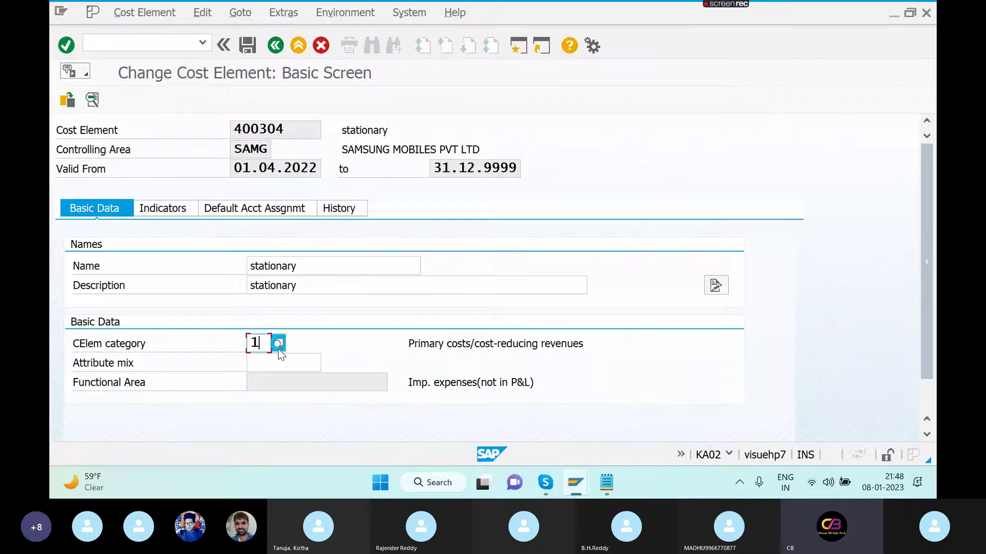
pyautogui.click(277, 343)
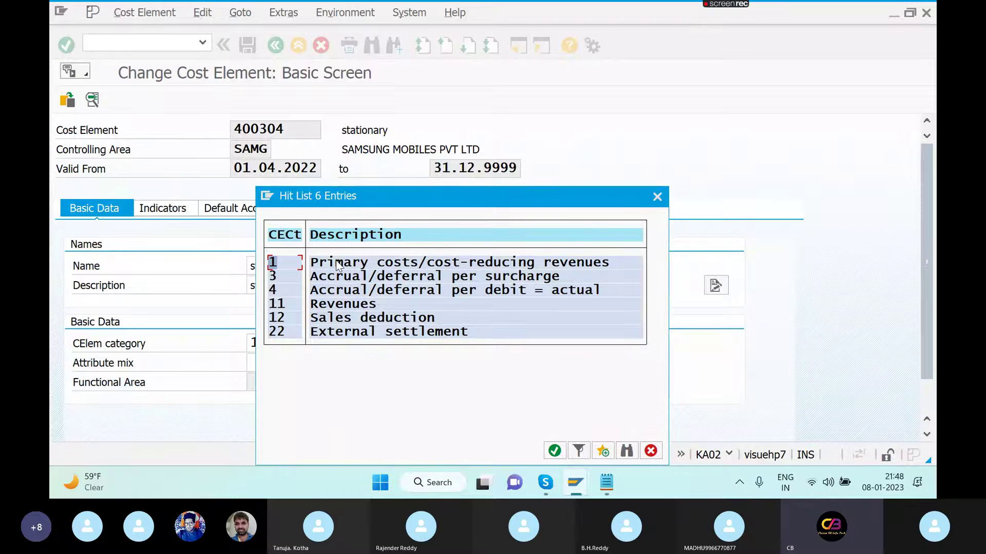
pyautogui.doubleClick(285, 262)
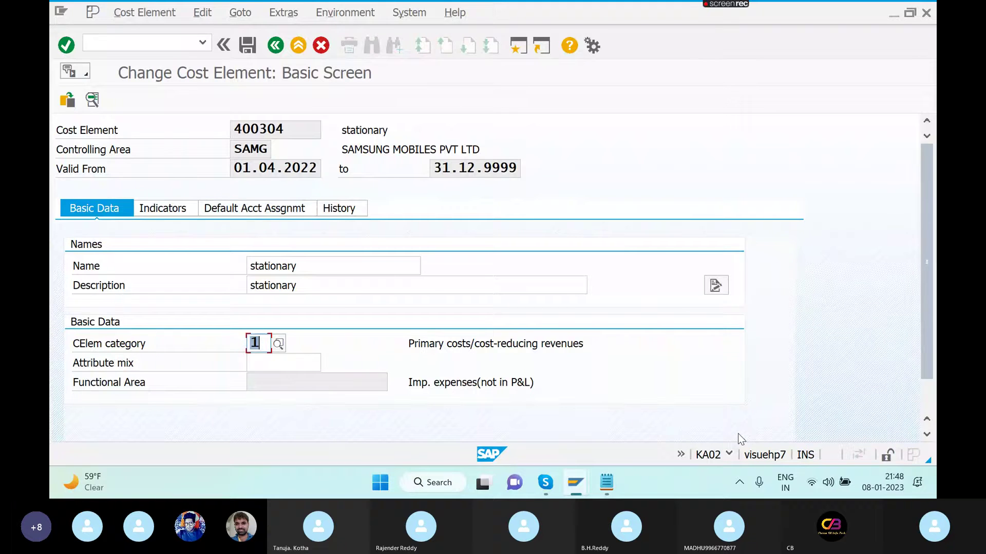
pyautogui.click(766, 466)
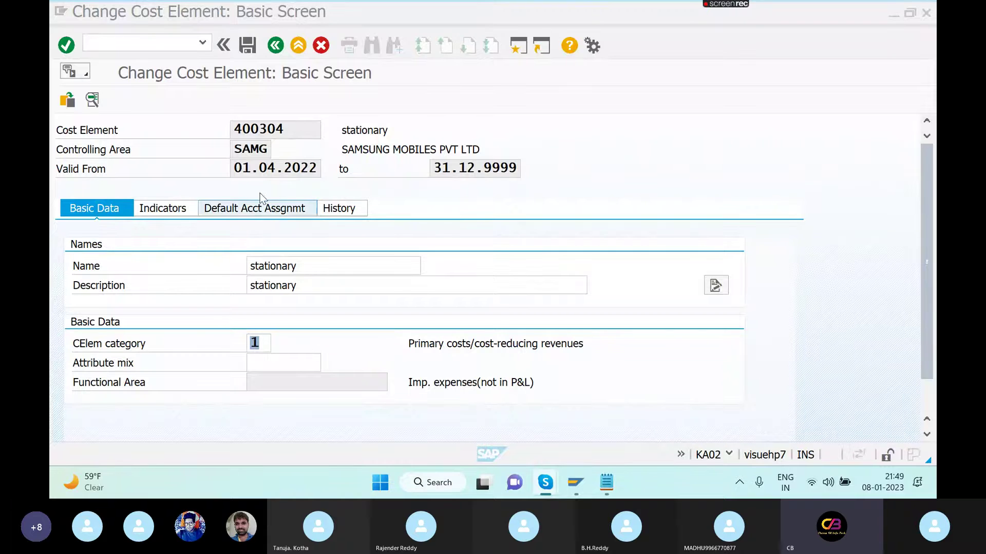
pyautogui.click(247, 47)
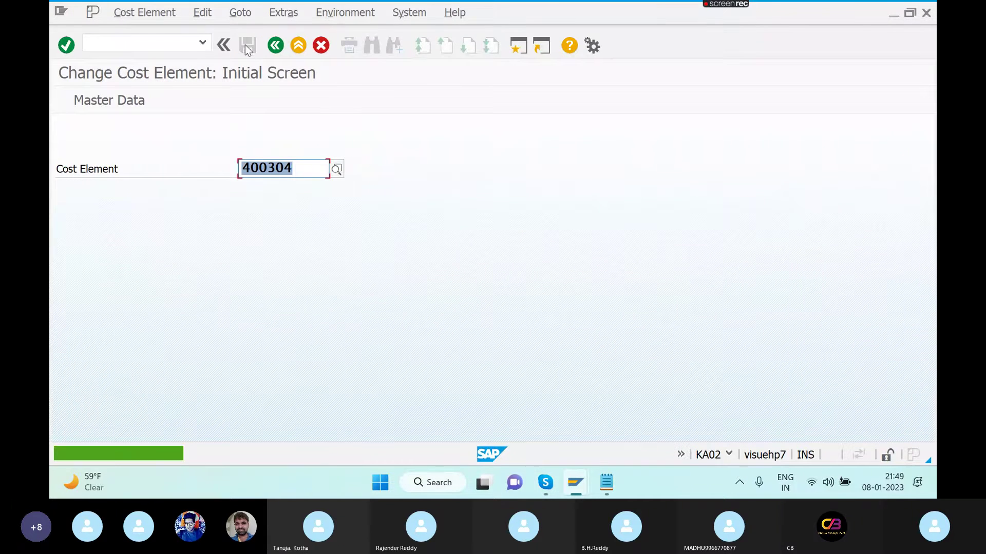
# - Check the lock indicators on cost center 3000's Control tab in KS02
pyautogui.click(189, 41)
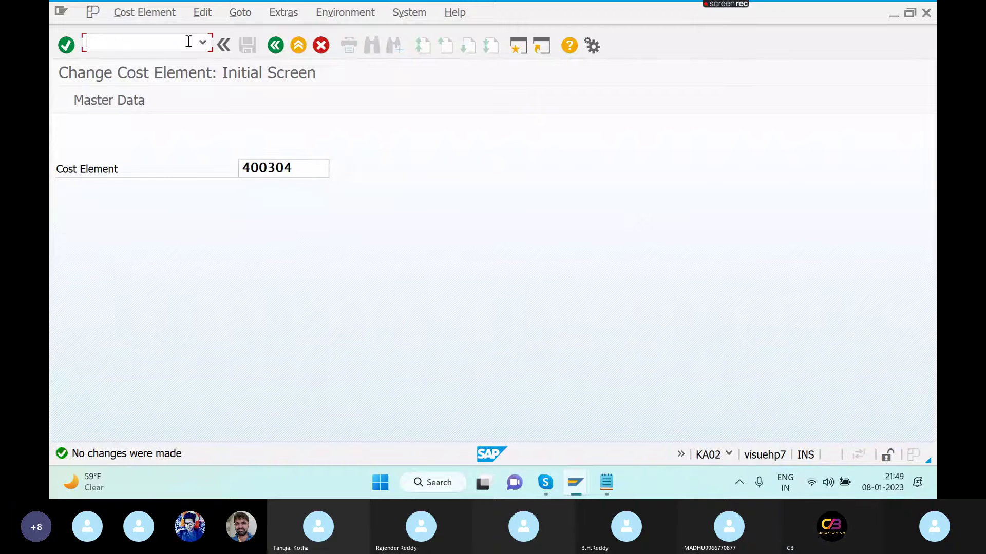
pyautogui.write('/NKS02')
pyautogui.press('Return')
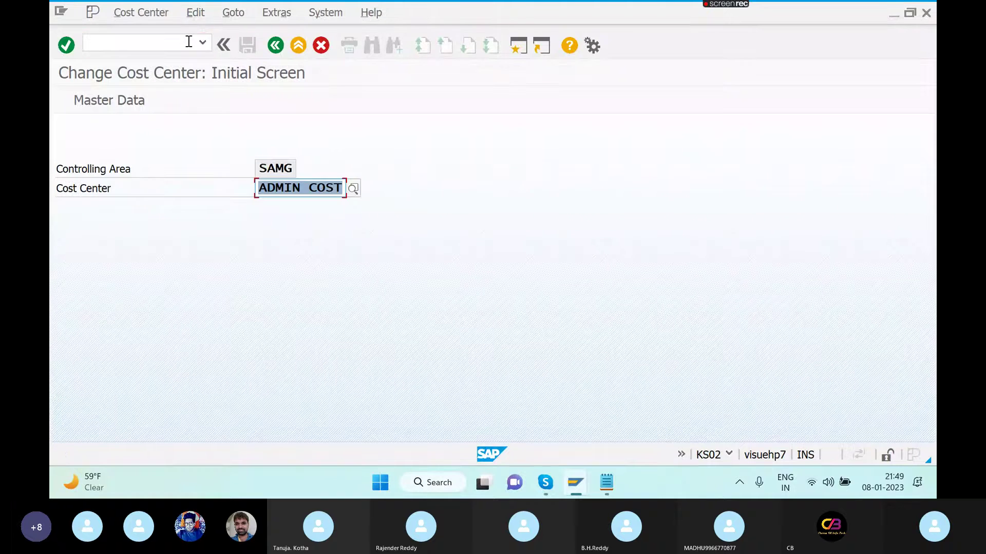
pyautogui.write('3000')
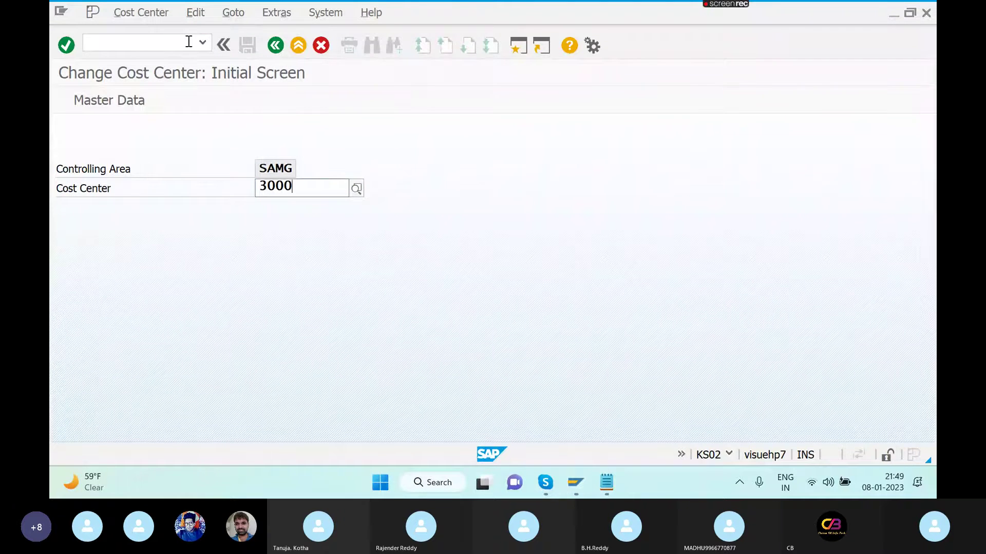
pyautogui.press('Return')
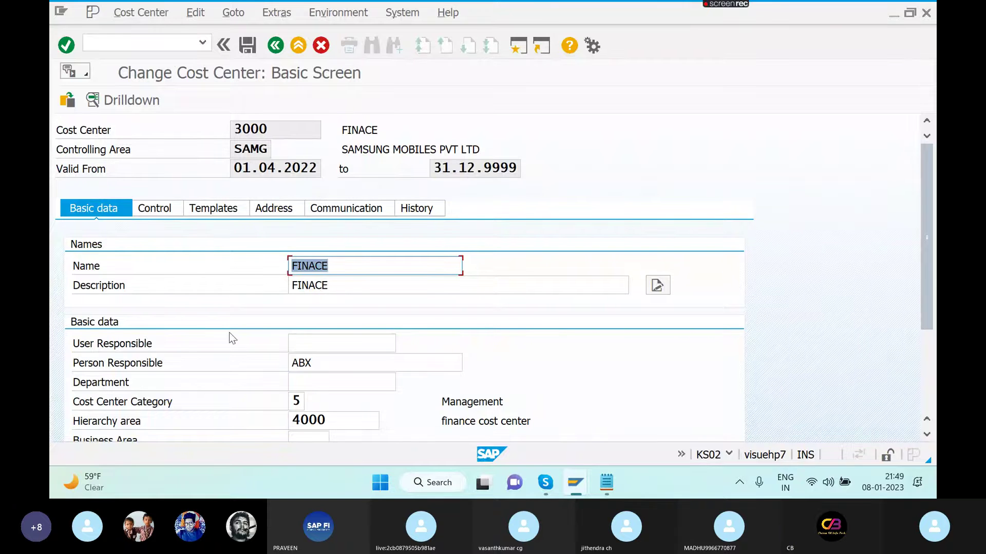
pyautogui.click(165, 212)
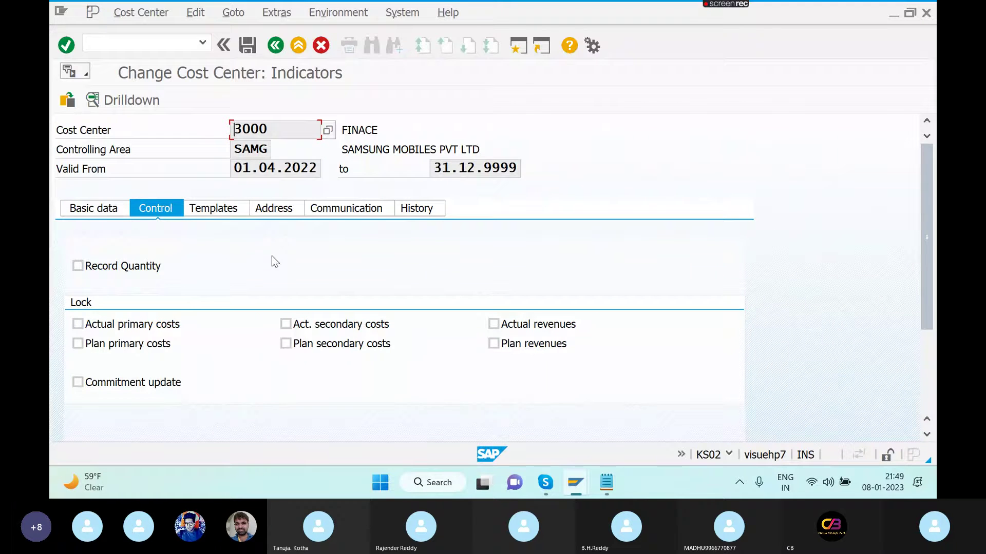
pyautogui.click(275, 47)
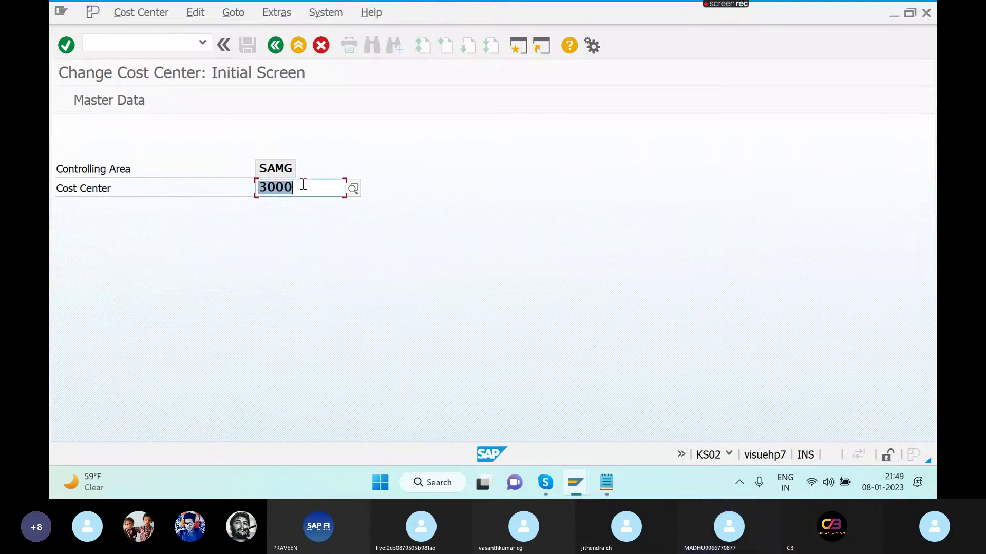
# - Review cost center 6000's lock indicators and basic data, showing profit center 3000
pyautogui.write('6000')
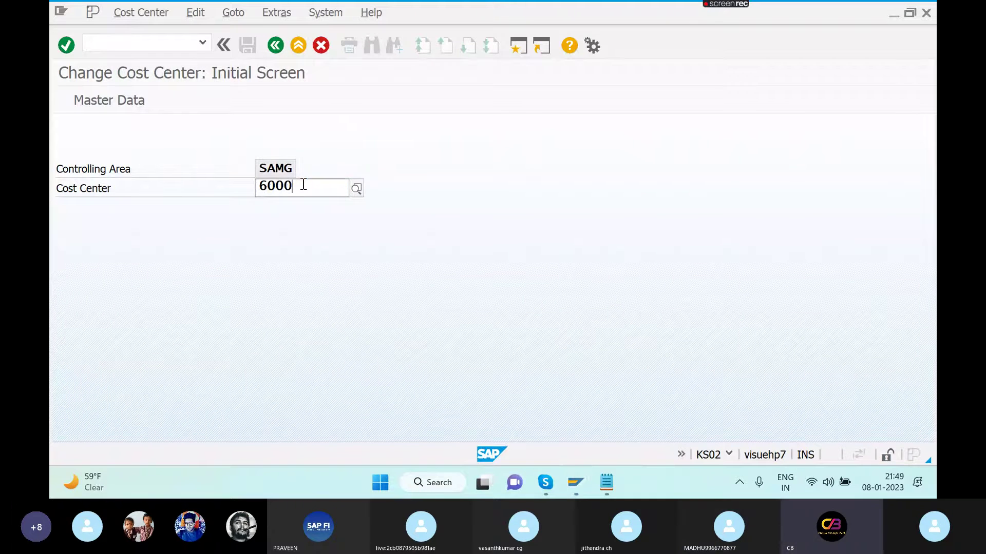
pyautogui.press('Return')
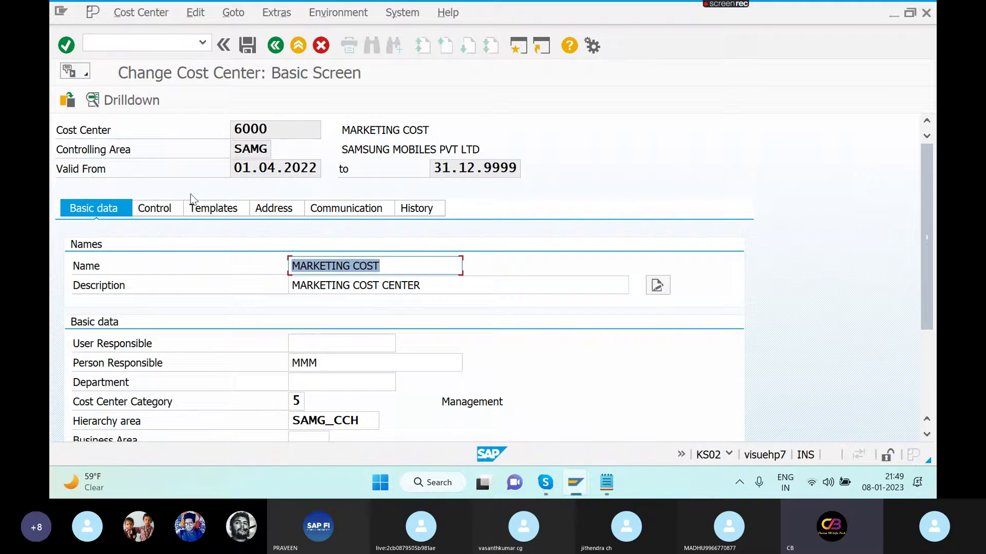
pyautogui.click(170, 210)
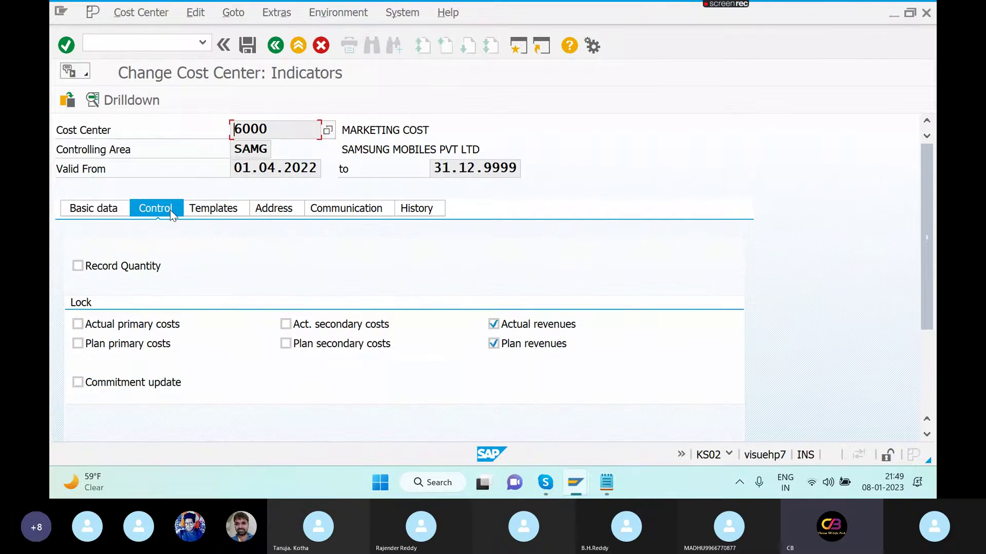
pyautogui.click(118, 208)
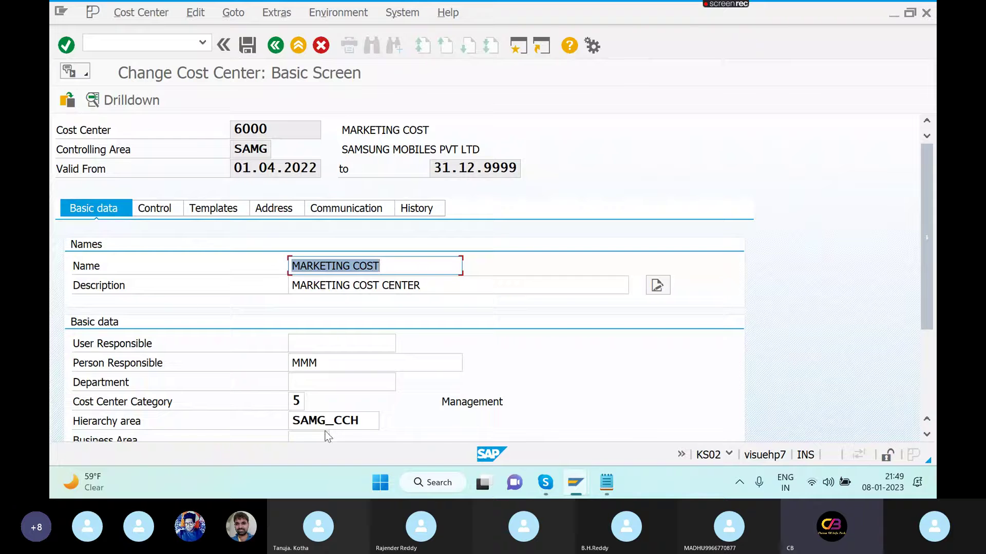
pyautogui.click(298, 402)
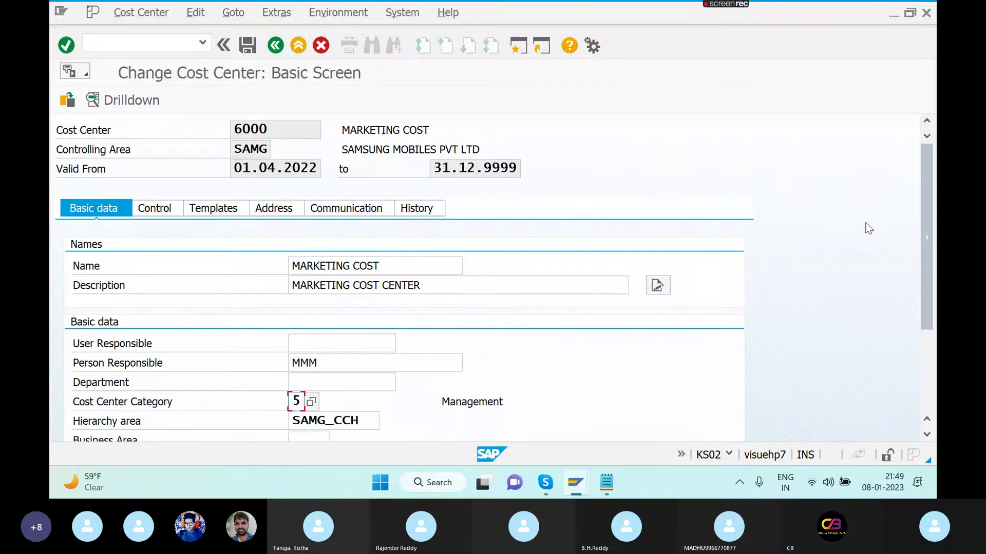
pyautogui.click(926, 436)
pyautogui.click(927, 435)
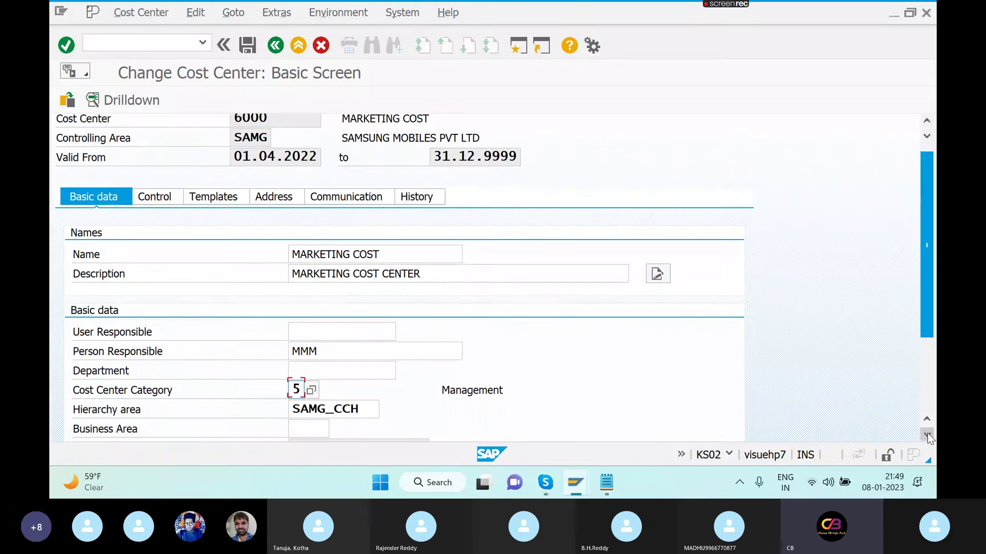
pyautogui.click(927, 436)
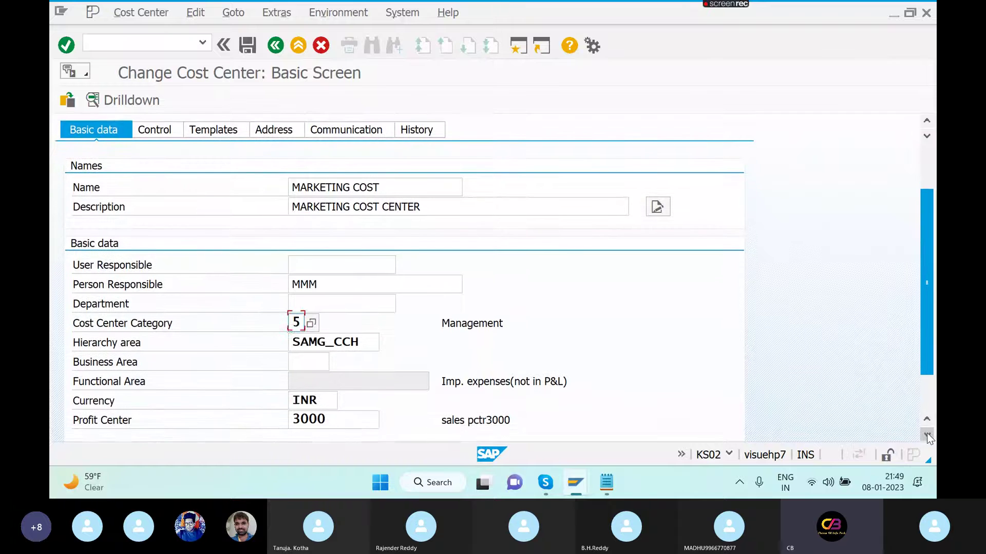
pyautogui.click(927, 435)
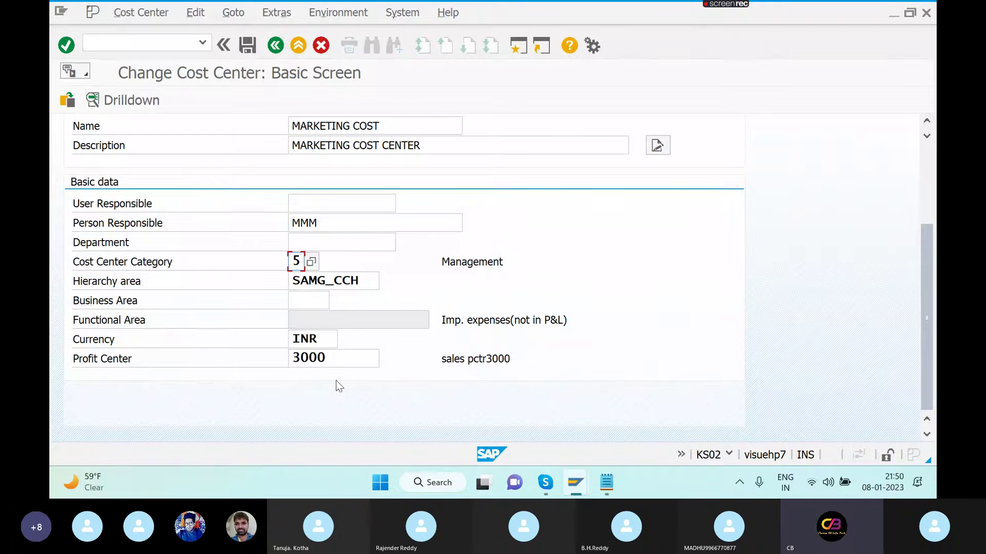
pyautogui.click(167, 42)
pyautogui.write('/NOB')
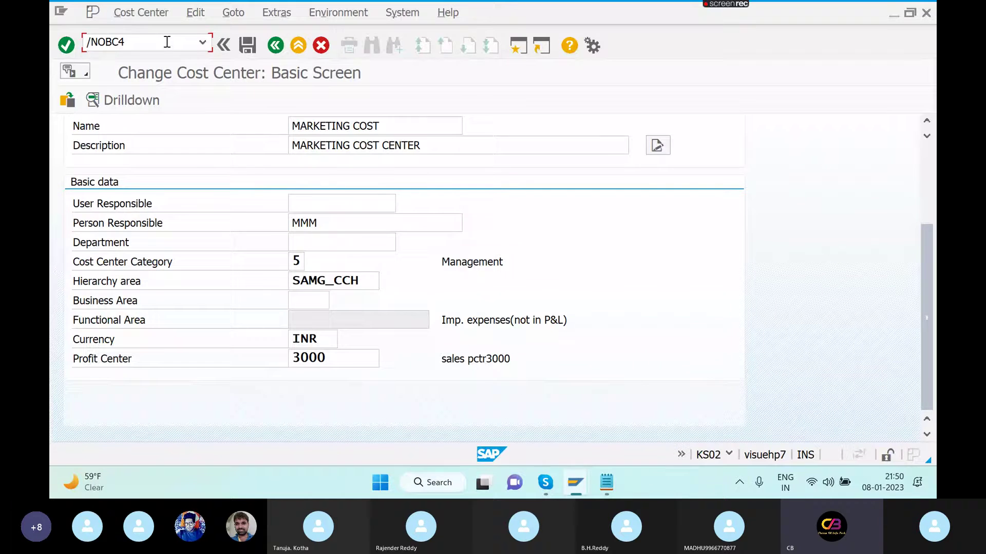
pyautogui.write('C4')
# - Open the Additional account assignments of field status group G001 in editable OBC4
pyautogui.press('Return')
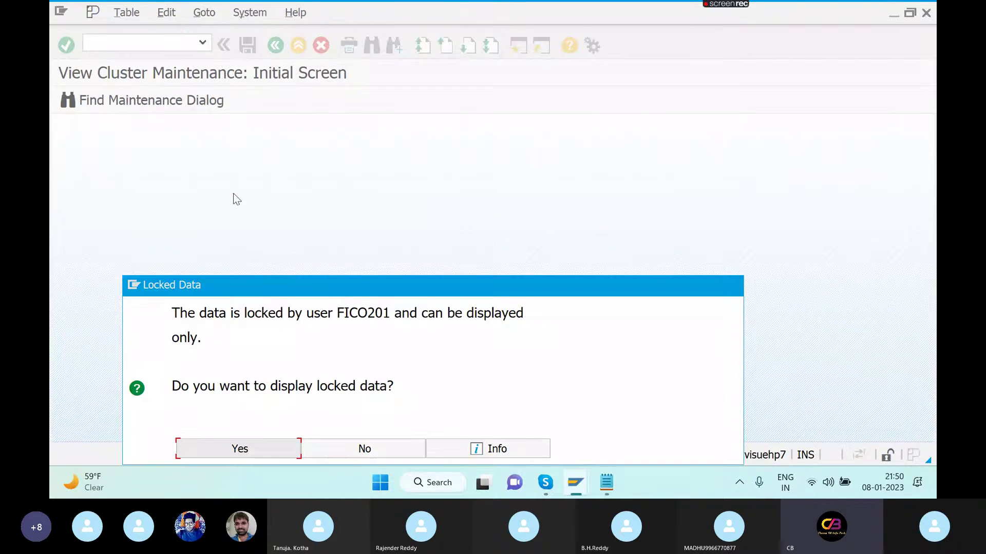
pyautogui.click(331, 455)
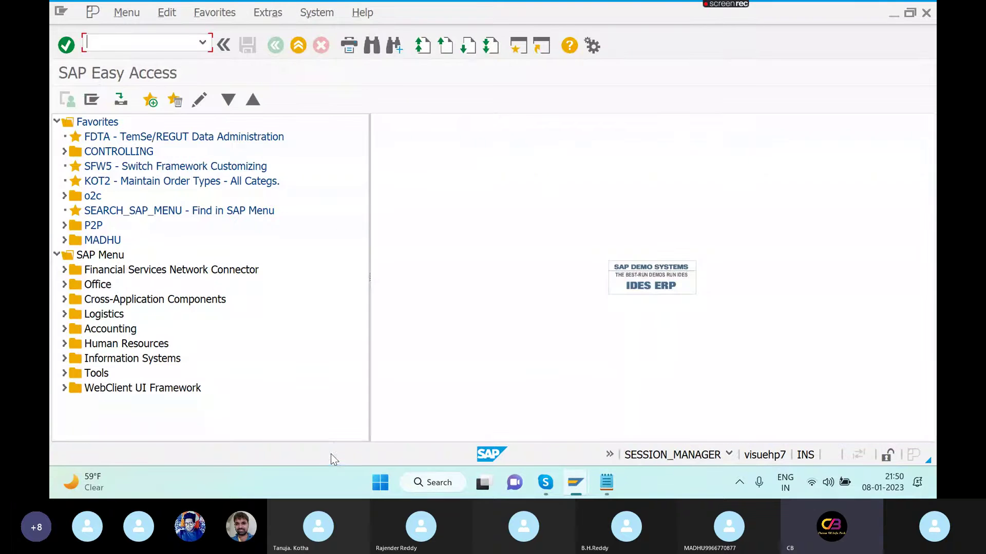
pyautogui.hotkey('alt', 'Tab')
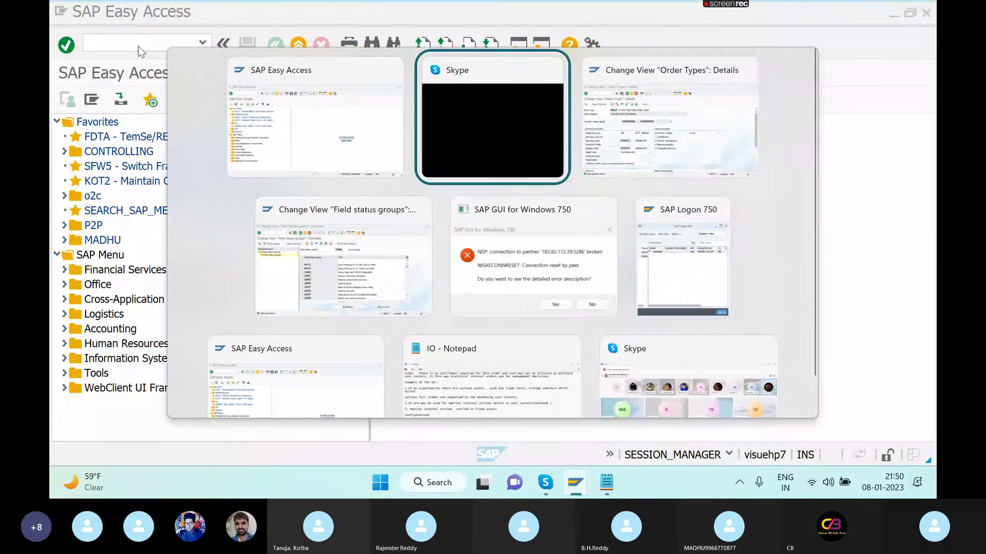
pyautogui.hotkey('alt', 'Tab')
pyautogui.hotkey('alt', 'Tab')
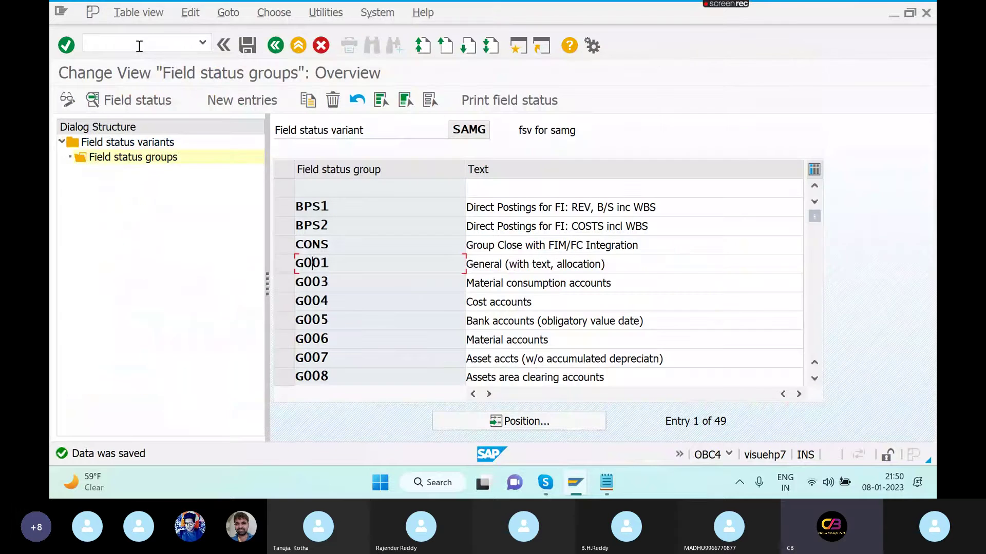
pyautogui.doubleClick(354, 267)
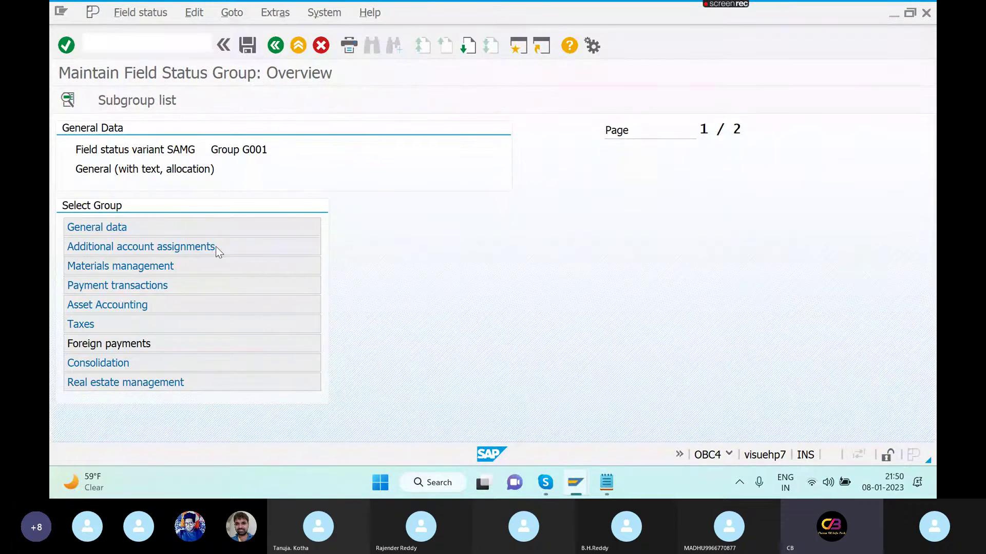
pyautogui.doubleClick(141, 247)
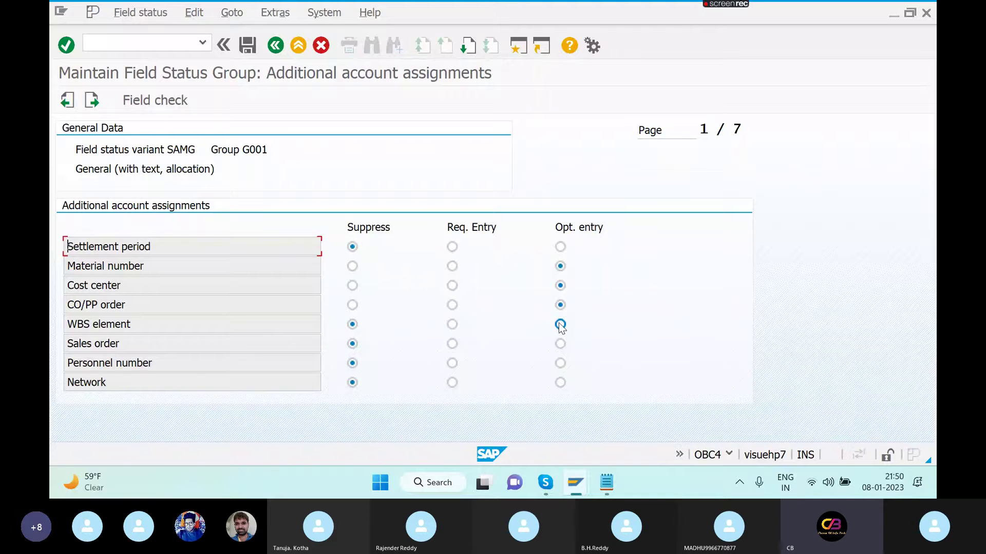
# - Make Sales order, Settlement period, Personnel number, WBS element and Network optional, then save
pyautogui.click(560, 343)
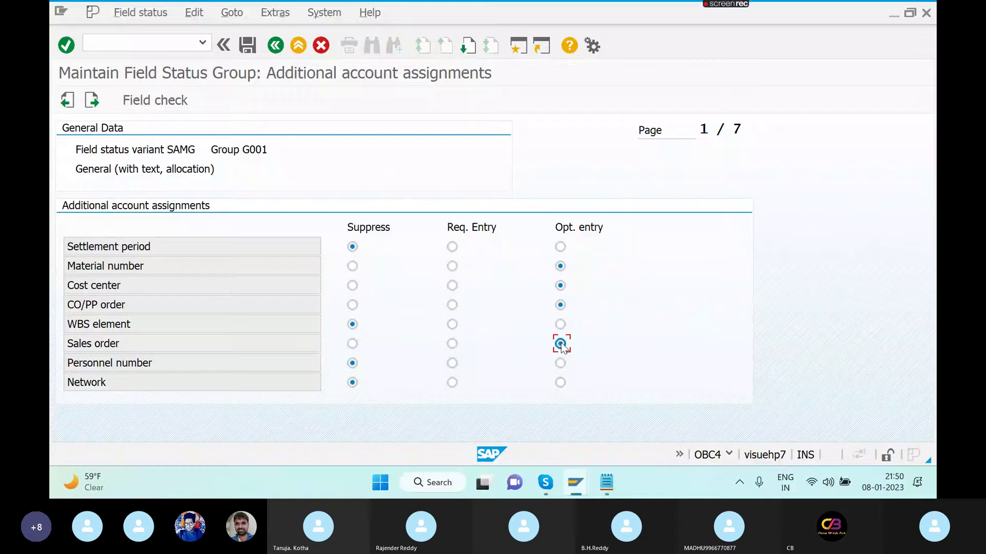
pyautogui.click(560, 247)
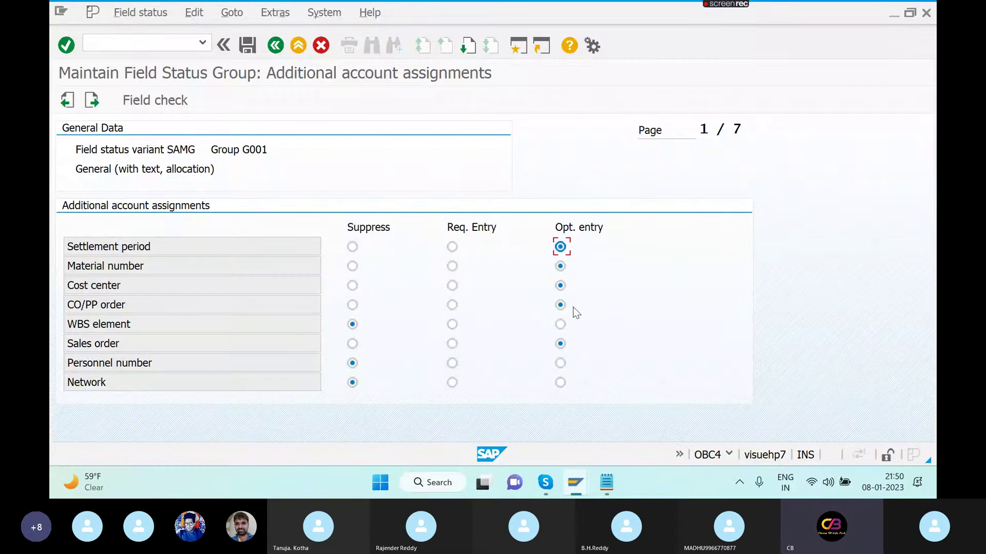
pyautogui.click(560, 363)
pyautogui.click(561, 364)
pyautogui.click(560, 324)
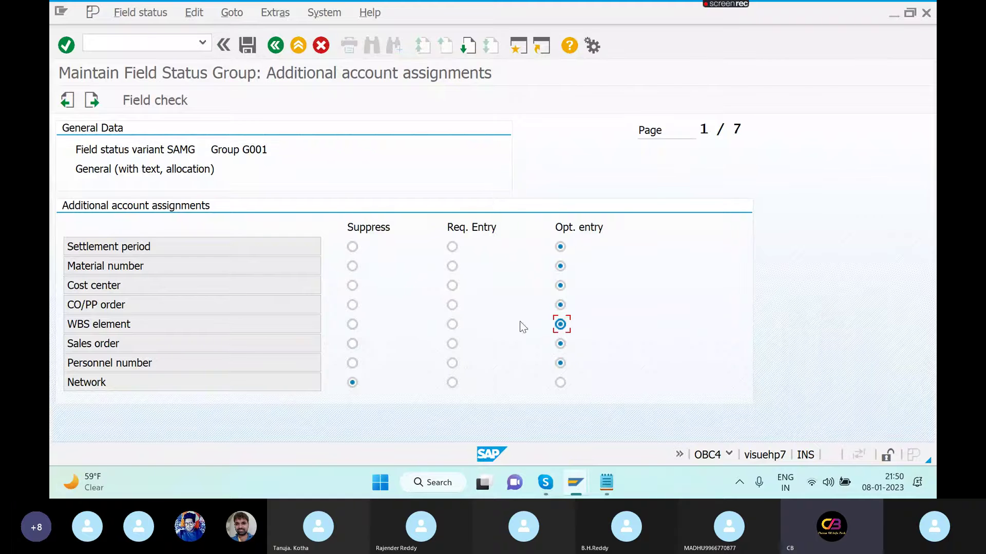
pyautogui.click(560, 383)
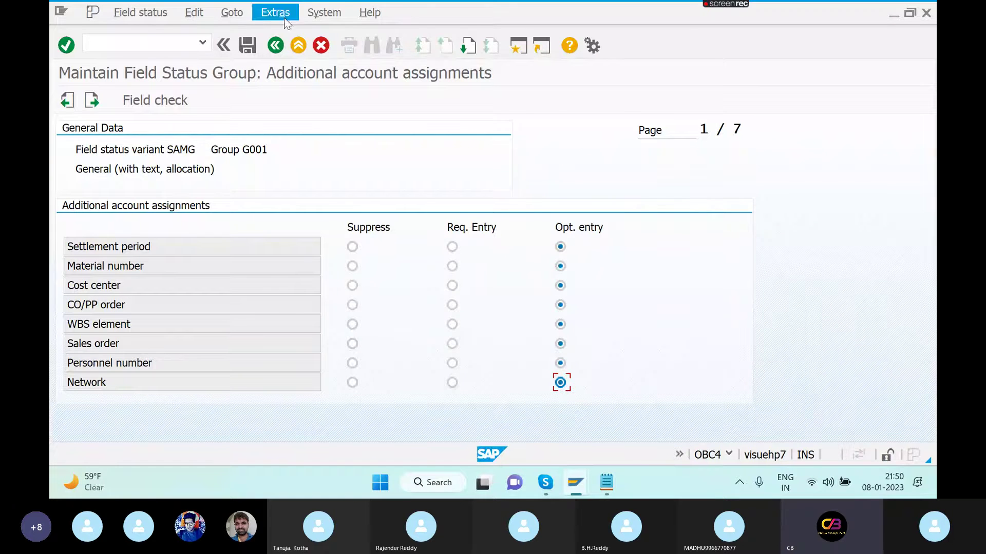
pyautogui.click(249, 46)
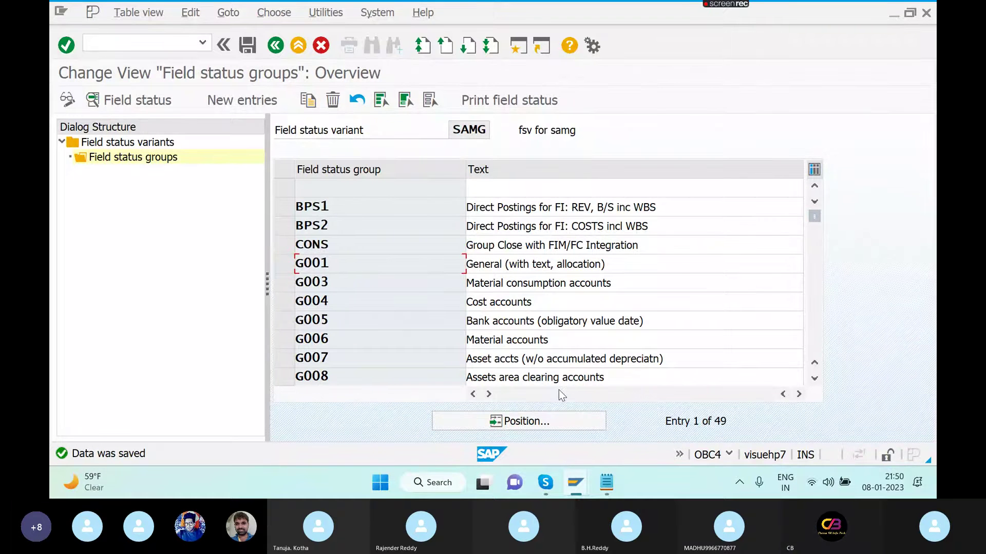
# - Start an FB50 document dated 08.01.2023 with header text TEST
pyautogui.hotkey('alt', 'Tab')
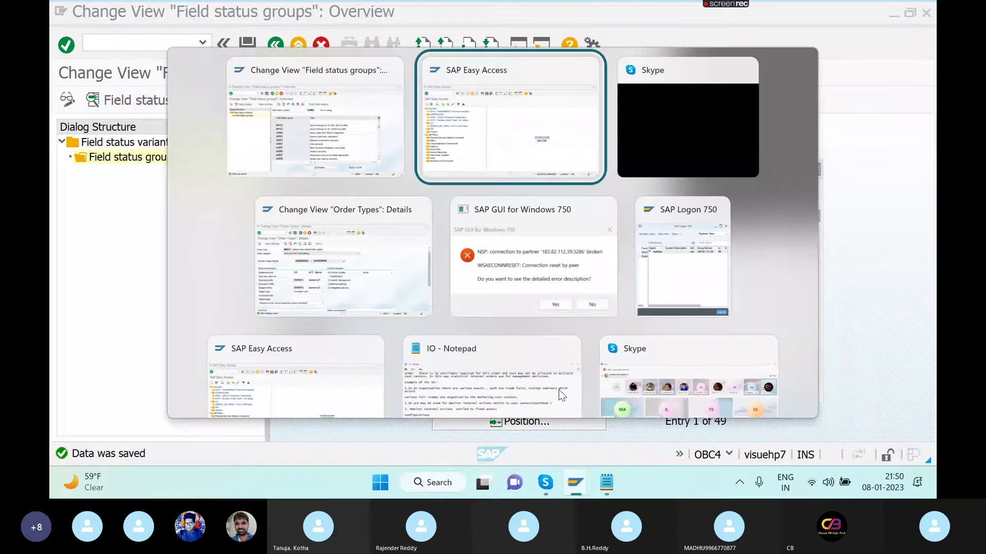
pyautogui.hotkey('alt', 'Tab')
pyautogui.hotkey('alt', 'Tab')
pyautogui.hotkey('alt', 'Tab')
pyautogui.hotkey('alt', 'Tab')
pyautogui.hotkey('alt', 'Tab')
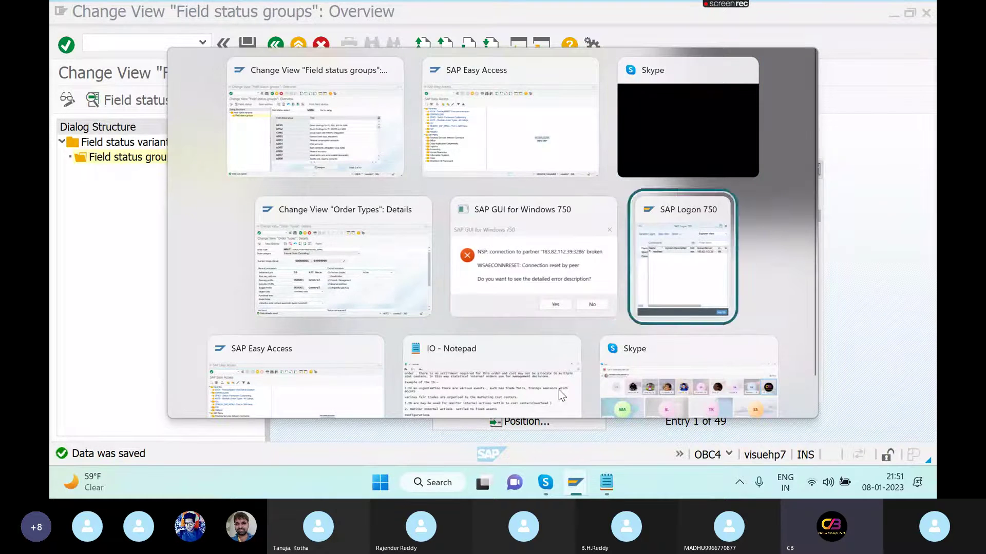
pyautogui.hotkey('alt', 'Tab')
pyautogui.hotkey('alt', 'Tab')
pyautogui.hotkey('alt', 'Tab')
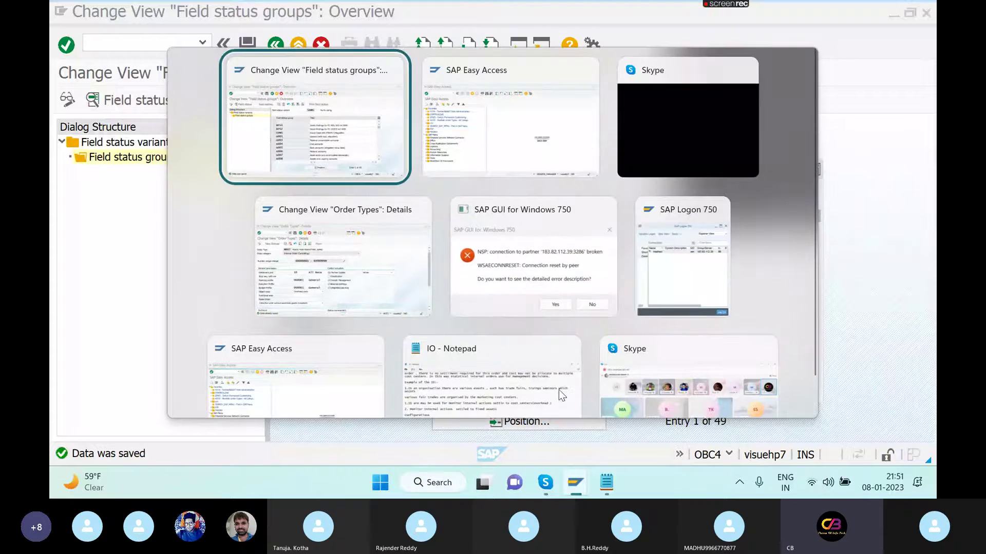
pyautogui.write('FB50')
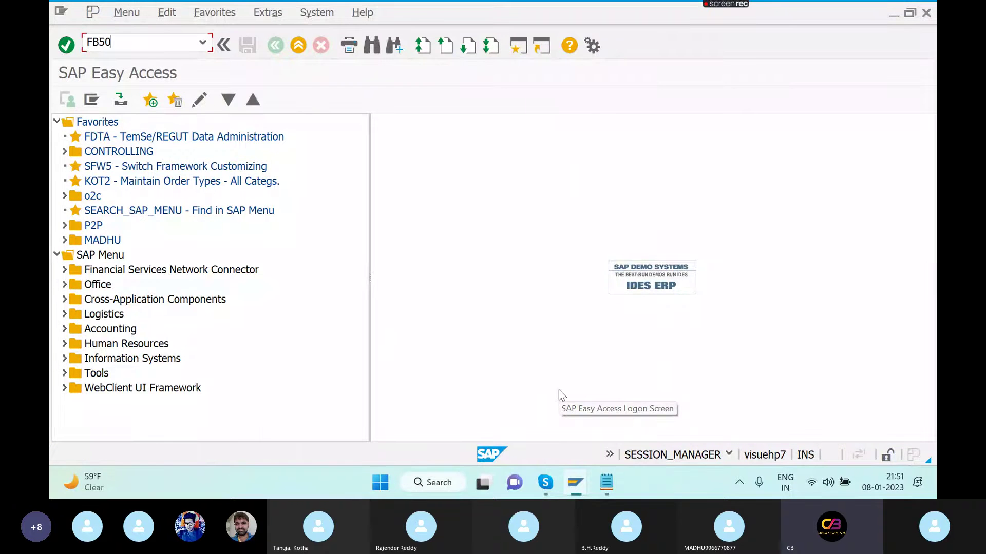
pyautogui.press('Return')
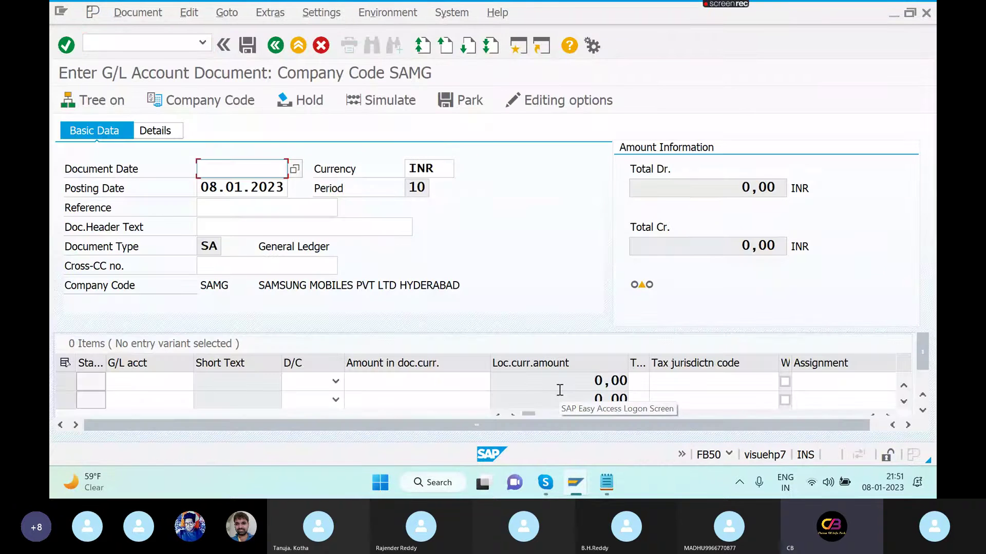
pyautogui.press('BackSpace')
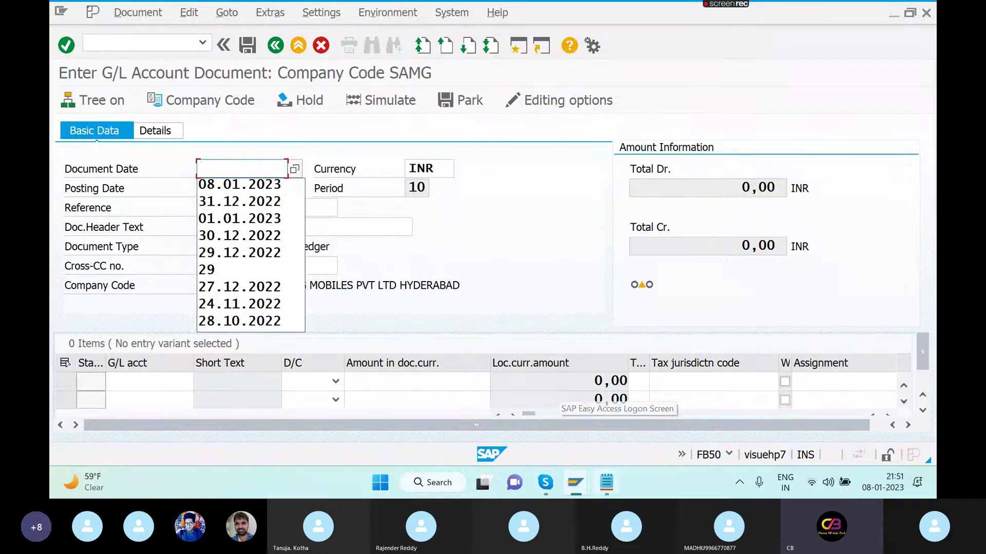
pyautogui.click(252, 186)
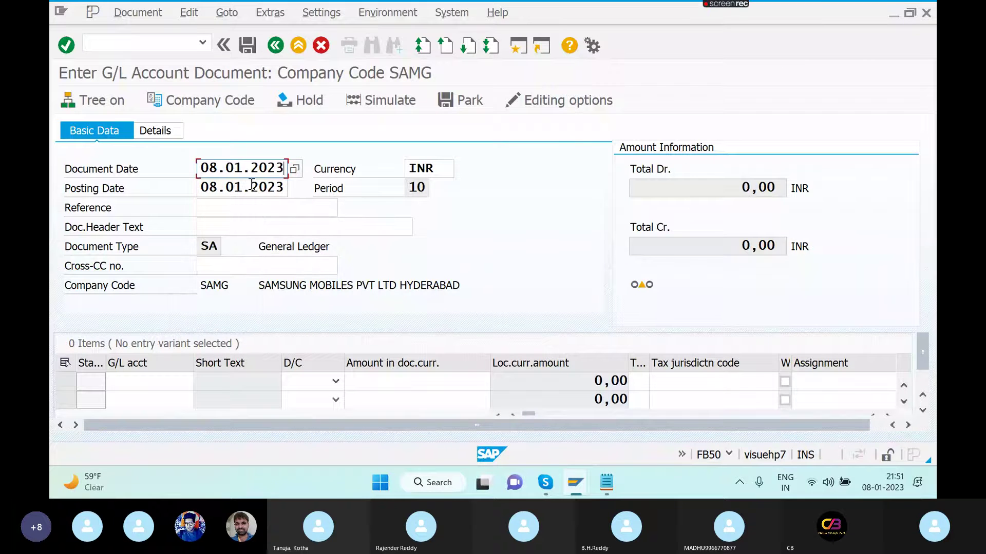
pyautogui.click(252, 229)
pyautogui.write('TEST')
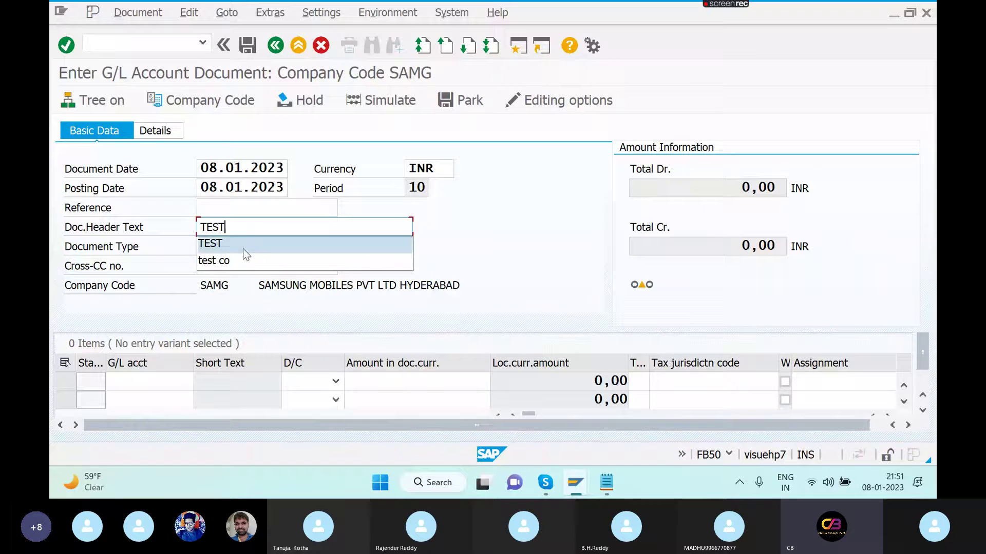
pyautogui.click(243, 249)
# - Enter a 5000 debit to account 400304 on the first line, then open a new session
pyautogui.click(160, 381)
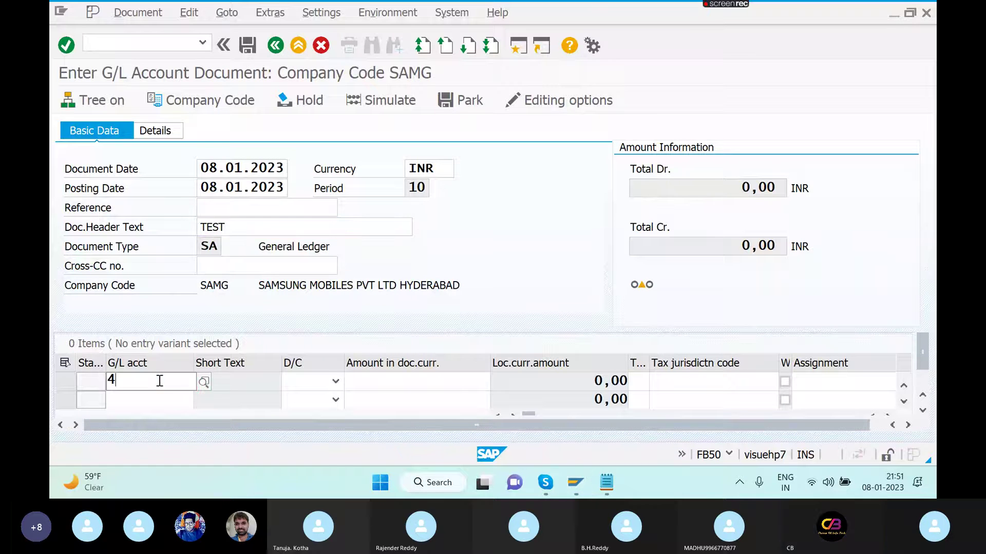
pyautogui.write('400304')
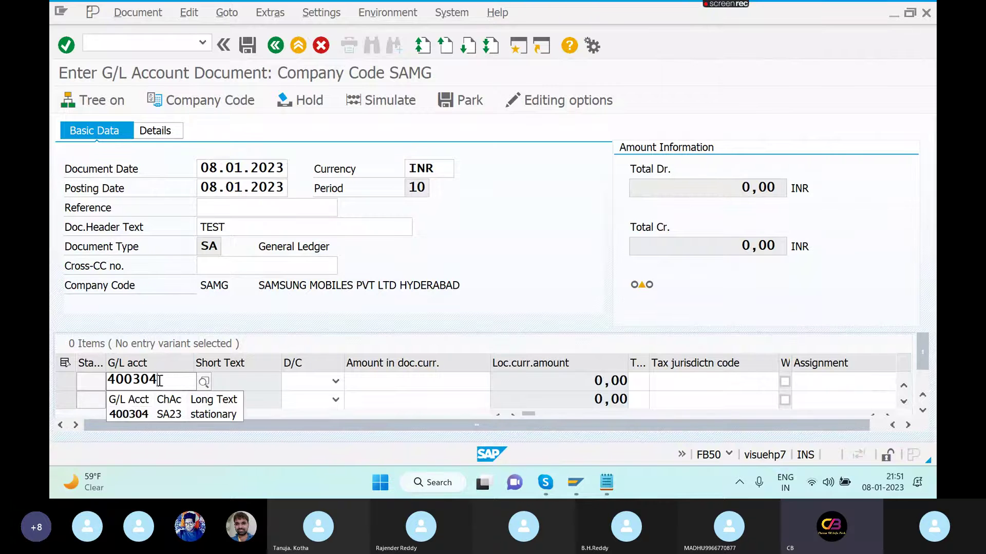
pyautogui.press('Tab')
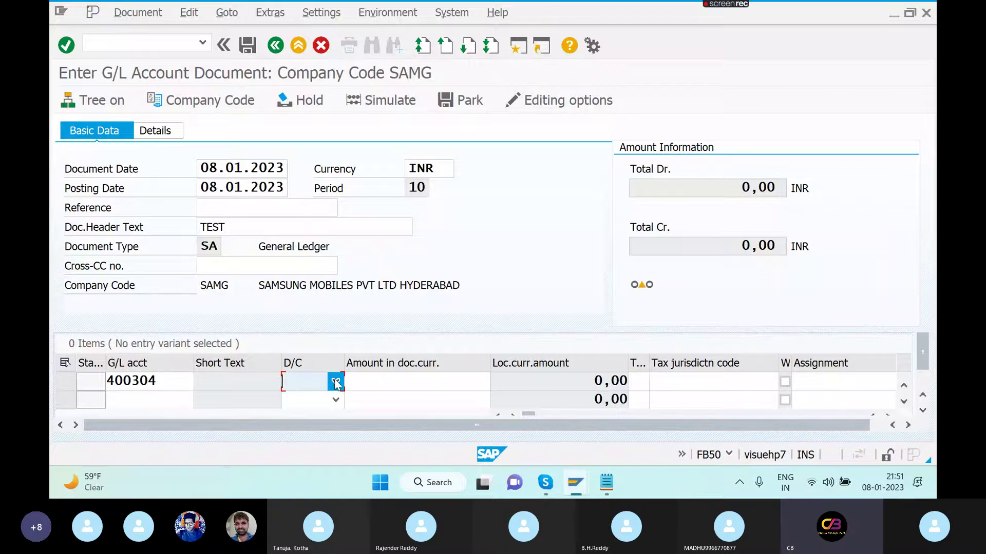
pyautogui.click(334, 383)
pyautogui.click(309, 419)
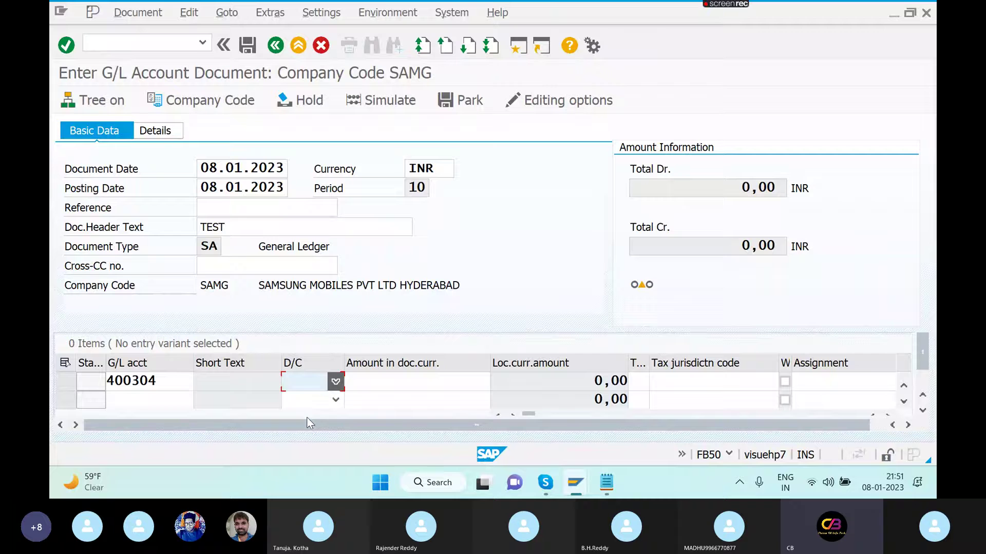
pyautogui.click(369, 389)
pyautogui.write('5000')
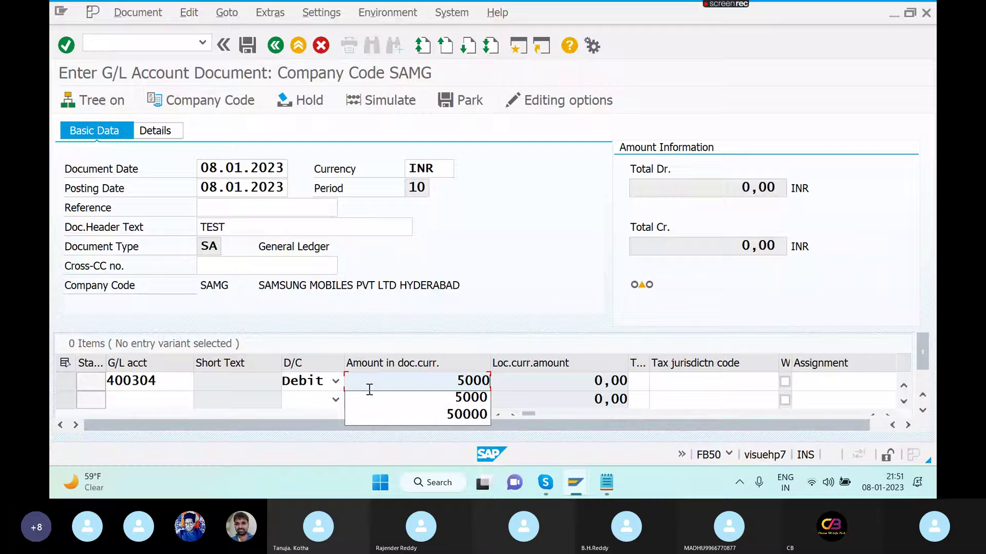
pyautogui.press('Tab')
pyautogui.press('Tab')
pyautogui.press('Tab')
pyautogui.press('Tab')
pyautogui.press('Tab')
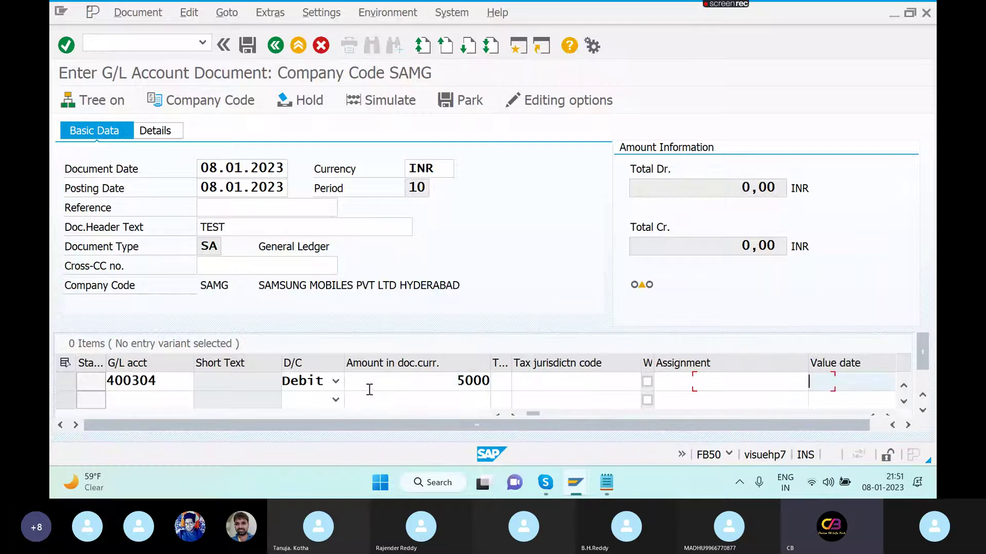
pyautogui.press('Tab')
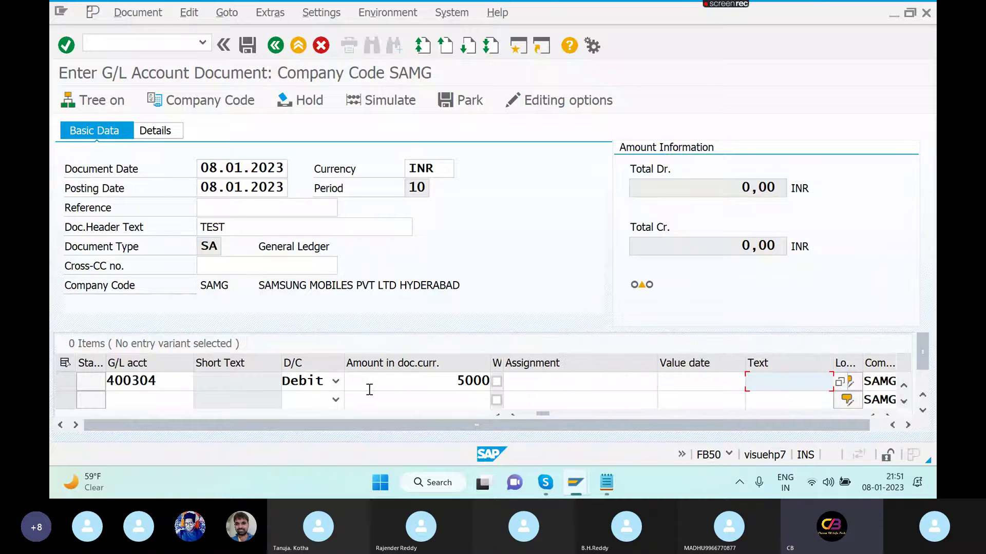
pyautogui.click(694, 221)
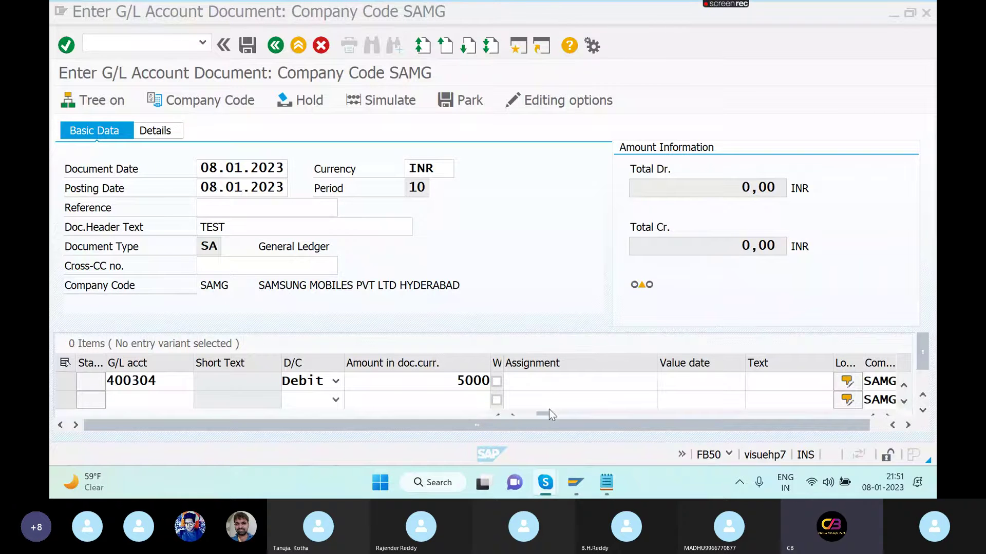
pyautogui.click(519, 47)
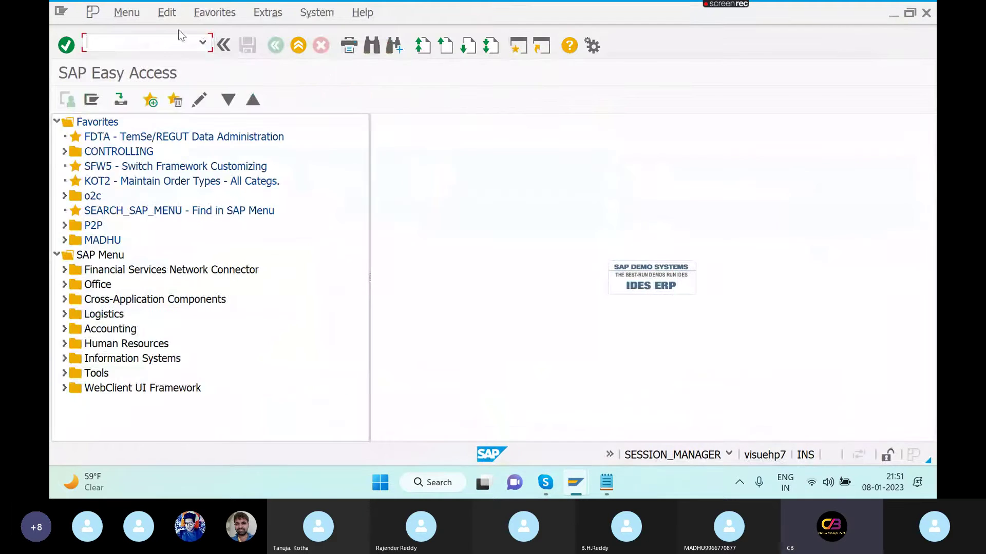
# - In OB41, open the additional account assignments field status for posting key 40
pyautogui.write('OB41')
pyautogui.press('Return')
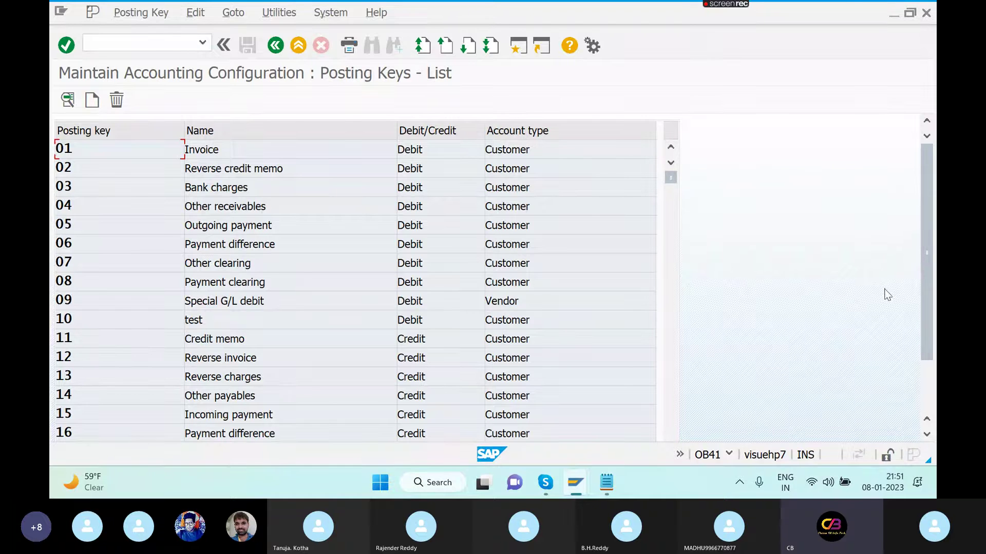
pyautogui.scroll(-2, 927, 401)
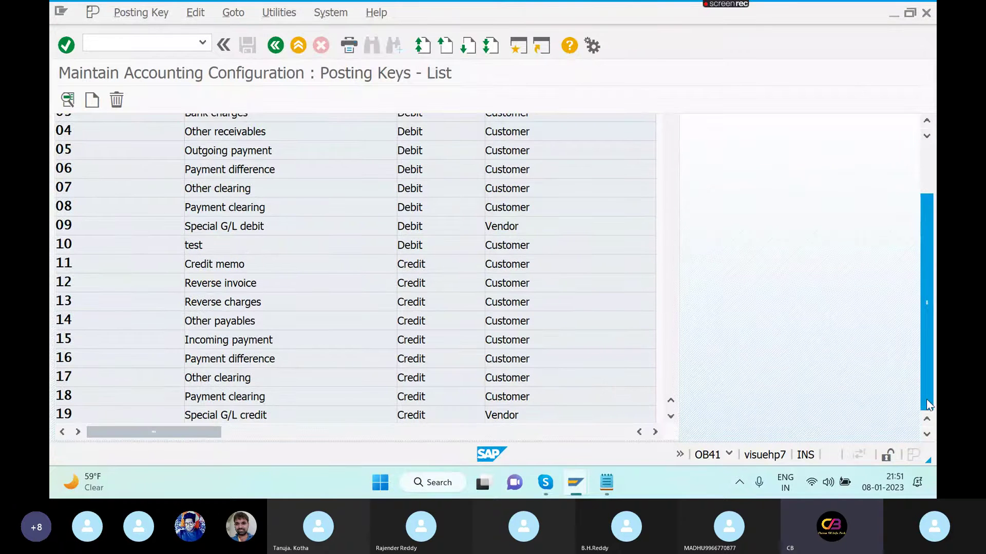
pyautogui.scroll(-10, 670, 419)
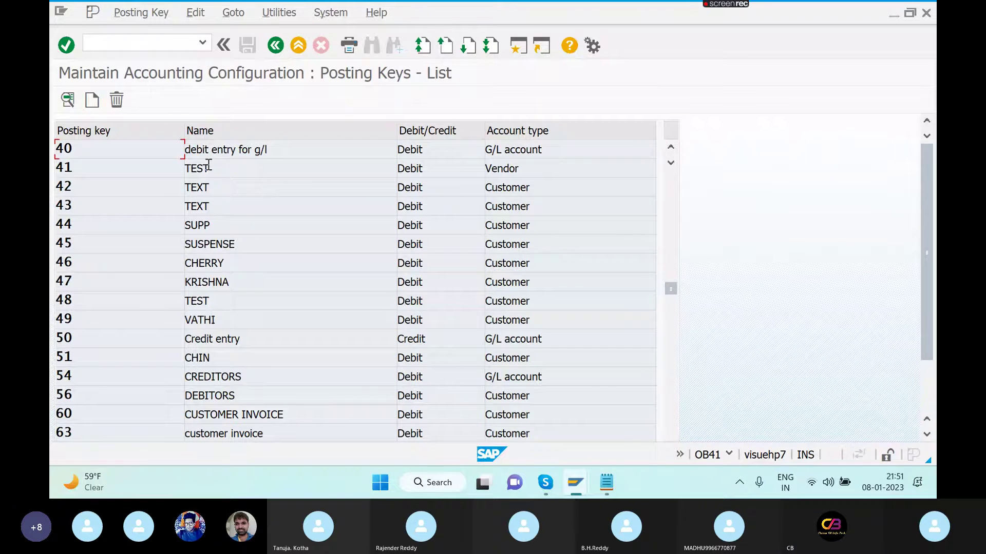
pyautogui.doubleClick(238, 150)
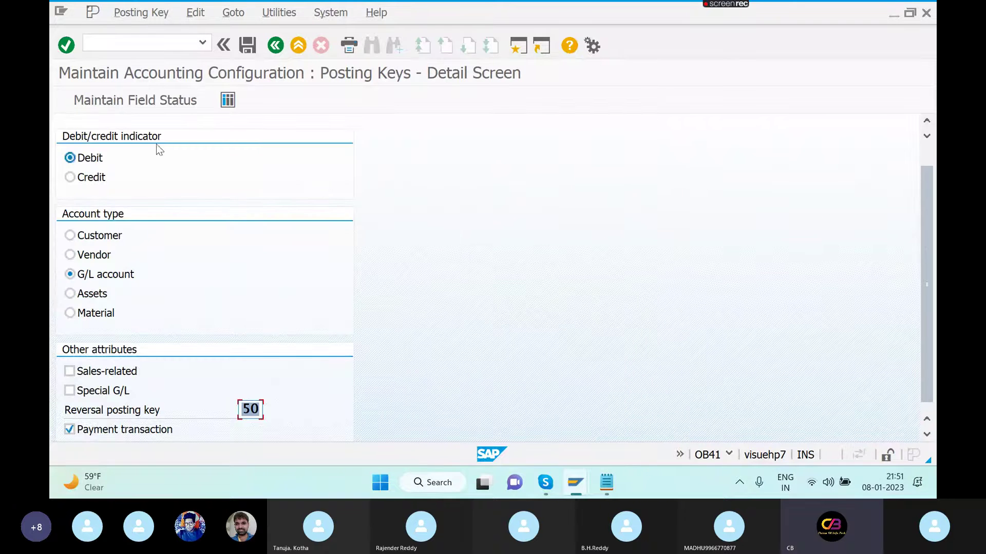
pyautogui.click(156, 100)
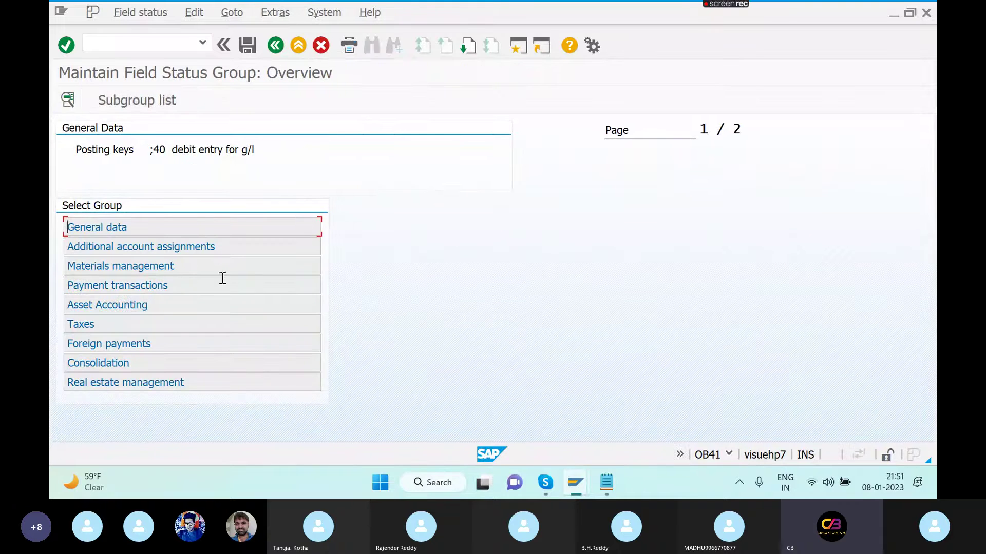
pyautogui.doubleClick(233, 247)
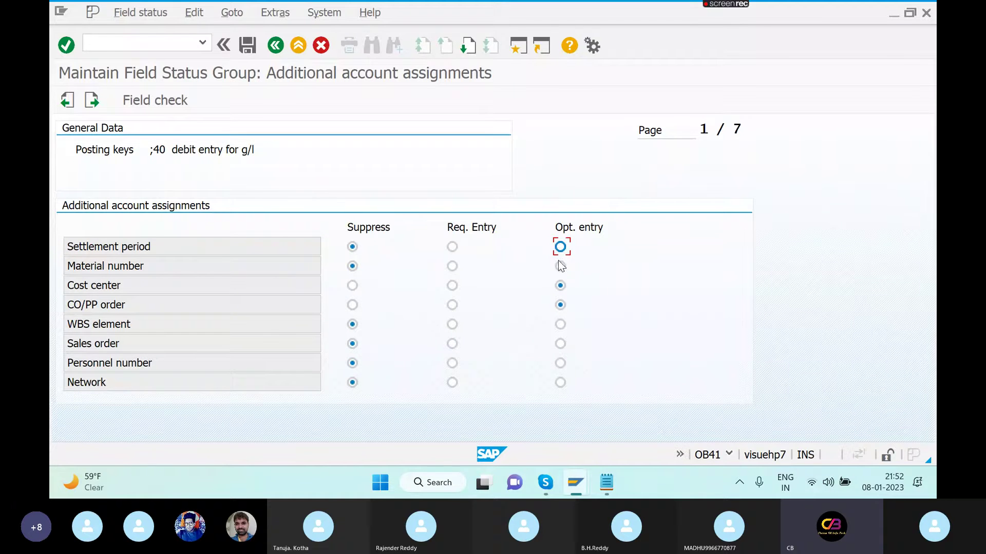
# - Make WBS element, settlement period and material number optional entries and save under a customizing request
pyautogui.click(560, 324)
pyautogui.click(560, 247)
pyautogui.click(560, 265)
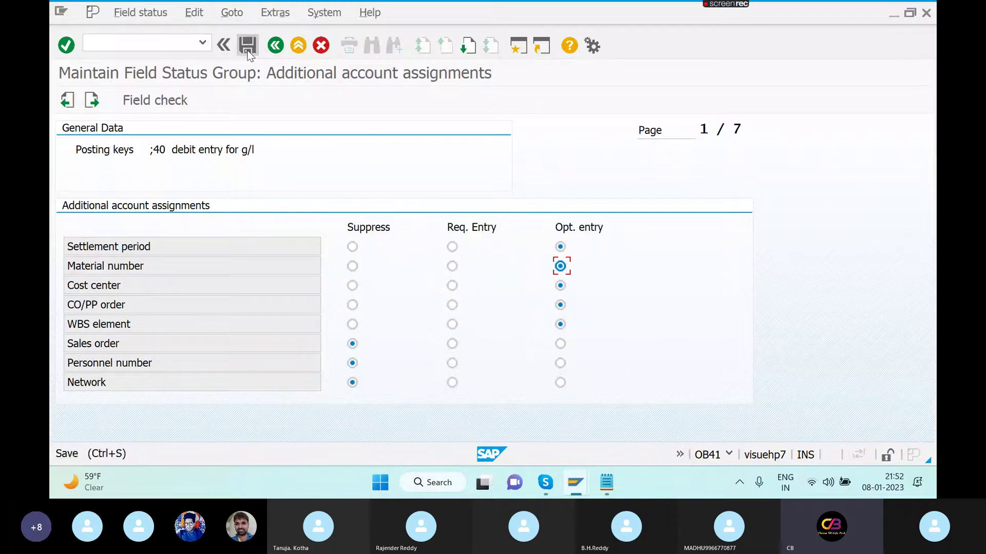
pyautogui.click(247, 47)
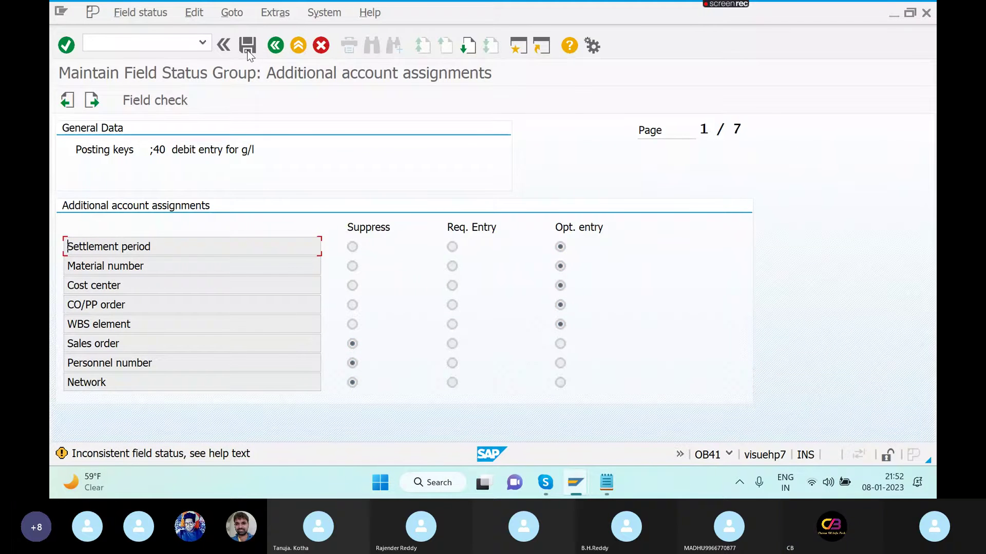
pyautogui.click(247, 50)
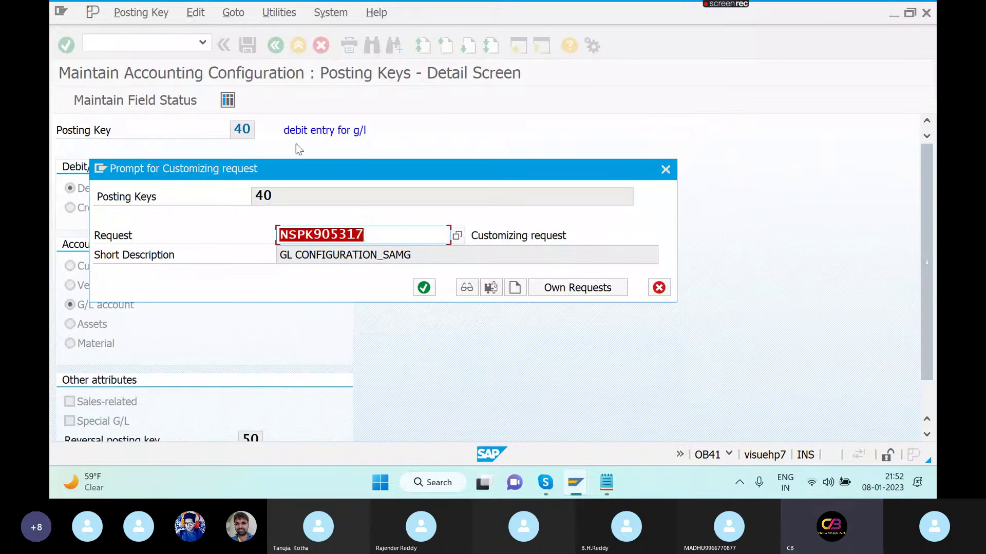
pyautogui.click(428, 290)
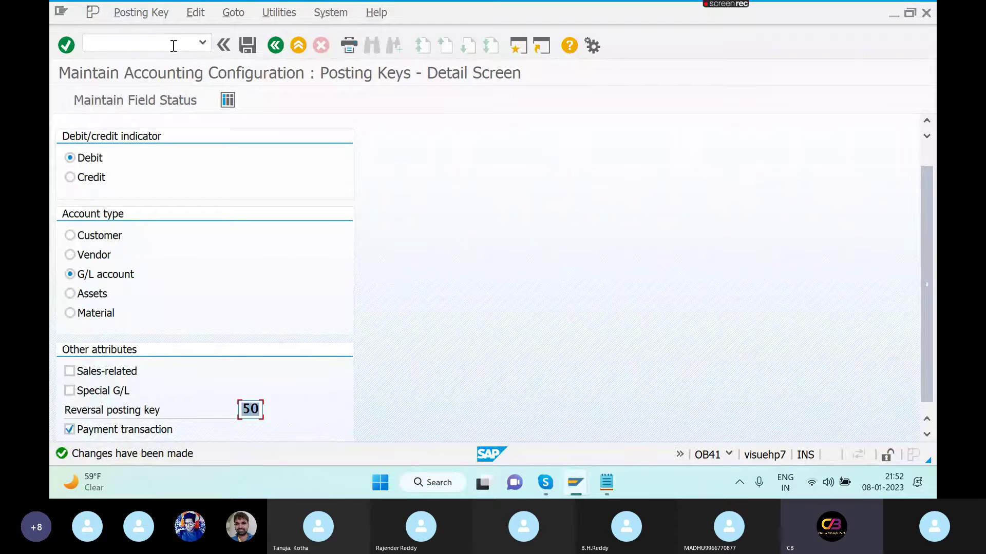
pyautogui.hotkey('alt', 'Tab')
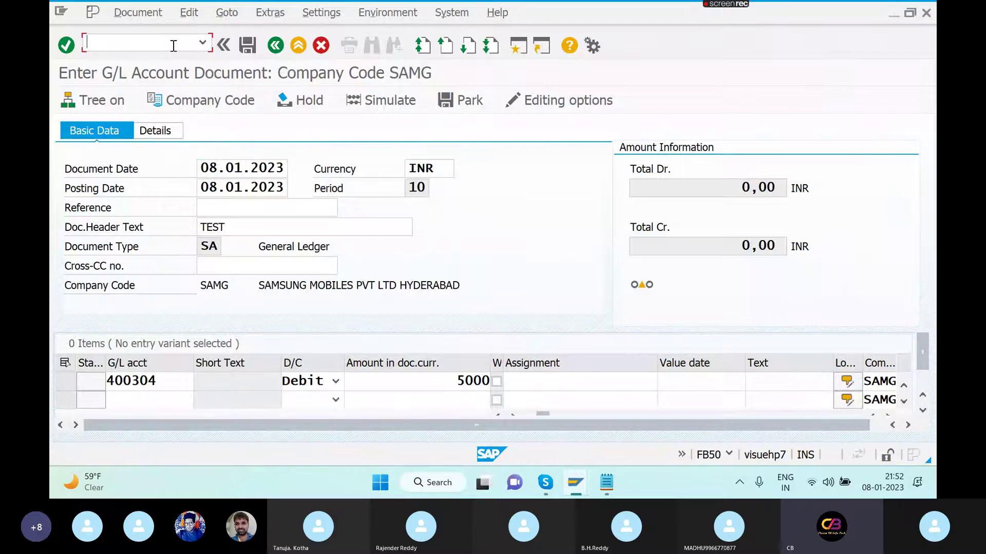
# - Restart FB50 with document date 08.01.2023 and header text TEST
pyautogui.click(174, 45)
pyautogui.write('/NFB50')
pyautogui.press('Return')
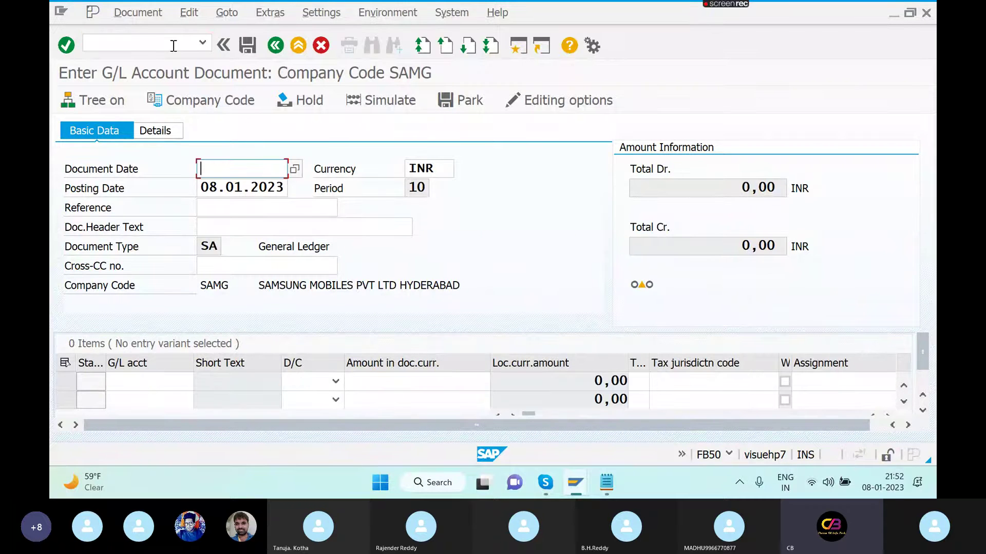
pyautogui.press('Down')
pyautogui.click(244, 182)
pyautogui.click(245, 227)
pyautogui.write('TES')
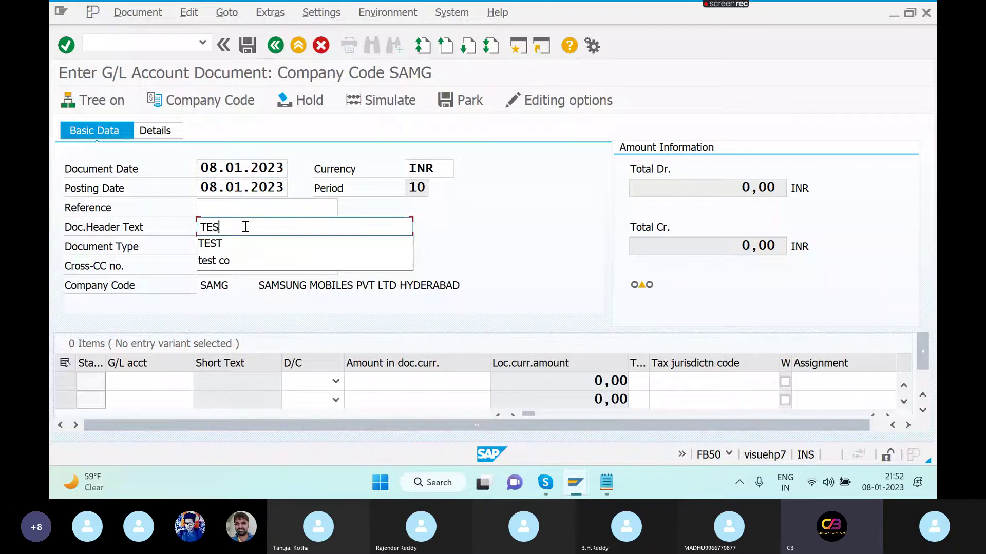
pyautogui.write('T')
# - Enter line 1 as a 5000 debit to G/L account 400300 with text RENT
pyautogui.click(165, 382)
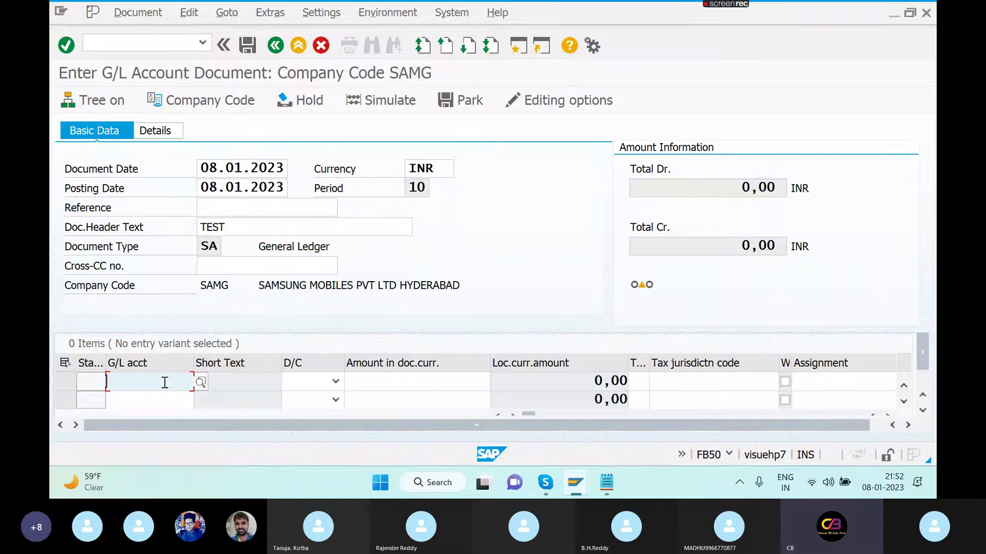
pyautogui.write('400300')
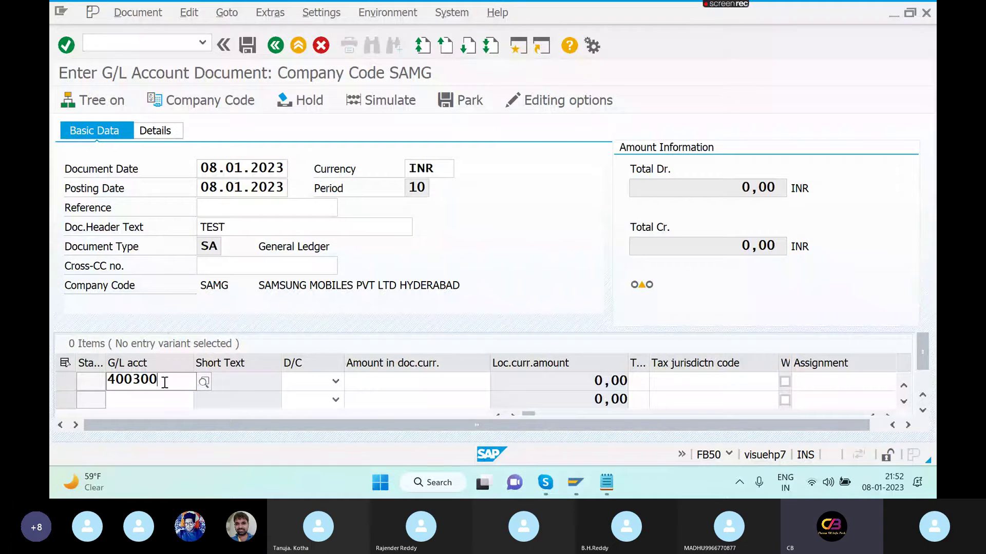
pyautogui.press('Tab')
pyautogui.press('Tab')
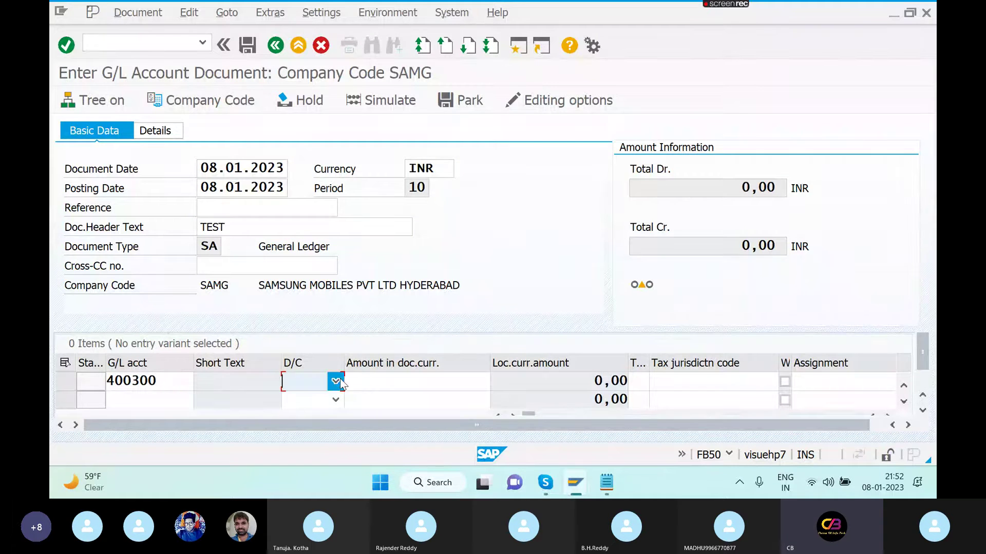
pyautogui.click(339, 381)
pyautogui.click(321, 420)
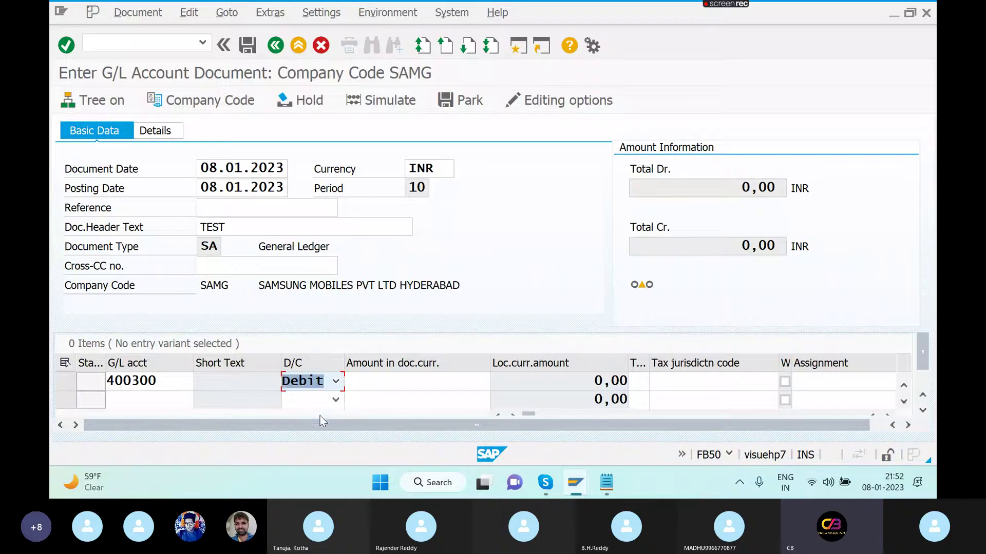
pyautogui.click(384, 381)
pyautogui.write('5000')
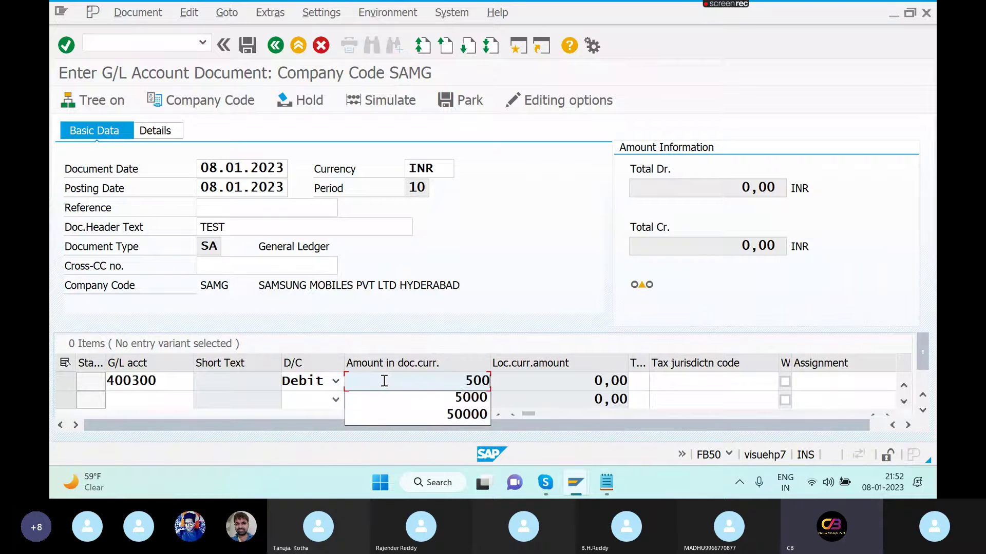
pyautogui.press('Tab')
pyautogui.press('Tab')
pyautogui.press('Tab')
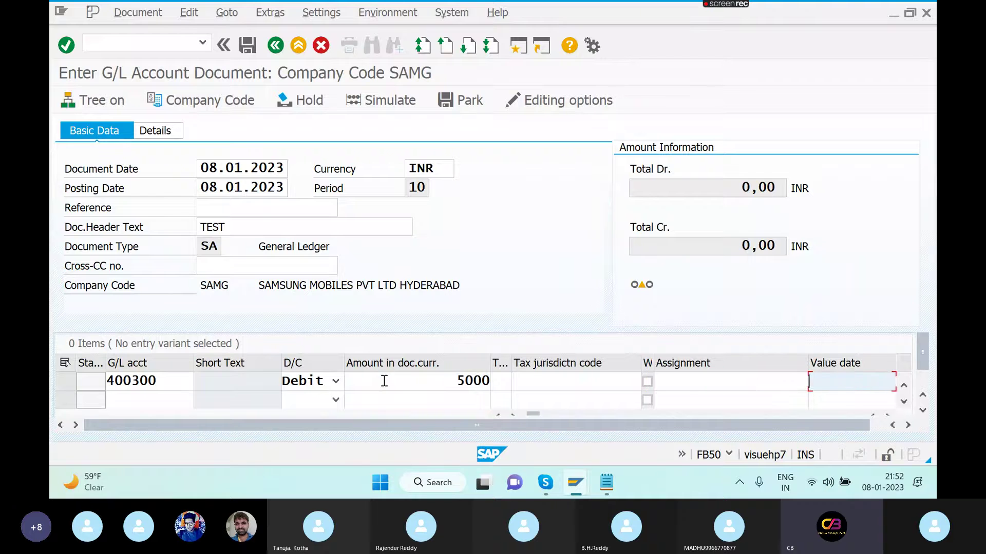
pyautogui.write('RENT')
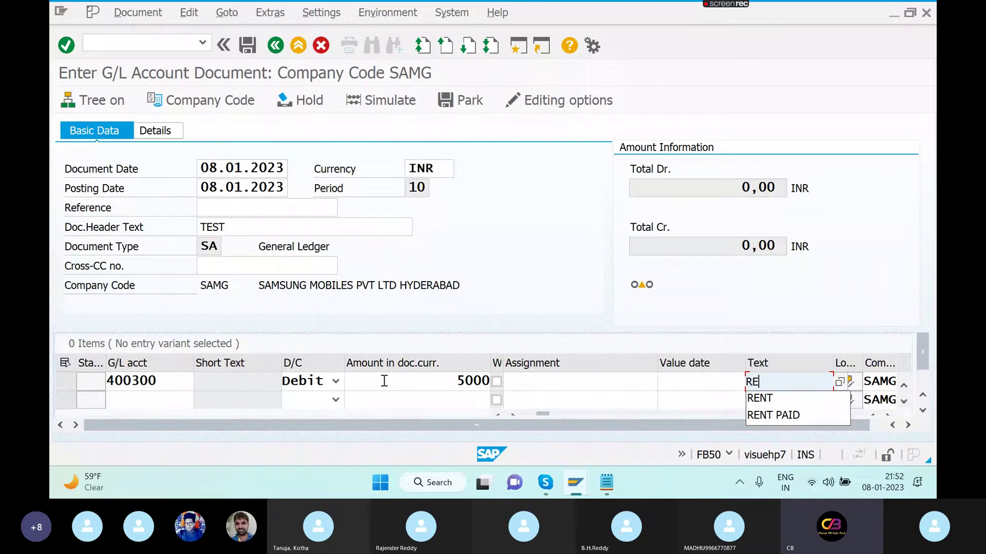
pyautogui.press('Tab')
pyautogui.press('Tab')
pyautogui.press('Tab')
pyautogui.press('Tab')
pyautogui.press('Tab')
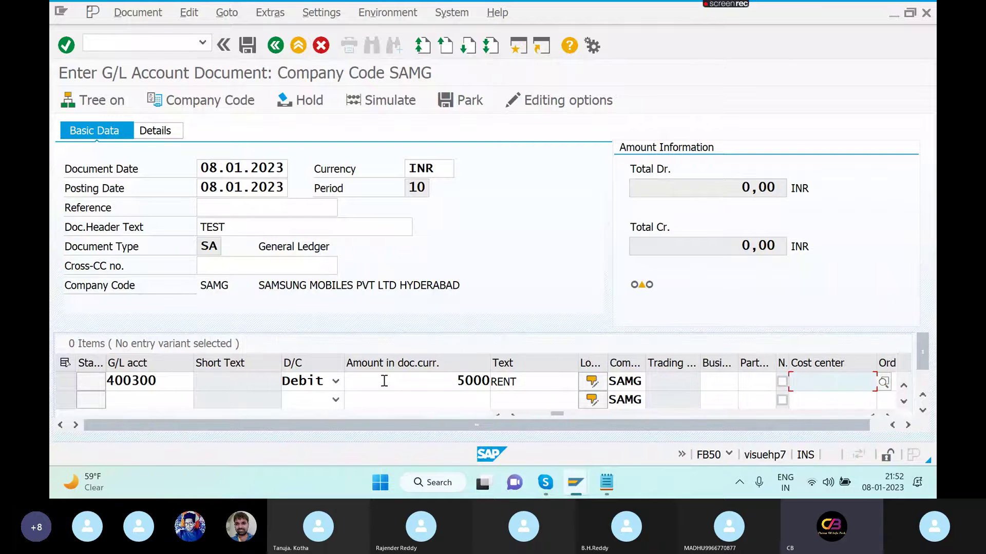
# - Assign line 1 to cost center 3000 and order 60006105, then validate it
pyautogui.write('3000')
pyautogui.press('Tab')
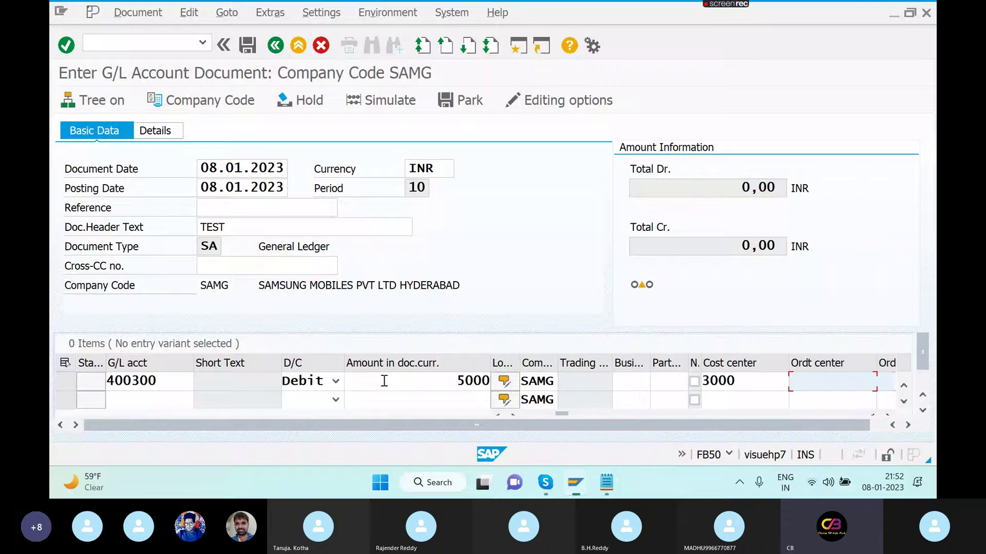
pyautogui.click(923, 412)
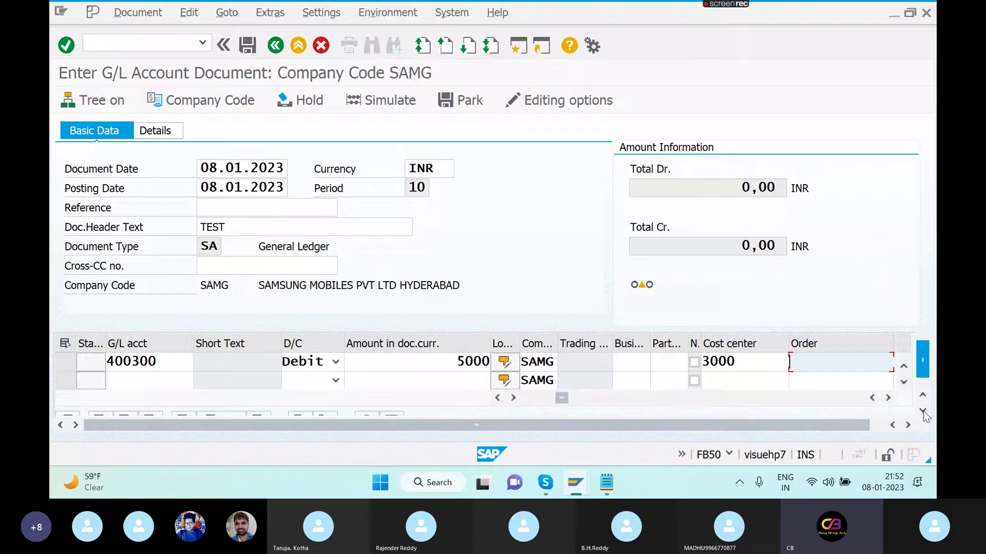
pyautogui.click(862, 362)
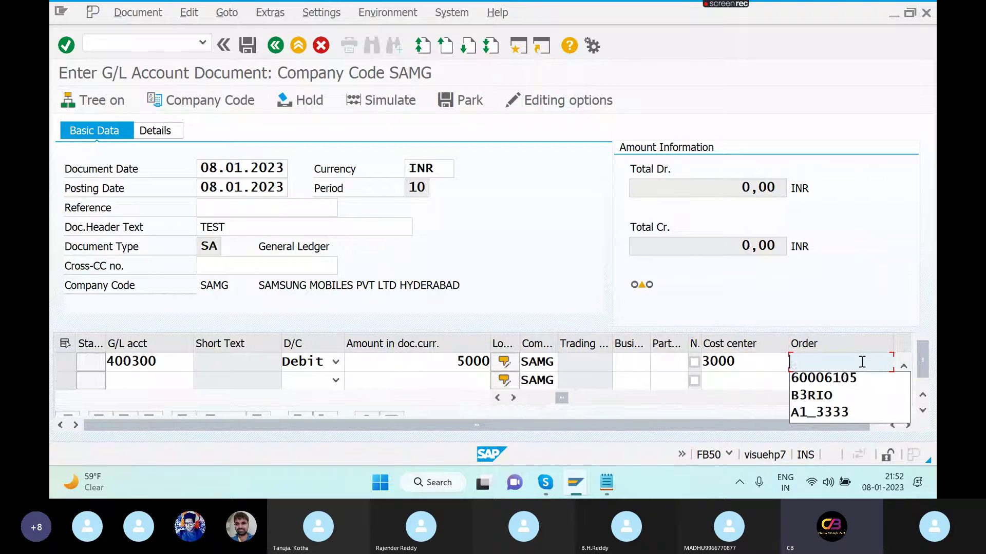
pyautogui.click(839, 379)
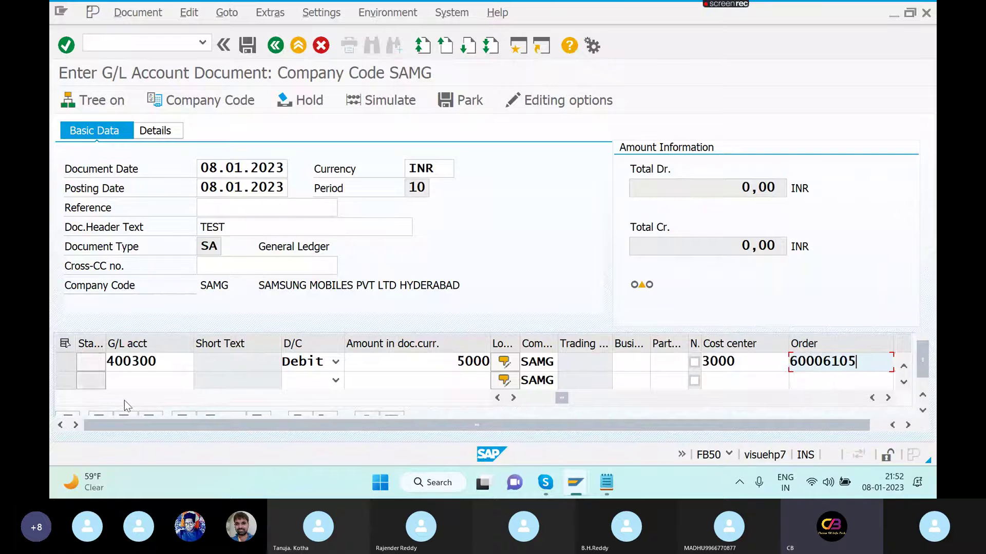
pyautogui.click(150, 379)
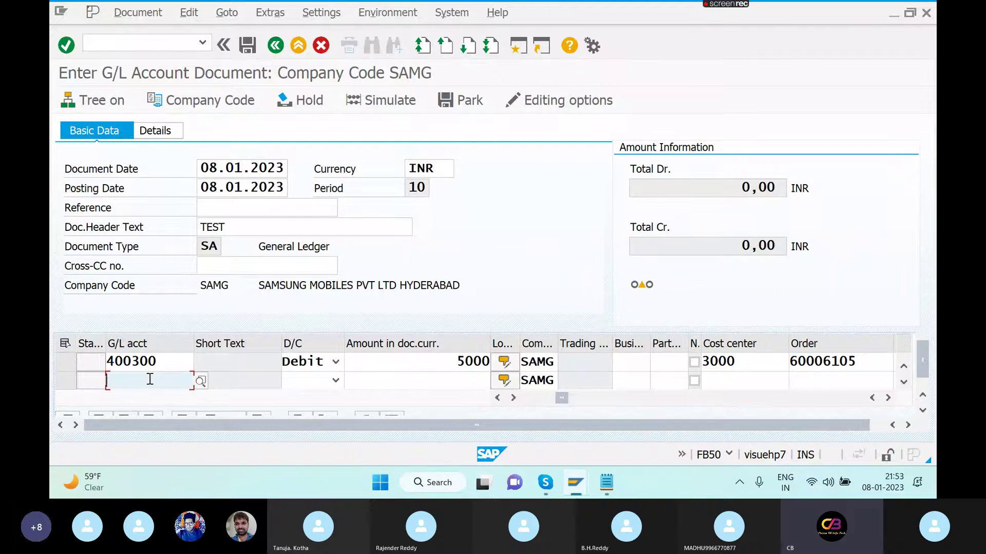
pyautogui.click(872, 362)
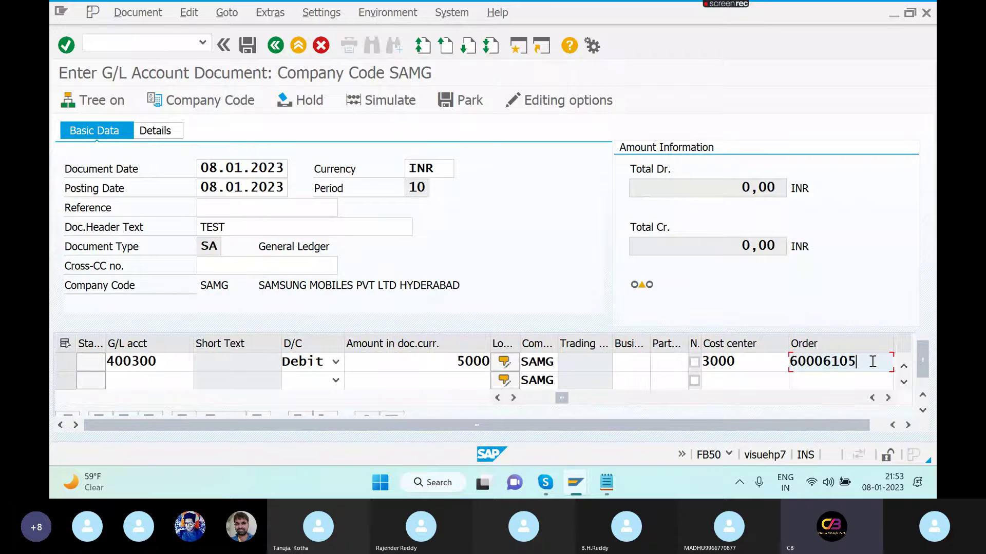
pyautogui.press('Return')
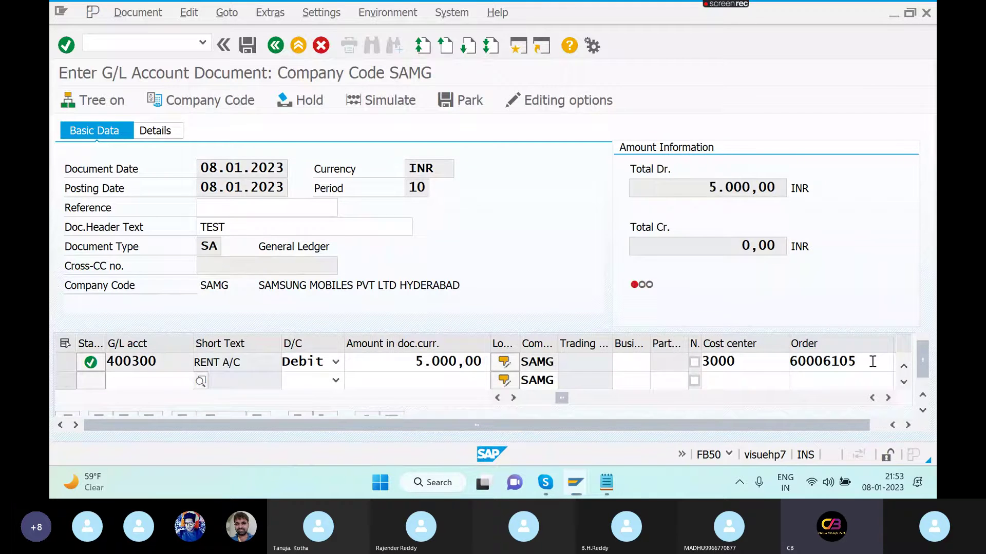
# - Enter line 2 as a 3000 debit to G/L account 400304
pyautogui.write('400304')
pyautogui.press('Tab')
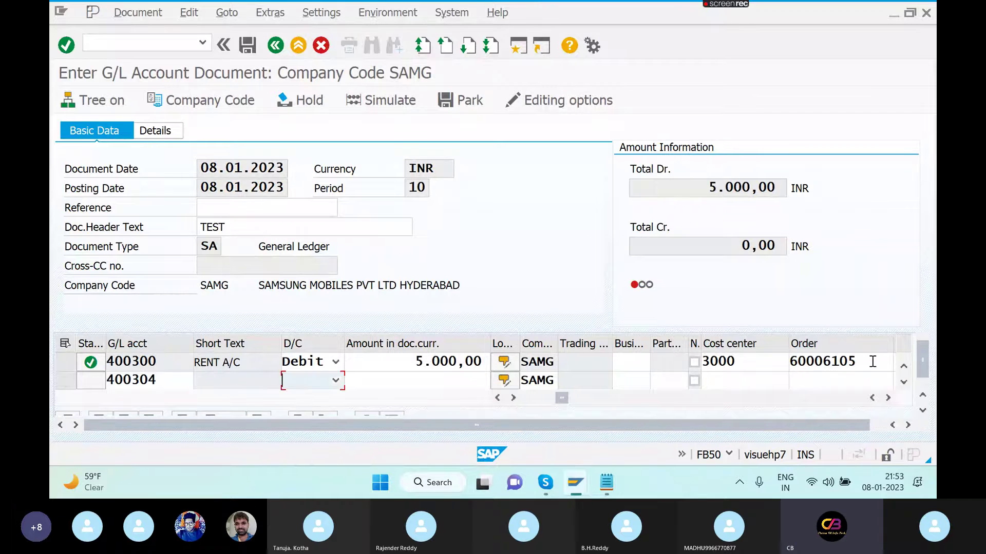
pyautogui.click(335, 384)
pyautogui.click(309, 417)
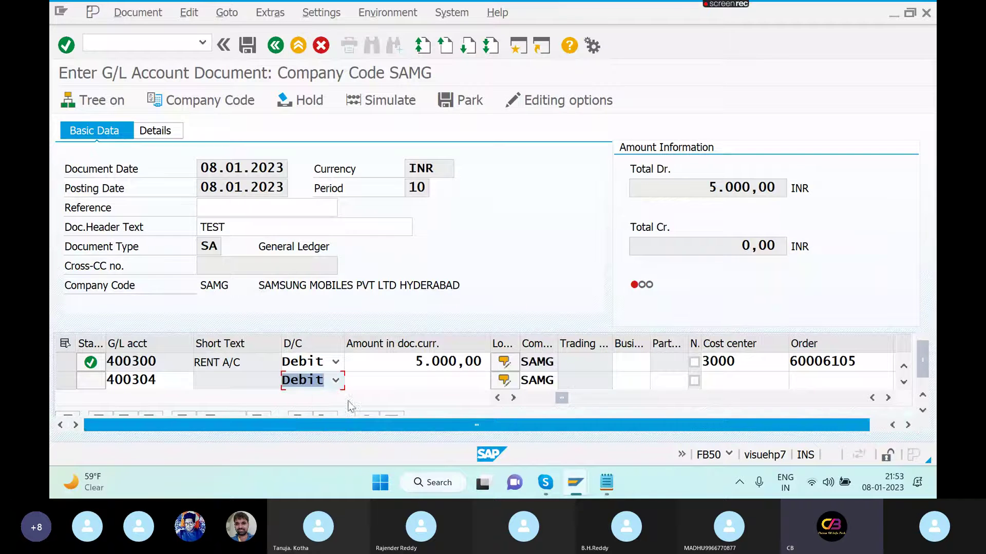
pyautogui.click(408, 379)
pyautogui.write('300')
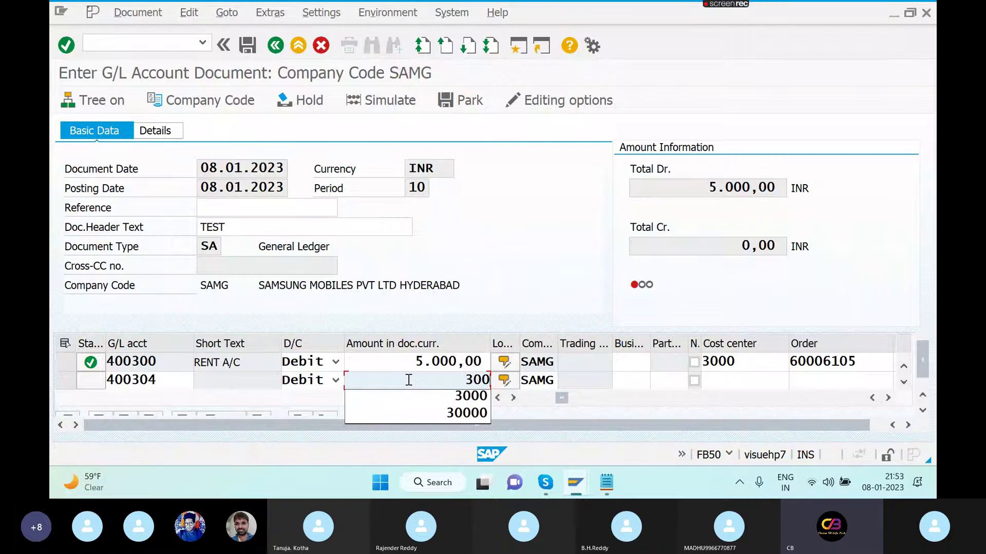
pyautogui.write('0')
pyautogui.press('Tab')
pyautogui.press('Tab')
pyautogui.press('Tab')
pyautogui.press('Tab')
pyautogui.press('Tab')
pyautogui.press('Tab')
pyautogui.press('Tab')
pyautogui.press('Tab')
pyautogui.press('Tab')
pyautogui.press('Tab')
pyautogui.press('Tab')
pyautogui.press('Tab')
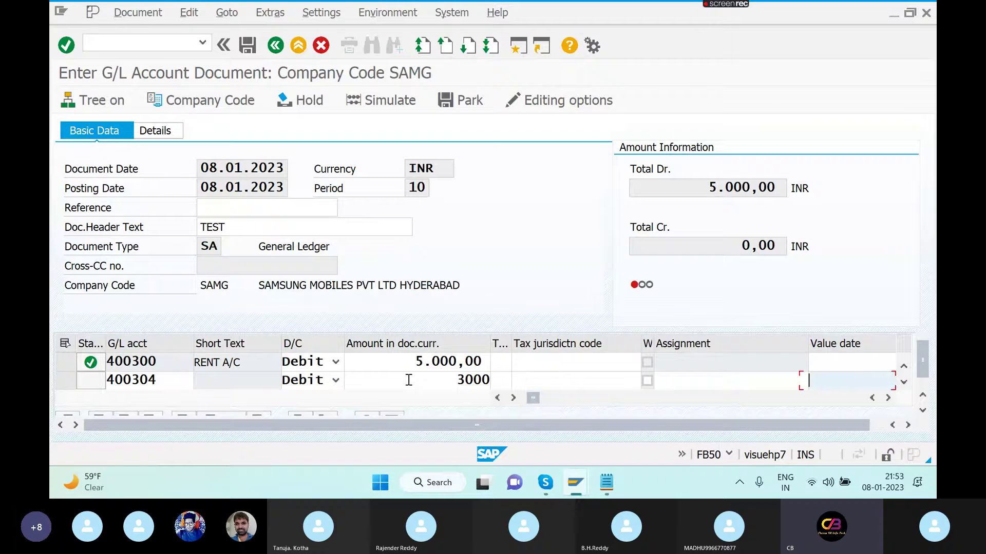
pyautogui.press('Tab')
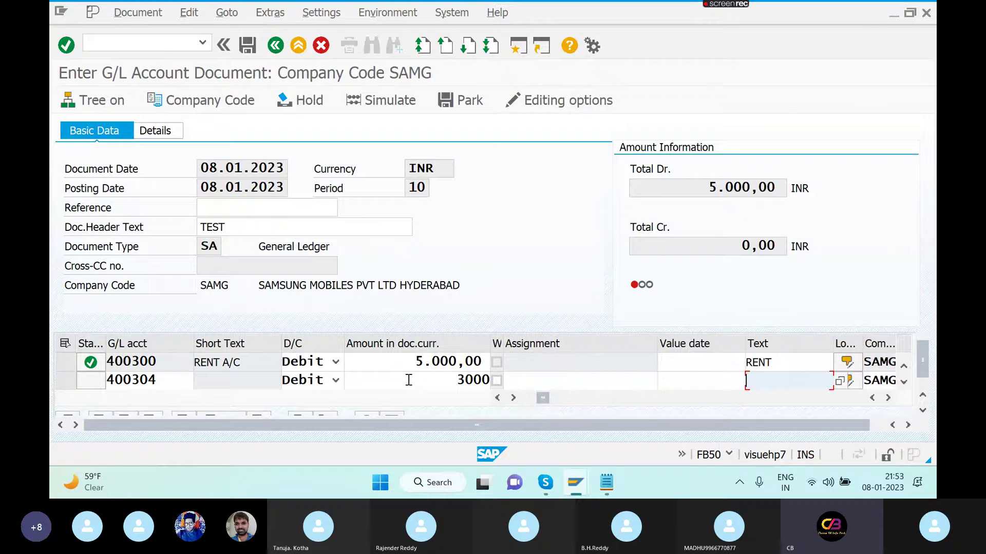
# - Give line 2 text STATIONARY, cost center 6000 and order 60006105, then confirm it
pyautogui.write('S')
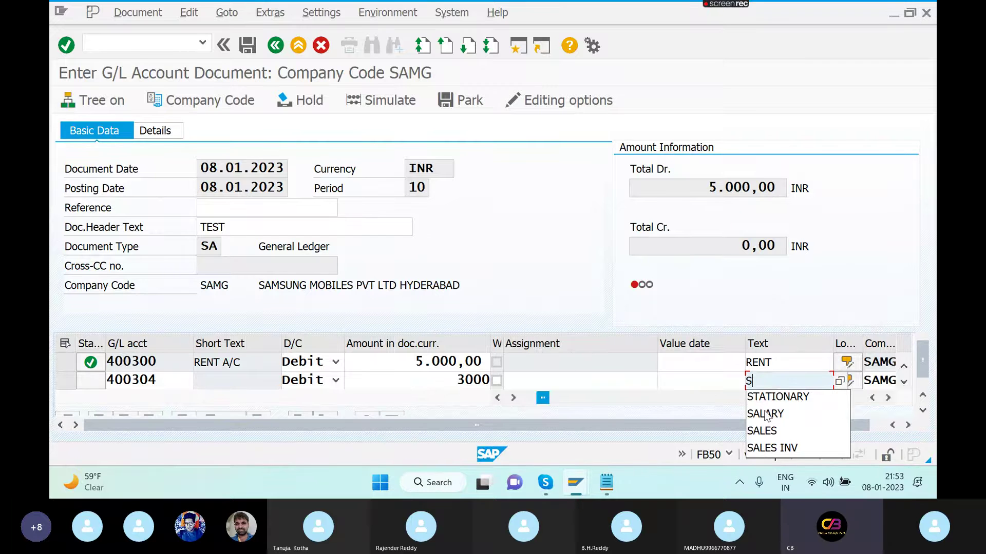
pyautogui.click(773, 399)
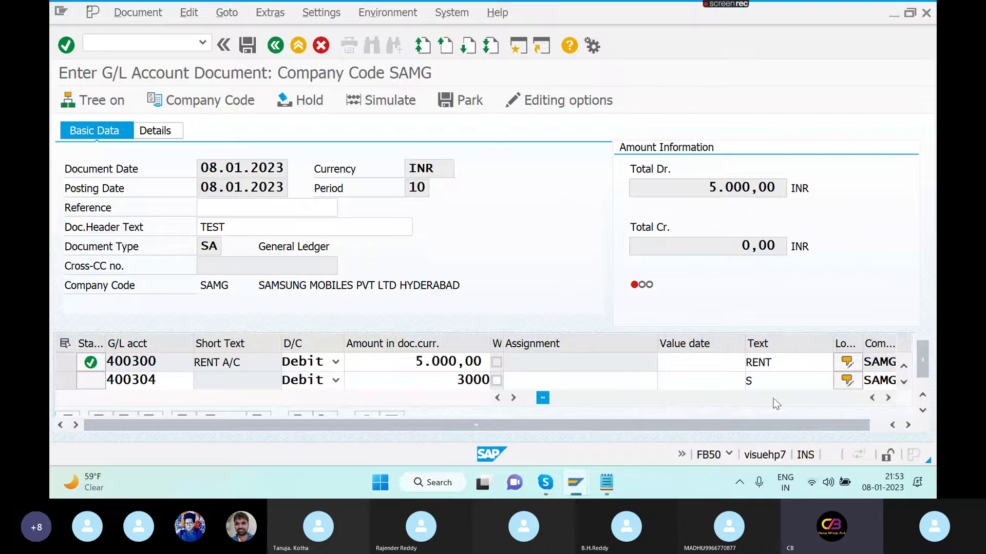
pyautogui.click(768, 386)
pyautogui.press('BackSpace')
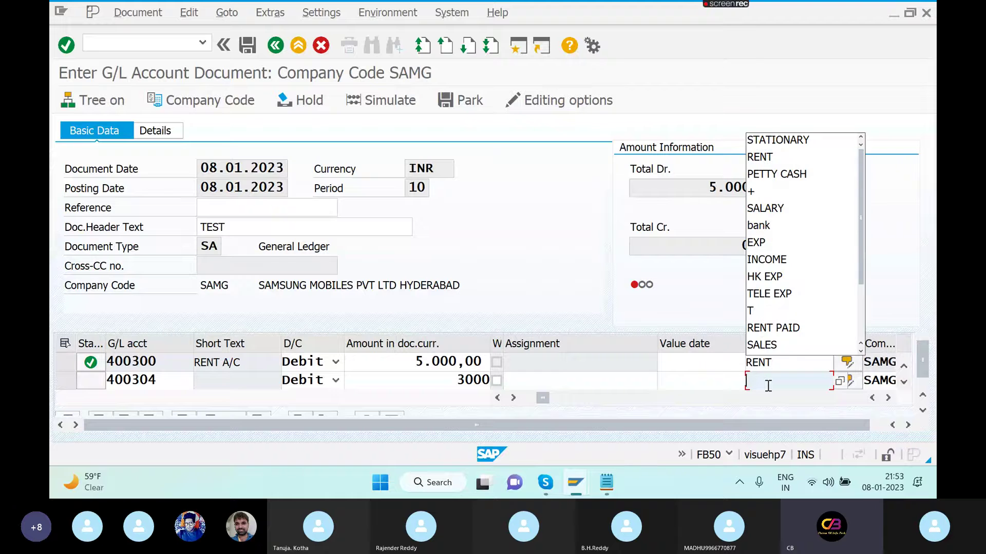
pyautogui.press('Down')
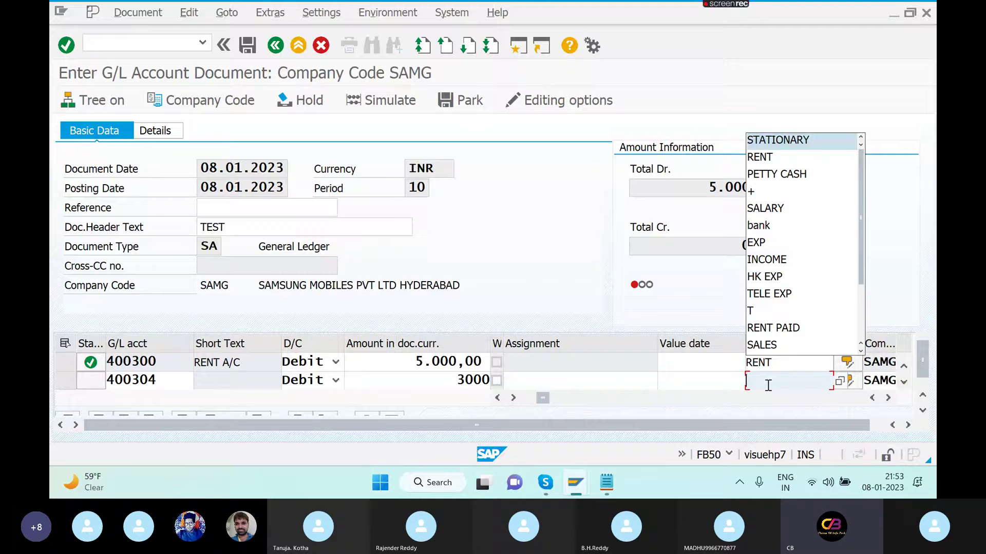
pyautogui.write('S')
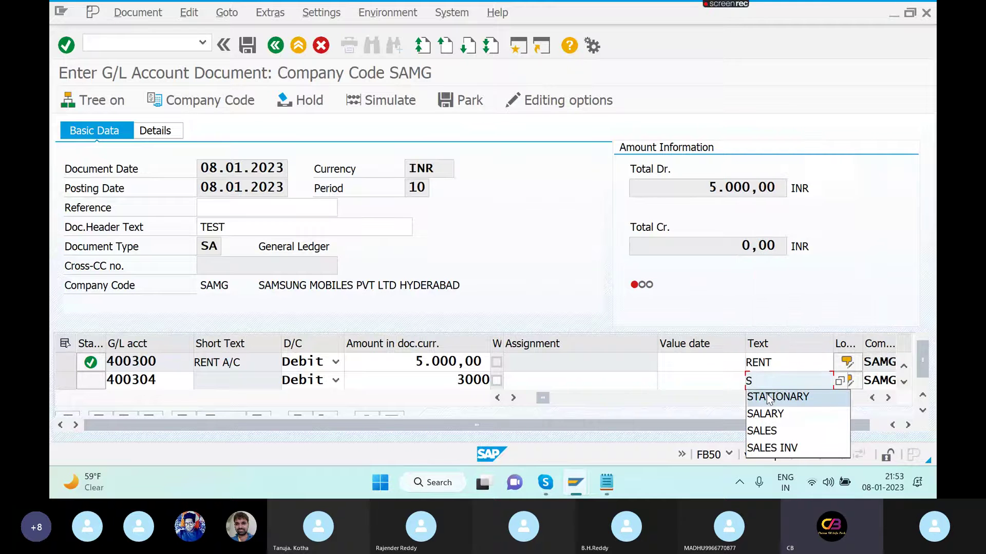
pyautogui.click(768, 397)
pyautogui.press('Tab')
pyautogui.press('Tab')
pyautogui.press('Tab')
pyautogui.press('Tab')
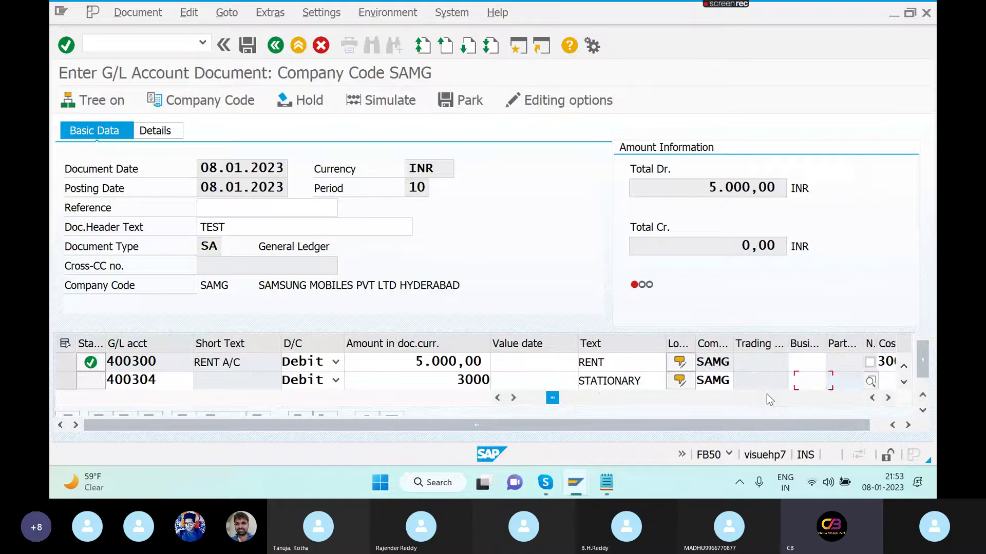
pyautogui.press('Tab')
pyautogui.write('6000')
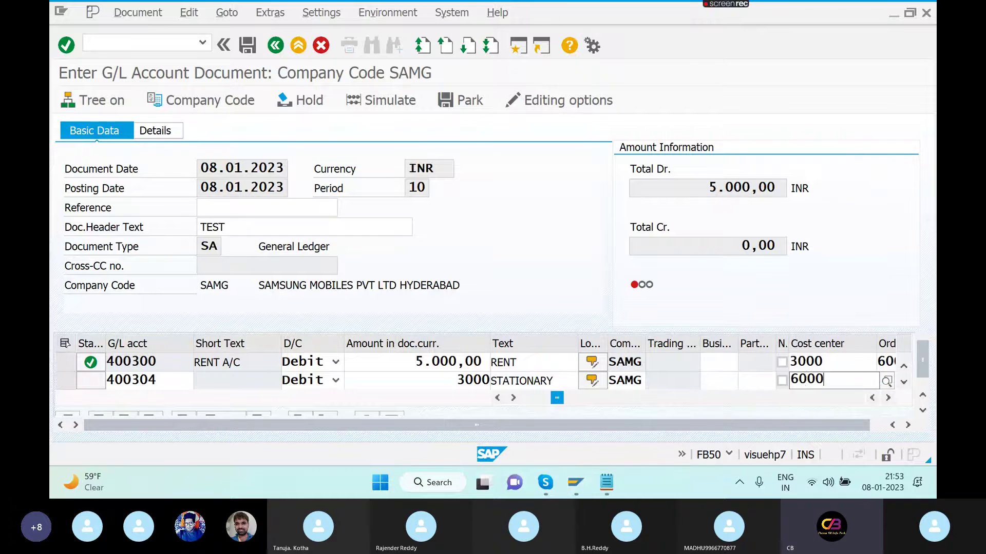
pyautogui.press('Tab')
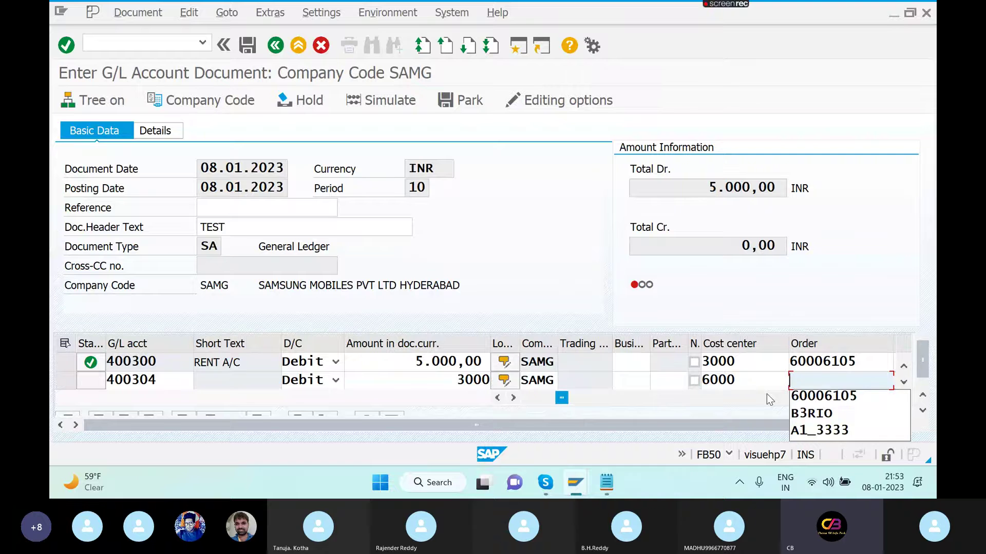
pyautogui.click(852, 397)
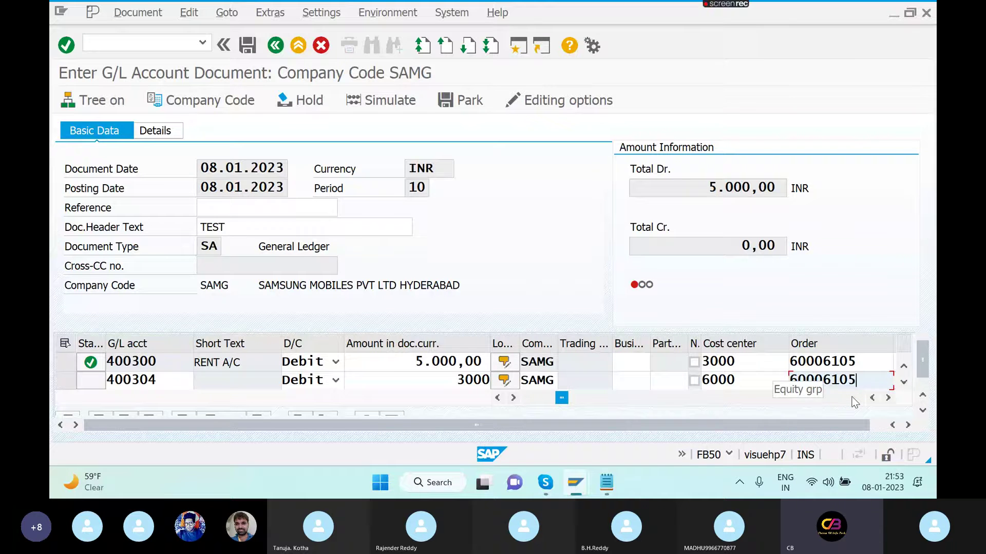
pyautogui.press('Return')
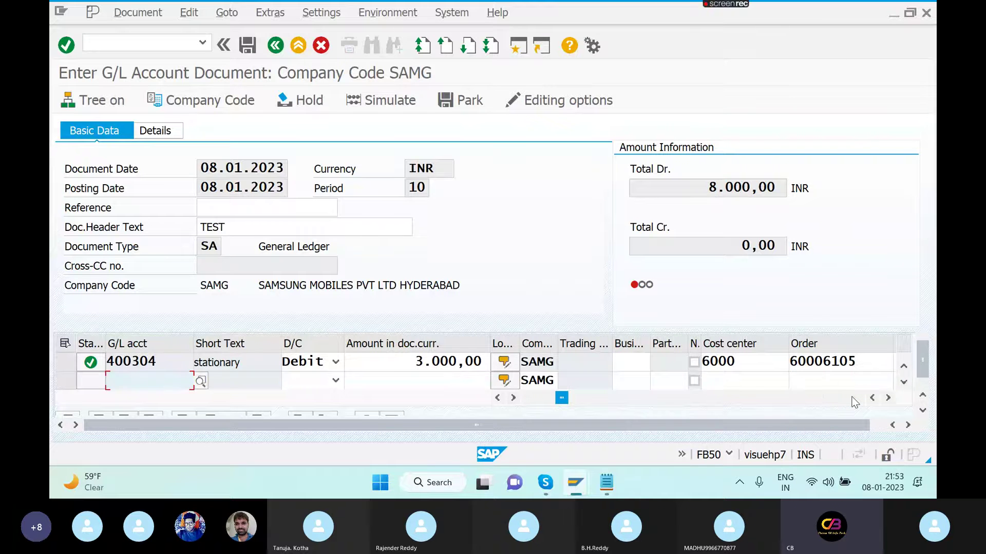
# - Add an 8000 credit line to 200160 PETTY CASH with text CASH
pyautogui.write('2001060')
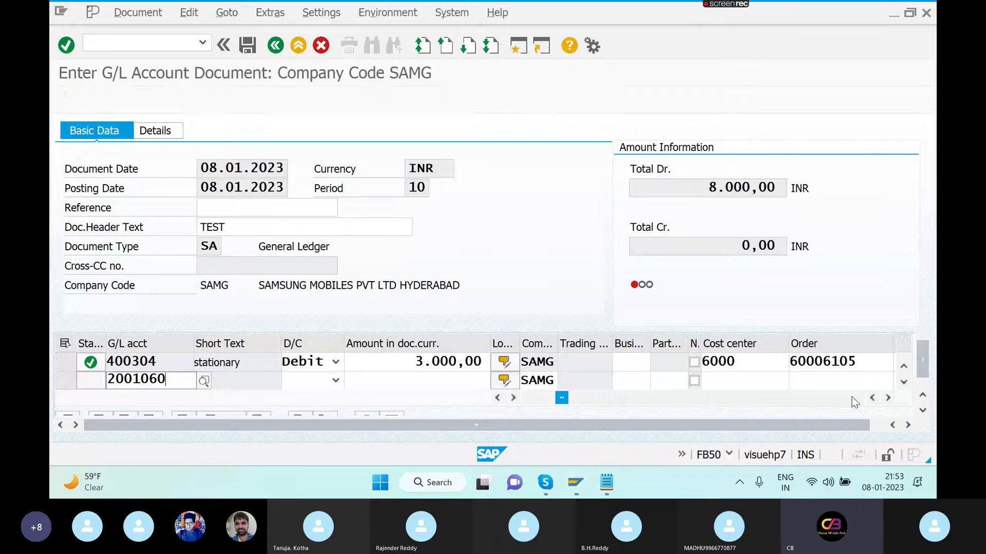
pyautogui.press('BackSpace')
pyautogui.press('BackSpace')
pyautogui.press('BackSpace')
pyautogui.write('60')
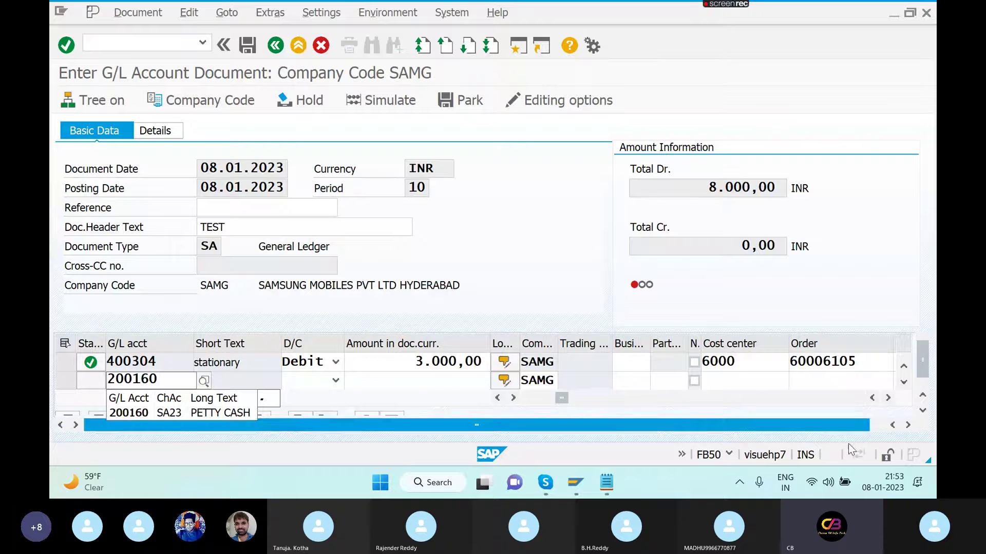
pyautogui.click(232, 413)
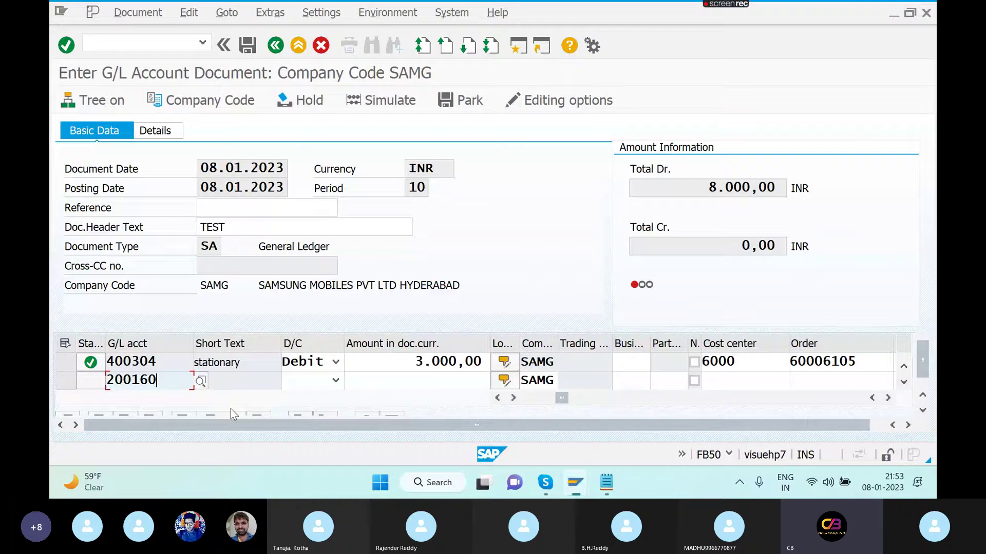
pyautogui.press('Tab')
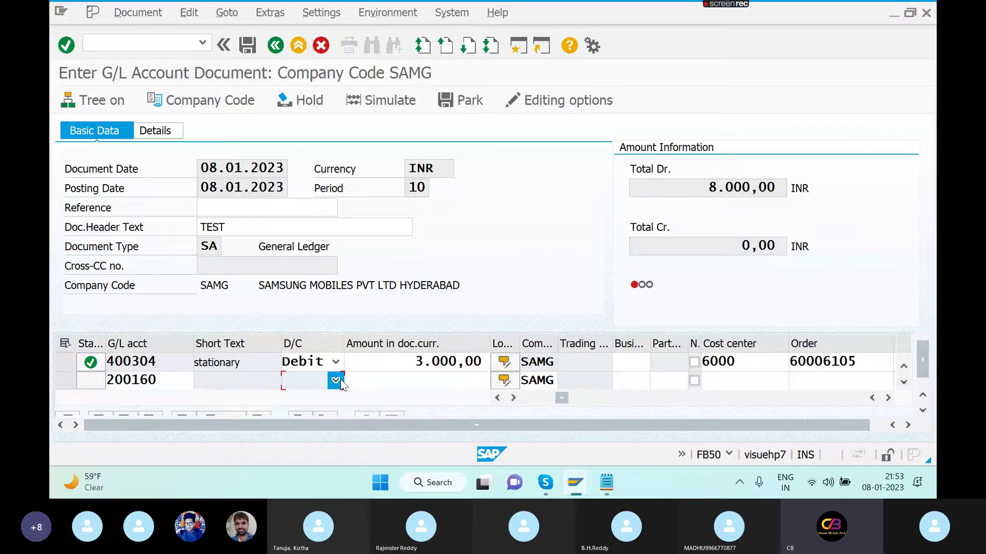
pyautogui.click(336, 380)
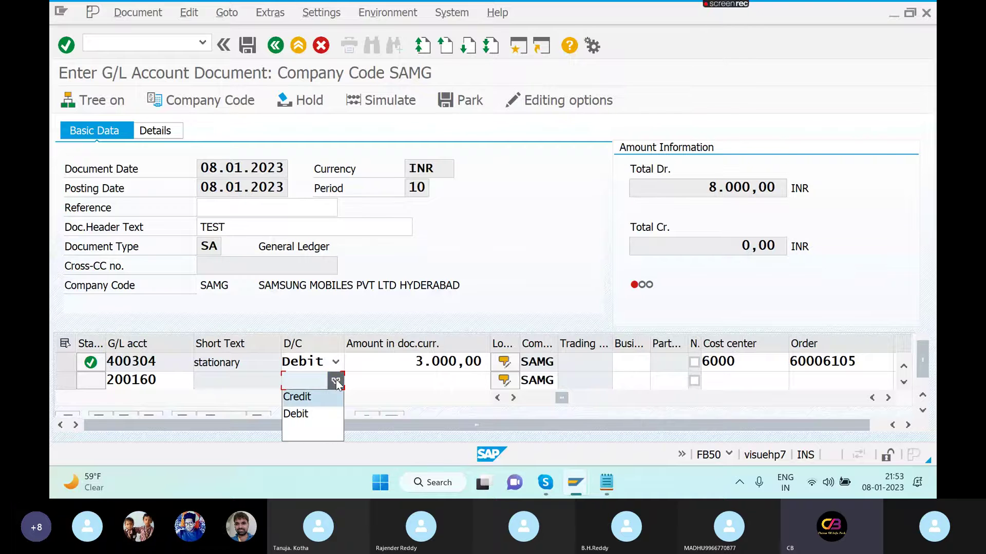
pyautogui.click(310, 404)
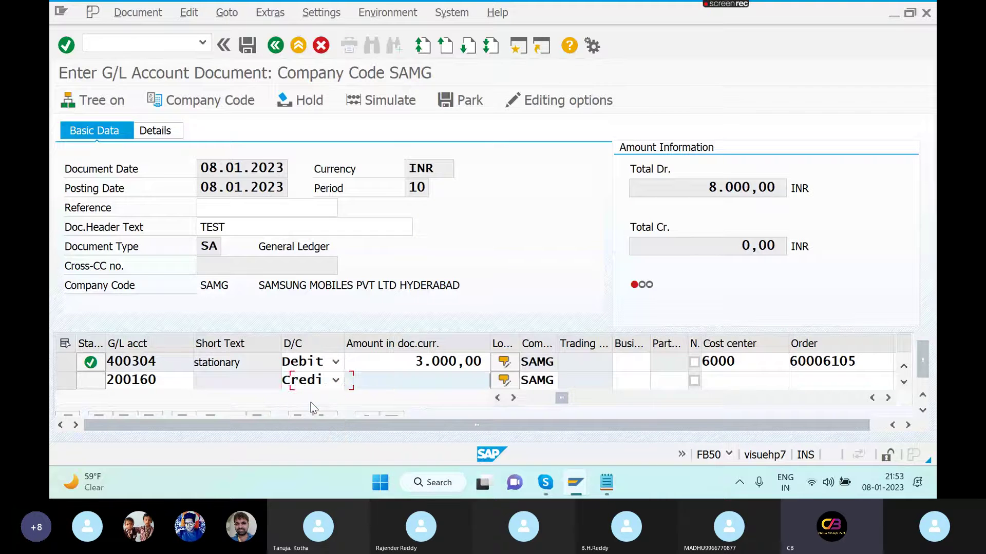
pyautogui.write('8000')
pyautogui.press('Tab')
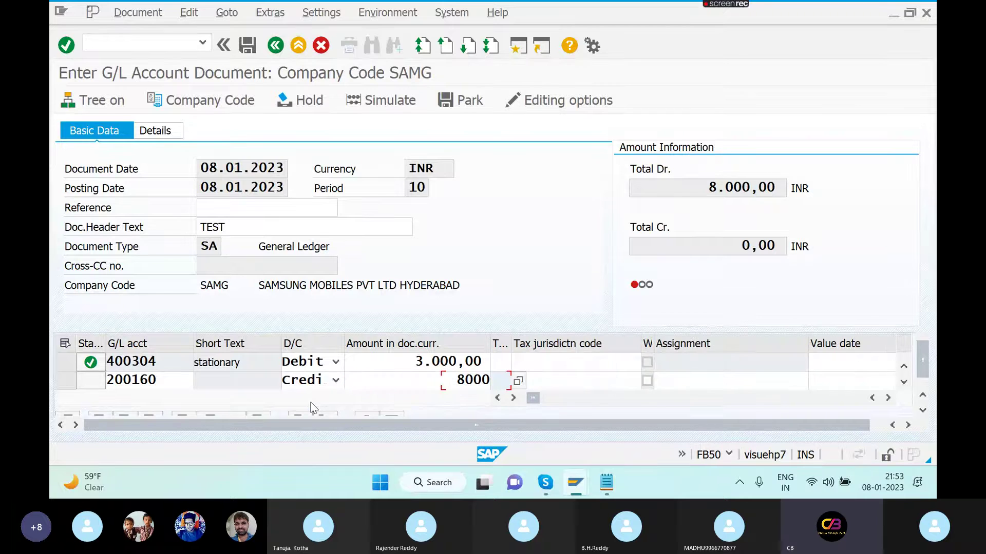
pyautogui.press('Tab')
pyautogui.press('Tab')
pyautogui.press('Tab')
pyautogui.press('Tab')
pyautogui.press('Tab')
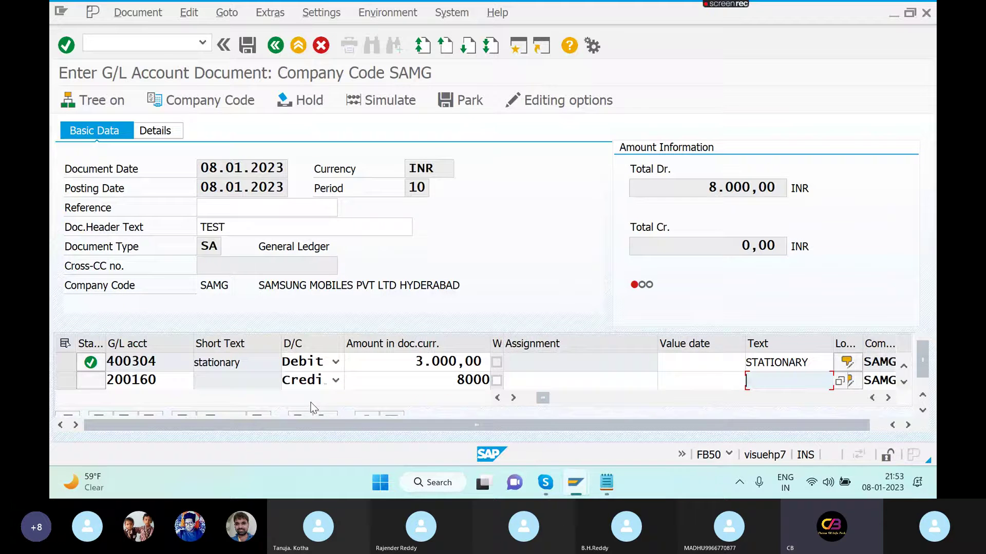
pyautogui.write('CASH')
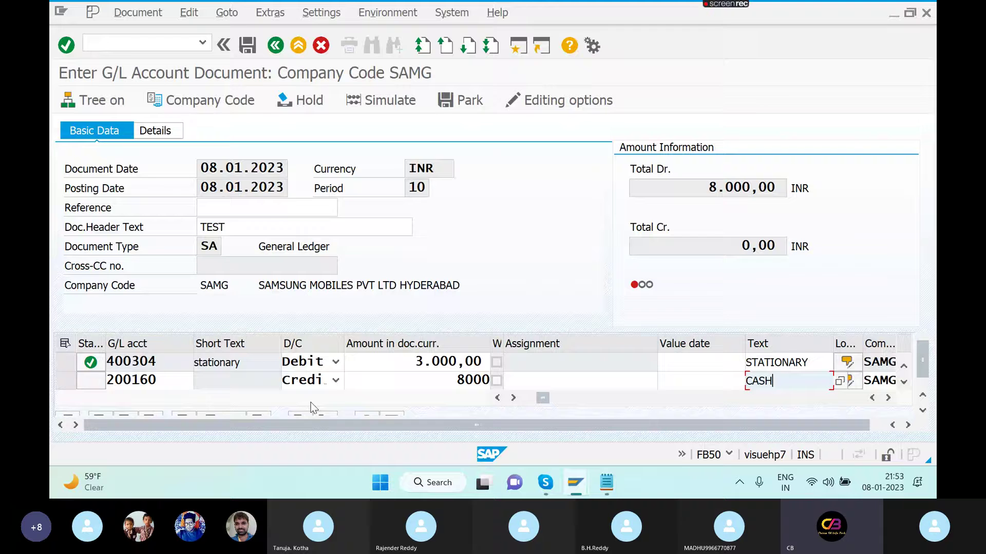
pyautogui.press('Return')
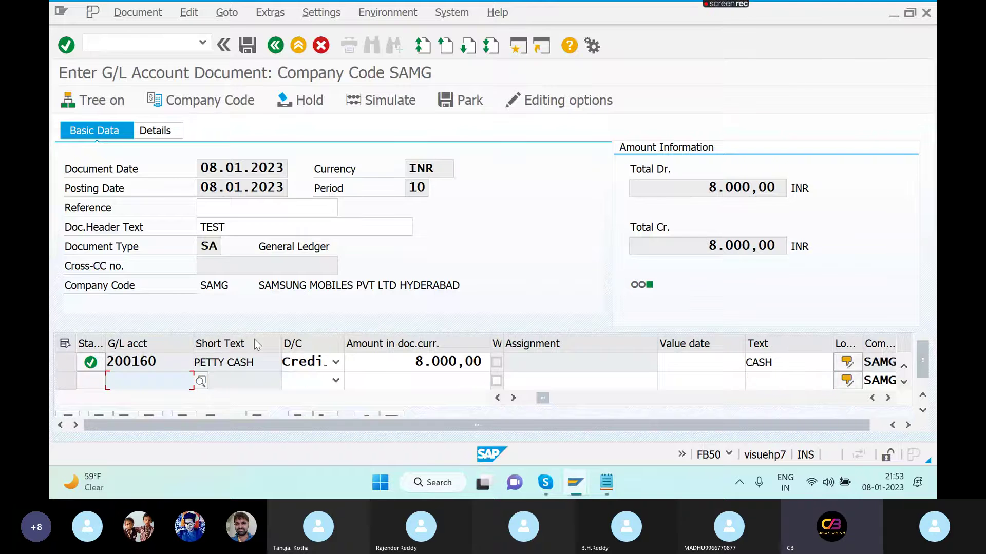
# - Simulate the document to review its line items, then post it as document 49
pyautogui.click(404, 101)
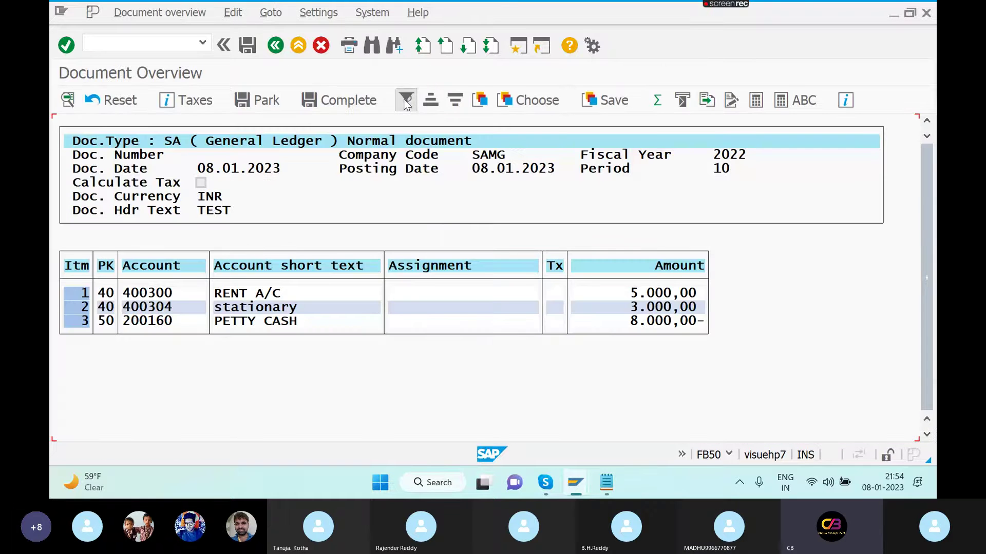
pyautogui.click(249, 48)
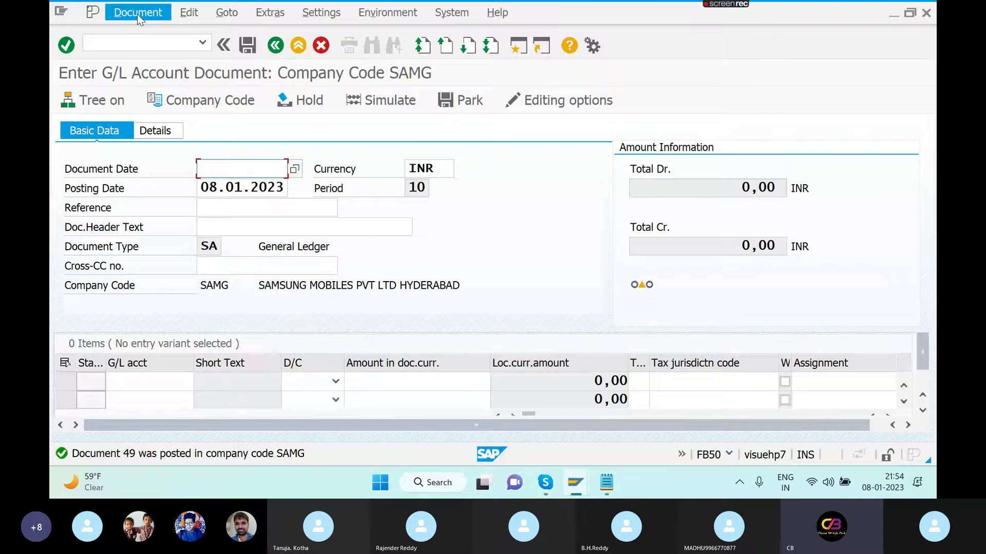
# - Run S_ALR_87012993 for period 10 of 2022 and widen the report showing order 60006105's costs
pyautogui.click(205, 39)
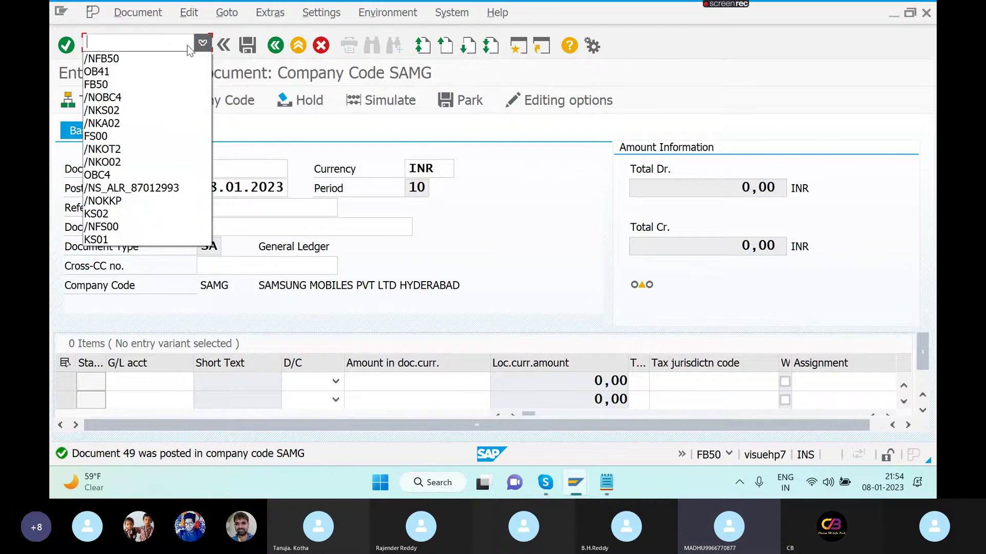
pyautogui.click(139, 188)
pyautogui.press('Return')
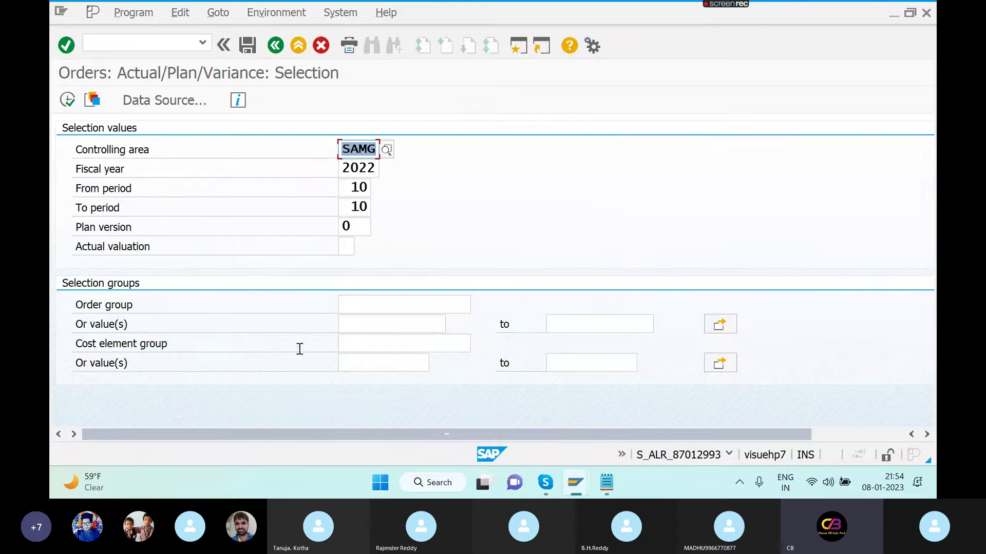
pyautogui.click(67, 100)
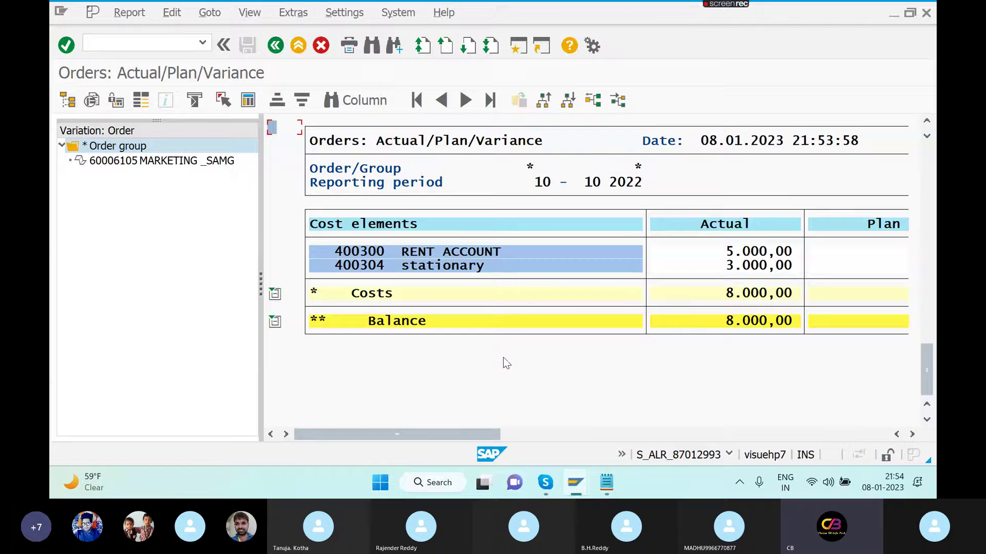
pyautogui.click(867, 15)
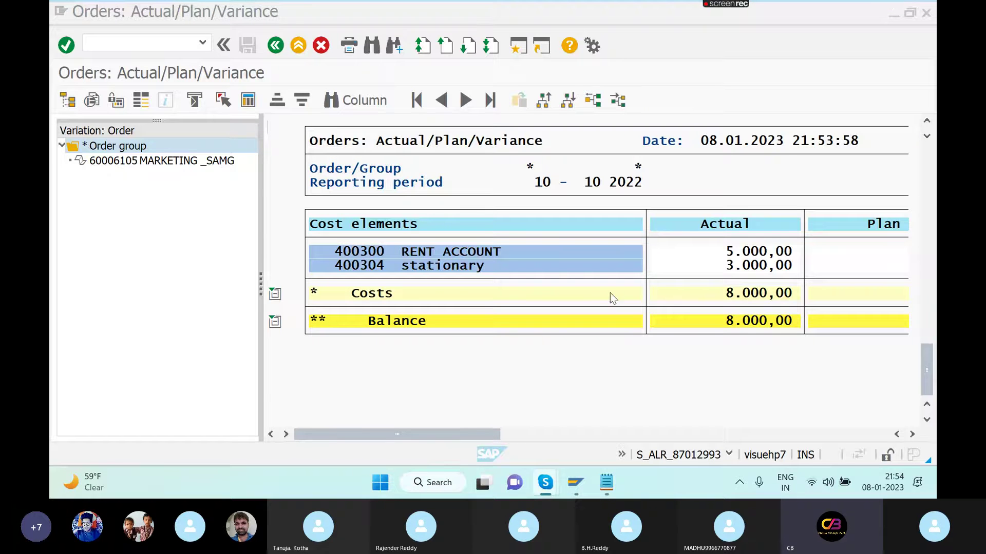
pyautogui.click(259, 248)
pyautogui.moveTo(258, 248); pyautogui.dragTo(140, 224)
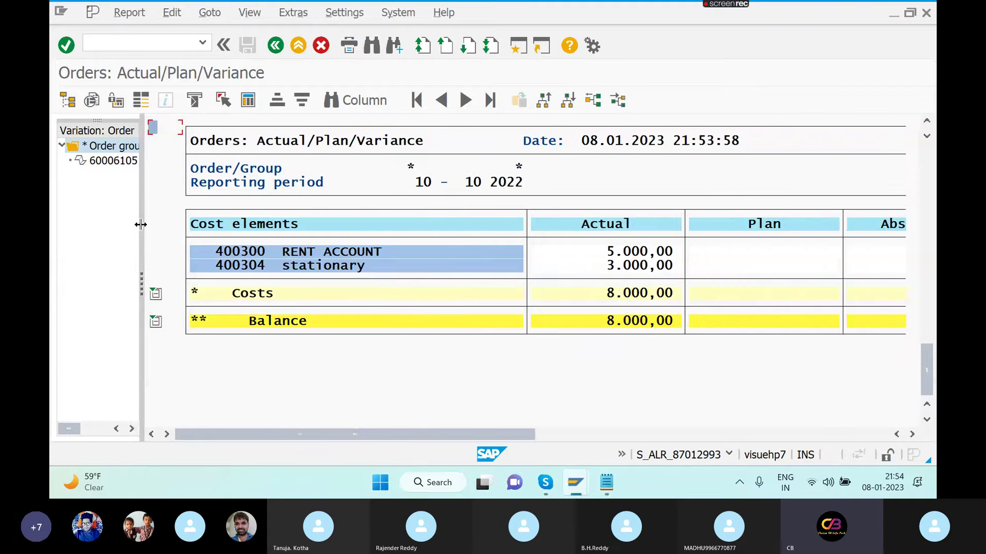
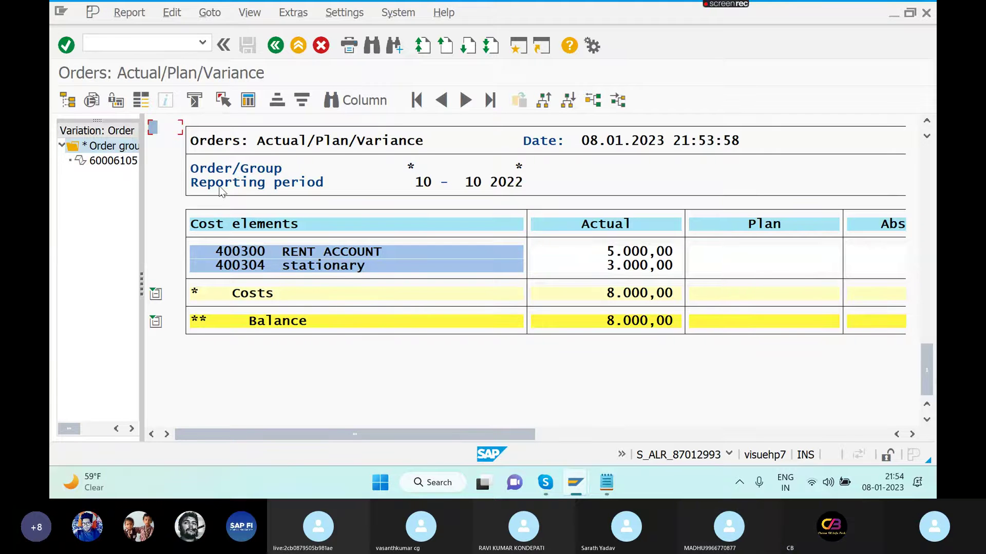
# - Enter /N to leave the variance report and bring up the IO notes in Notepad
pyautogui.click(160, 43)
pyautogui.write('/N')
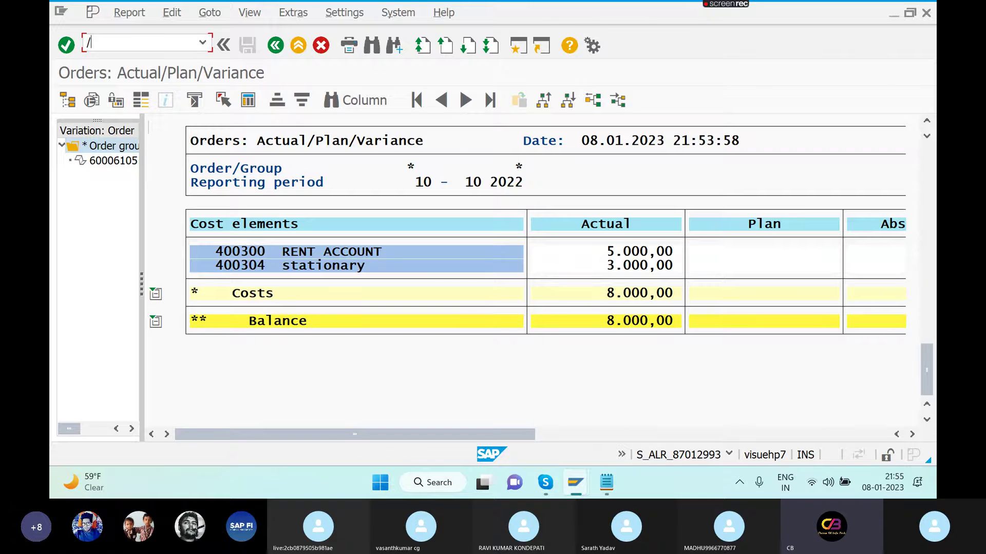
pyautogui.hotkey('alt', 'Tab')
pyautogui.hotkey('alt', 'Tab')
pyautogui.hotkey('alt', 'Tab')
pyautogui.hotkey('alt', 'Tab')
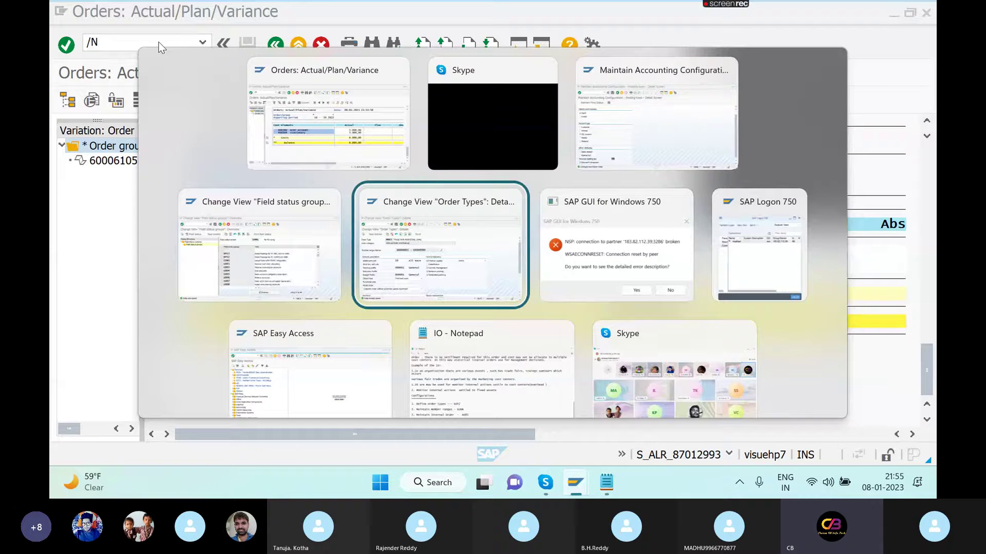
pyautogui.hotkey('alt', 'Tab')
pyautogui.hotkey('alt', 'Tab')
pyautogui.hotkey('alt', 'Tab')
pyautogui.hotkey('alt', 'Tab')
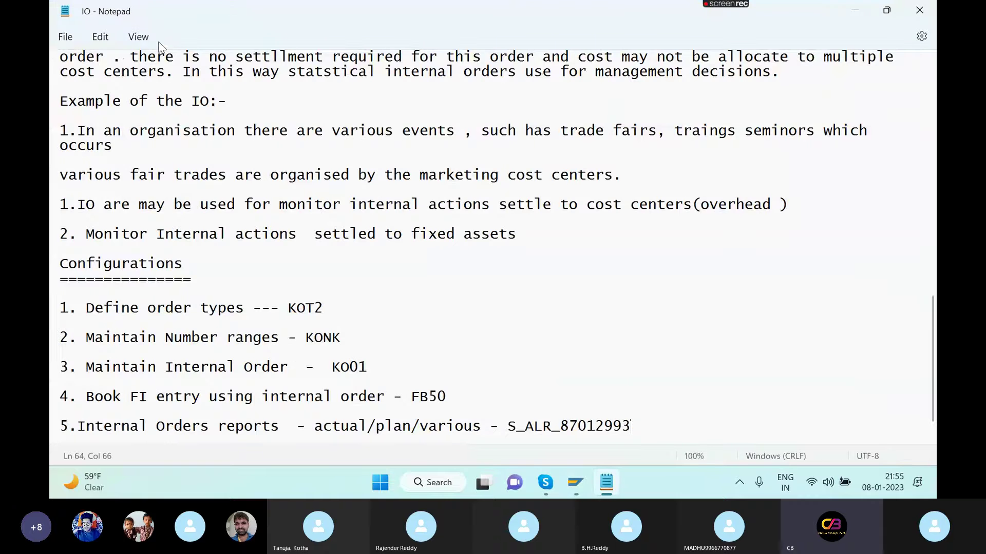
# - Append the line '6.planning order wise - KPF6' to the IO notes and save them
pyautogui.press('Return')
pyautogui.press('Return')
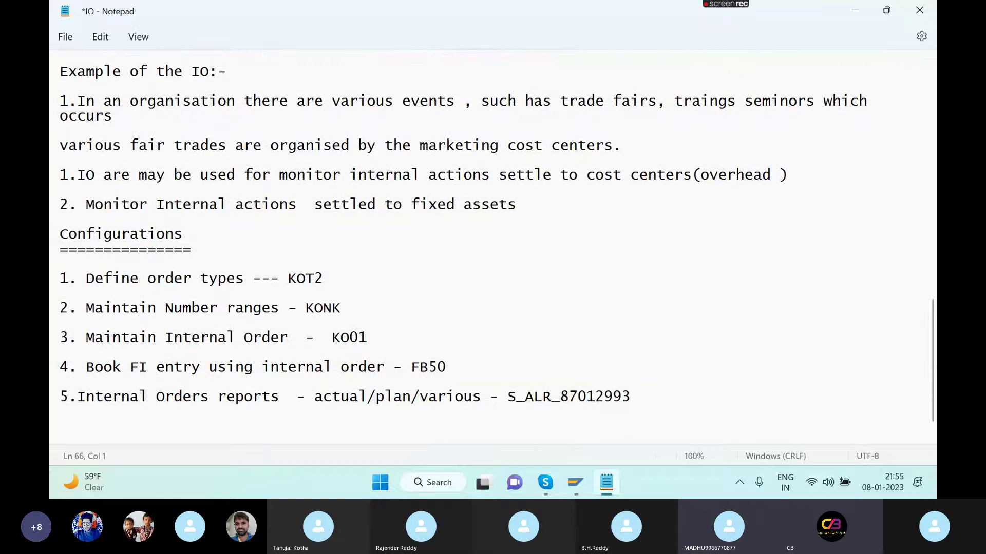
pyautogui.write('P')
pyautogui.press('capslock')
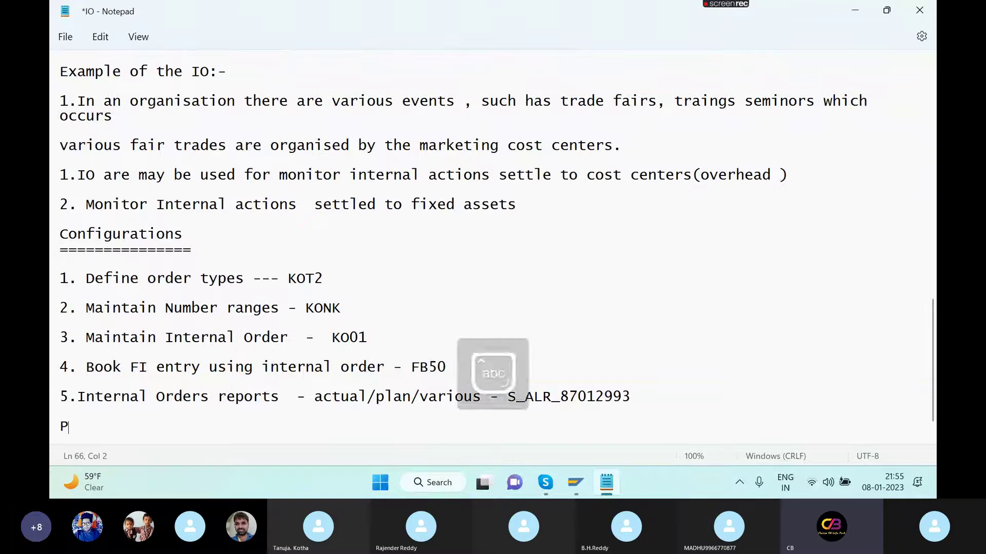
pyautogui.press('BackSpace')
pyautogui.write('6.planni')
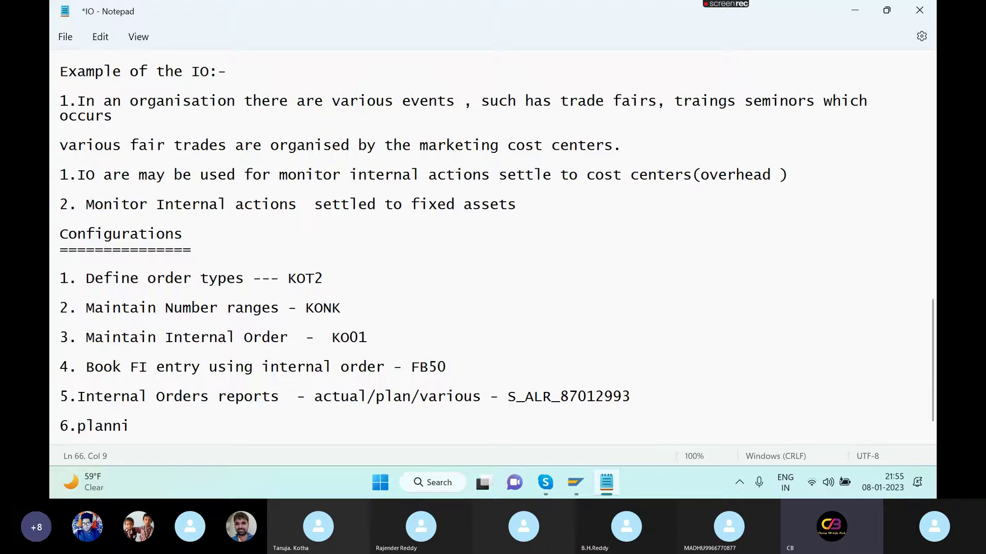
pyautogui.write('ng order w')
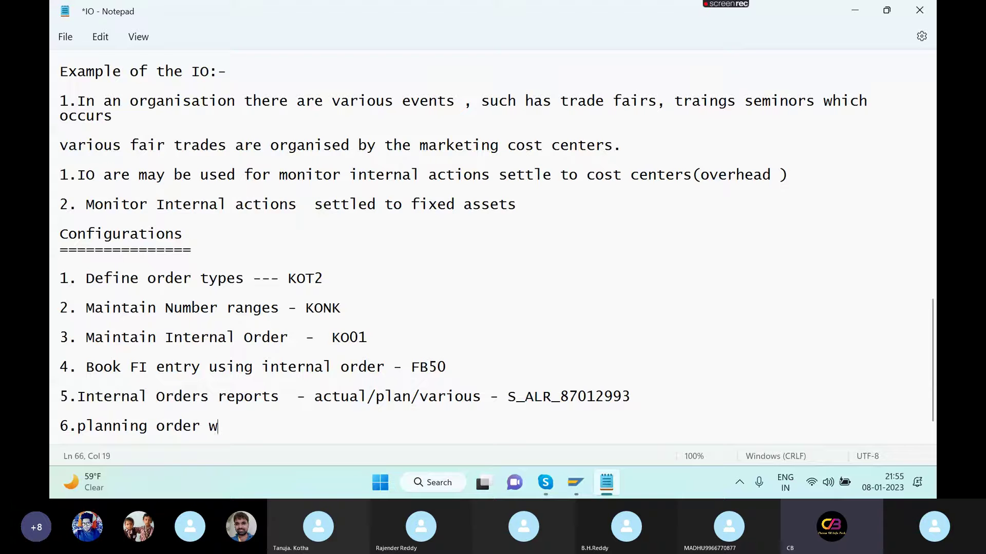
pyautogui.write('ise')
pyautogui.press('capslock')
pyautogui.write('K')
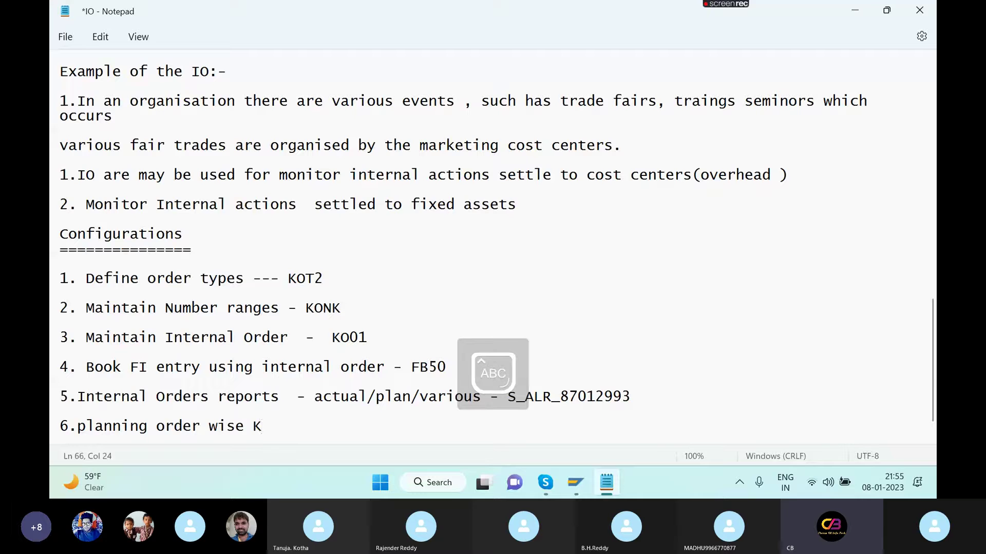
pyautogui.write('P')
pyautogui.press('BackSpace')
pyautogui.press('BackSpace')
pyautogui.write('- ')
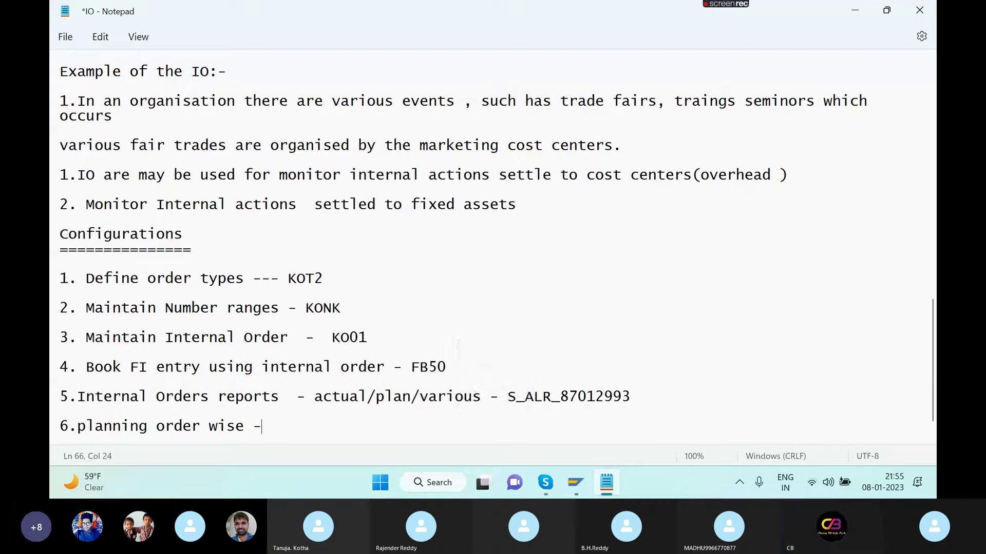
pyautogui.write('KPF6')
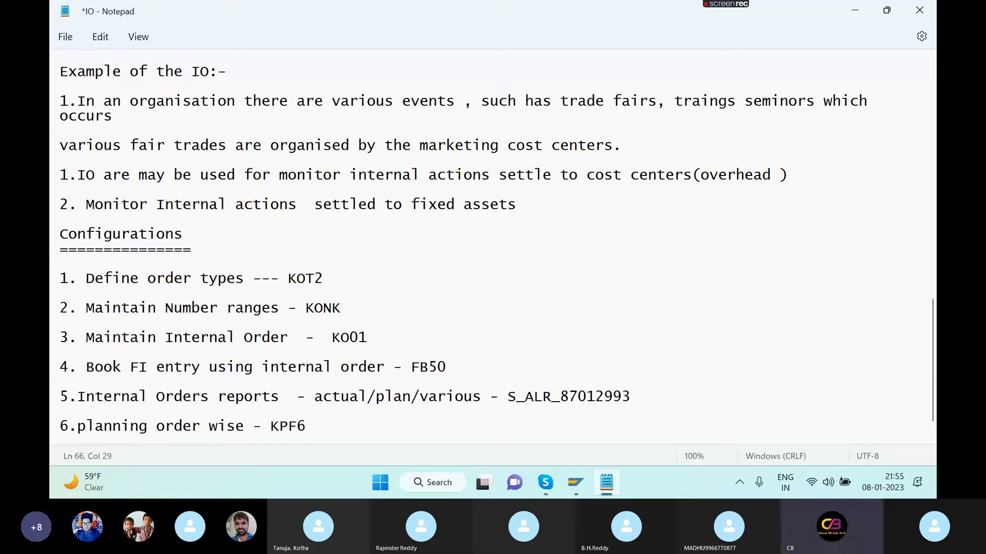
pyautogui.hotkey('ctrl', 's')
pyautogui.hotkey('alt', 'Tab')
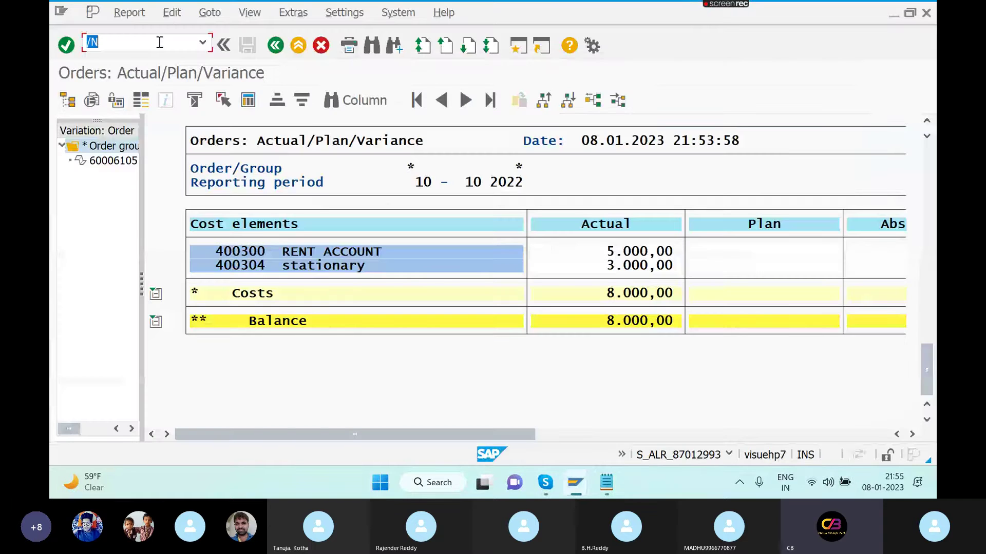
# - Start KPF6 with form-based entry, preview the planning overview for order 60006105, then go back
pyautogui.click(159, 42)
pyautogui.write('KPF6')
pyautogui.press('Return')
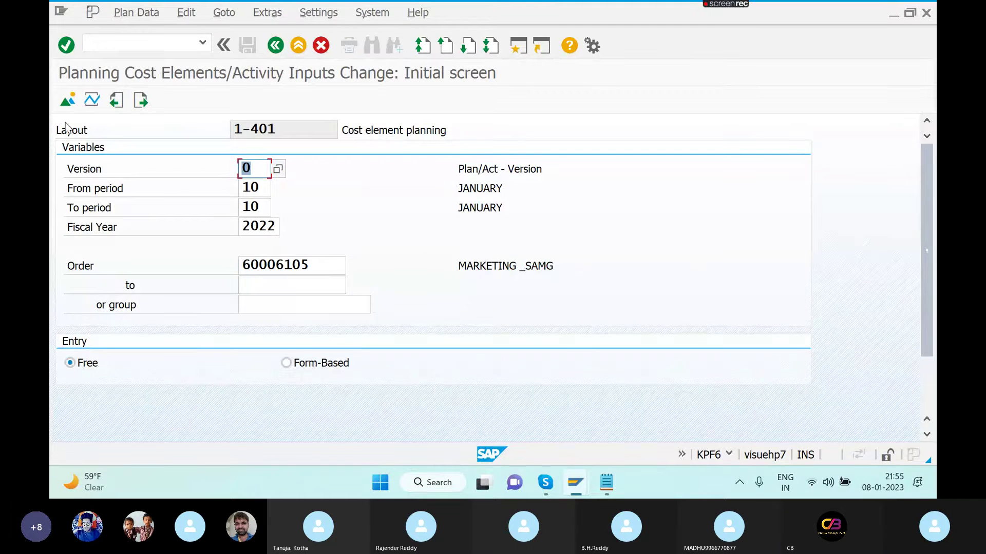
pyautogui.click(286, 363)
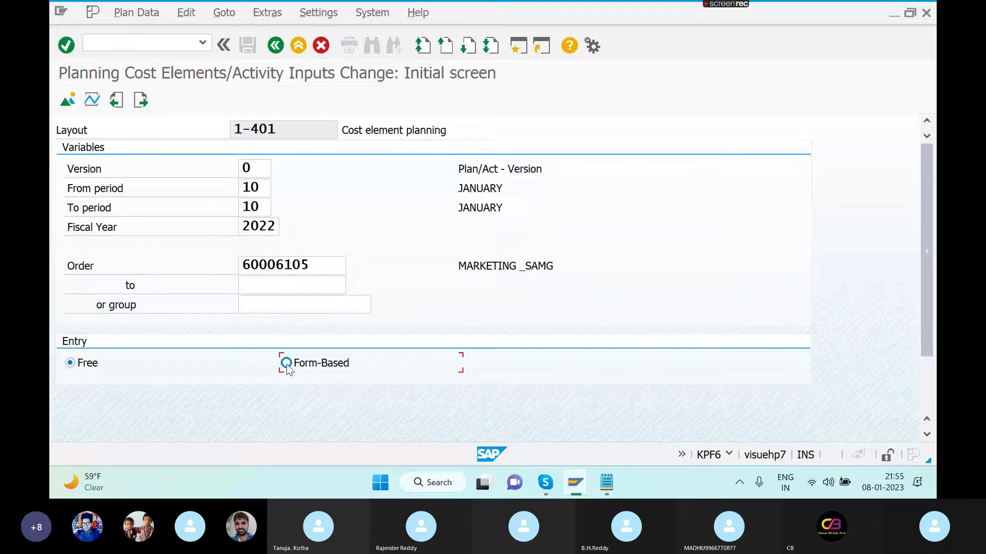
pyautogui.click(68, 100)
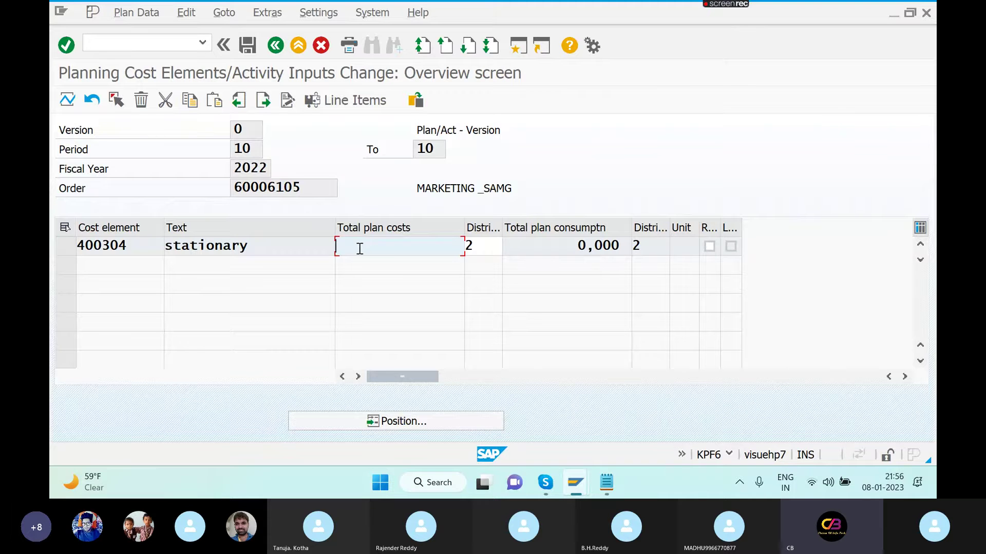
pyautogui.click(276, 46)
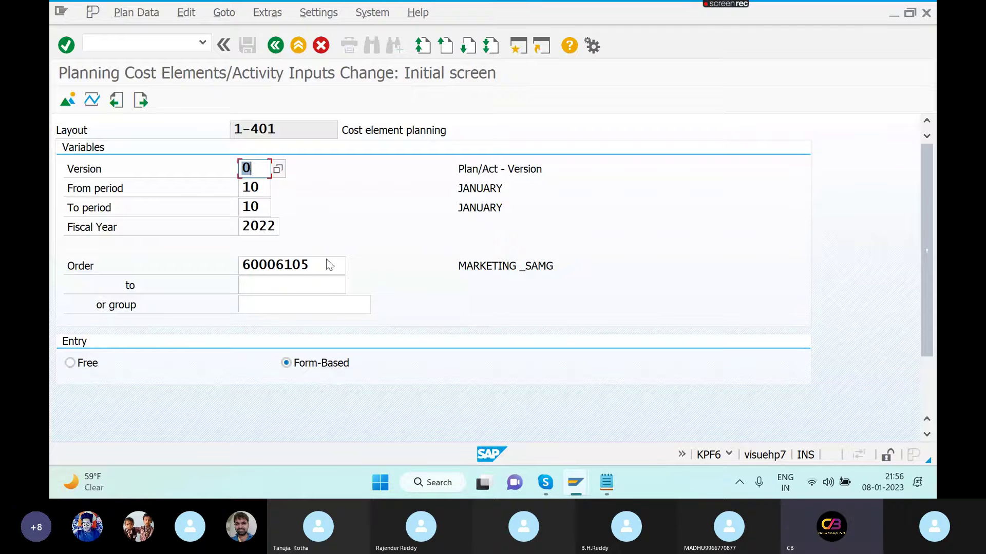
pyautogui.click(929, 404)
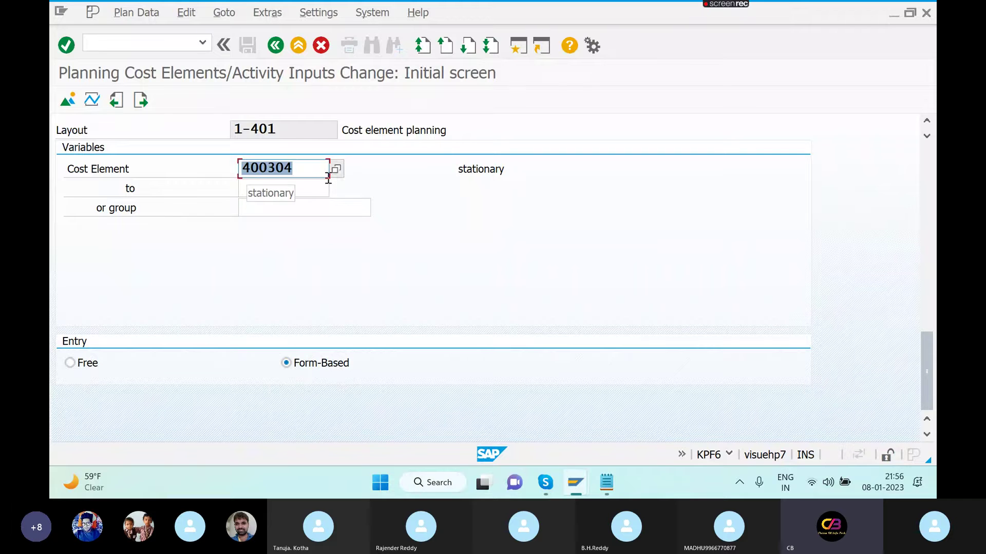
# - Set the cost element range 400300 to 400304 and show the planning overview
pyautogui.click(321, 185)
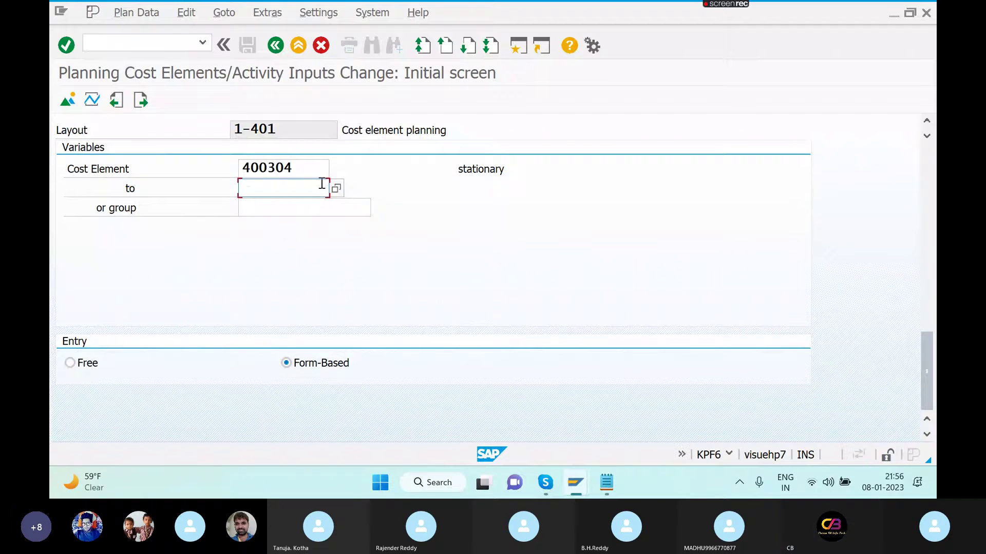
pyautogui.click(299, 163)
pyautogui.press('BackSpace')
pyautogui.write('0')
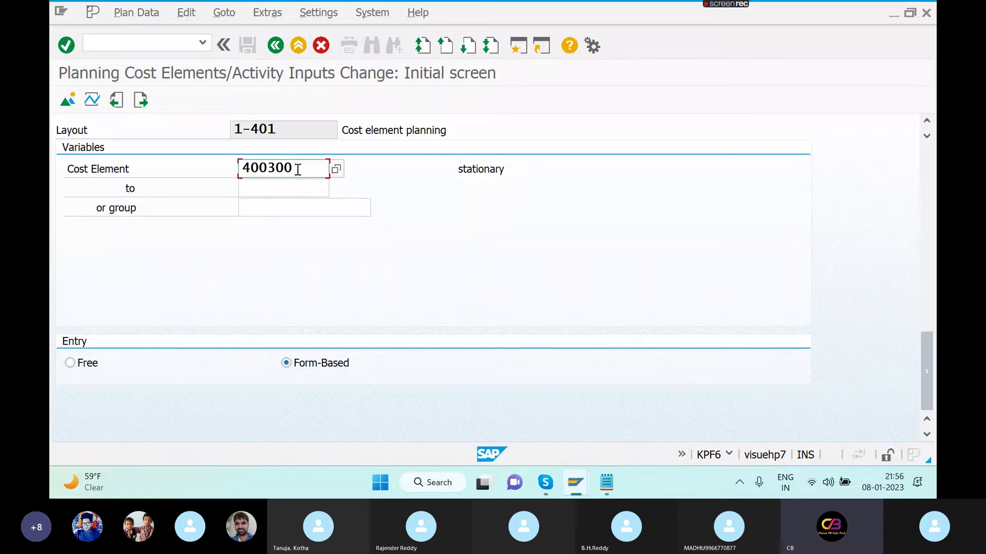
pyautogui.click(296, 190)
pyautogui.write('400300')
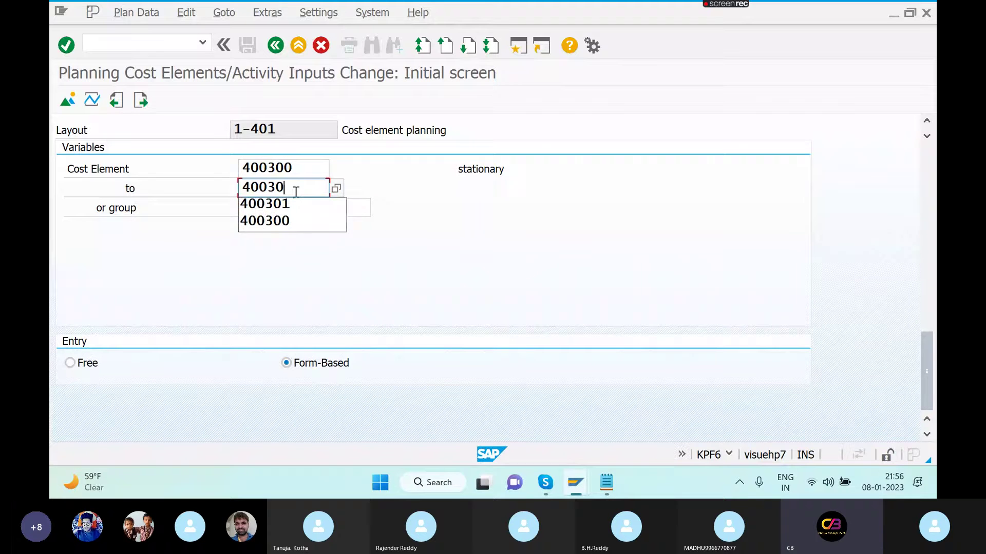
pyautogui.press('BackSpace')
pyautogui.write('4')
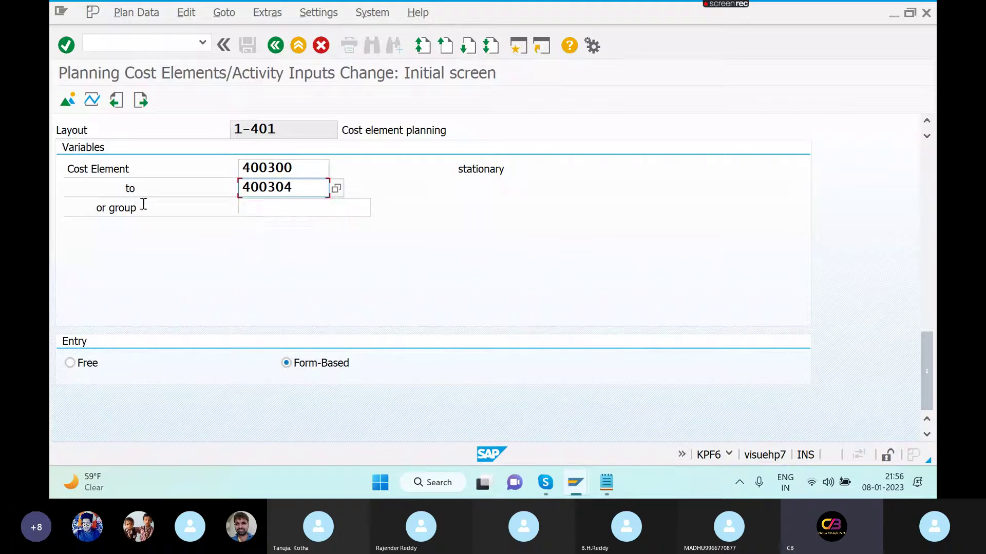
pyautogui.click(68, 101)
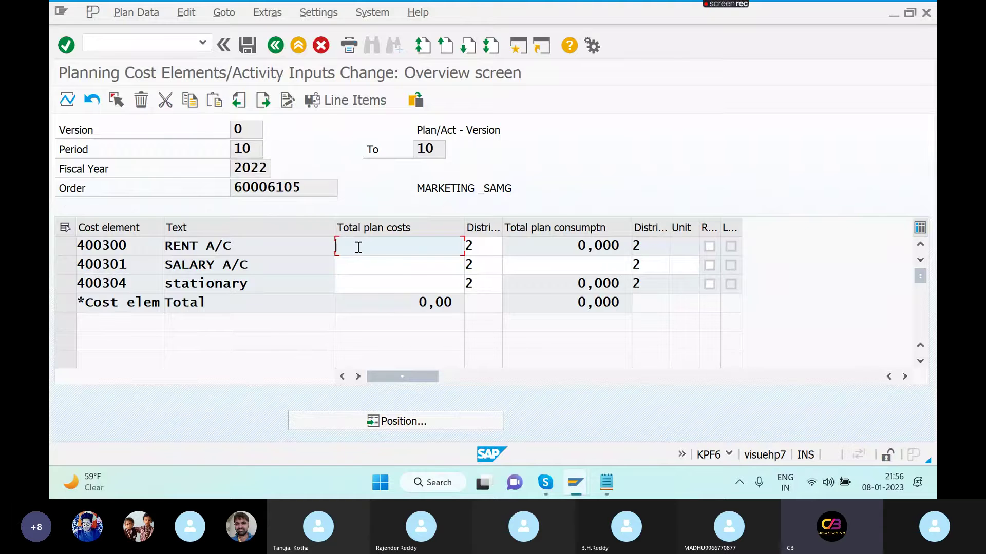
# - Enter plan costs of 10000 for the rent and stationary cost elements
pyautogui.write('500')
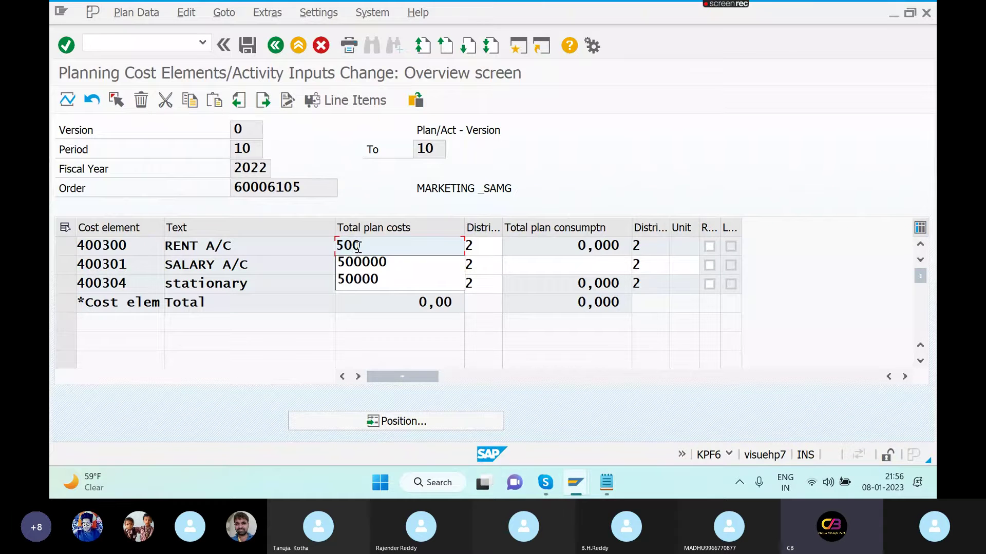
pyautogui.press('BackSpace')
pyautogui.press('BackSpace')
pyautogui.press('BackSpace')
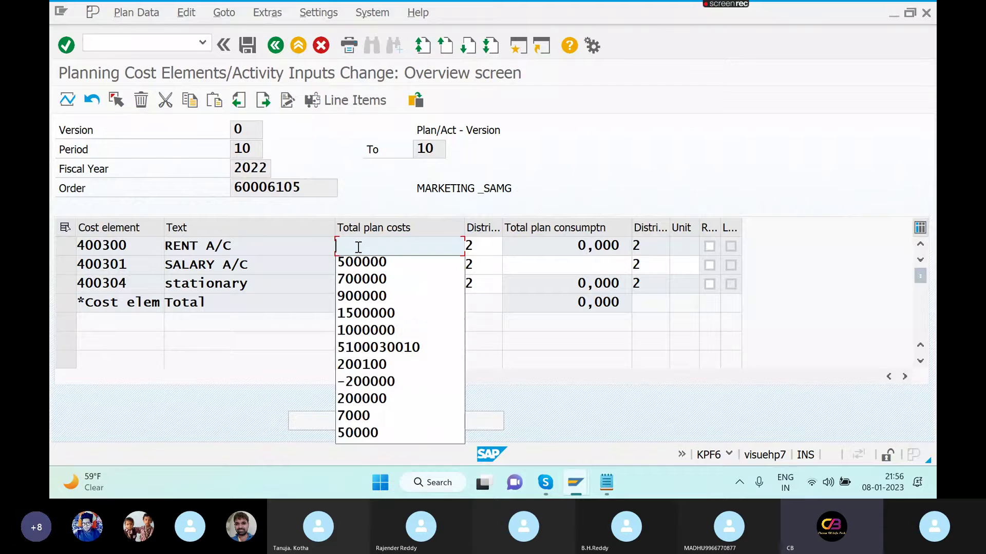
pyautogui.write('10000')
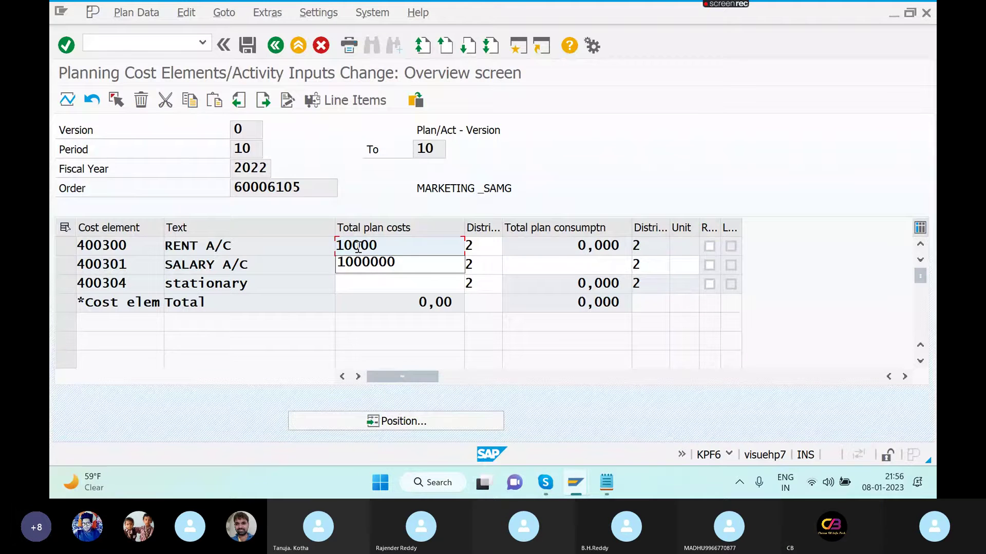
pyautogui.click(383, 282)
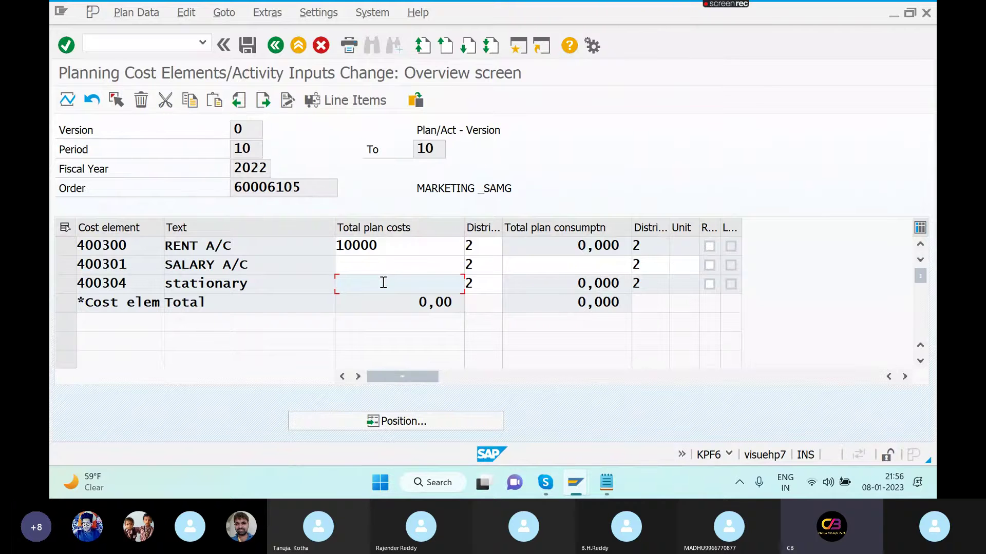
pyautogui.write('10000')
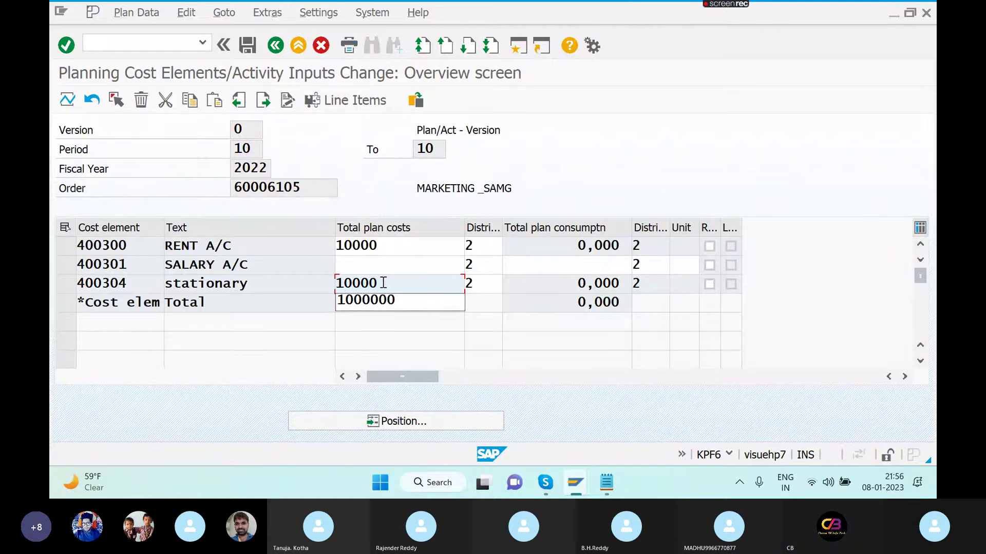
pyautogui.press('Return')
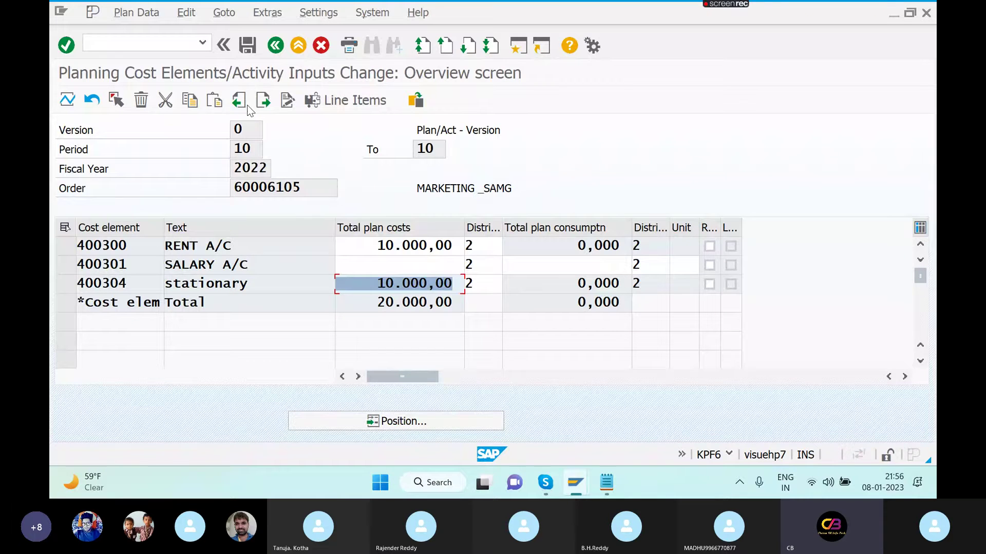
# - Enter 10000 for SALARY A/C, then clear that value and save the plan
pyautogui.click(364, 261)
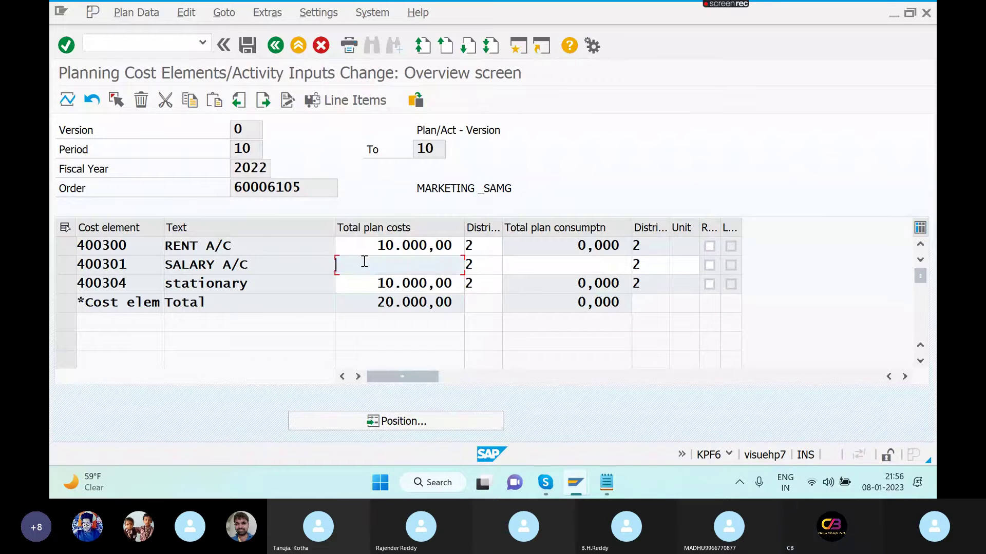
pyautogui.write('10000')
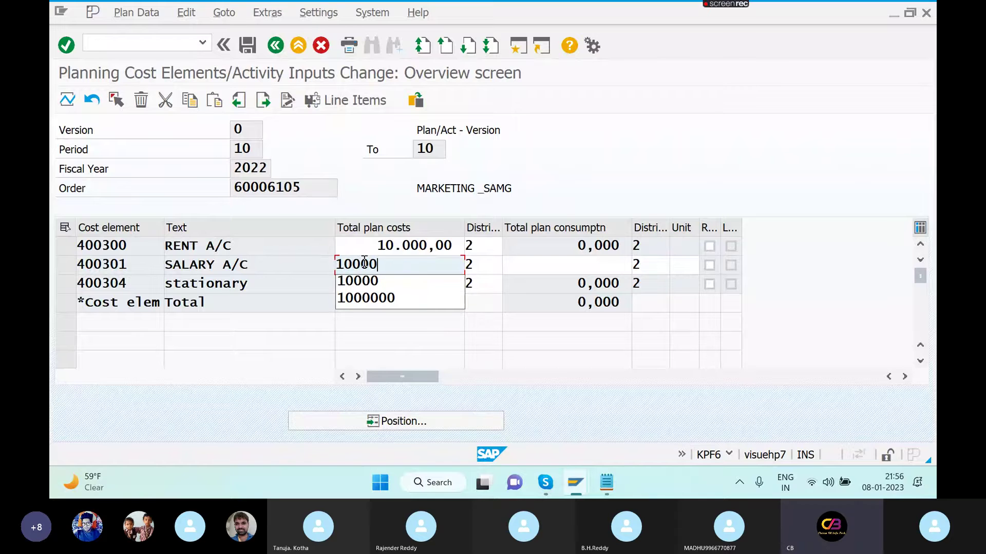
pyautogui.press('Return')
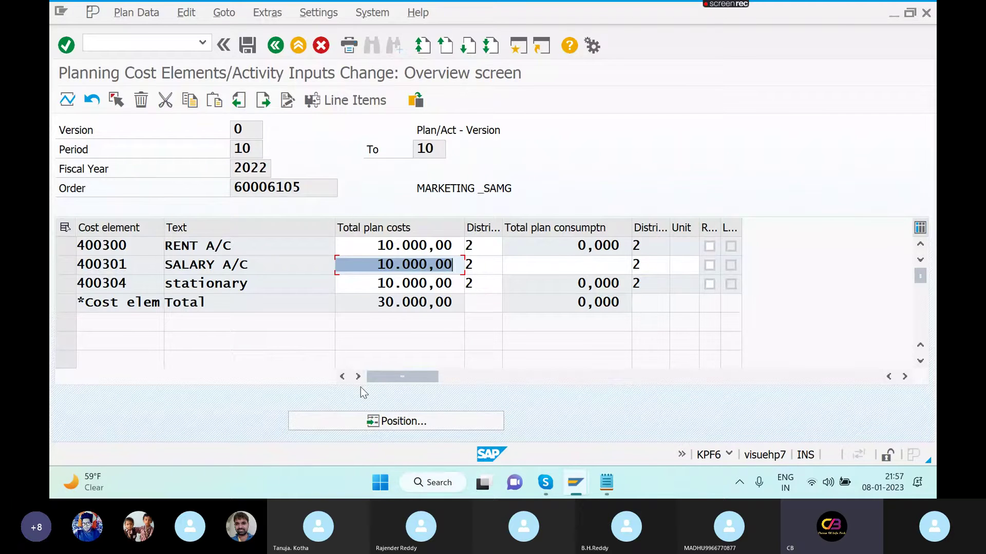
pyautogui.press('BackSpace')
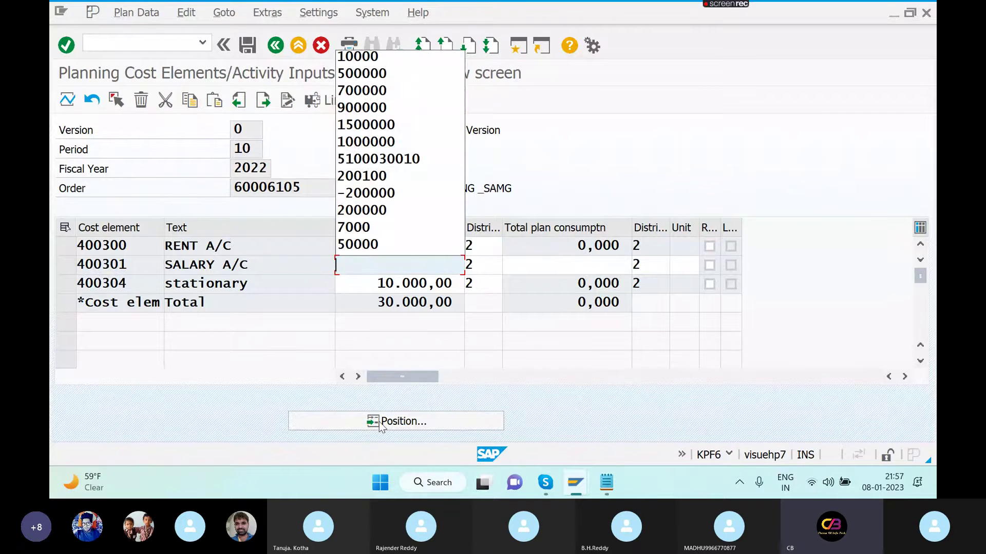
pyautogui.press('Escape')
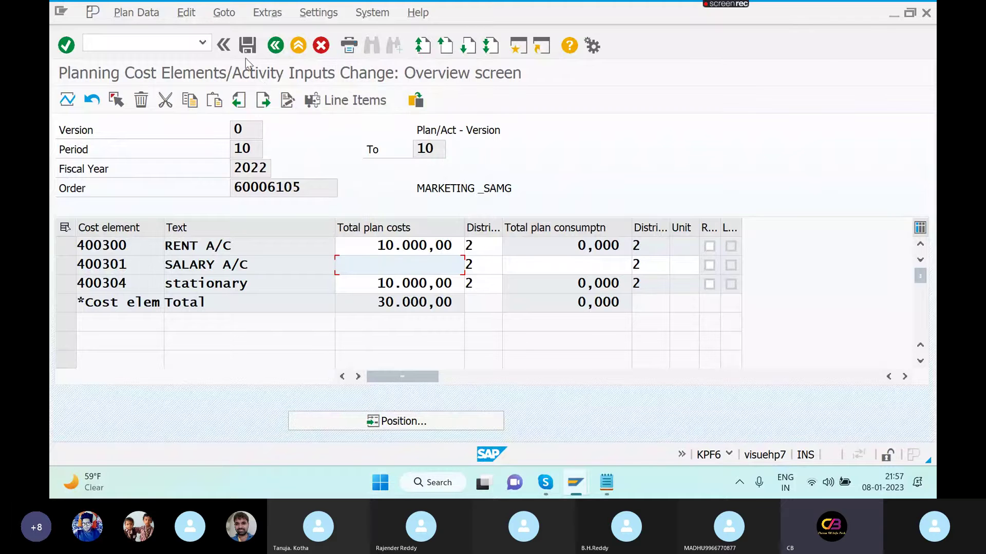
pyautogui.click(247, 47)
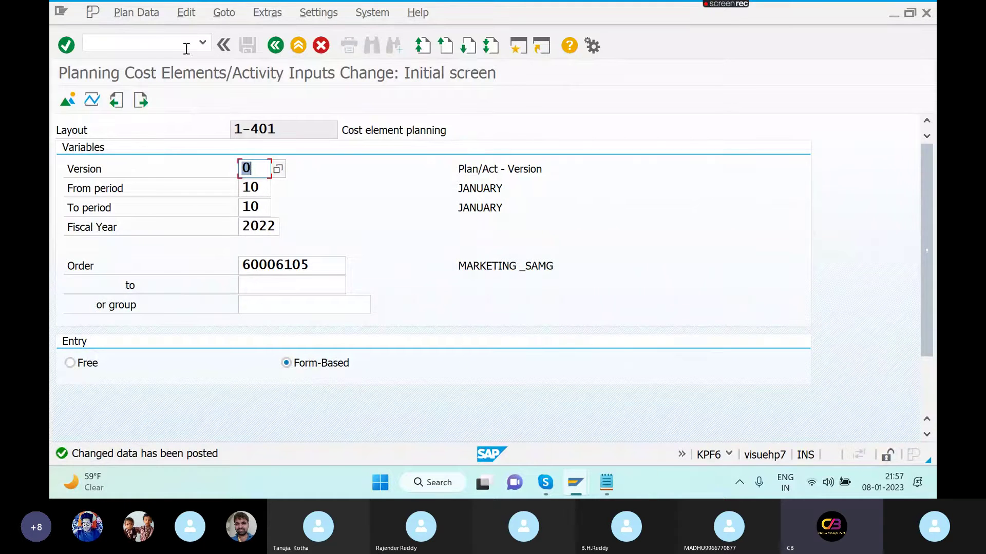
# - Run S_ALR_87012993 from history and widen it to show 20.000,00 plan versus 8.000,00 actual
pyautogui.click(202, 42)
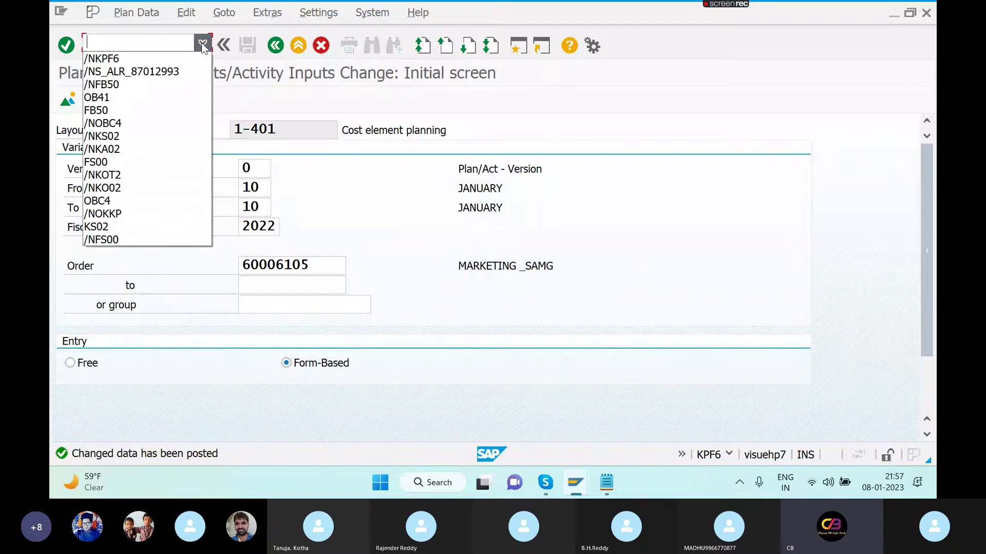
pyautogui.click(172, 73)
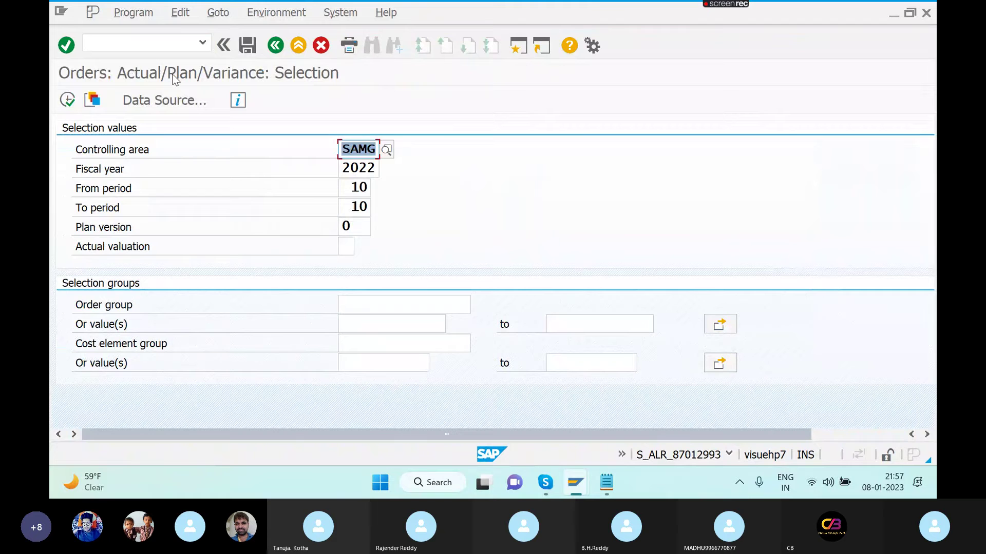
pyautogui.click(68, 99)
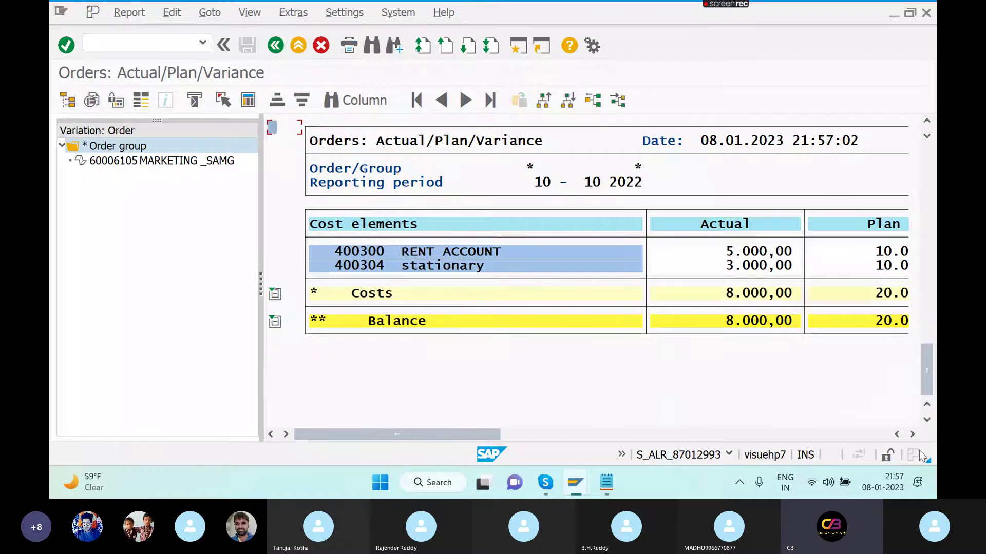
pyautogui.moveTo(912, 435); pyautogui.dragTo(912, 435)
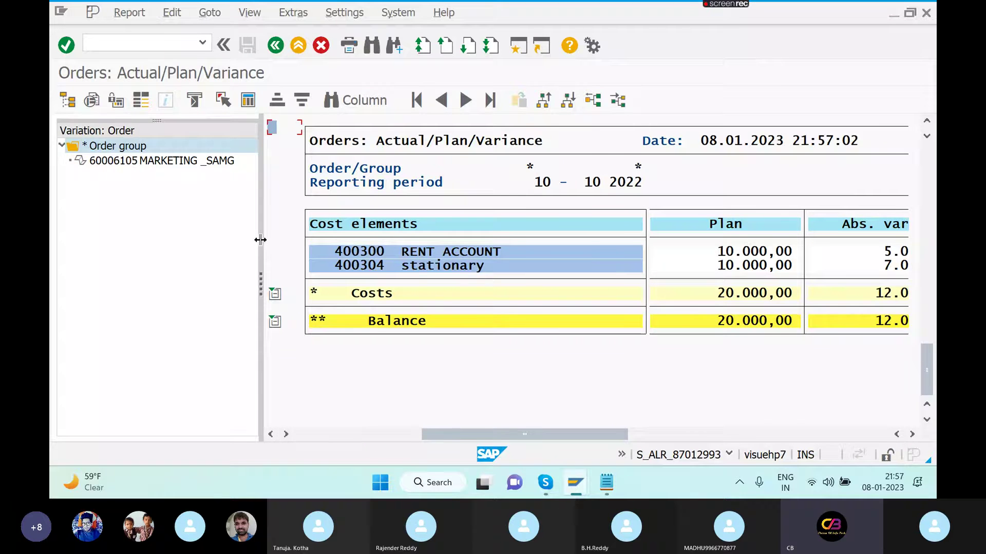
pyautogui.moveTo(260, 238); pyautogui.dragTo(92, 237)
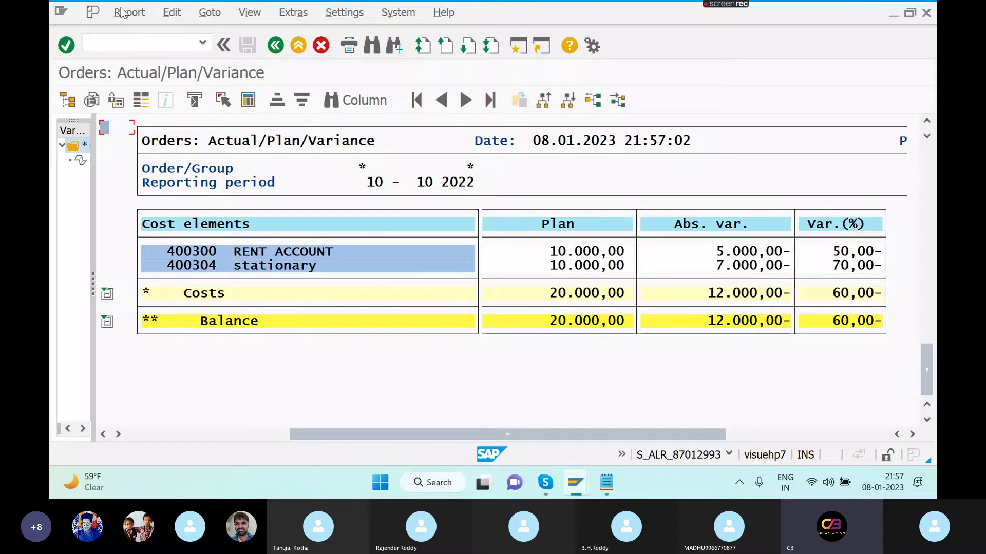
# - Test-settle order 60006105 in KO88 and read the error that allocation structure A1 lacks sources
pyautogui.click(149, 40)
pyautogui.write('/')
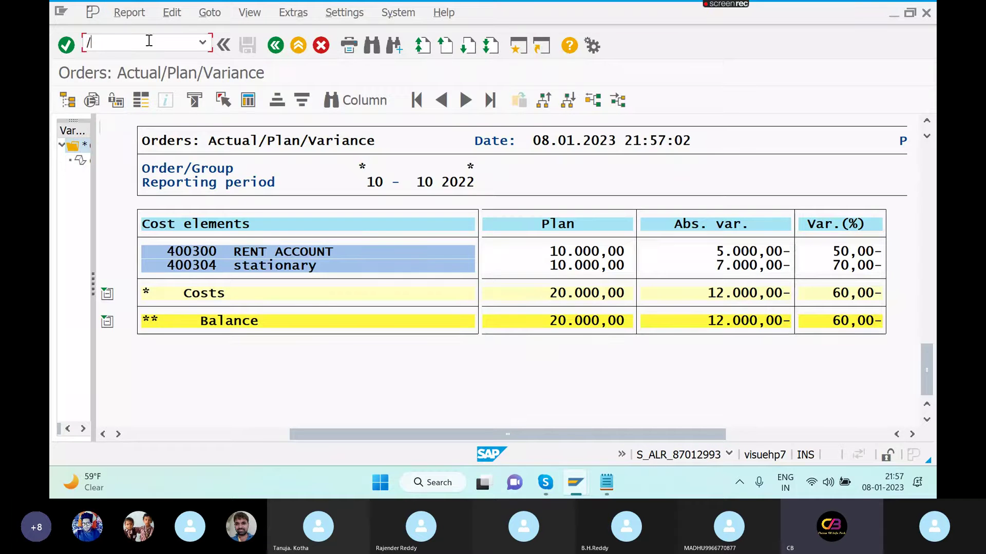
pyautogui.write('NKO88')
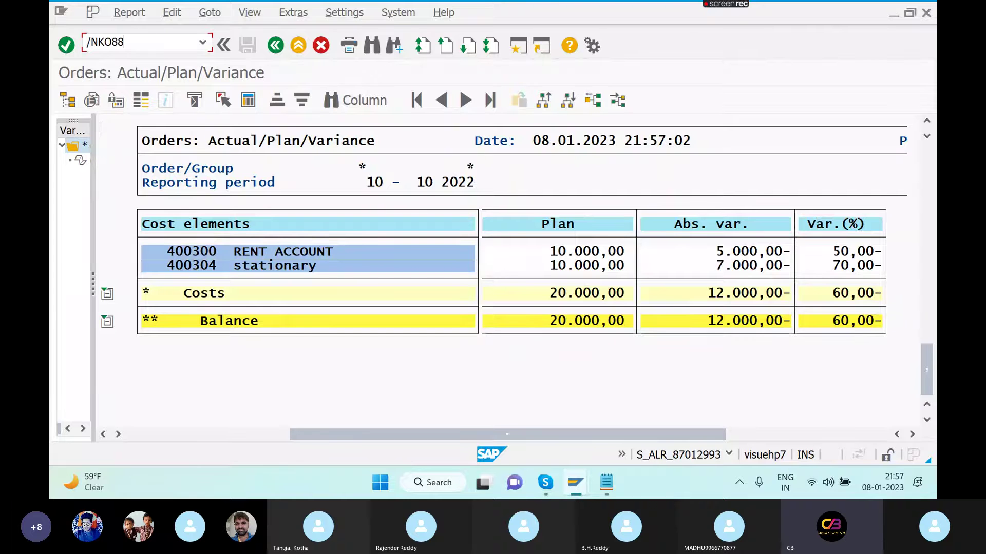
pyautogui.press('Return')
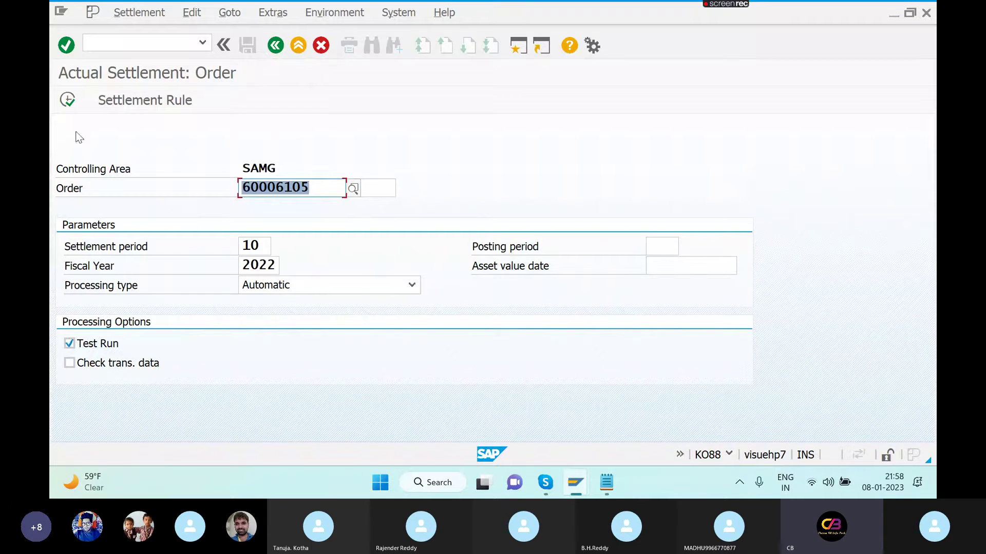
pyautogui.click(67, 100)
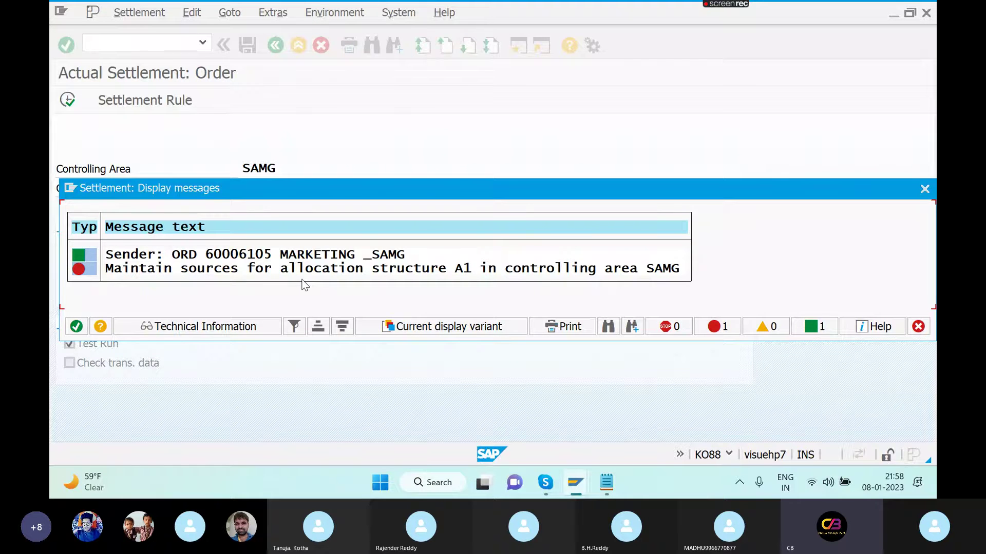
pyautogui.press('Escape')
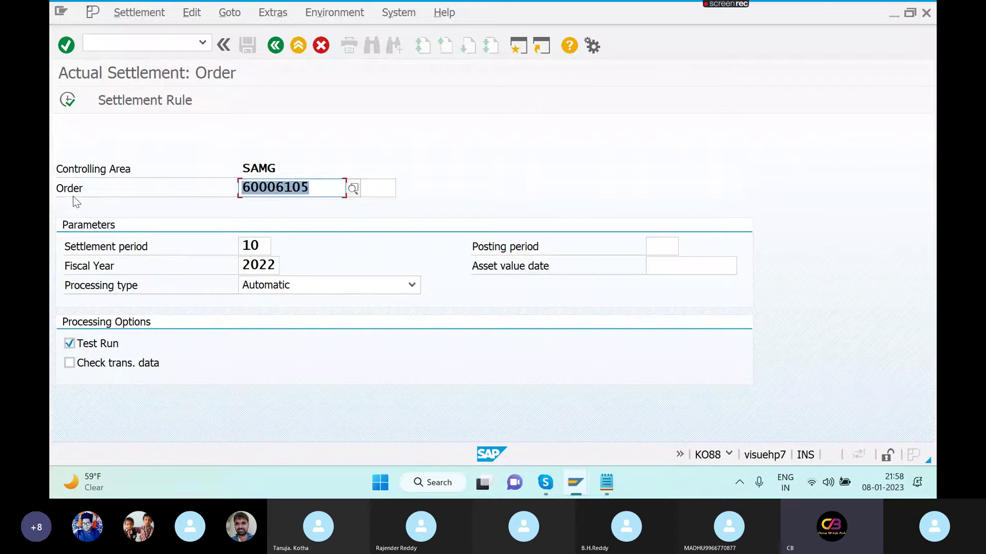
pyautogui.click(68, 100)
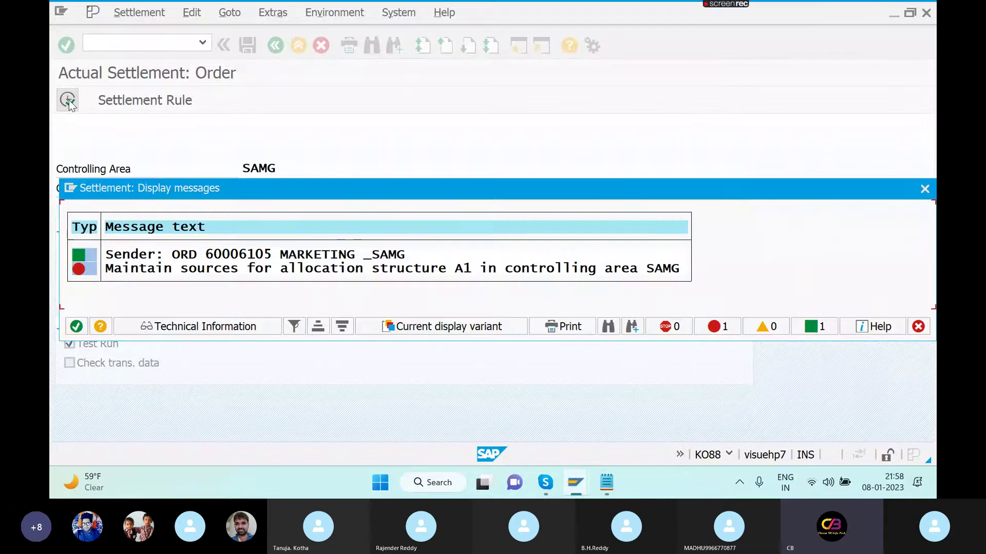
pyautogui.doubleClick(253, 272)
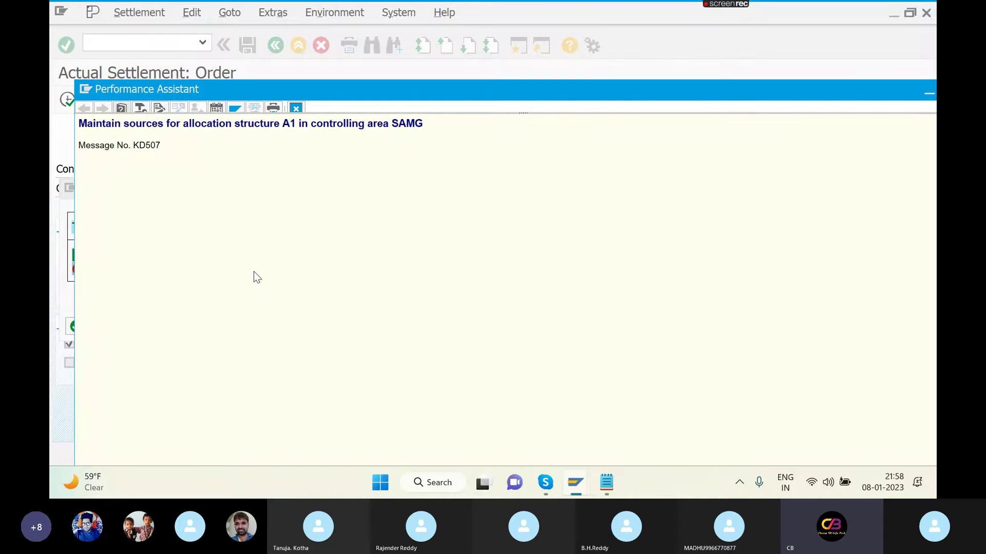
pyautogui.press('Escape')
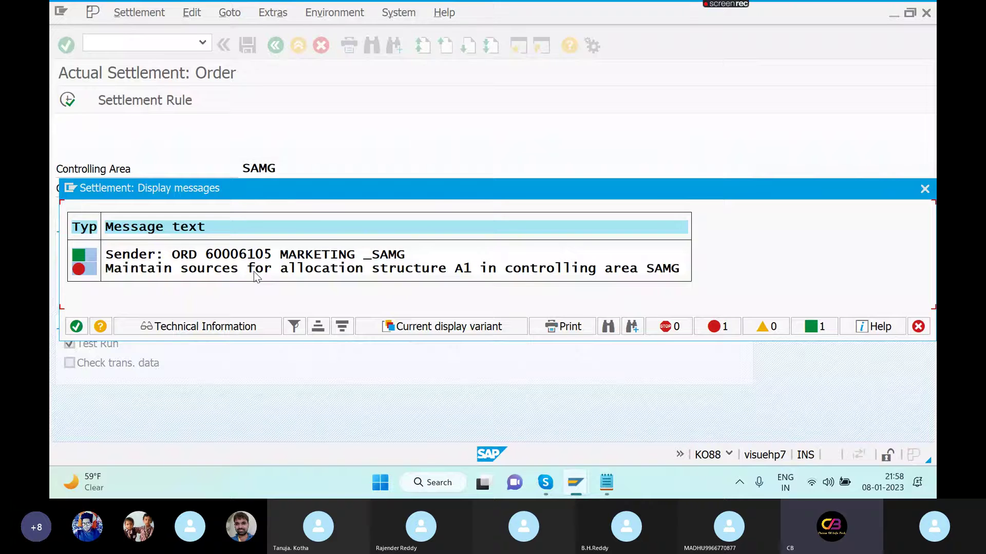
pyautogui.press('Escape')
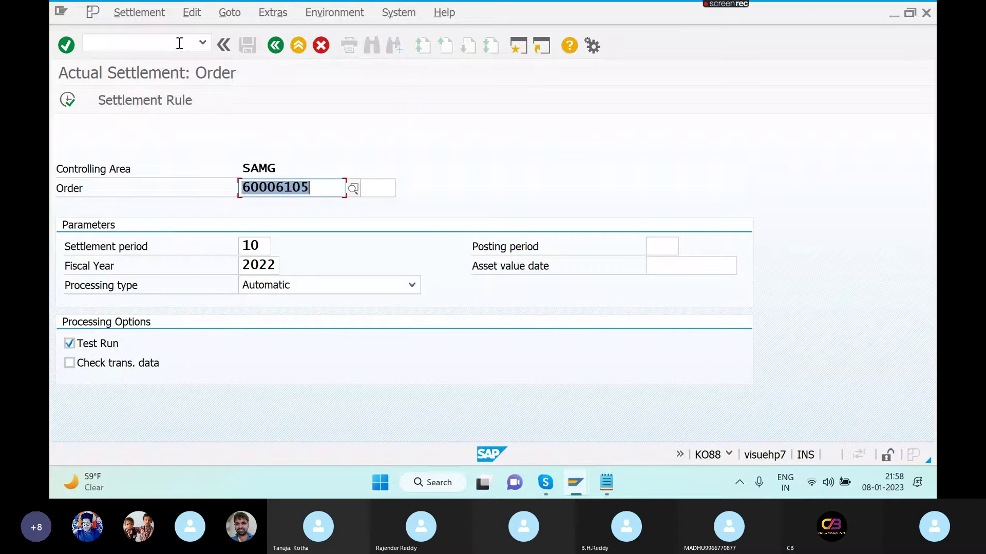
# - Try /NOK06 for the allocation structure settings, which leaves SAP Easy Access showing
pyautogui.click(180, 44)
pyautogui.write('/NOK06')
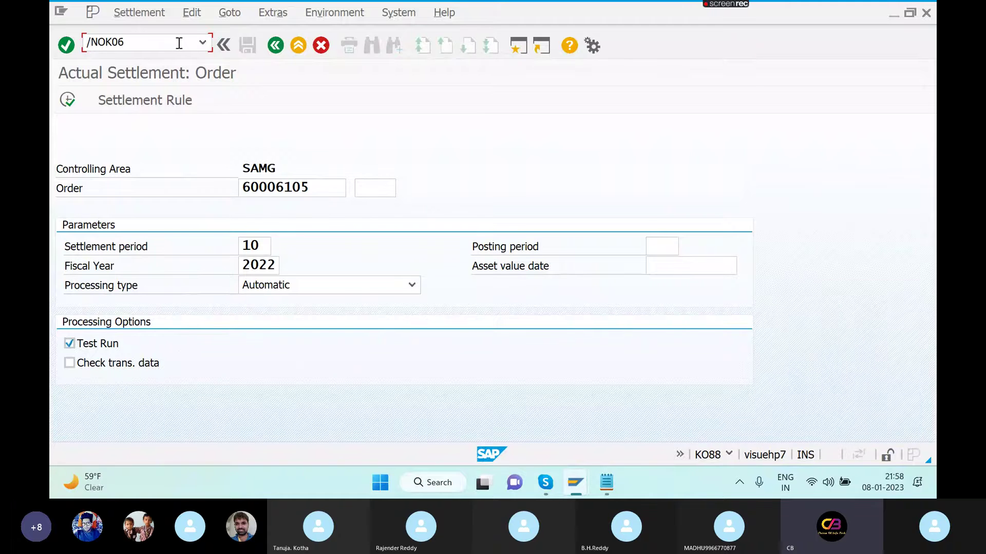
pyautogui.press('Return')
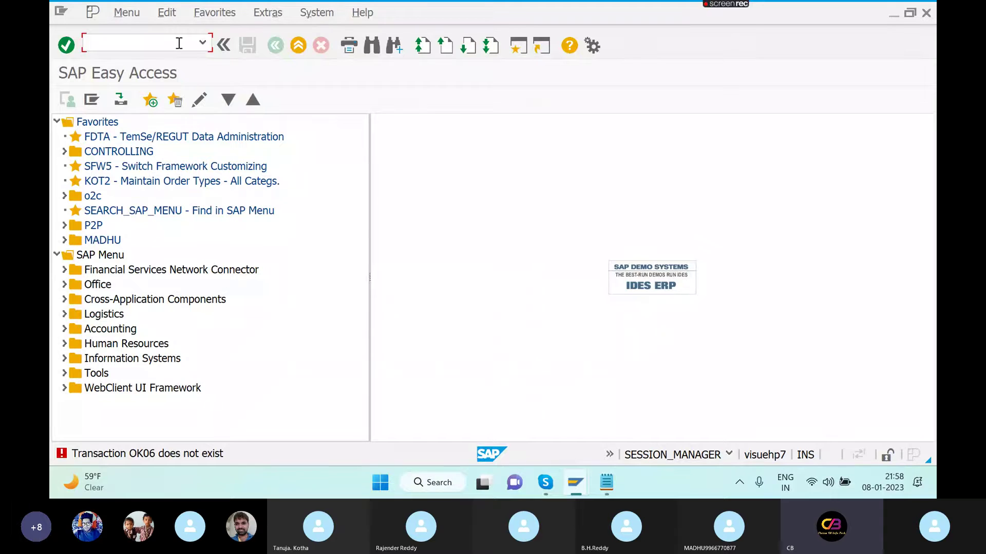
# - Correct the code to OKO6, open the allocation structures overview and select structure 10
pyautogui.write('OK0')
pyautogui.press('BackSpace')
pyautogui.write('O6')
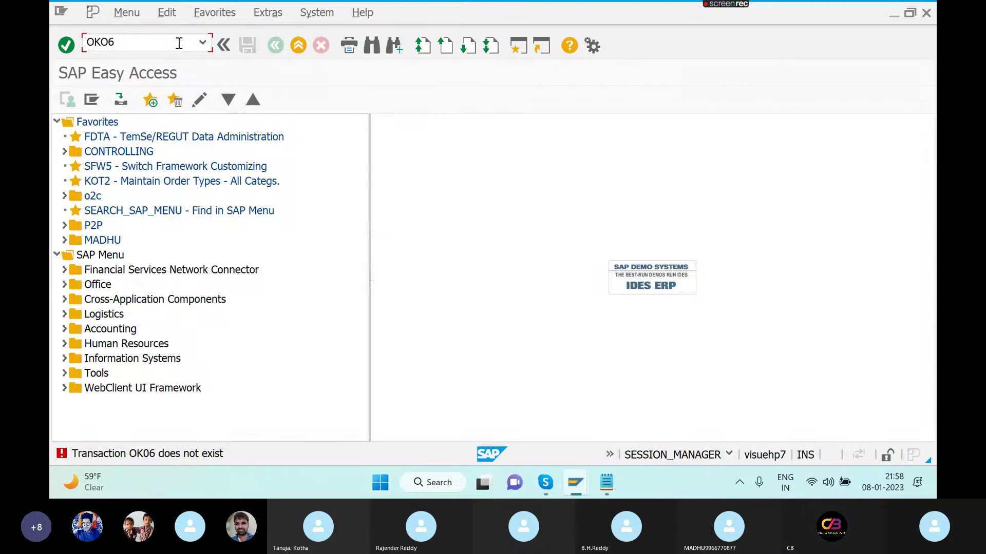
pyautogui.press('Return')
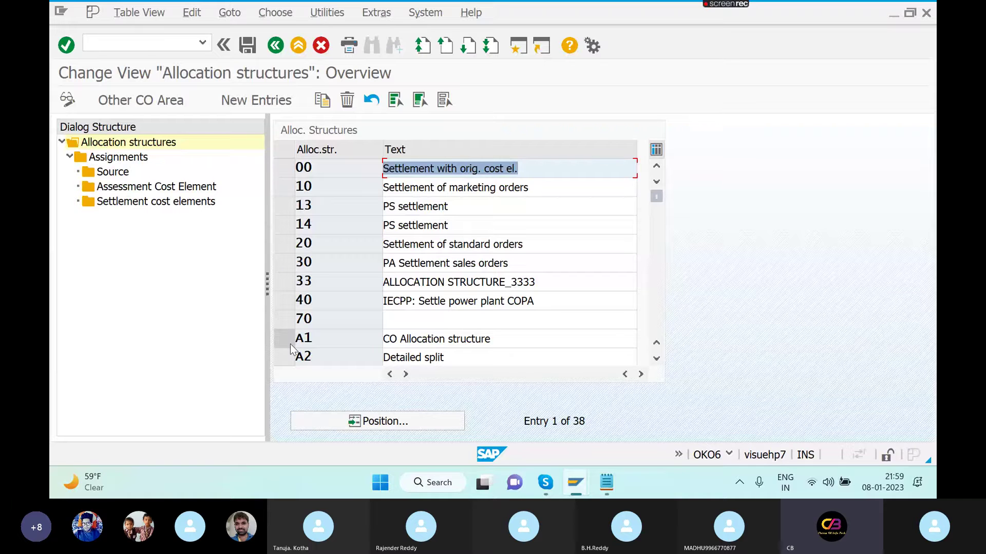
pyautogui.click(285, 188)
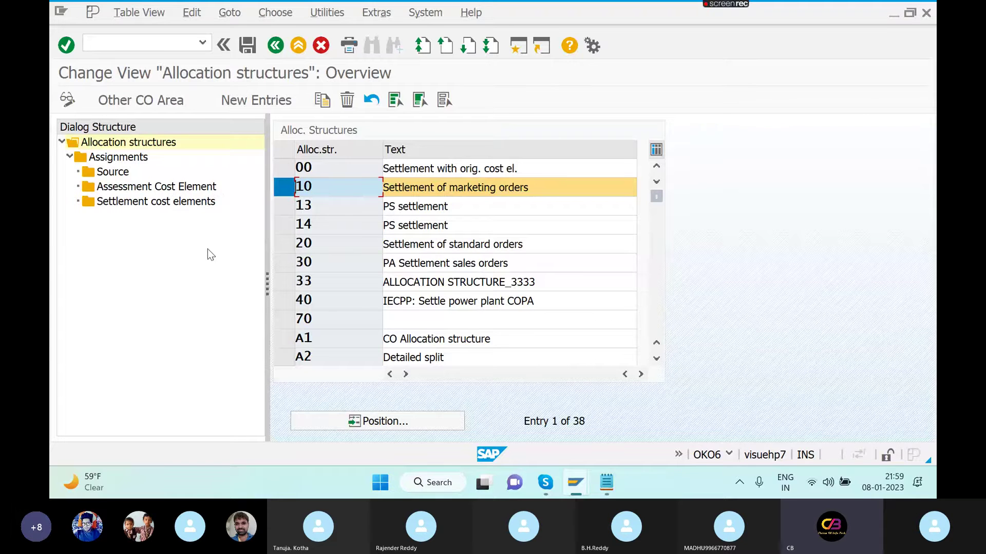
pyautogui.hotkey('alt', 'Tab')
# - In the other session, rerun the KO88 settlement of order 60006105 and reread the A1 sources error
pyautogui.hotkey('alt', 'Tab')
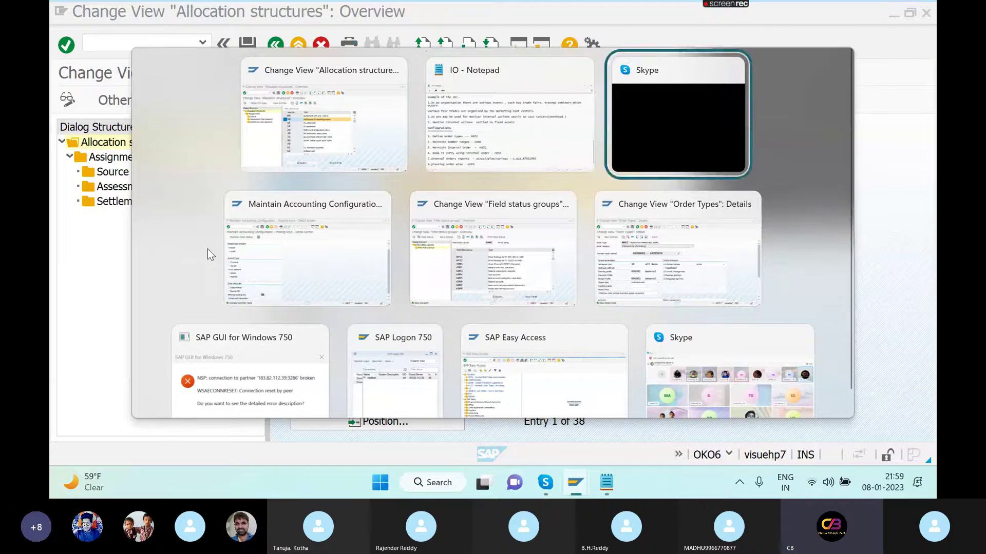
pyautogui.hotkey('alt', 'Tab')
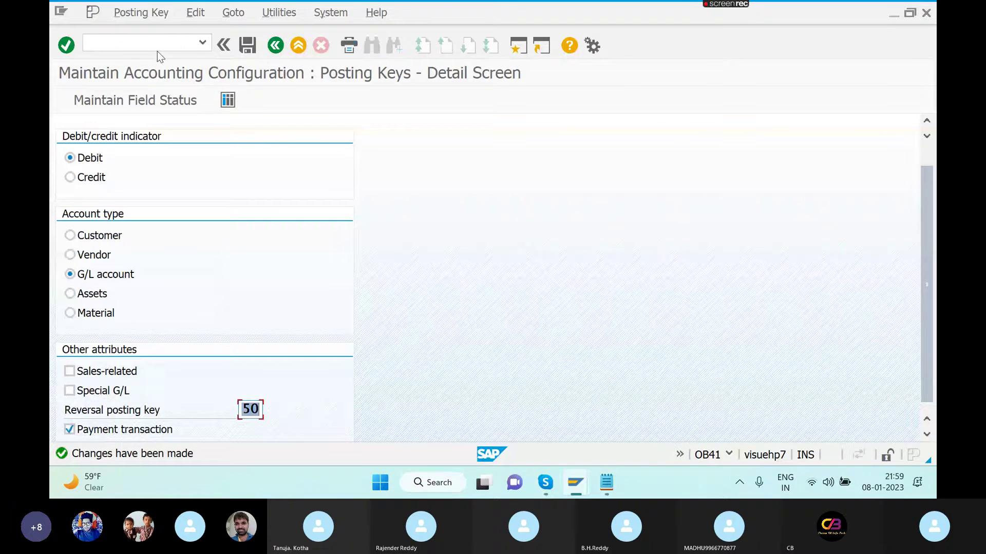
pyautogui.click(154, 41)
pyautogui.write('/N')
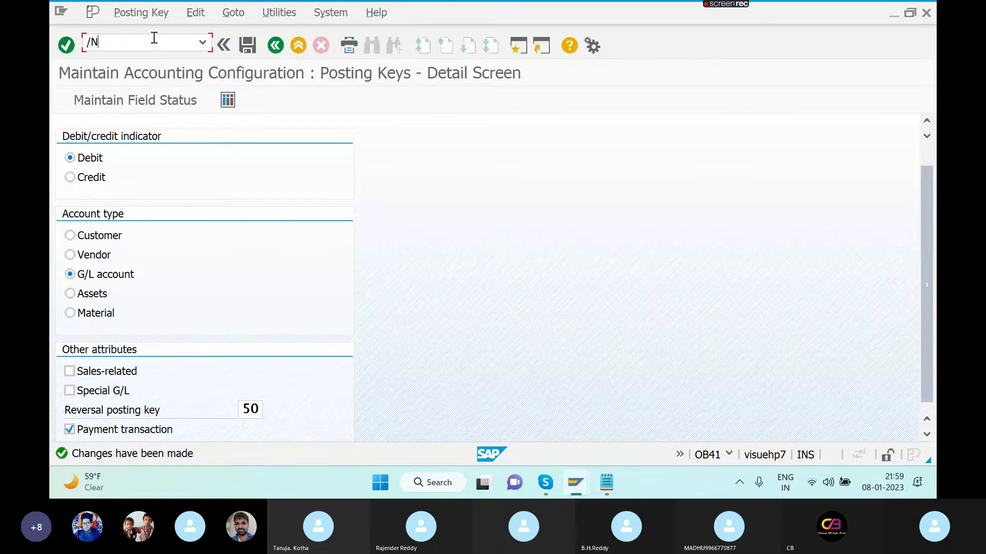
pyautogui.write('KO88')
pyautogui.press('Return')
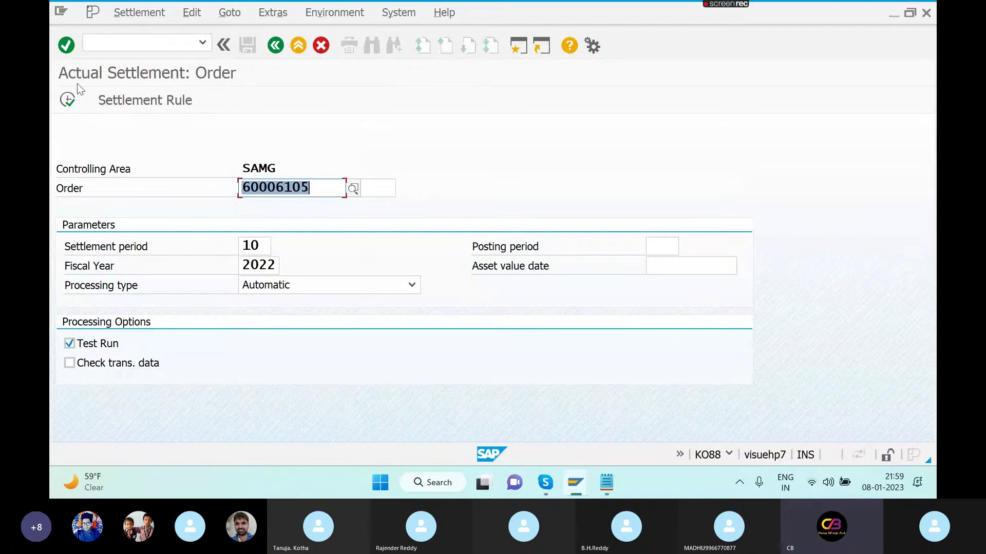
pyautogui.click(67, 101)
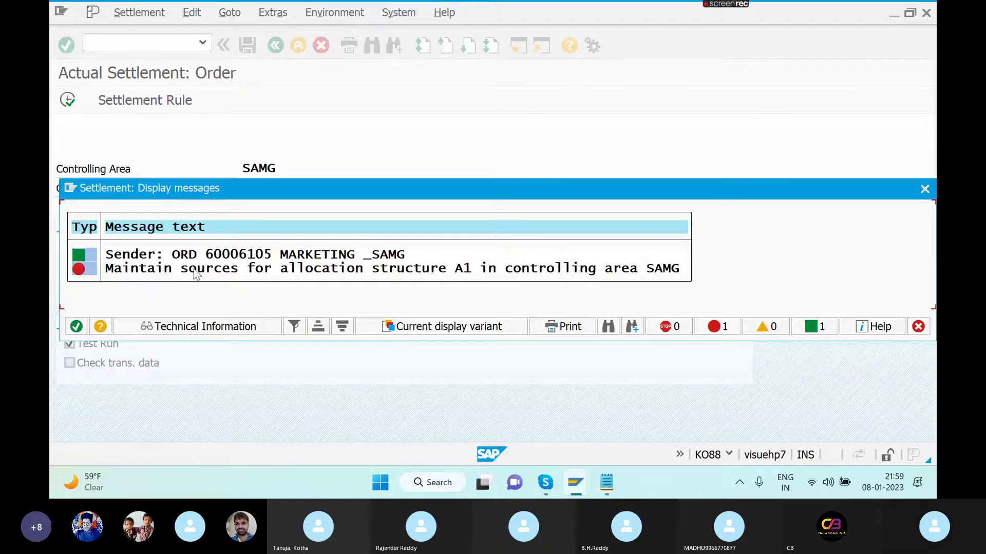
pyautogui.doubleClick(198, 268)
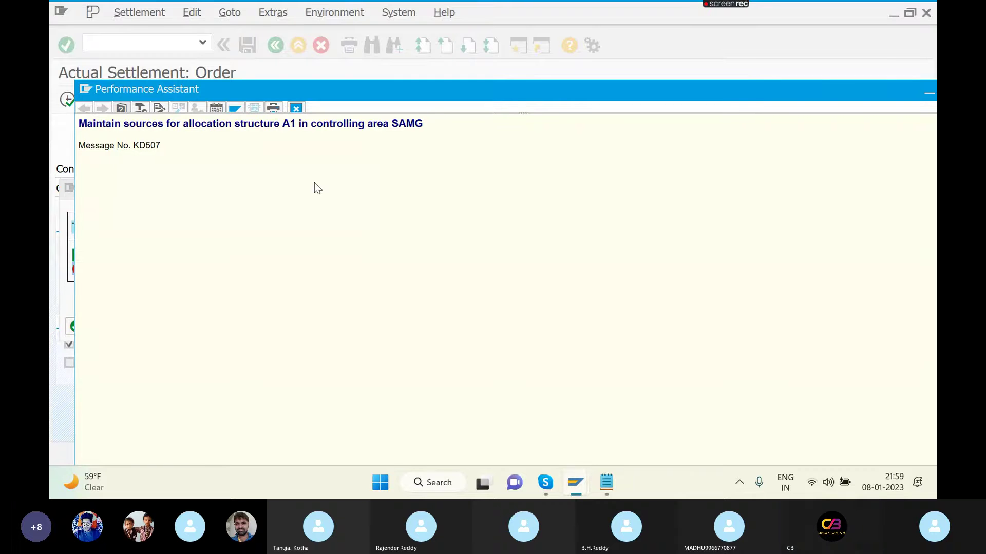
pyautogui.hotkey('alt', 'Tab')
pyautogui.hotkey('alt', 'Tab')
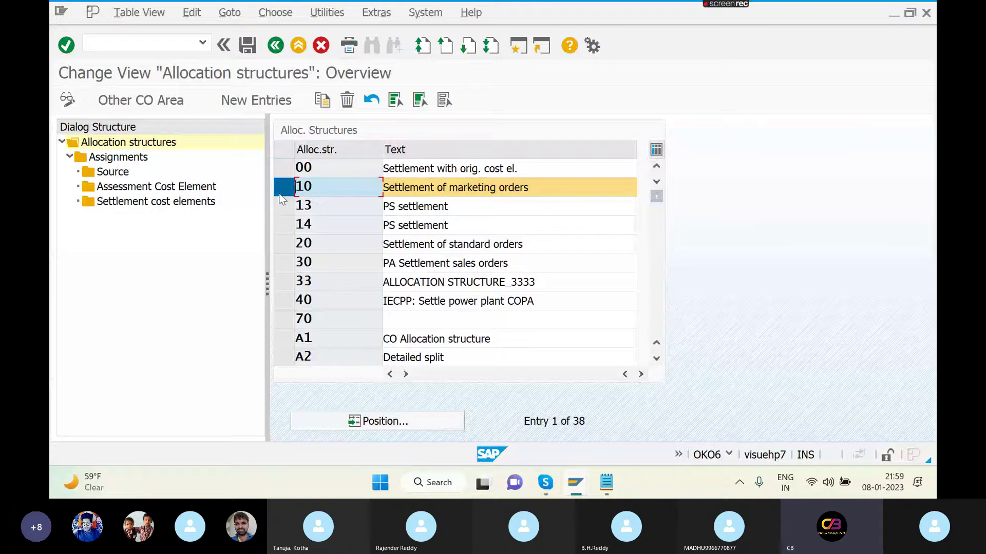
# - Swap the selection from structure 10 to A1 'CO Allocation structure' and display its assignments
pyautogui.click(278, 193)
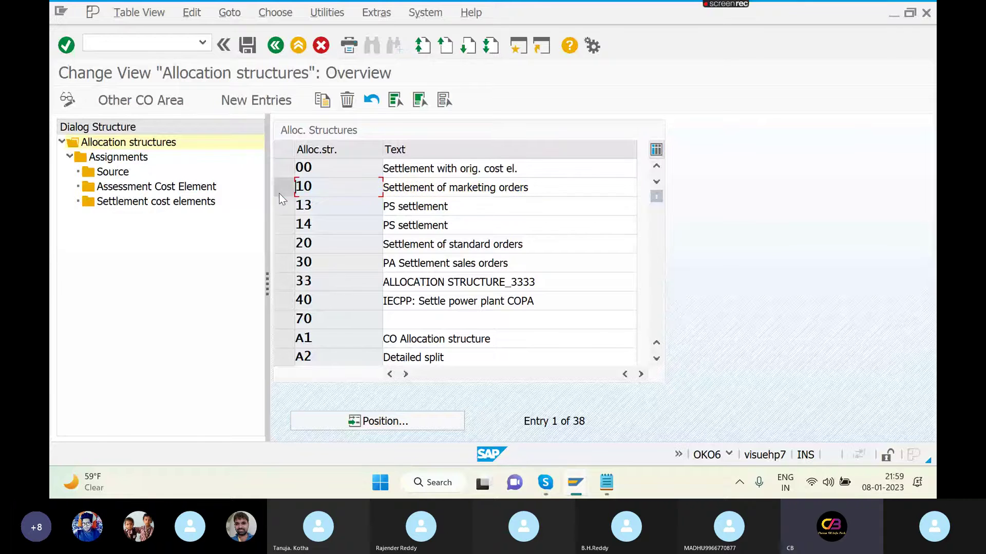
pyautogui.click(284, 339)
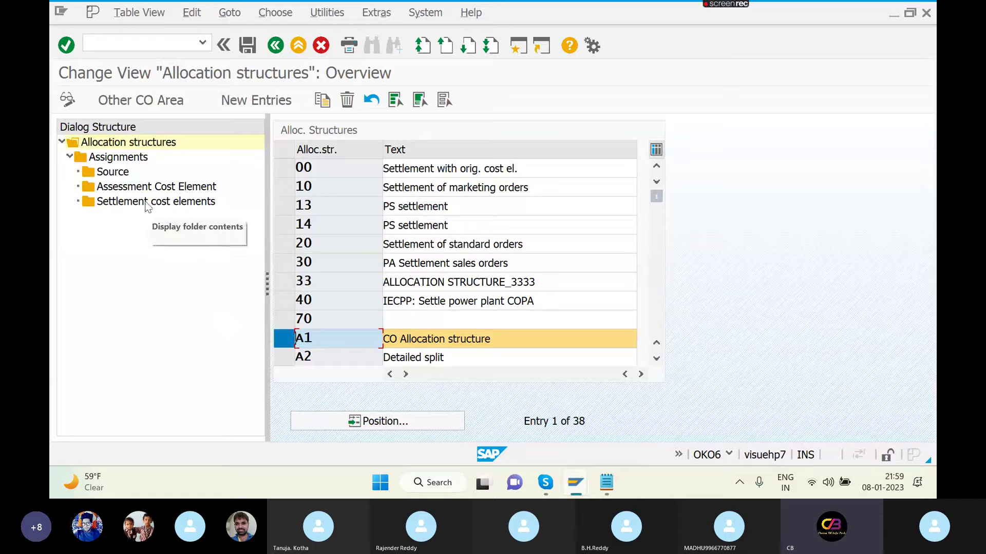
pyautogui.doubleClick(116, 160)
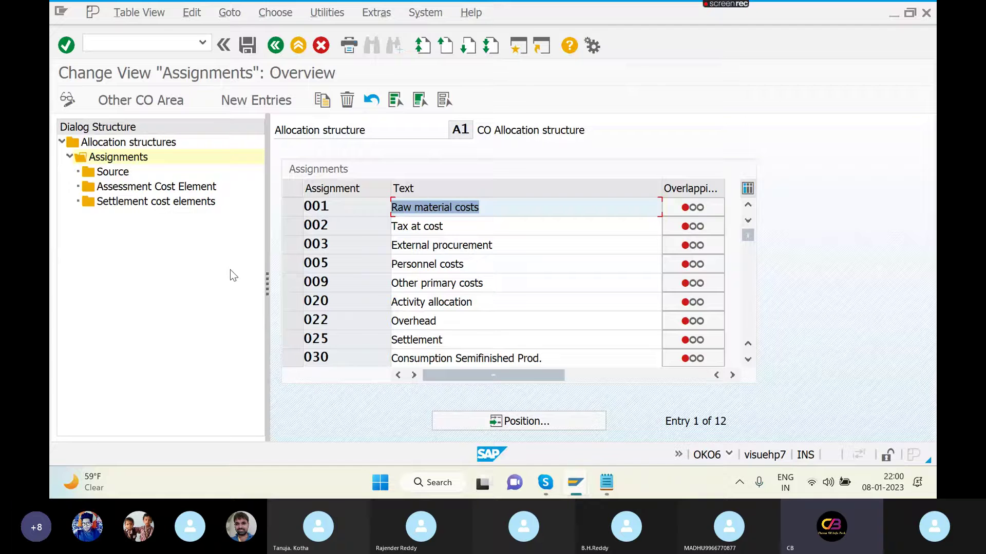
# - Add assignment Z1 'TRADE FAIR EXP' to A1 and save it under a customizing request
pyautogui.click(233, 102)
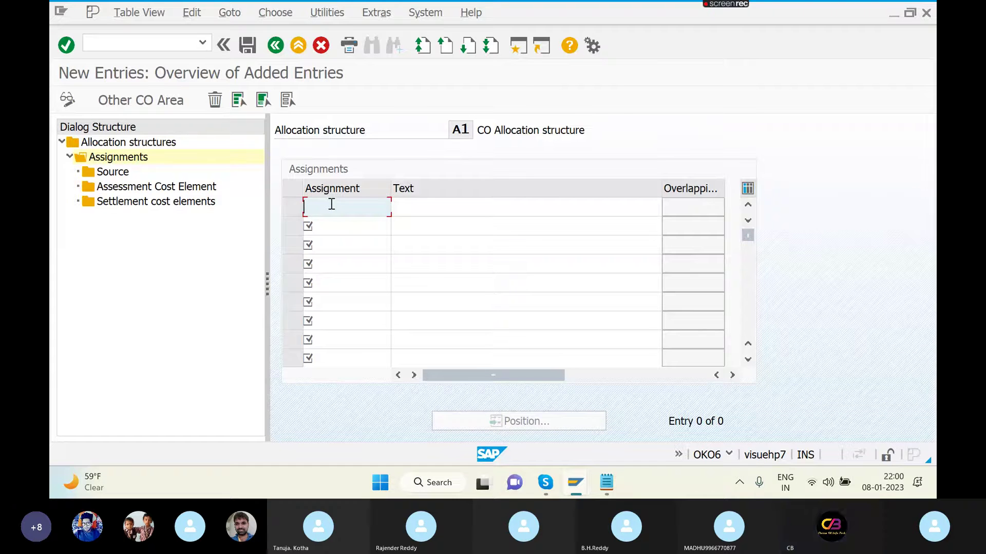
pyautogui.write('Z1')
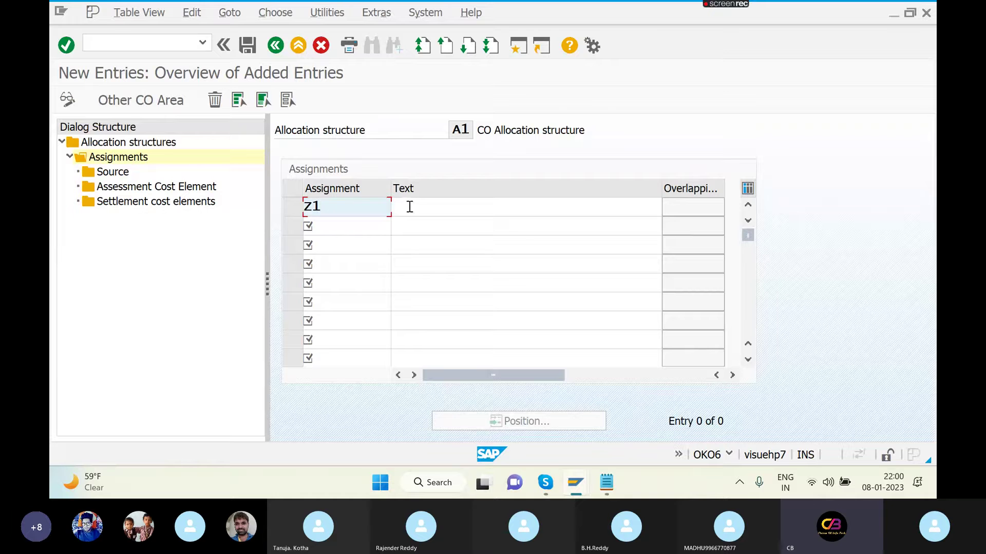
pyautogui.click(417, 209)
pyautogui.write('TRAD')
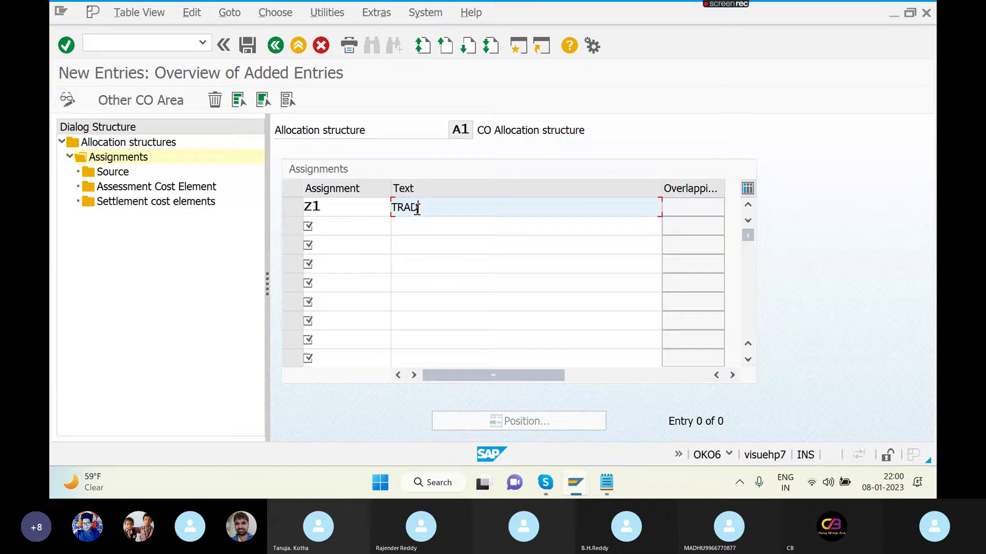
pyautogui.write('E FAIR EX')
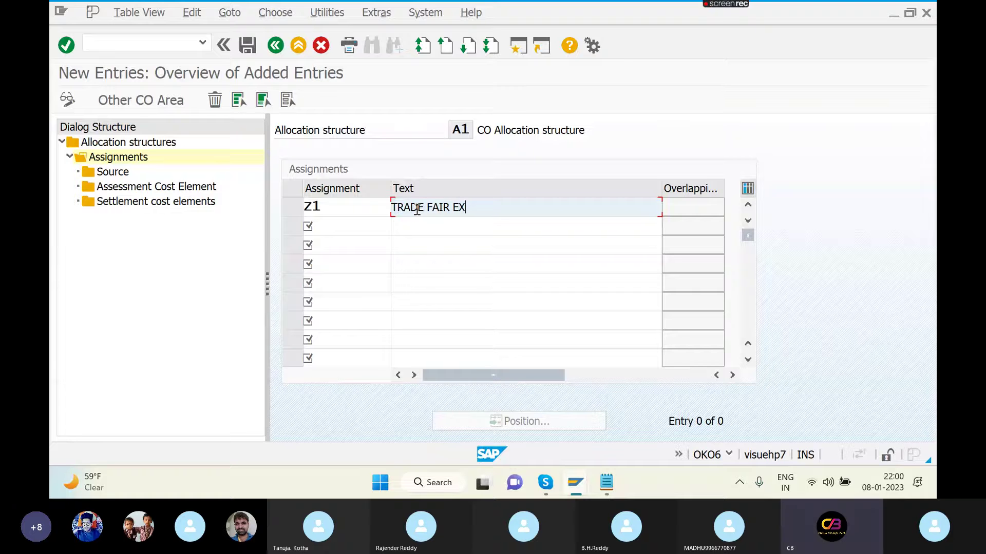
pyautogui.write('P')
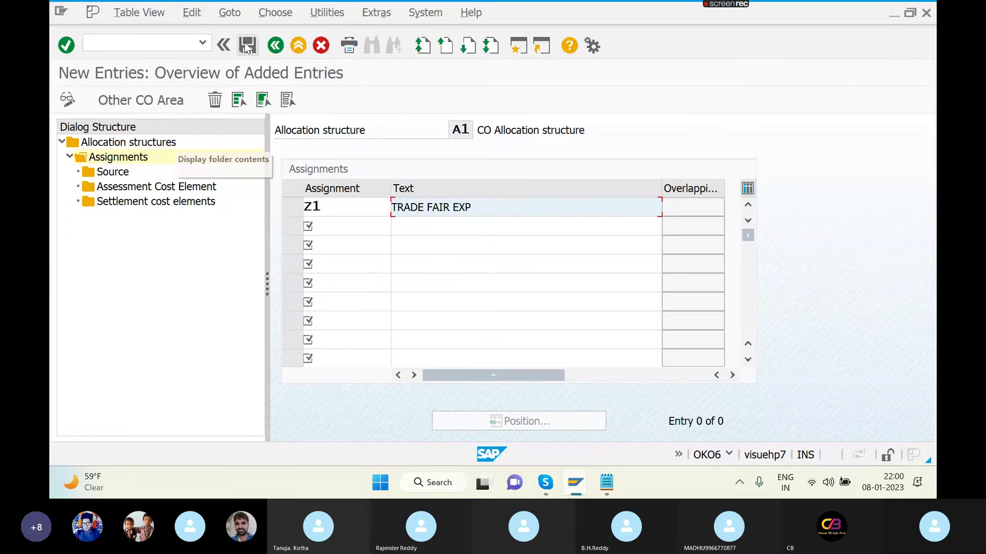
pyautogui.click(247, 46)
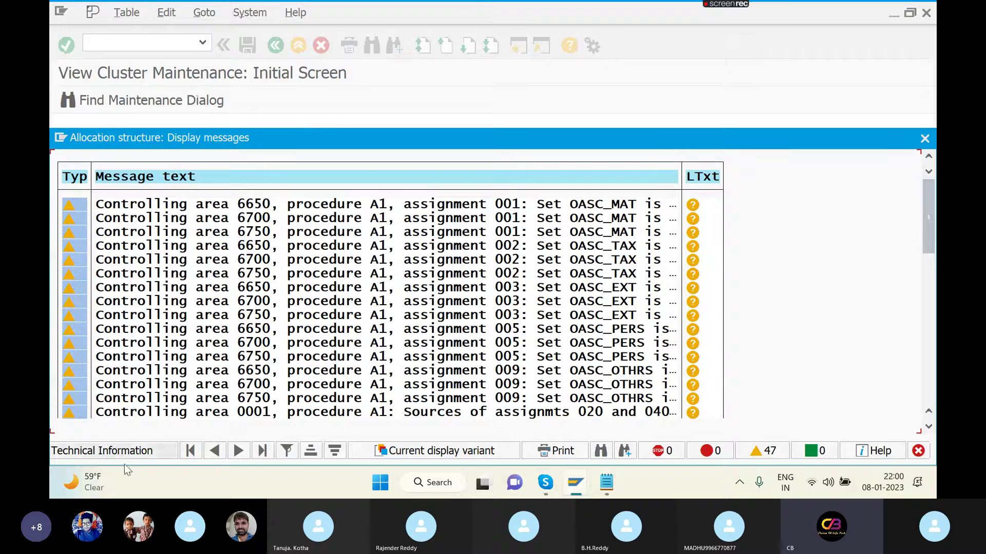
pyautogui.press('Return')
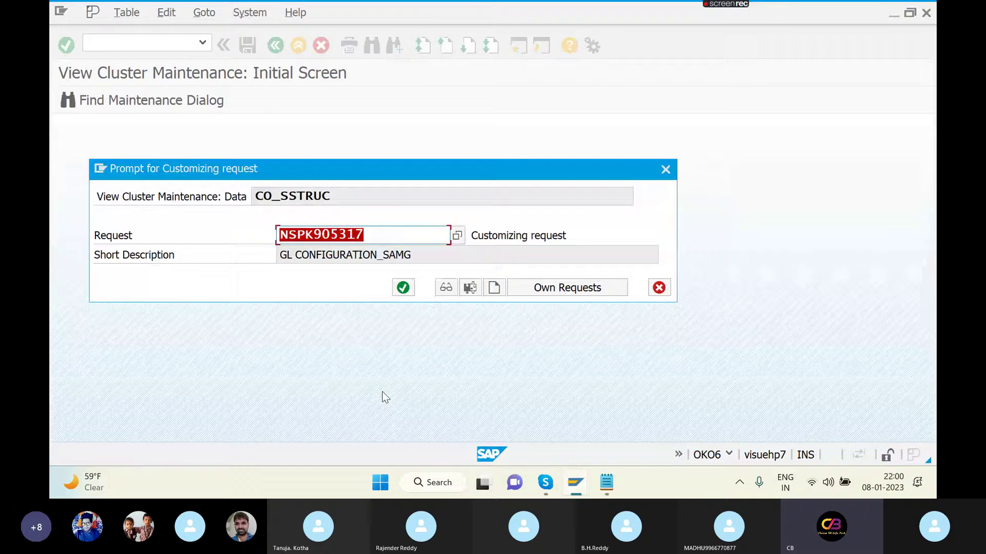
pyautogui.click(403, 291)
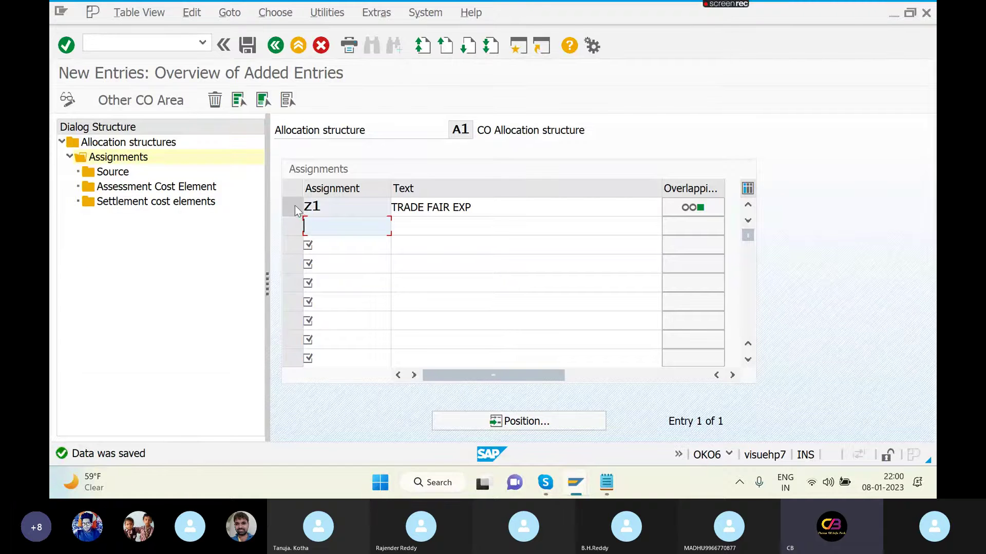
pyautogui.click(293, 206)
# - Give Z1 the source cost element range 400300 to 400304 and save it
pyautogui.click(124, 174)
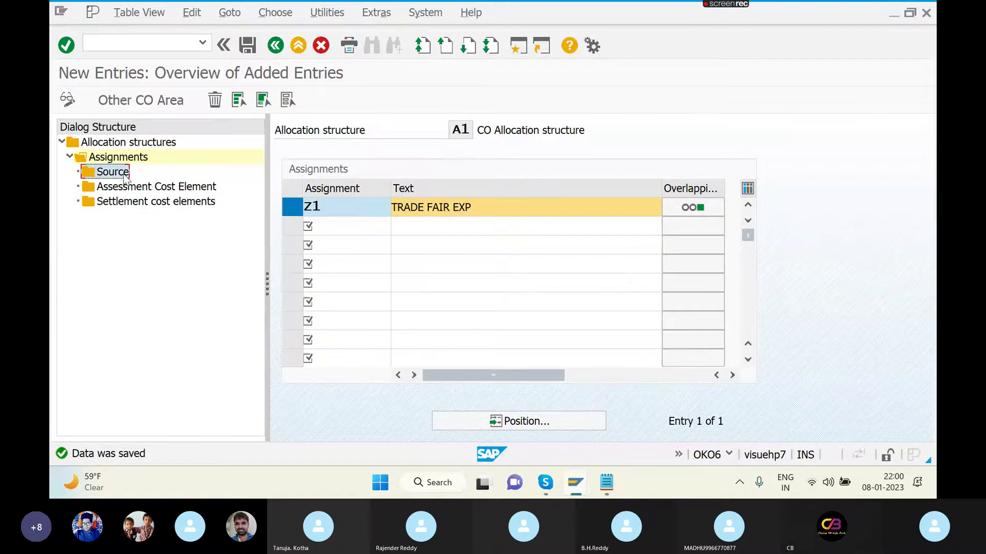
pyautogui.doubleClick(124, 174)
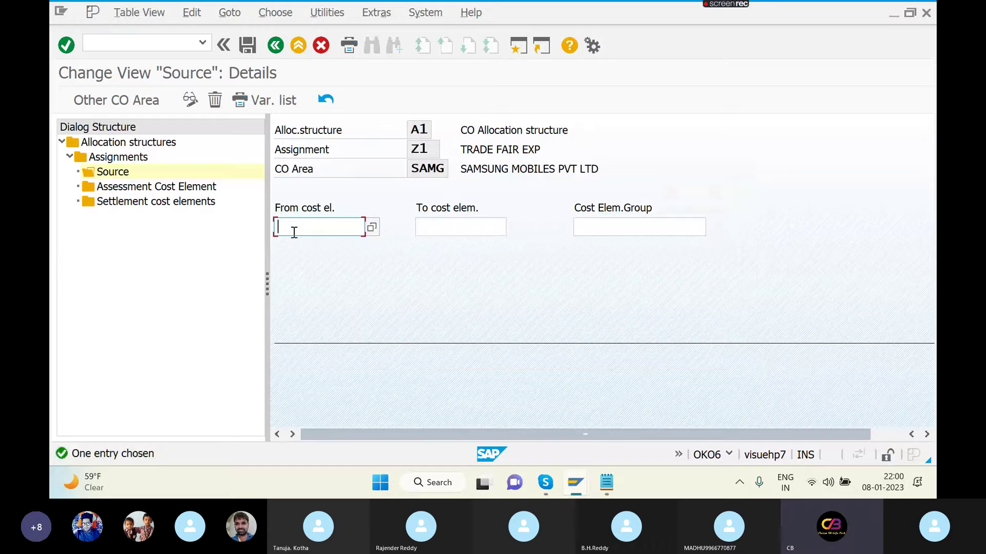
pyautogui.write('400')
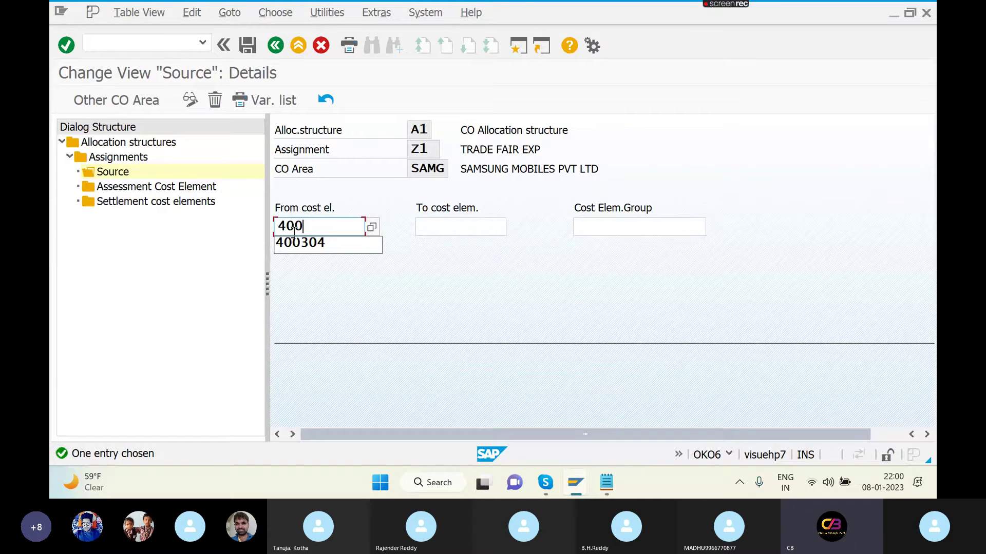
pyautogui.write('300')
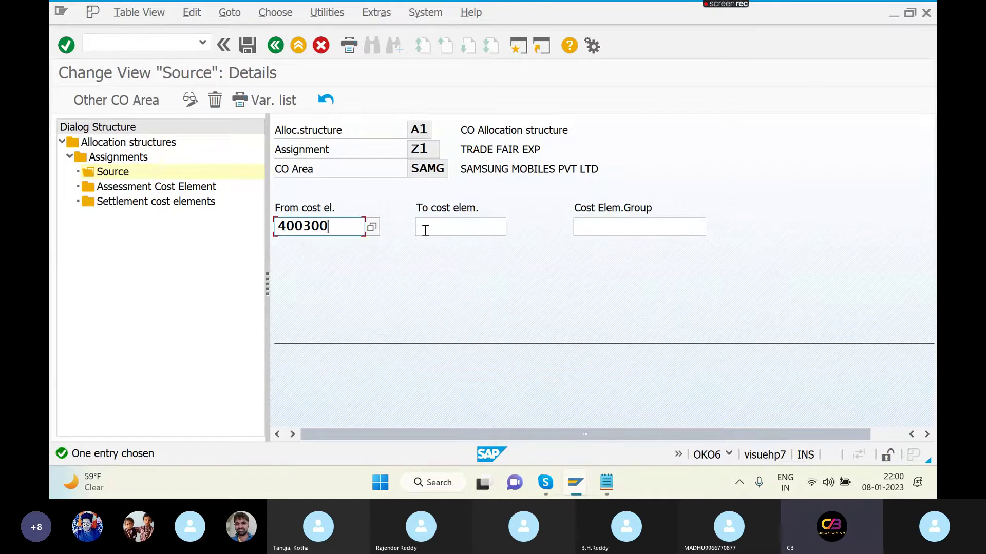
pyautogui.click(425, 226)
pyautogui.write('400304')
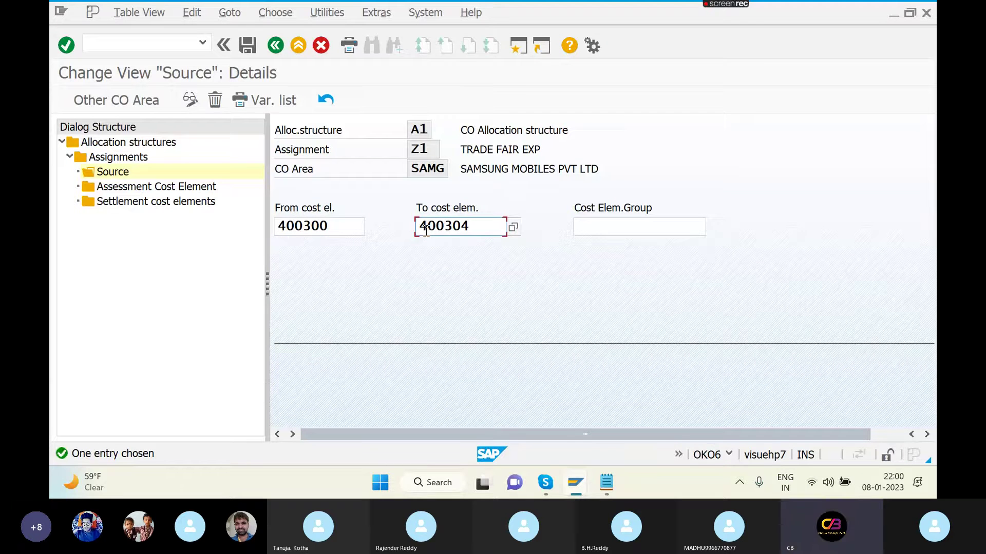
pyautogui.press('Return')
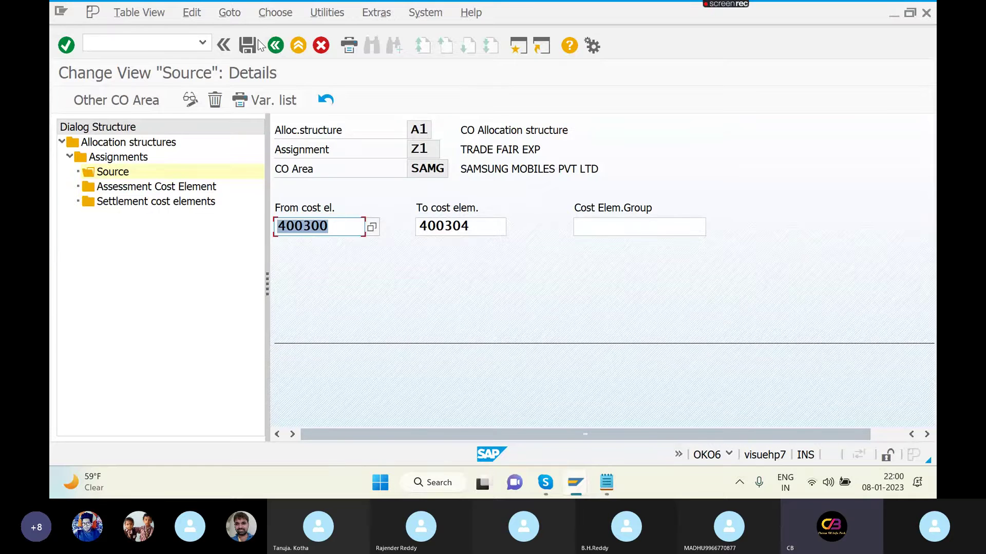
pyautogui.click(249, 46)
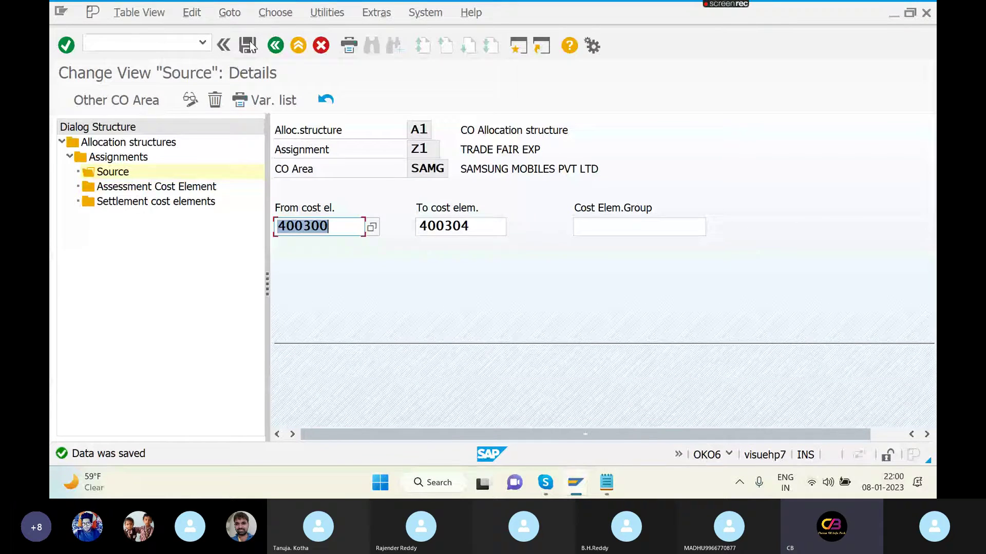
pyautogui.doubleClick(164, 202)
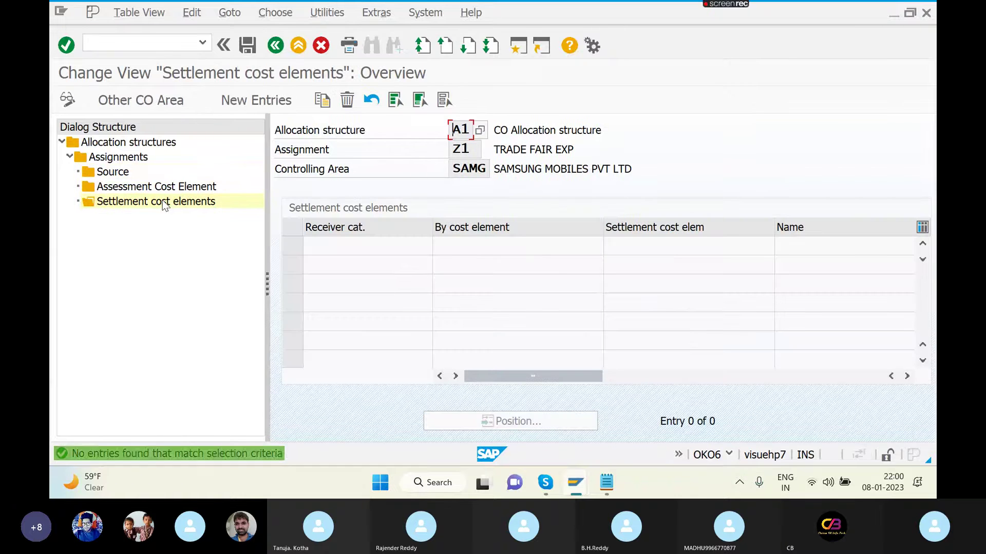
# - Start a settlement cost element entry for receiver category CTR and look up possible cost elements
pyautogui.click(265, 101)
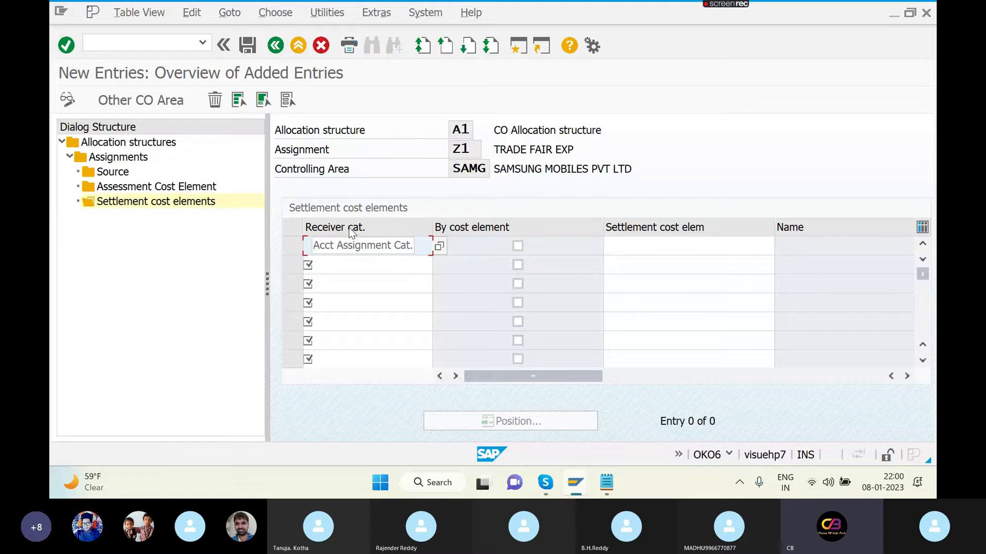
pyautogui.click(439, 246)
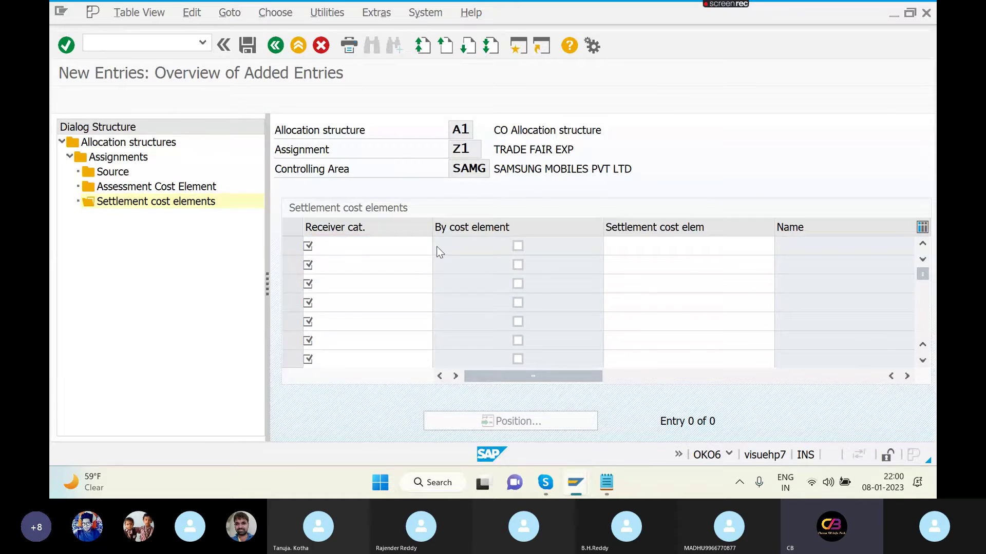
pyautogui.doubleClick(149, 201)
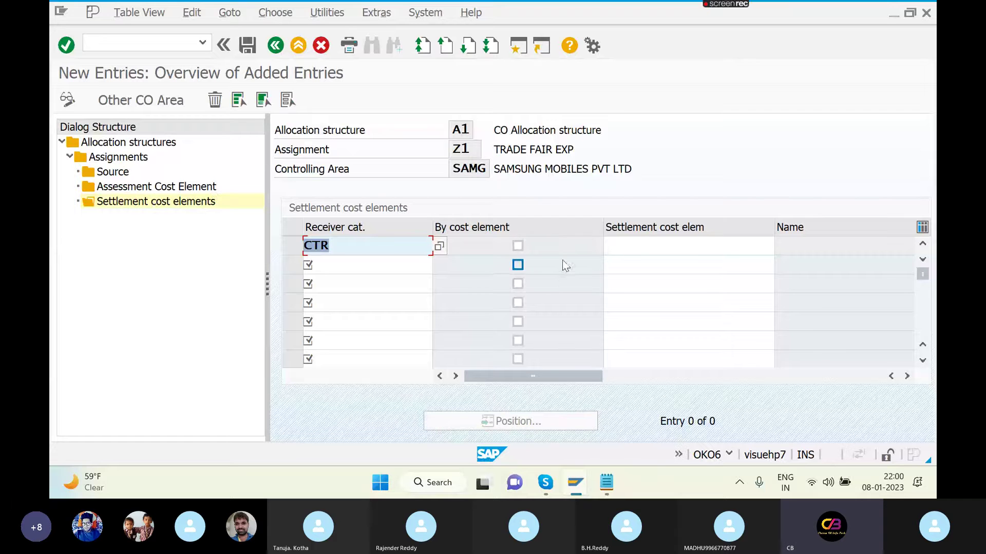
pyautogui.click(619, 248)
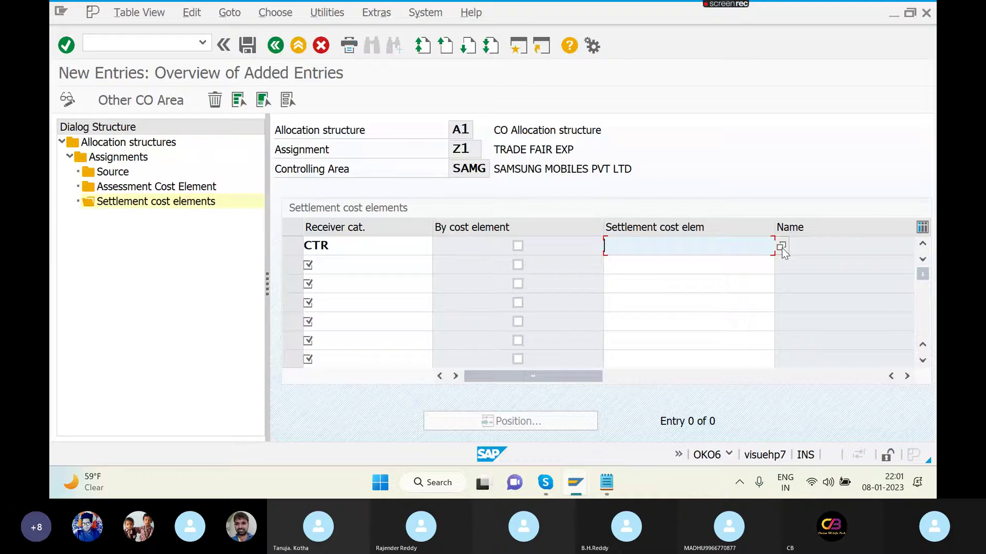
pyautogui.press('F4')
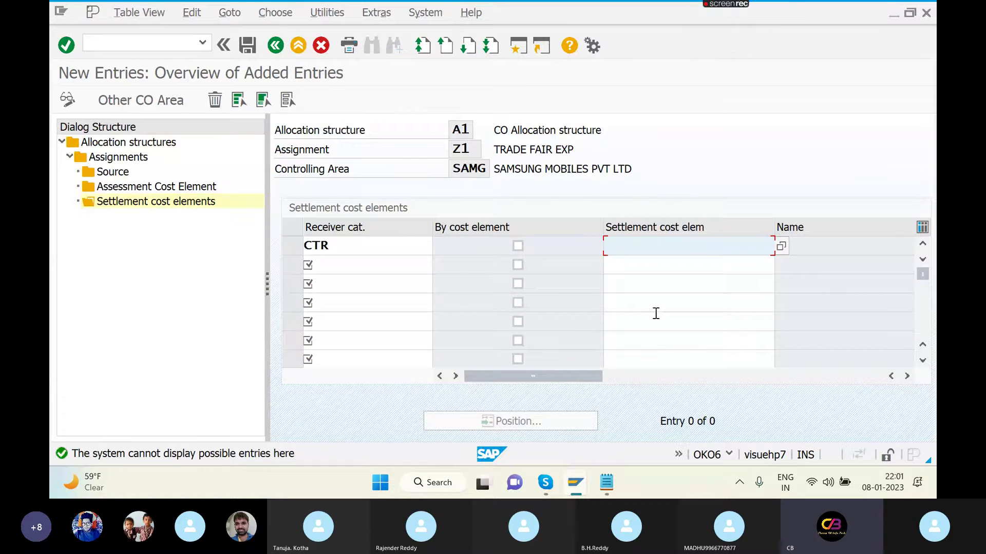
pyautogui.click(781, 247)
pyautogui.click(868, 11)
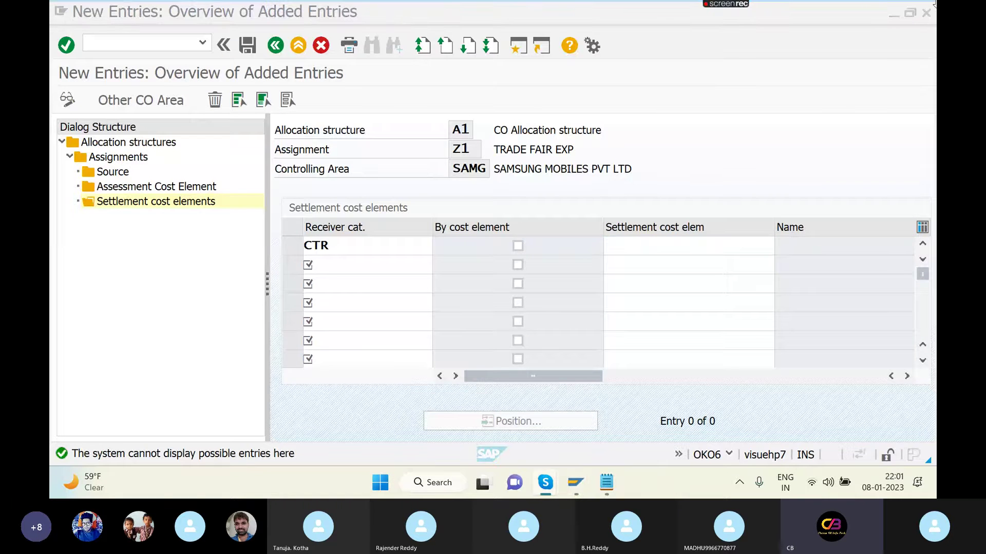
# - Try 1234 as the CTR settlement cost element, then clear it after rejection
pyautogui.click(697, 247)
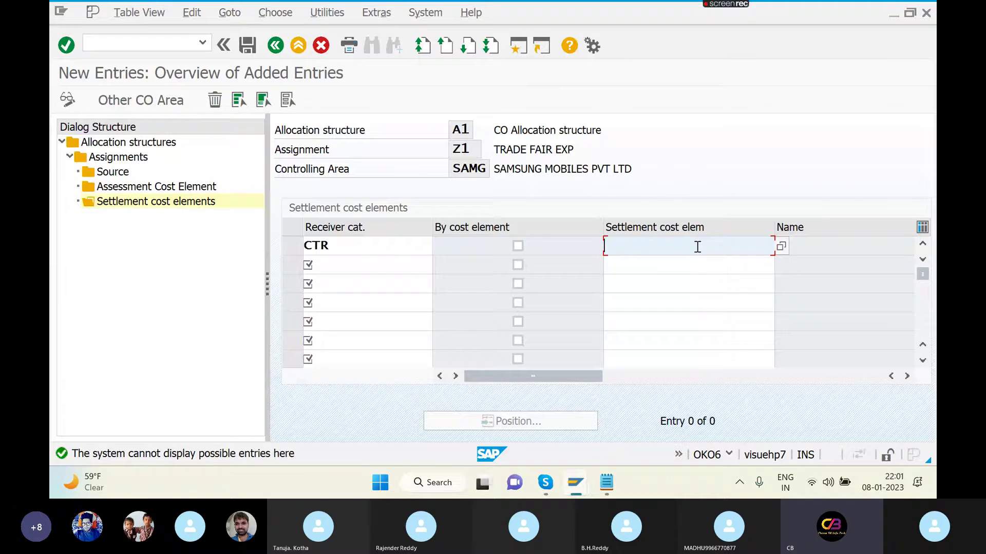
pyautogui.write('1234')
pyautogui.press('Return')
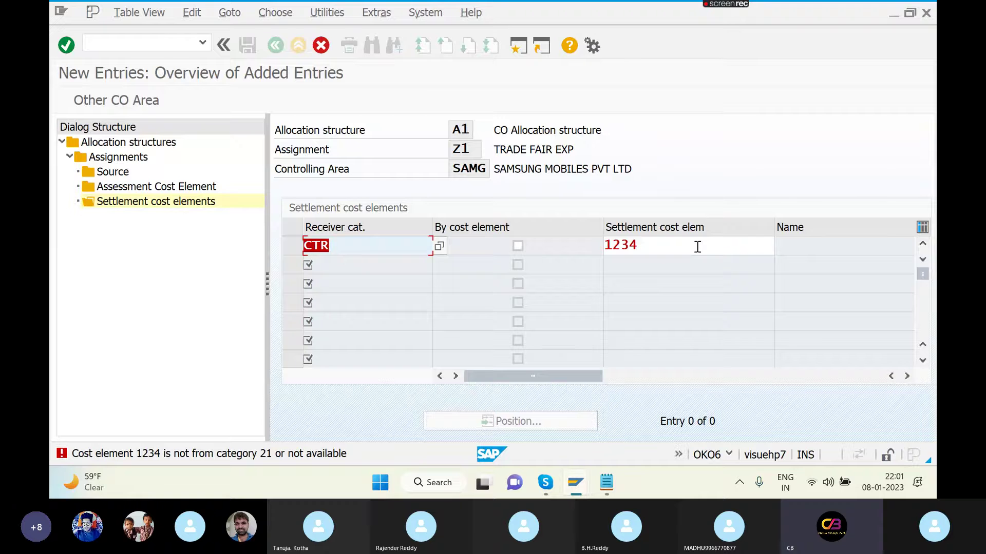
pyautogui.click(698, 247)
pyautogui.press('BackSpace')
pyautogui.press('BackSpace')
pyautogui.press('BackSpace')
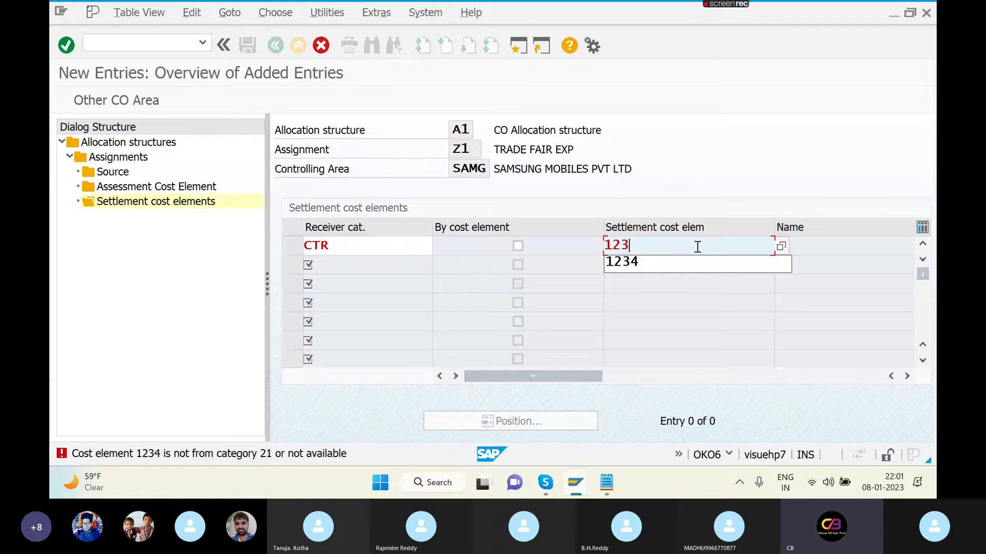
pyautogui.press('BackSpace')
pyautogui.press('Return')
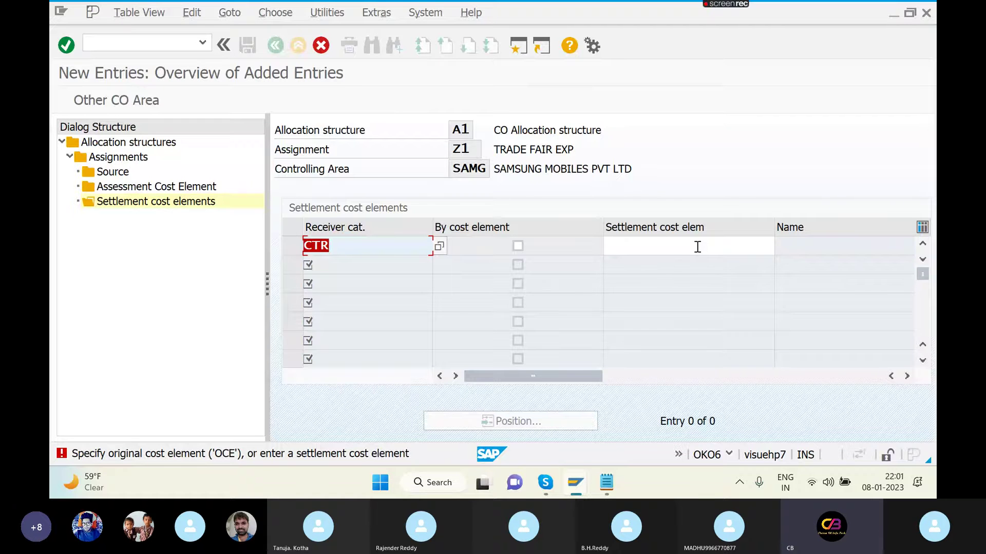
pyautogui.click(697, 247)
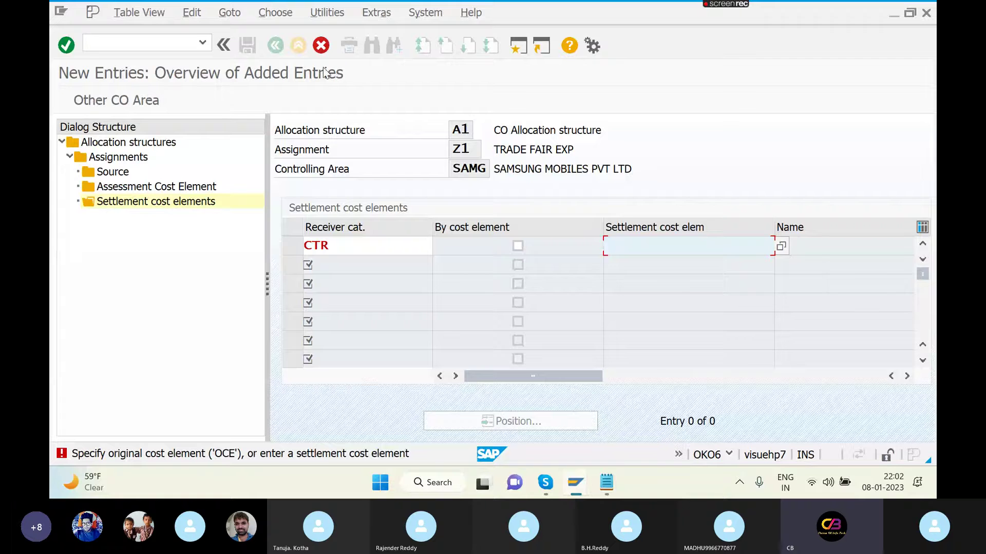
# - Discard the unsaved settlement entry, save, and return to the KO88 settlement window
pyautogui.click(321, 45)
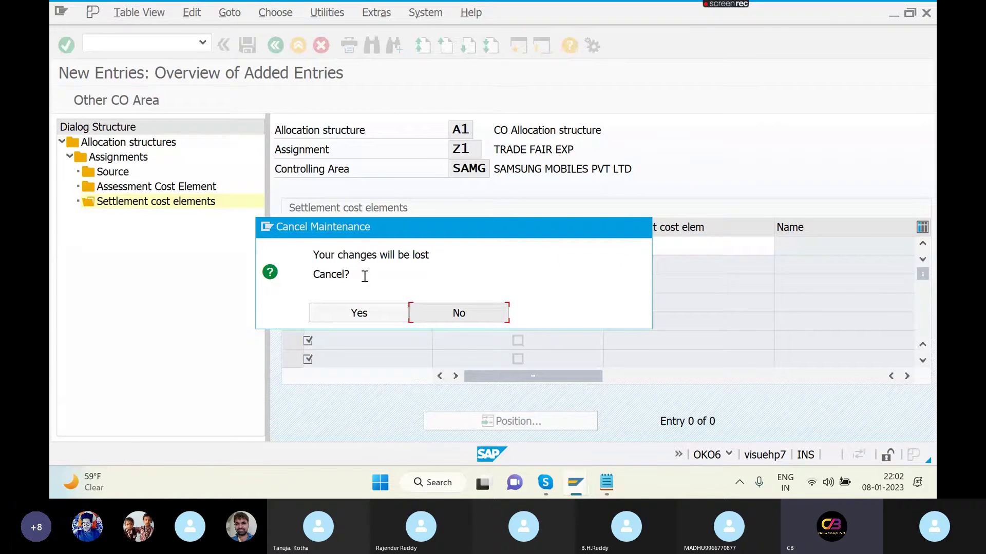
pyautogui.click(392, 312)
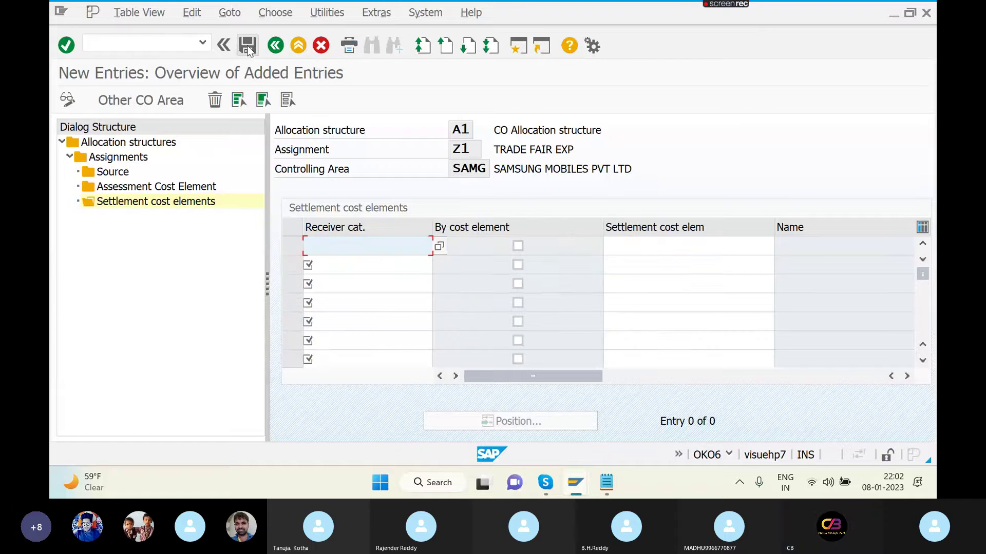
pyautogui.click(247, 46)
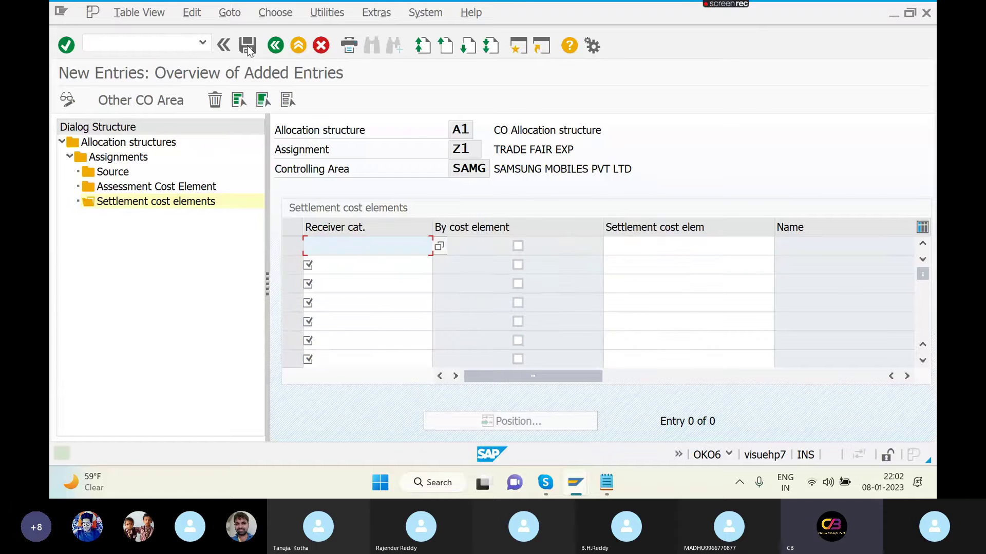
pyautogui.click(176, 40)
pyautogui.hotkey('alt', 'Tab')
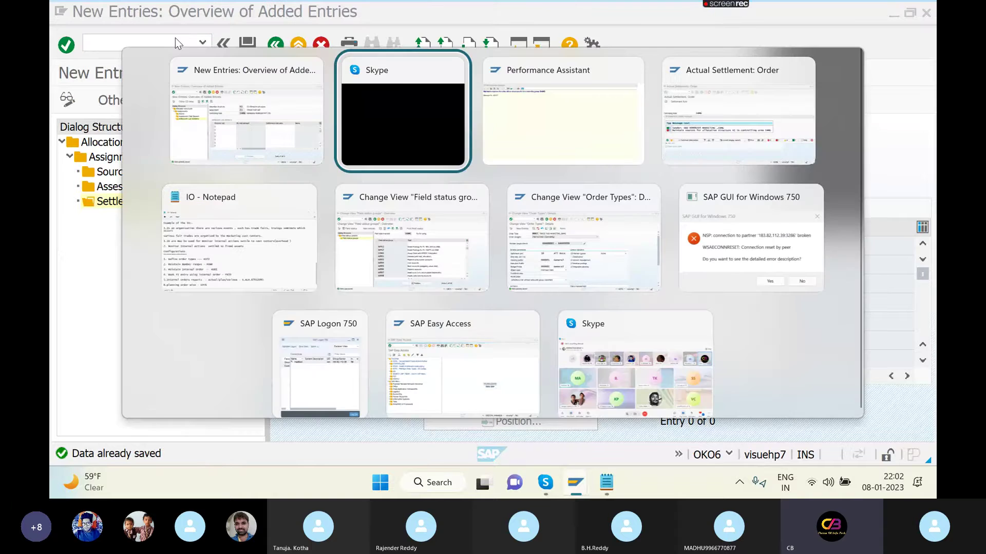
pyautogui.hotkey('alt', 'Tab')
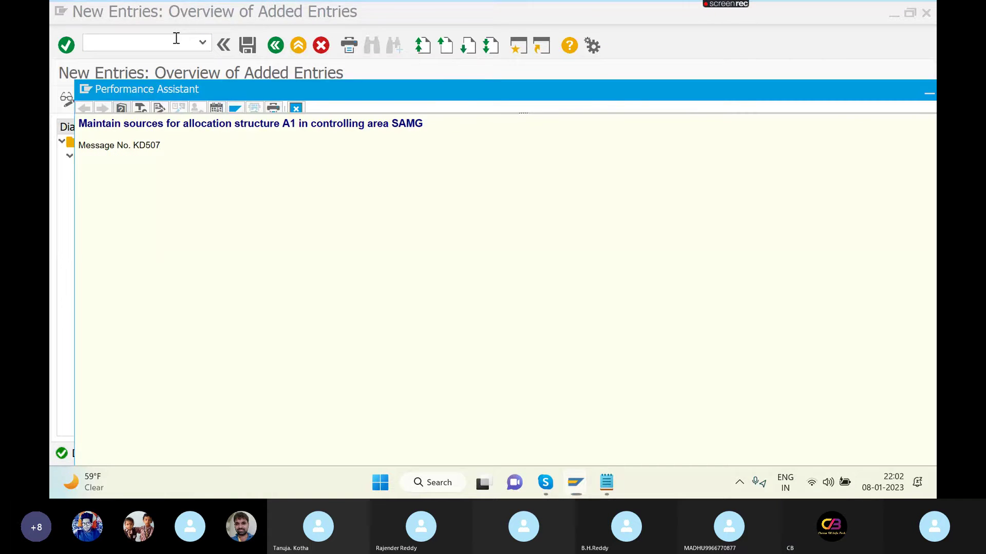
pyautogui.hotkey('alt', 'Tab')
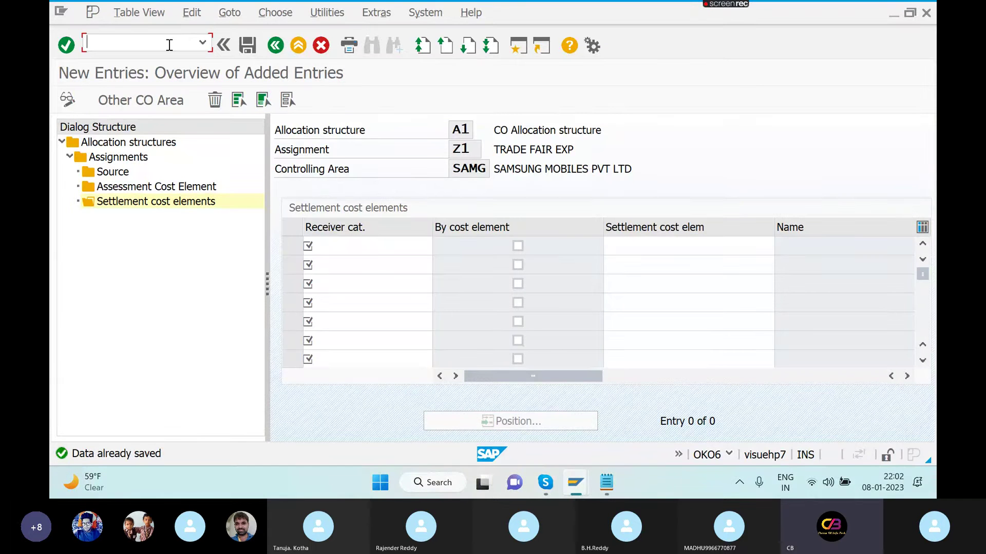
pyautogui.hotkey('alt', 'Tab')
pyautogui.hotkey('alt', 'Tab')
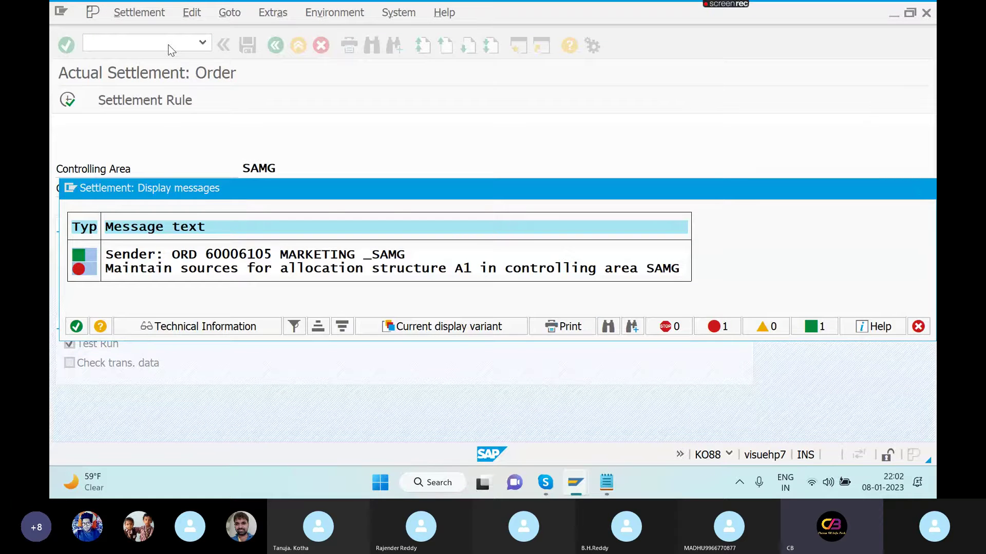
# - Rerun the KO88 test settlement of order 60006105 and read the missing CTR cost element error
pyautogui.press('Return')
pyautogui.click(169, 45)
pyautogui.write('/')
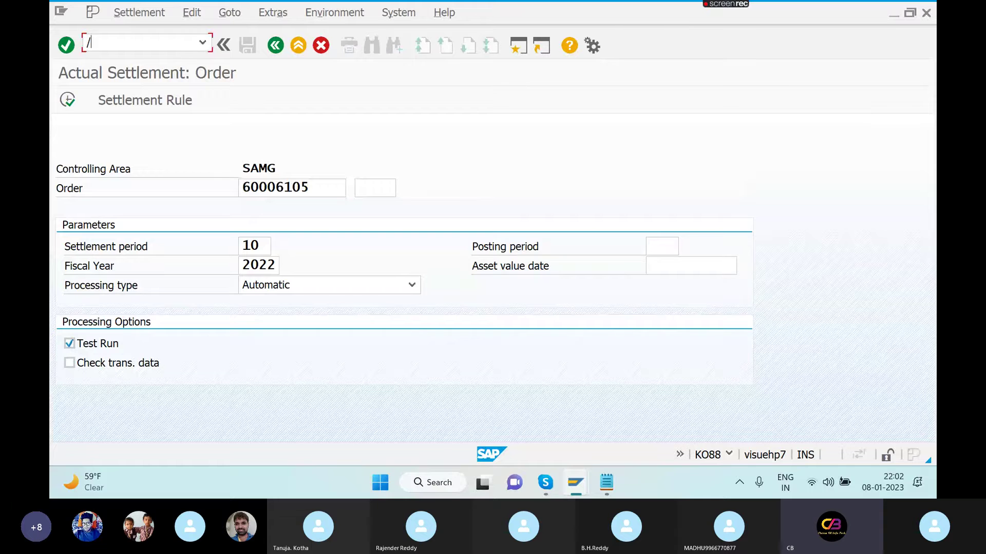
pyautogui.write('NKO88')
pyautogui.press('Return')
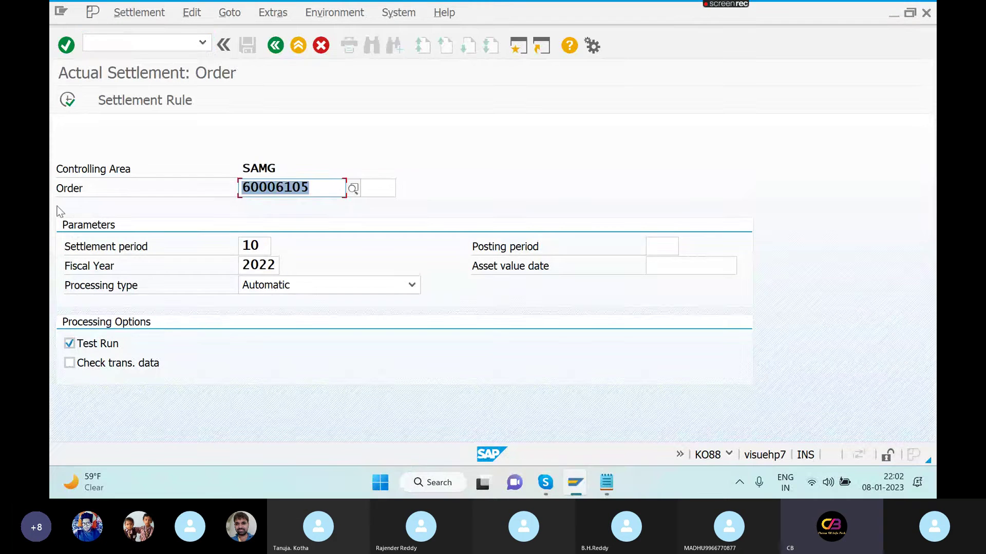
pyautogui.click(68, 100)
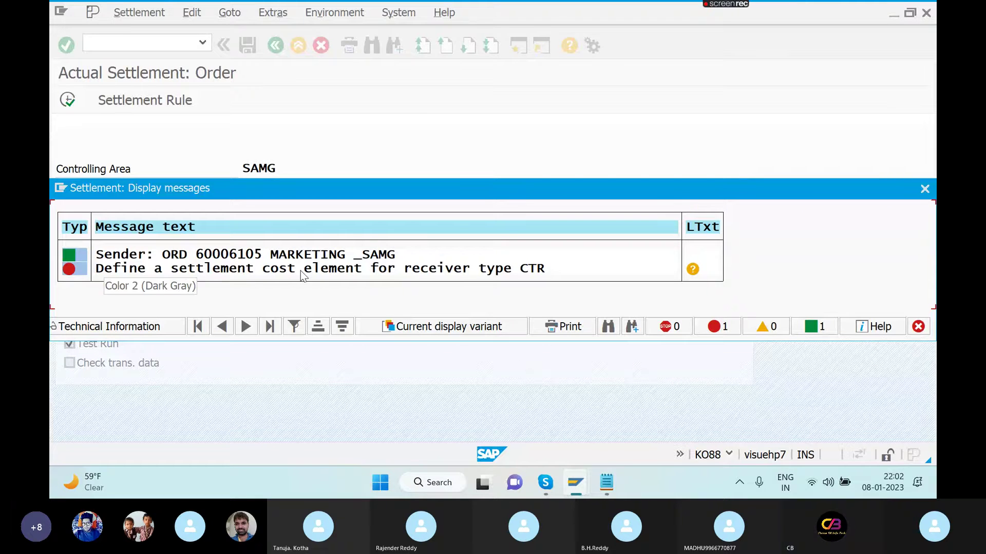
pyautogui.click(693, 269)
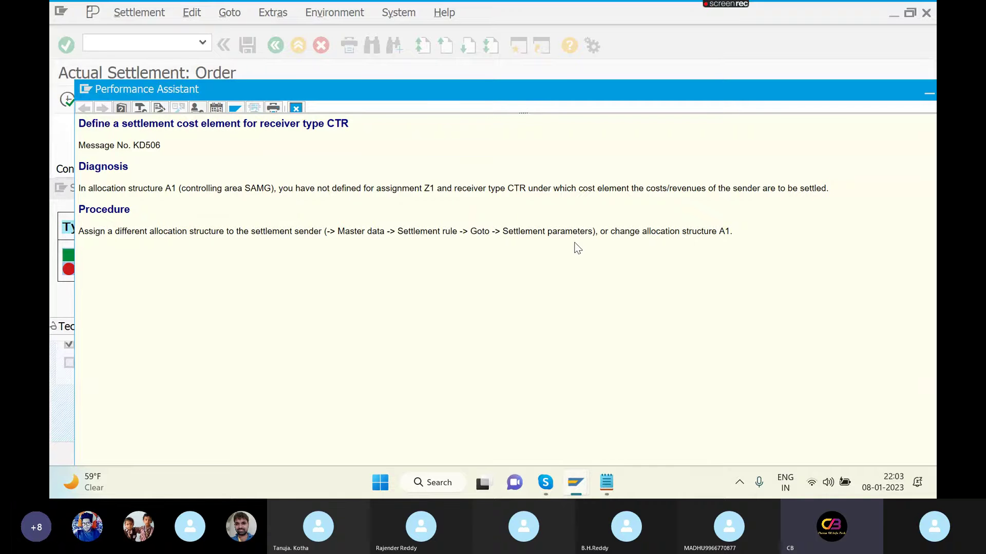
pyautogui.press('Escape')
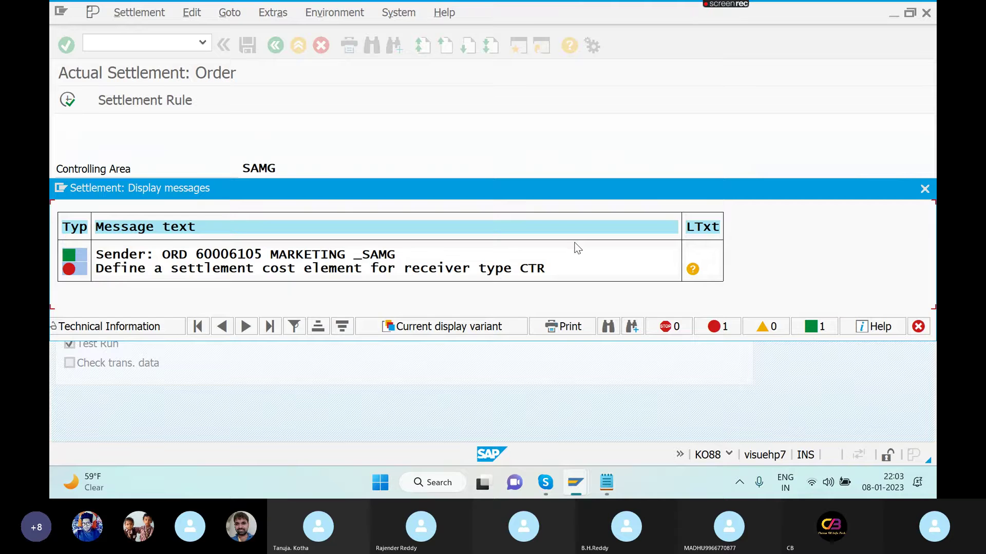
pyautogui.press('Escape')
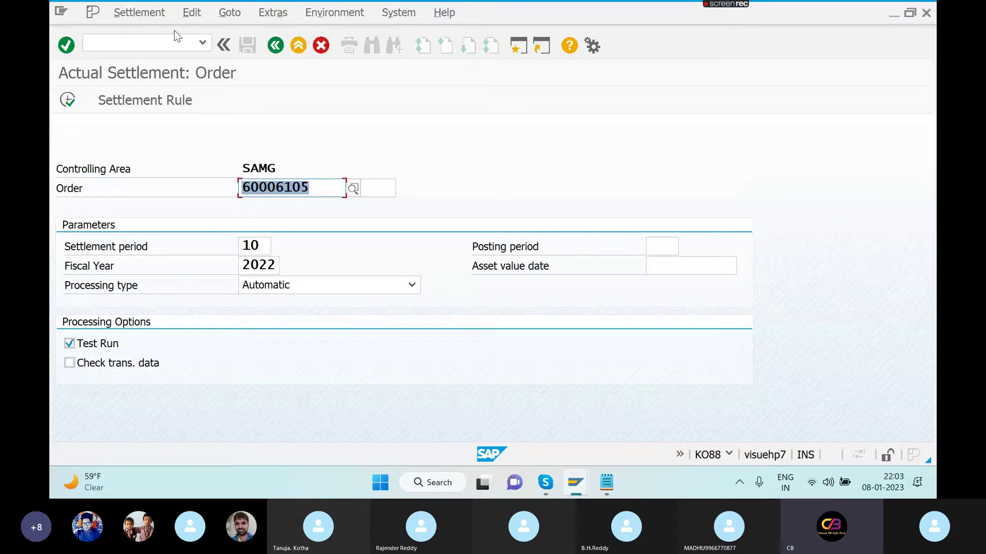
# - Reopen OKO6 as a fresh transaction, declining to view the locked data
pyautogui.click(203, 45)
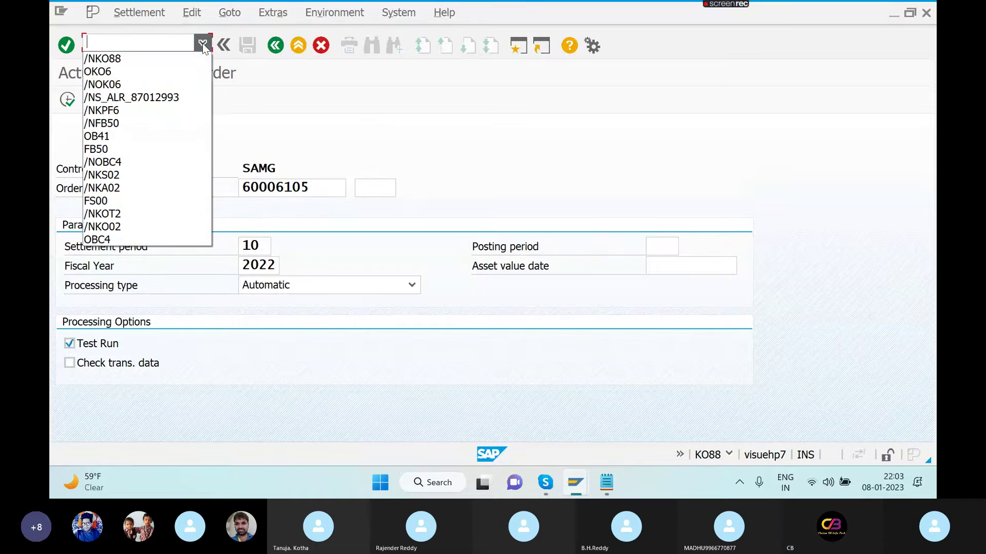
pyautogui.click(142, 72)
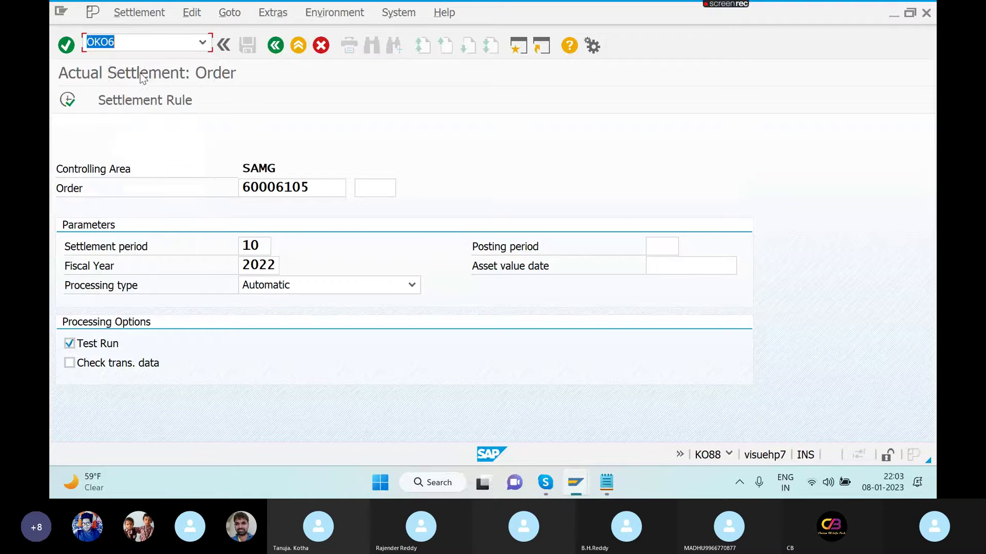
pyautogui.click(86, 42)
pyautogui.write('/N')
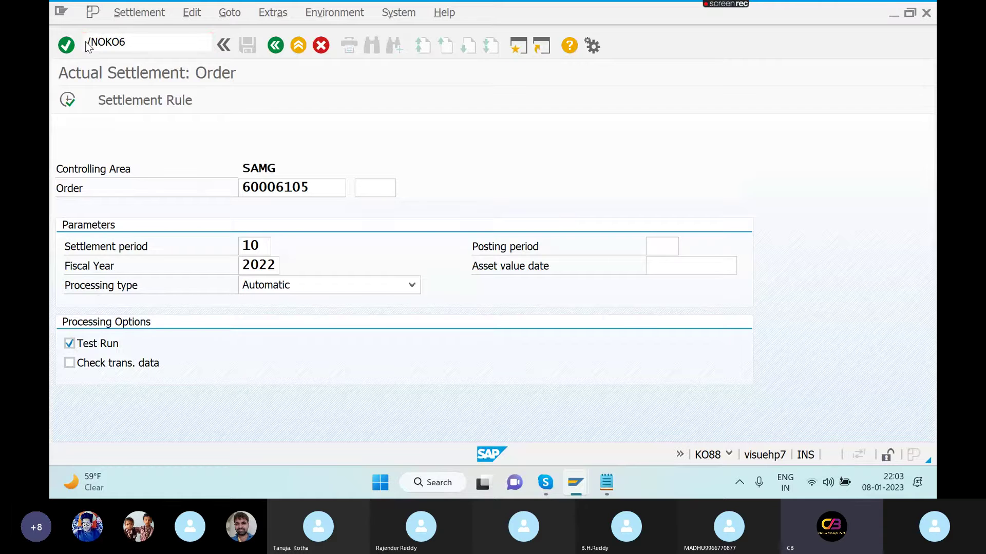
pyautogui.press('Return')
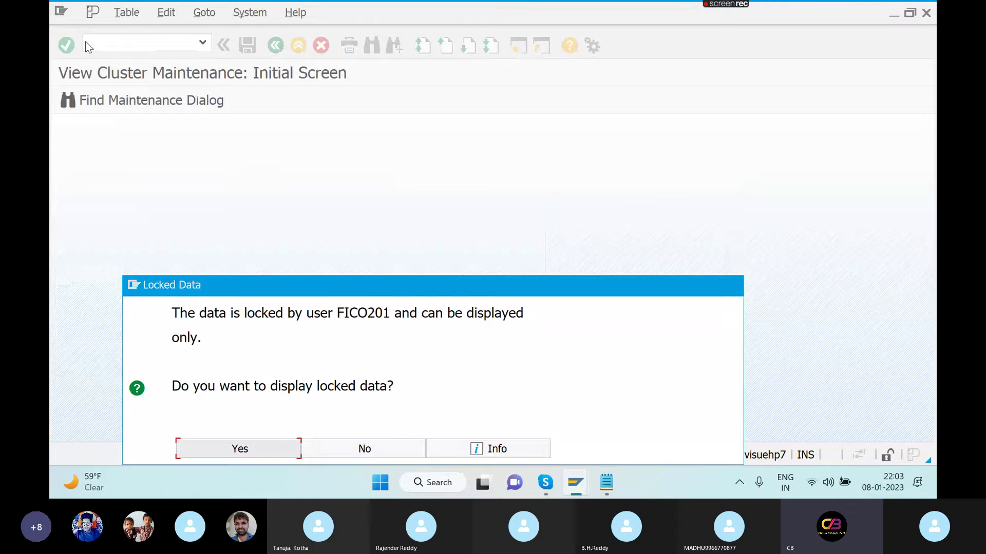
pyautogui.click(325, 449)
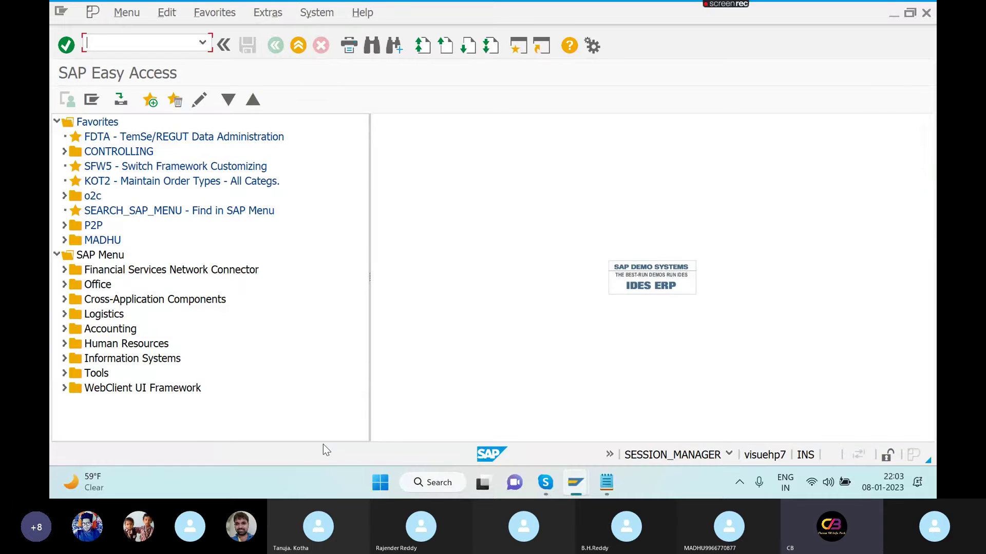
pyautogui.hotkey('alt', 'Tab')
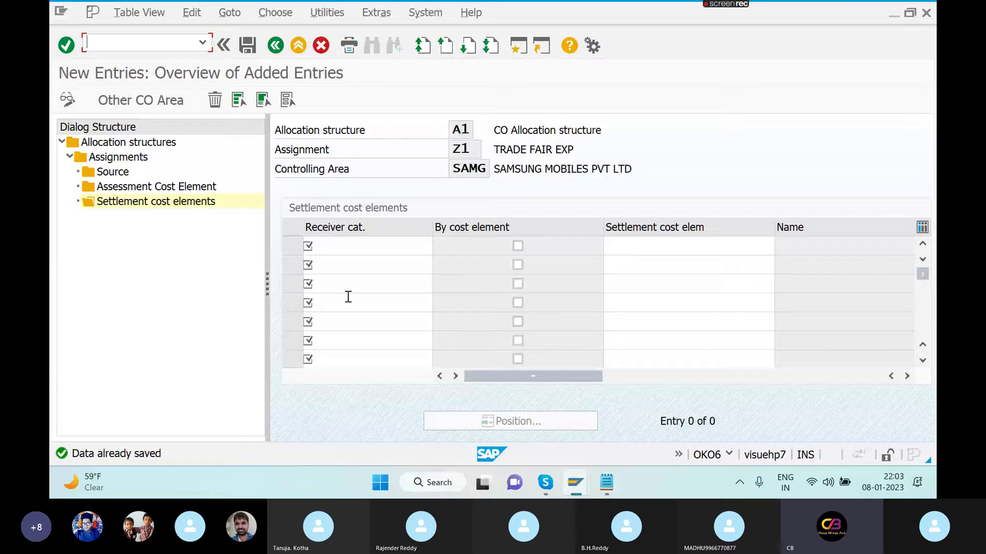
# - Add a CTR Cost center receiver entry with By cost element ticked
pyautogui.click(368, 245)
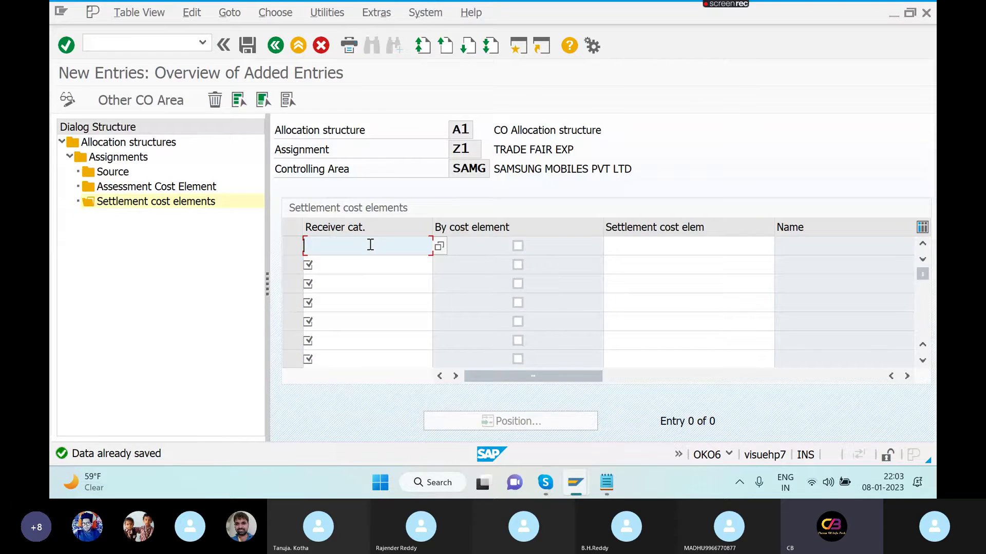
pyautogui.click(439, 247)
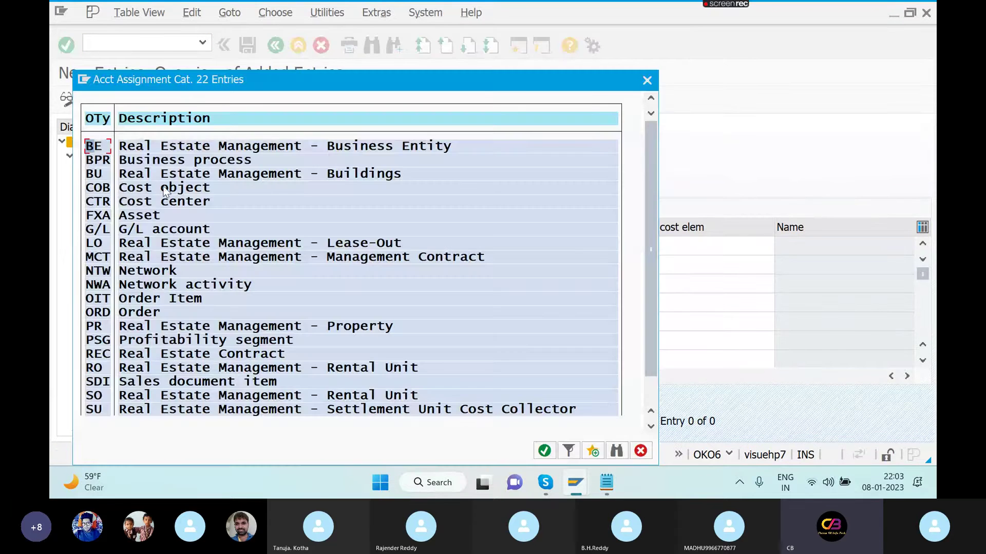
pyautogui.doubleClick(153, 205)
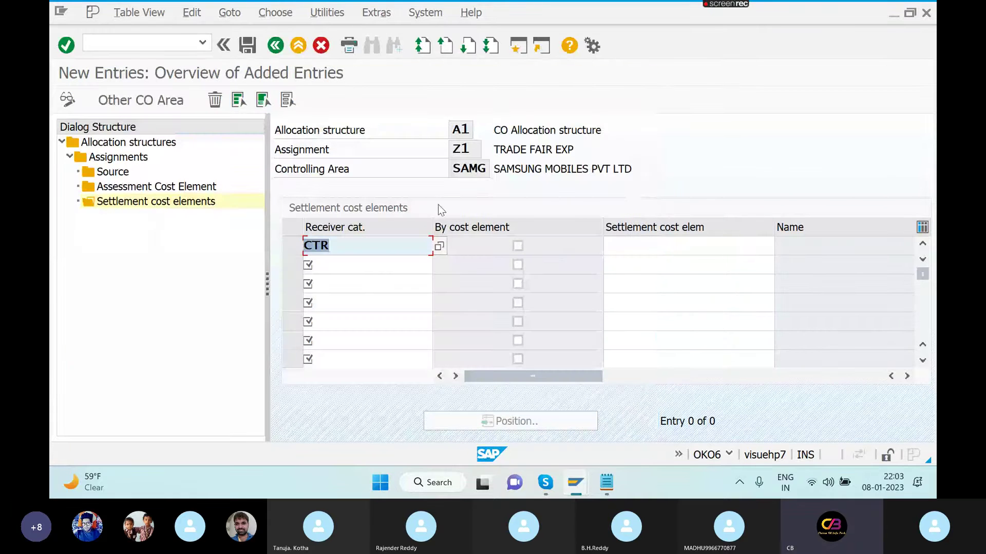
pyautogui.click(517, 245)
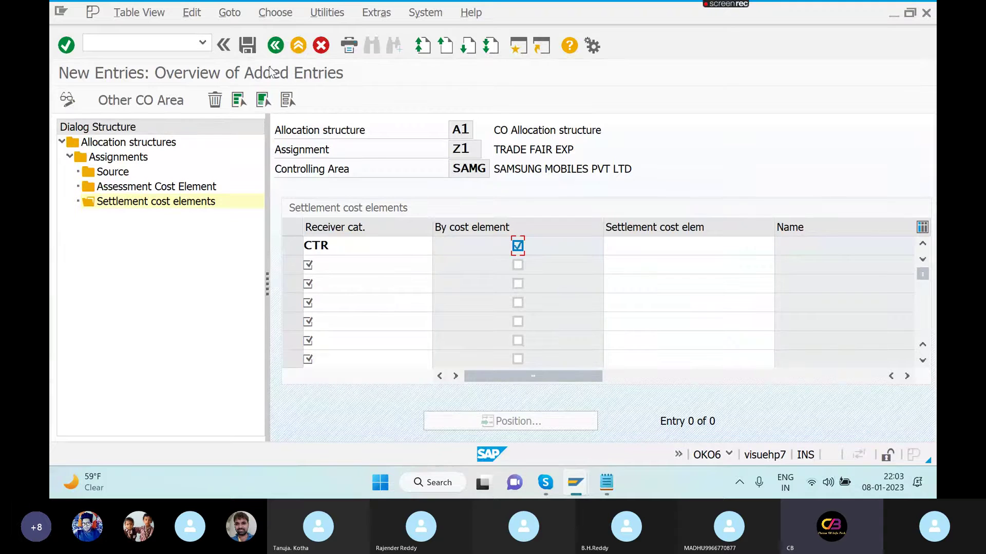
pyautogui.click(274, 53)
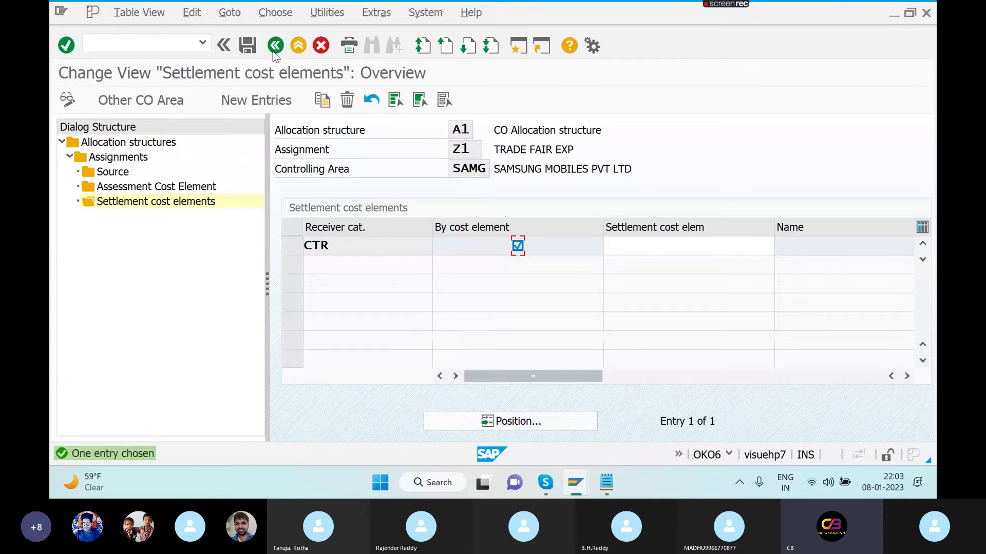
# - Save the Z1 settlement cost element entry, dismissing the warnings
pyautogui.click(275, 46)
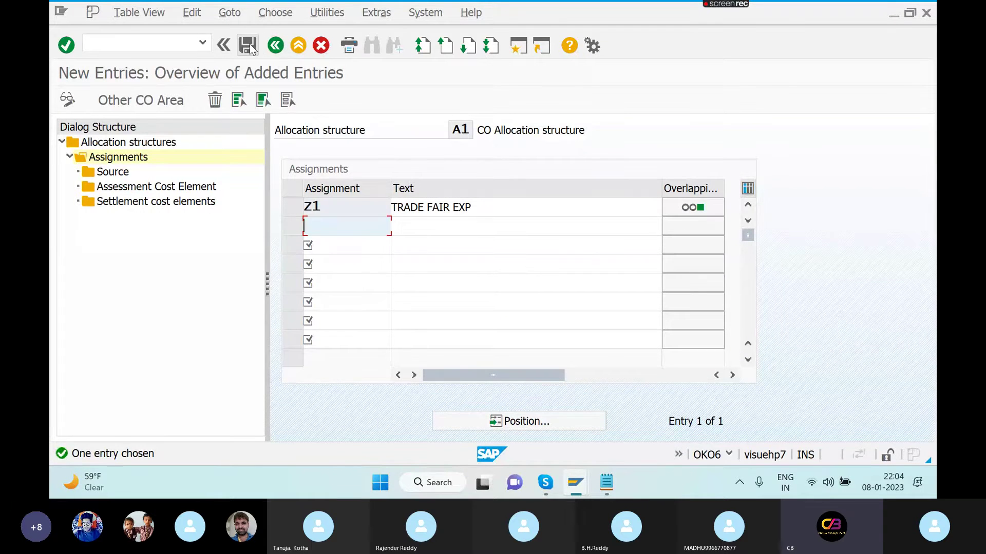
pyautogui.click(251, 46)
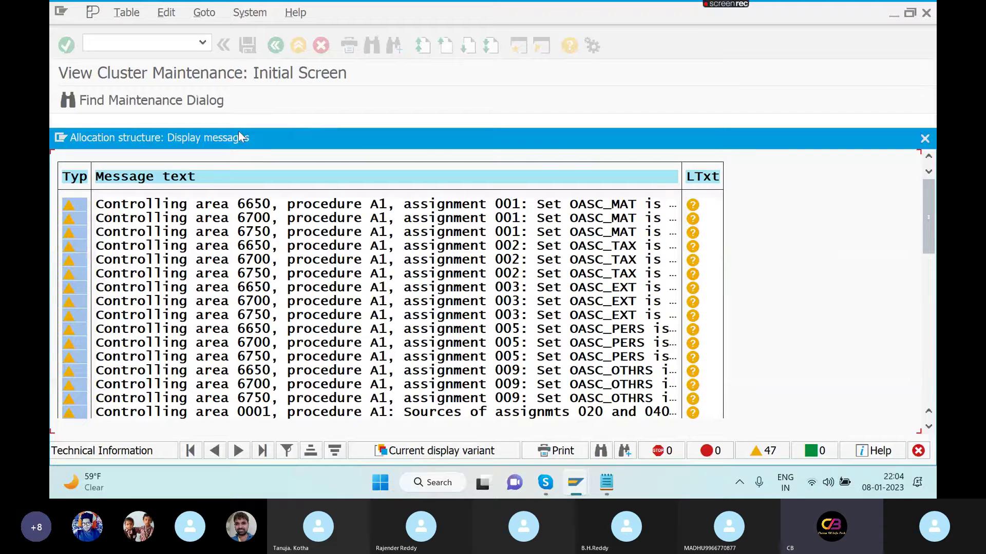
pyautogui.press('Return')
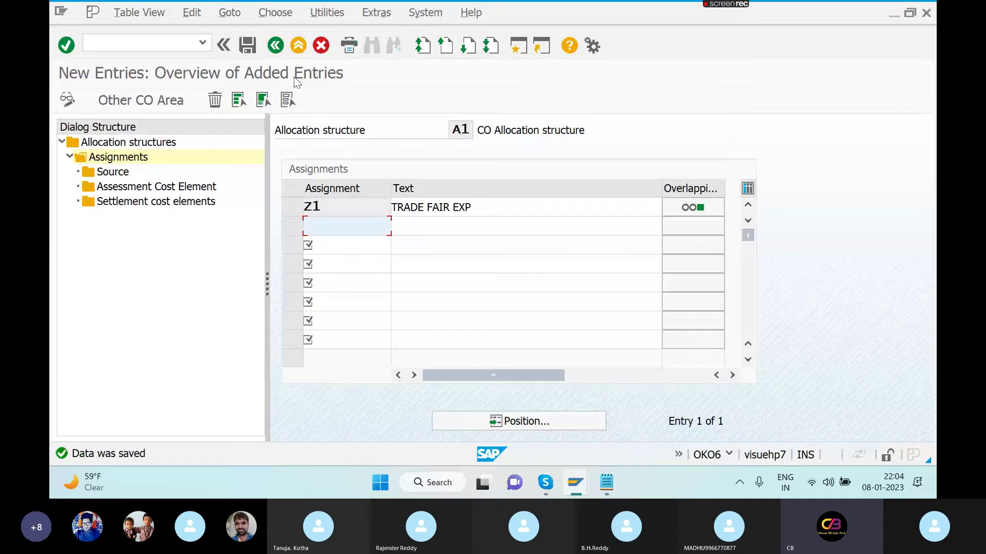
# - Check that assignment 020 has no settlement cost elements, then return to the structures list
pyautogui.click(275, 46)
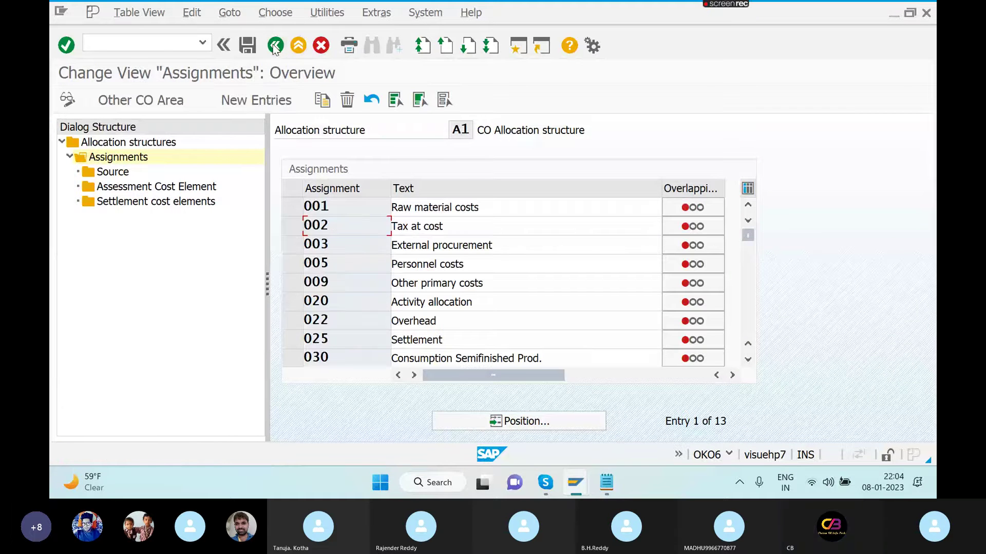
pyautogui.click(294, 303)
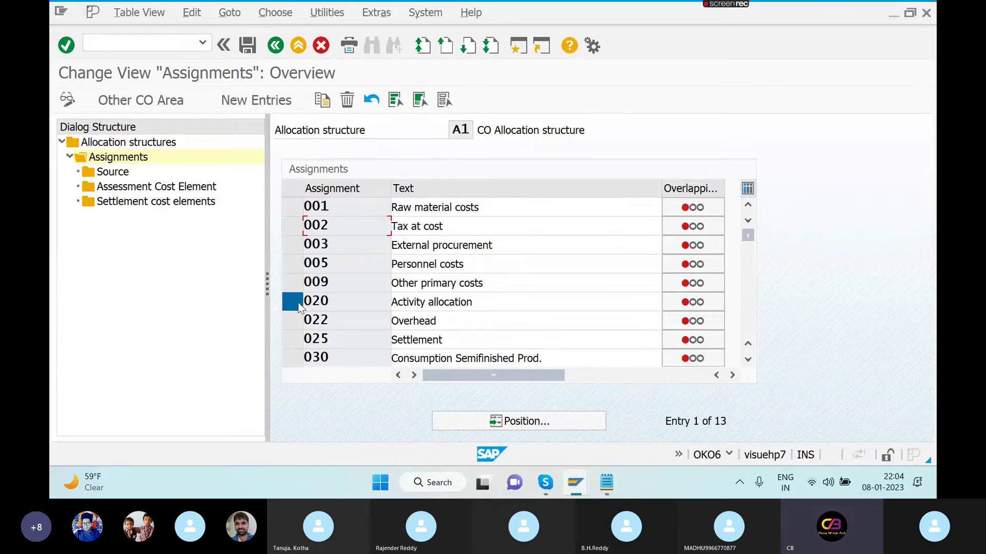
pyautogui.doubleClick(171, 207)
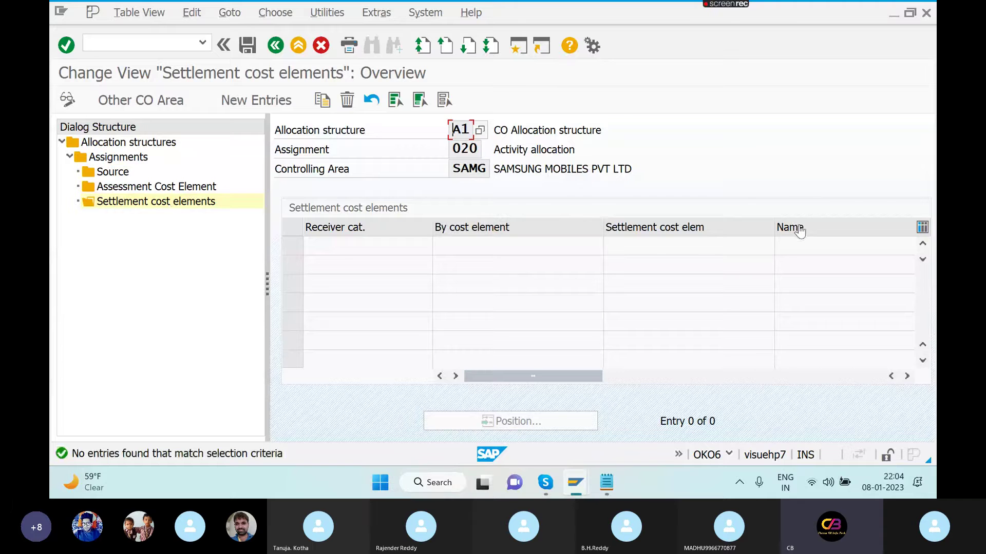
pyautogui.click(275, 45)
pyautogui.click(276, 45)
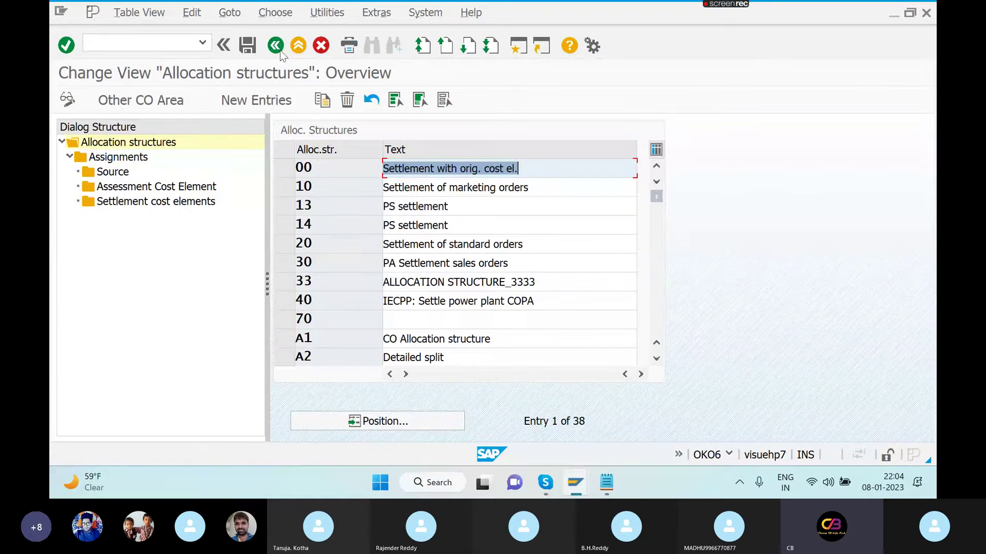
pyautogui.click(284, 206)
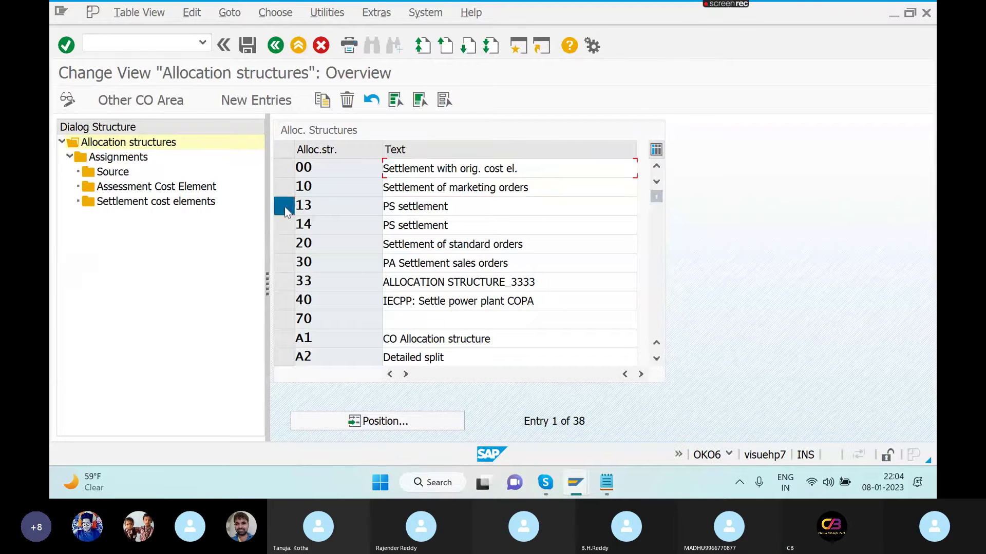
pyautogui.click(136, 158)
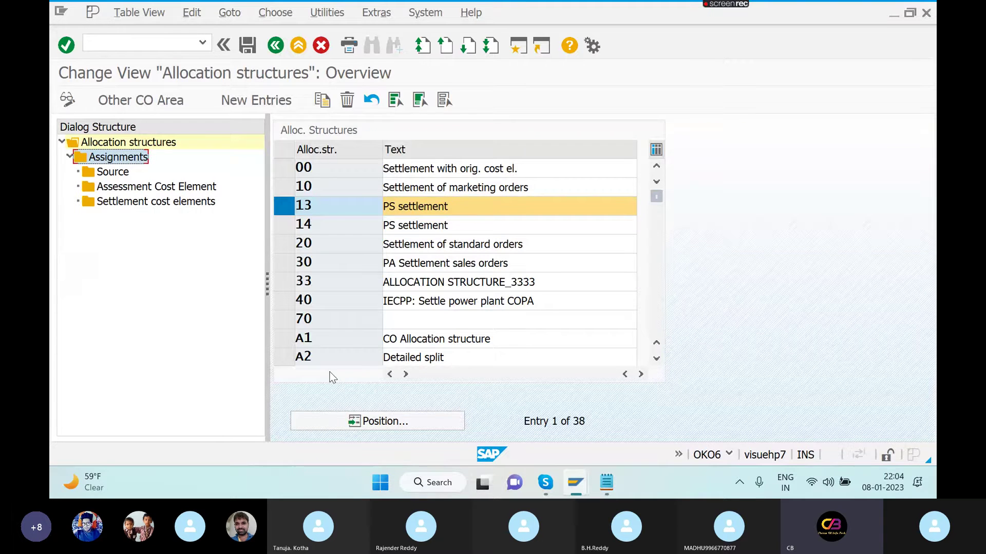
pyautogui.click(282, 339)
pyautogui.click(282, 206)
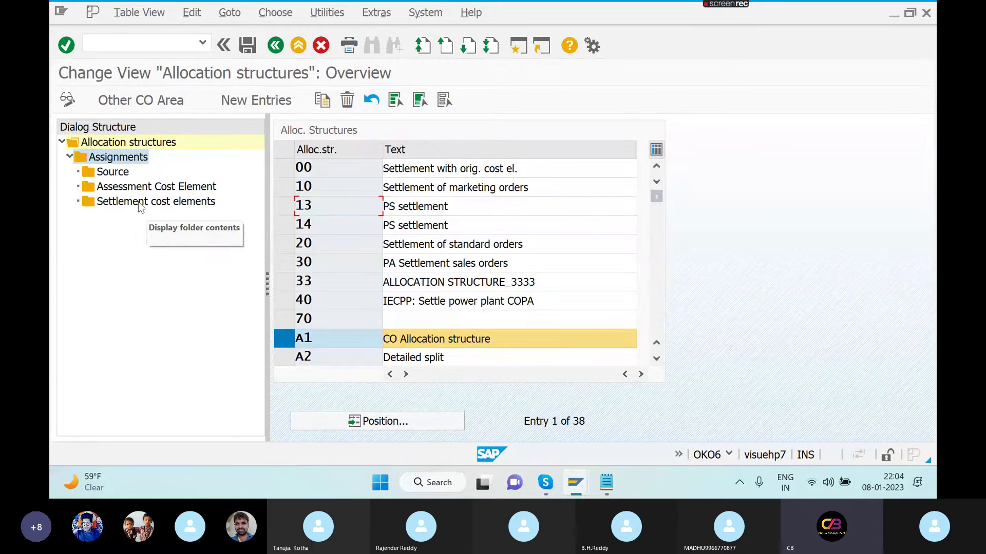
pyautogui.doubleClick(128, 158)
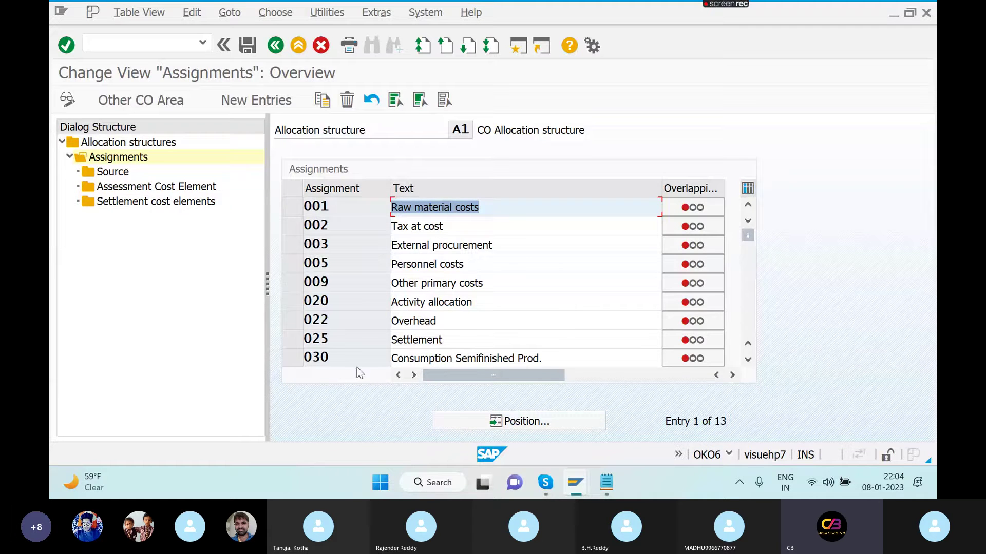
pyautogui.click(748, 361)
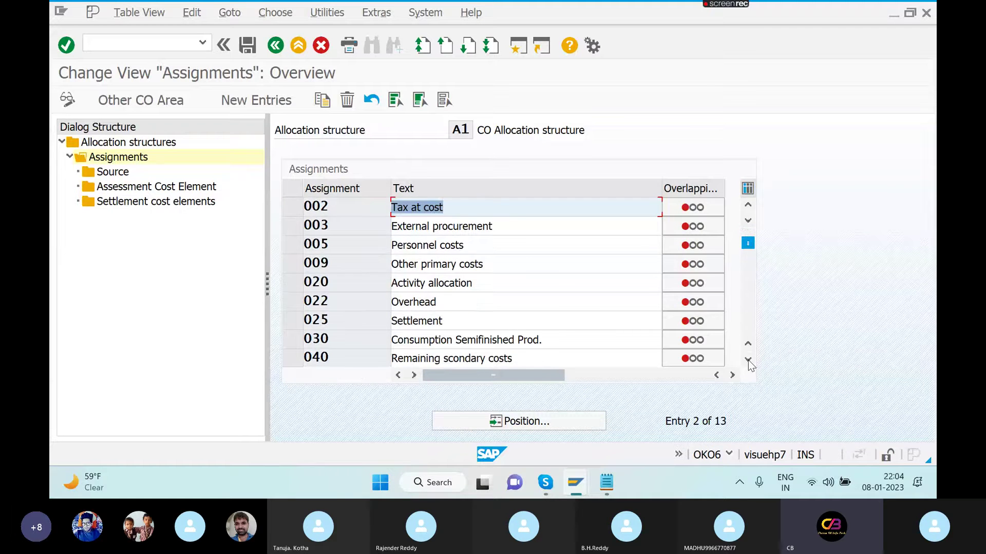
pyautogui.click(748, 359)
pyautogui.click(748, 359)
pyautogui.click(747, 359)
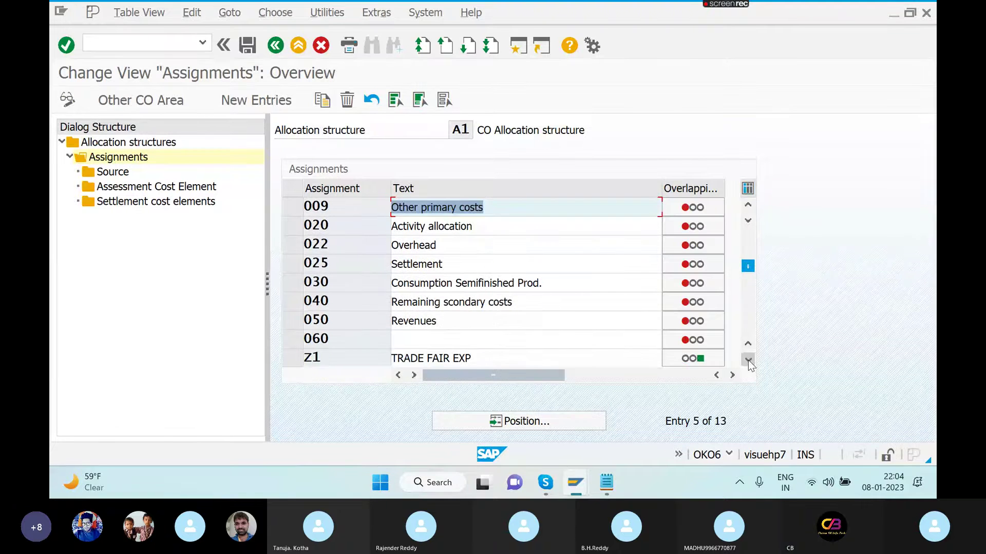
pyautogui.click(748, 359)
pyautogui.click(747, 359)
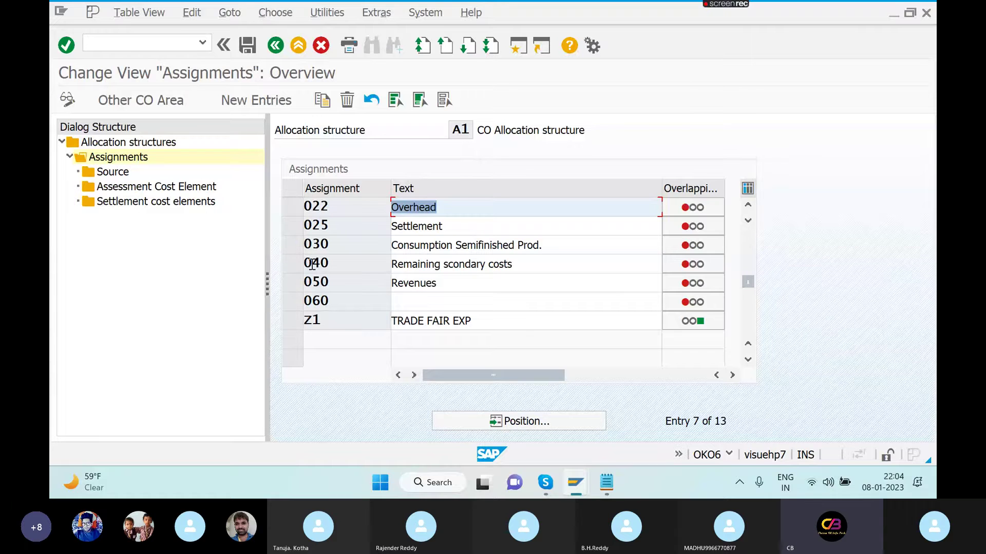
pyautogui.click(283, 211)
pyautogui.doubleClick(204, 204)
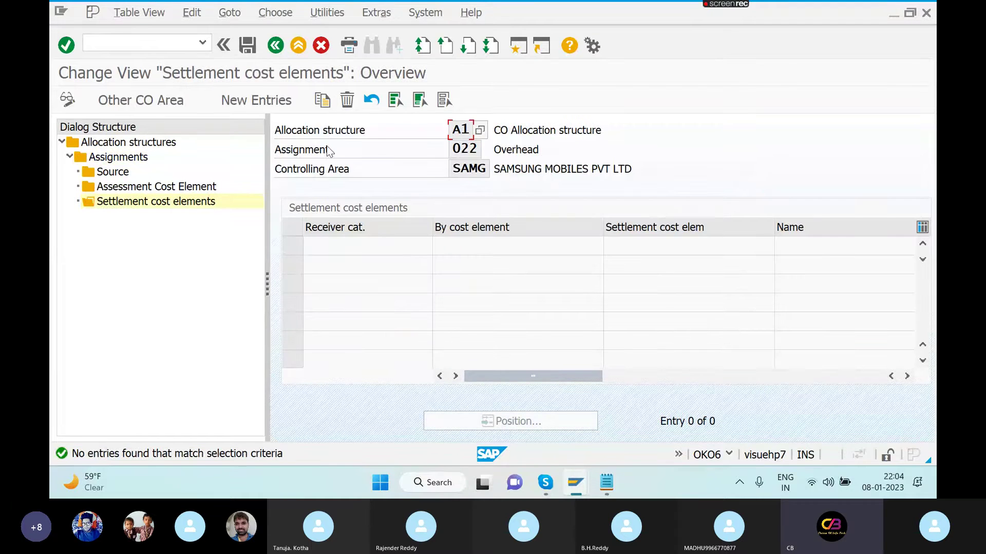
pyautogui.click(275, 47)
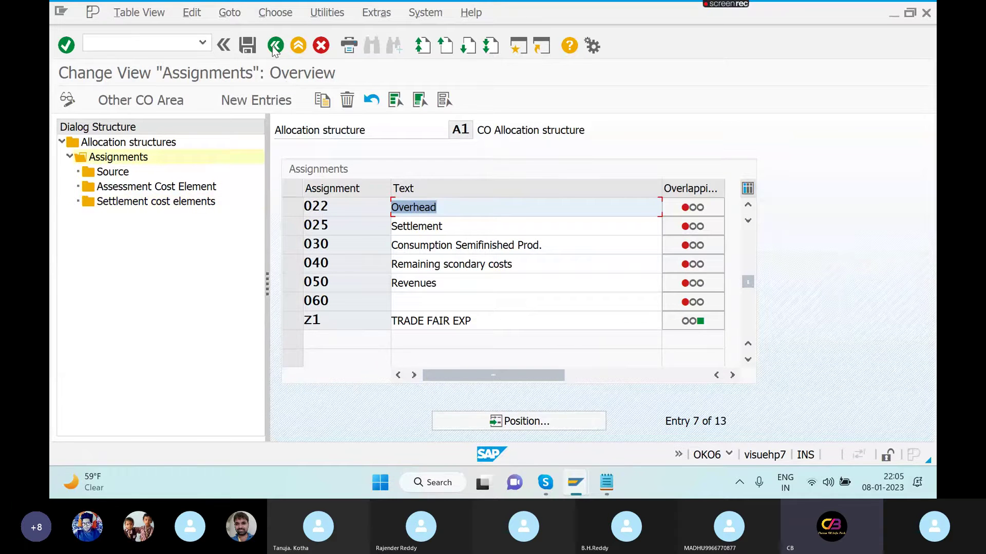
pyautogui.click(275, 47)
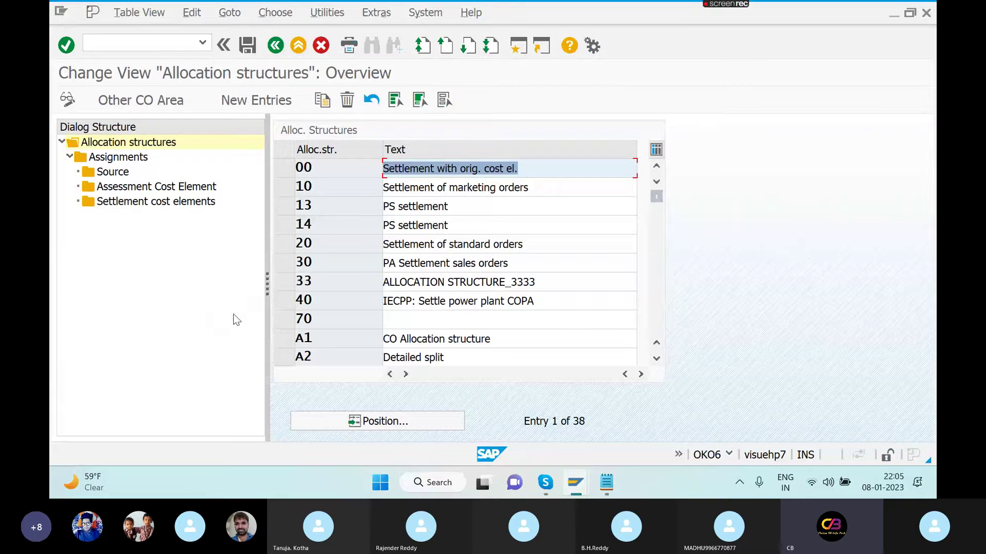
# - Launch FS00 and start creating G/L account 400313 under Administration cost
pyautogui.click(163, 44)
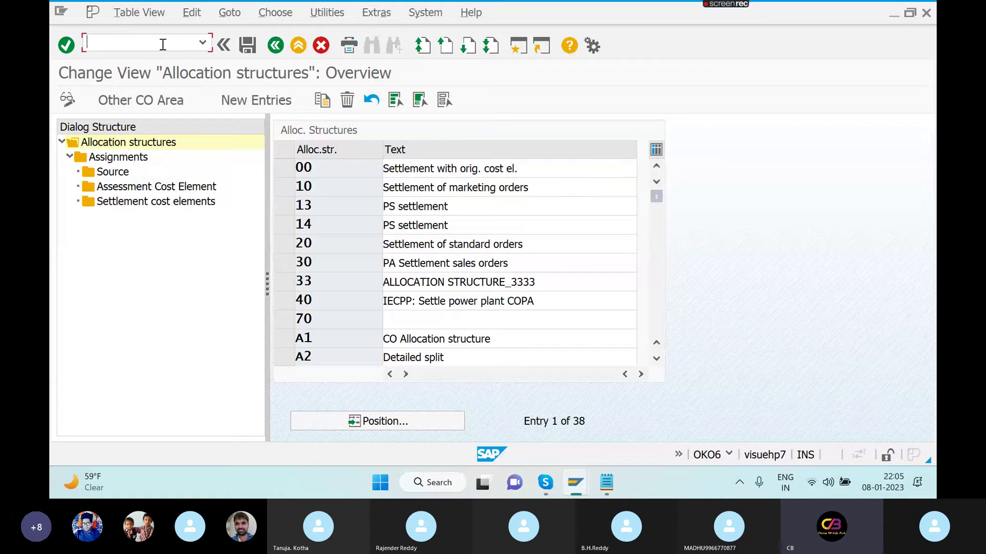
pyautogui.write('/NFS00')
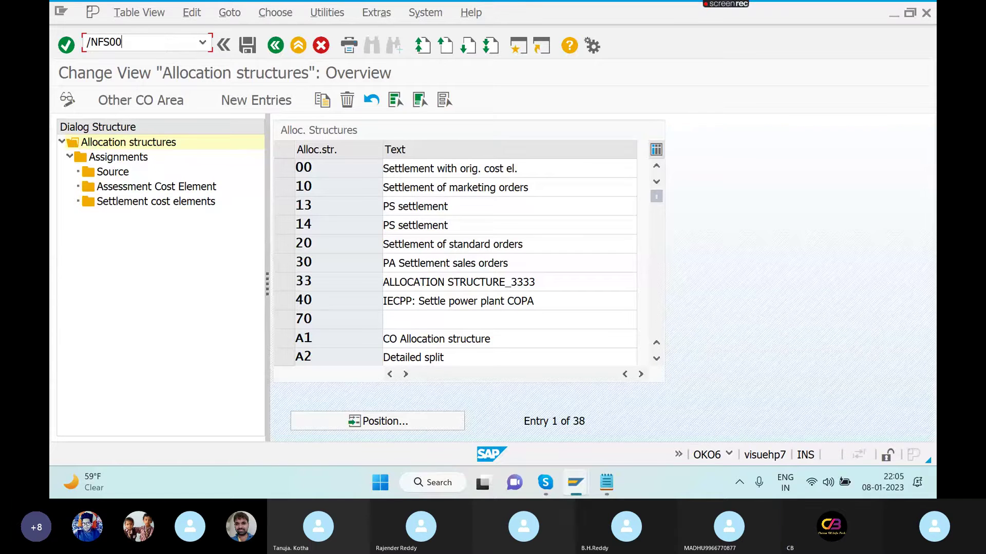
pyautogui.press('Return')
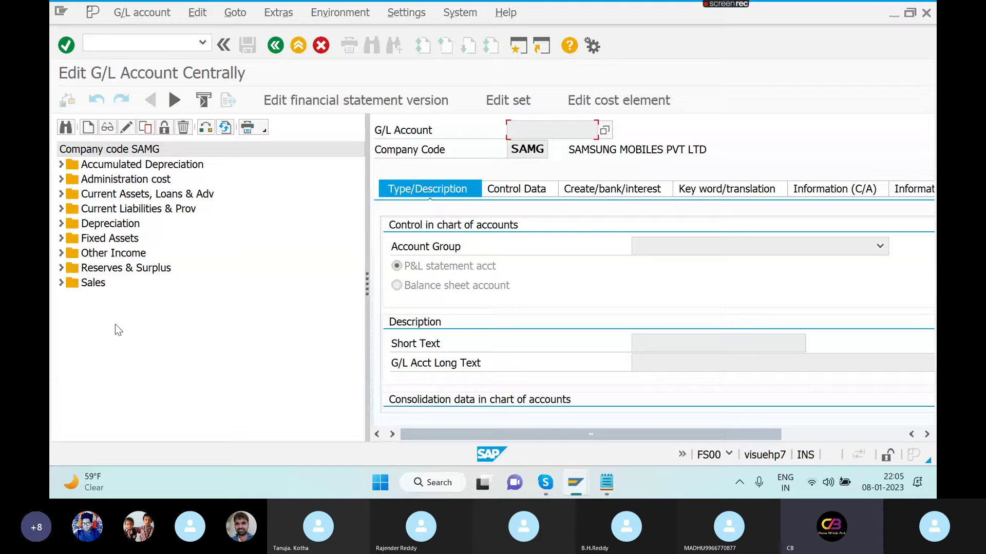
pyautogui.click(61, 179)
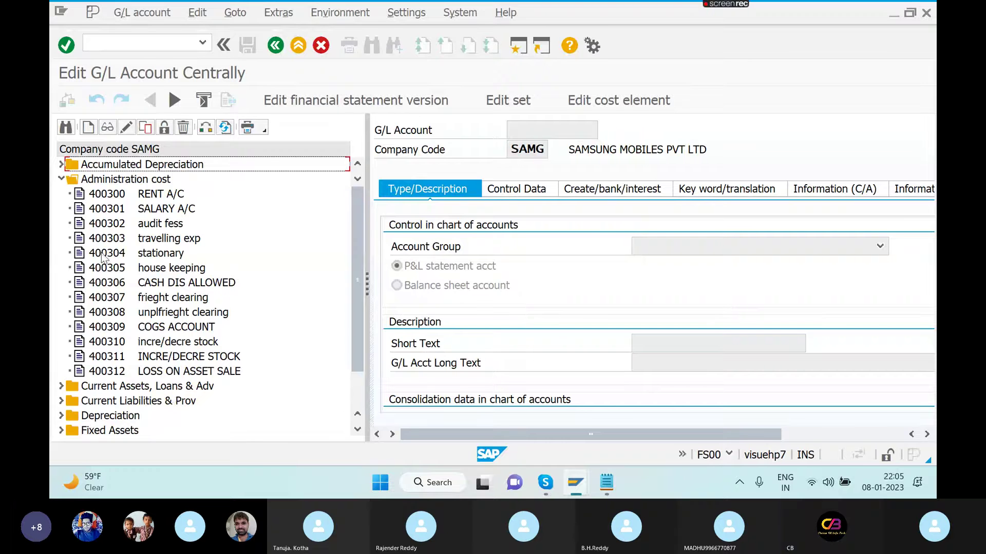
pyautogui.click(88, 127)
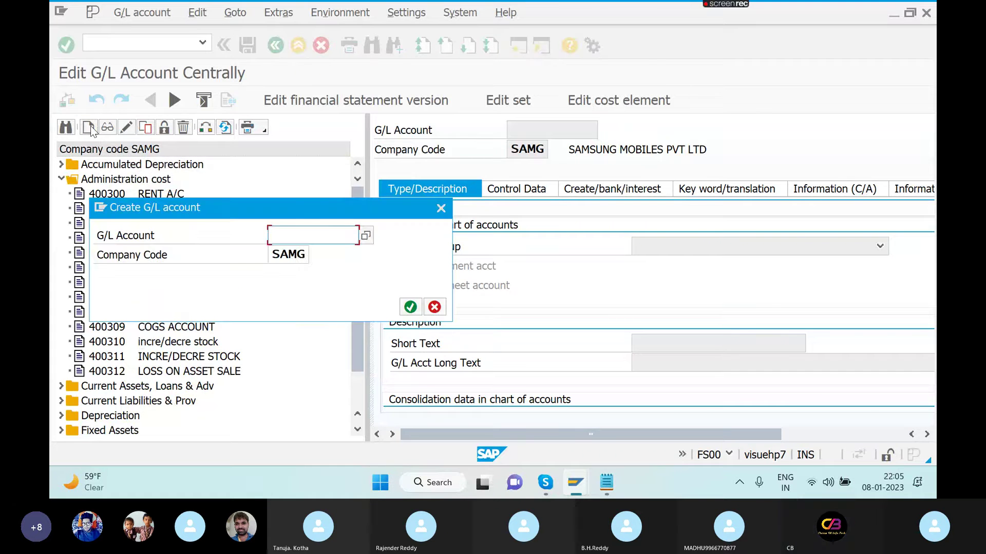
pyautogui.write('400')
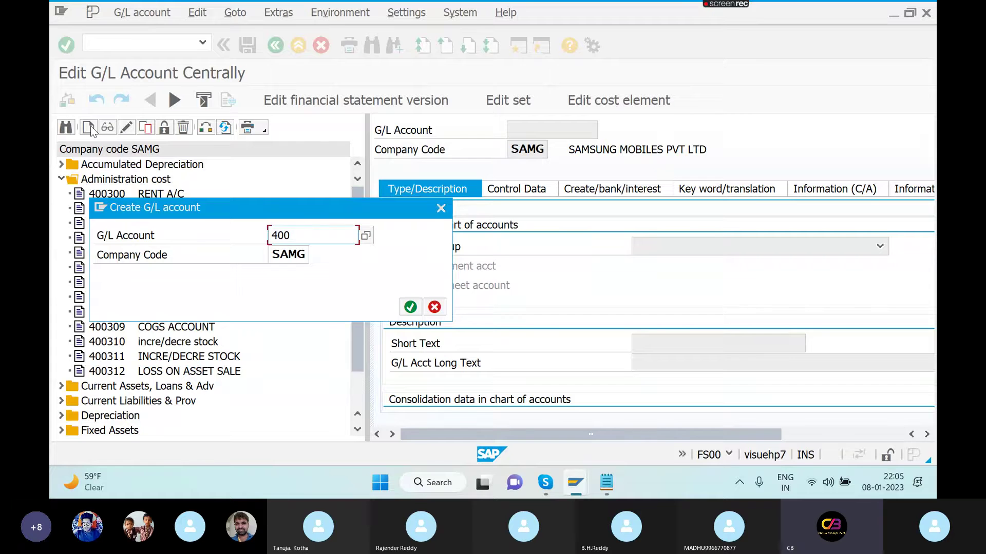
pyautogui.write('313')
pyautogui.press('Return')
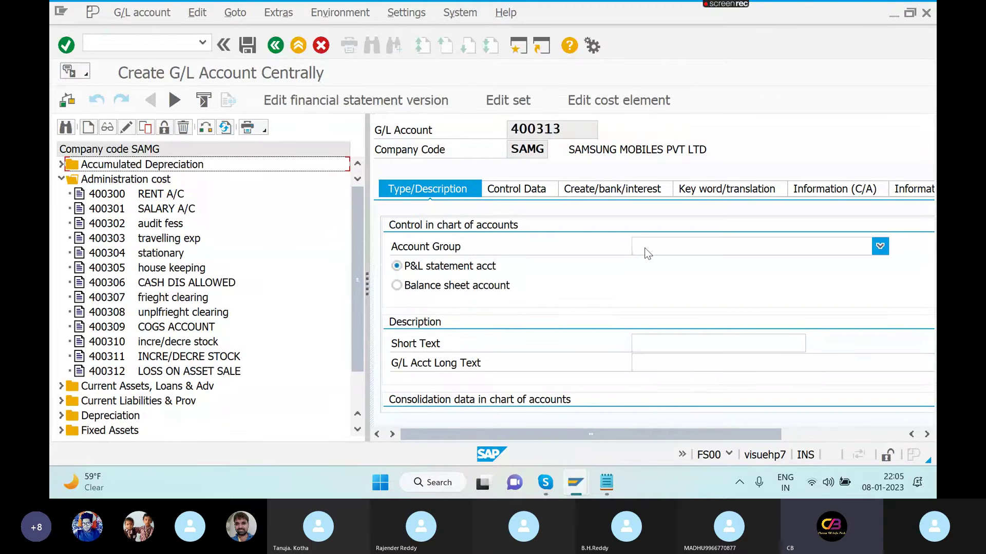
# - Set account group Administration cost and short and long text 'SETTLEMENT CE'
pyautogui.click(646, 252)
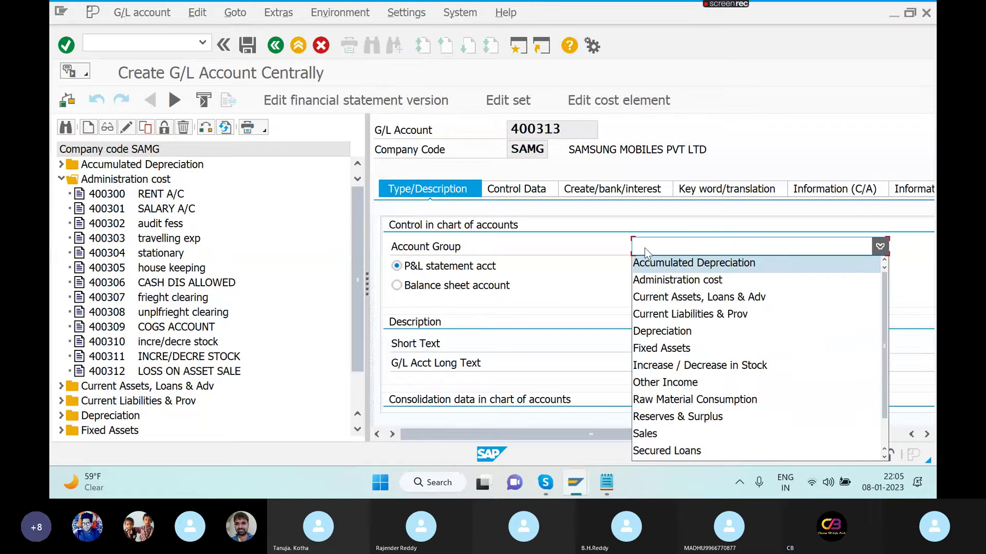
pyautogui.click(659, 279)
pyautogui.click(657, 344)
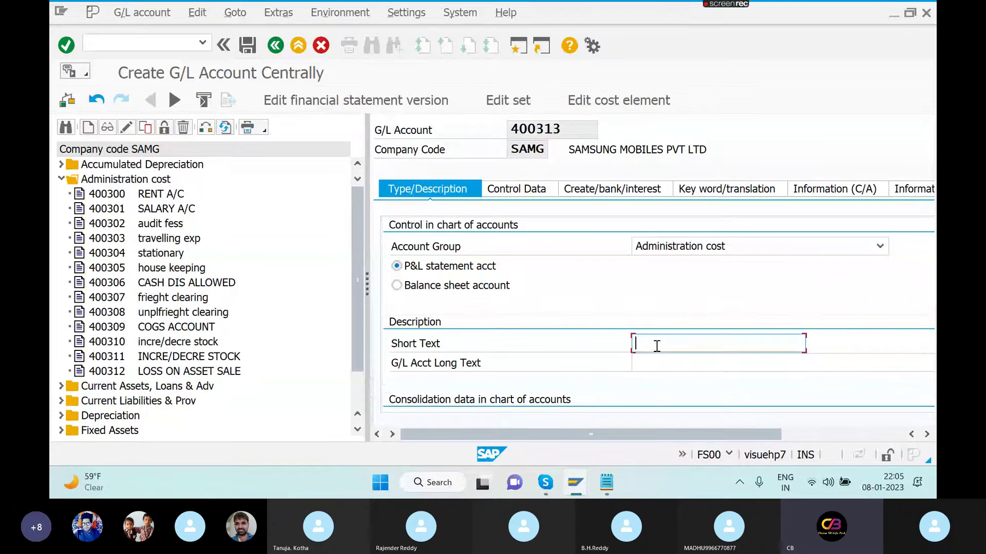
pyautogui.write('SETTL')
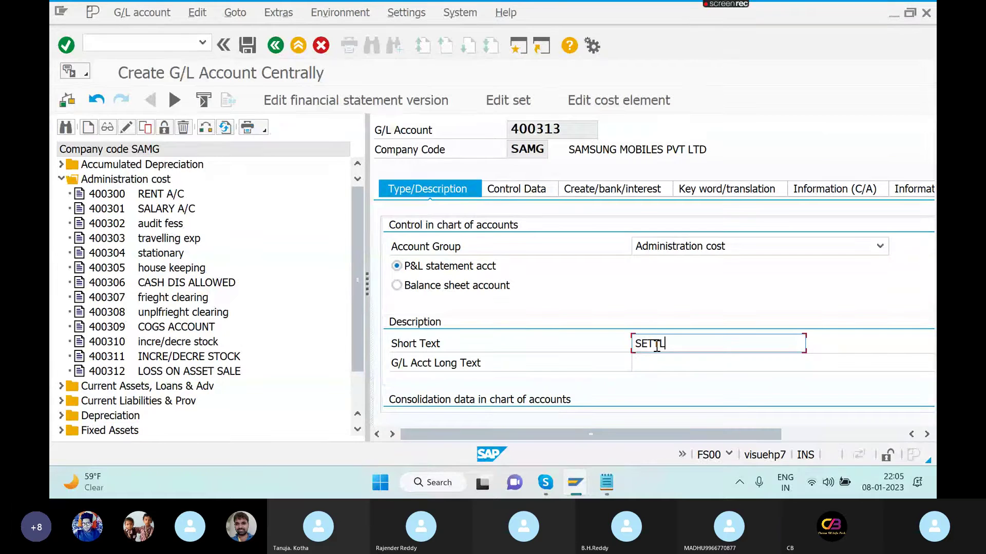
pyautogui.write('EME')
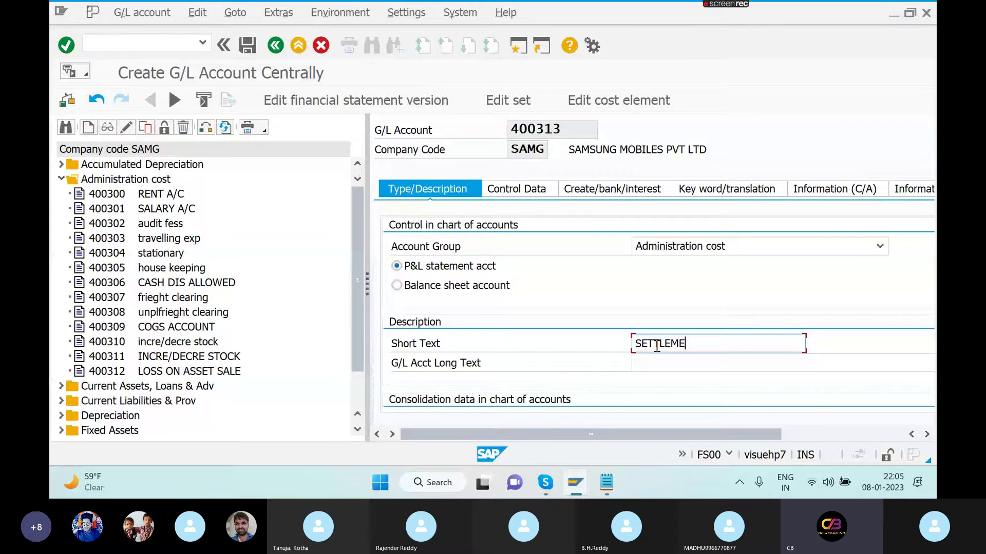
pyautogui.write('NT CE')
pyautogui.hotkey('shift', 'Left')
pyautogui.hotkey('shift', 'Left')
pyautogui.hotkey('shift', 'Left')
pyautogui.hotkey('shift', 'Left')
pyautogui.hotkey('shift', 'Left')
pyautogui.hotkey('shift', 'Left')
pyautogui.hotkey('shift', 'Left')
pyautogui.hotkey('shift', 'Left')
pyautogui.hotkey('shift', 'Left')
pyautogui.hotkey('shift', 'Left')
pyautogui.hotkey('shift', 'Left')
pyautogui.hotkey('shift', 'Left')
pyautogui.hotkey('shift', 'Left')
pyautogui.hotkey('ctrl', 'c')
pyautogui.click(657, 347)
pyautogui.click(660, 362)
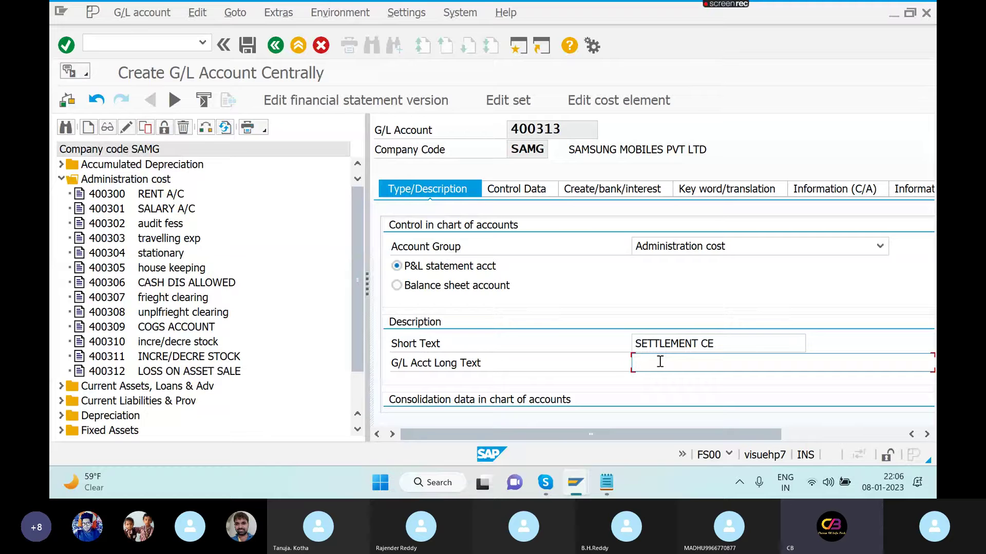
pyautogui.hotkey('ctrl', 'v')
# - Tick Only balances in local currency, set field status group G001, and save the account
pyautogui.click(549, 189)
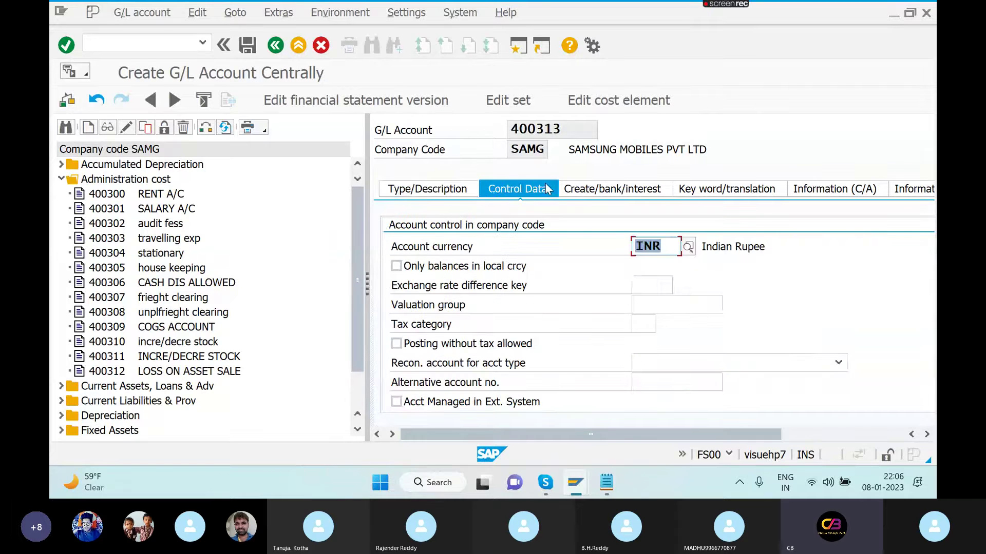
pyautogui.press('Tab')
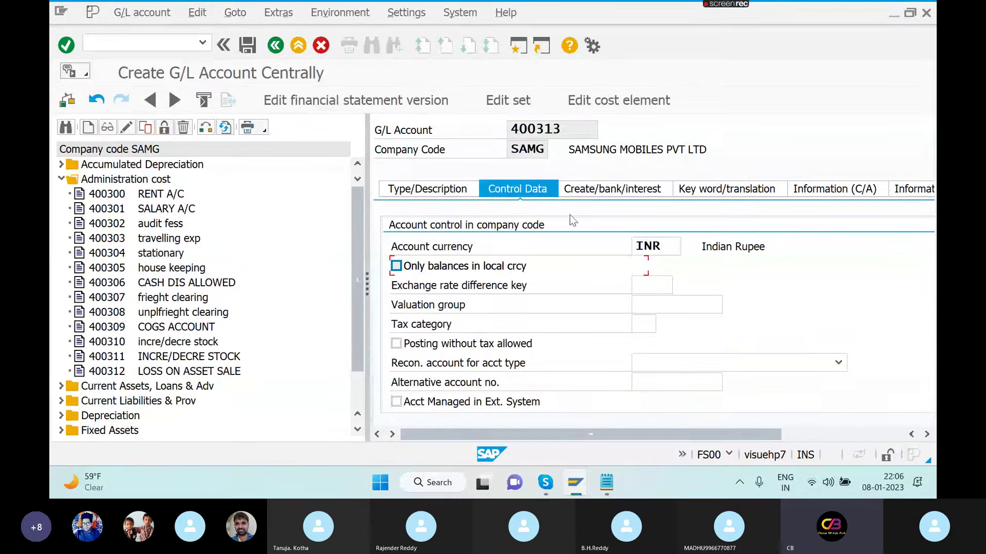
pyautogui.click(502, 266)
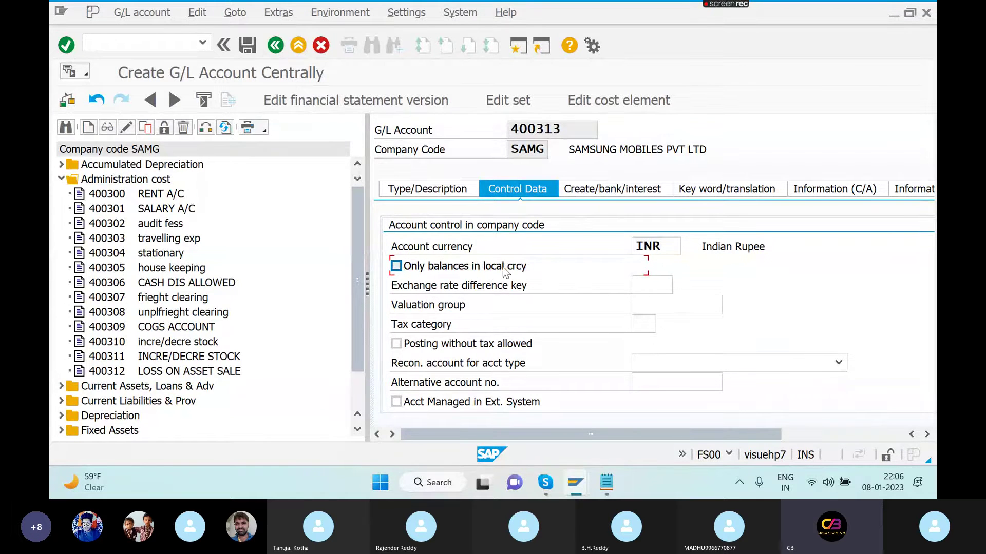
pyautogui.click(627, 191)
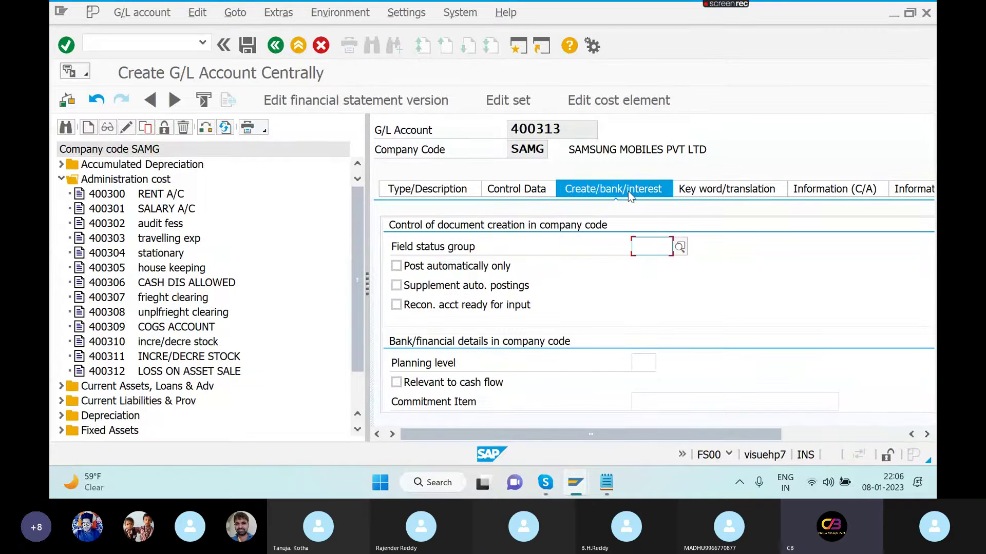
pyautogui.click(653, 246)
pyautogui.write('G001')
pyautogui.press('Return')
pyautogui.click(247, 46)
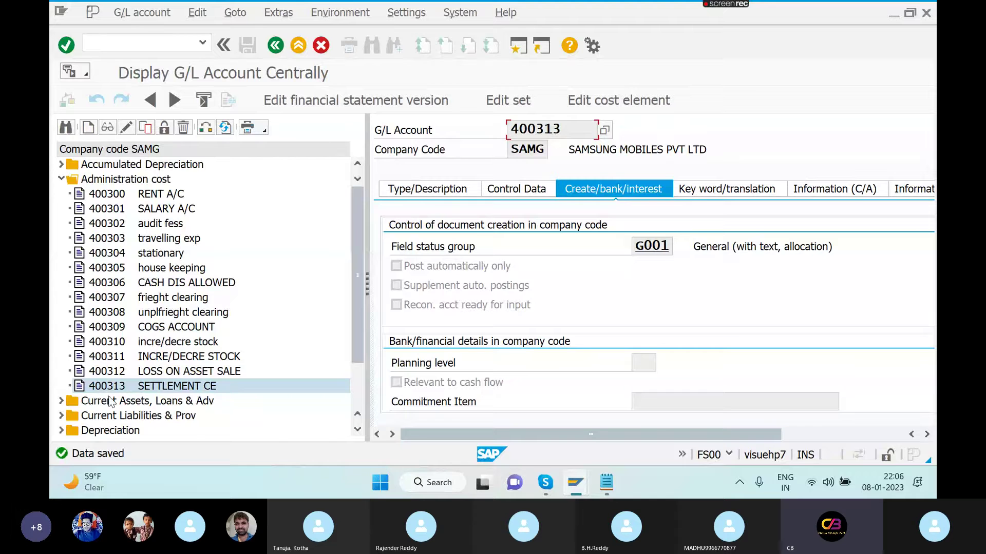
# - Create cost element 400313 with category 22 External settlement and save it
pyautogui.click(145, 390)
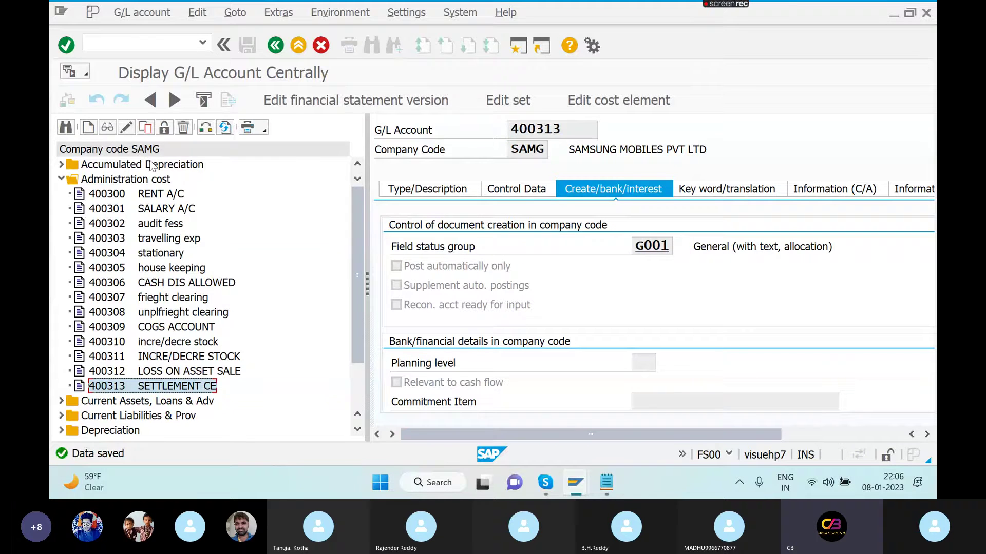
pyautogui.click(126, 127)
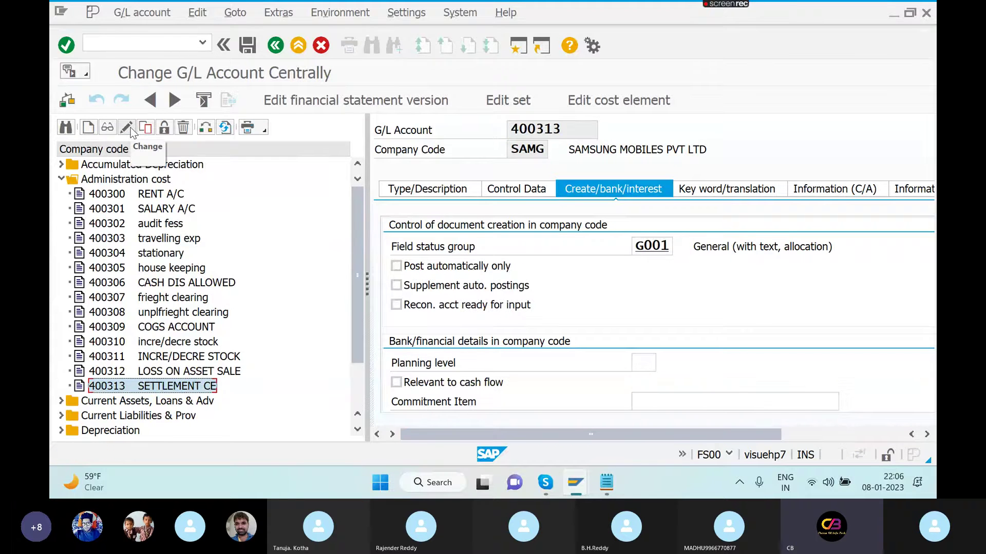
pyautogui.click(600, 106)
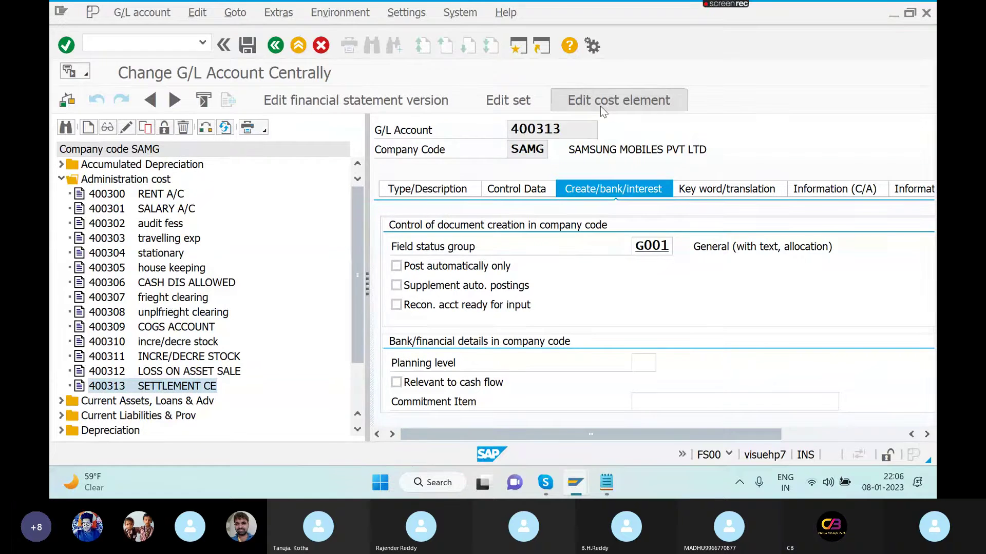
pyautogui.press('Return')
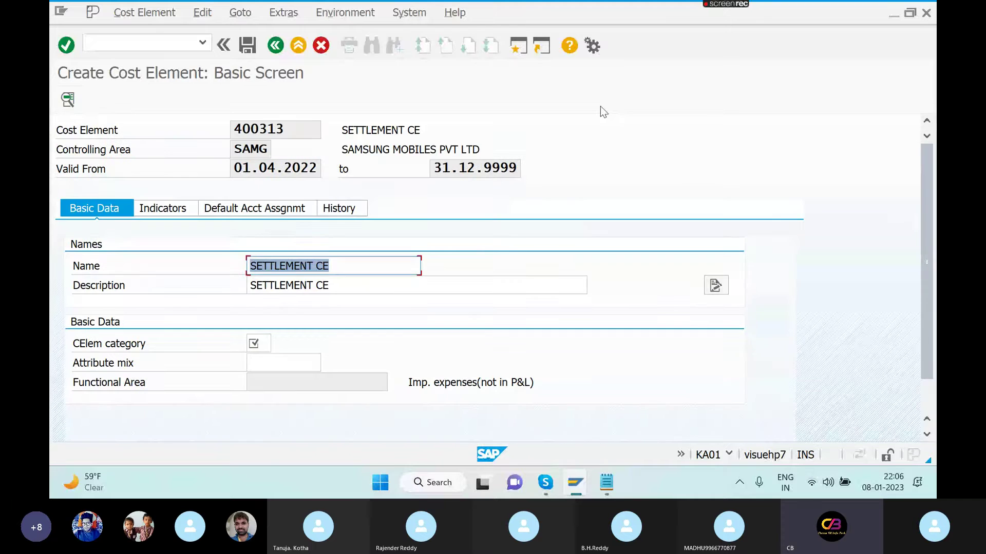
pyautogui.click(262, 341)
pyautogui.click(276, 341)
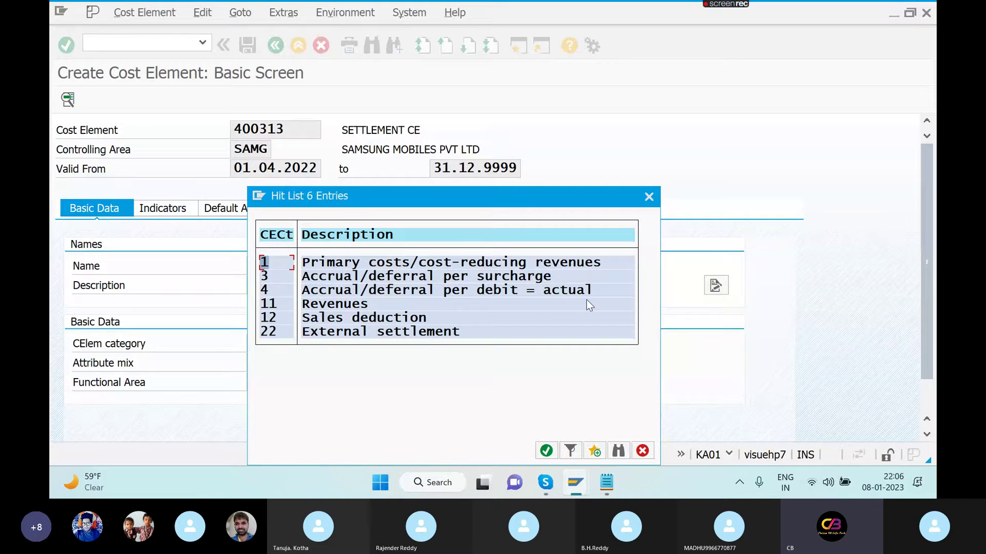
pyautogui.doubleClick(411, 331)
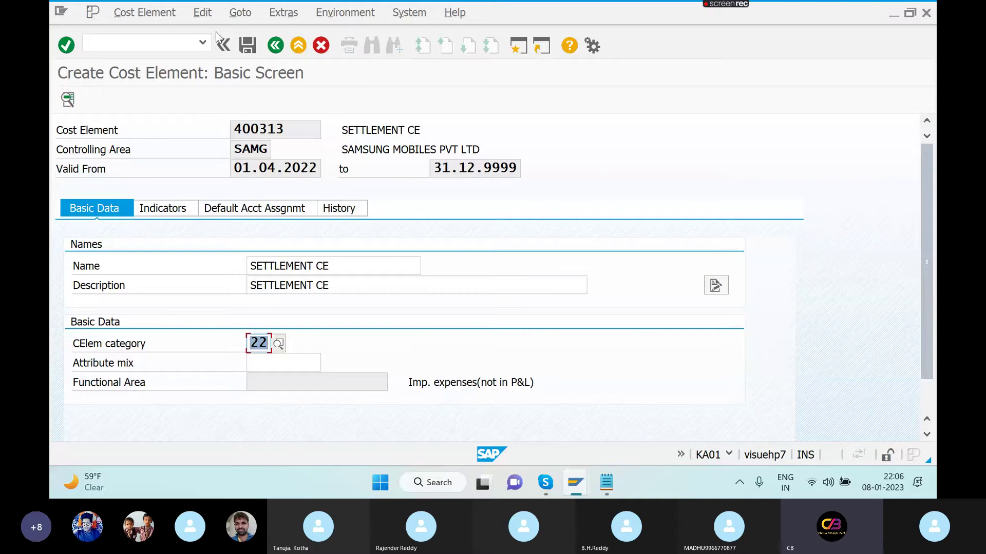
pyautogui.click(246, 47)
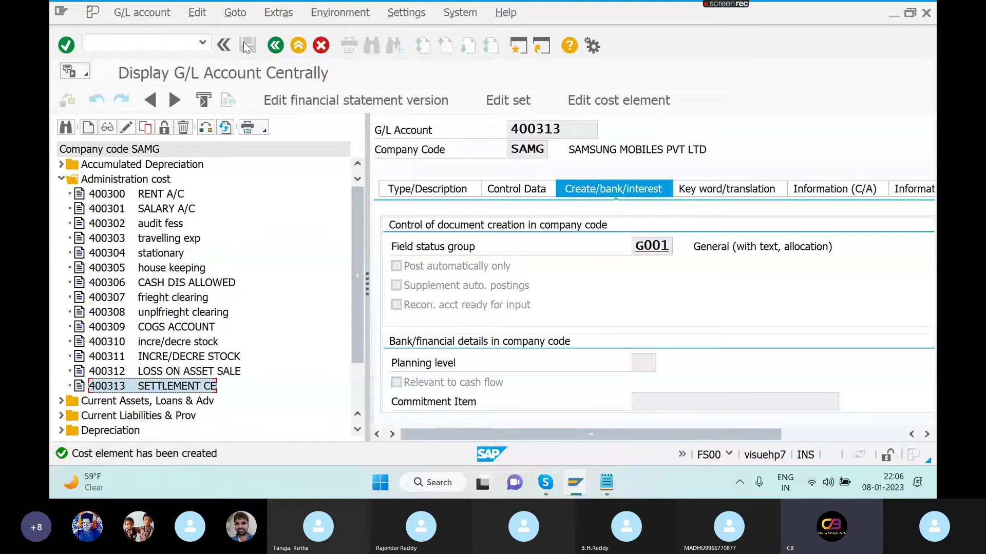
# - Run OKO6 and open the assignments of allocation structure A1
pyautogui.hotkey('alt', 'Tab')
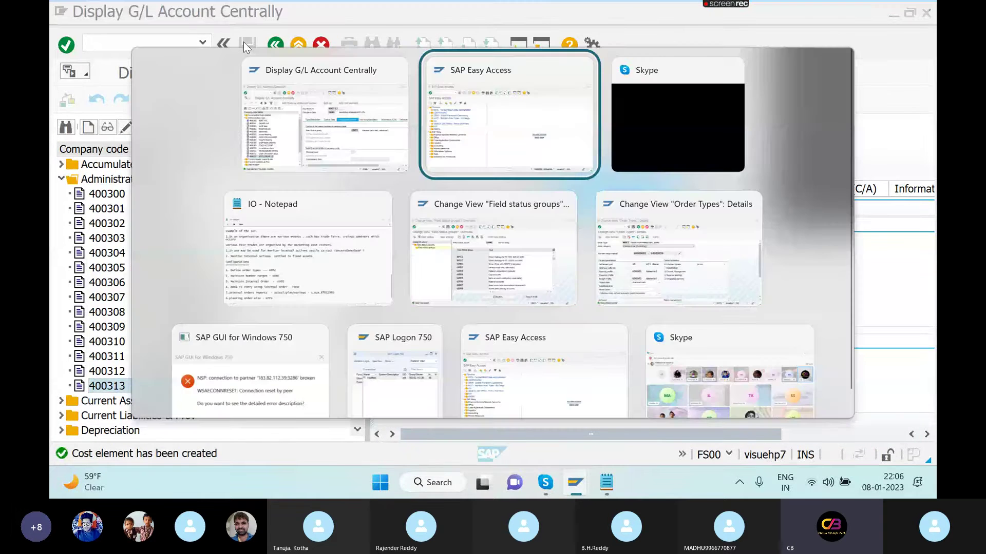
pyautogui.hotkey('alt', 'Tab')
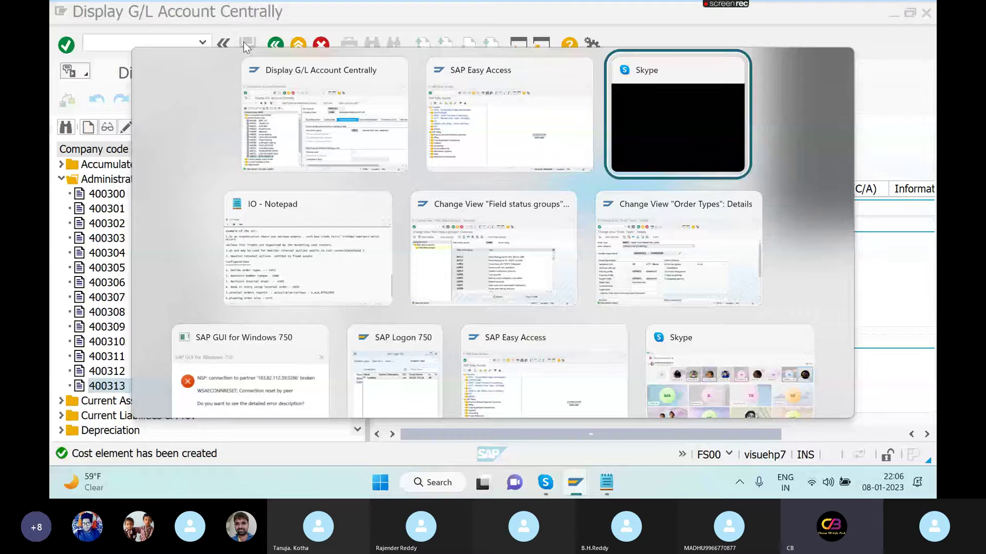
pyautogui.hotkey('alt', 'Tab')
pyautogui.hotkey('alt', 'Tab')
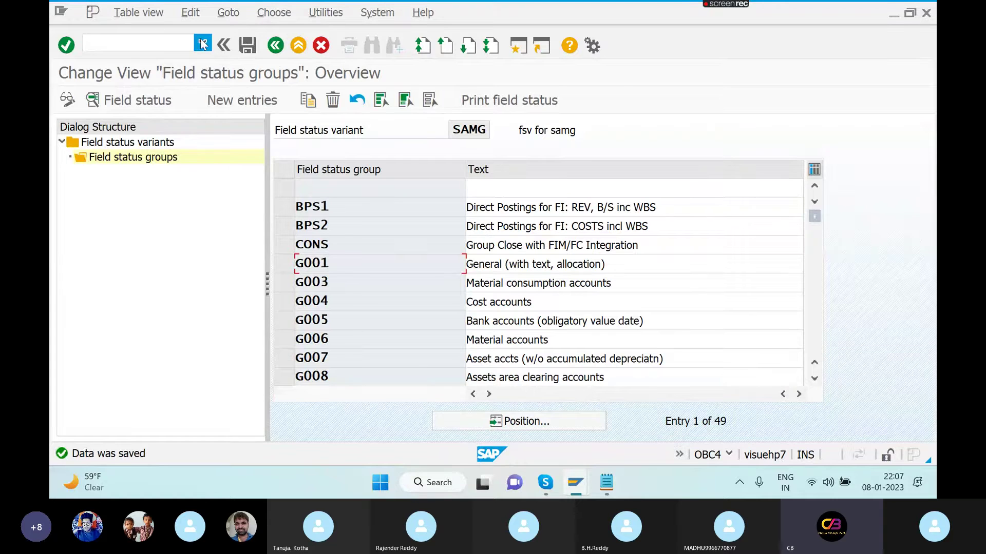
pyautogui.click(202, 42)
pyautogui.click(119, 76)
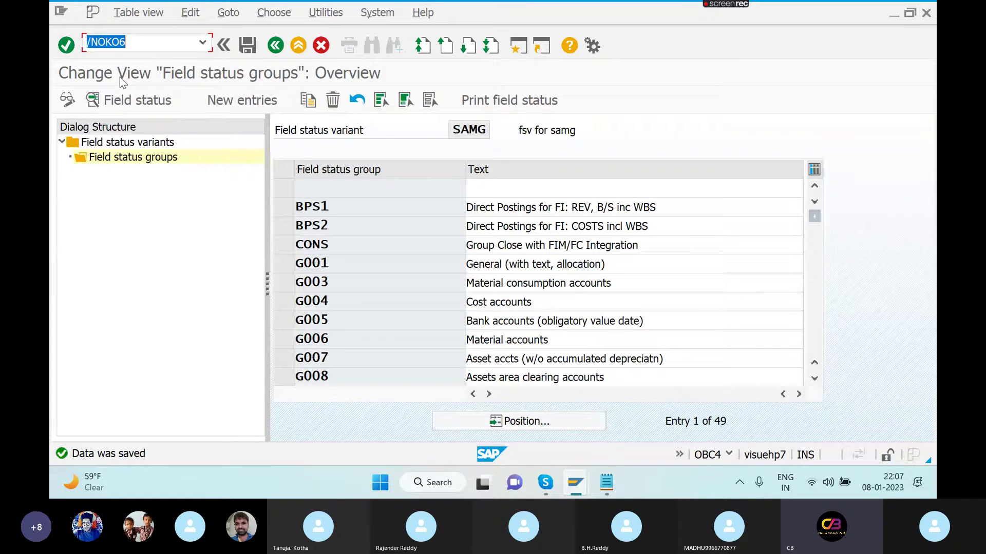
pyautogui.press('Return')
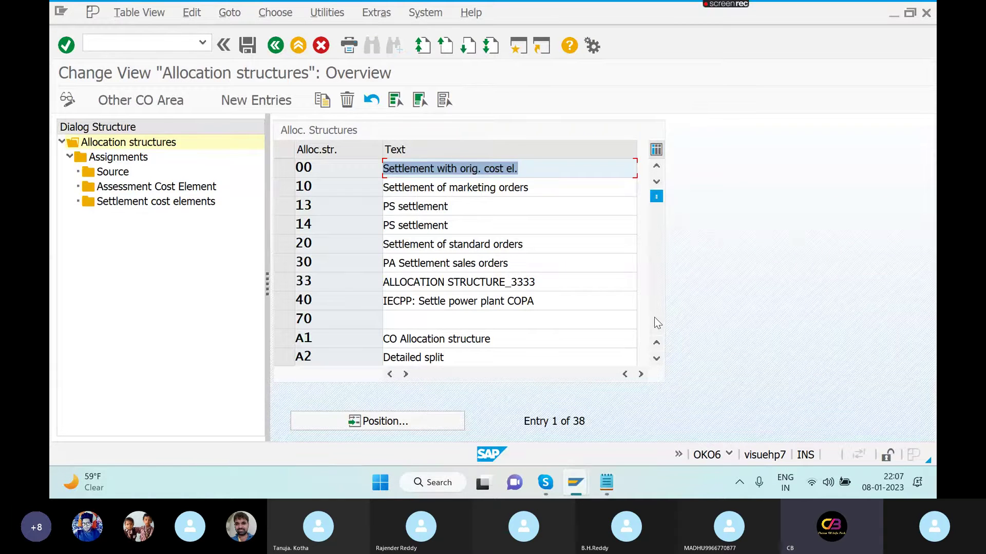
pyautogui.click(287, 340)
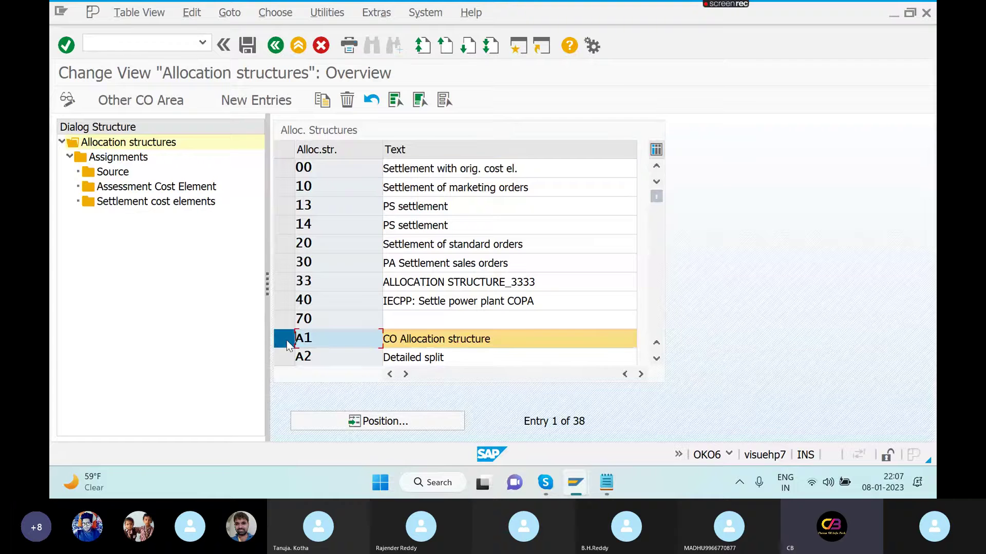
pyautogui.doubleClick(136, 159)
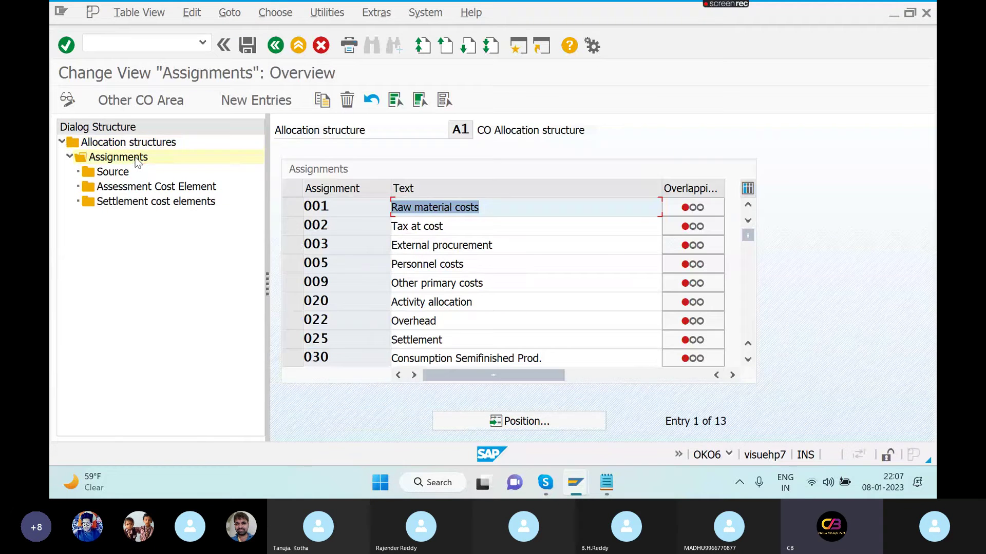
# - Enter 400313 as Z1's CTR settlement cost element; it's rejected as not category 21
pyautogui.click(748, 328)
pyautogui.click(285, 263)
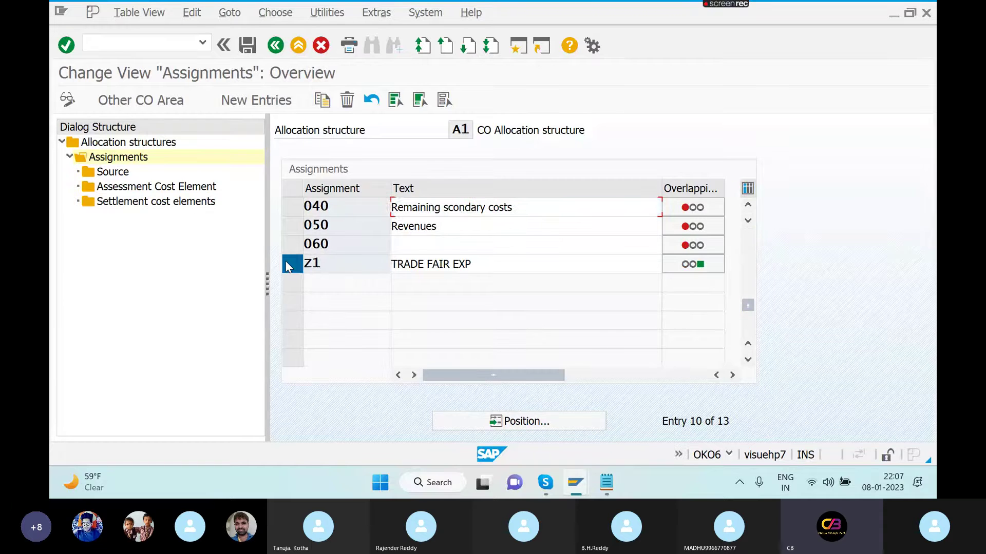
pyautogui.doubleClick(120, 175)
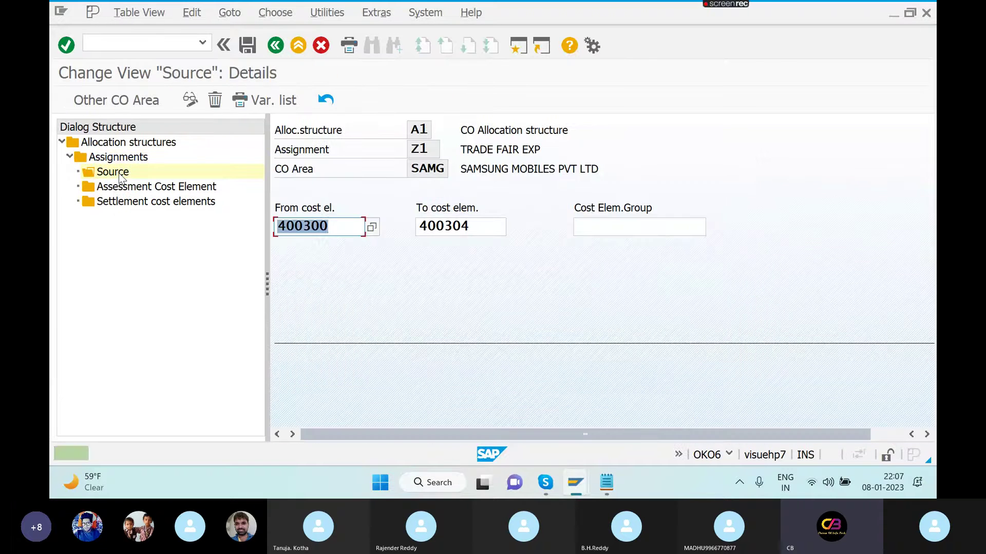
pyautogui.click(143, 205)
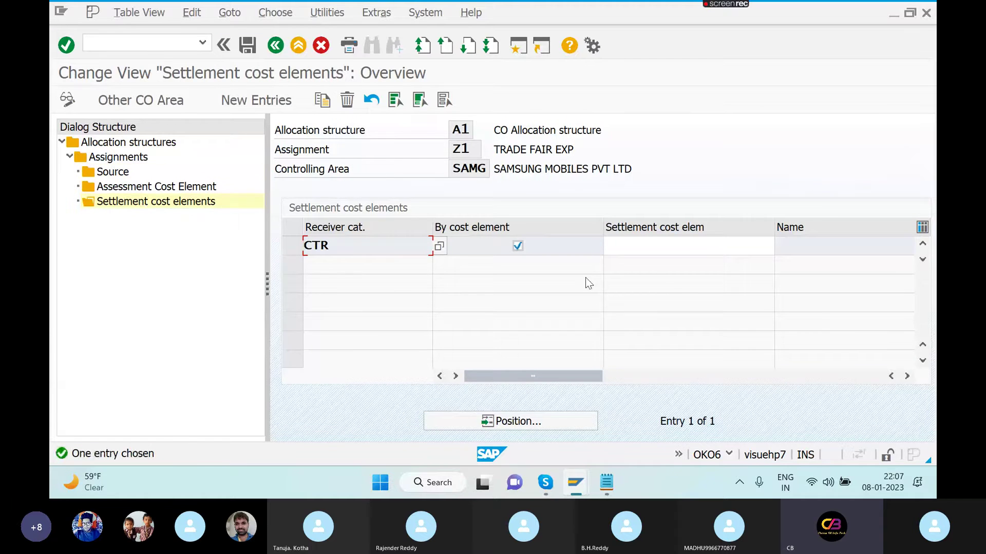
pyautogui.click(622, 245)
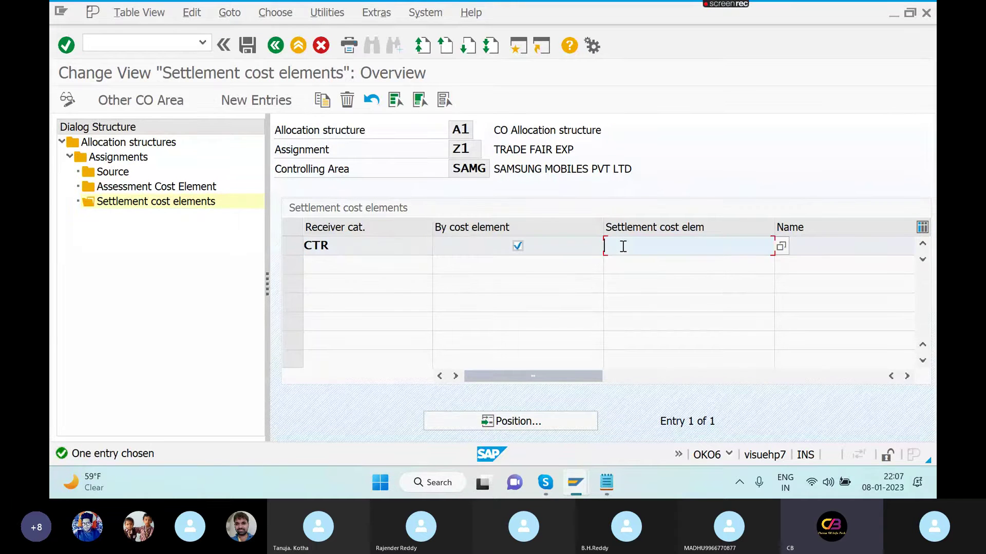
pyautogui.click(781, 248)
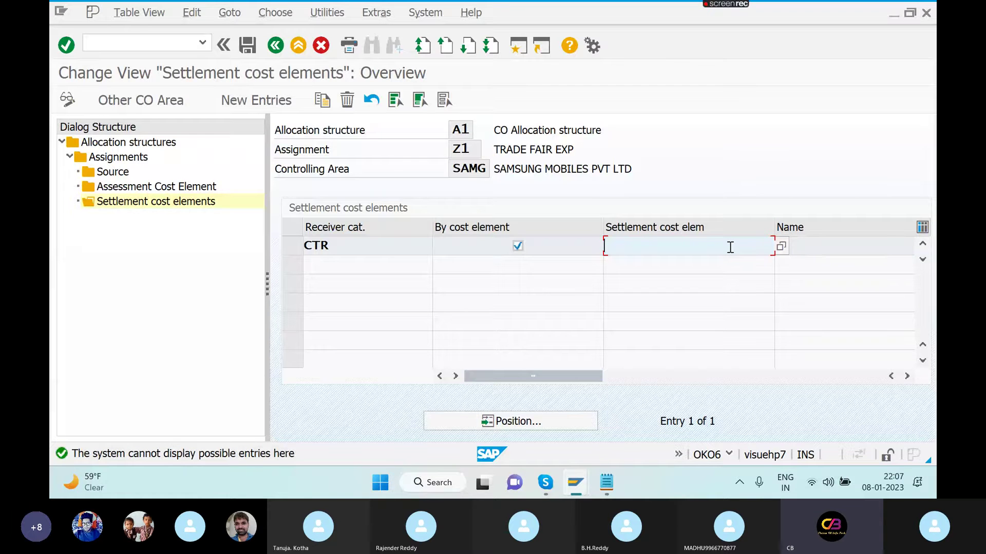
pyautogui.write('40')
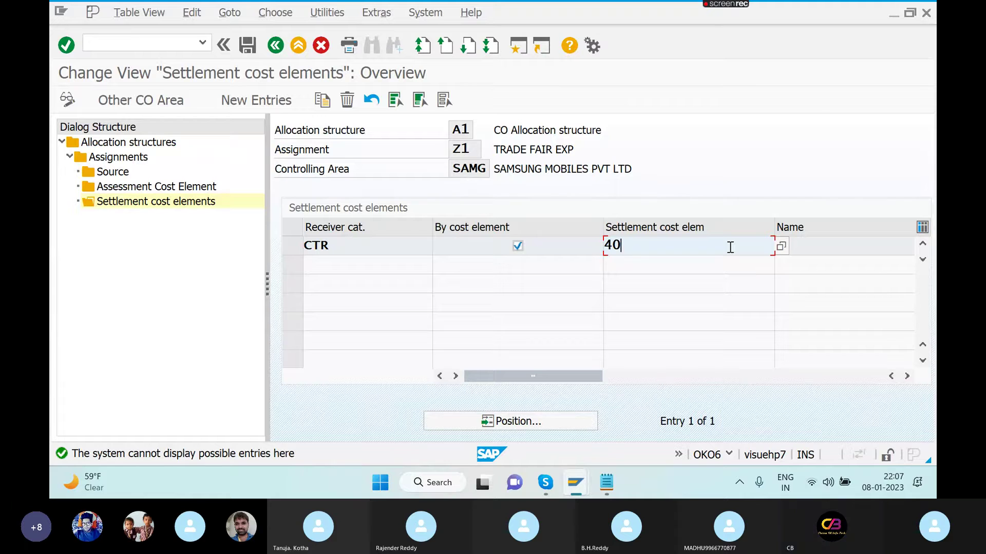
pyautogui.write('0313')
pyautogui.press('Return')
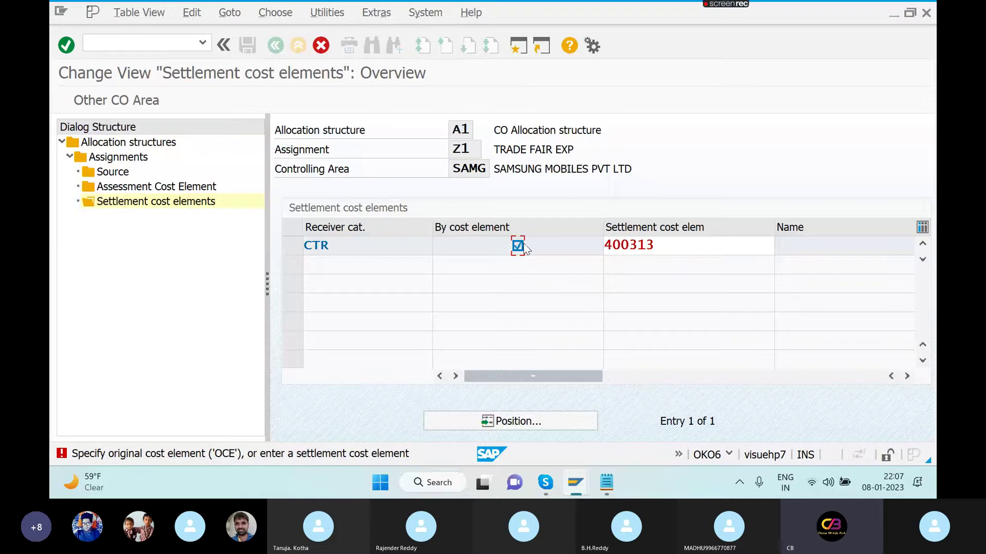
pyautogui.press('Return')
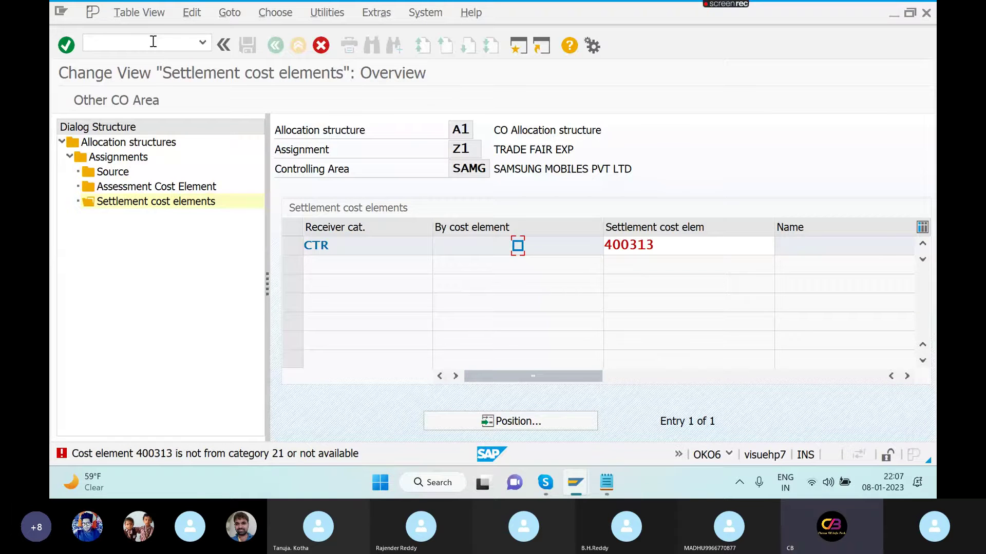
pyautogui.click(169, 44)
pyautogui.write('/')
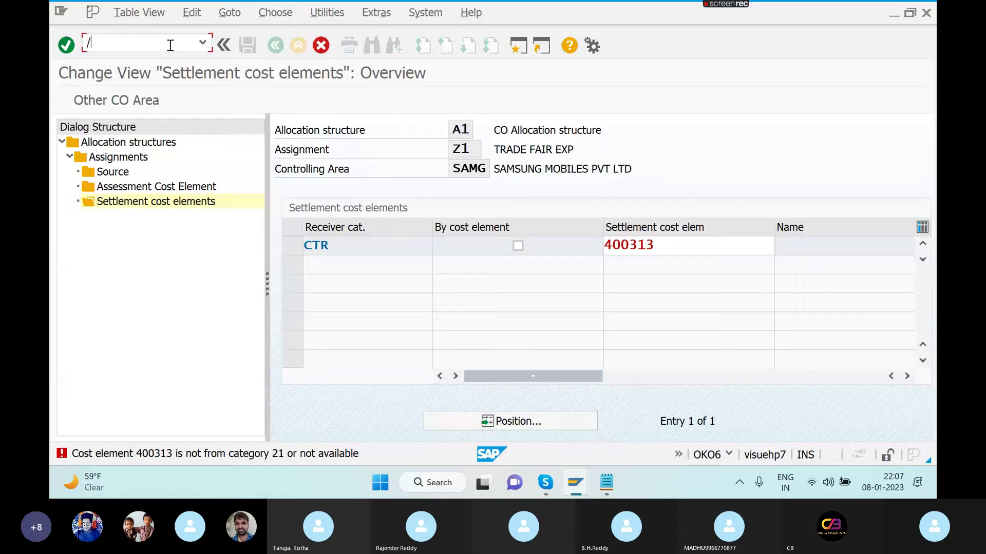
pyautogui.write('NKA02')
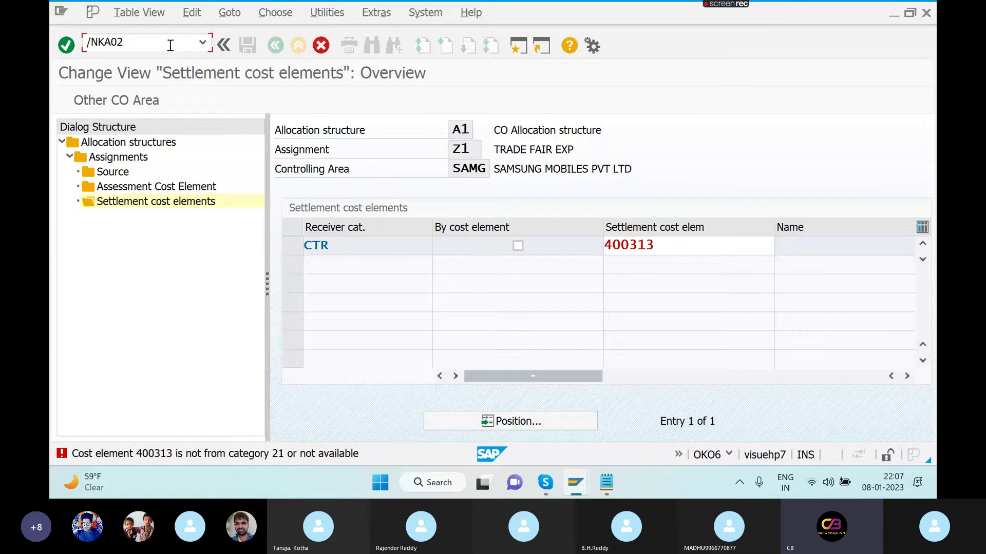
# - Review cost element 400313's tabs and confirm its category is still 22, External settlement
pyautogui.press('Return')
pyautogui.press('Return')
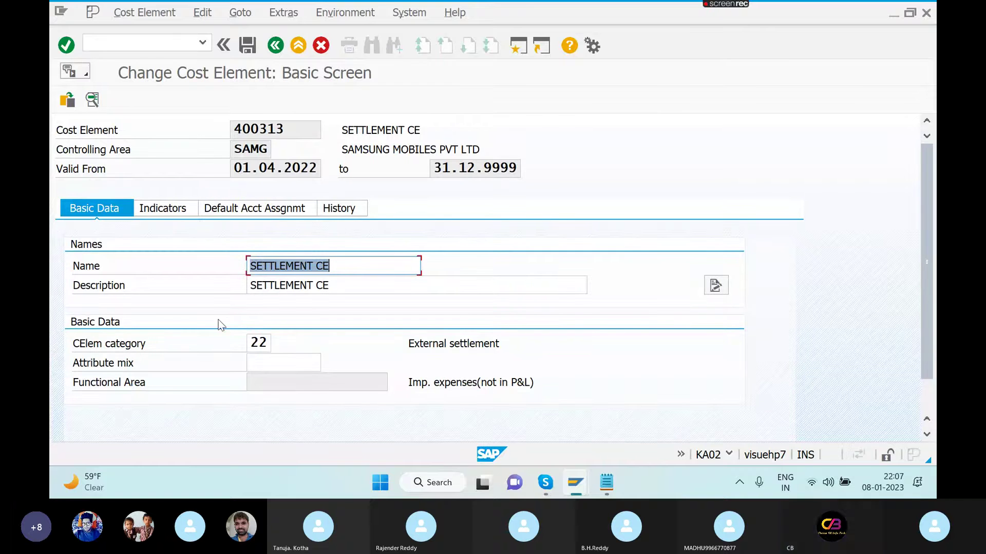
pyautogui.click(192, 213)
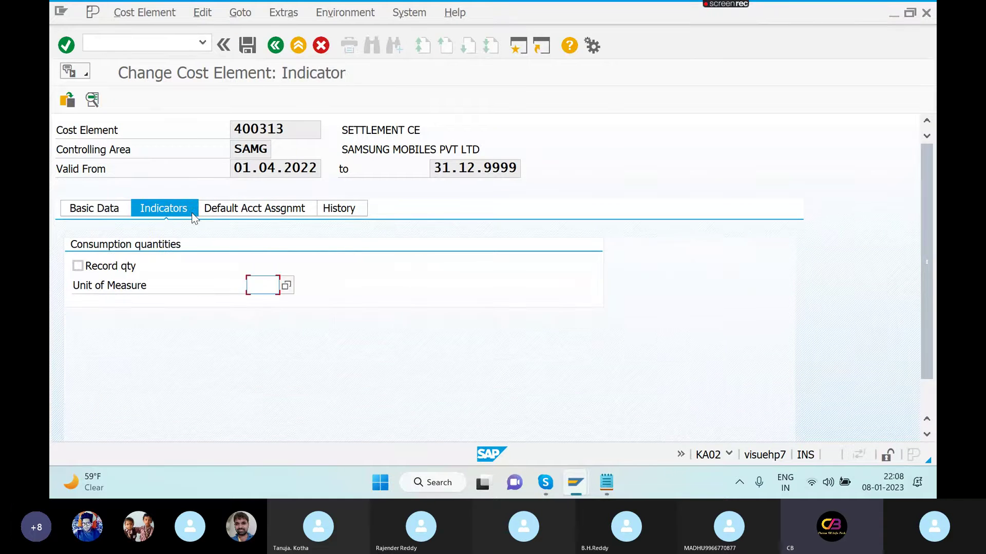
pyautogui.click(232, 215)
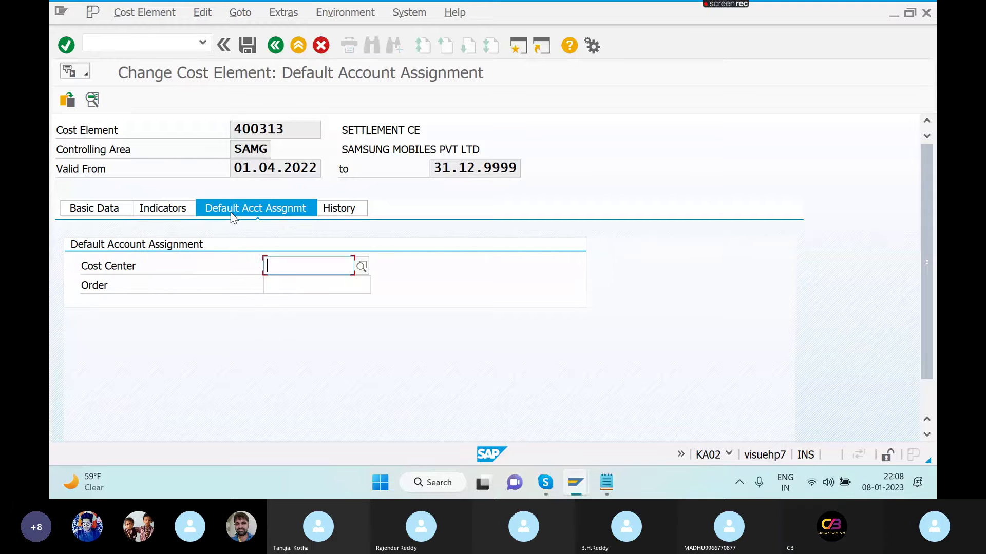
pyautogui.click(87, 210)
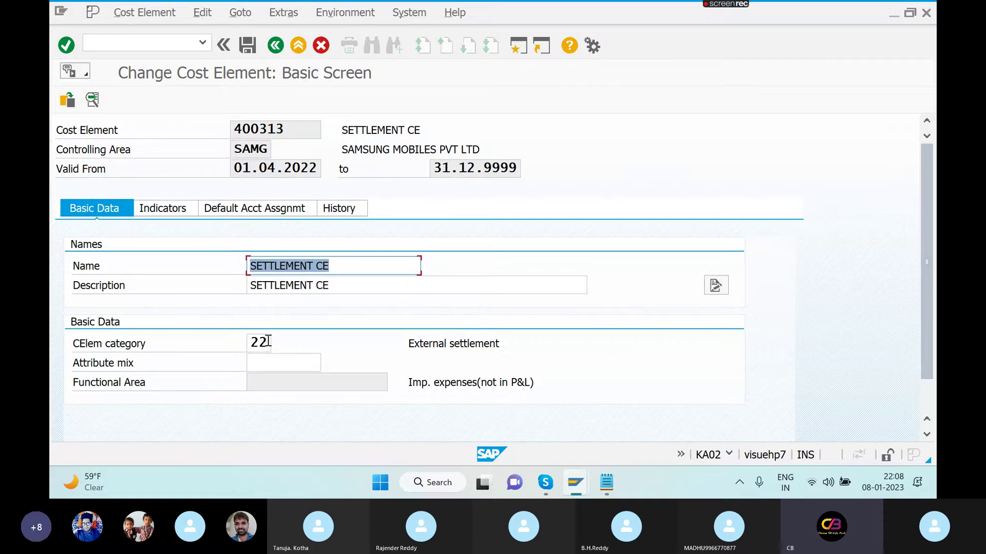
pyautogui.click(267, 342)
pyautogui.click(282, 343)
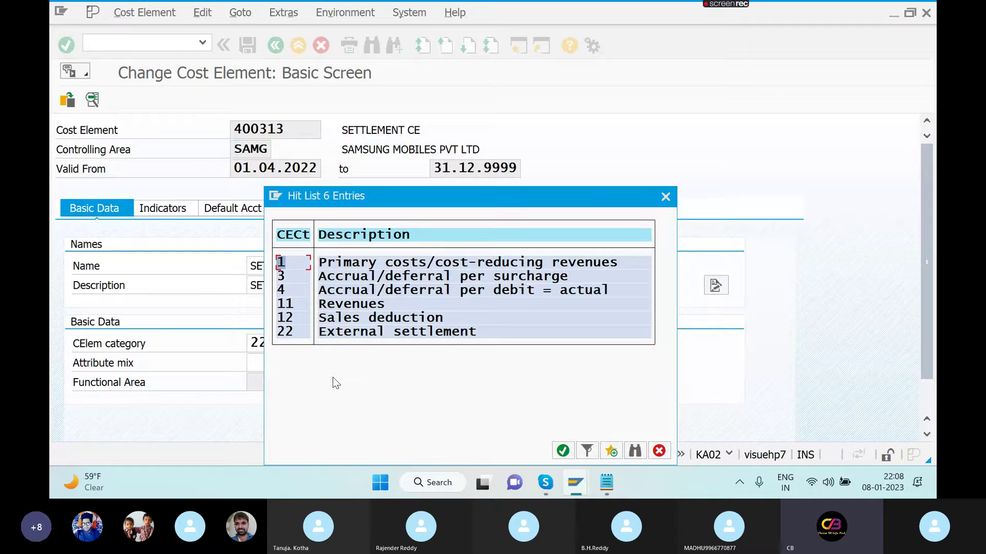
pyautogui.press('Escape')
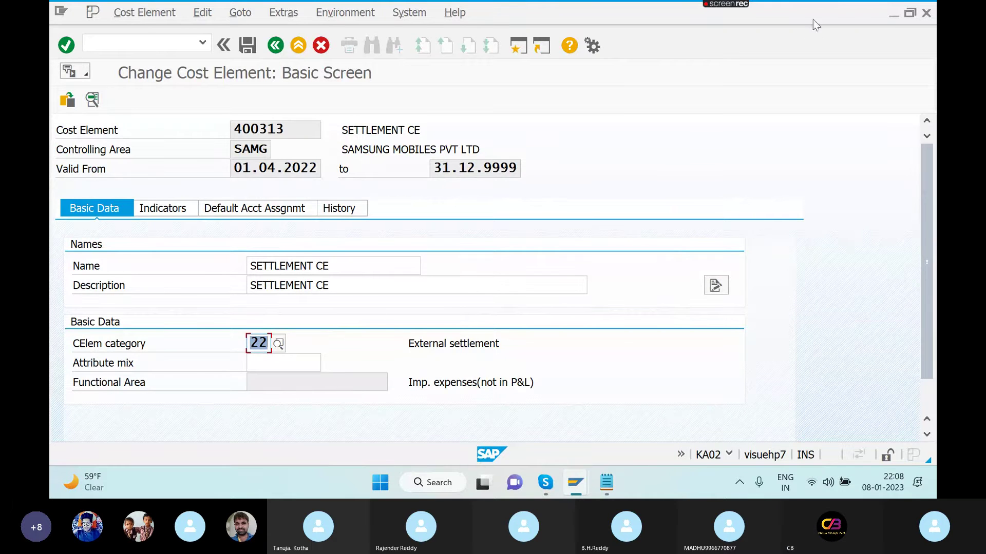
pyautogui.click(837, 11)
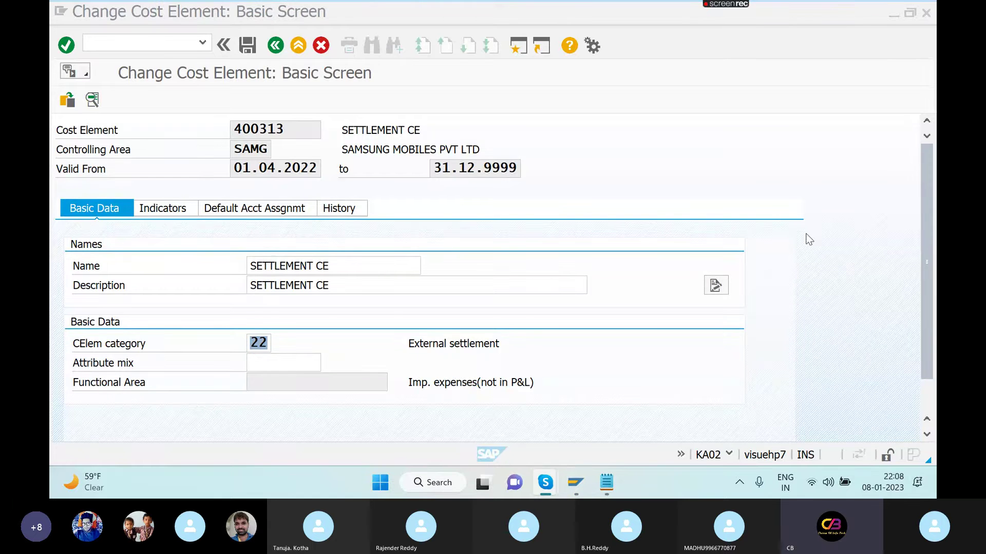
pyautogui.click(891, 16)
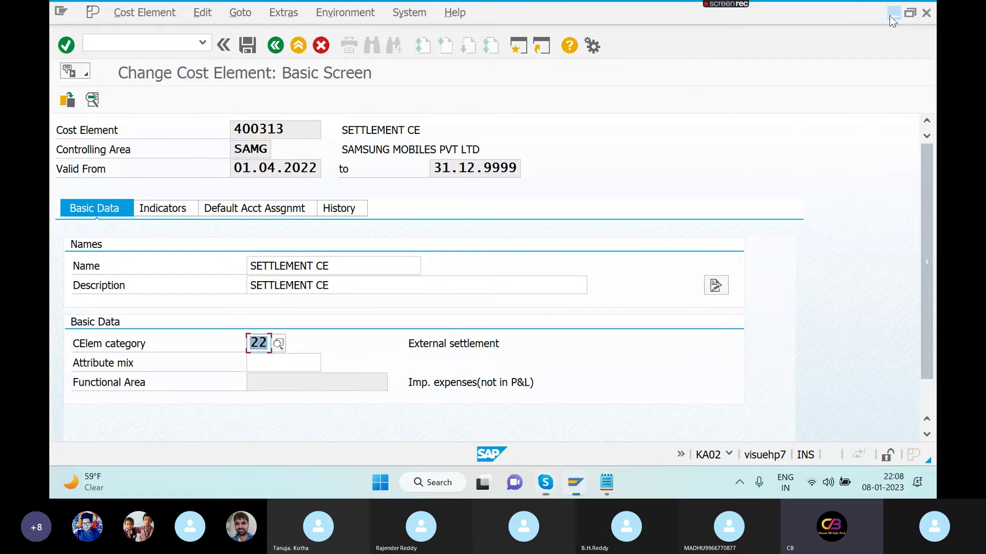
# - Minimize the G/L account, SAP Easy Access, IO notes and order type windows
pyautogui.click(892, 19)
pyautogui.click(892, 19)
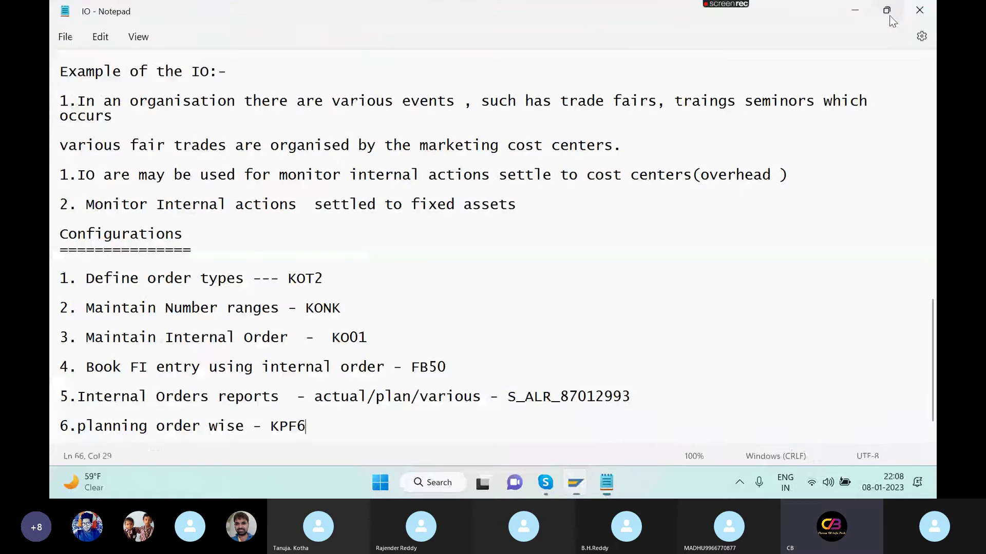
pyautogui.click(890, 16)
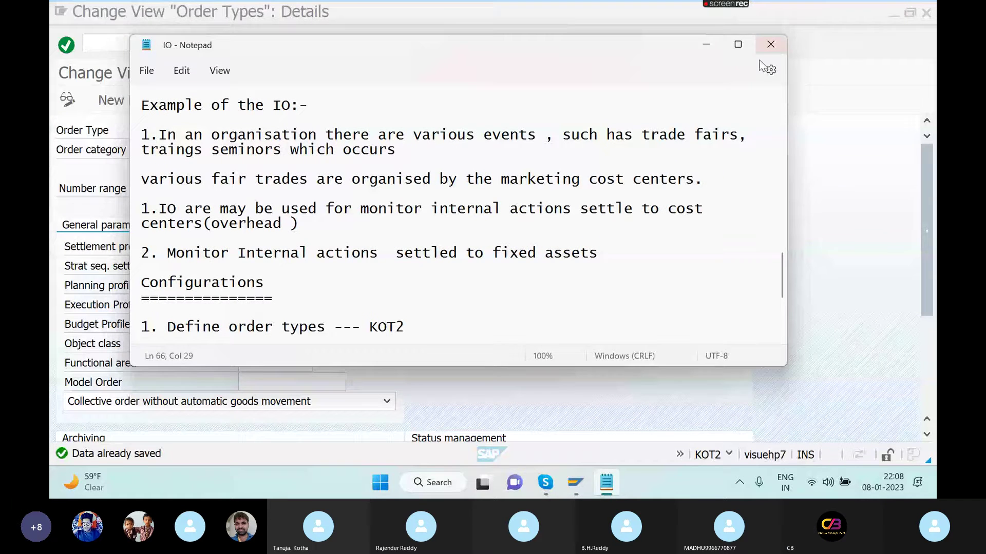
pyautogui.click(705, 44)
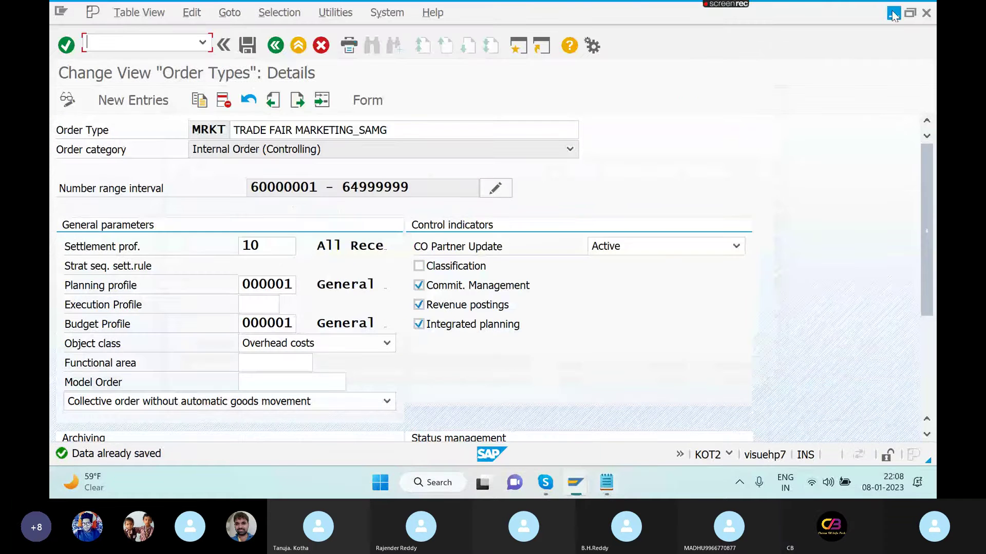
pyautogui.click(893, 17)
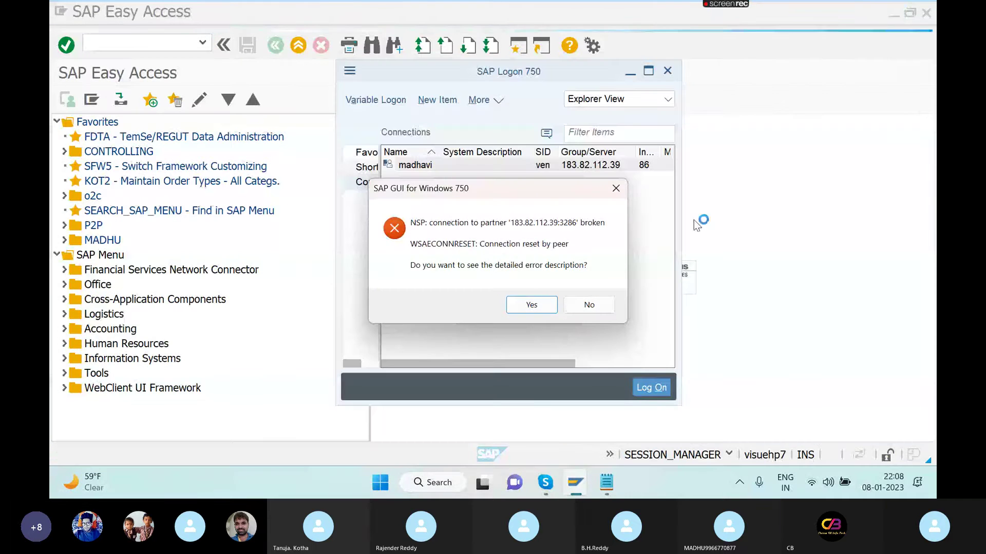
# - Dismiss the broken-connection error dialog and minimize SAP Logon
pyautogui.click(549, 308)
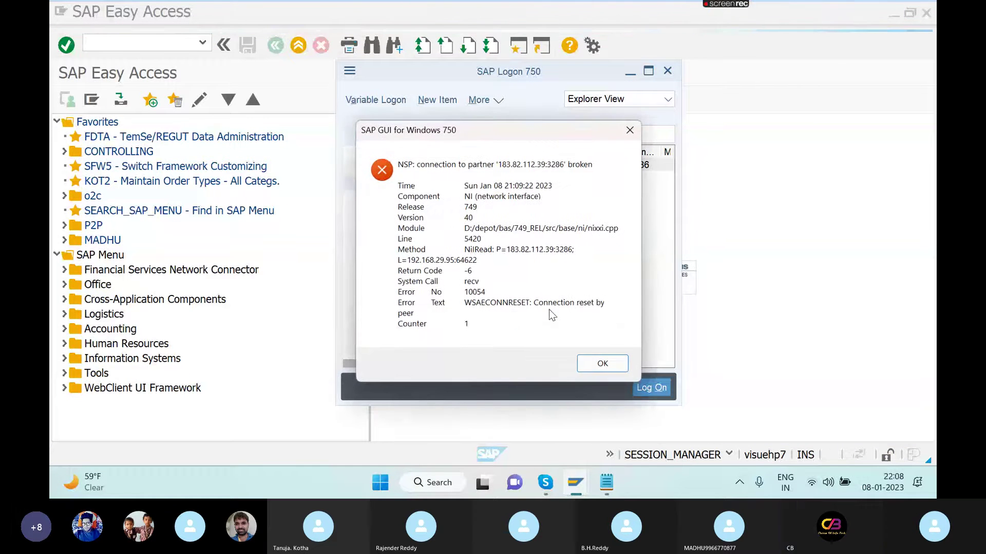
pyautogui.click(613, 363)
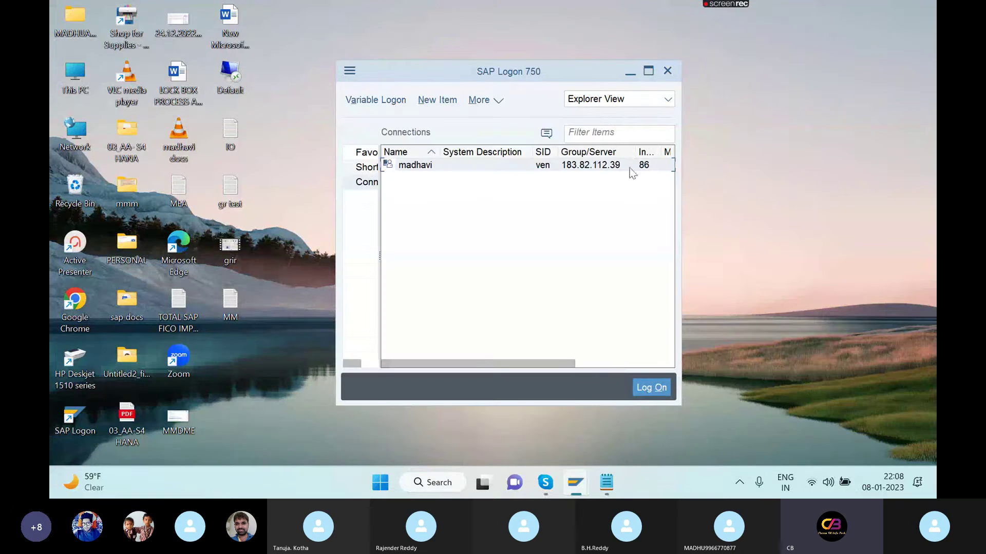
pyautogui.click(629, 71)
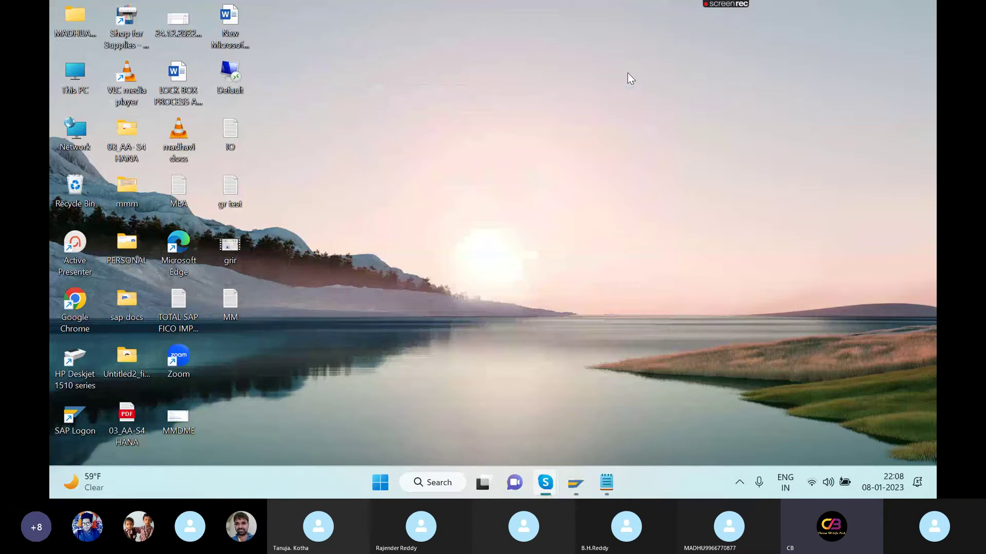
# - In Chrome, search 'HOW TO CREATE 21 COST E', then return to SAP's order type details
pyautogui.doubleClick(75, 298)
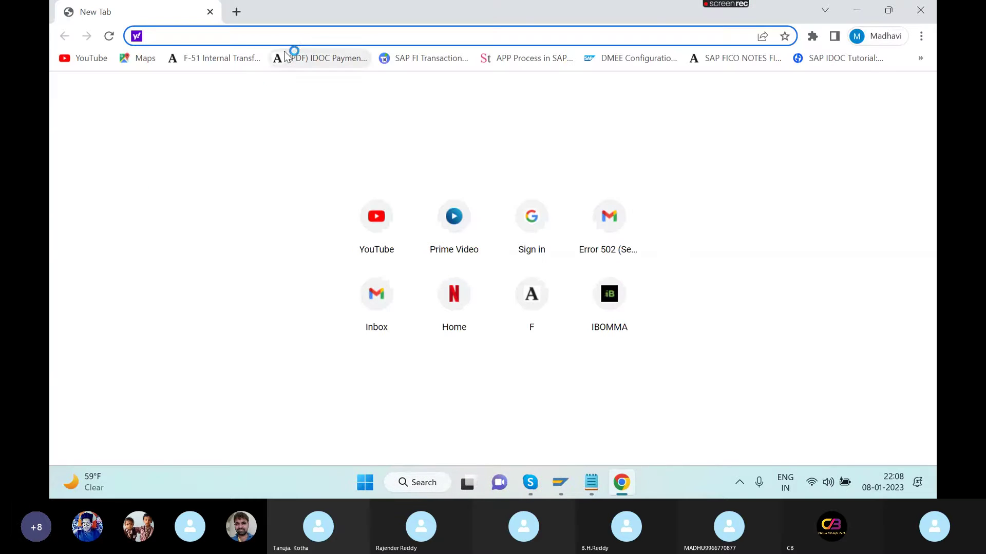
pyautogui.write('HO')
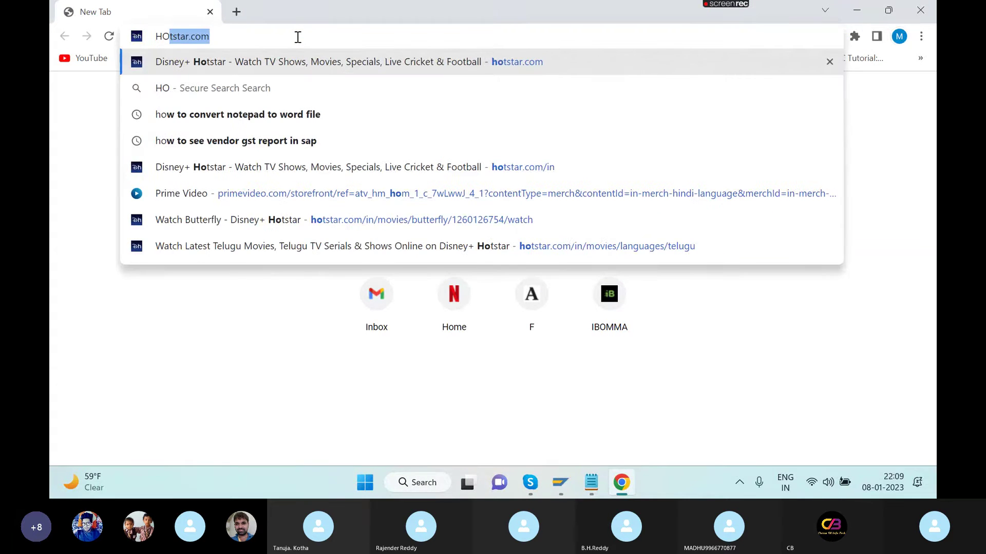
pyautogui.write('W TO')
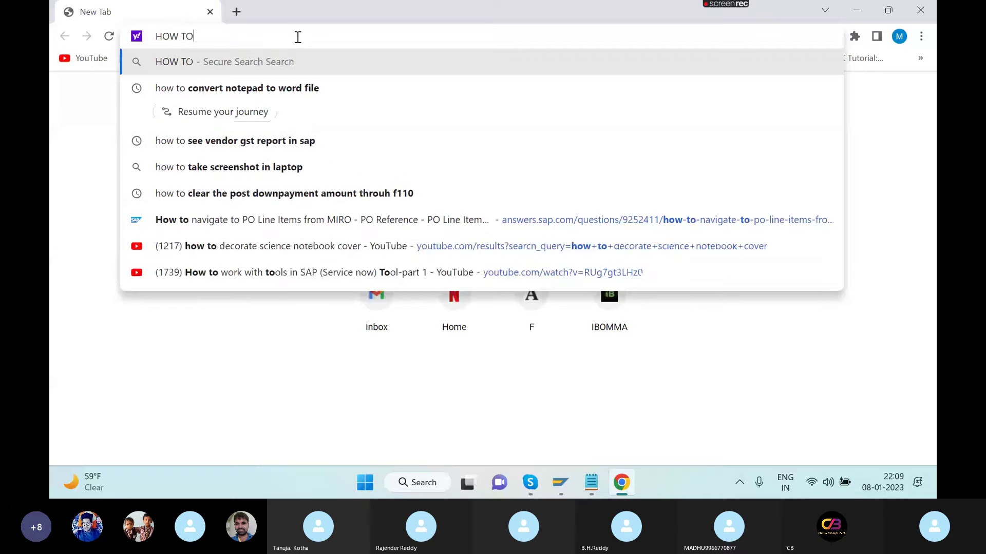
pyautogui.write(' CREATE ')
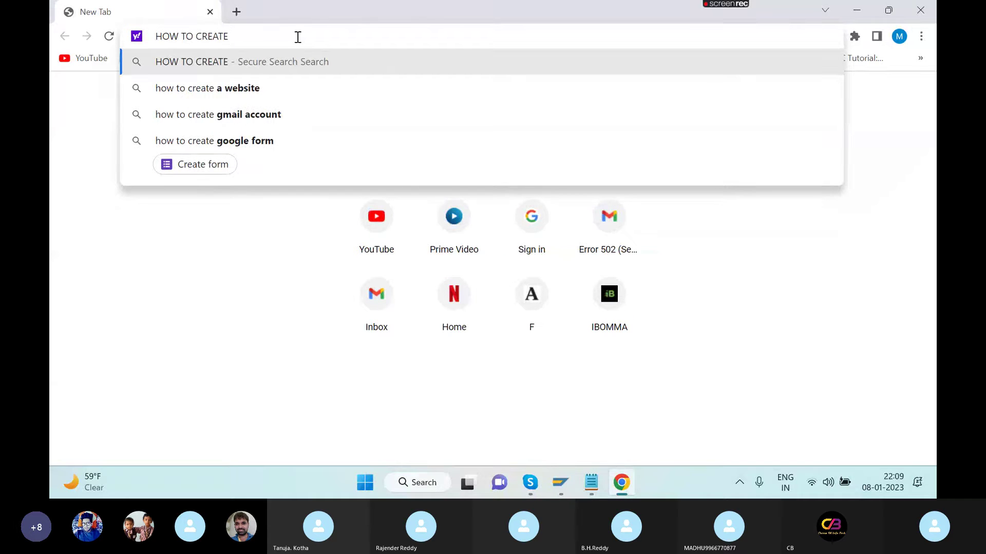
pyautogui.write('21 C')
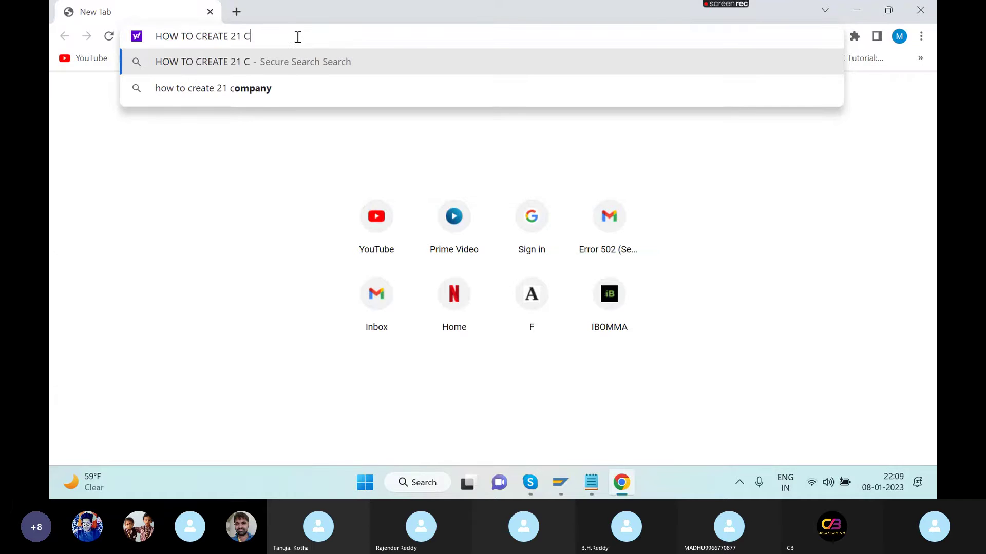
pyautogui.write('OST ')
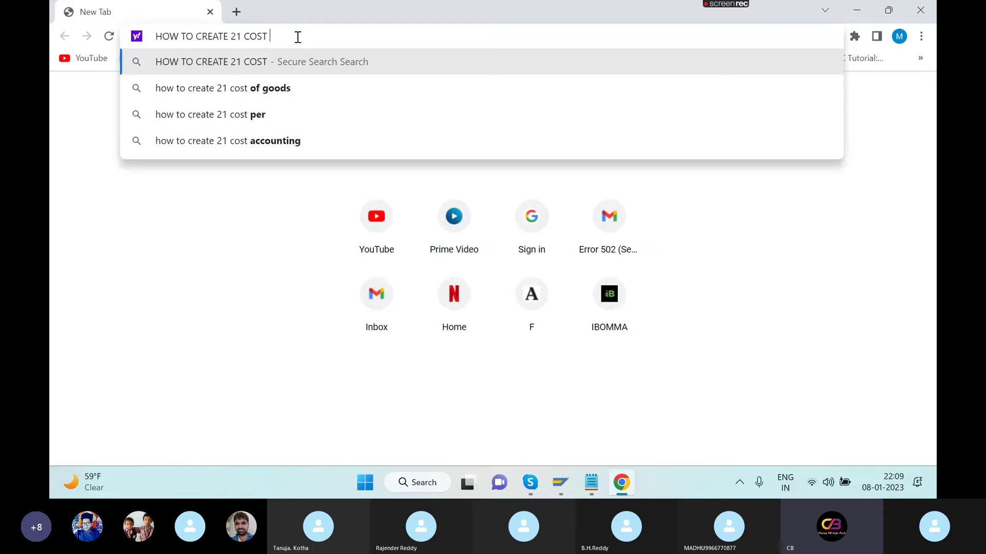
pyautogui.write('E')
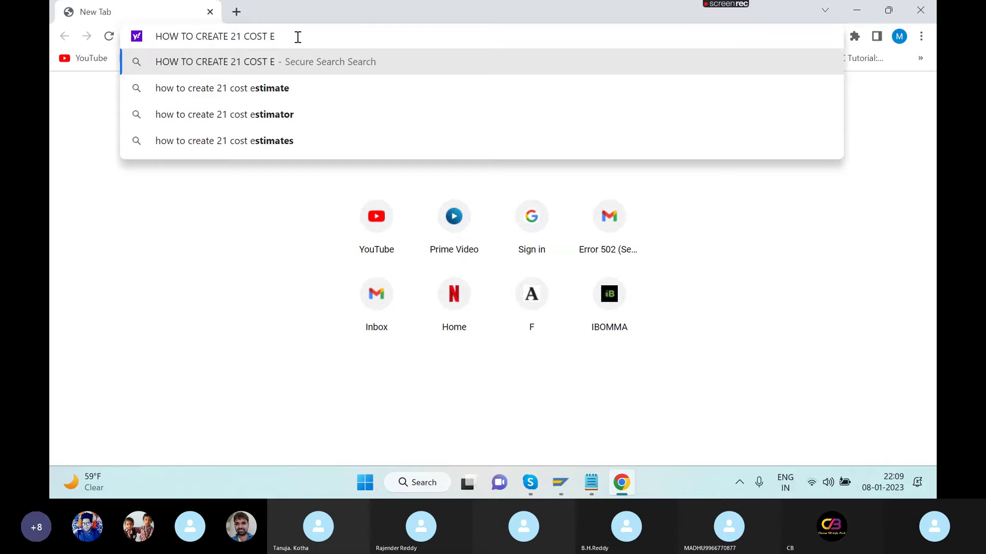
pyautogui.hotkey('alt', 'Tab')
pyautogui.hotkey('alt', 'Tab')
pyautogui.hotkey('alt', 'Tab')
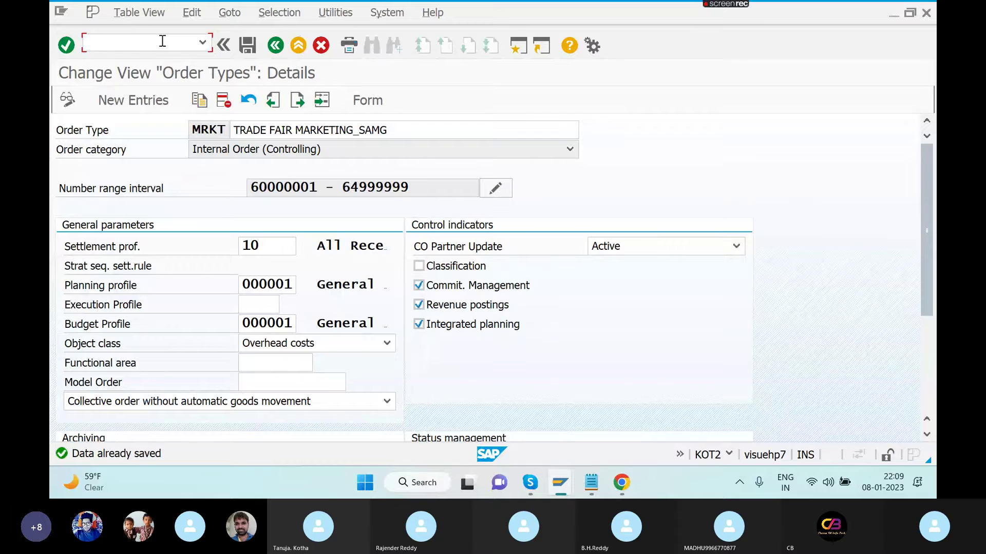
# - Run /NKA02 to open Change Cost Element for 400313
pyautogui.write('/N')
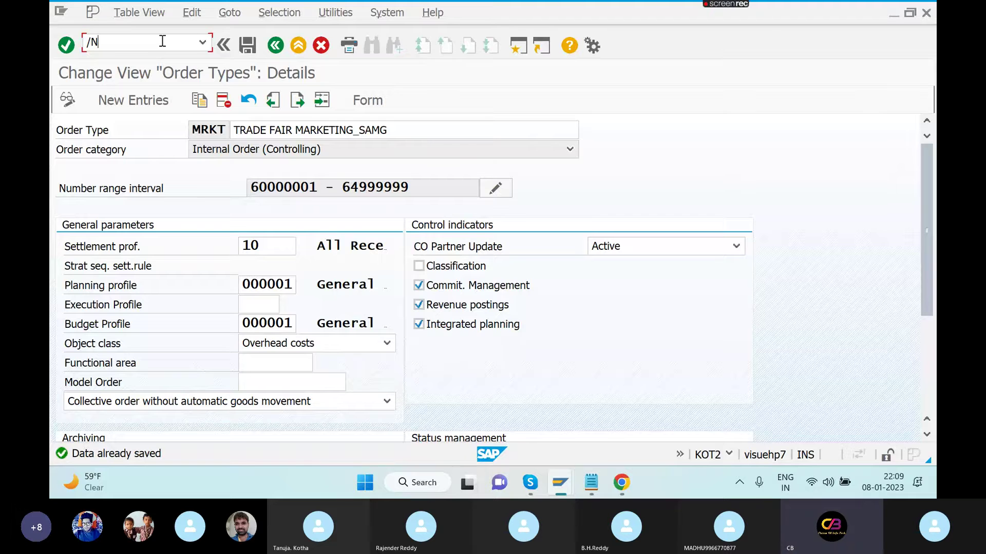
pyautogui.write('KA02')
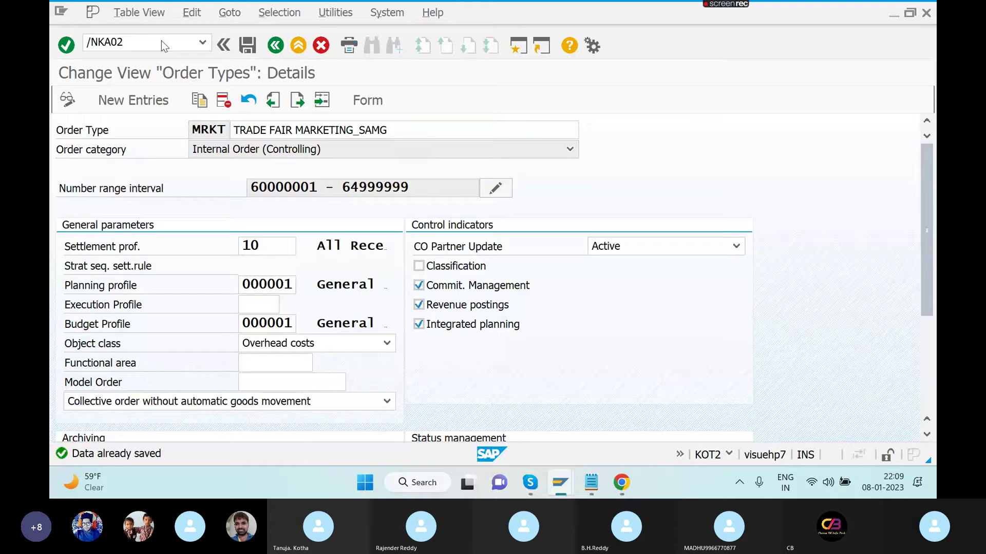
pyautogui.press('Return')
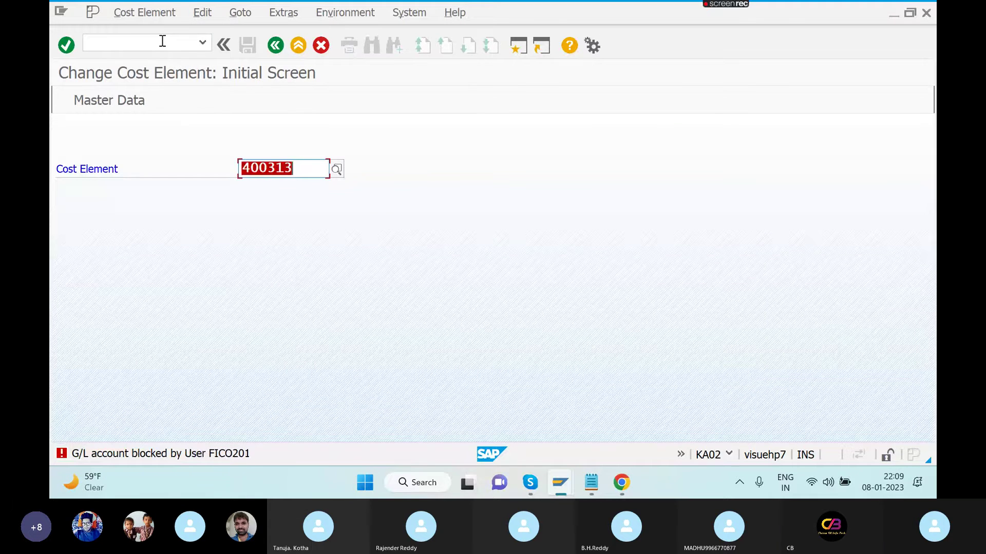
# - Try changing cost element 400313's category from 22 to 21, which SAP rejects as non-primary
pyautogui.hotkey('alt', 'Tab')
pyautogui.hotkey('alt', 'Tab')
pyautogui.hotkey('alt', 'Tab')
pyautogui.hotkey('alt', 'Tab')
pyautogui.hotkey('alt', 'Tab')
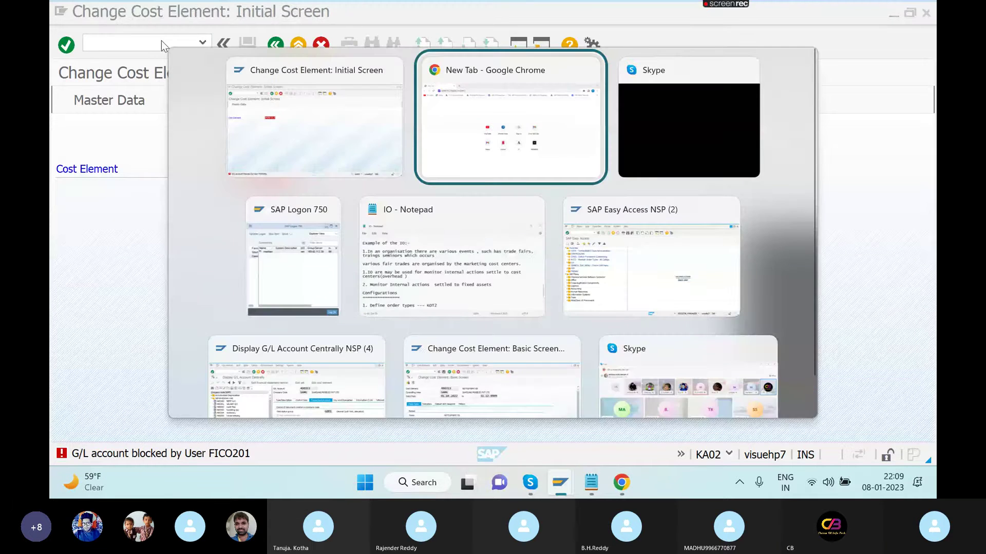
pyautogui.hotkey('alt', 'Tab')
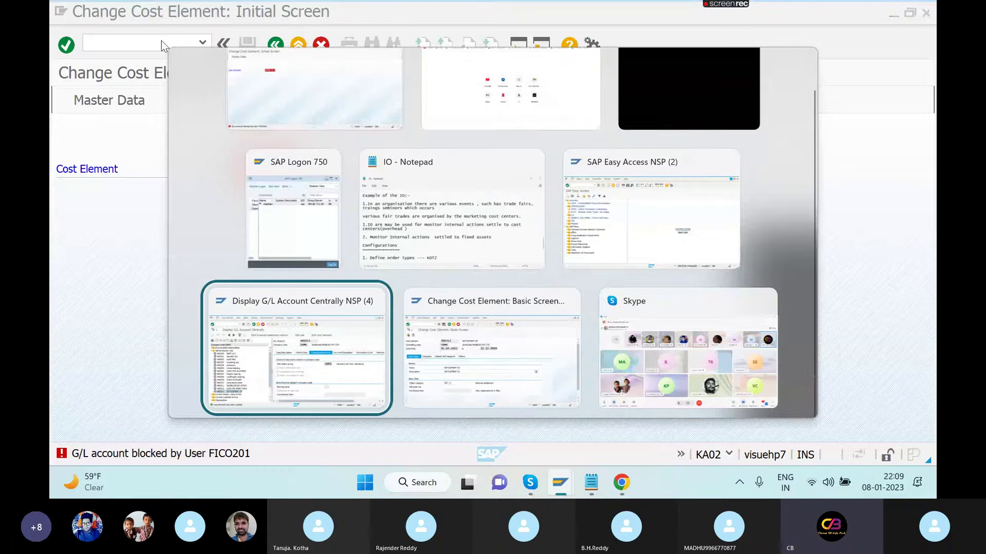
pyautogui.hotkey('alt', 'Tab')
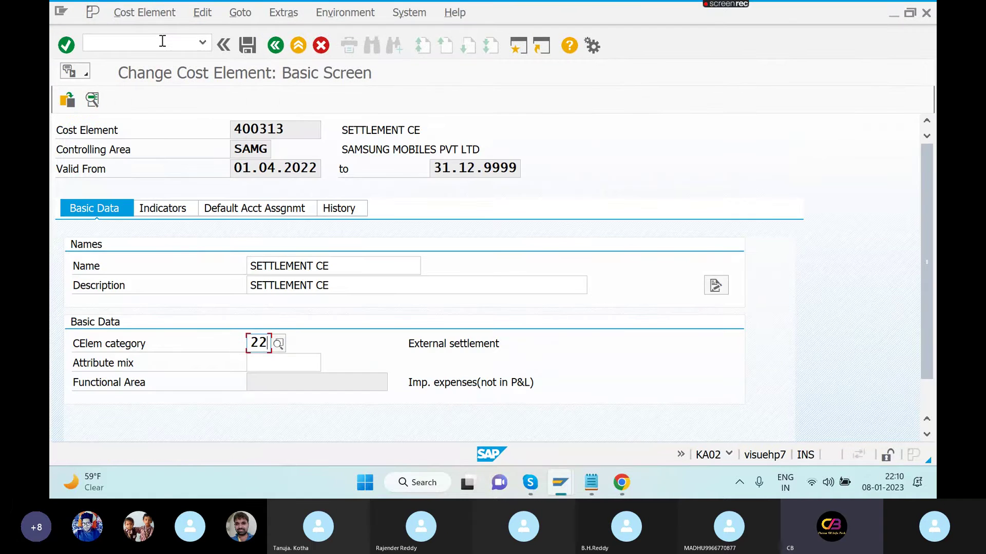
pyautogui.press('BackSpace')
pyautogui.write('1')
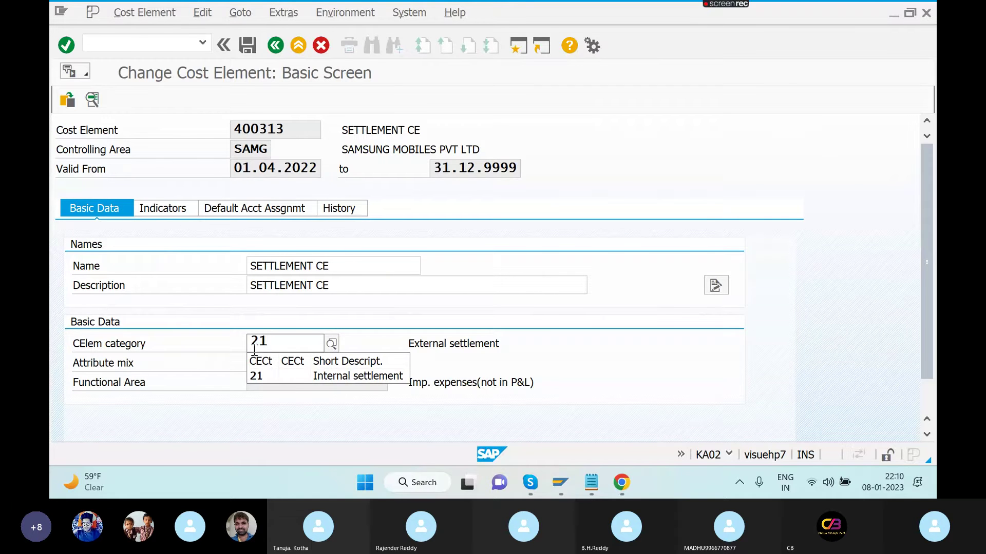
pyautogui.click(331, 376)
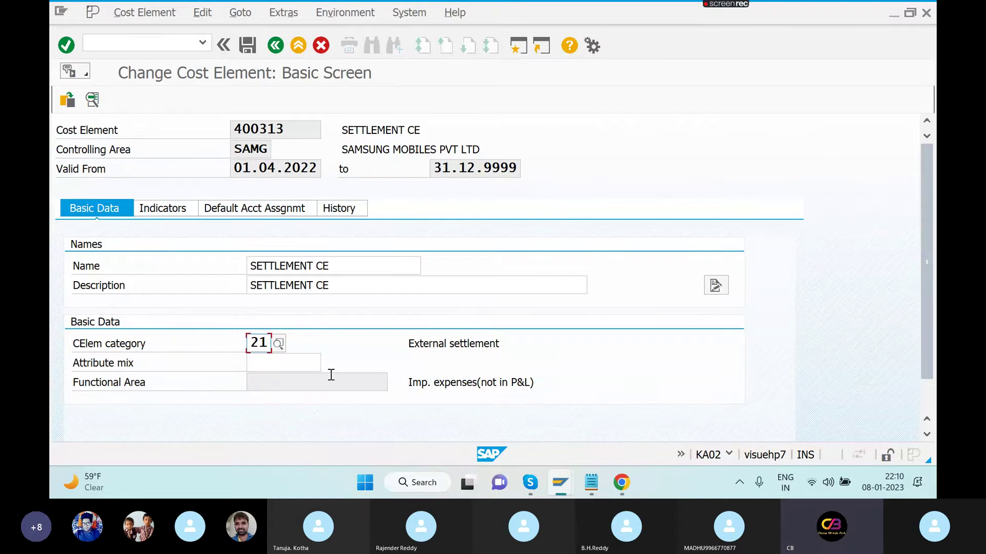
pyautogui.press('Return')
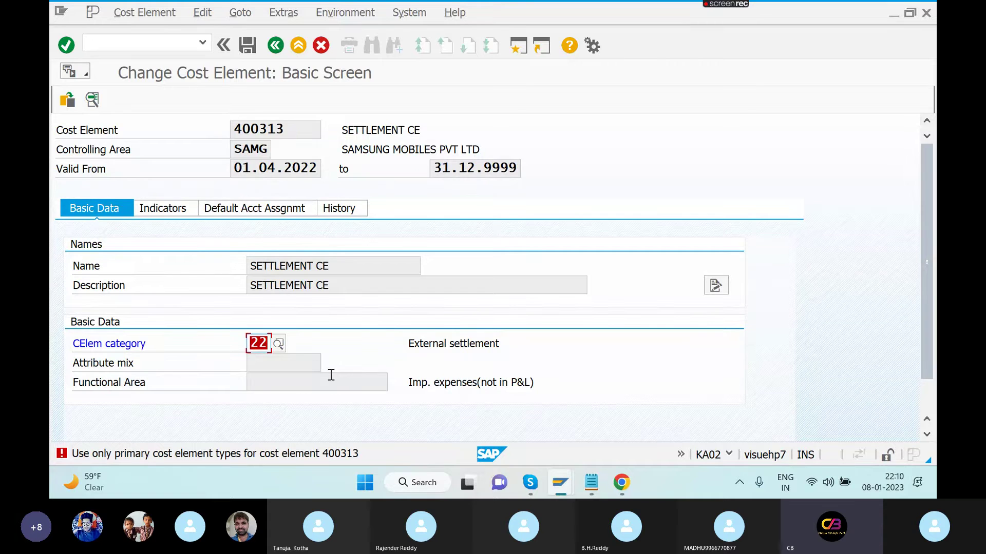
pyautogui.write('21')
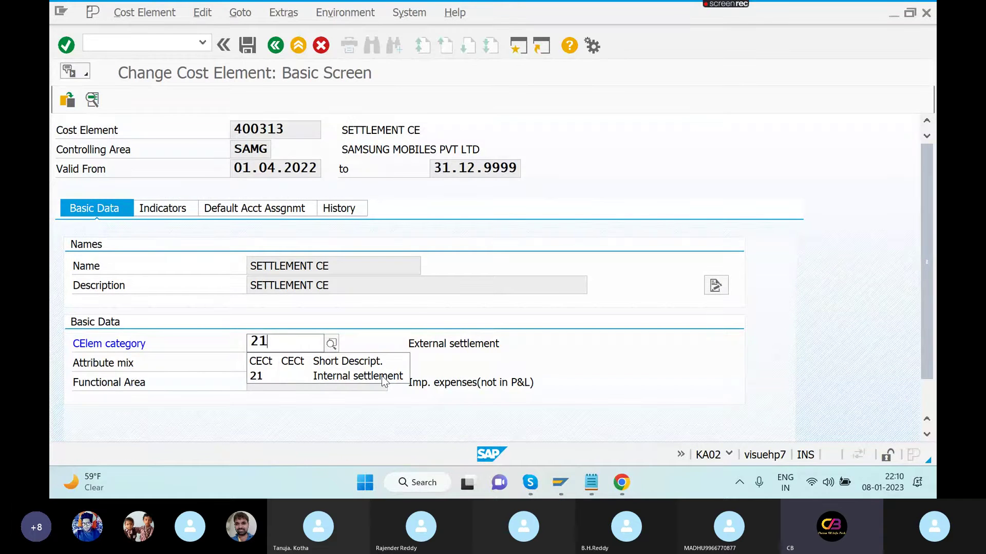
pyautogui.press('Return')
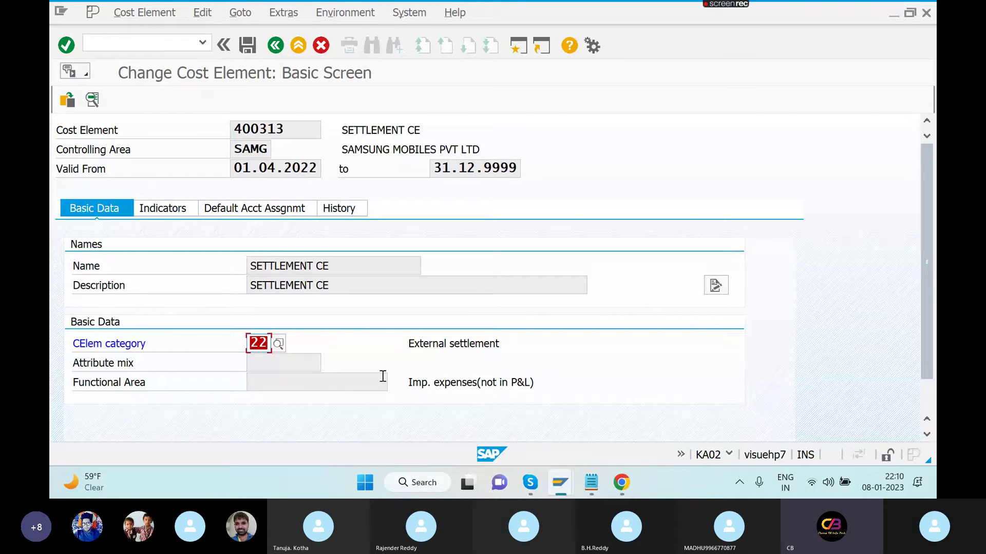
pyautogui.write('21')
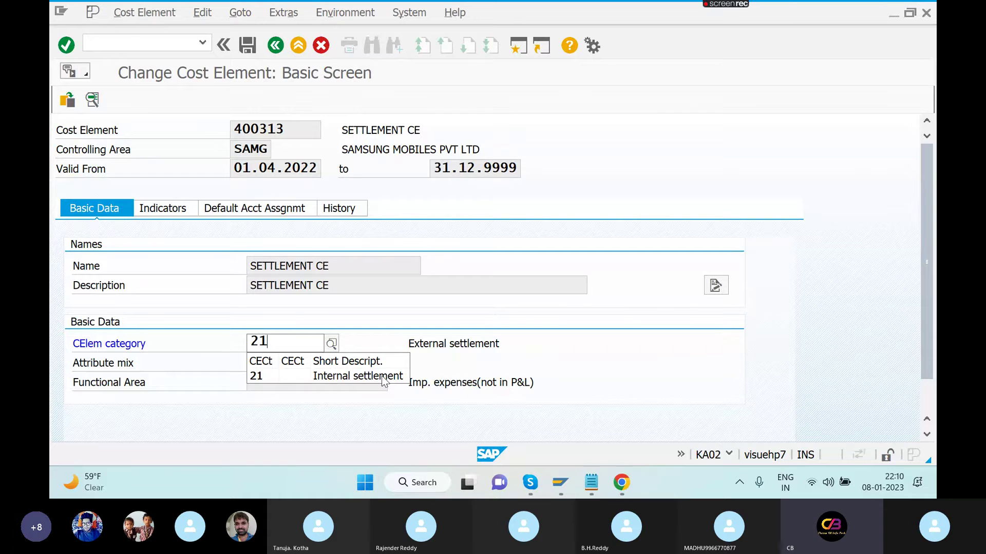
pyautogui.click(242, 47)
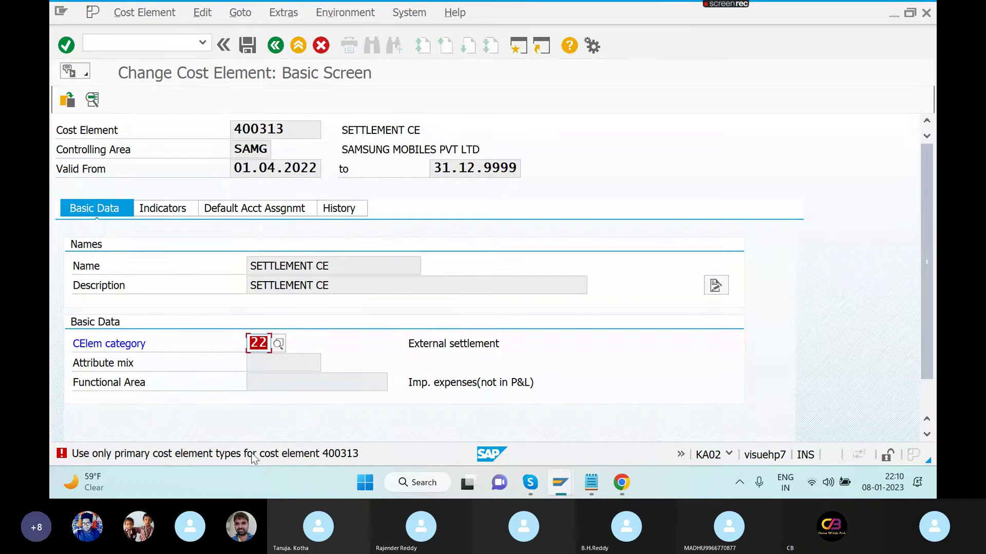
# - After reading the error help, set 400313's category to 01 and confirm the change
pyautogui.click(252, 453)
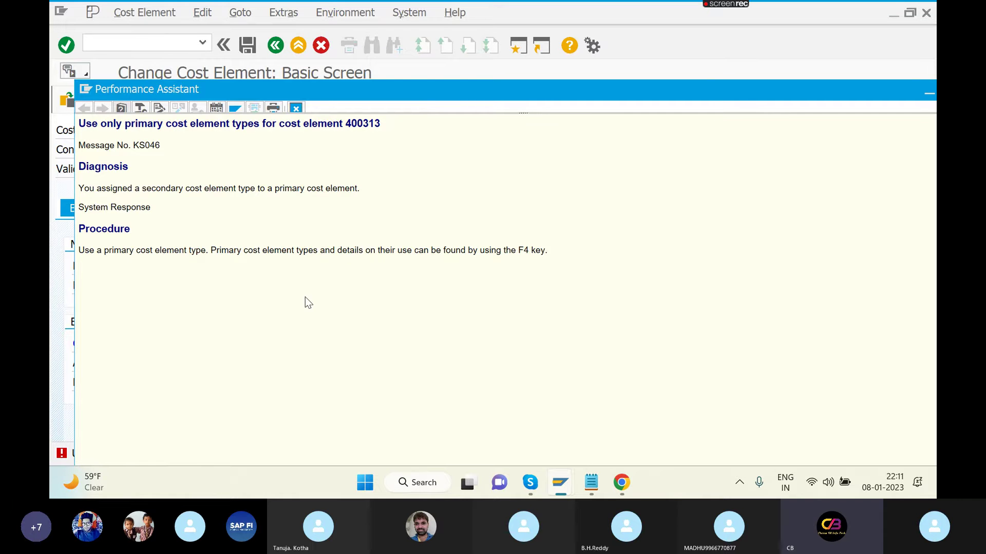
pyautogui.press('Escape')
pyautogui.write('01')
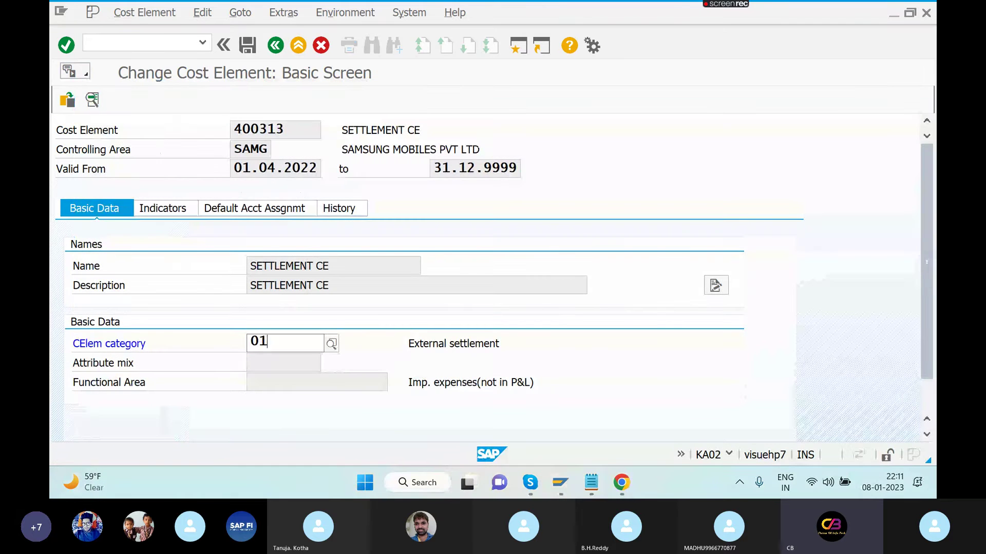
pyautogui.press('Return')
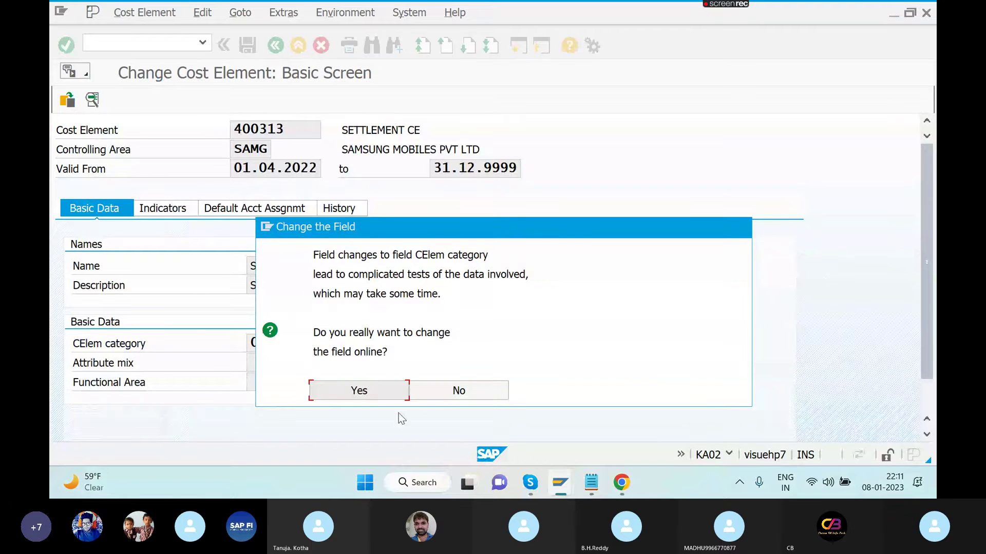
pyautogui.click(377, 388)
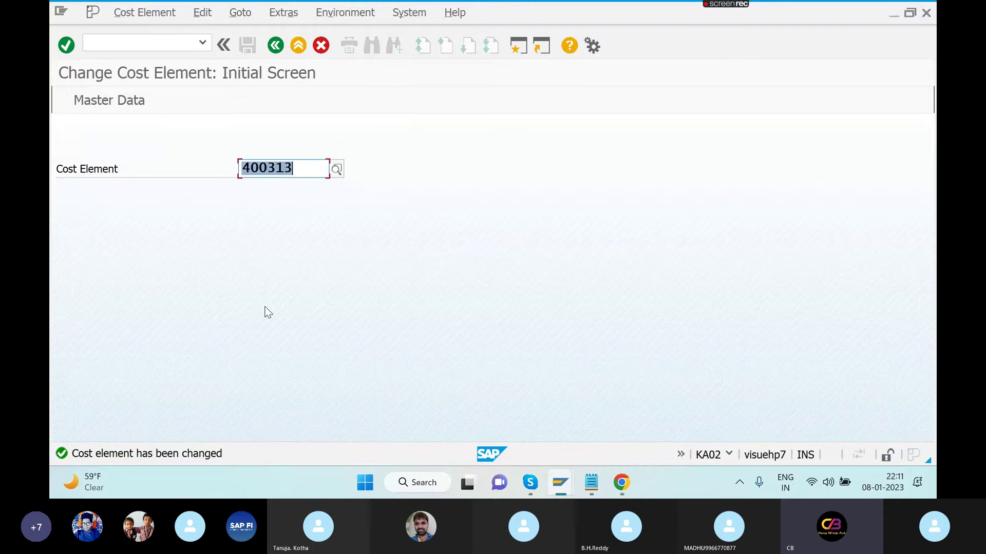
# - Start OKO6 and open the assignments of allocation structure A1
pyautogui.hotkey('alt', 'Tab')
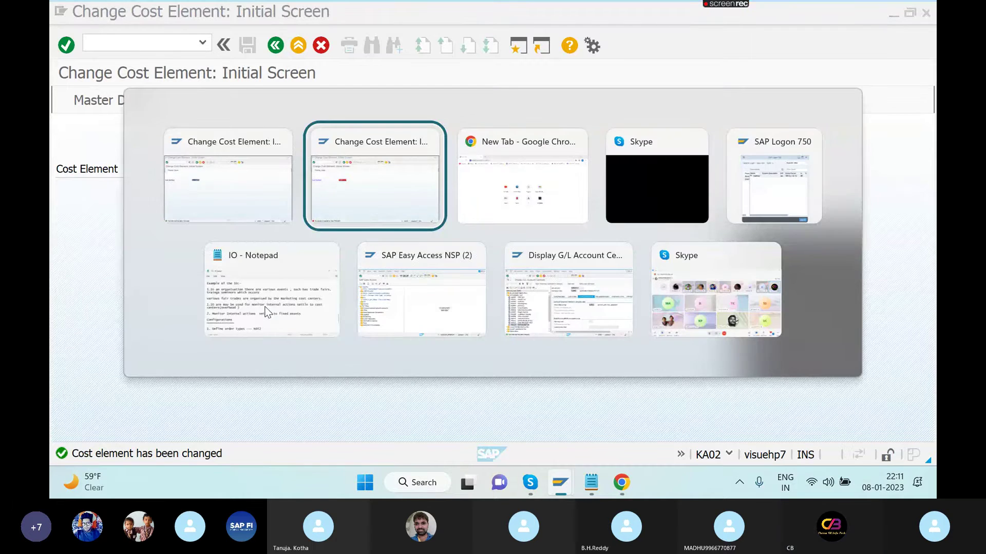
pyautogui.press('Tab')
pyautogui.press('Tab')
pyautogui.press('Tab')
pyautogui.press('Tab')
pyautogui.press('Tab')
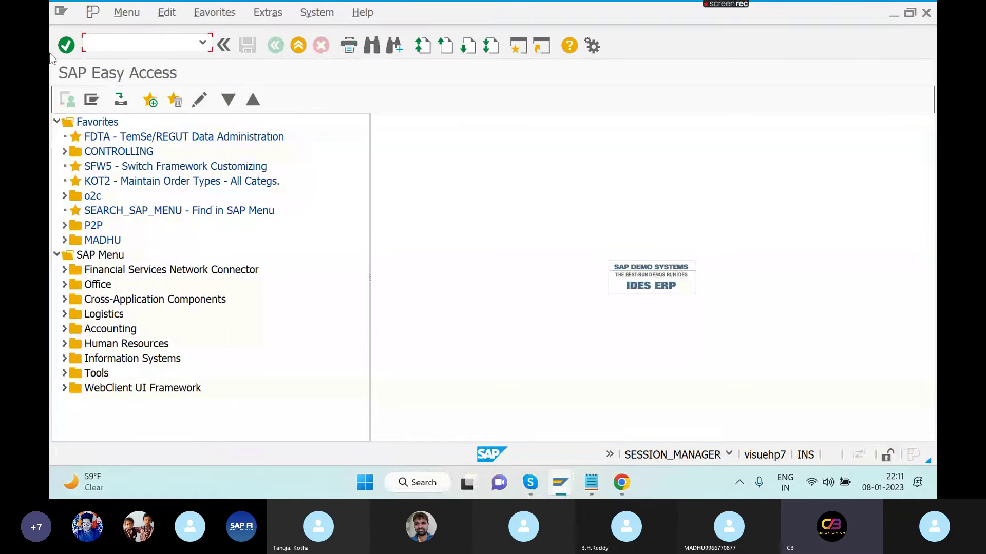
pyautogui.click(202, 43)
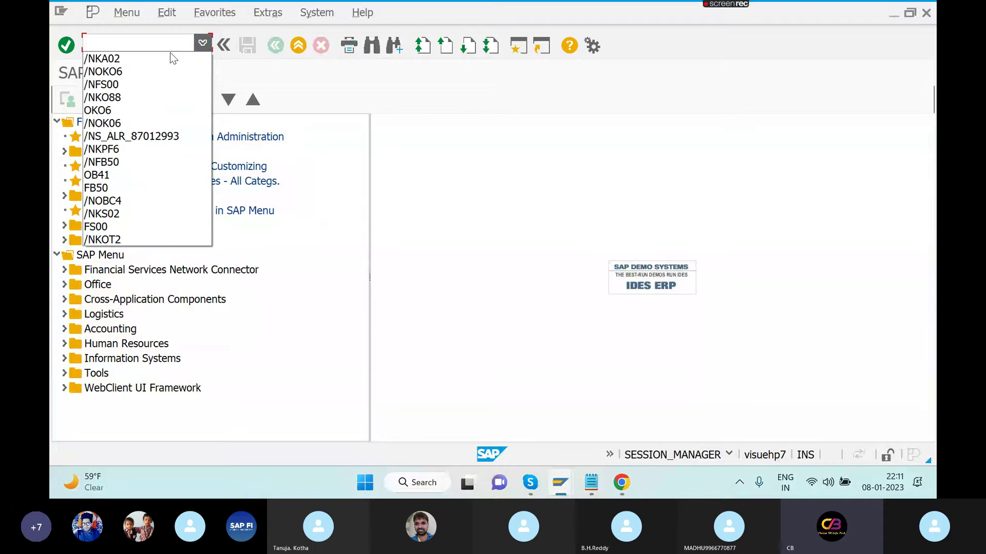
pyautogui.click(144, 72)
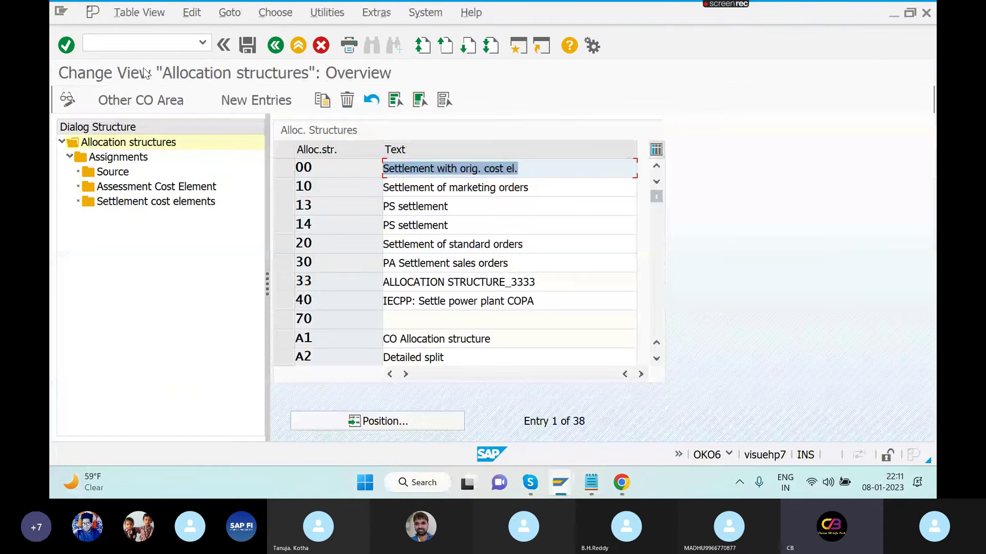
pyautogui.click(285, 340)
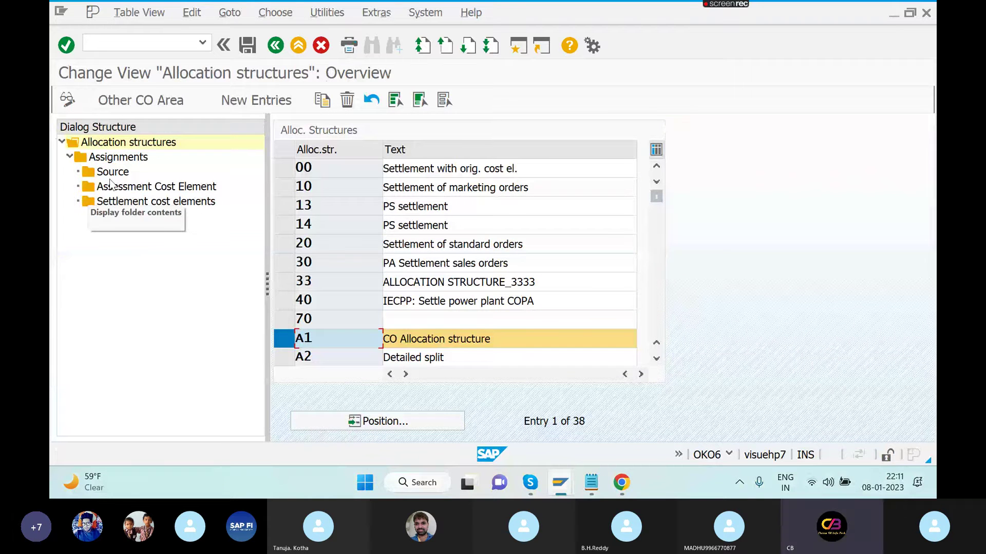
pyautogui.doubleClick(164, 202)
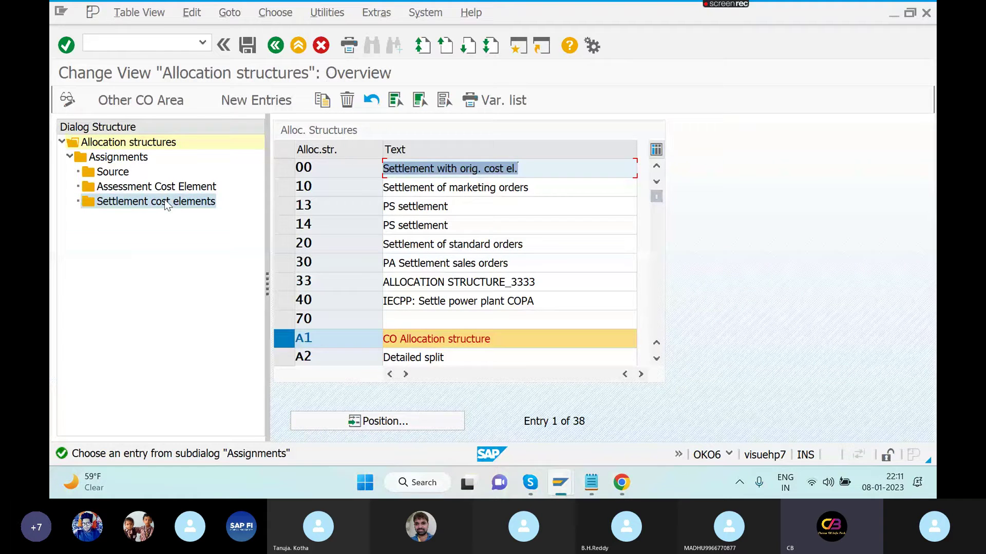
pyautogui.click(116, 160)
pyautogui.doubleClick(114, 159)
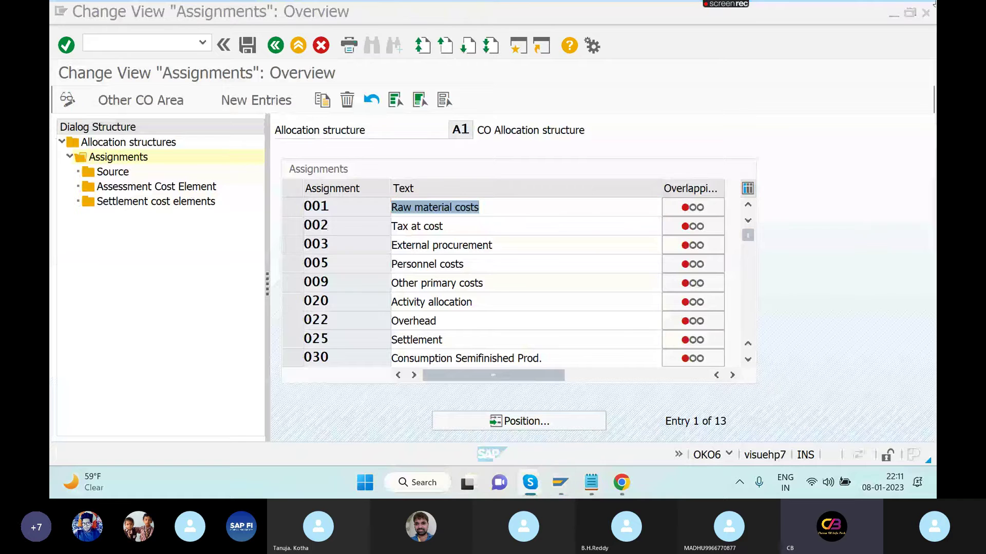
# - Open the settlement cost elements of assignment Z1 TRADE FAIR EXP
pyautogui.click(747, 362)
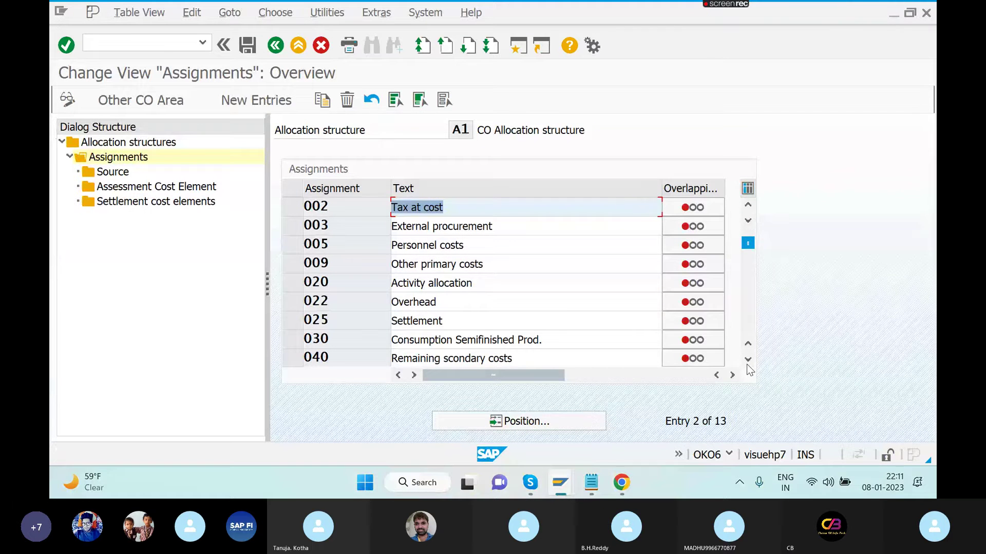
pyautogui.click(747, 361)
pyautogui.click(746, 361)
pyautogui.click(747, 361)
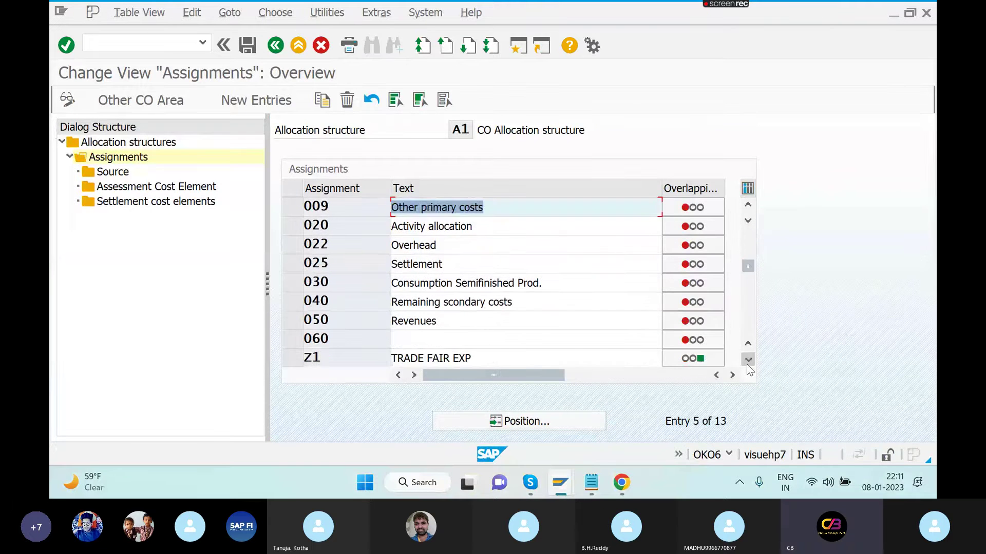
pyautogui.click(747, 361)
pyautogui.click(747, 361)
pyautogui.click(291, 322)
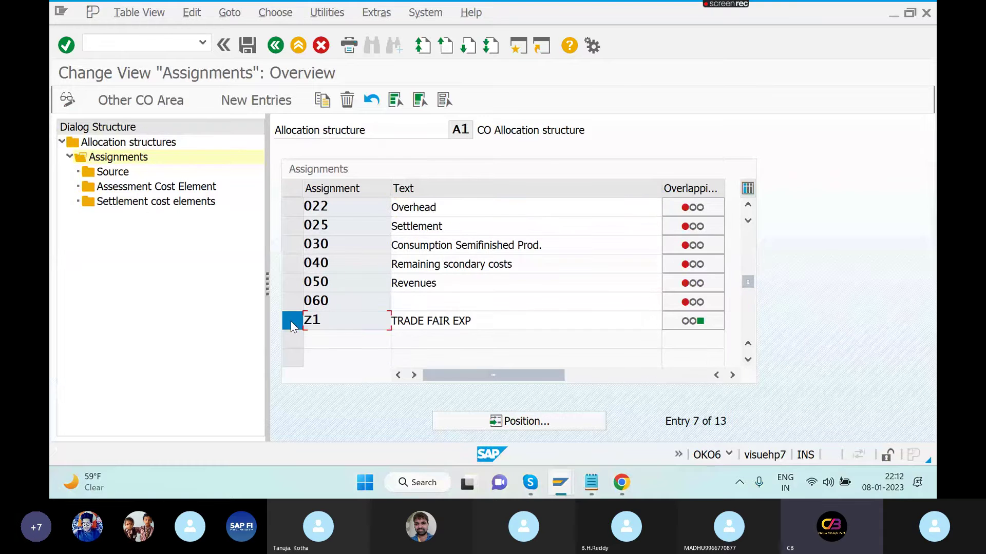
pyautogui.click(137, 205)
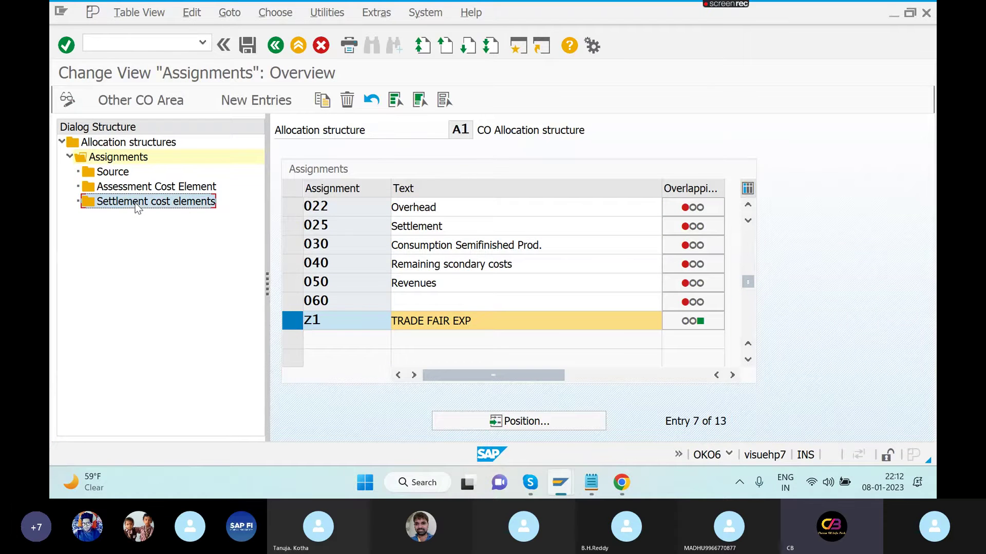
pyautogui.doubleClick(137, 204)
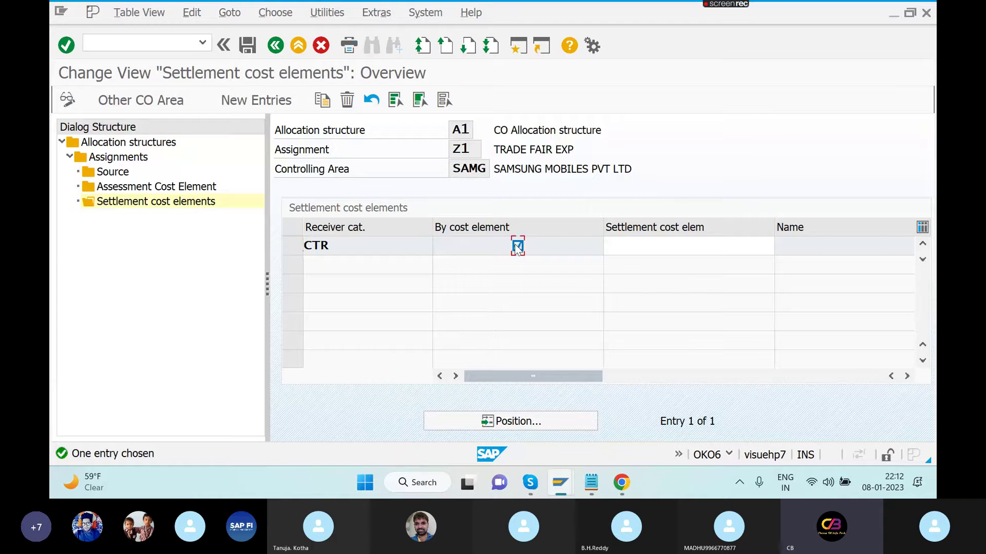
# - Enter 400313 for the CTR row, see it rejected as not category 21, and clear it
pyautogui.click(617, 243)
pyautogui.write('4')
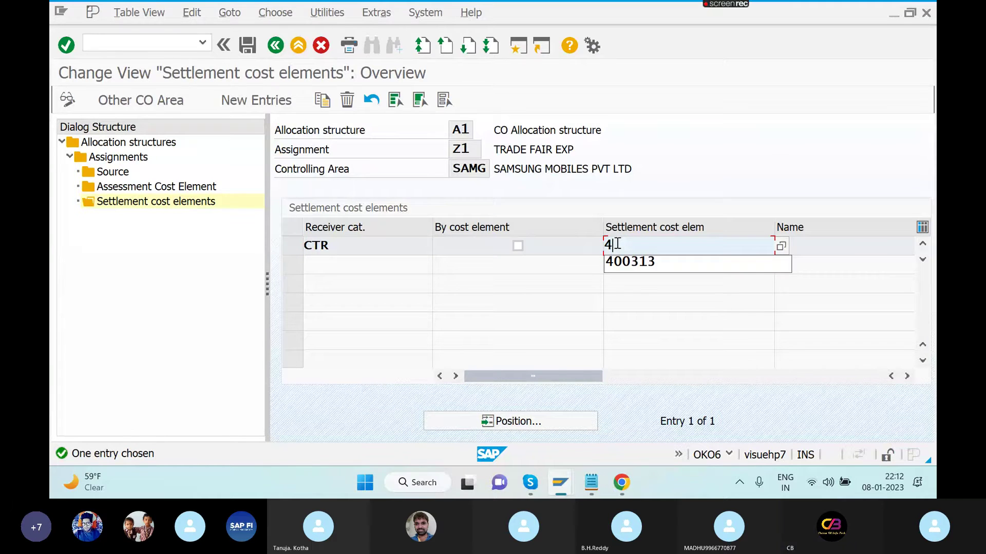
pyautogui.write('00313')
pyautogui.press('Return')
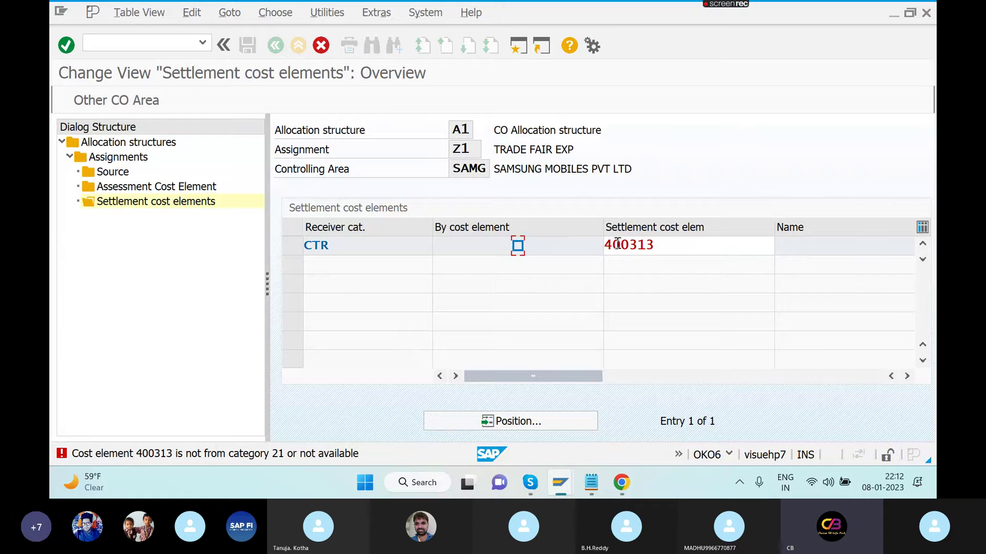
pyautogui.click(699, 246)
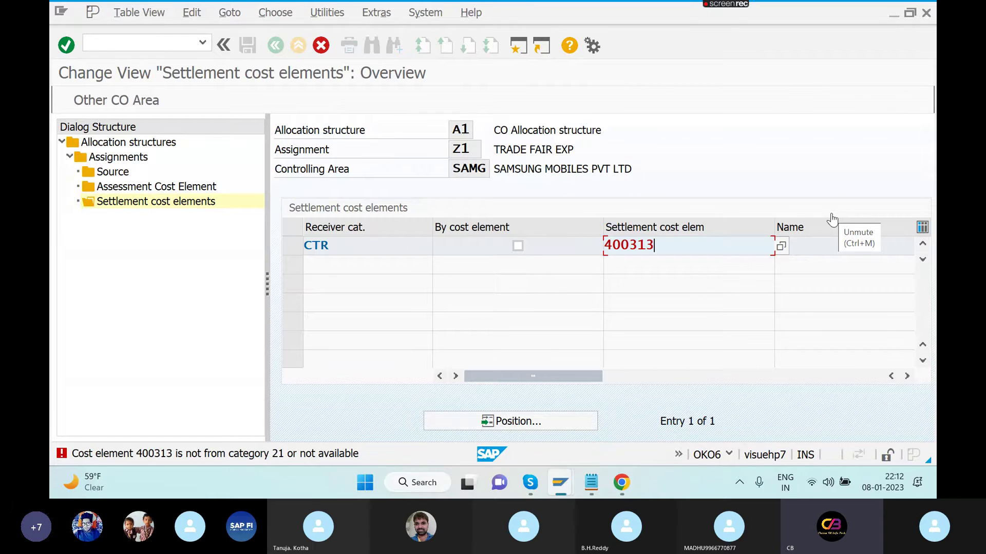
pyautogui.click(832, 217)
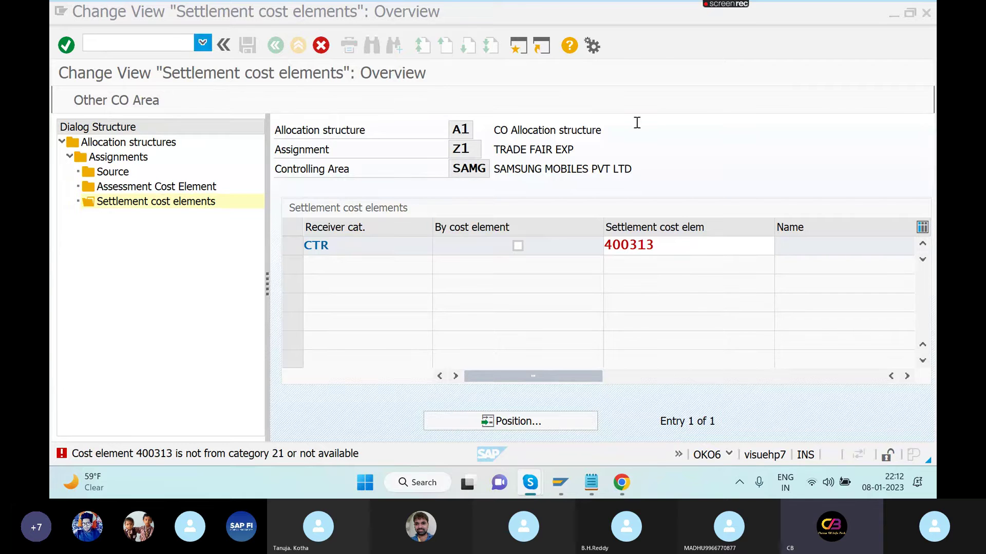
pyautogui.click(666, 251)
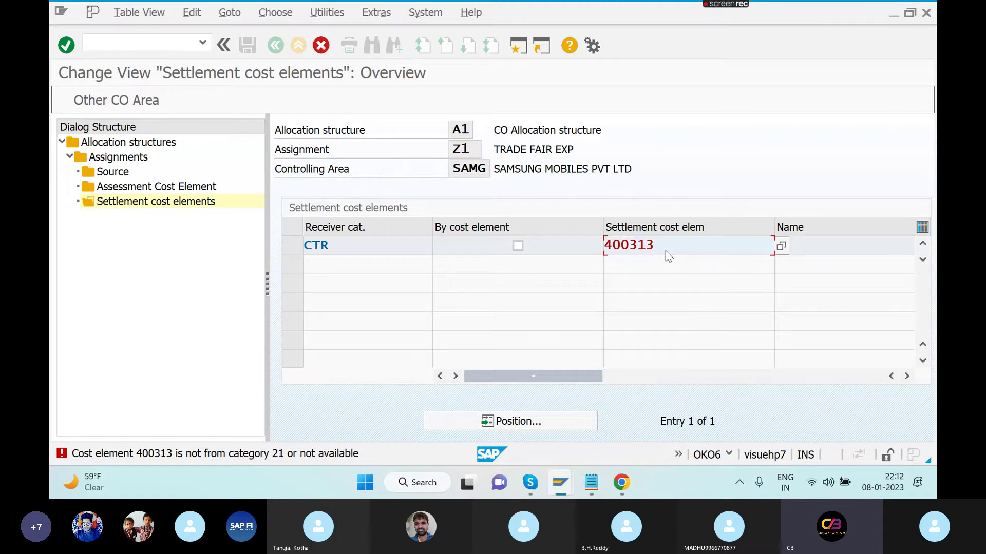
pyautogui.press('BackSpace')
pyautogui.press('BackSpace')
pyautogui.press('BackSpace')
pyautogui.press('BackSpace')
pyautogui.press('BackSpace')
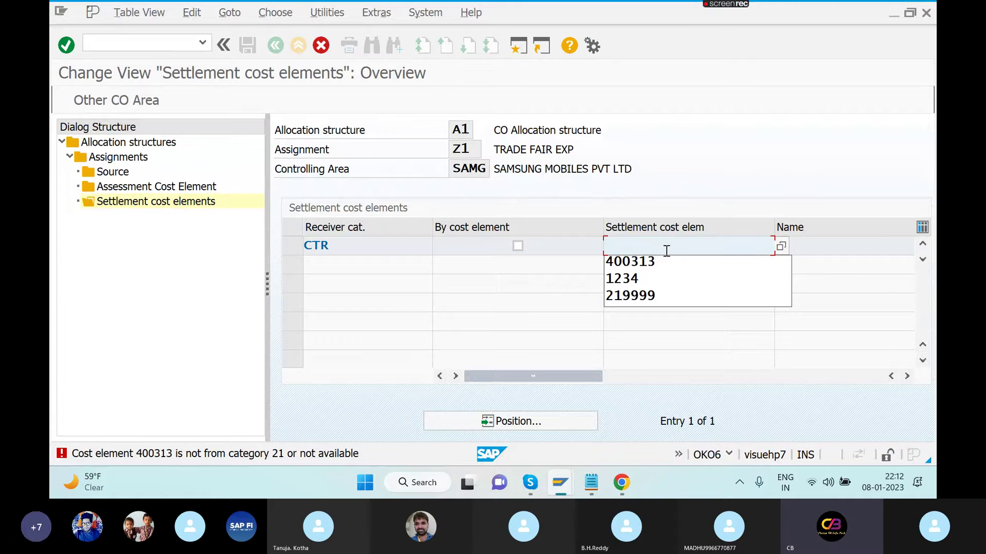
pyautogui.click(694, 332)
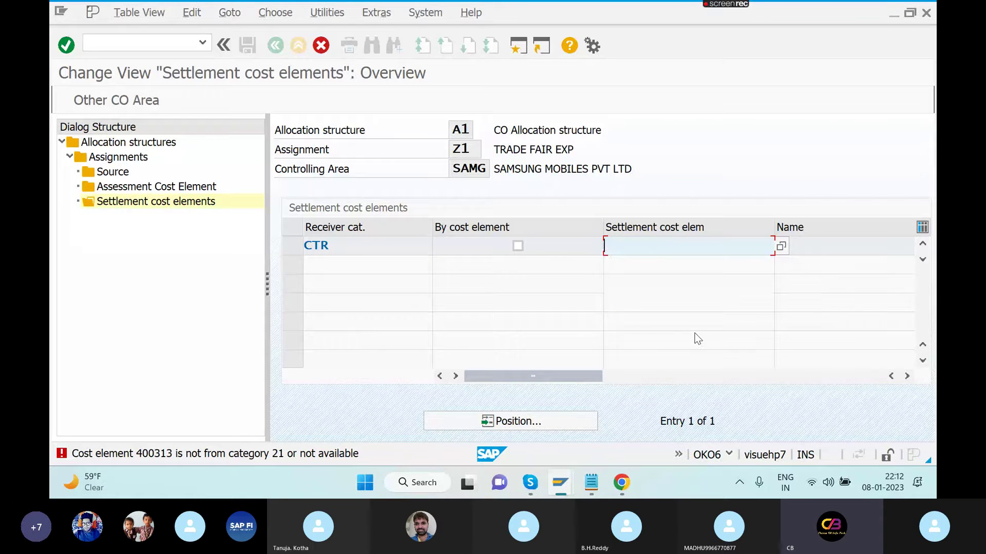
pyautogui.click(183, 47)
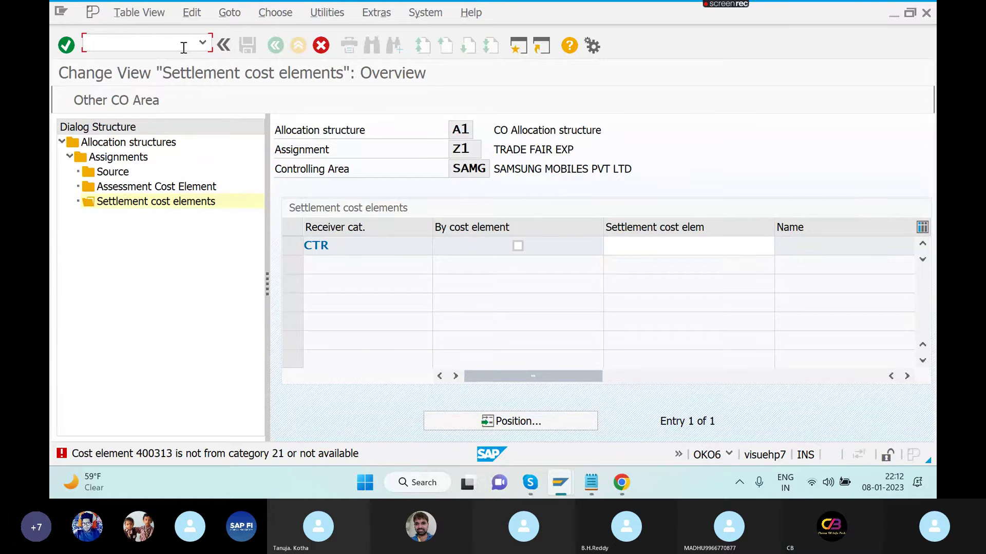
# - Start KA06 to create secondary cost element 21000
pyautogui.write('/NKA06')
pyautogui.press('Return')
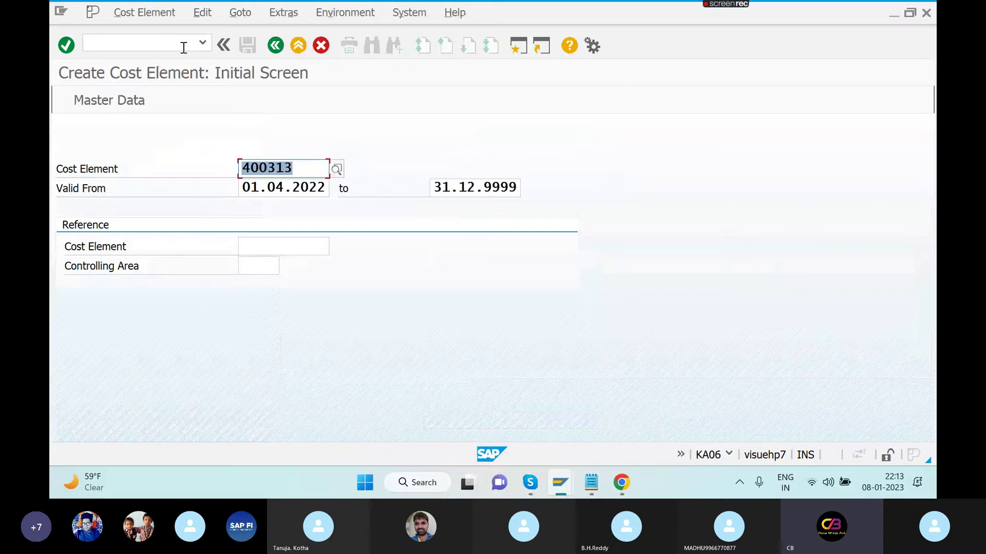
pyautogui.write('21')
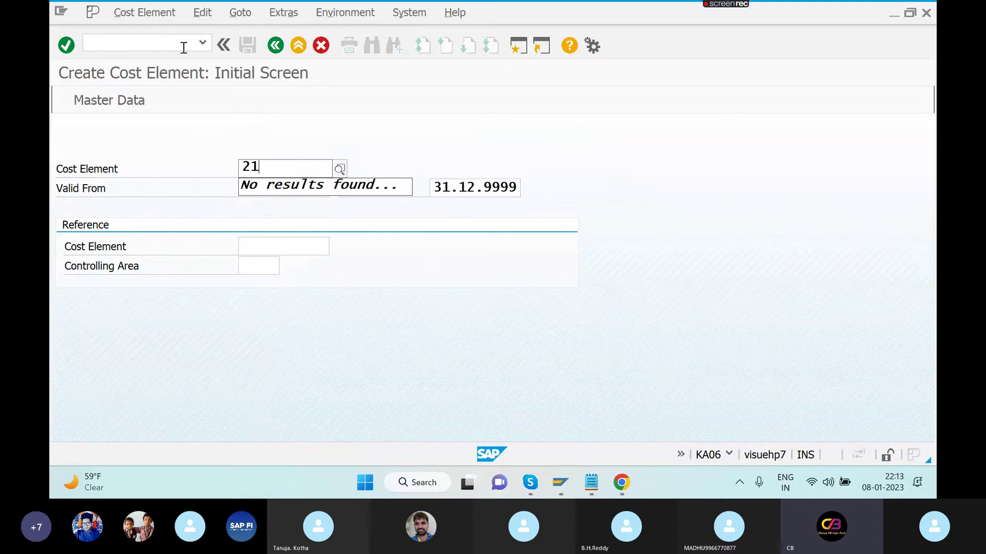
pyautogui.write('99')
pyautogui.press('BackSpace')
pyautogui.press('BackSpace')
pyautogui.write('000')
pyautogui.press('Return')
# - Give 21000 name and description SECONDARY CE, category 21 internal settlement, and save
pyautogui.write('IN')
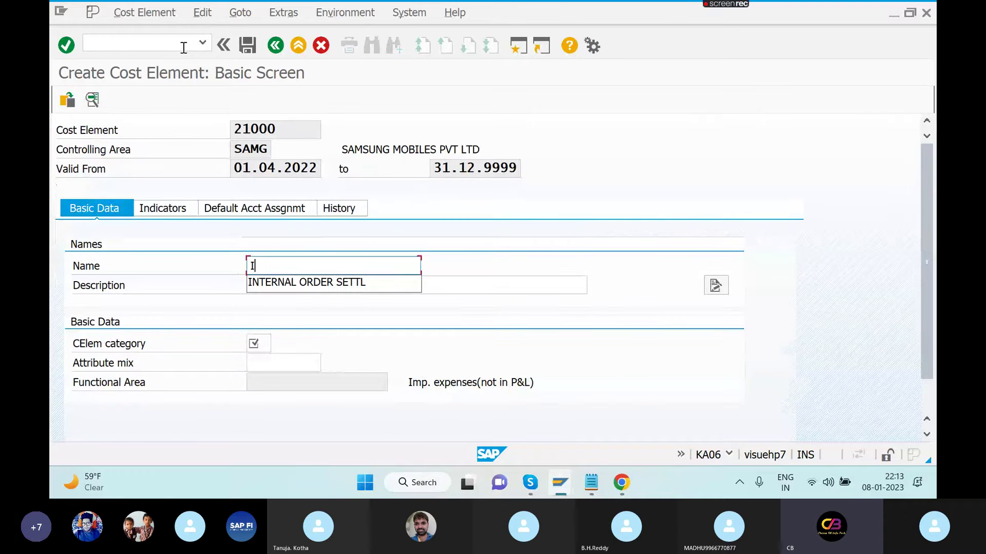
pyautogui.press('BackSpace')
pyautogui.press('BackSpace')
pyautogui.write('S')
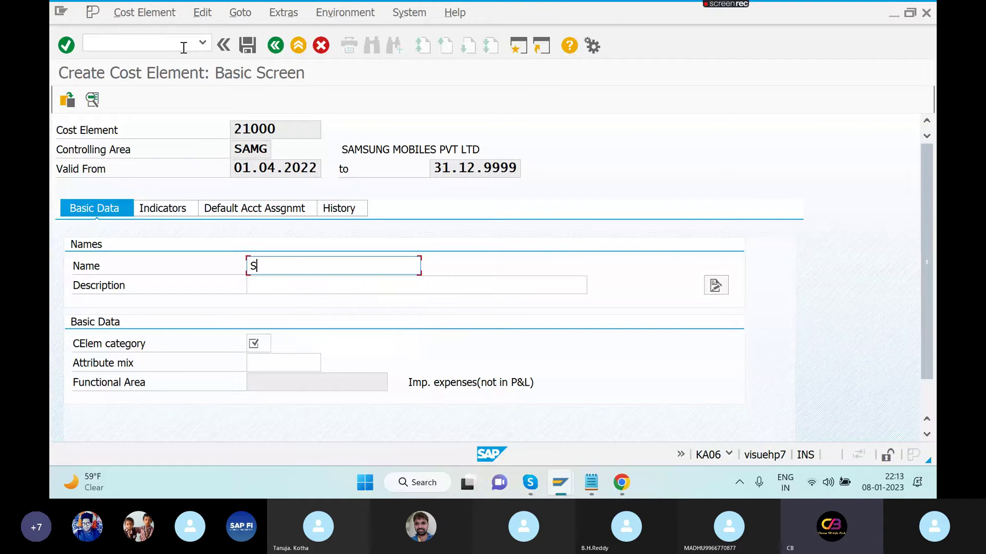
pyautogui.write('ECONDARY CE')
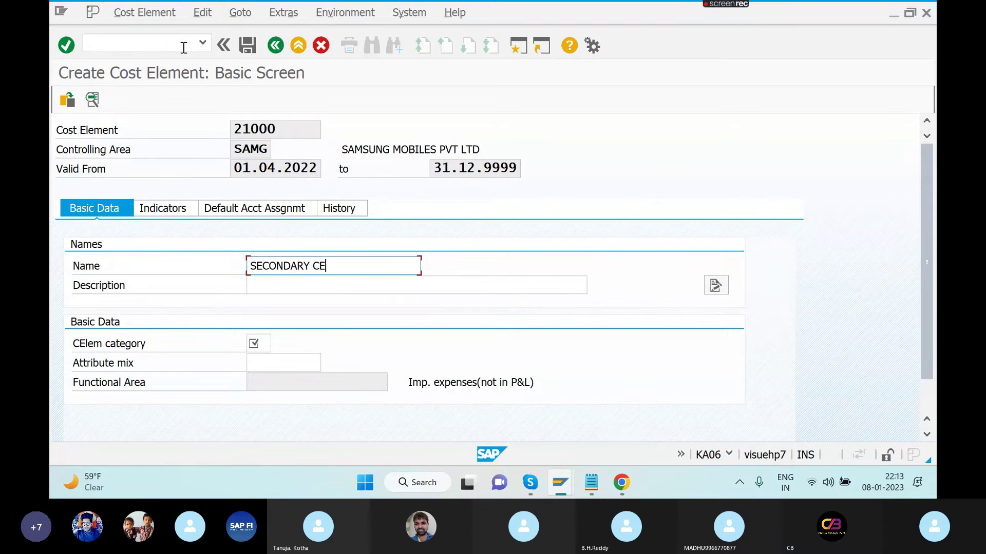
pyautogui.hotkey('shift', 'Left')
pyautogui.hotkey('shift', 'Left')
pyautogui.hotkey('shift', 'Left')
pyautogui.hotkey('shift', 'Left')
pyautogui.hotkey('shift', 'Left')
pyautogui.hotkey('shift', 'Left')
pyautogui.hotkey('shift', 'Left')
pyautogui.hotkey('shift', 'Left')
pyautogui.hotkey('shift', 'Left')
pyautogui.hotkey('shift', 'Left')
pyautogui.hotkey('shift', 'Left')
pyautogui.hotkey('shift', 'Left')
pyautogui.hotkey('ctrl', 'c')
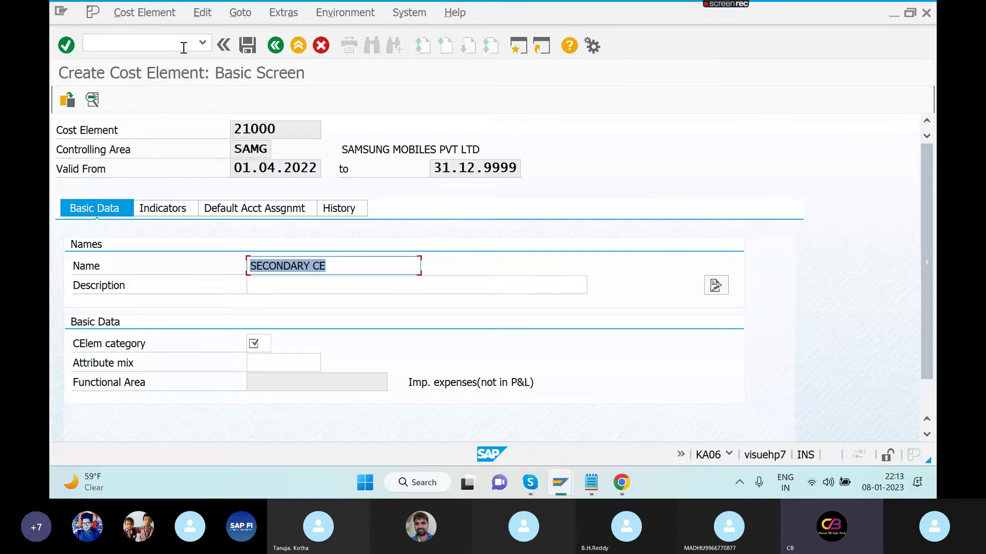
pyautogui.press('Left')
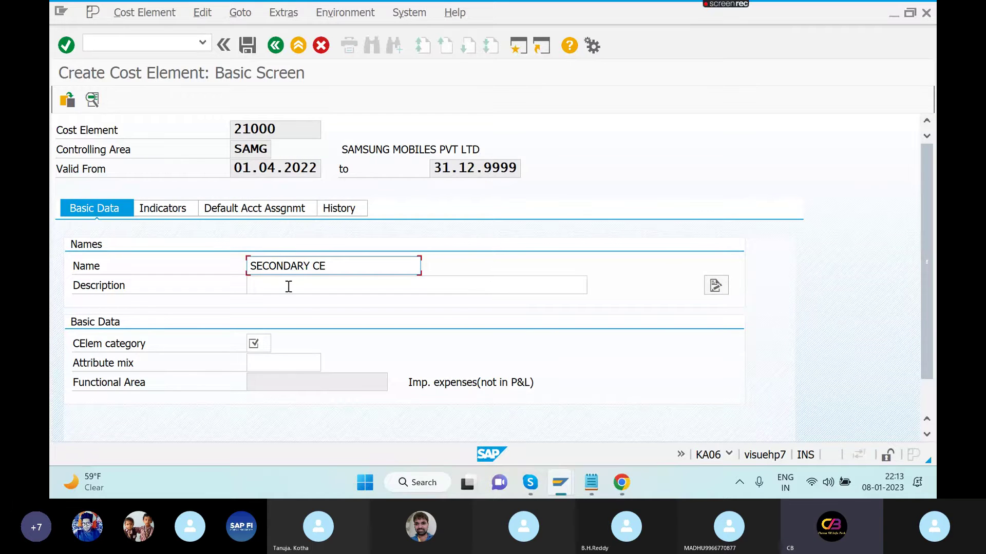
pyautogui.click(289, 286)
pyautogui.hotkey('ctrl', 'v')
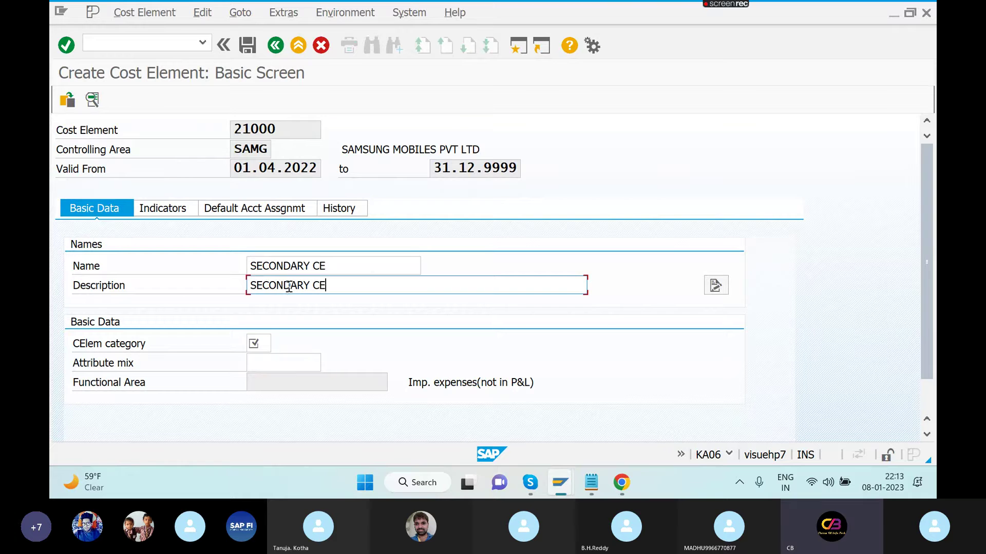
pyautogui.click(257, 344)
pyautogui.write('21')
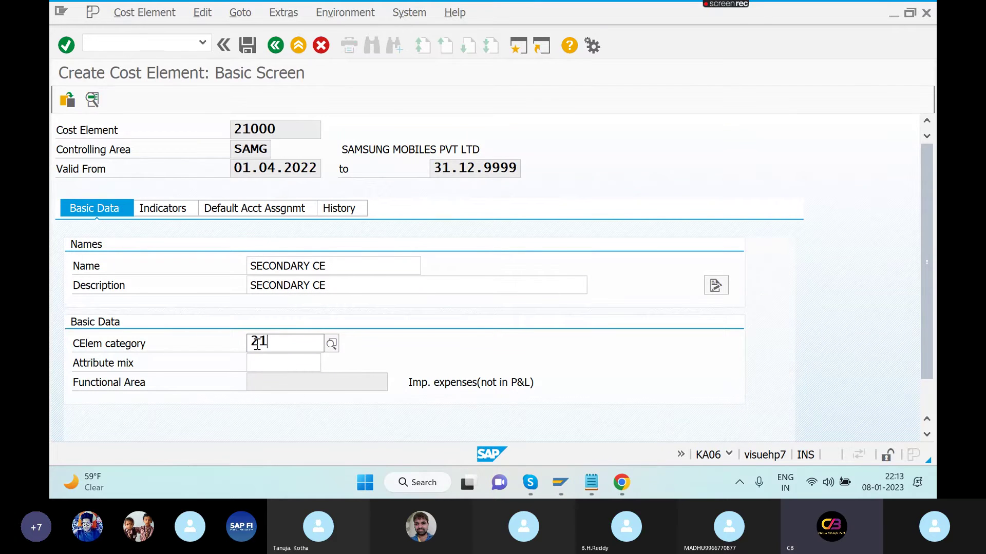
pyautogui.press('Return')
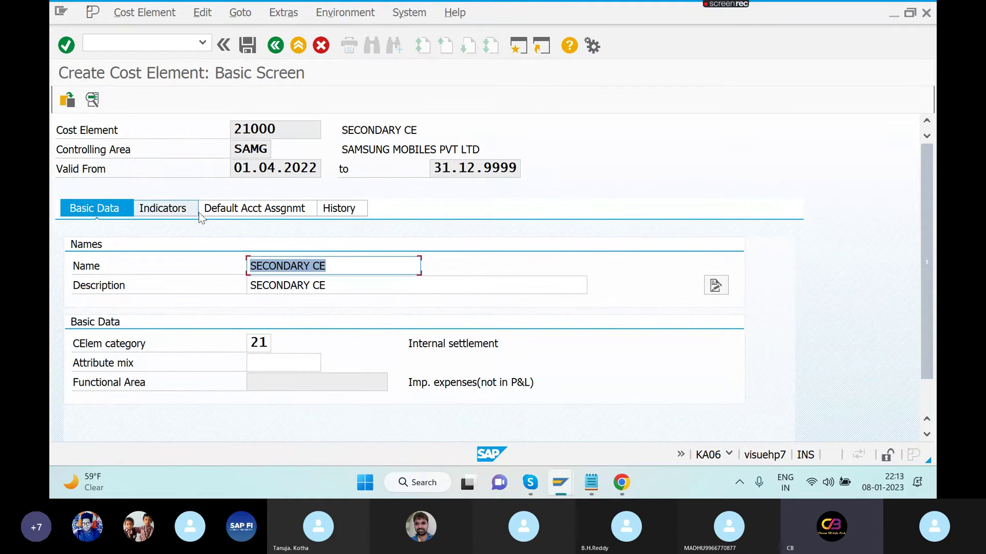
pyautogui.click(248, 45)
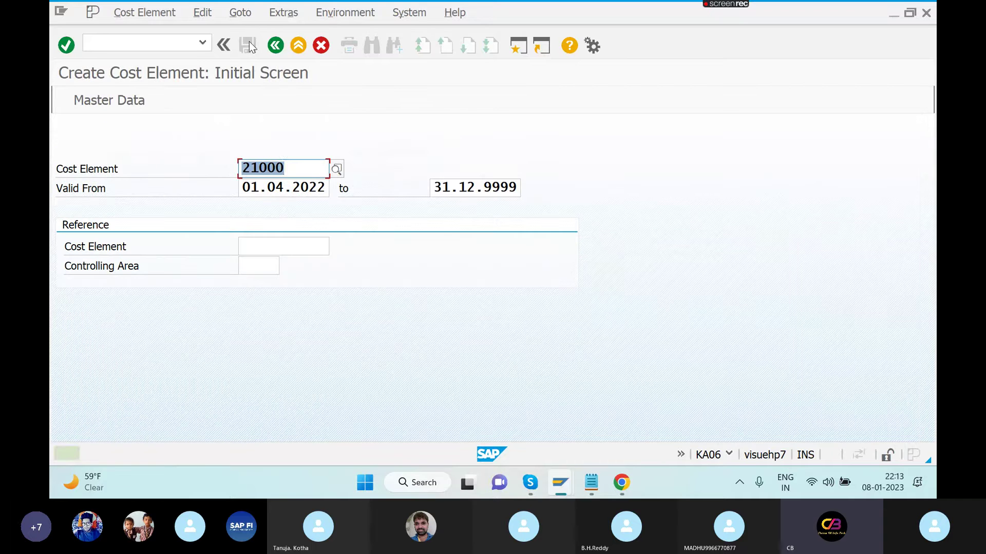
# - Open the Z1 settlement cost elements under allocation structure A1 assignments
pyautogui.hotkey('alt', 'Tab')
pyautogui.hotkey('alt', 'Tab')
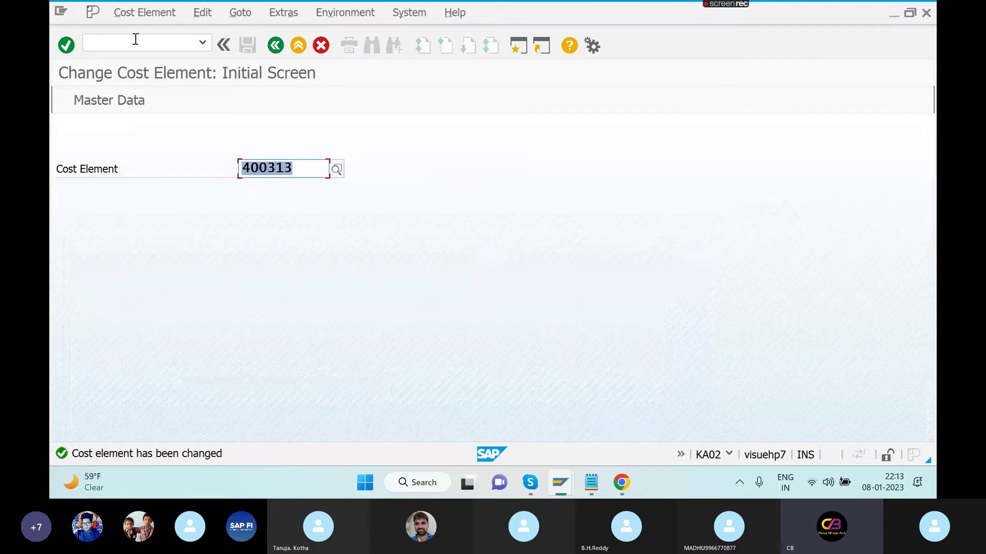
pyautogui.click(136, 43)
pyautogui.write('/N')
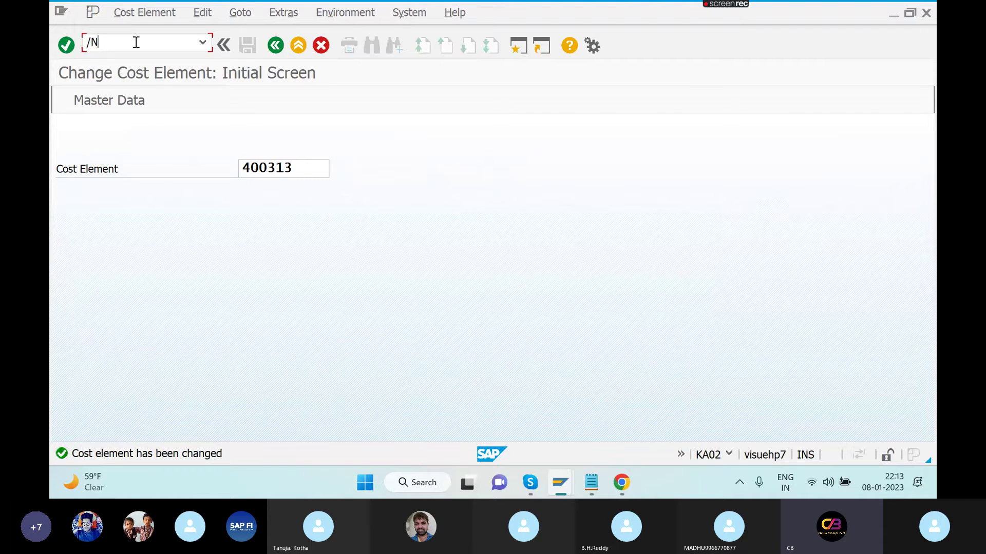
pyautogui.write('OKO1')
pyautogui.press('Return')
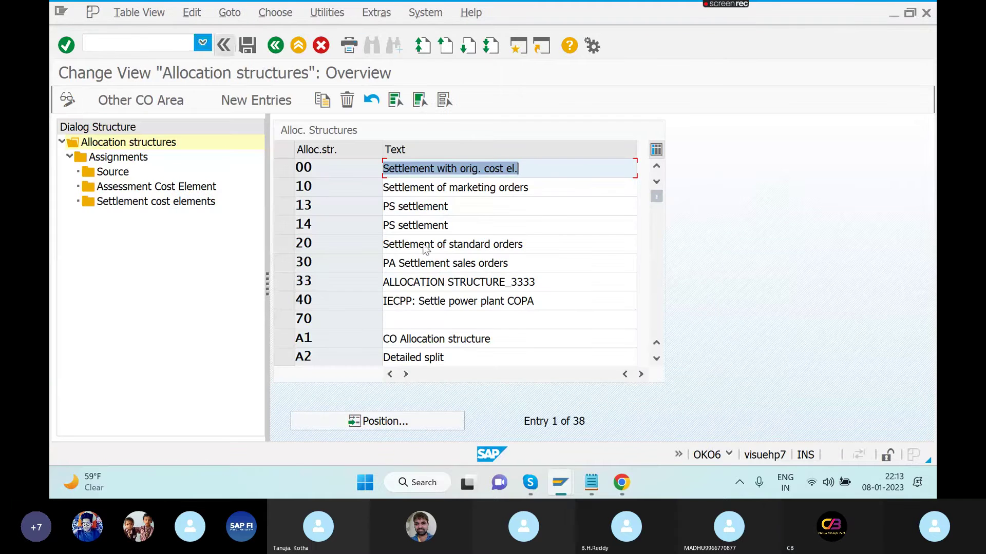
pyautogui.click(282, 343)
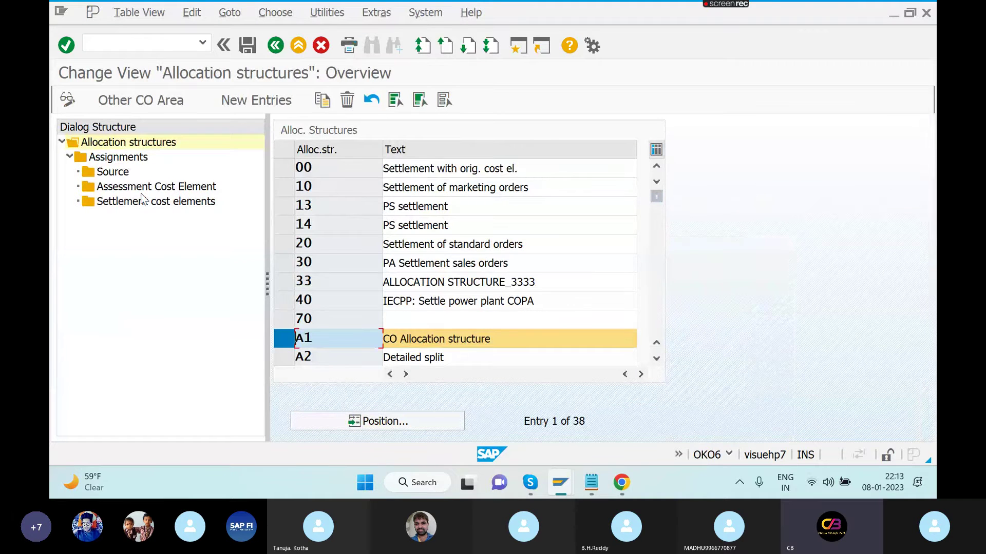
pyautogui.doubleClick(125, 159)
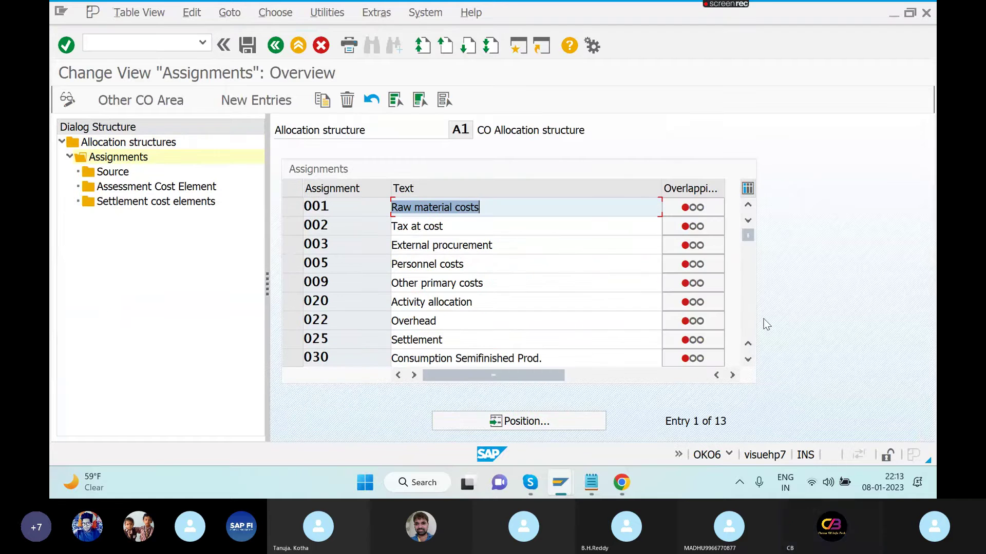
pyautogui.click(748, 327)
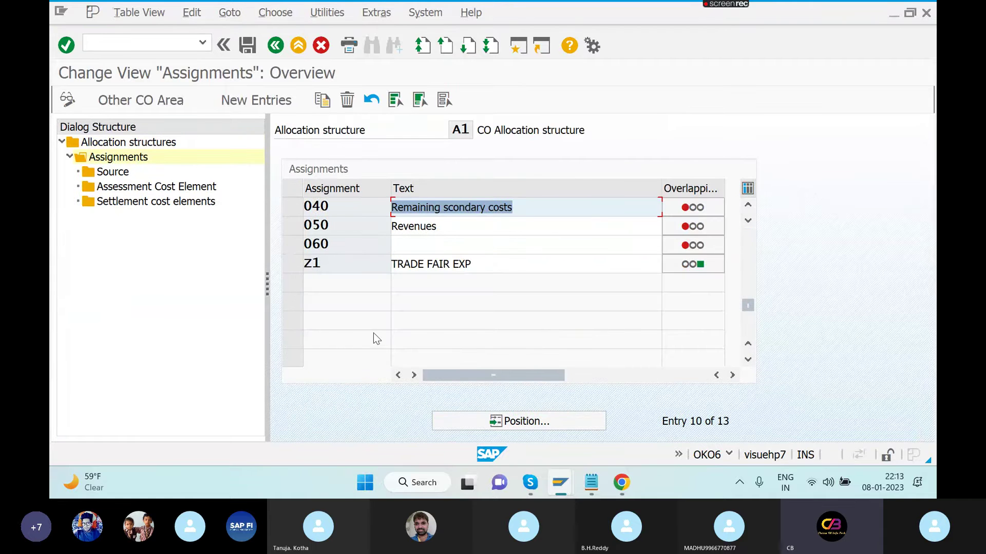
pyautogui.click(301, 264)
pyautogui.click(172, 203)
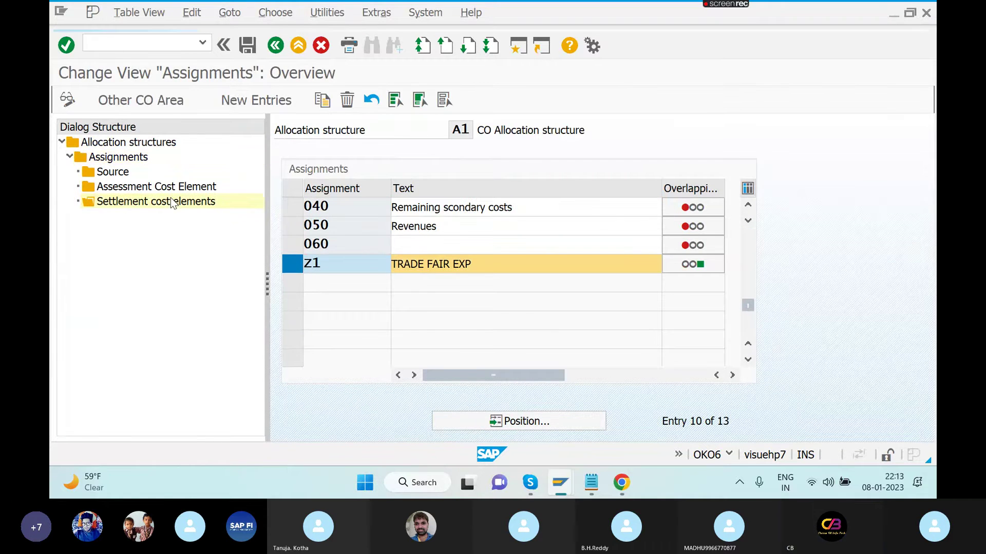
# - Enter 21000 for receiver CTR with 'By cost element' off and save to the customizing request
pyautogui.click(682, 246)
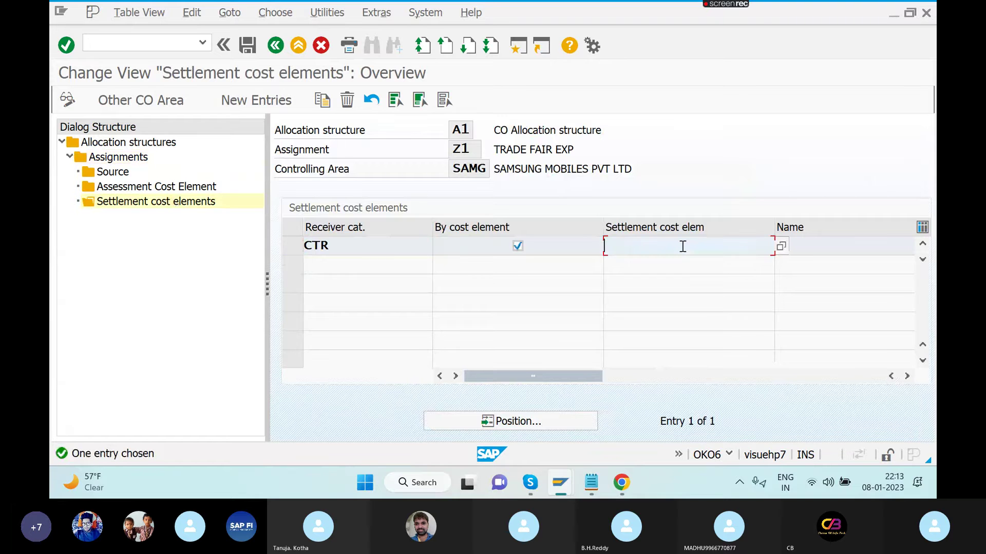
pyautogui.write('21000')
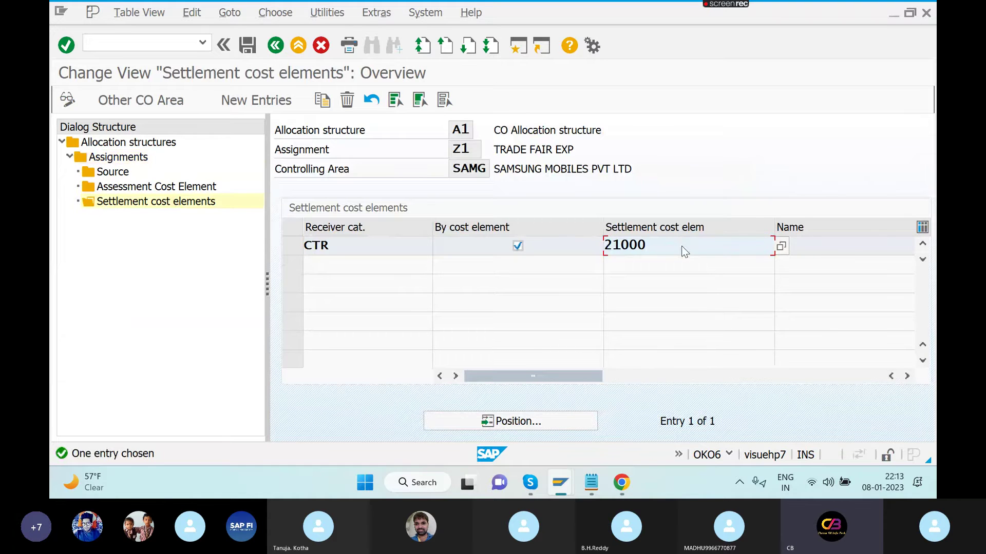
pyautogui.press('Return')
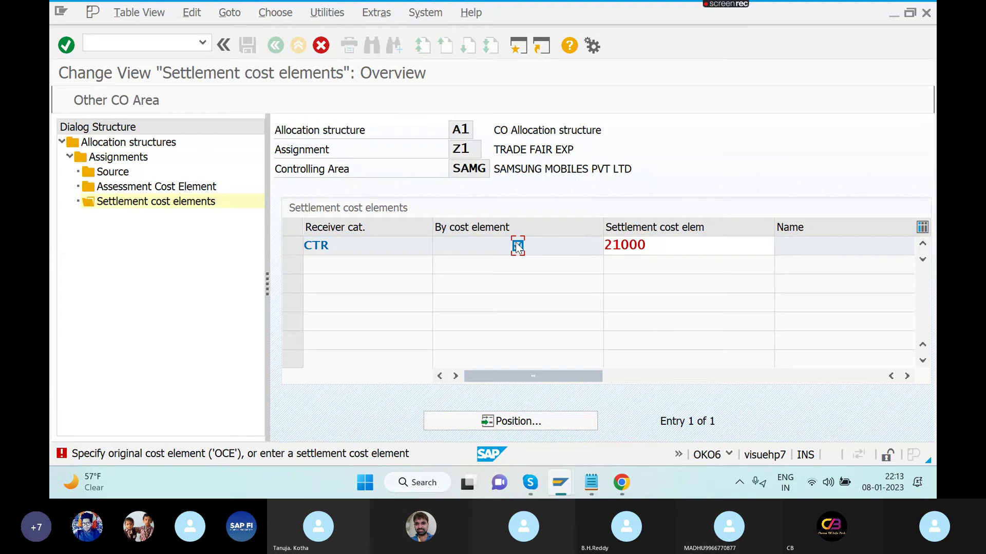
pyautogui.press('Return')
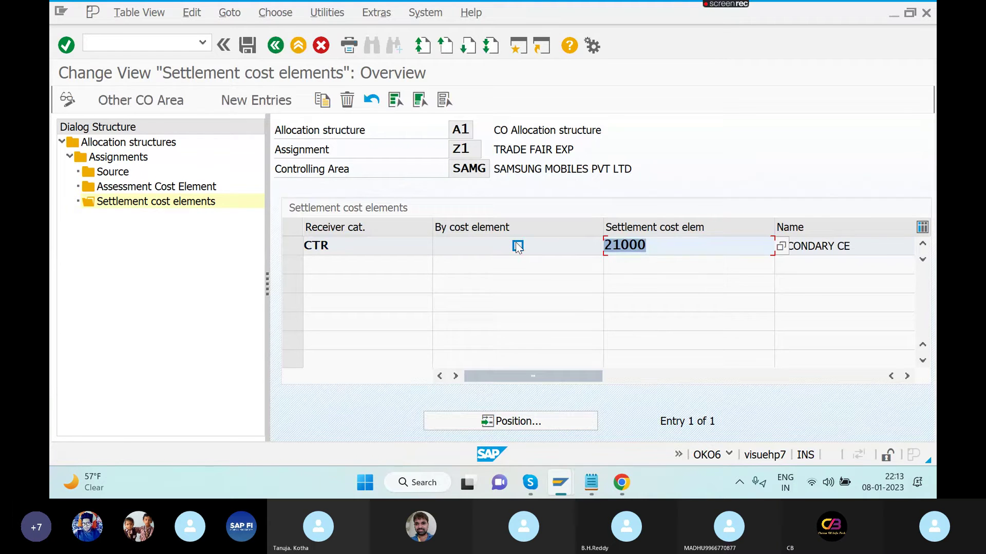
pyautogui.click(247, 47)
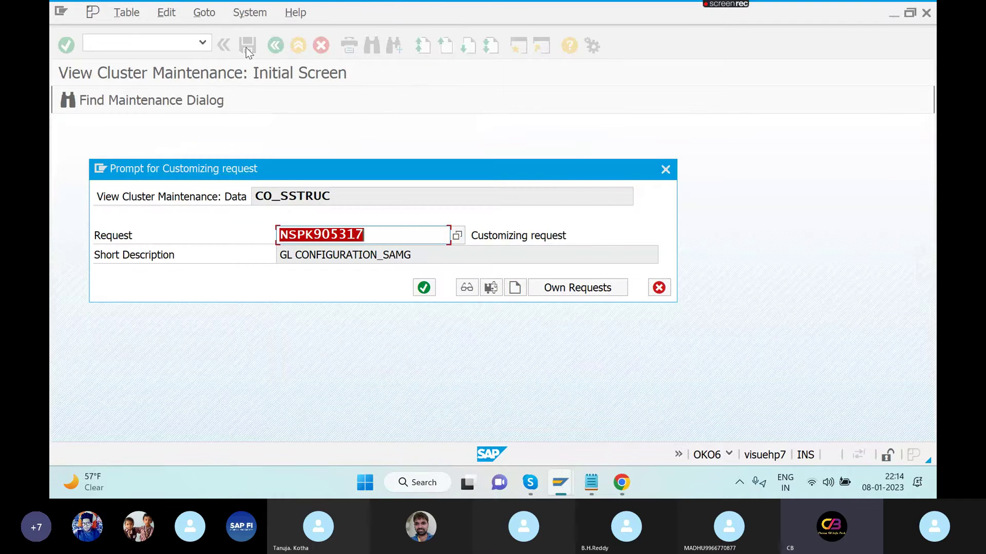
pyautogui.click(424, 290)
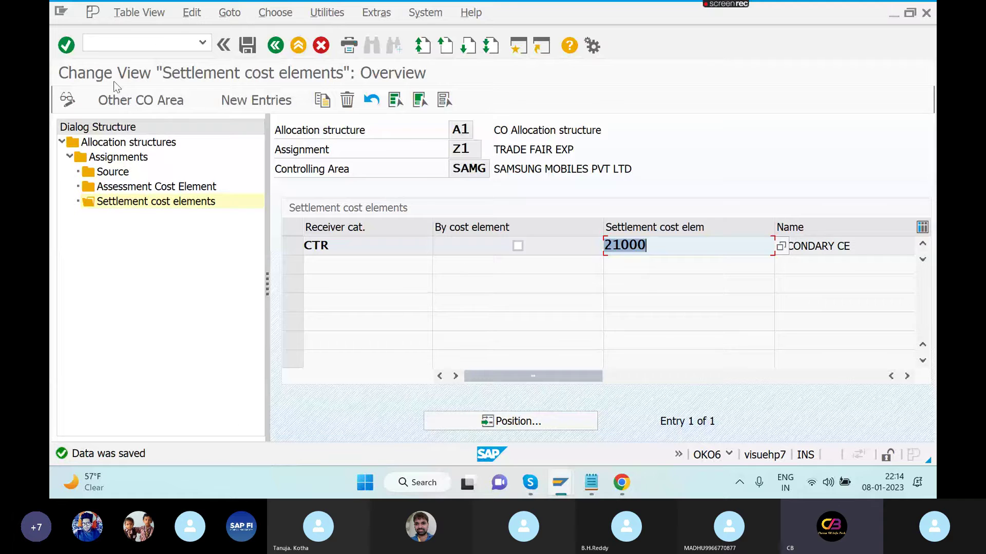
# - Test-settle order 60006105 in KO88 and return to the selection screen
pyautogui.click(170, 42)
pyautogui.write('/NKO88')
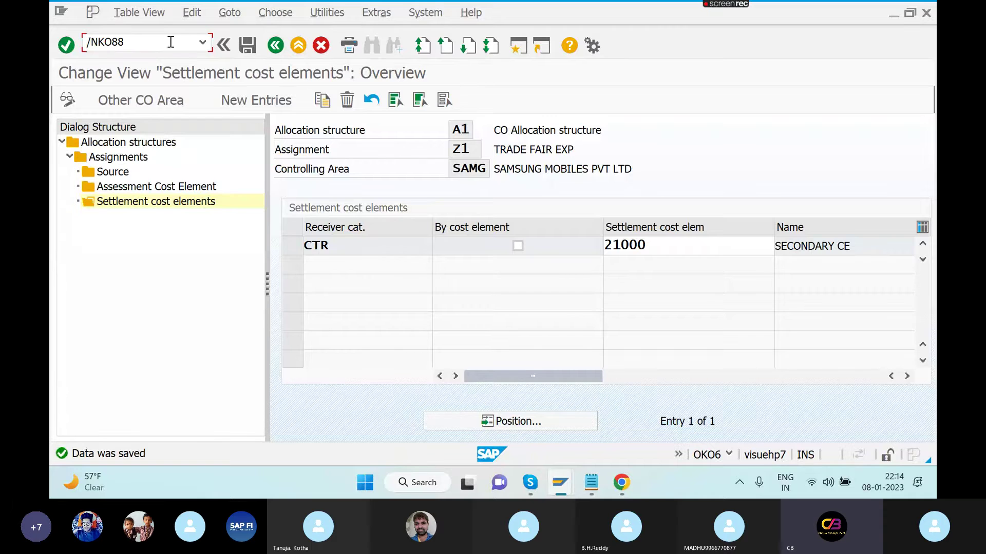
pyautogui.press('Return')
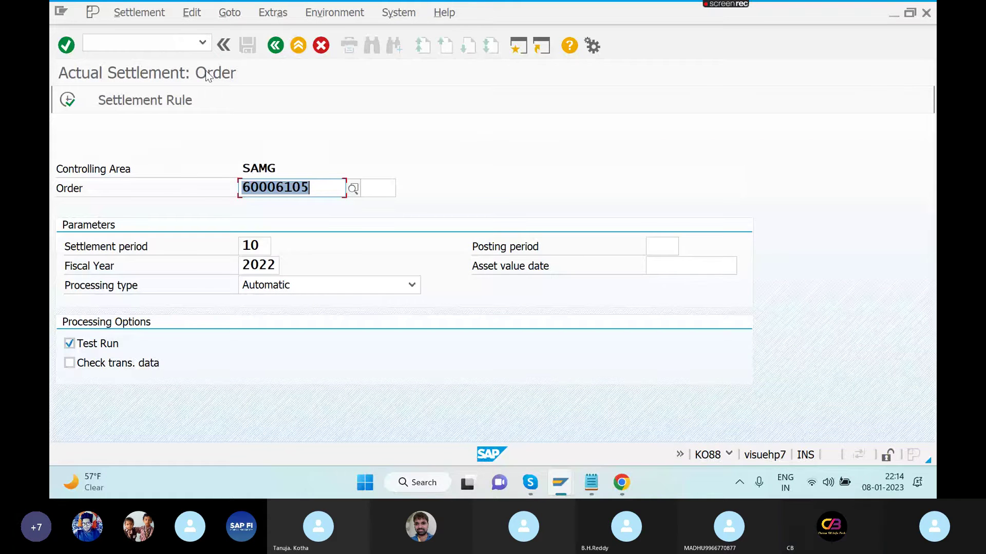
pyautogui.click(67, 100)
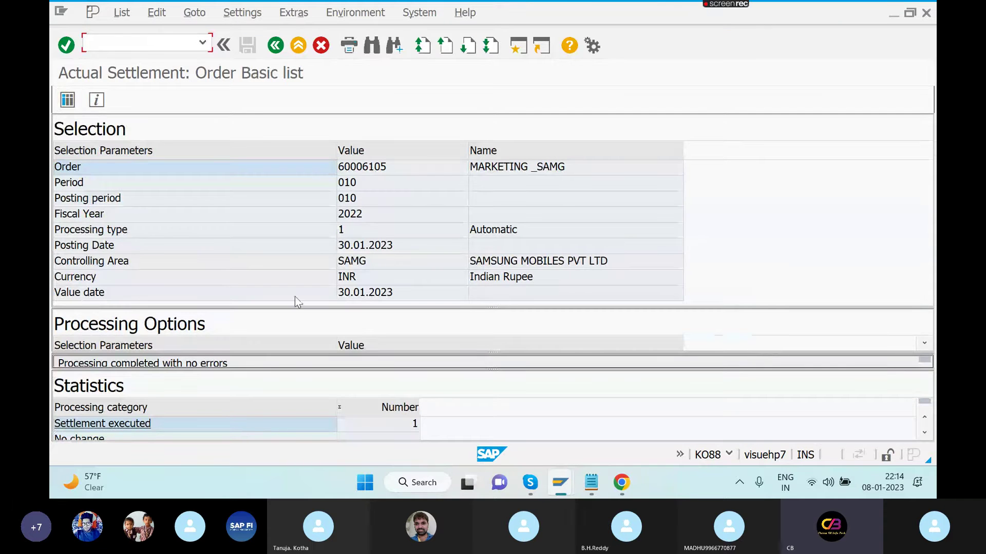
pyautogui.click(276, 47)
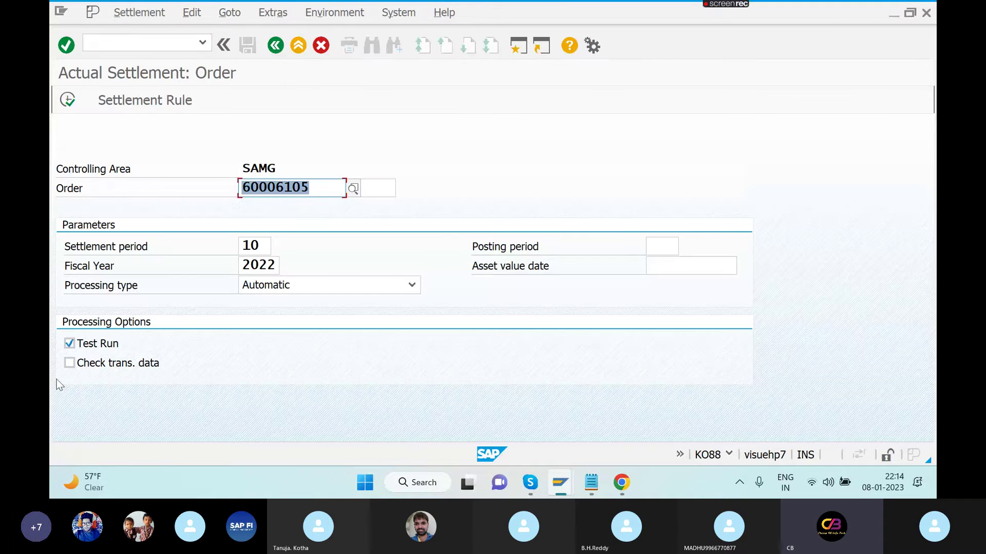
# - Run the real settlement without Test Run, then back out of the short dump
pyautogui.click(69, 343)
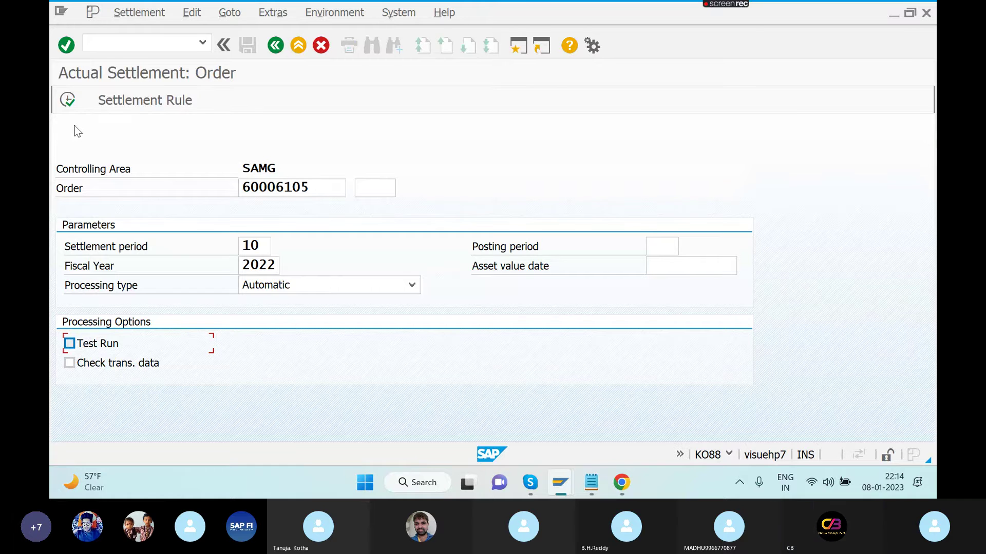
pyautogui.click(68, 99)
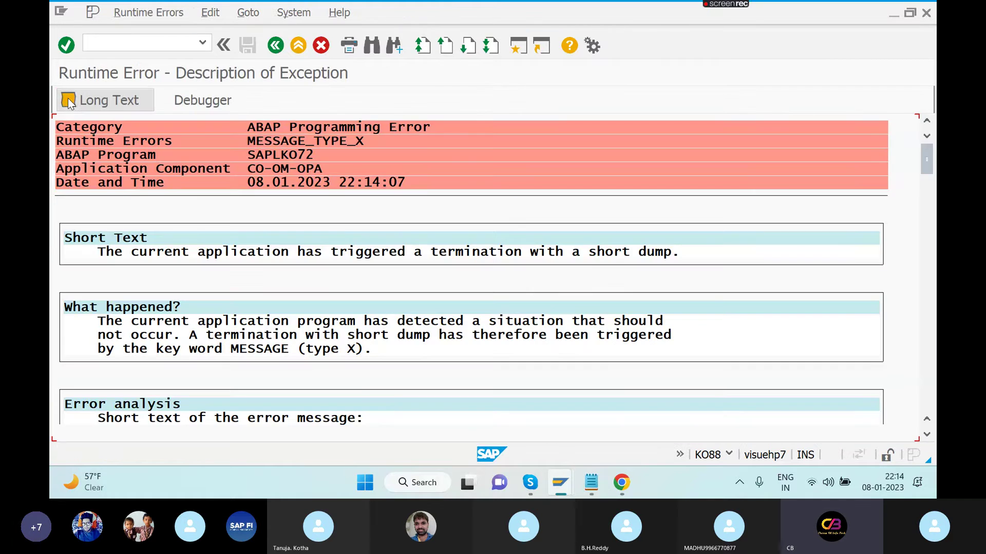
pyautogui.click(274, 46)
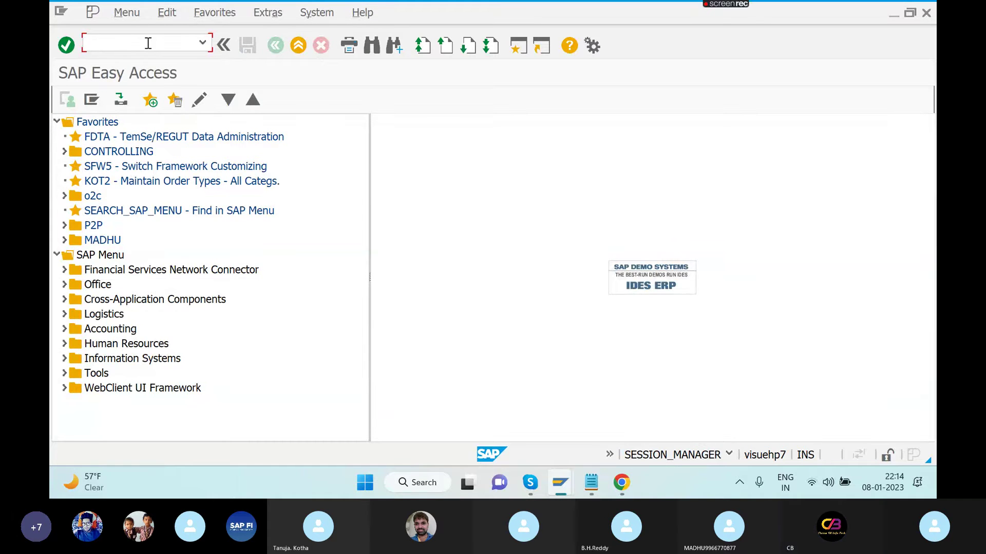
pyautogui.write('KO88')
pyautogui.press('Return')
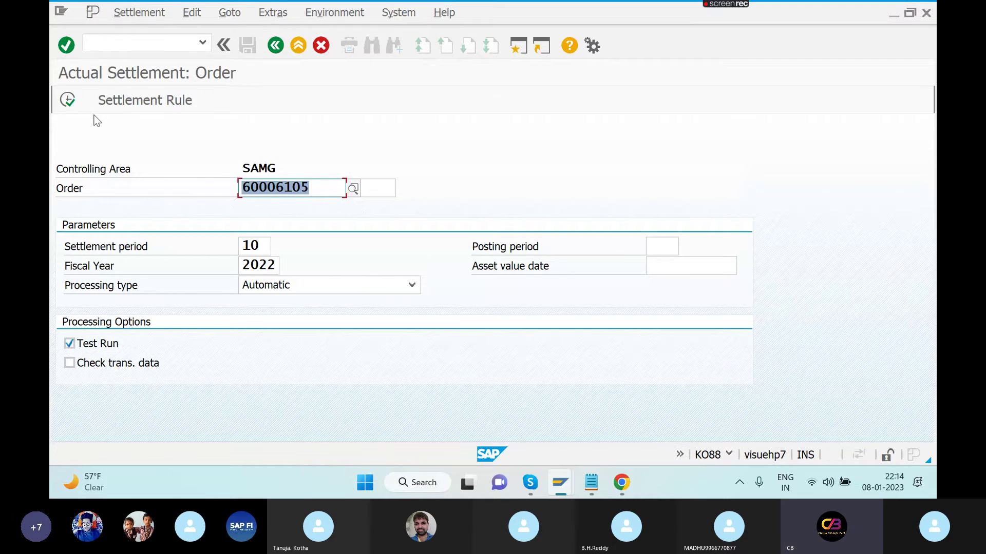
pyautogui.click(67, 100)
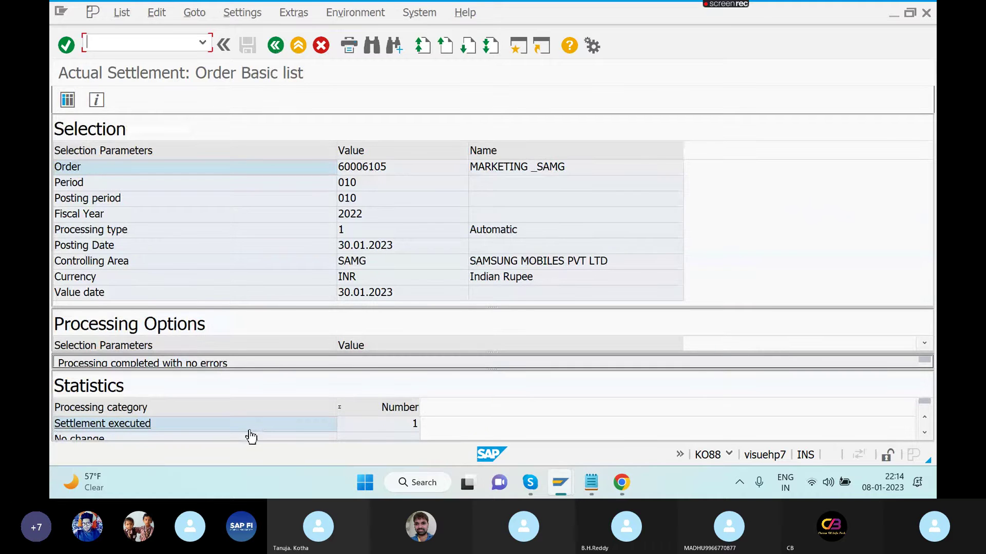
pyautogui.click(276, 45)
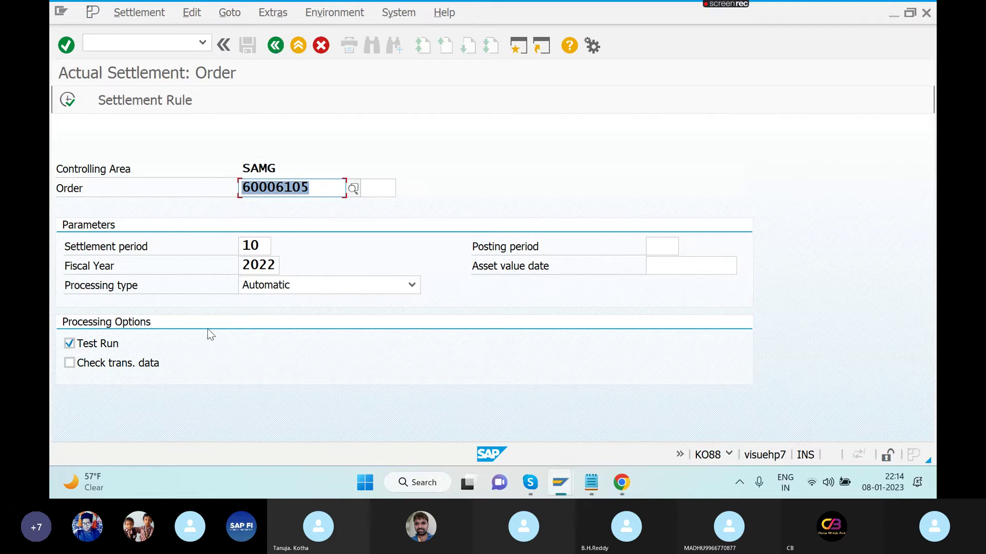
pyautogui.click(411, 285)
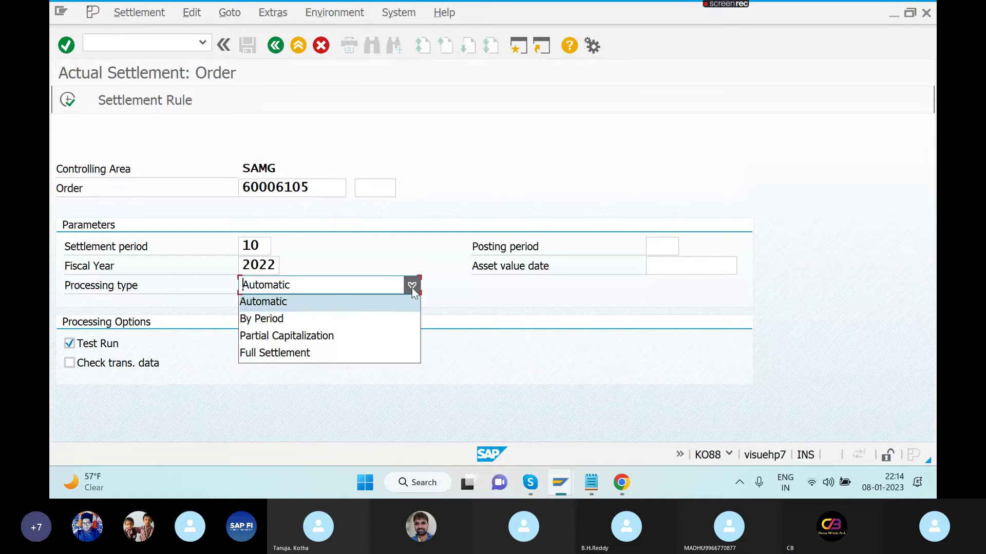
pyautogui.click(338, 301)
pyautogui.click(68, 344)
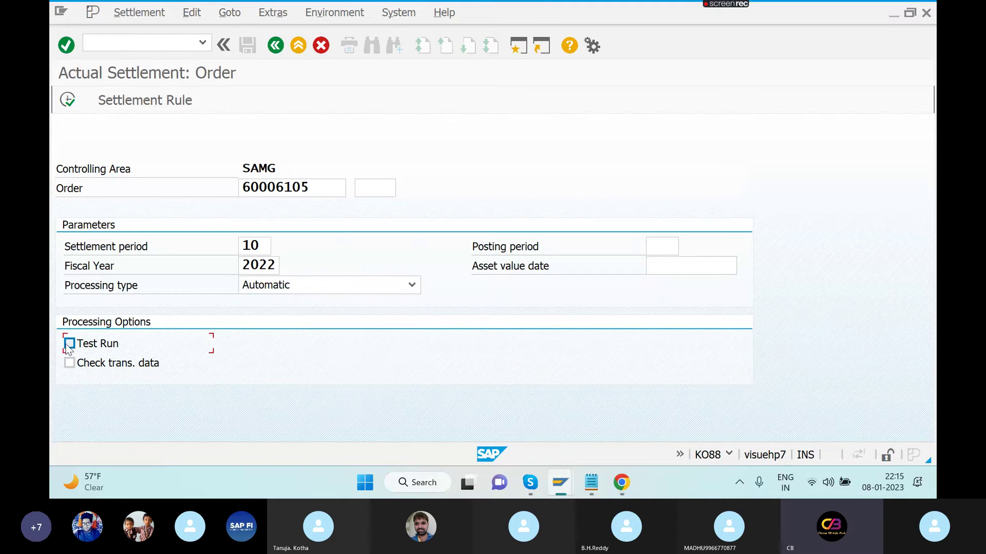
pyautogui.click(69, 100)
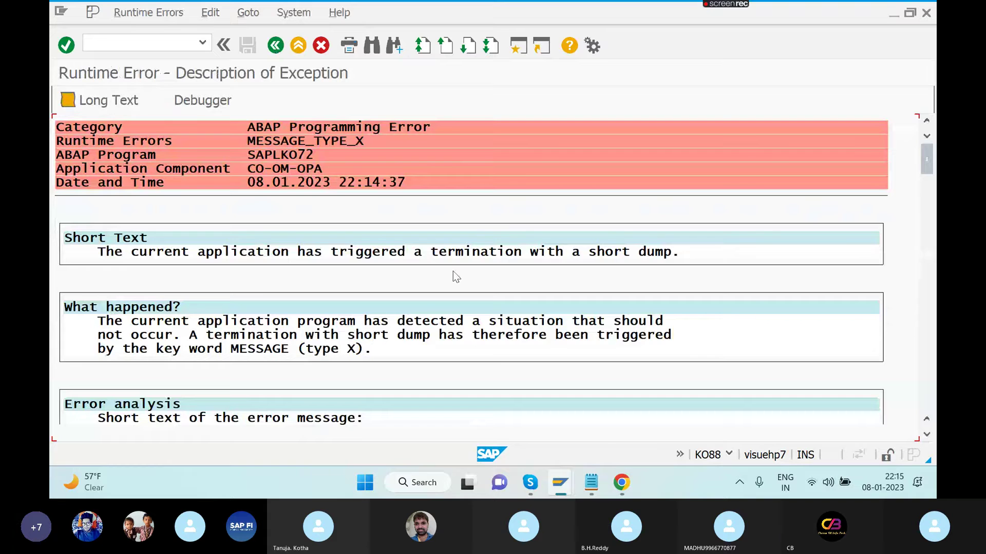
pyautogui.click(276, 45)
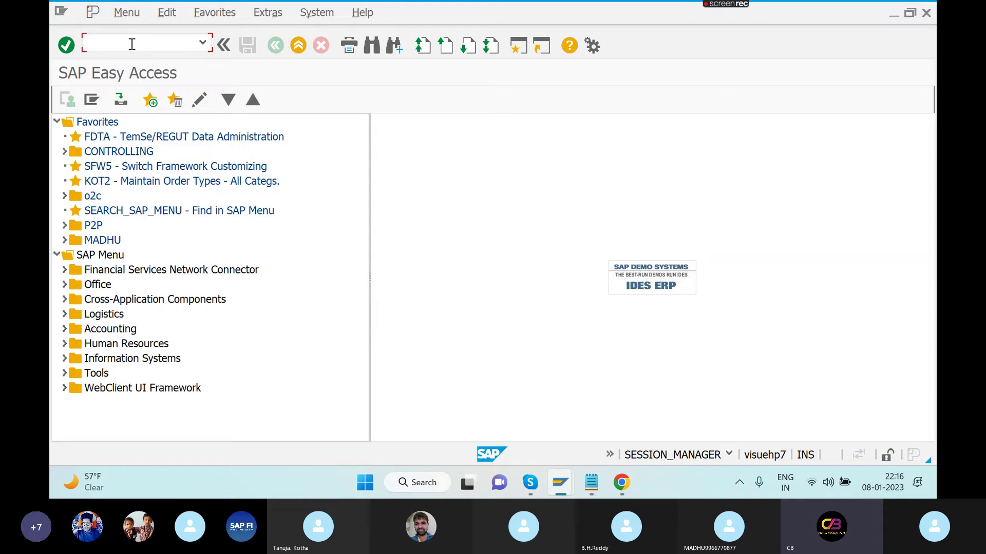
# - Expand and then collapse the CONTROLLING favorites folder in SAP Easy Access
pyautogui.click(63, 151)
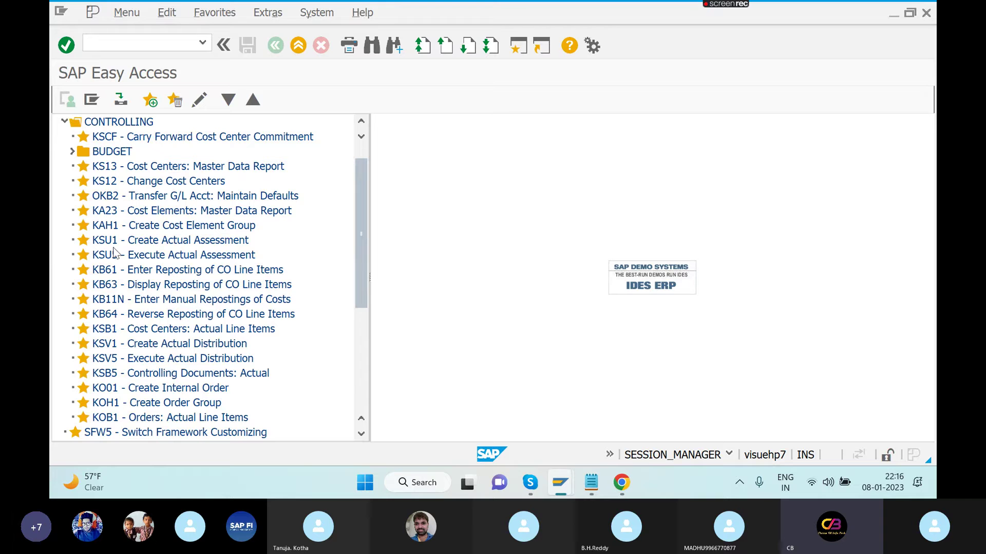
pyautogui.click(66, 123)
pyautogui.click(152, 44)
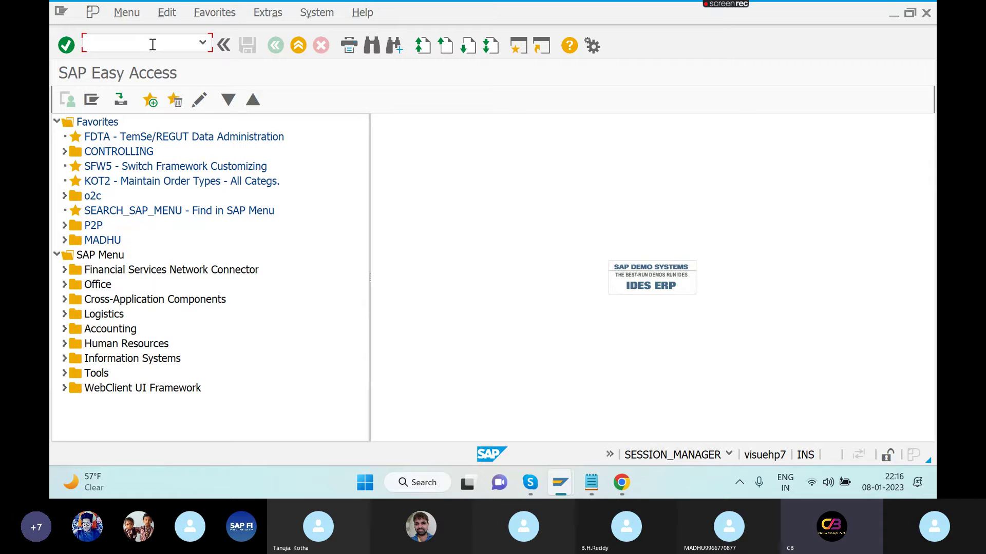
# - Download and accept Internal Order.pdf from the Skype call's chat
pyautogui.click(533, 482)
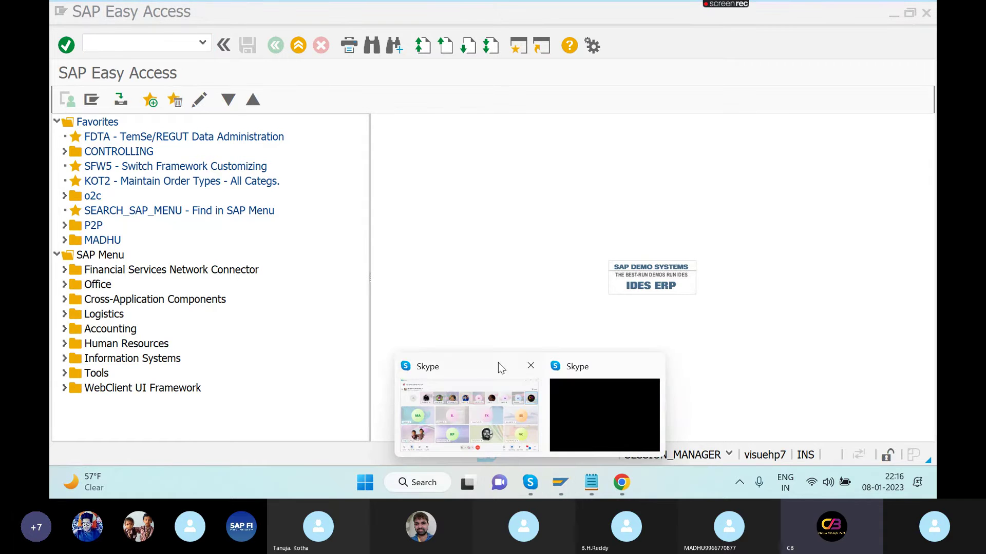
pyautogui.click(497, 366)
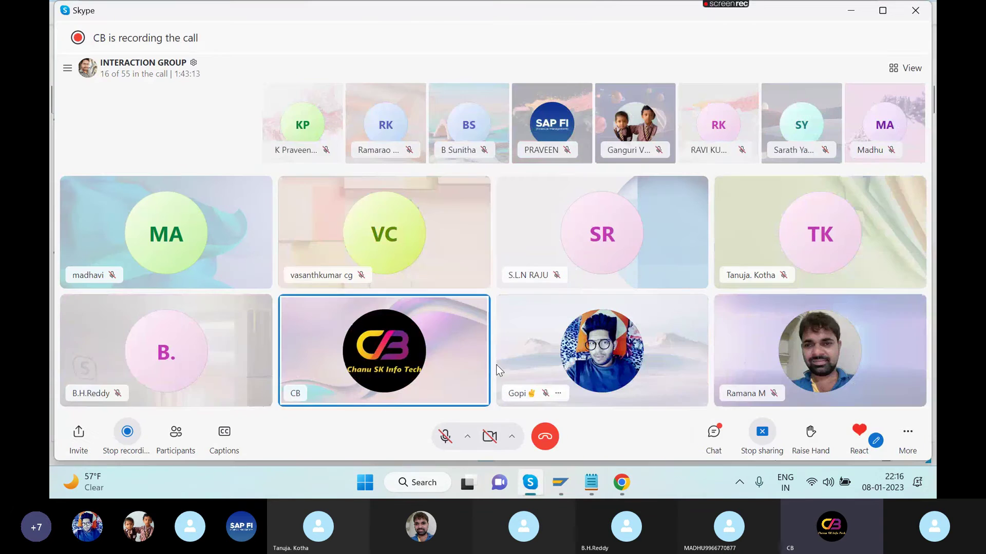
pyautogui.click(714, 433)
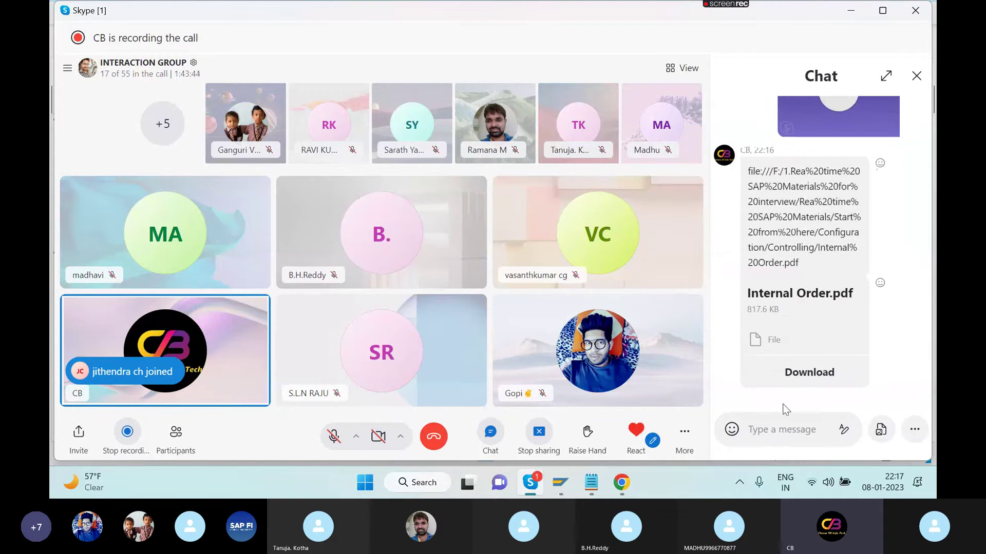
pyautogui.click(809, 376)
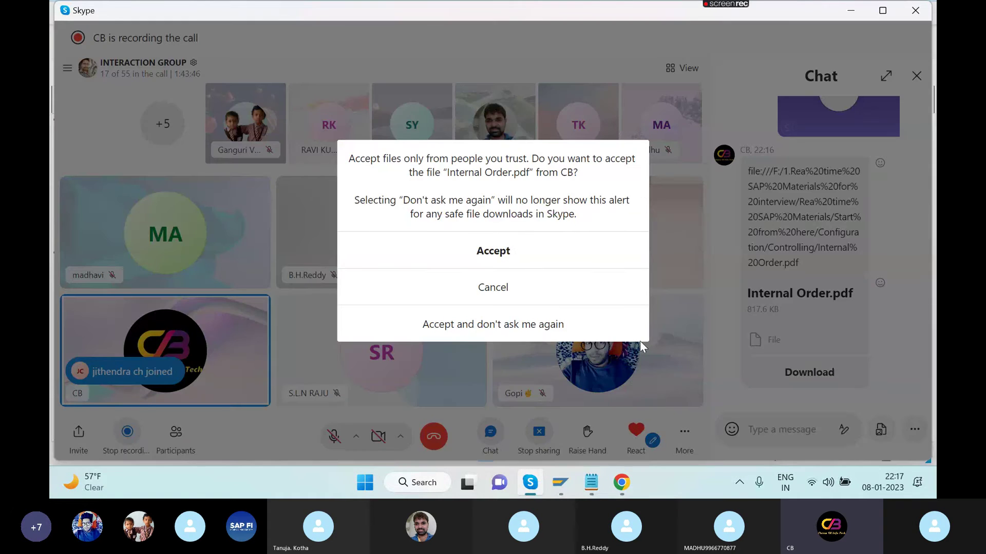
pyautogui.click(493, 251)
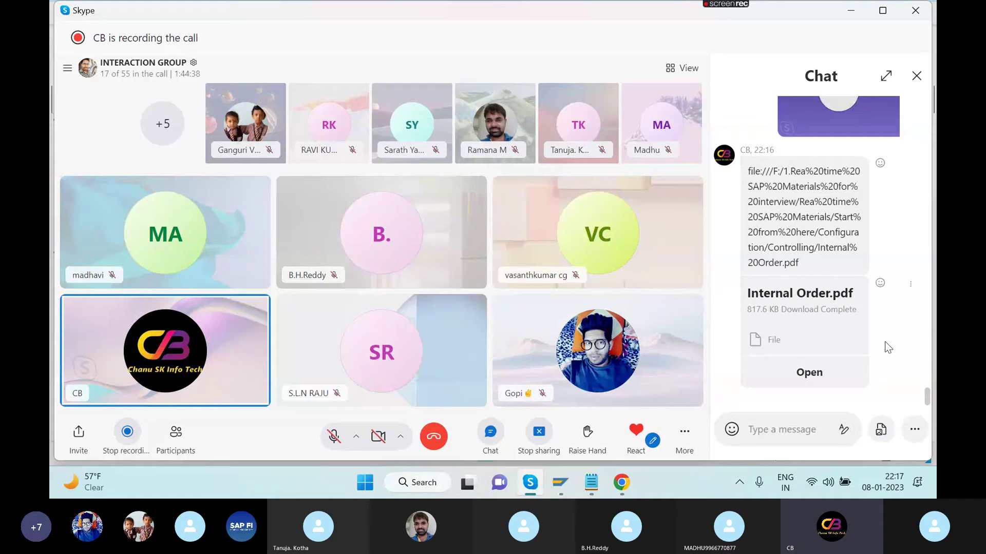
# - Maximize the IO - Notepad configuration notes, then switch back to SAP Easy Access
pyautogui.click(593, 485)
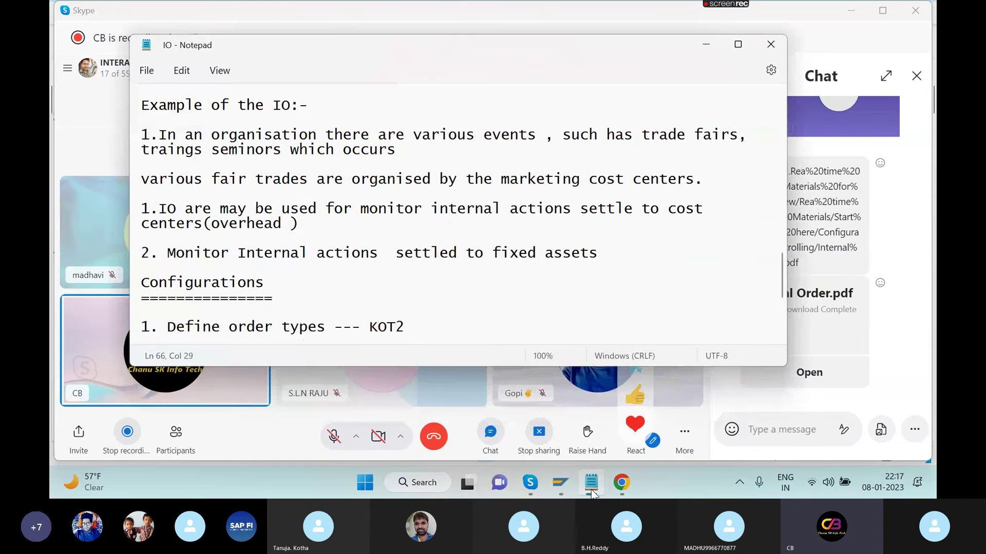
pyautogui.click(737, 44)
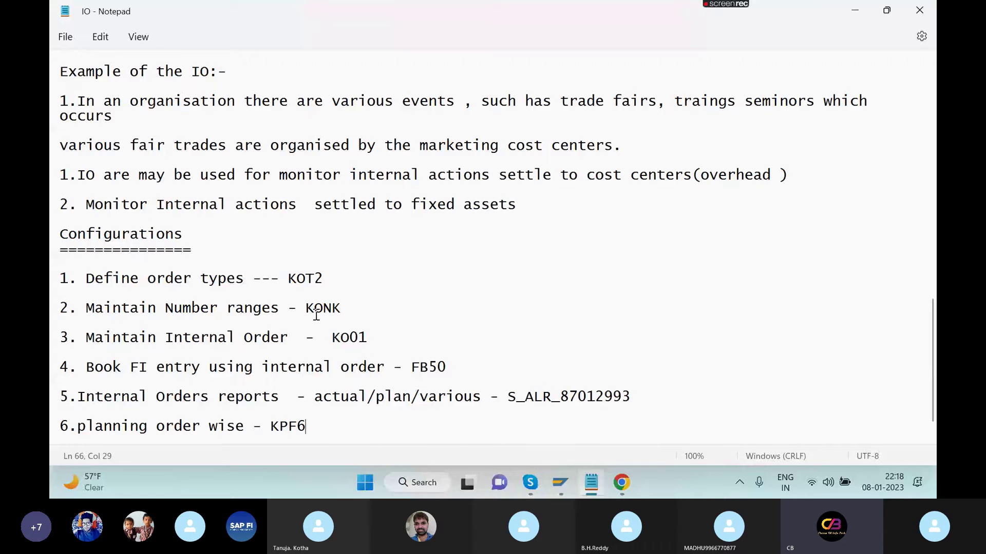
pyautogui.hotkey('alt', 'Tab')
pyautogui.hotkey('alt', 'Tab')
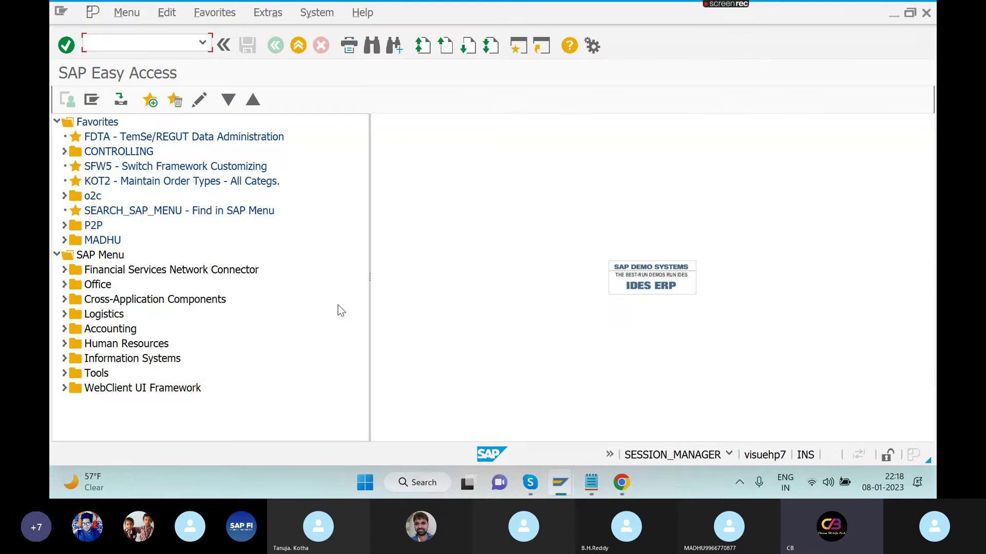
# - Open the KOT2 order types list and position it on order type MRKT
pyautogui.write('KOT2')
pyautogui.press('Return')
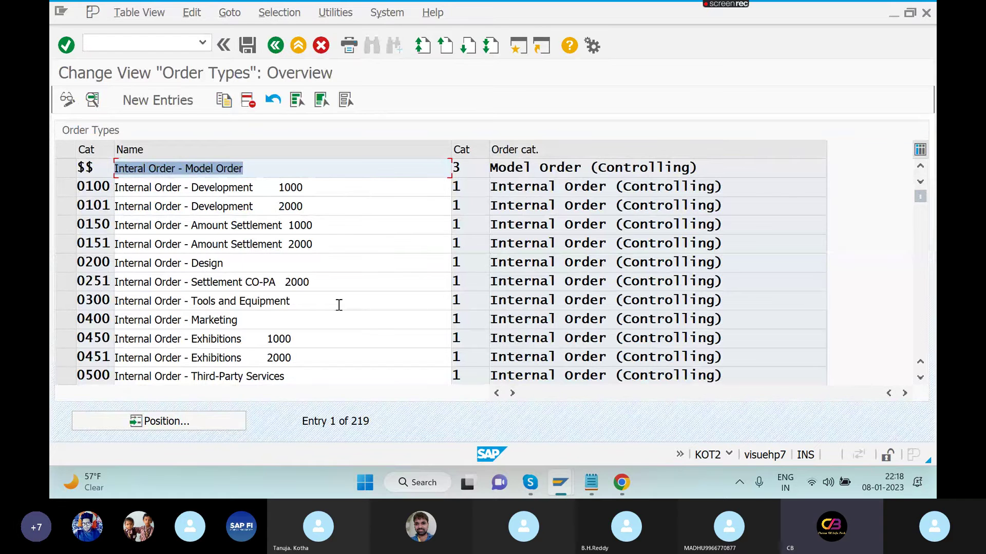
pyautogui.click(204, 423)
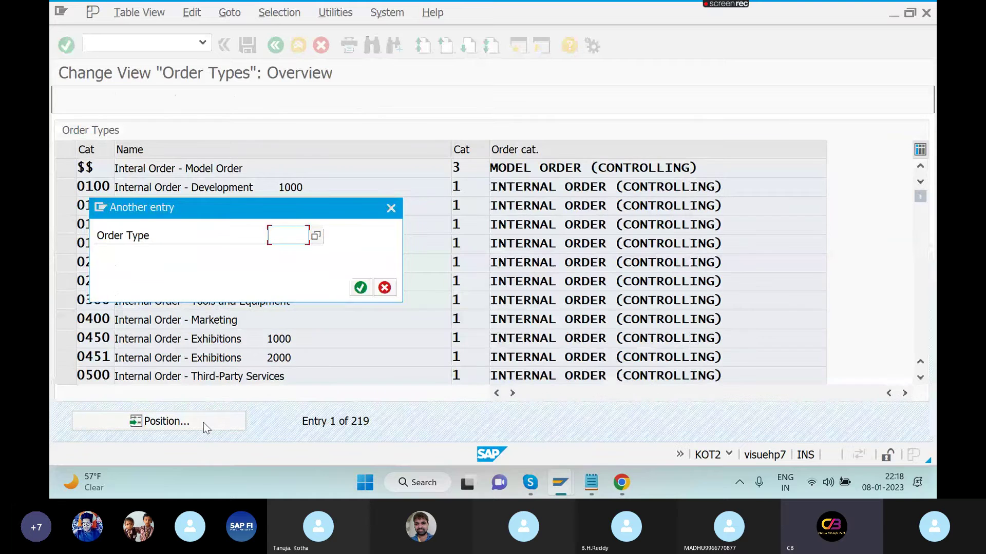
pyautogui.write('M')
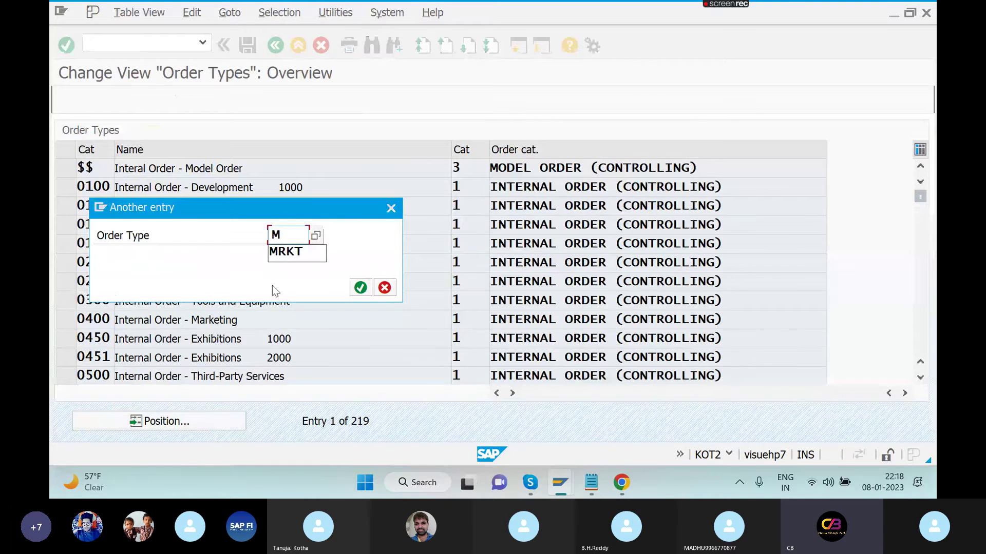
pyautogui.click(312, 254)
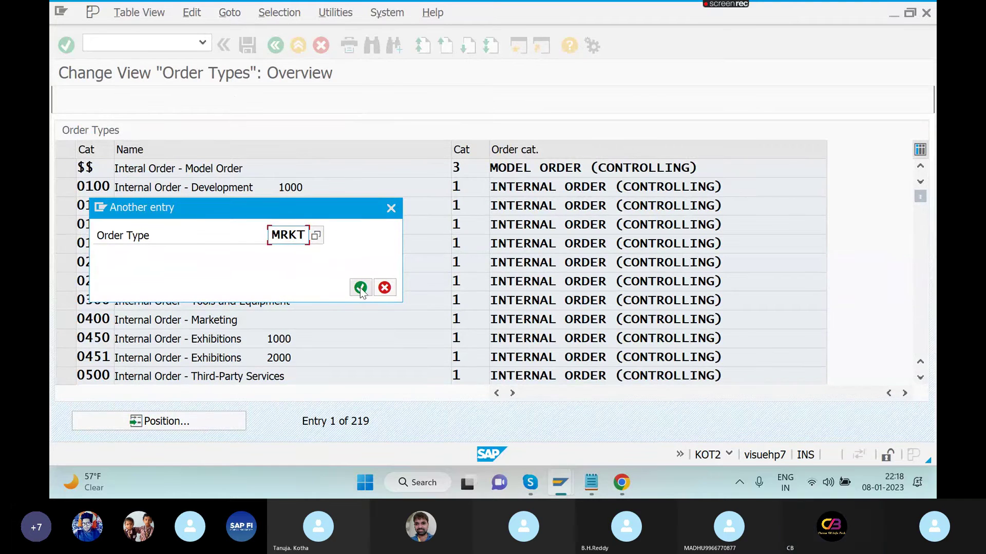
pyautogui.click(361, 287)
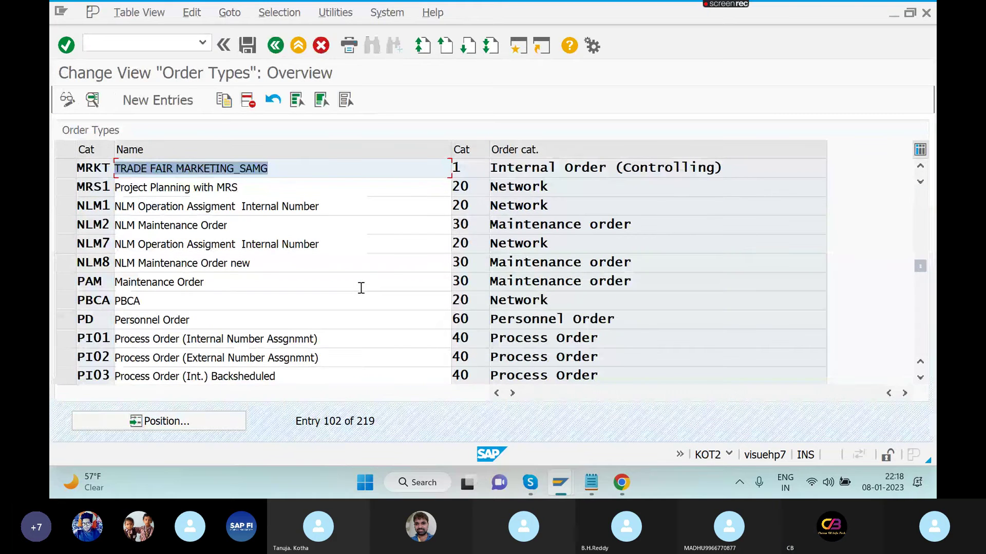
# - Replace MRKT's settlement profile 10 with A1 and accept the entry
pyautogui.doubleClick(284, 171)
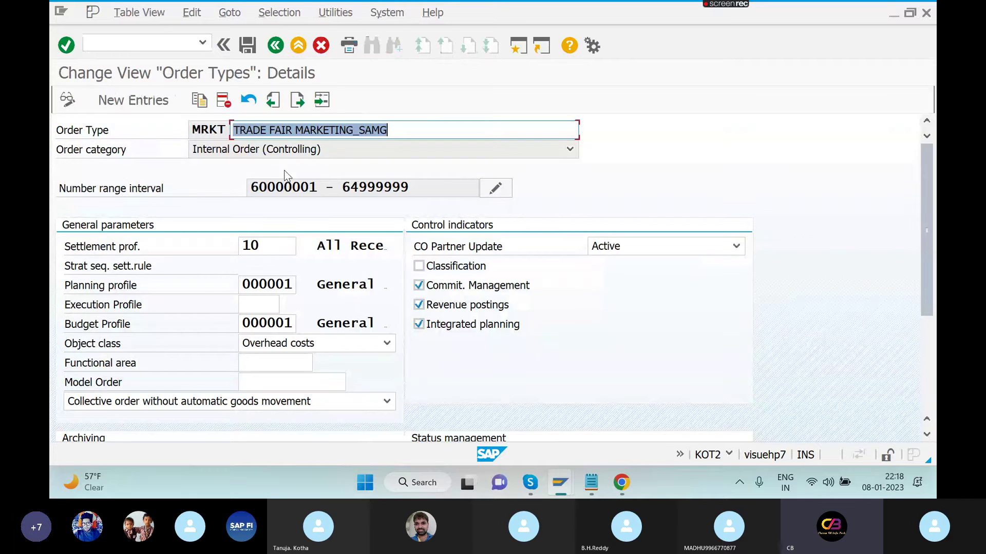
pyautogui.click(268, 248)
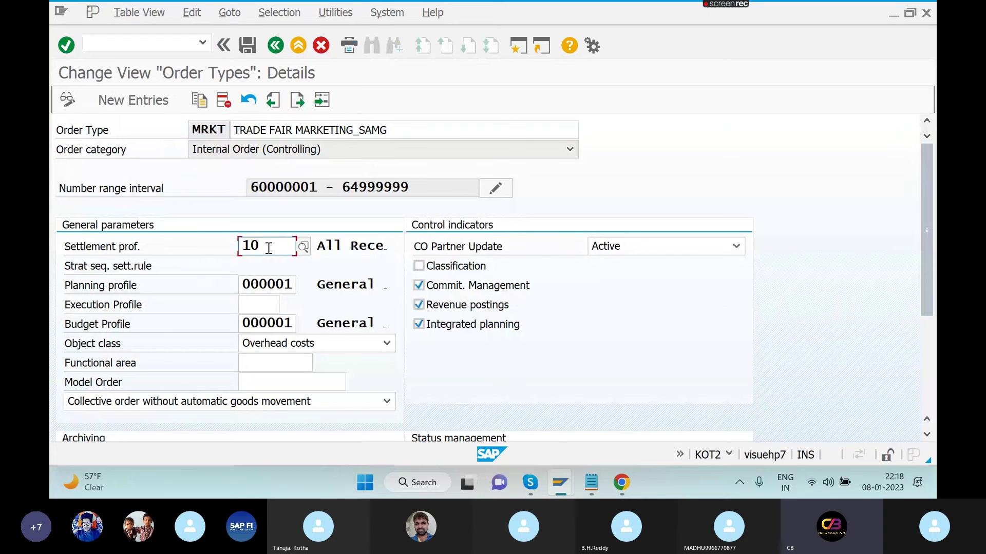
pyautogui.press('BackSpace')
pyautogui.press('BackSpace')
pyautogui.write('A')
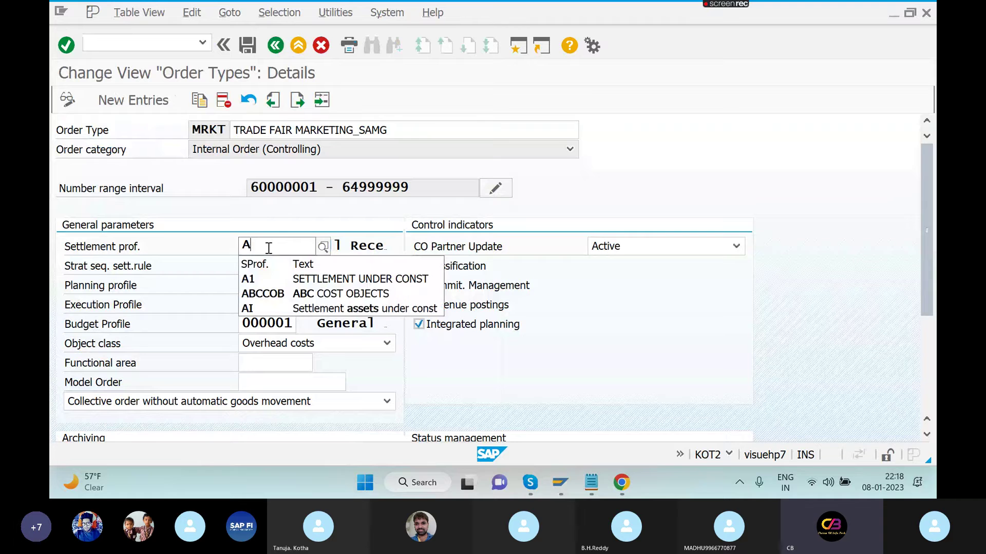
pyautogui.write('1')
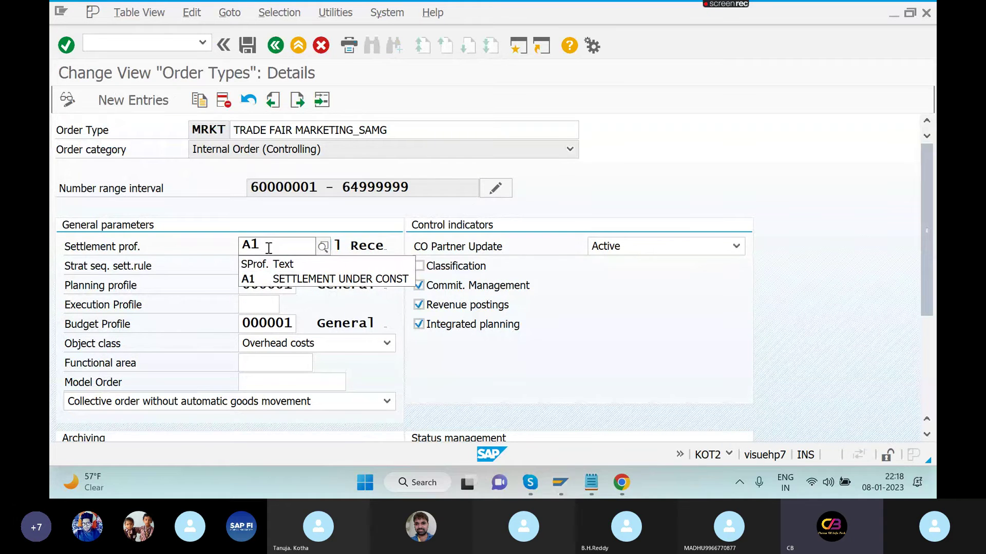
pyautogui.click(160, 40)
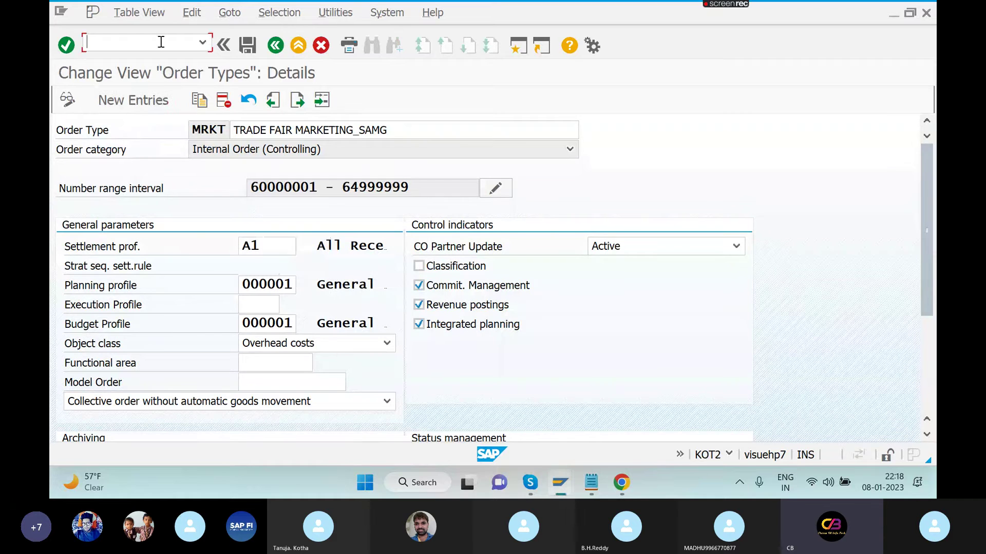
pyautogui.write('/NOKOB')
pyautogui.press('BackSpace')
pyautogui.press('BackSpace')
pyautogui.press('BackSpace')
pyautogui.press('BackSpace')
pyautogui.press('BackSpace')
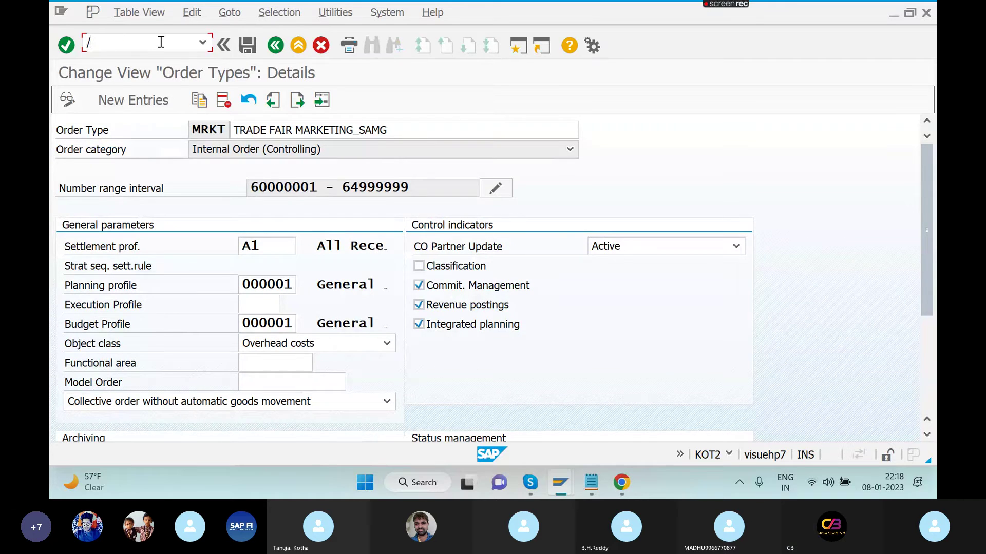
# - Open a second SAP session and run transaction OKKB
pyautogui.click(516, 47)
pyautogui.write('OKO')
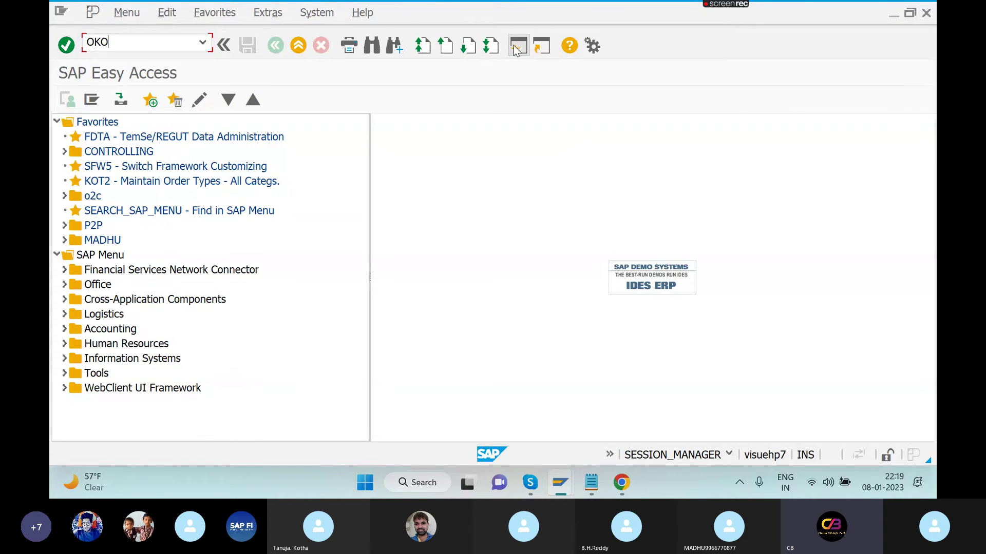
pyautogui.press('BackSpace')
pyautogui.write('KK')
pyautogui.press('Return')
pyautogui.write('B')
pyautogui.press('Return')
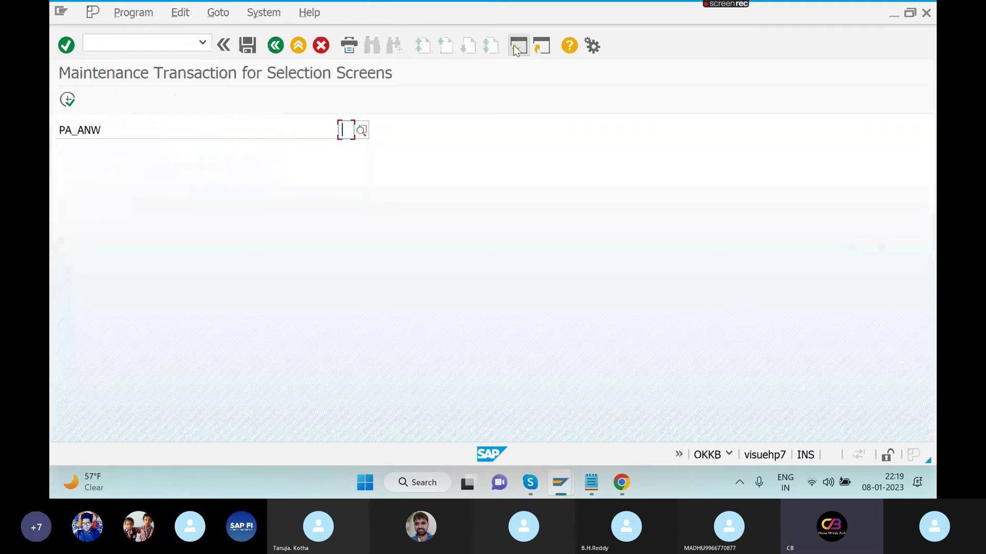
# - Run /NOKOB and open the details of budget profile 000001, General Budget Profile
pyautogui.click(108, 42)
pyautogui.write('/NOKOB')
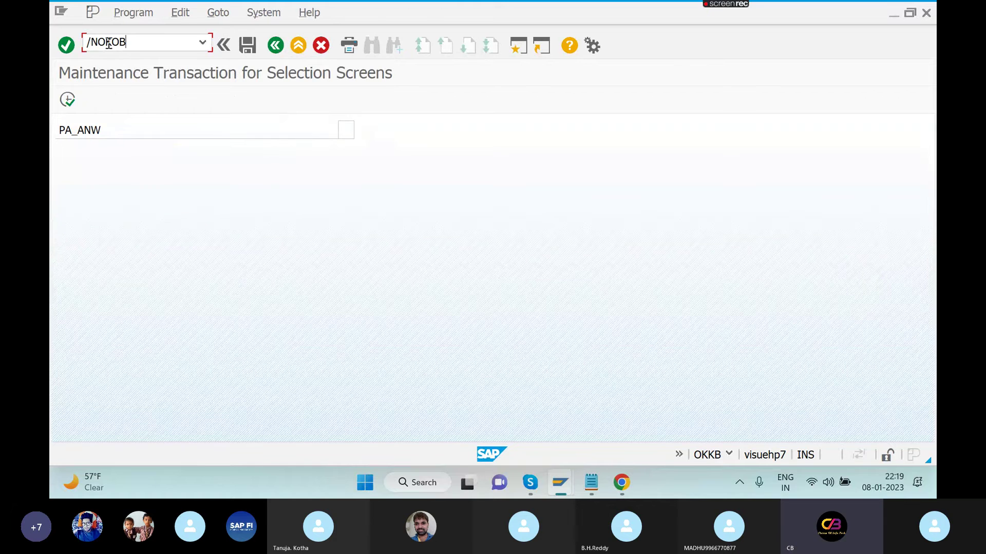
pyautogui.press('Return')
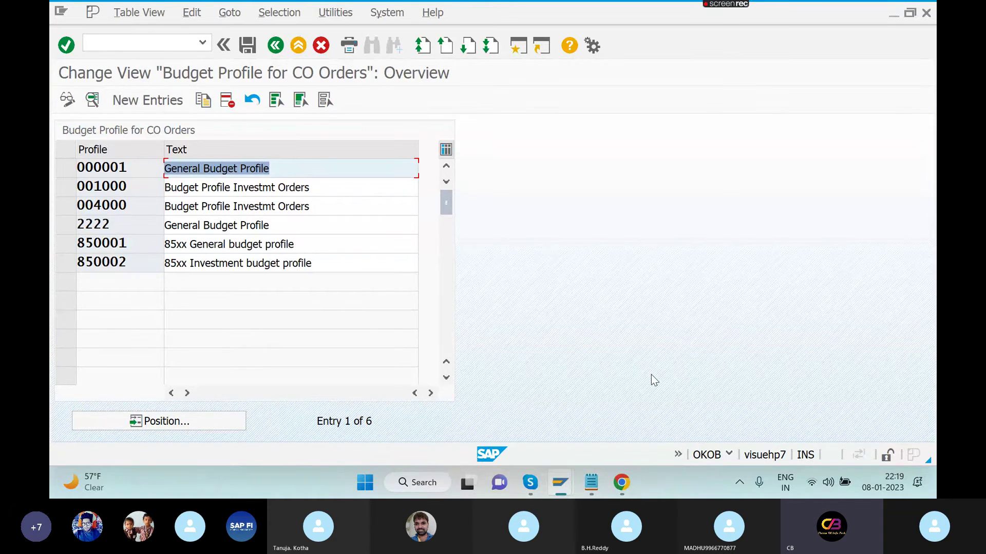
pyautogui.click(319, 164)
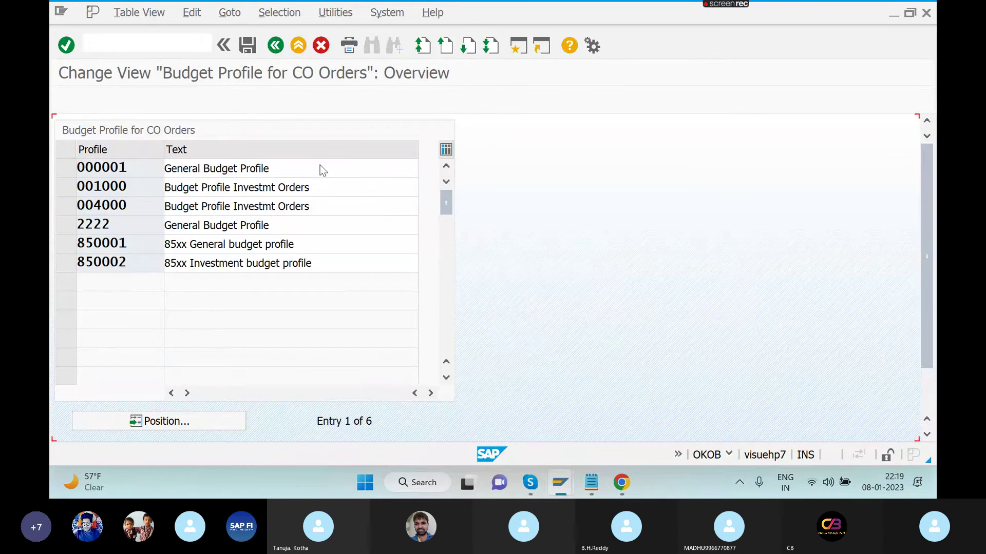
pyautogui.doubleClick(320, 165)
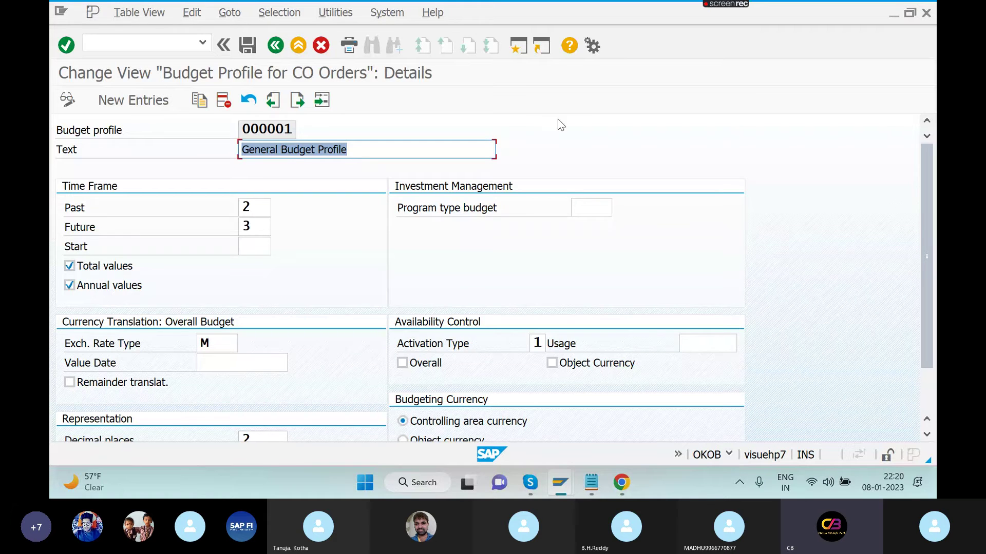
# - In another SAP window, run KOAB and view the locked order type data read-only
pyautogui.click(523, 47)
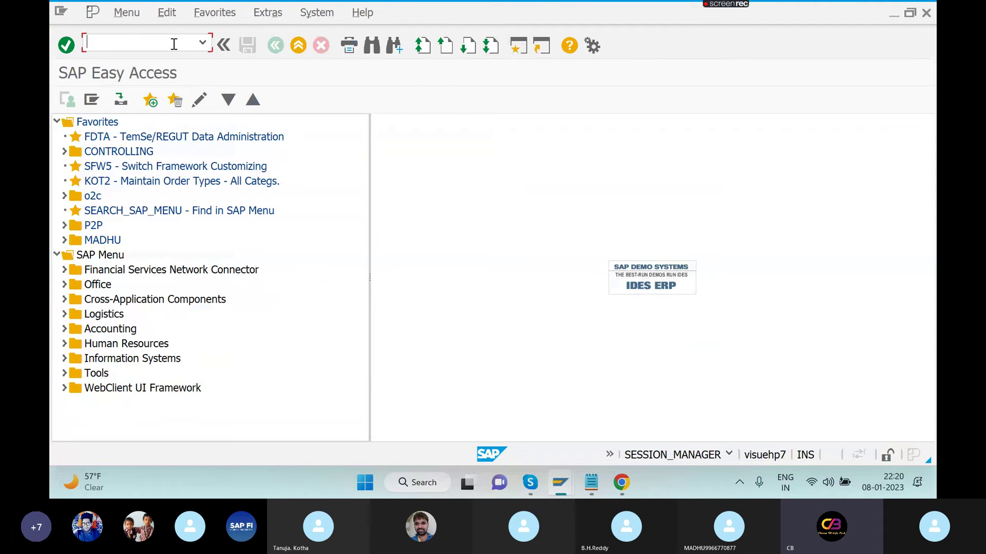
pyautogui.write('KOAB')
pyautogui.press('Return')
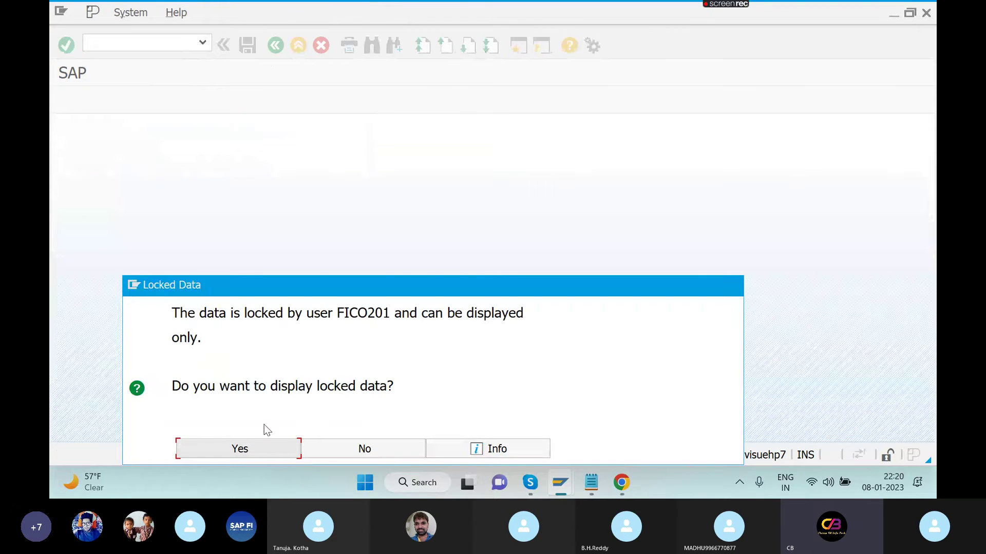
pyautogui.click(338, 454)
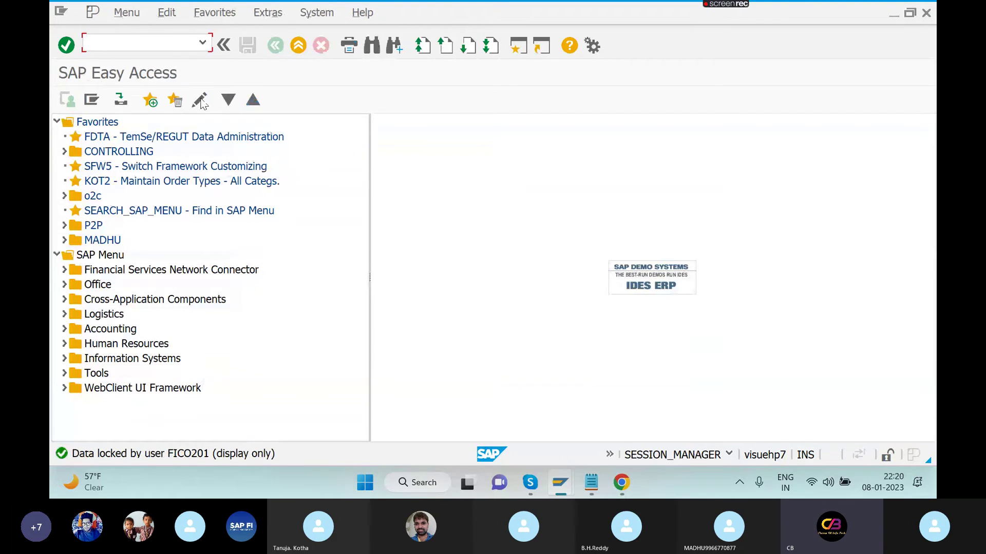
pyautogui.write('KOAB')
pyautogui.press('Return')
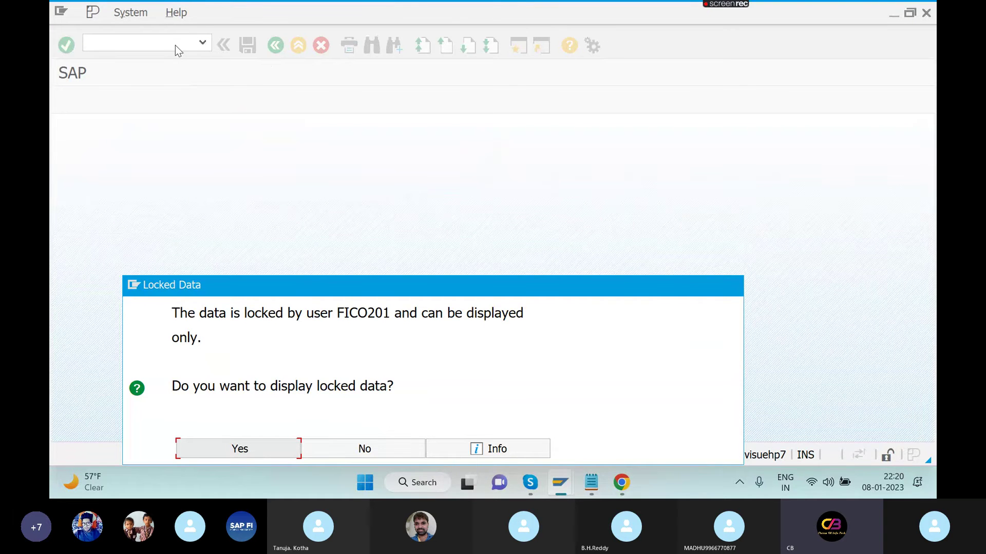
pyautogui.click(277, 452)
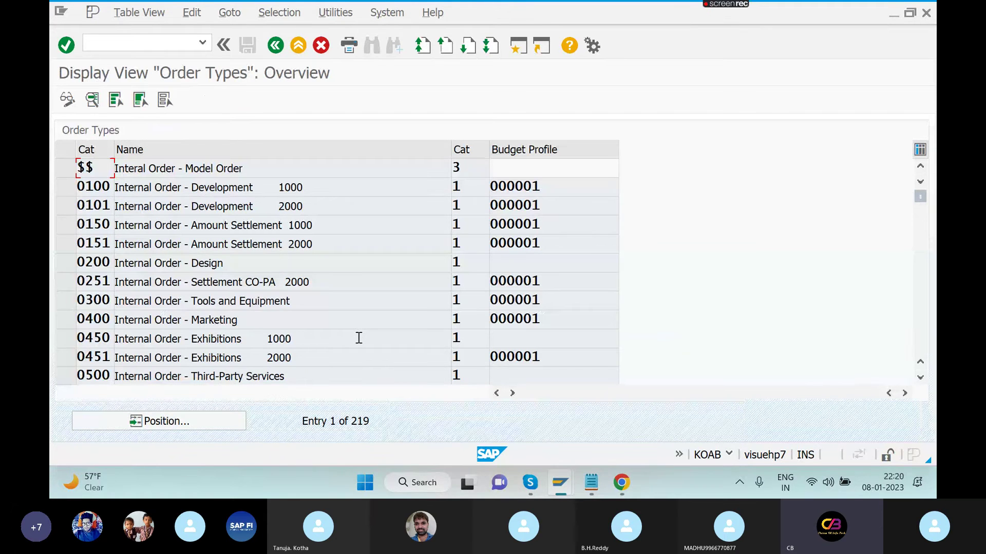
# - Jump to order type MRKT, review its details with budget profile 000001, and go back
pyautogui.click(209, 426)
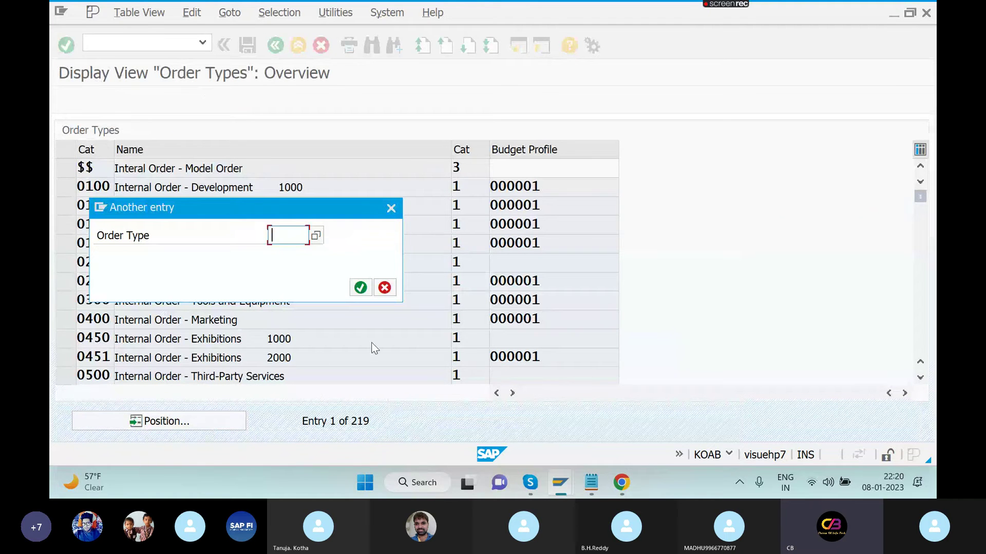
pyautogui.write('MRKT')
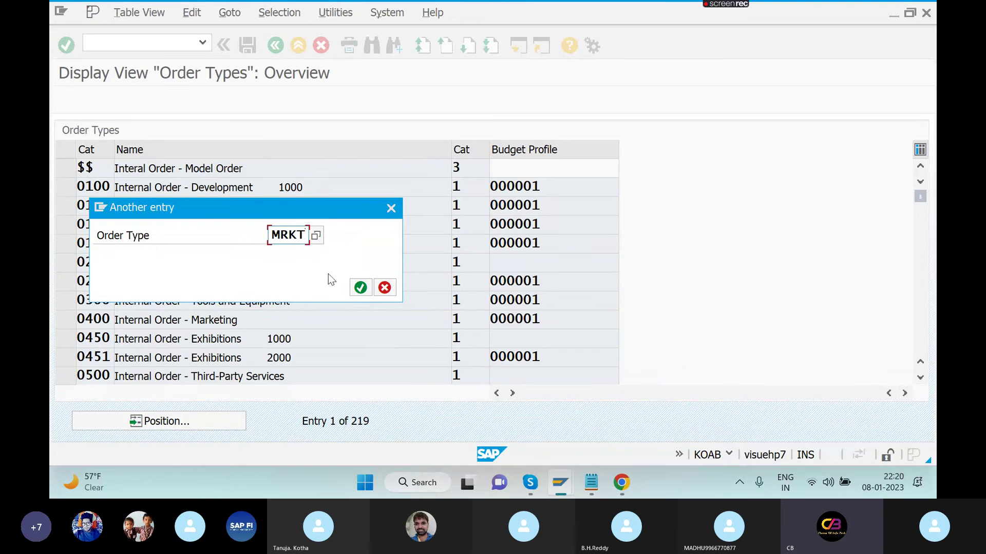
pyautogui.click(360, 287)
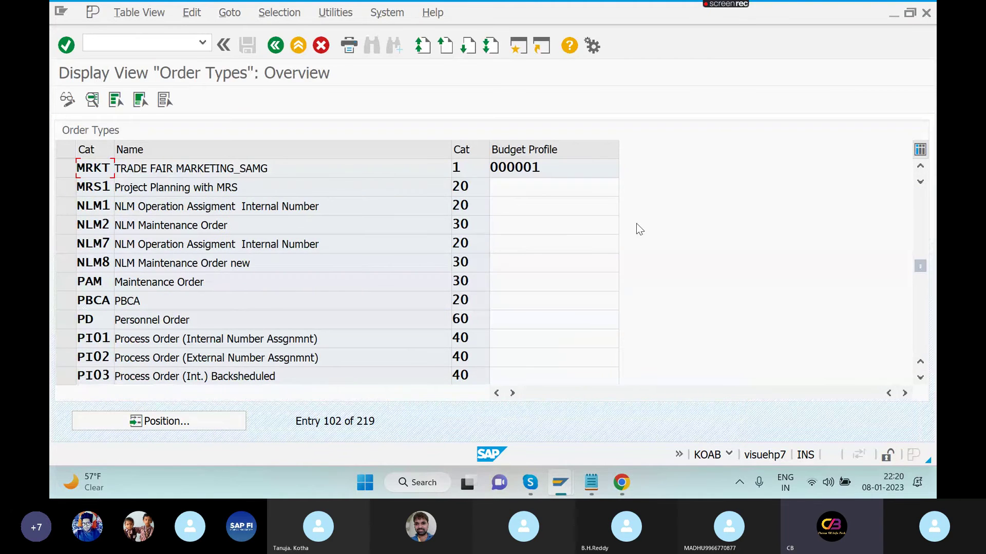
pyautogui.click(363, 171)
pyautogui.doubleClick(365, 176)
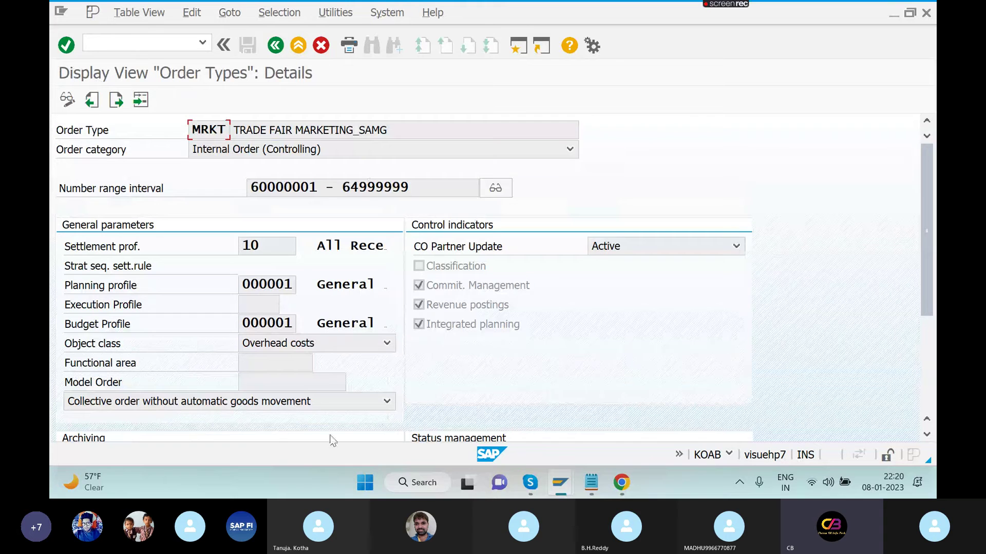
pyautogui.click(275, 45)
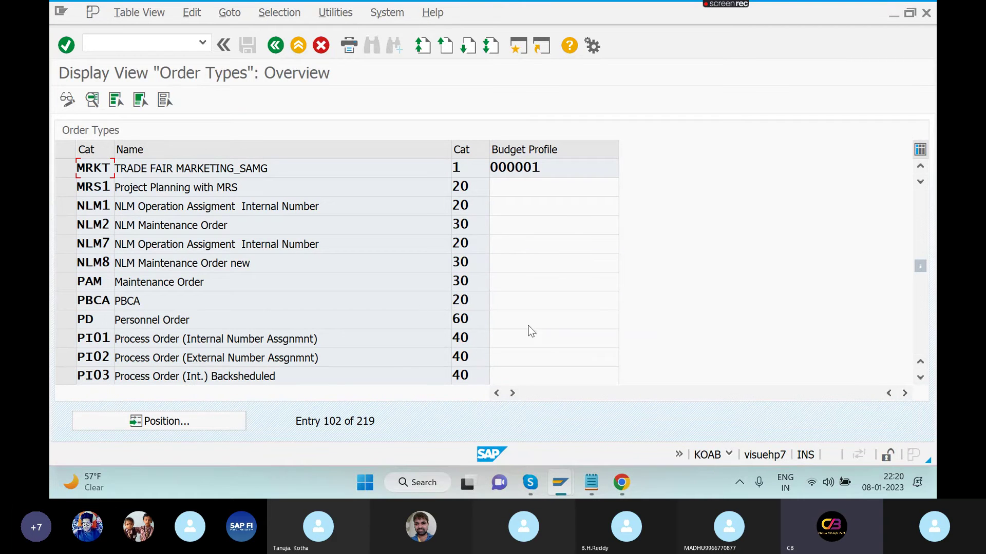
# - Attempt another SAP session, dismiss the session limit message, and switch windows
pyautogui.click(519, 46)
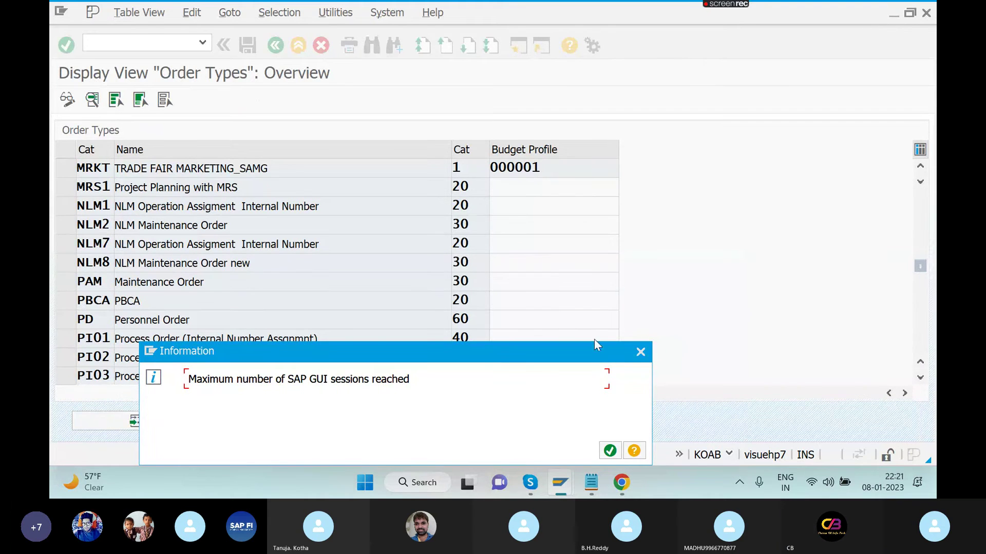
pyautogui.click(641, 352)
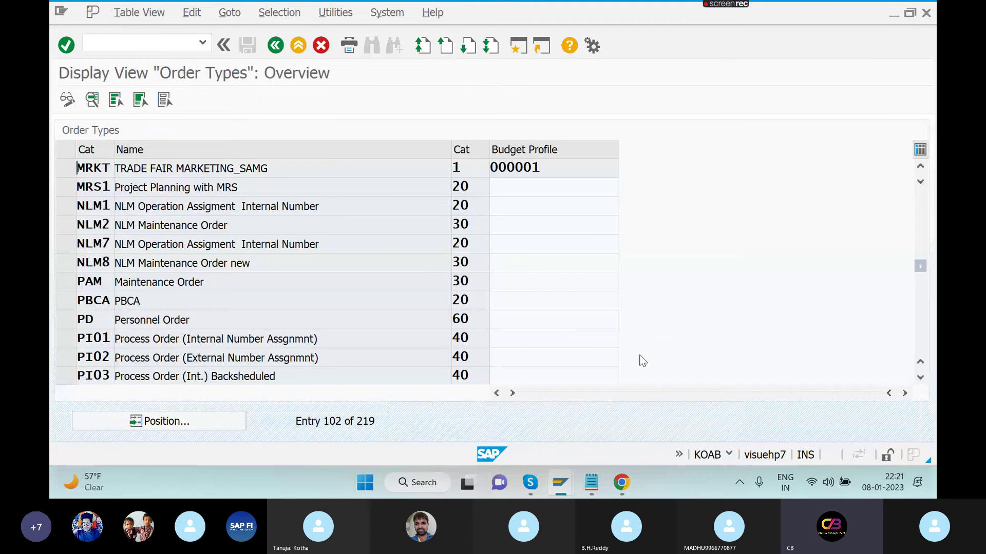
pyautogui.hotkey('alt', 'Tab')
pyautogui.hotkey('alt', 'Tab')
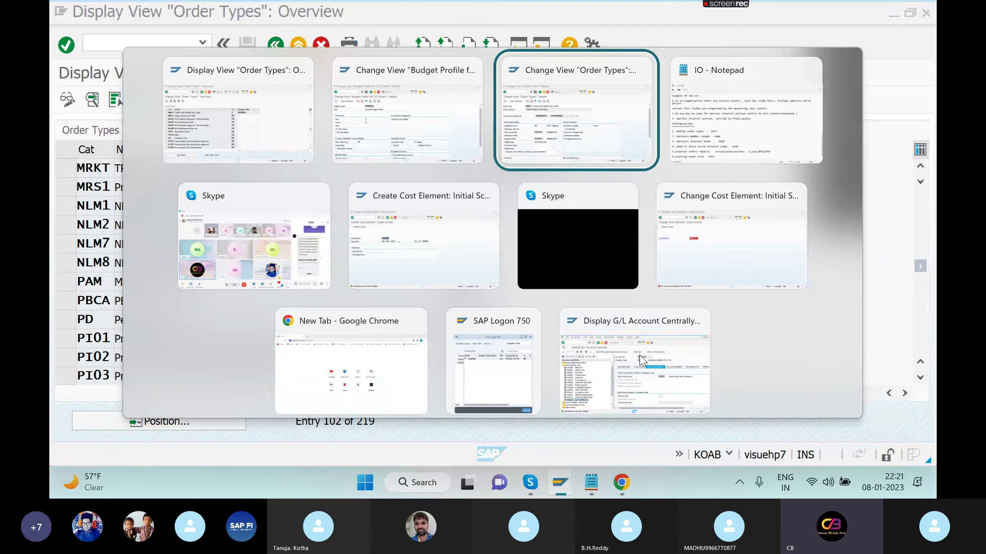
pyautogui.hotkey('alt', 'Tab')
pyautogui.hotkey('alt', 'Tab')
pyautogui.hotkey('alt', 'Tab')
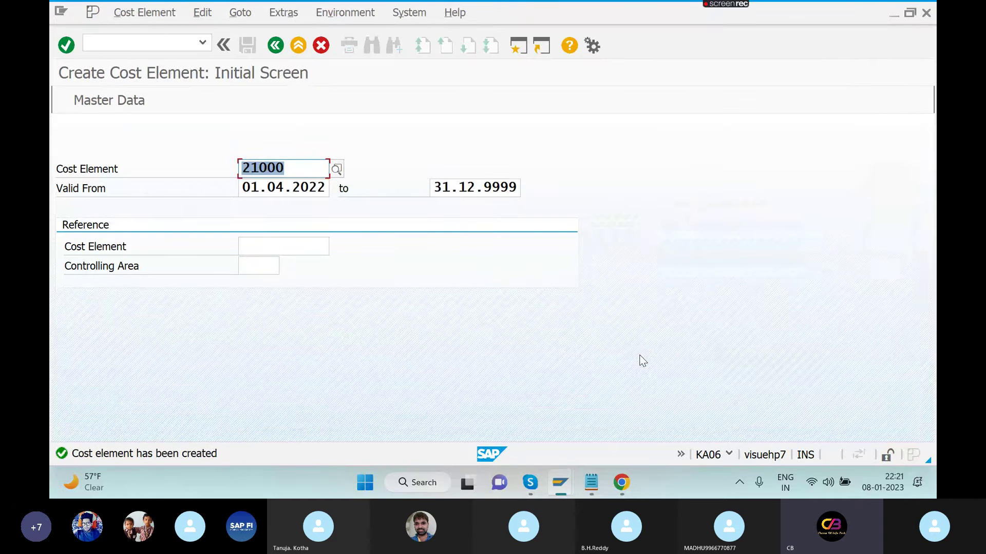
# - In KO22, budget 50000 INR for 2022 on order 60006105 and attempt to save
pyautogui.click(165, 41)
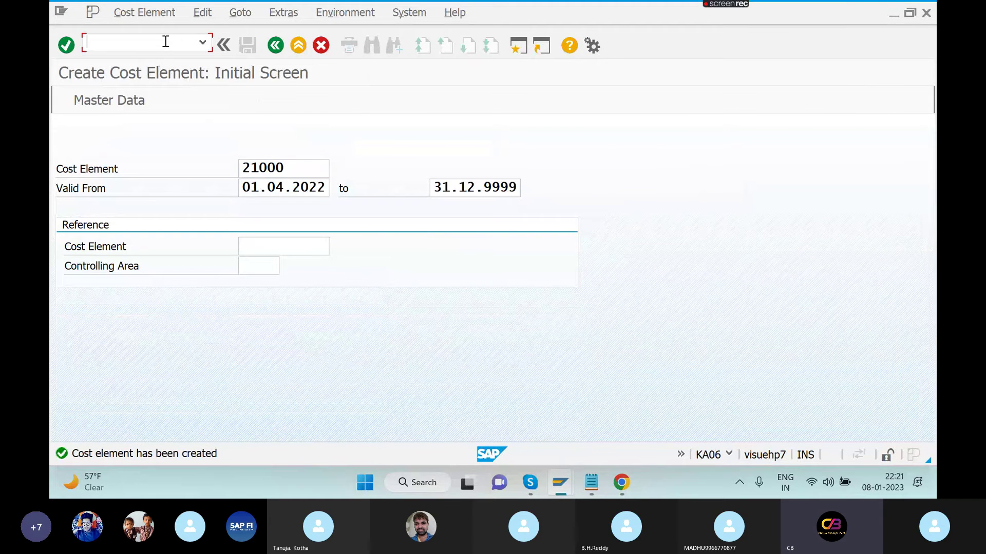
pyautogui.write('/NKO22')
pyautogui.press('Return')
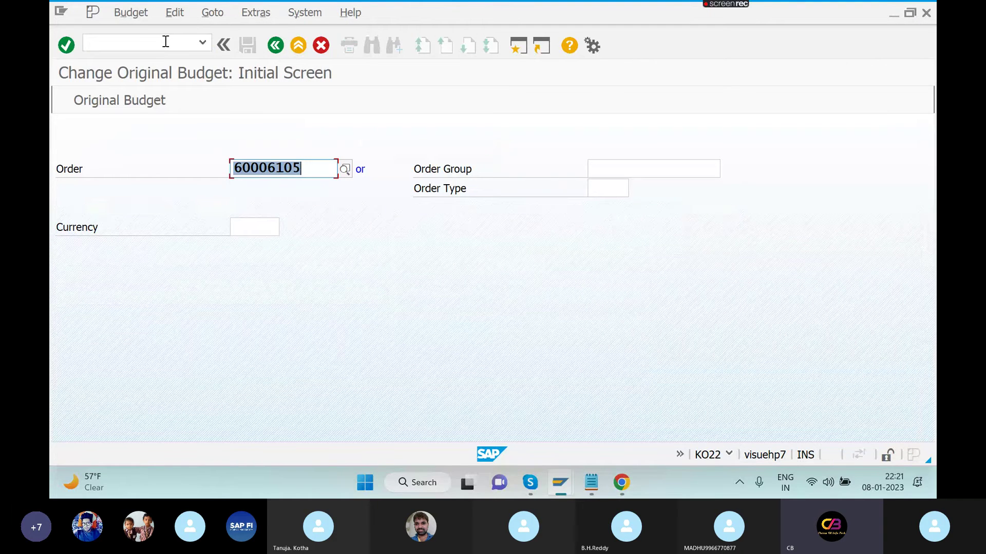
pyautogui.press('Return')
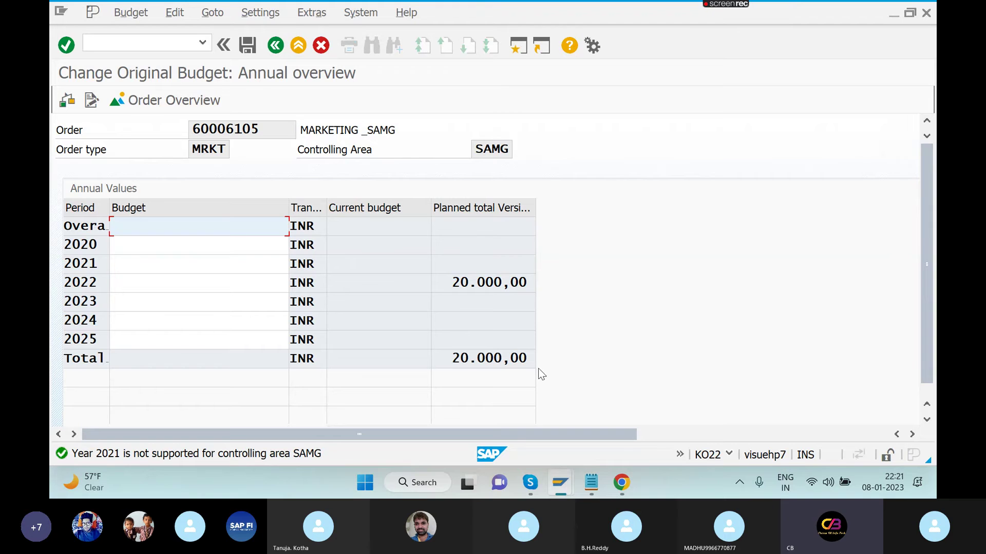
pyautogui.click(208, 285)
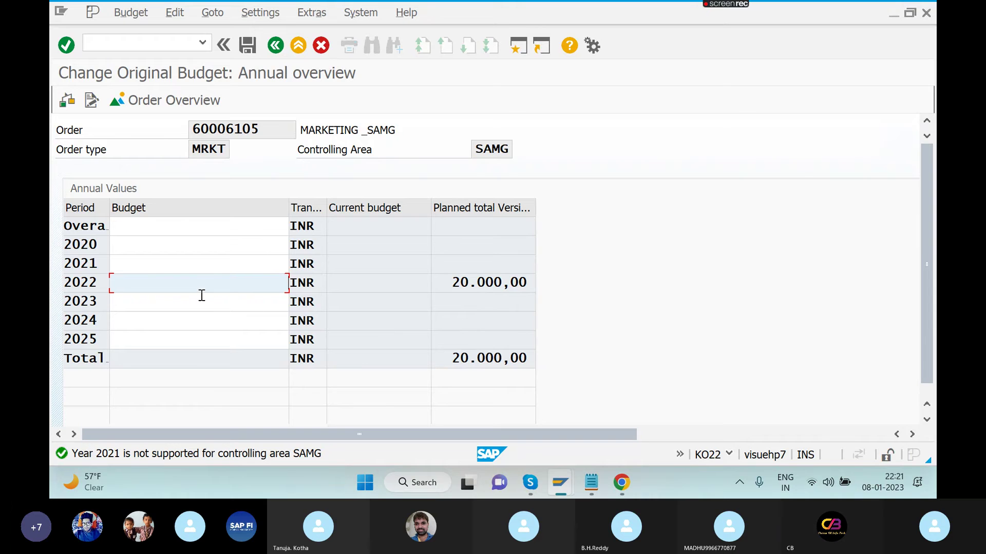
pyautogui.write('50000')
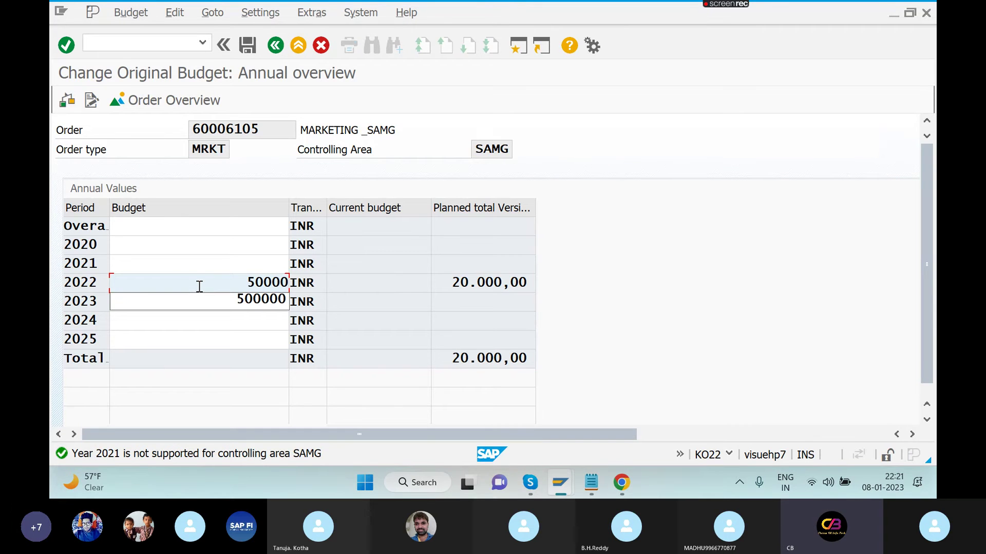
pyautogui.press('Return')
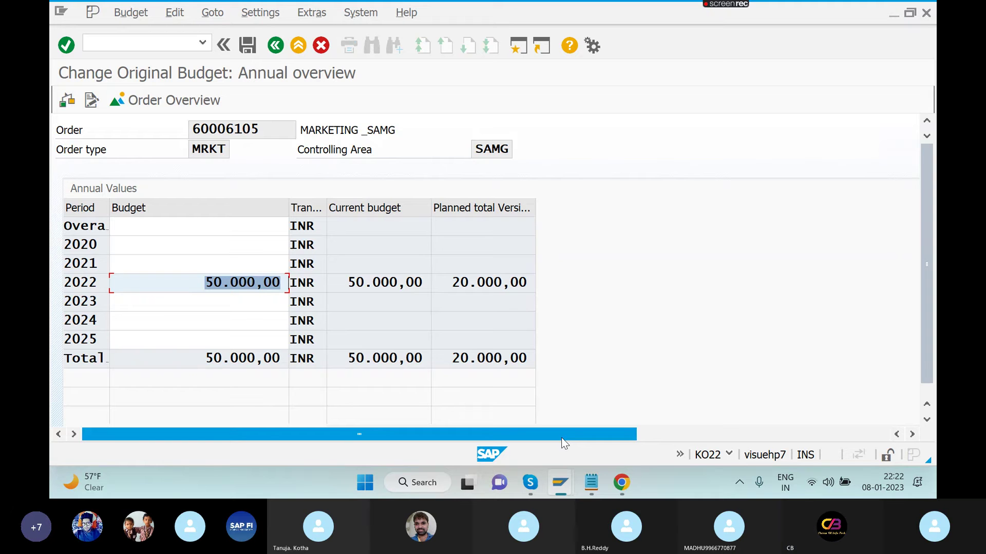
pyautogui.click(245, 50)
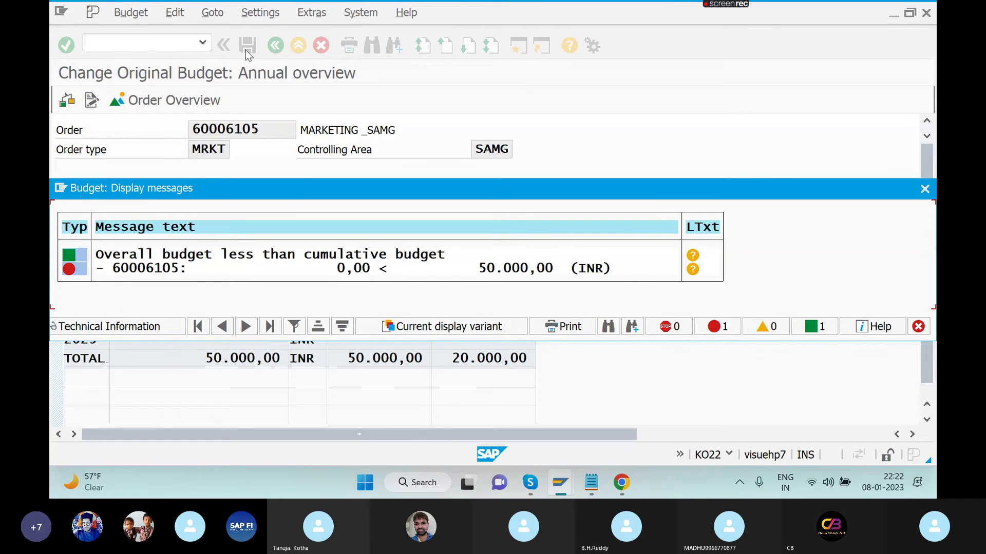
pyautogui.press('Return')
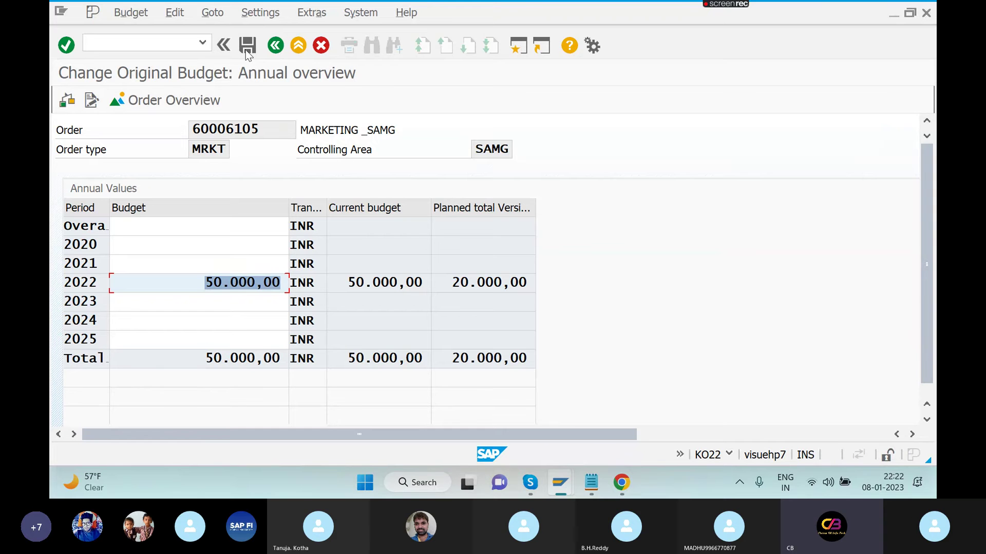
# - Add a 'KO22' line to the Notepad IO notes, glancing at the SAP windows
pyautogui.hotkey('alt', 'Tab')
pyautogui.hotkey('alt', 'Tab')
pyautogui.hotkey('alt', 'Tab')
pyautogui.hotkey('alt', 'Tab')
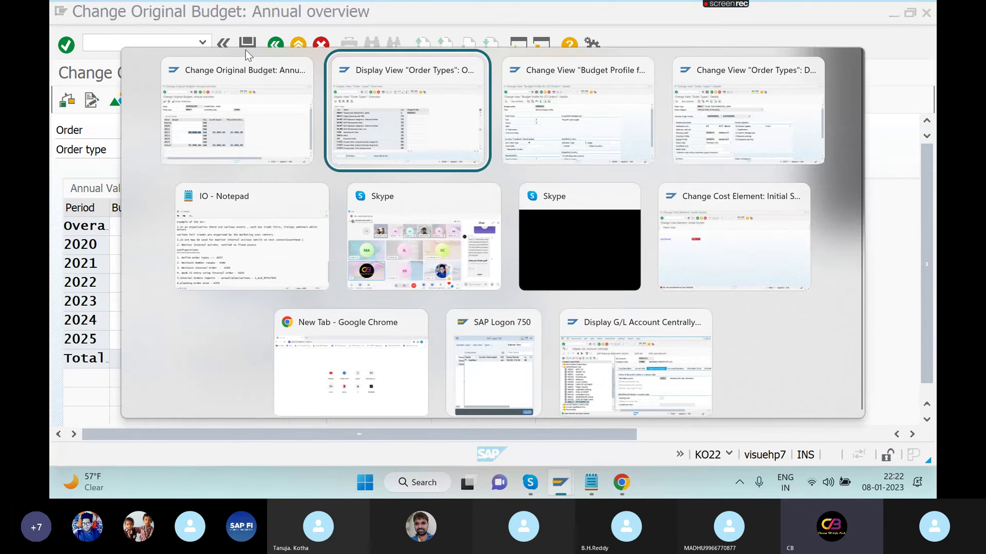
pyautogui.press('Return')
pyautogui.press('Return')
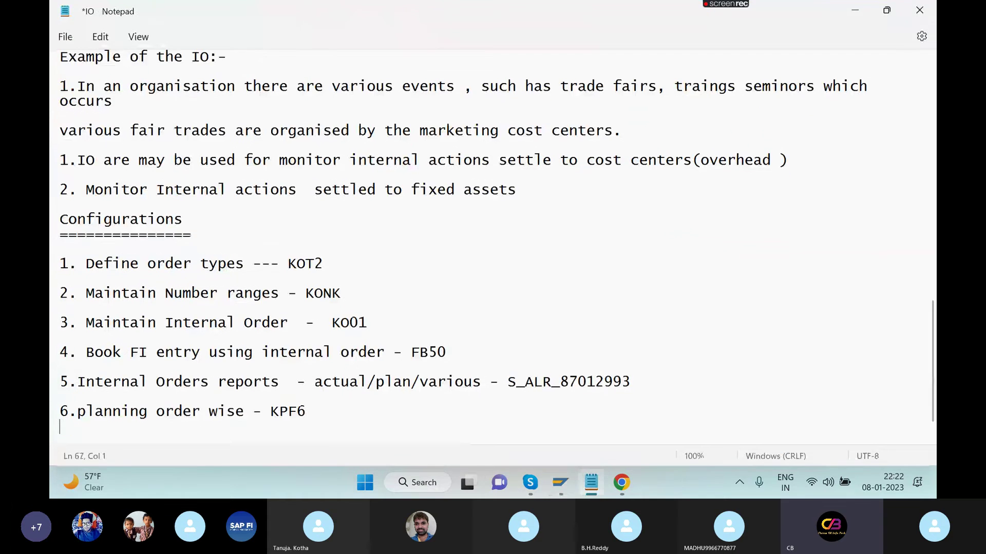
pyautogui.write('KO22')
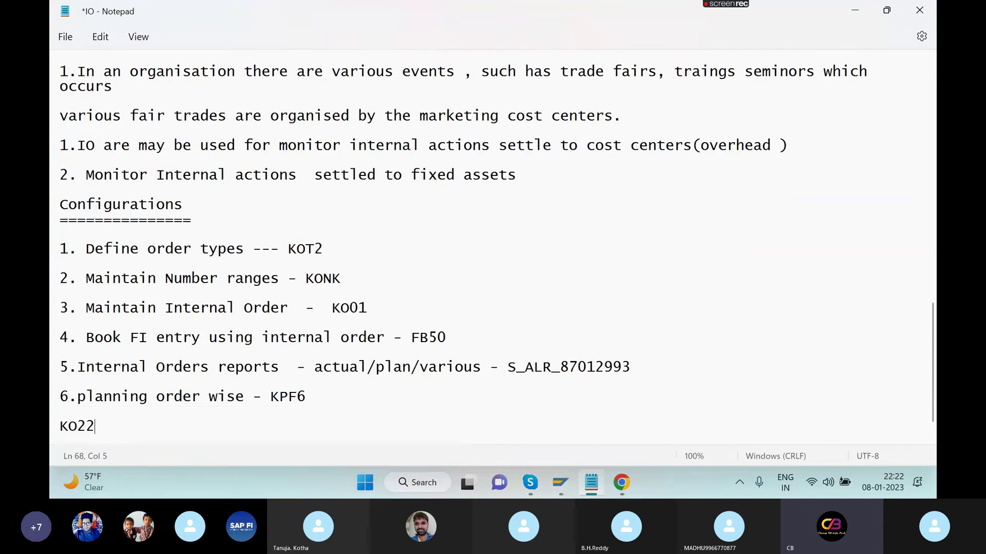
pyautogui.press('Return')
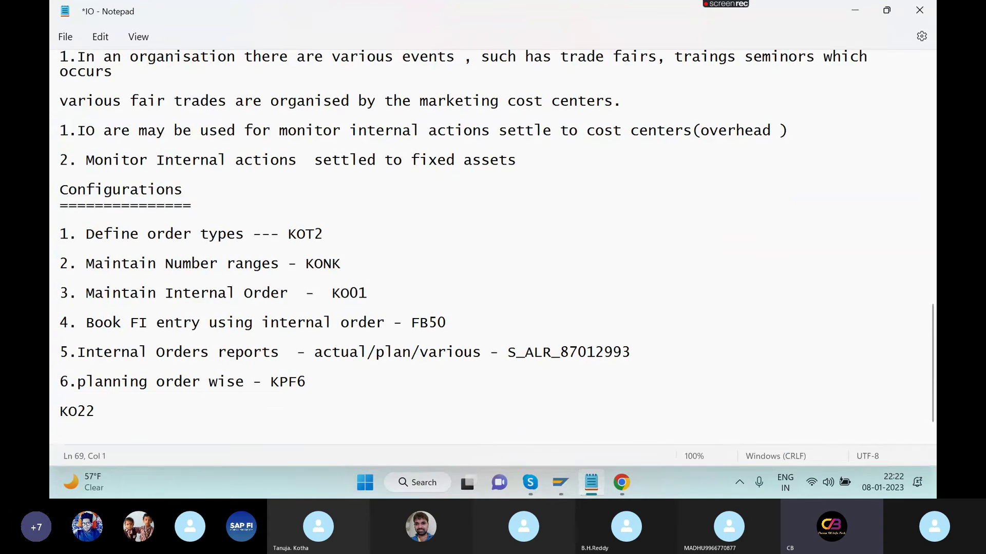
pyautogui.hotkey('alt', 'Tab')
pyautogui.hotkey('alt', 'Tab')
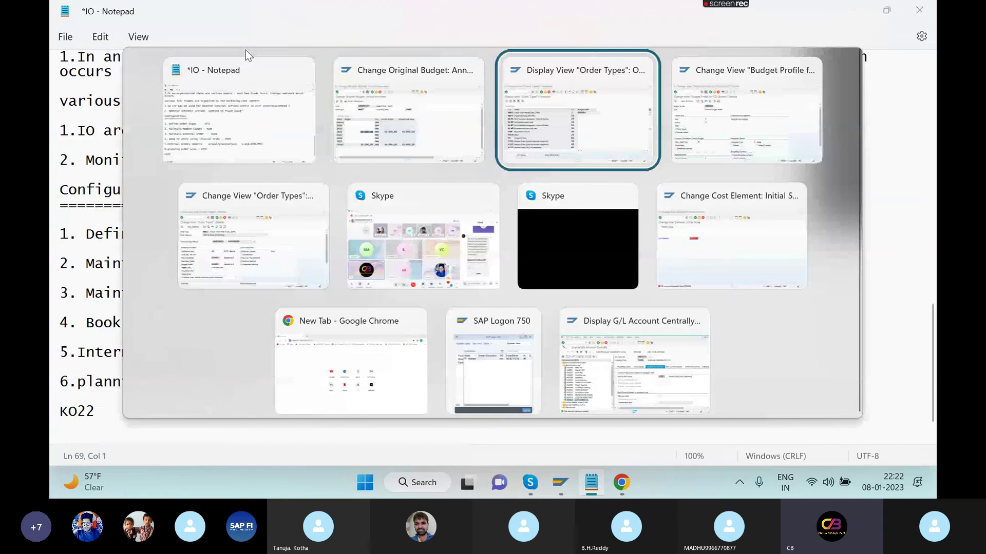
pyautogui.hotkey('alt', 'Tab')
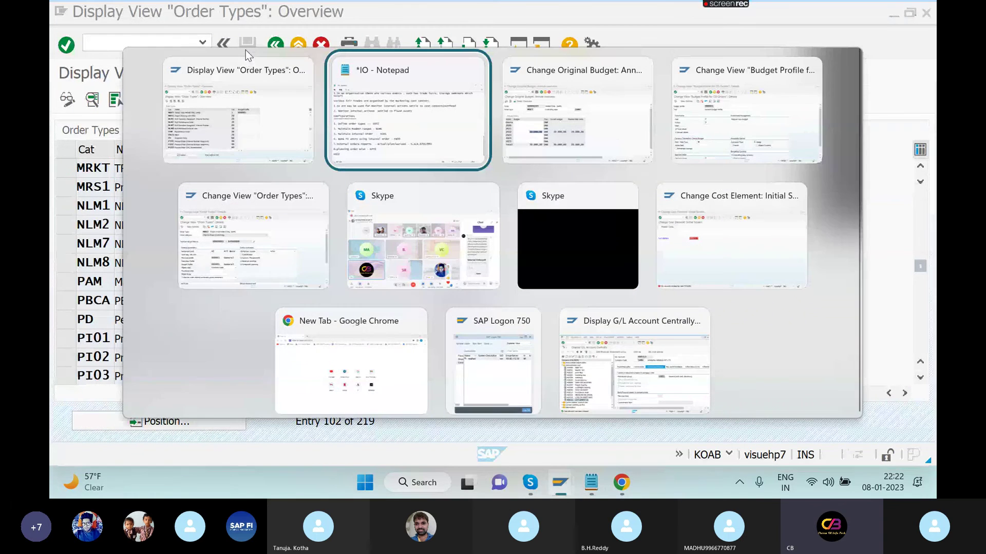
pyautogui.hotkey('alt', 'Tab')
pyautogui.hotkey('alt', 'Tab')
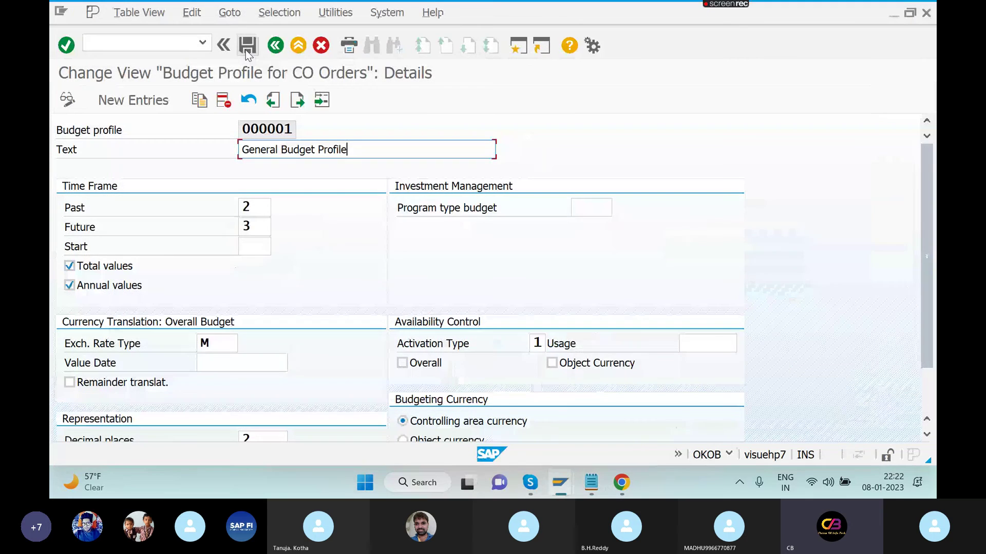
pyautogui.hotkey('alt', 'Tab')
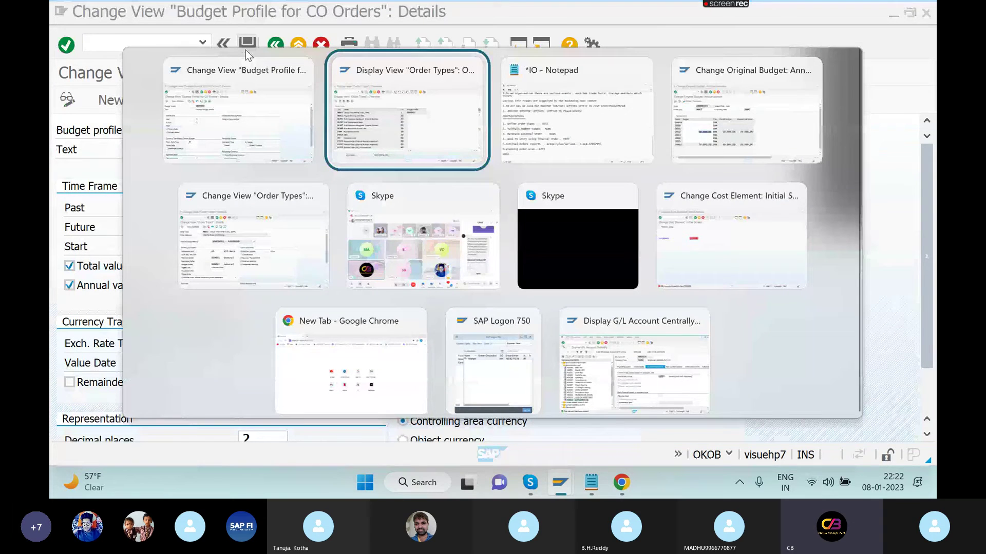
pyautogui.hotkey('alt', 'Tab')
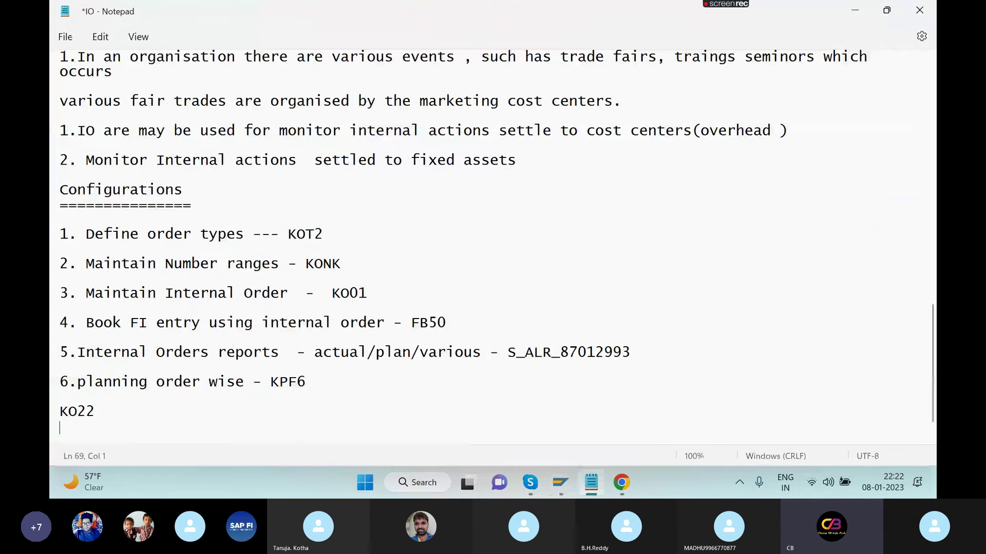
# - Write 'OKOB - DEFINE BUDGET PROFILE' and 'KO22 - MAINTAIN THE ACTUAL BUDGET', then save the notes
pyautogui.write('OKOB - DEFINE B')
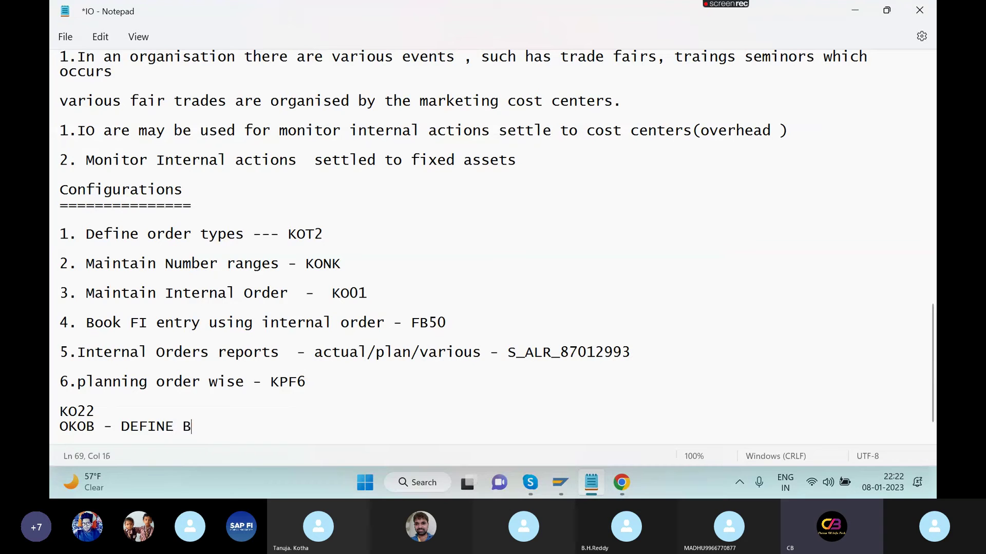
pyautogui.write('UDGET P')
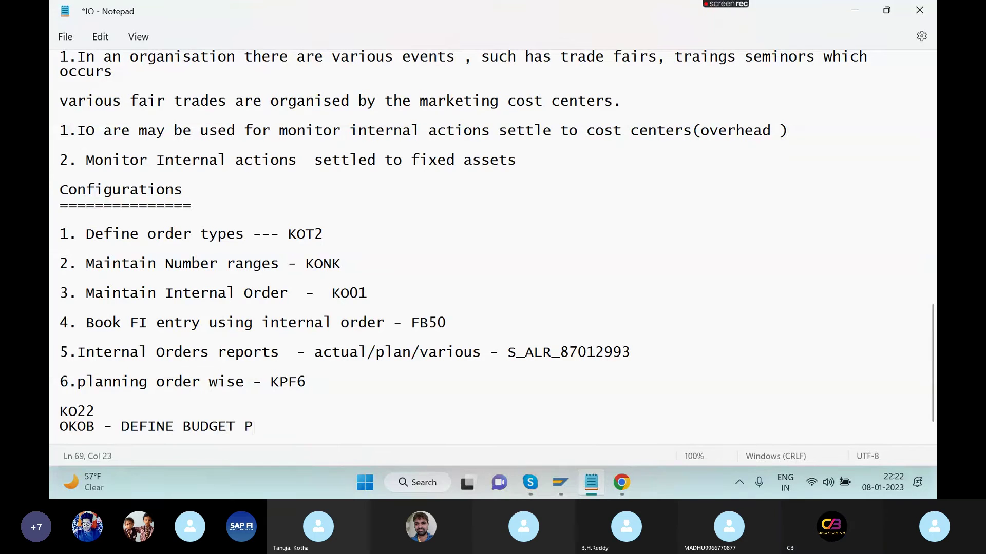
pyautogui.write('ROFILE')
pyautogui.click(135, 413)
pyautogui.write('- MAI')
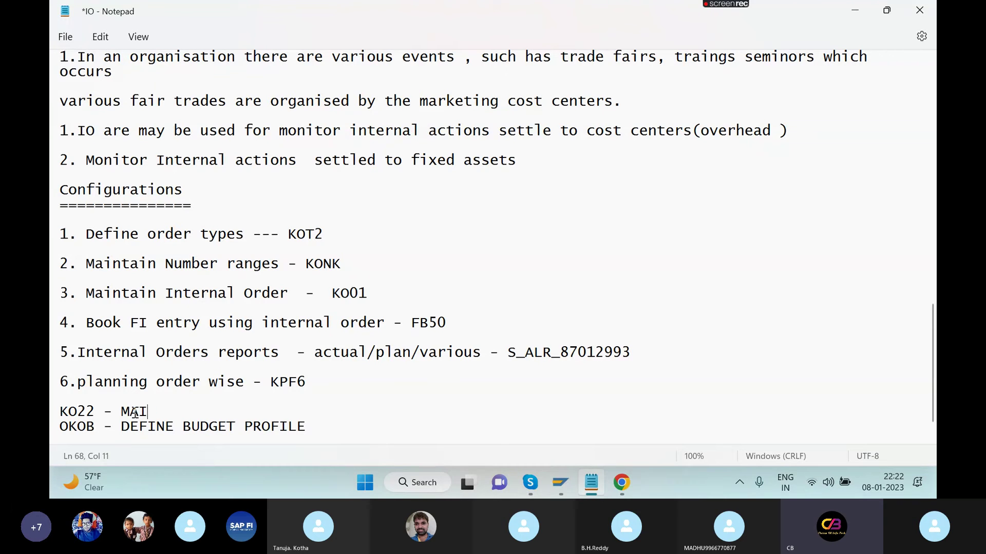
pyautogui.write('NTAIN THE ACTUAL')
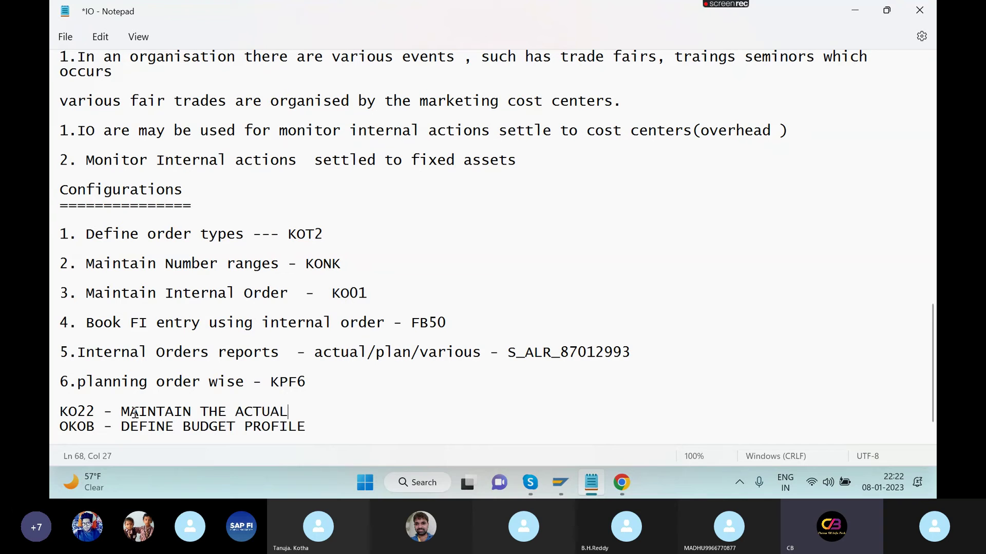
pyautogui.write(' BU')
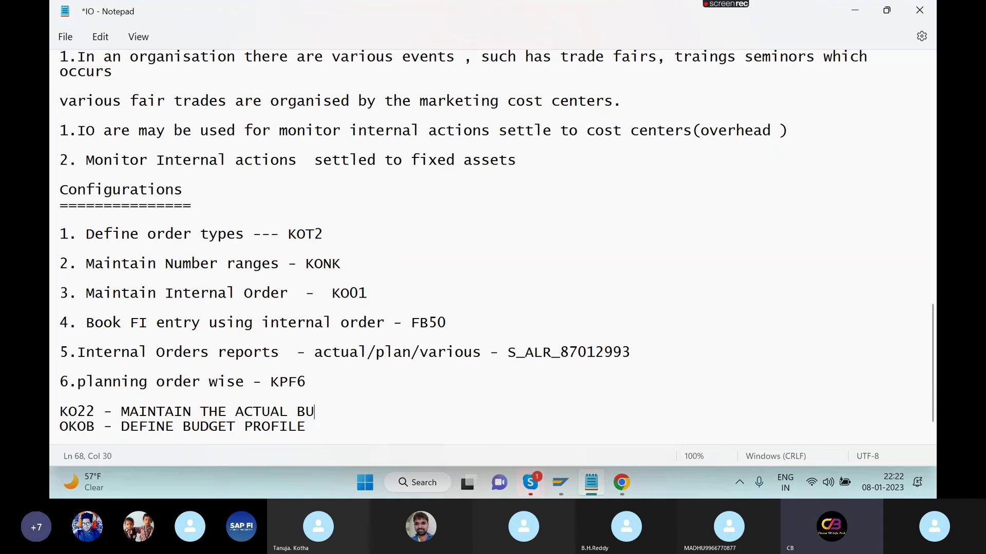
pyautogui.write('DGET')
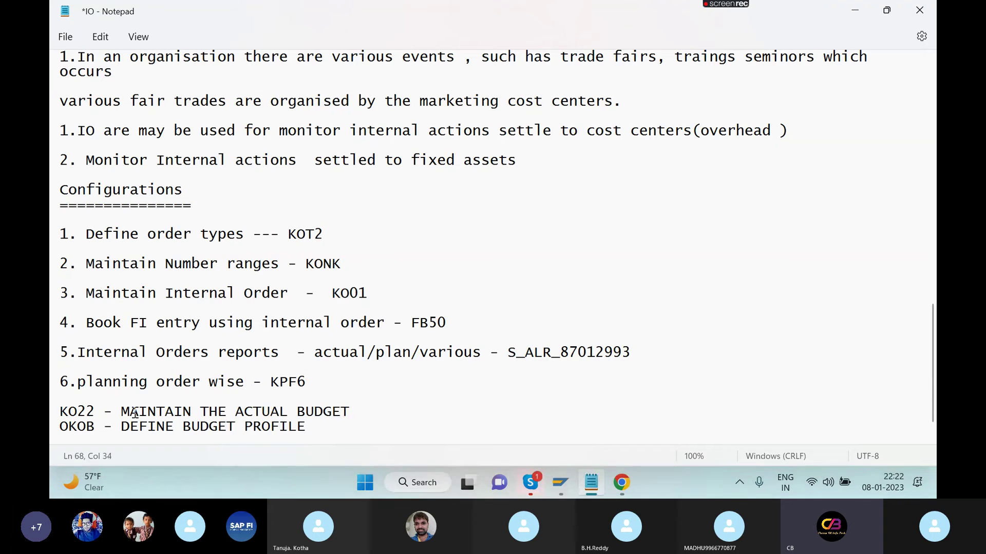
pyautogui.hotkey('ctrl', 's')
pyautogui.hotkey('alt', 'Tab')
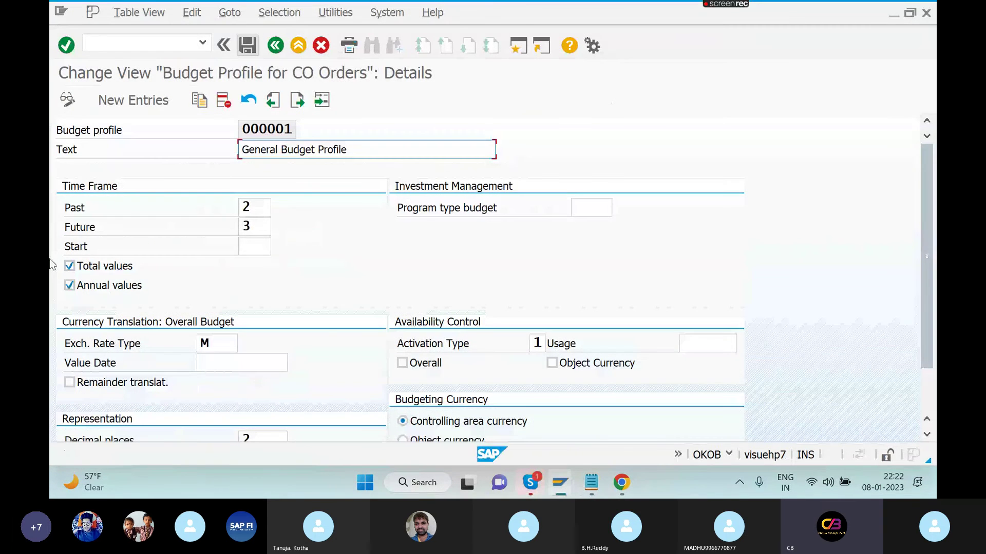
# - Review the recent transaction codes, then enter /NKO03 to display internal orders
pyautogui.click(164, 42)
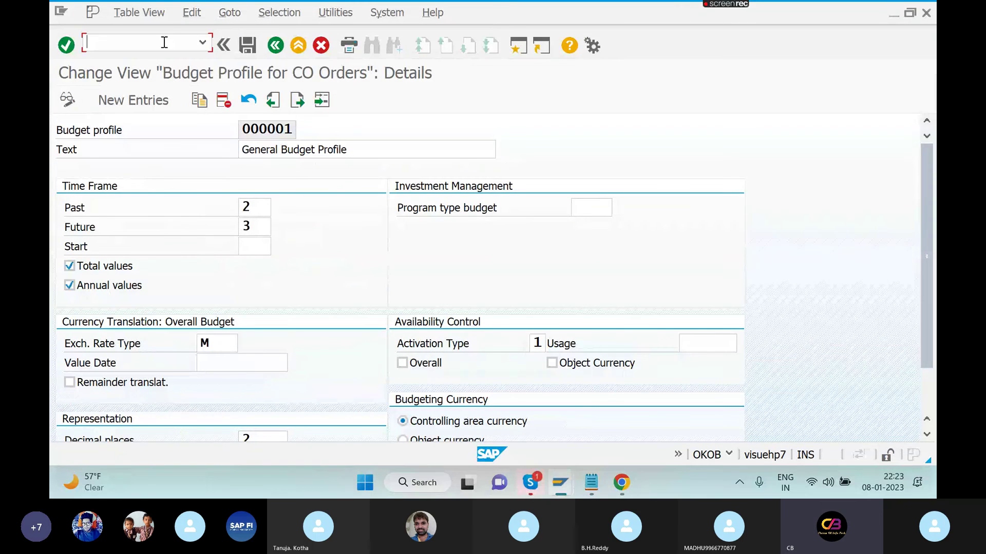
pyautogui.click(202, 45)
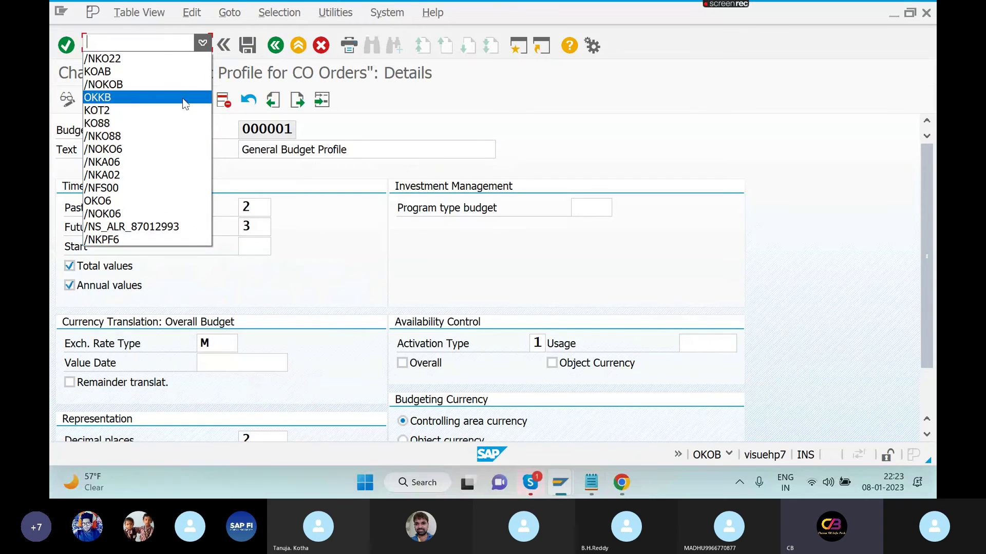
pyautogui.click(178, 36)
pyautogui.write('/NKO8')
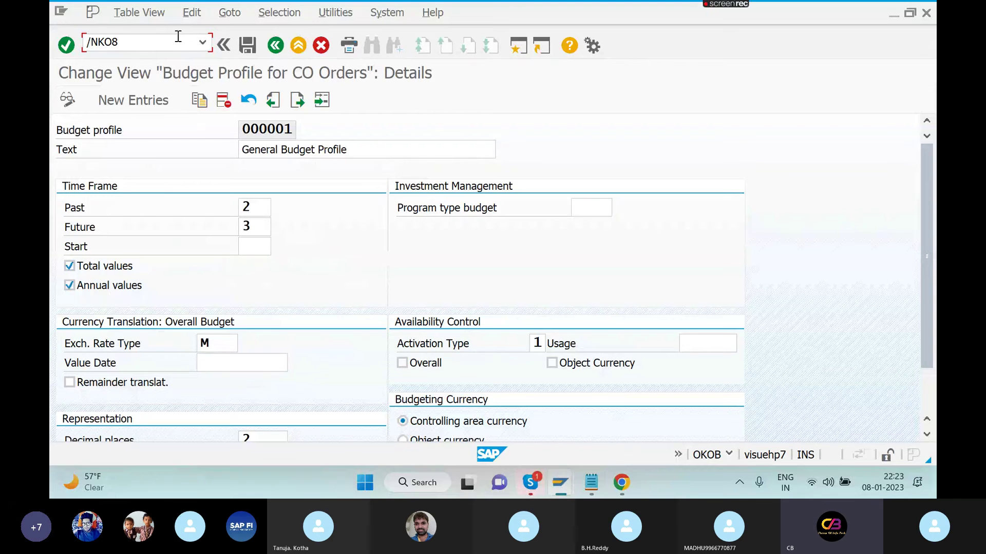
pyautogui.press('BackSpace')
pyautogui.write('03')
pyautogui.press('Return')
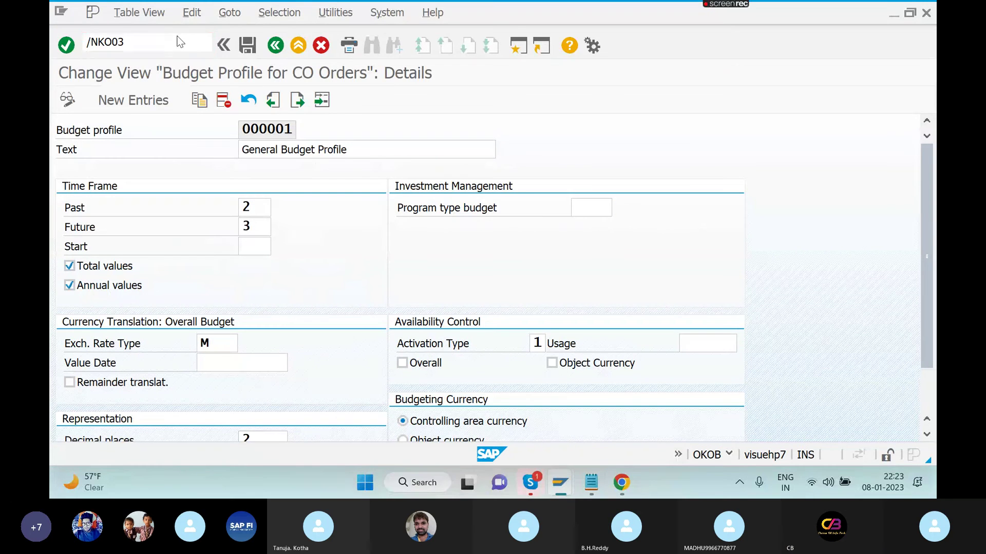
# - Display order 60006105 and review its Investments, General data and Control data tabs
pyautogui.press('Return')
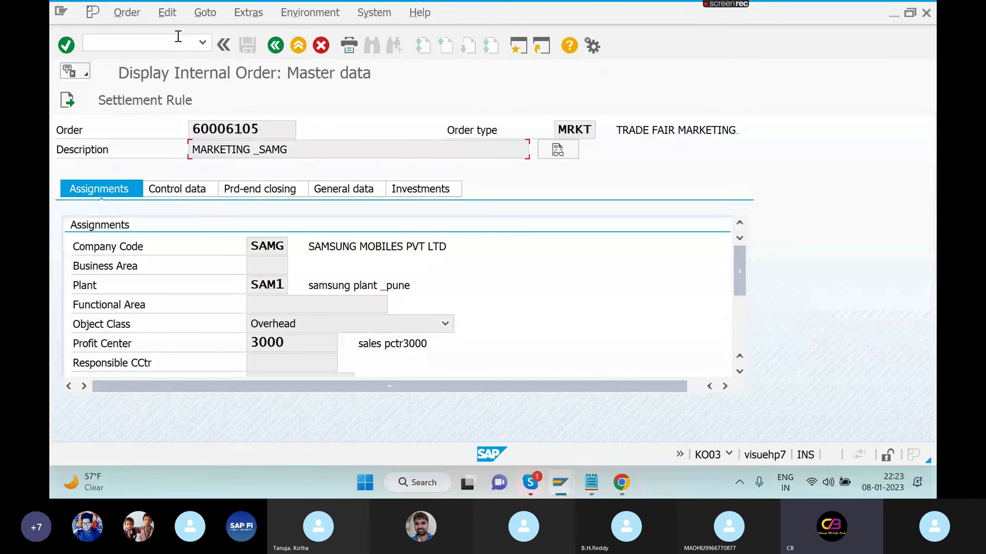
pyautogui.click(742, 347)
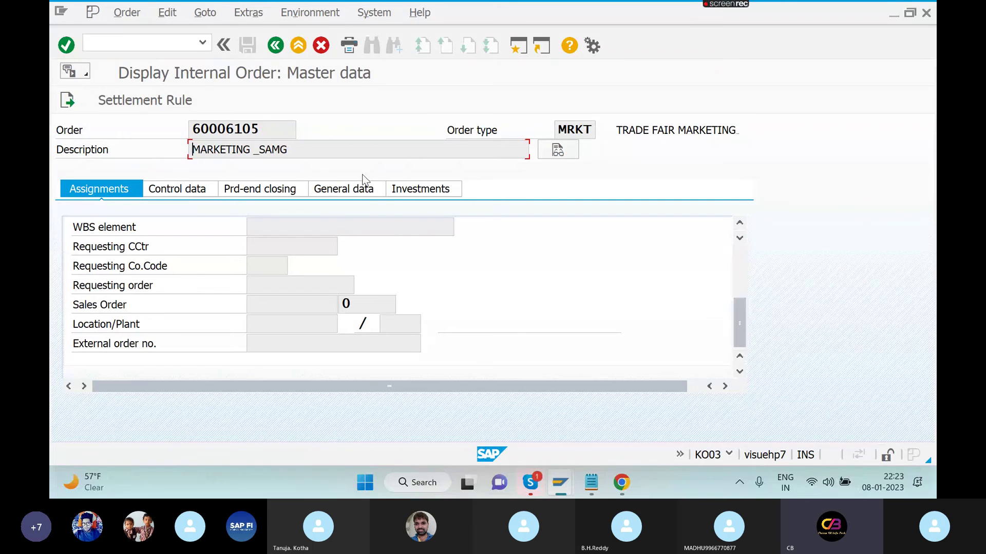
pyautogui.click(403, 191)
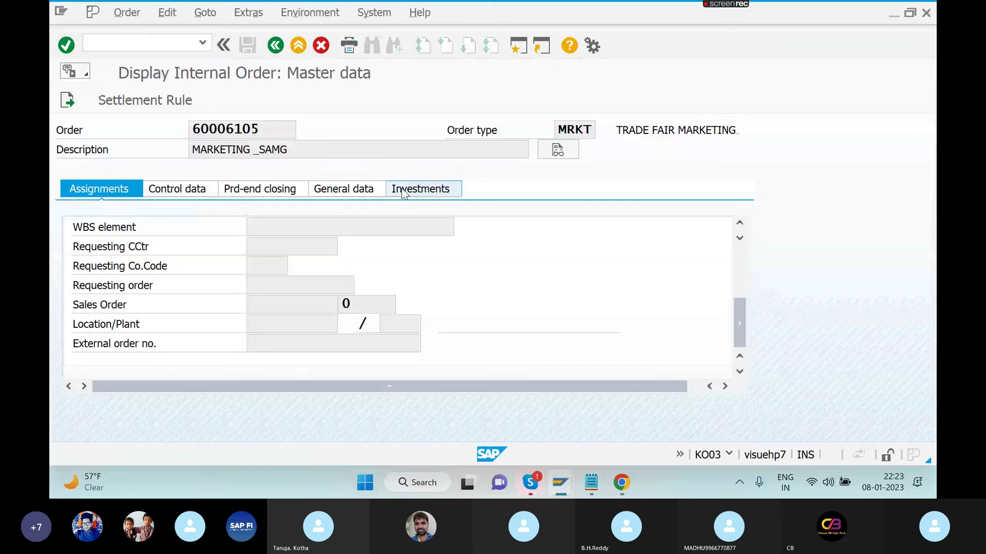
pyautogui.click(343, 191)
pyautogui.click(197, 195)
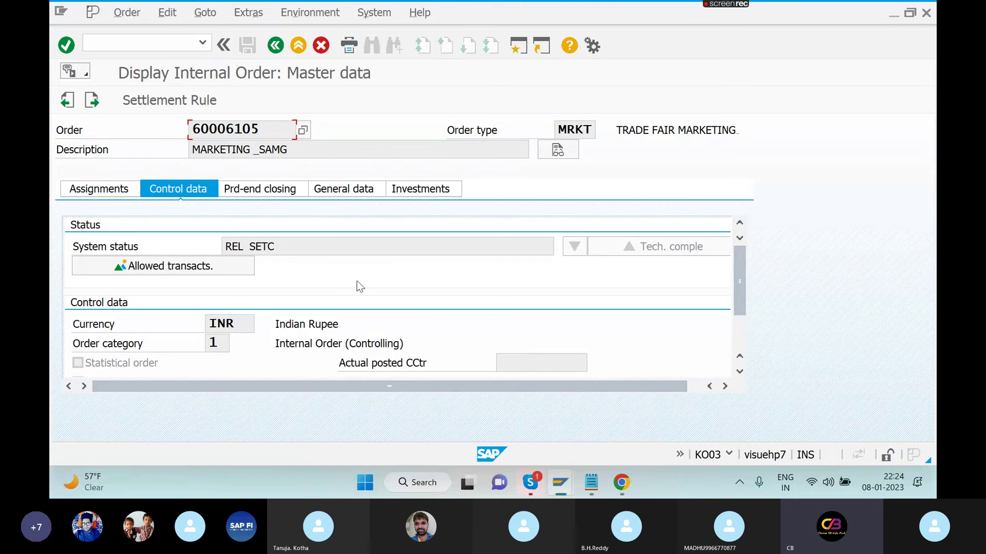
pyautogui.click(531, 491)
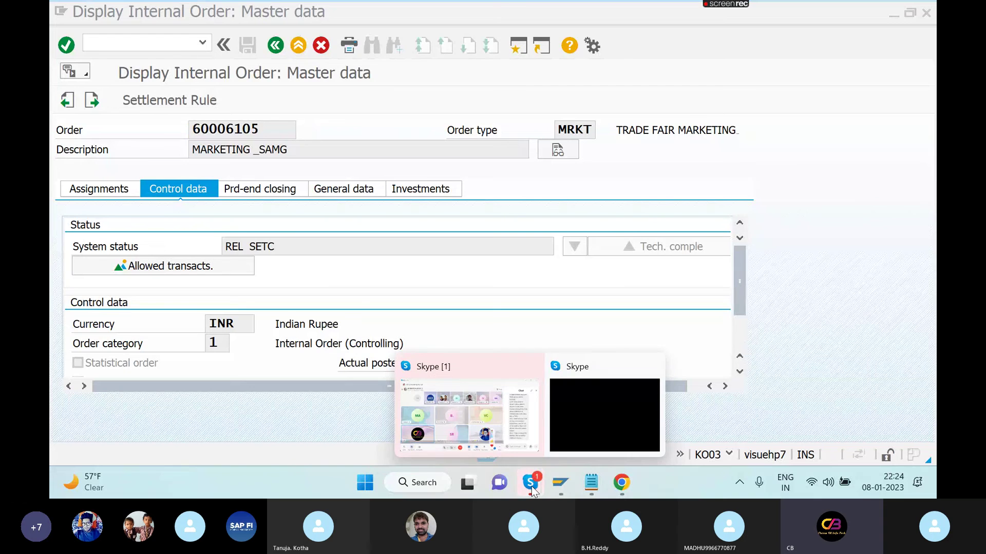
# - Scroll the Skype group chat to the status message and select the CRTD–DLFL status list
pyautogui.click(531, 367)
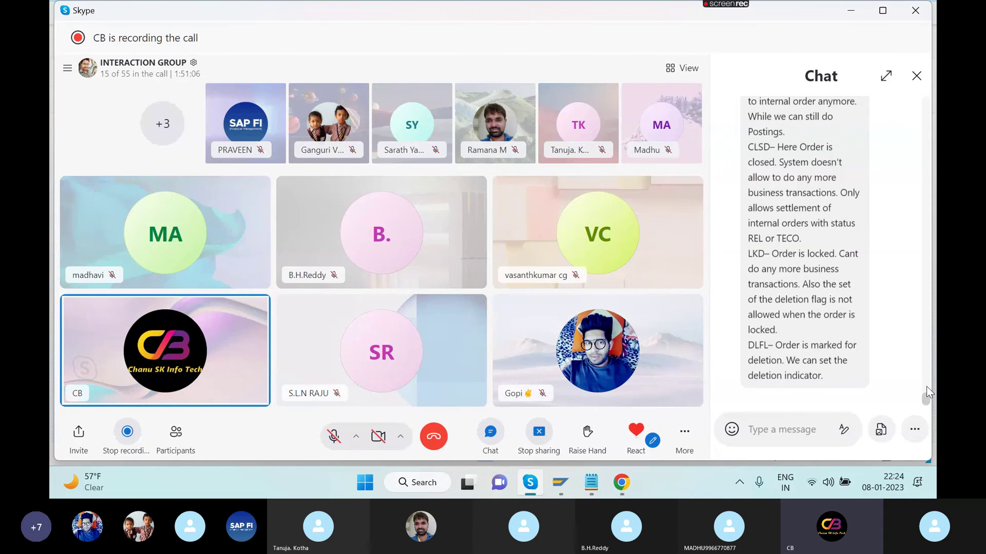
pyautogui.scroll(5, 927, 389)
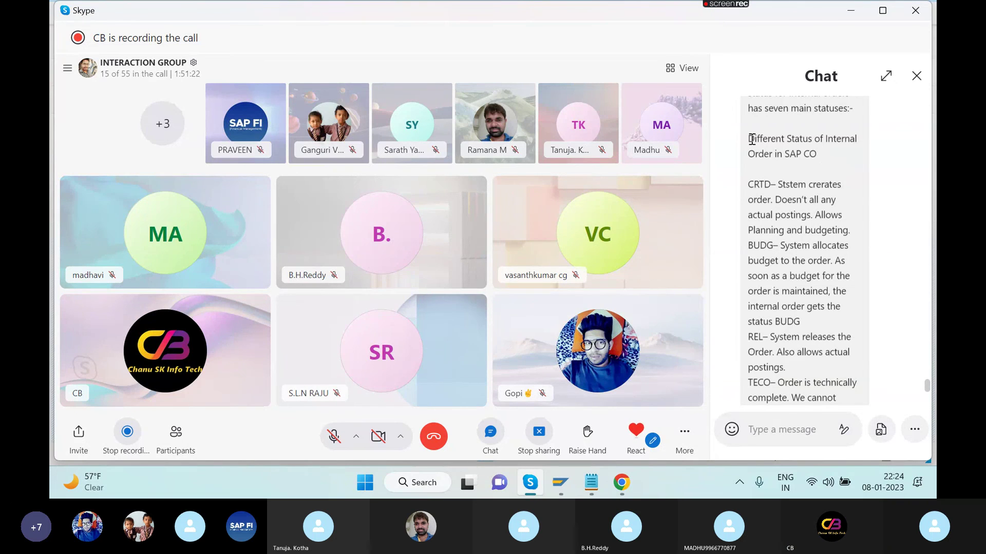
pyautogui.press('Escape')
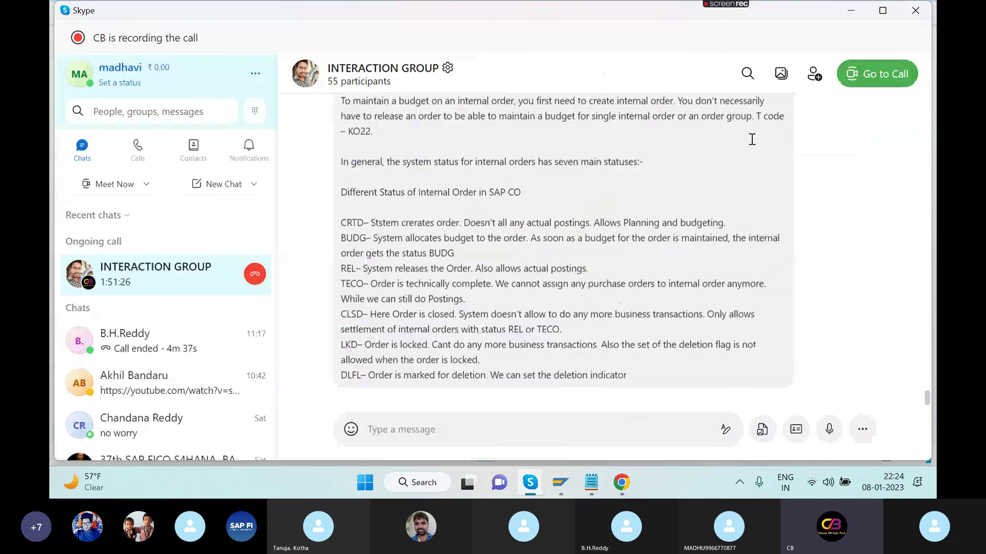
pyautogui.click(925, 294)
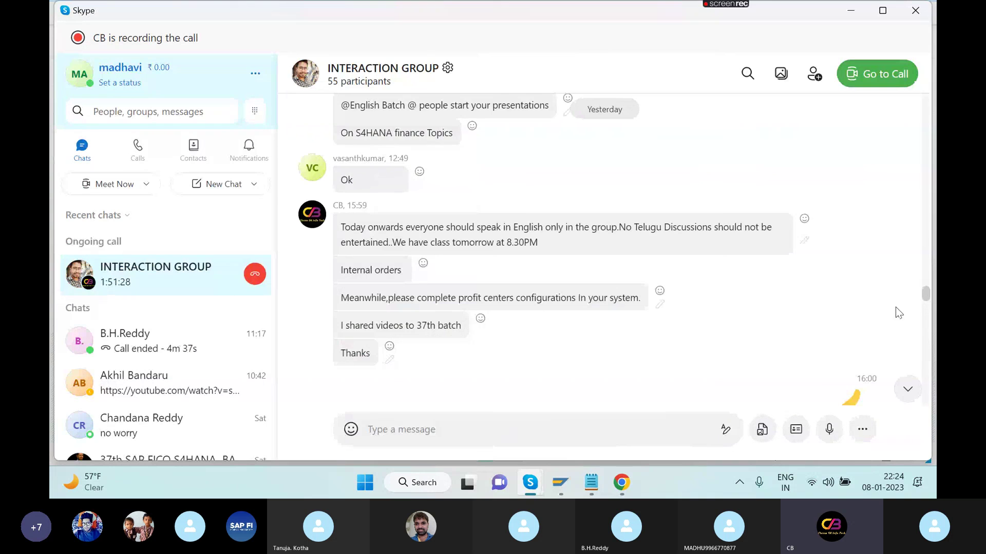
pyautogui.click(927, 283)
pyautogui.click(926, 303)
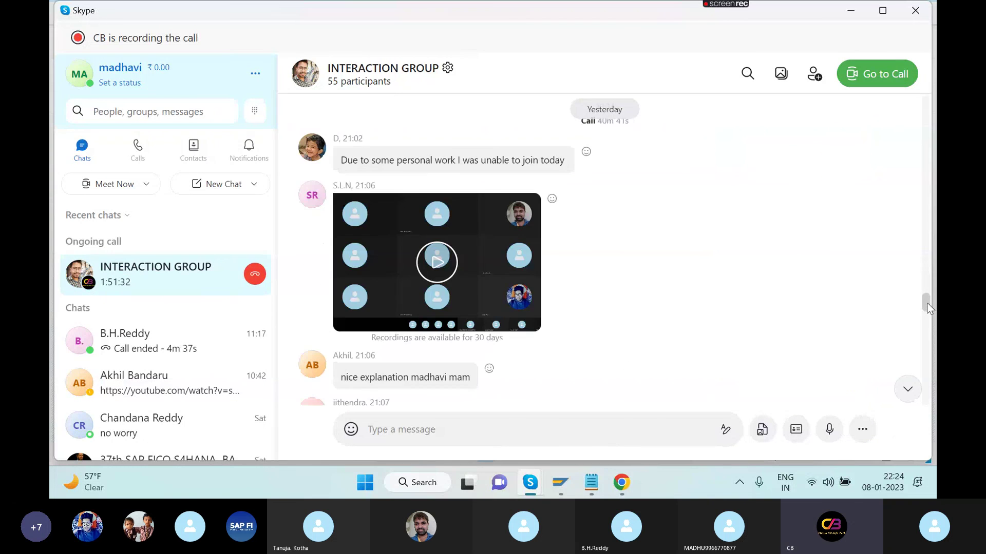
pyautogui.moveTo(926, 304); pyautogui.dragTo(931, 391)
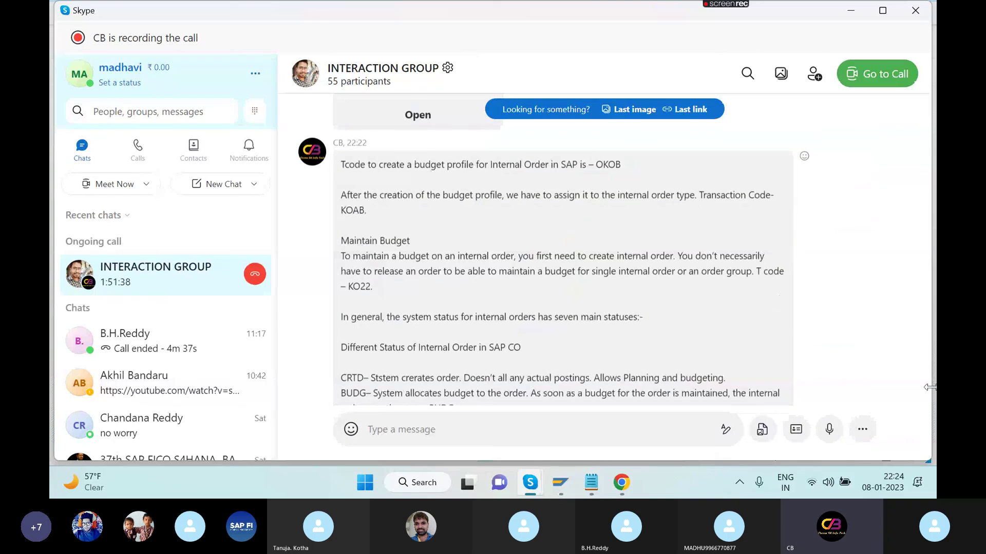
pyautogui.scroll(-3, 926, 402)
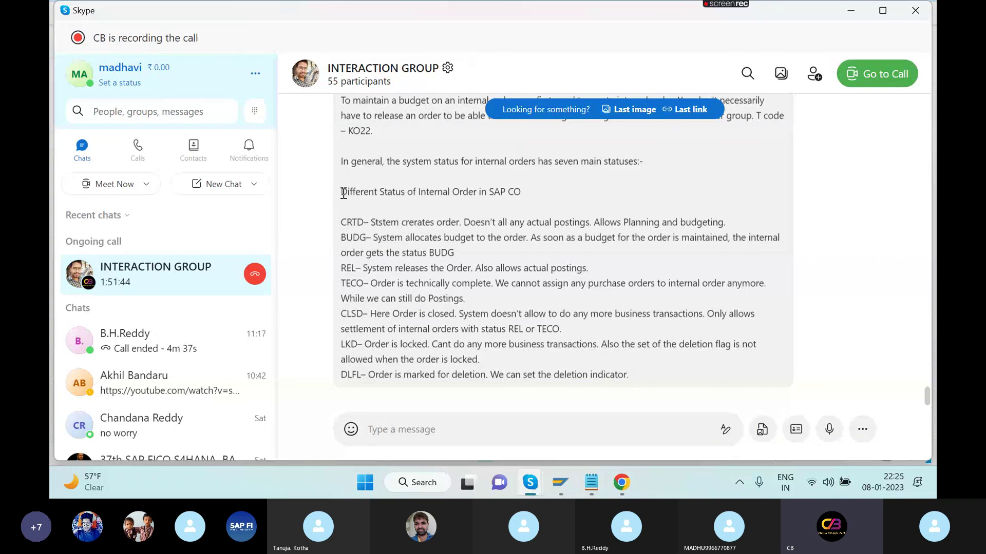
pyautogui.moveTo(344, 192); pyautogui.dragTo(669, 386)
pyautogui.hotkey('ctrl', 'c')
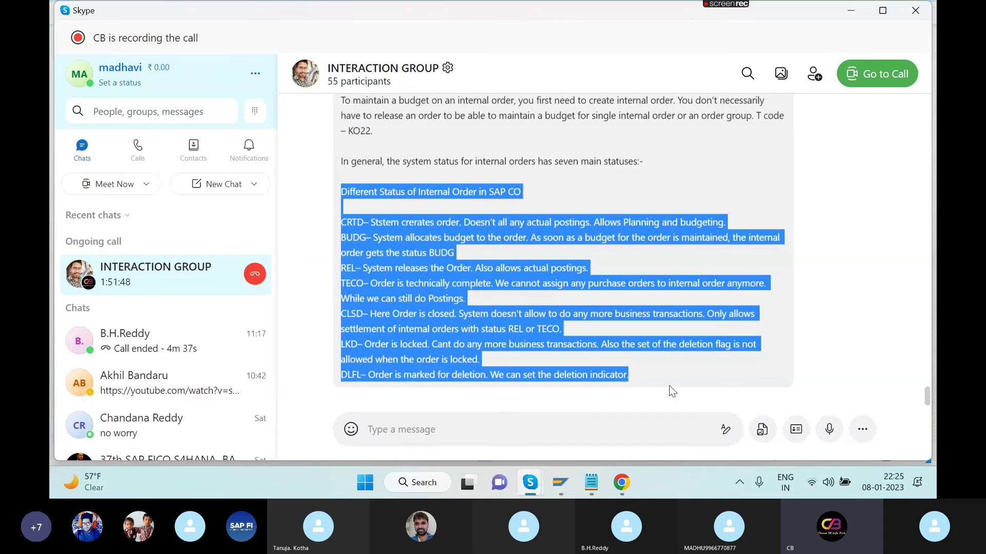
pyautogui.hotkey('alt', 'Tab')
pyautogui.hotkey('alt', 'Tab')
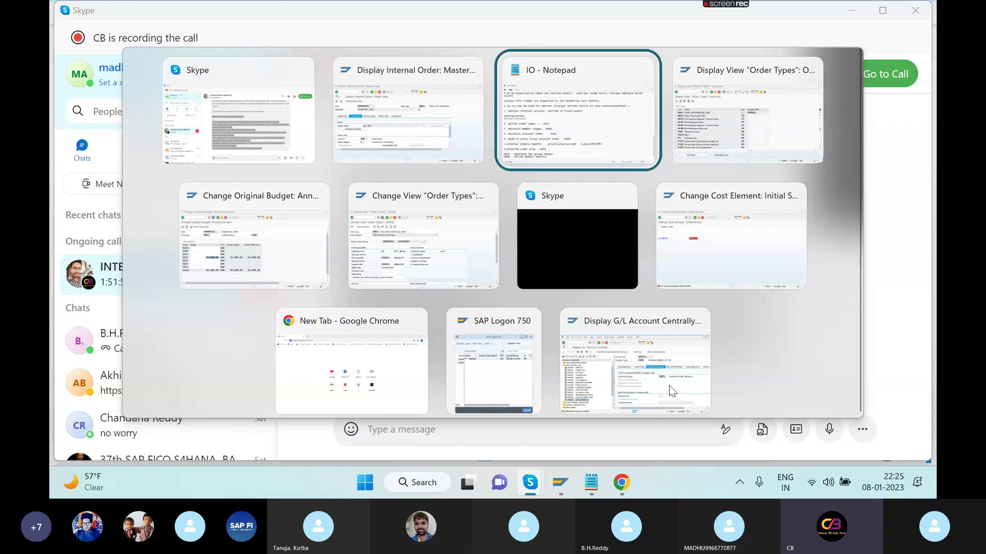
# - Paste the internal order status list (CRTD through DLFL) below the OKOB line, fix 'crerates' to 'creates', and save the IO notes
pyautogui.press('Return')
pyautogui.press('Return')
pyautogui.press('Return')
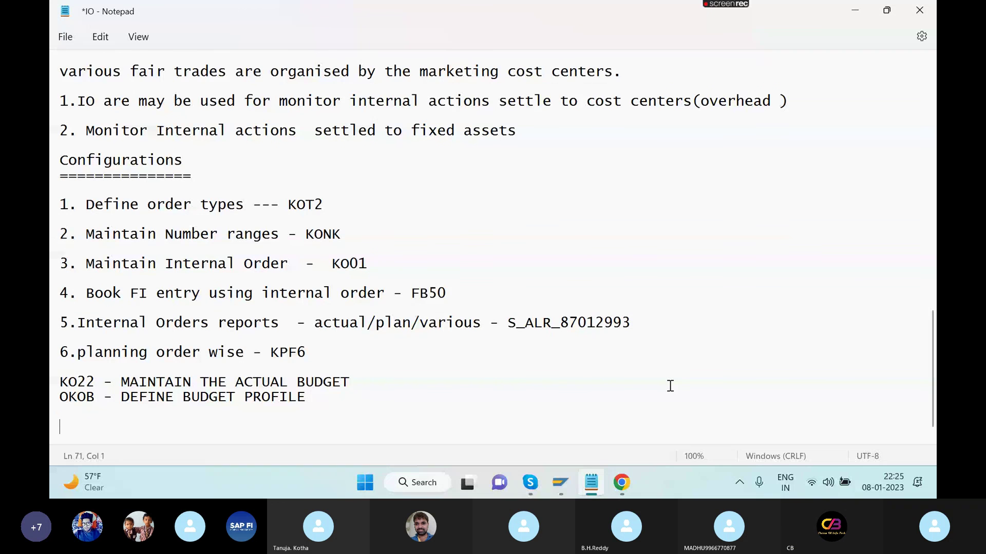
pyautogui.hotkey('ctrl', 'v')
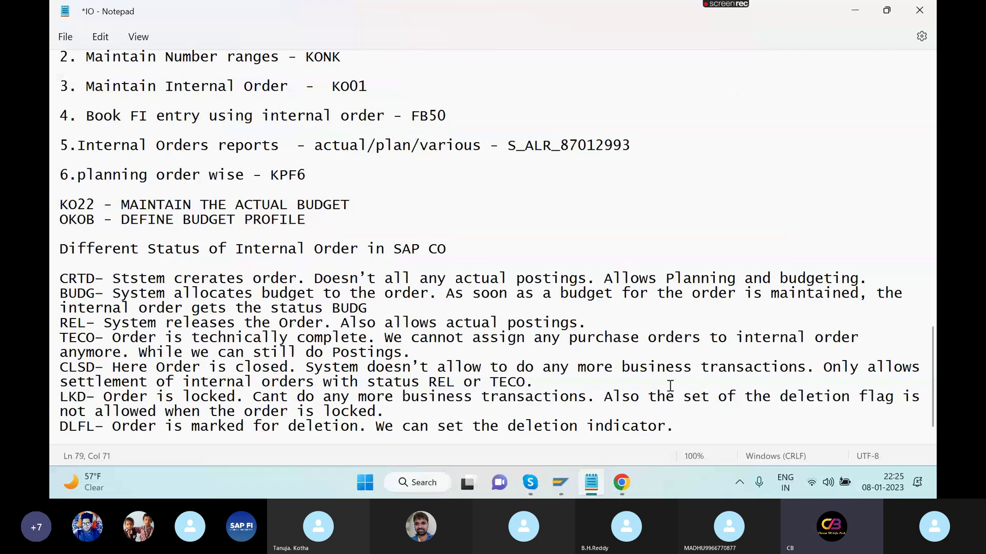
pyautogui.hotkey('ctrl', 's')
pyautogui.press('BackSpace')
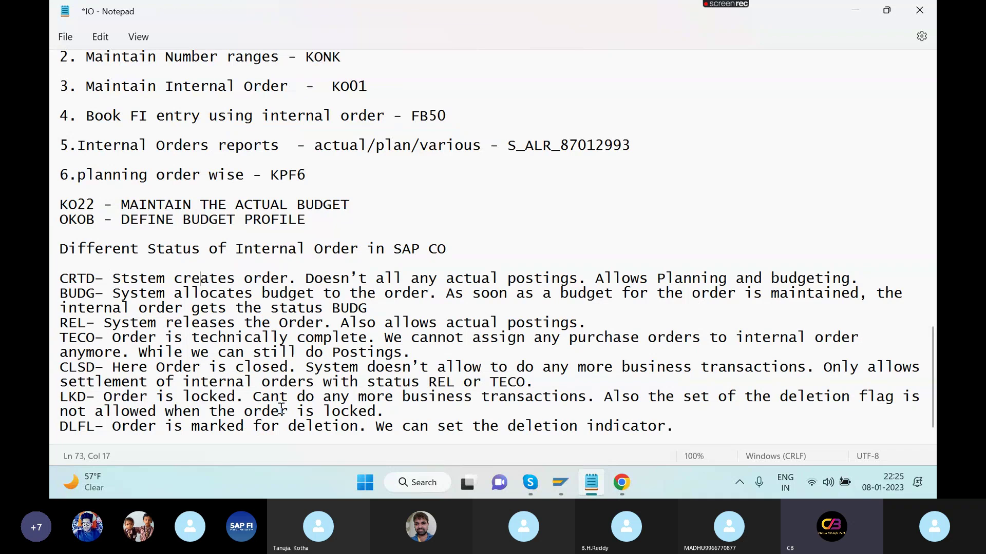
pyautogui.hotkey('ctrl', 's')
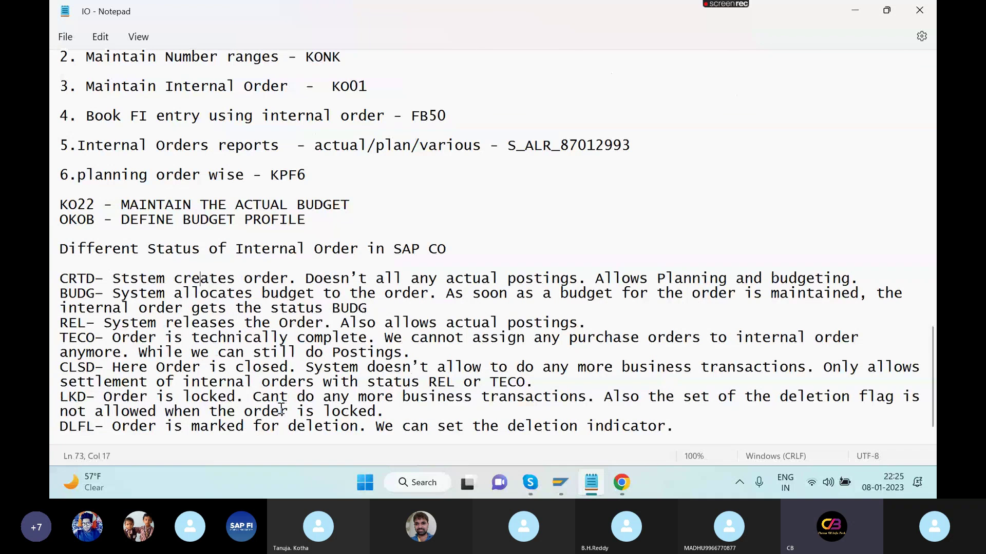